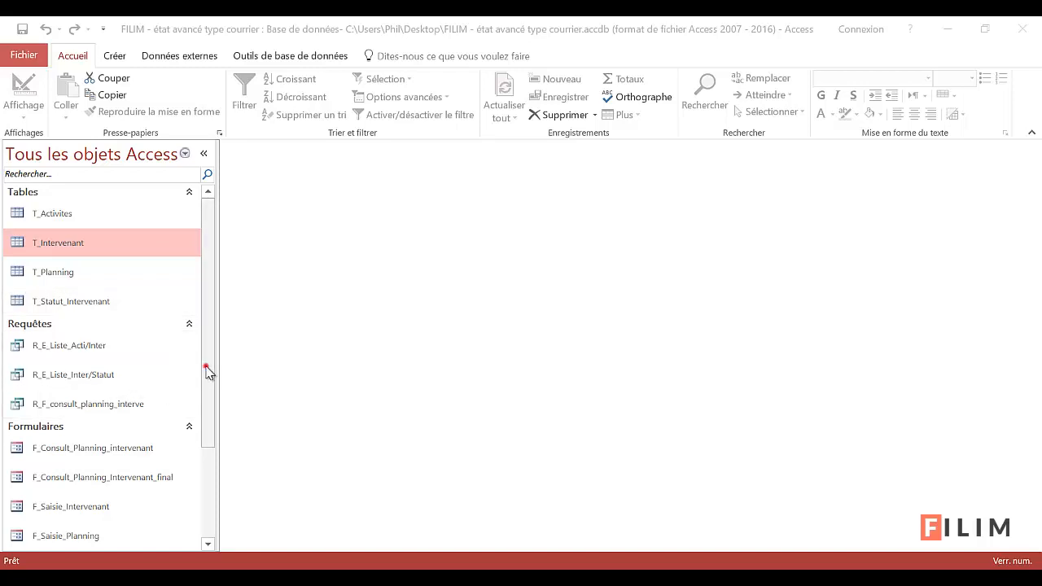
# Look over the database objects and open the diagram of the table relationships
pyautogui.moveTo(204, 366); pyautogui.dragTo(212, 468)
pyautogui.scroll(1, 110, 520)
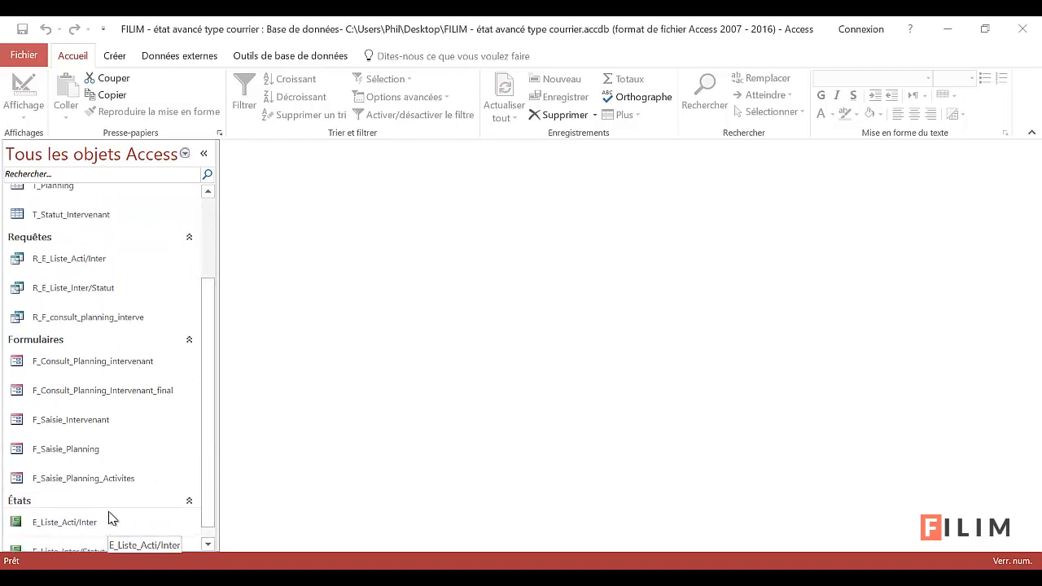
pyautogui.scroll(3, 187, 456)
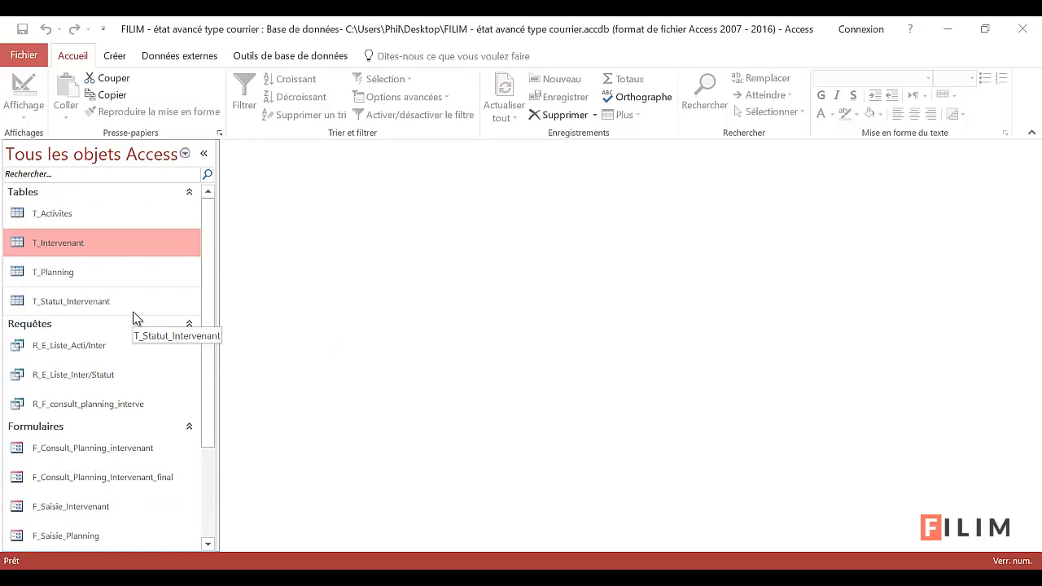
pyautogui.click(306, 55)
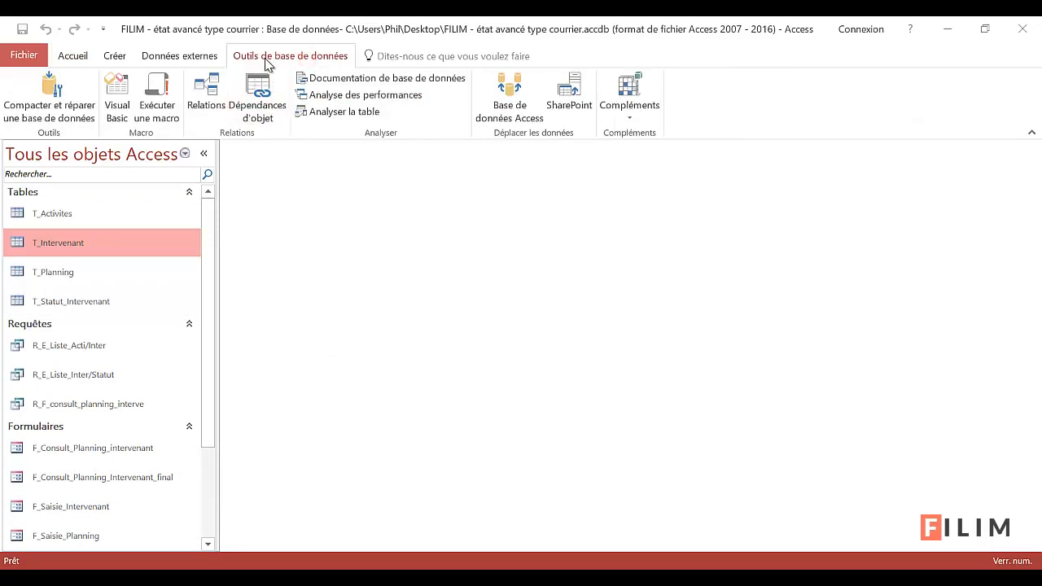
pyautogui.click(206, 94)
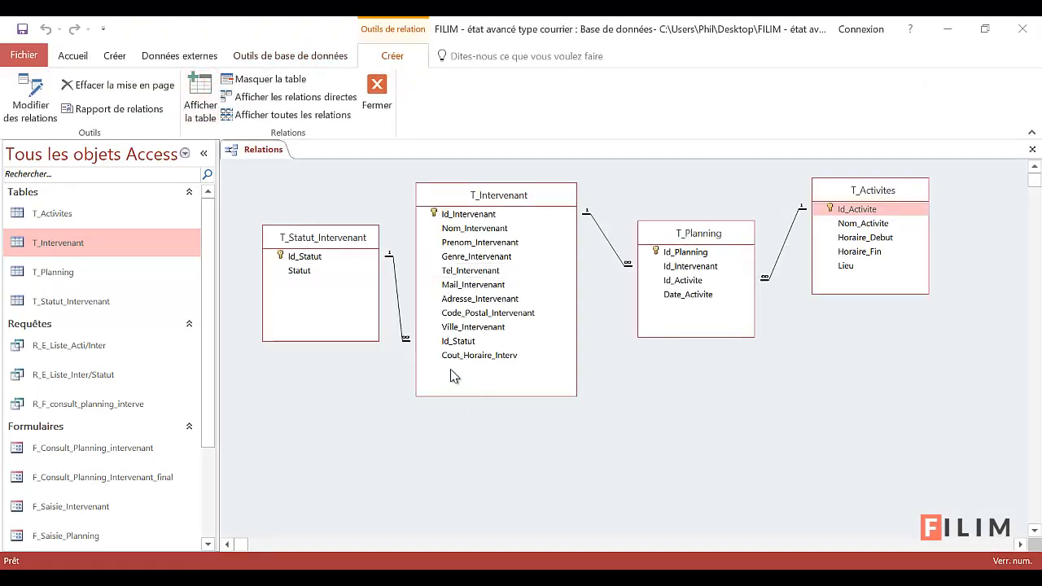
# Slightly reposition the T_Intervenant, T_Planning and T_Activites tables in the relationships diagram
pyautogui.moveTo(448, 204); pyautogui.dragTo(458, 195)
pyautogui.moveTo(714, 231); pyautogui.dragTo(714, 227)
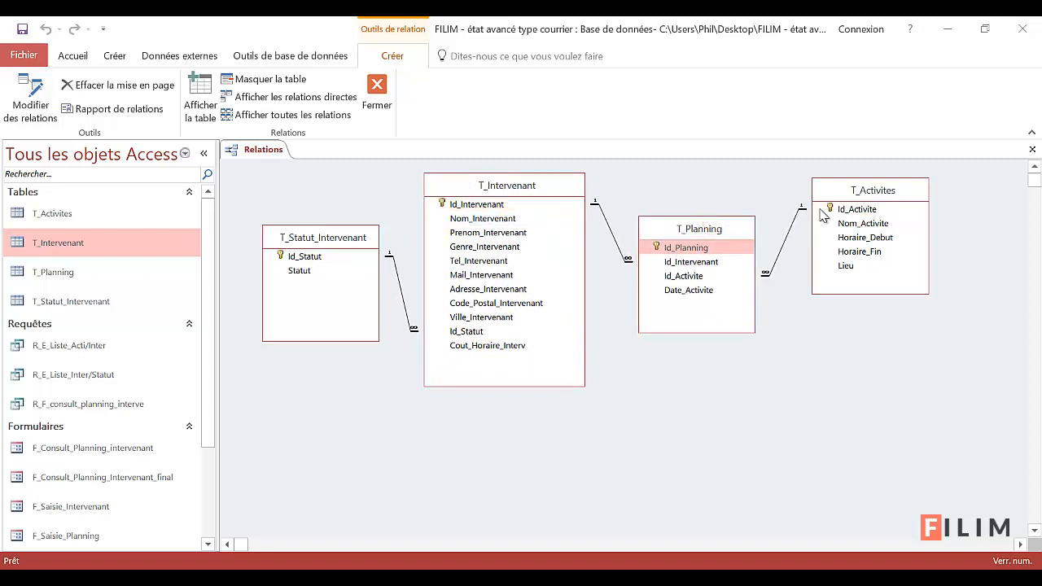
pyautogui.moveTo(865, 192); pyautogui.dragTo(870, 186)
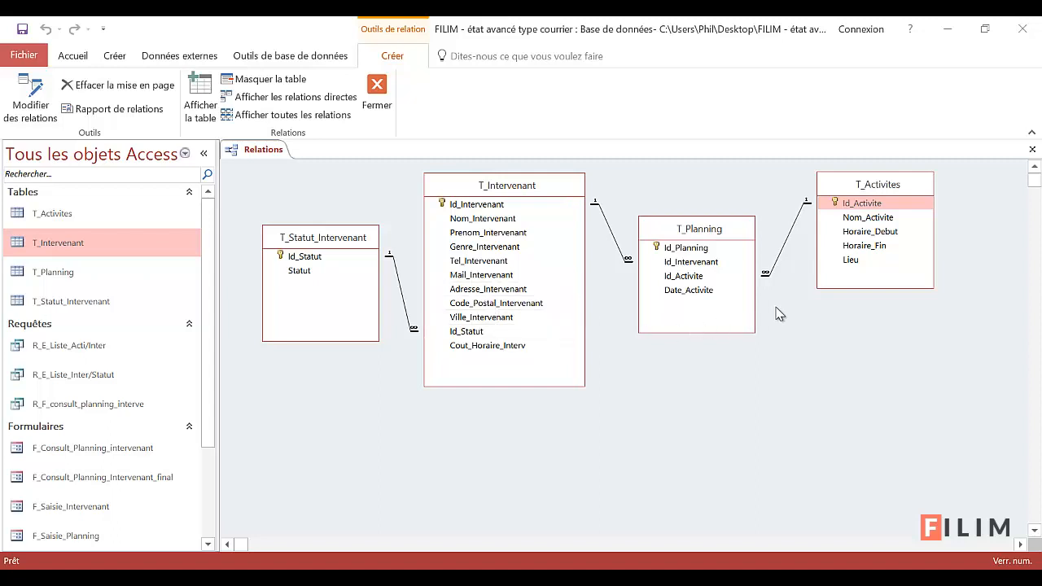
# Examine the T_Activites fields, the Date_Activite and Id_Intervenant fields of T_Planning, and the link to T_Intervenant
pyautogui.click(850, 218)
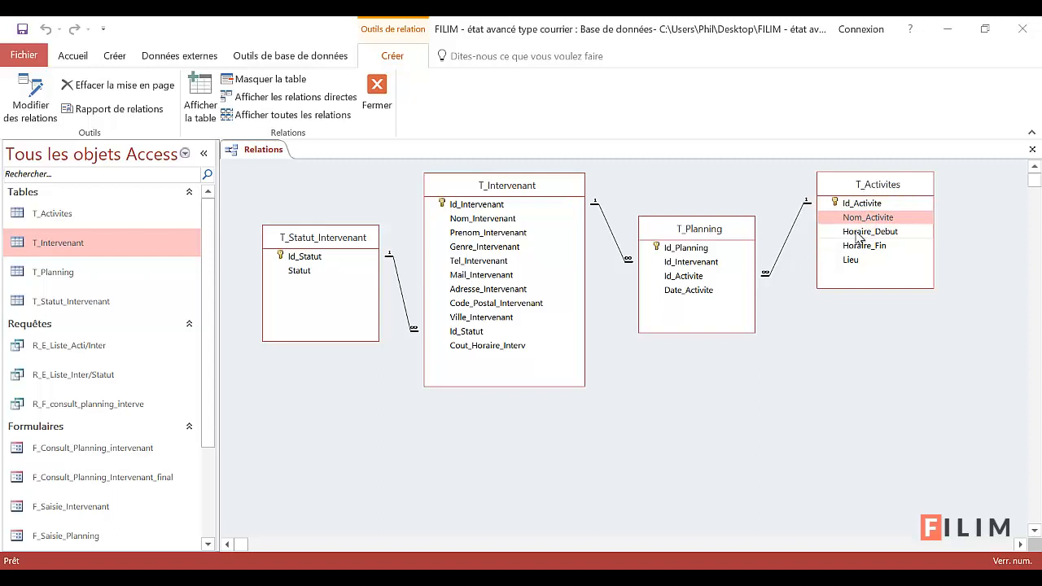
pyautogui.click(856, 234)
pyautogui.click(850, 245)
pyautogui.click(843, 260)
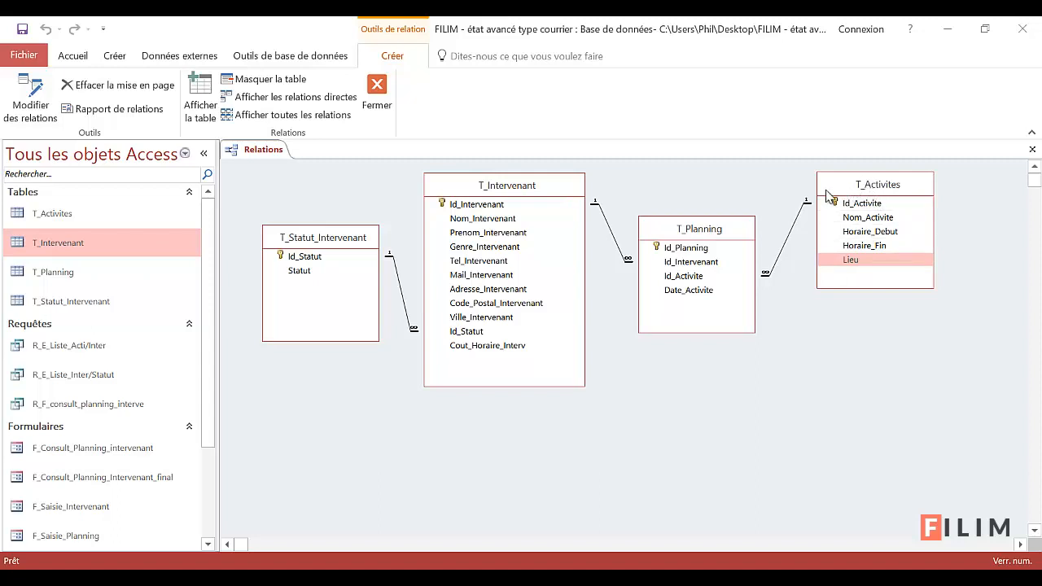
pyautogui.click(690, 291)
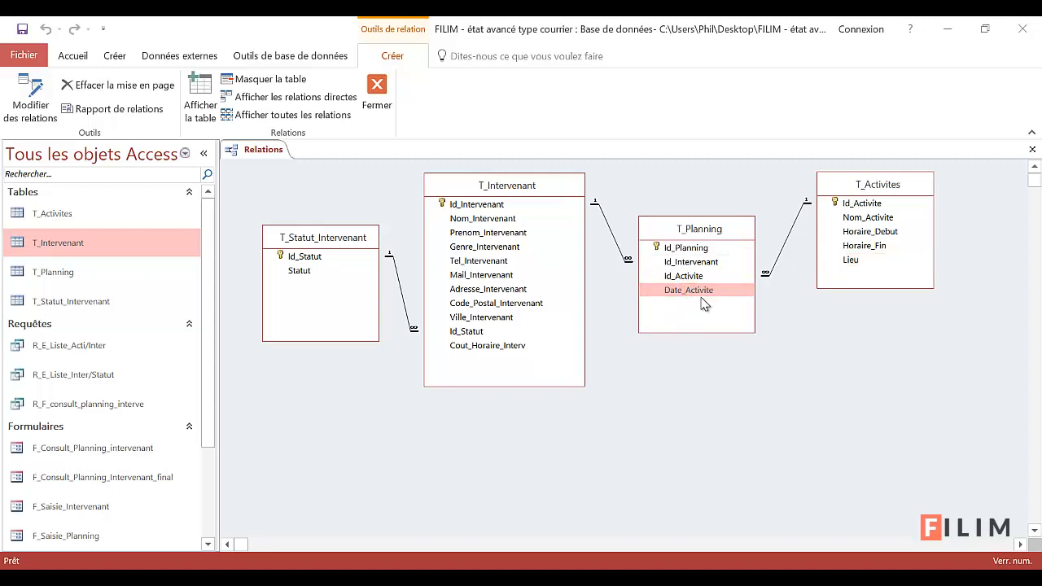
pyautogui.click(848, 186)
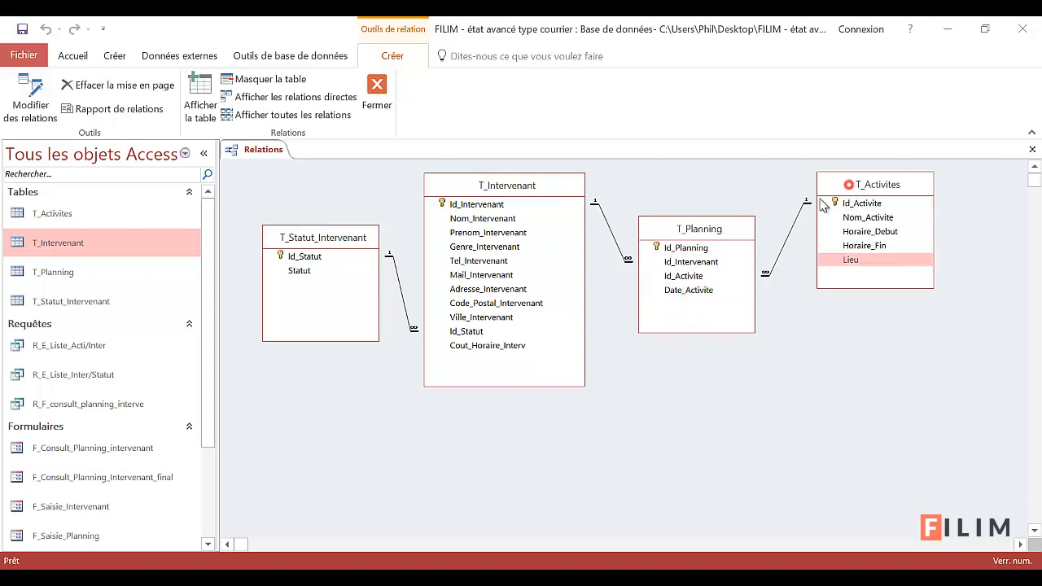
pyautogui.click(699, 292)
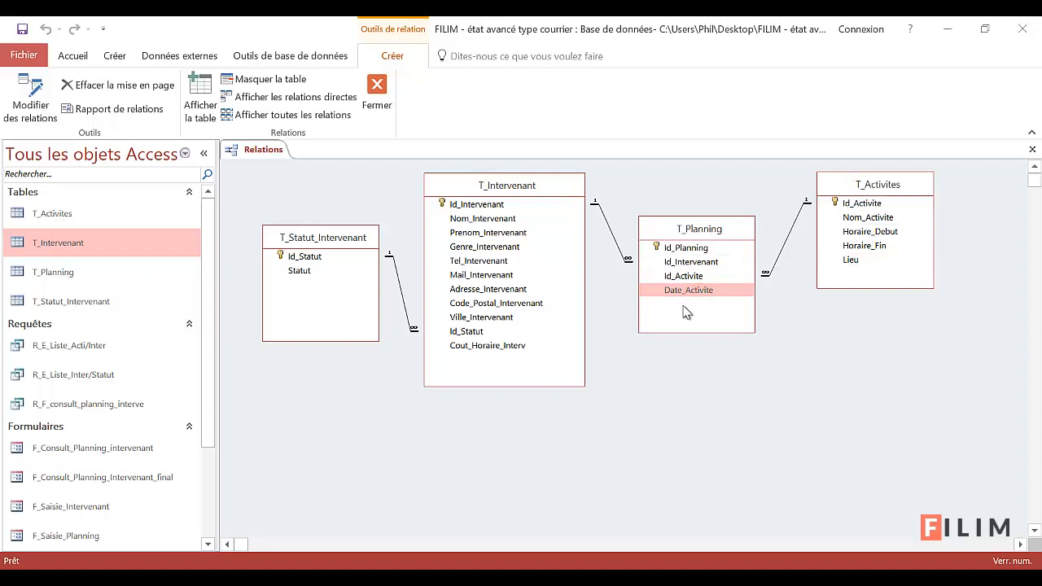
pyautogui.click(689, 262)
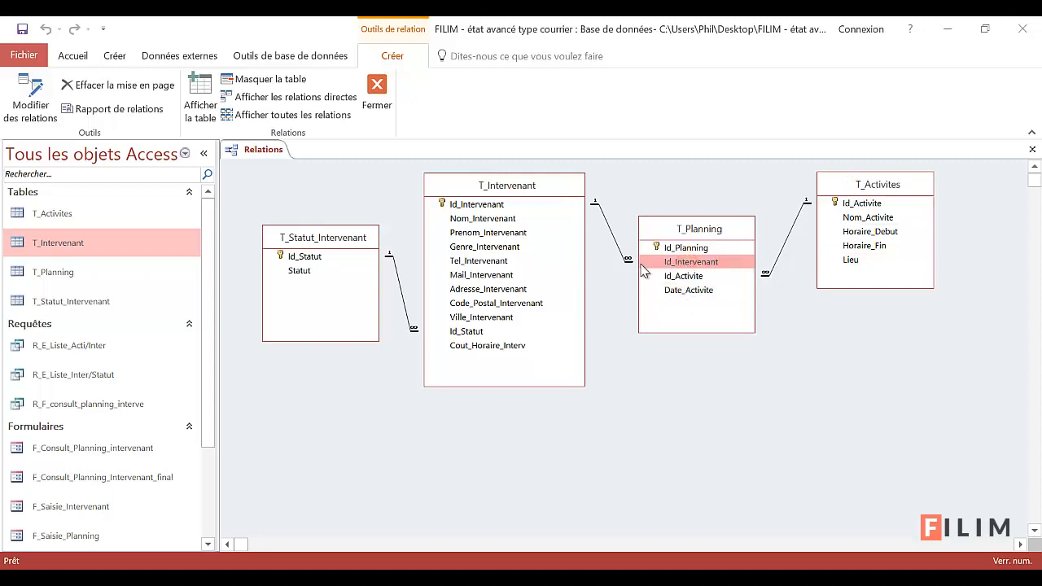
pyautogui.click(542, 186)
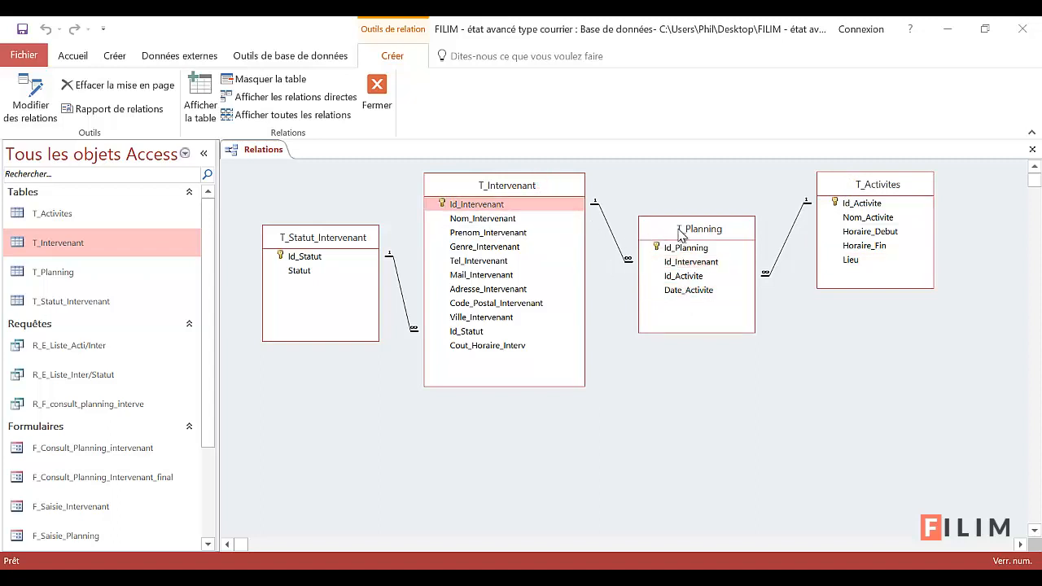
# Shift the T_Planning table slightly down, then close the relationships diagram and save its layout
pyautogui.moveTo(680, 234); pyautogui.dragTo(684, 243)
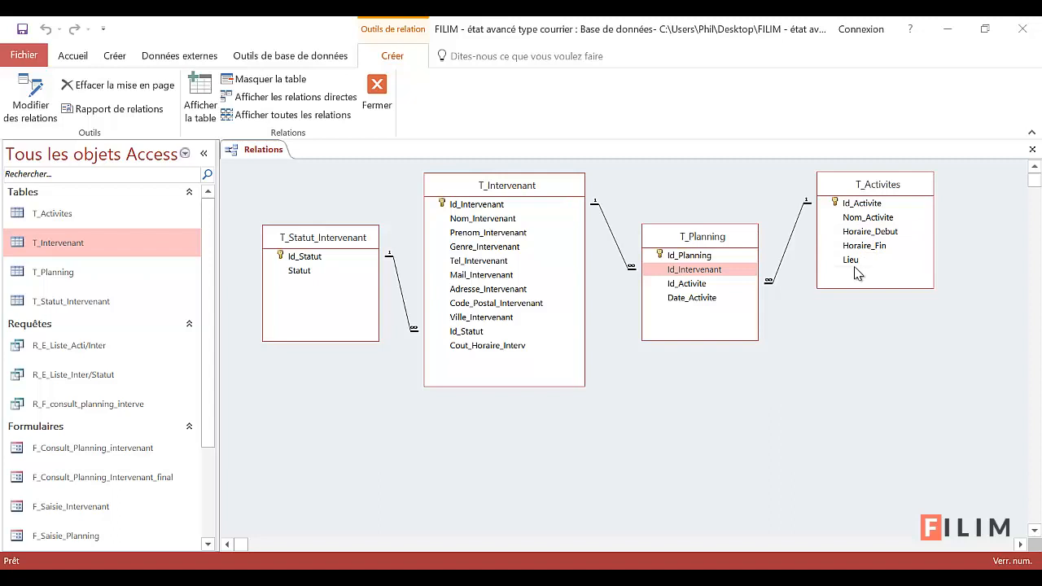
pyautogui.click(1033, 150)
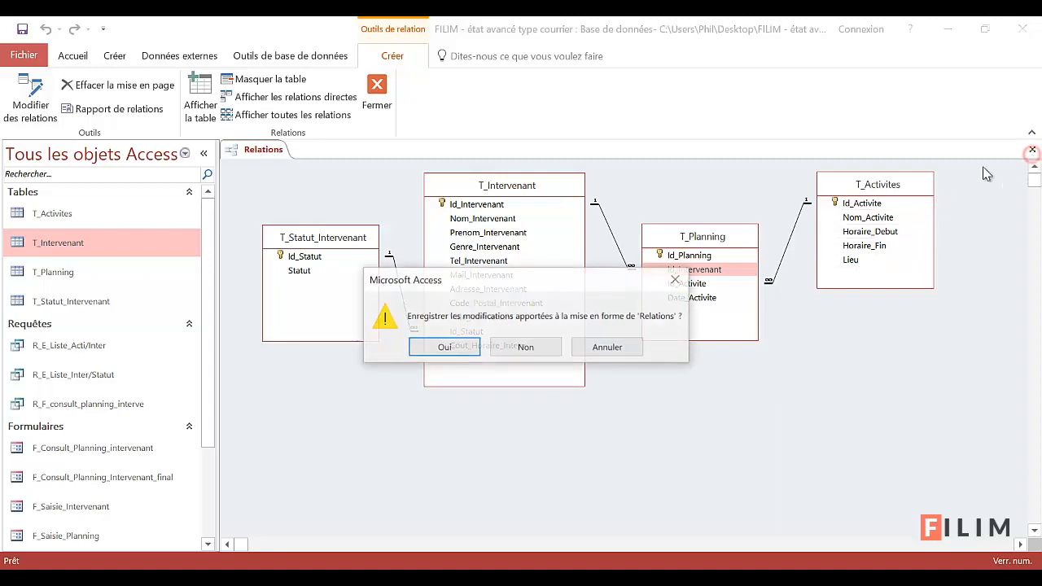
pyautogui.click(453, 350)
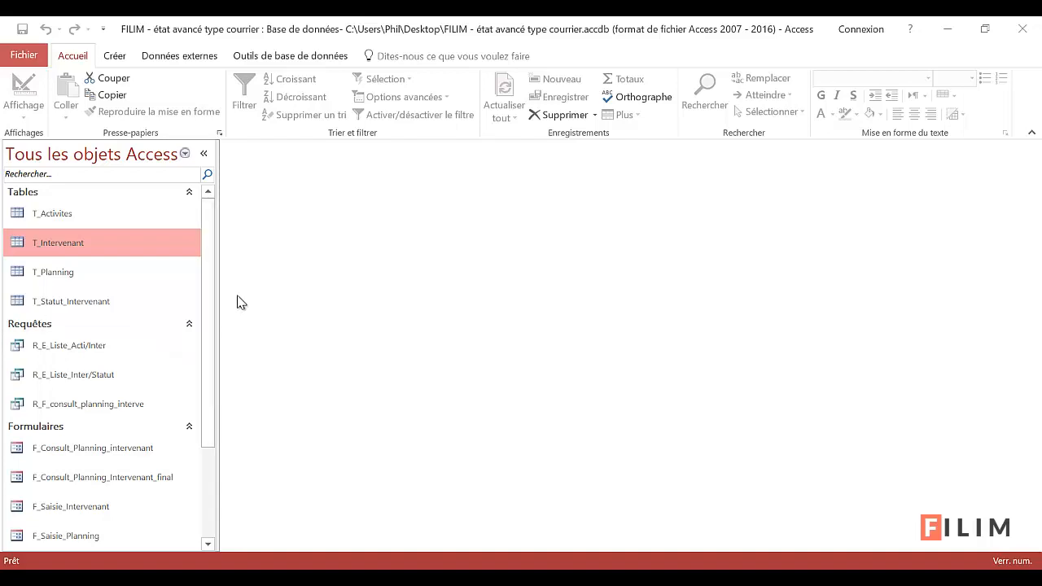
# Create a new query in design view with the tables T_Activites, T_Intervenant and T_Planning
pyautogui.click(114, 56)
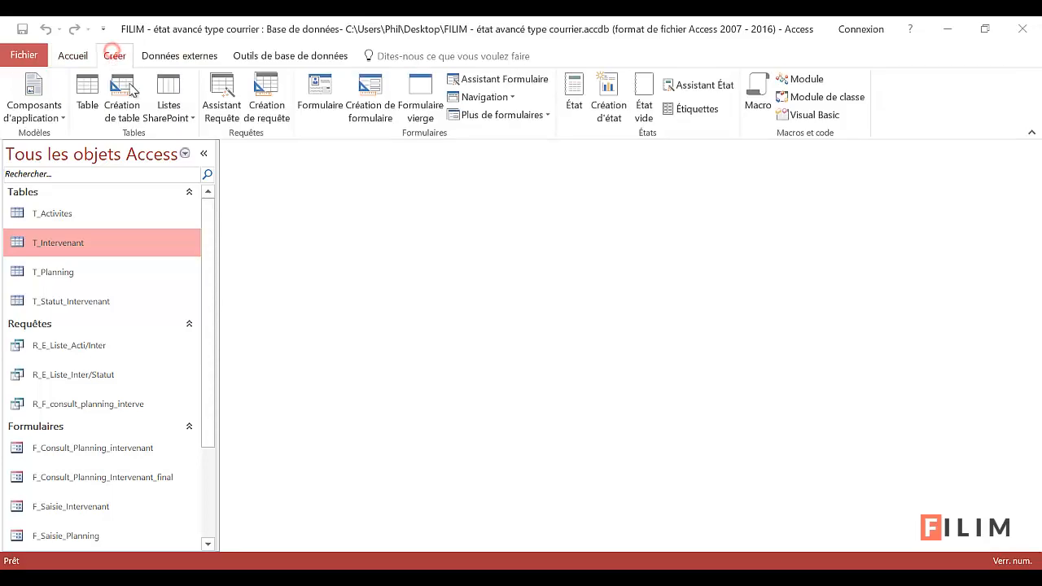
pyautogui.click(259, 89)
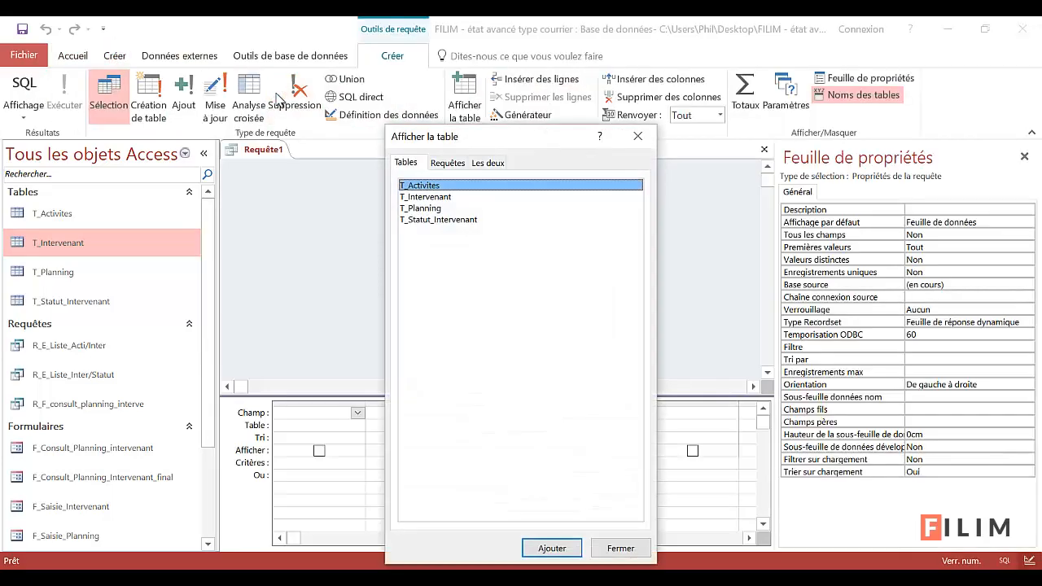
pyautogui.doubleClick(436, 185)
pyautogui.doubleClick(431, 197)
pyautogui.click(430, 210)
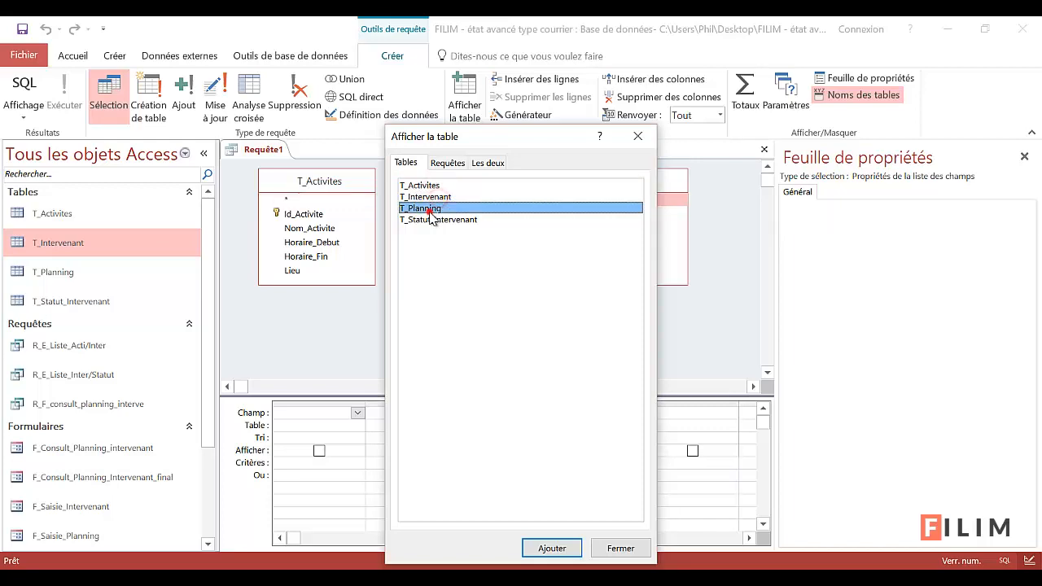
pyautogui.doubleClick(429, 211)
pyautogui.click(599, 547)
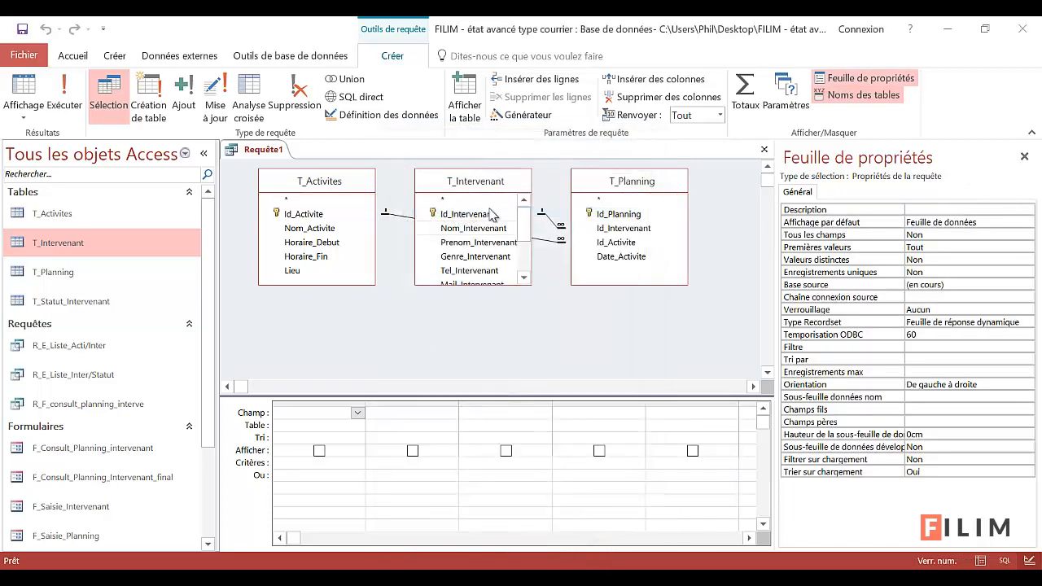
# Rearrange the query's tables so that T_Planning sits between T_Activites and T_Intervenant
pyautogui.moveTo(488, 185); pyautogui.dragTo(686, 261)
pyautogui.moveTo(678, 210); pyautogui.dragTo(533, 210)
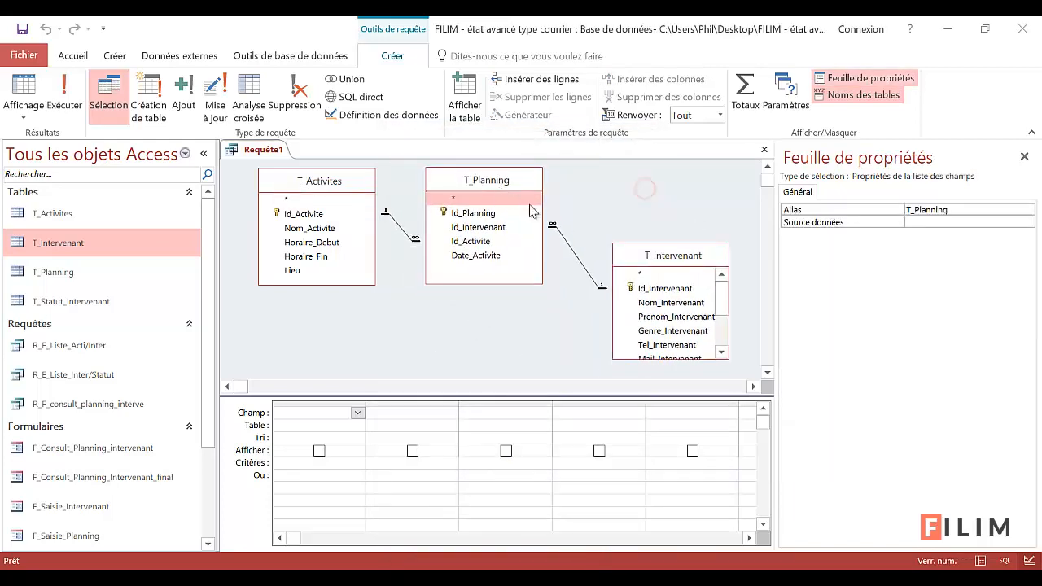
pyautogui.moveTo(669, 255); pyautogui.dragTo(656, 188)
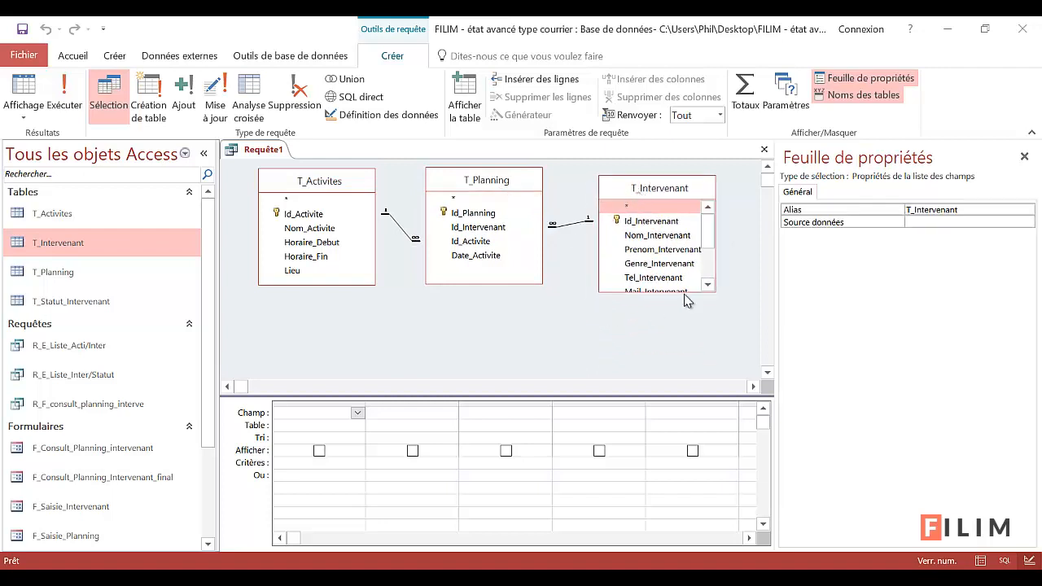
pyautogui.click(714, 298)
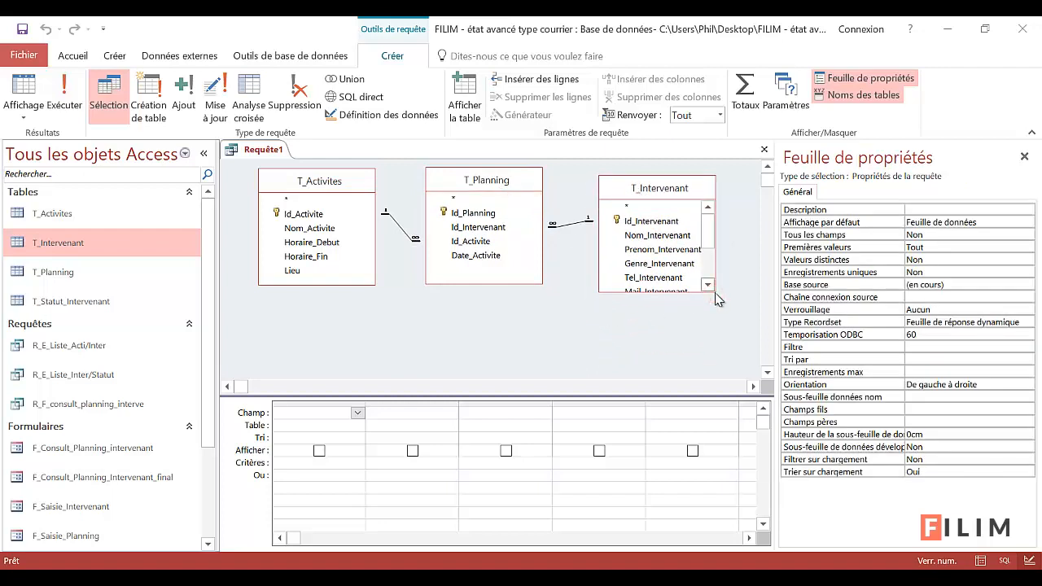
# Add the fields Nom_Intervenant, Prenom_Intervenant and Genre_Intervenant from T_Intervenant to the query
pyautogui.doubleClick(666, 238)
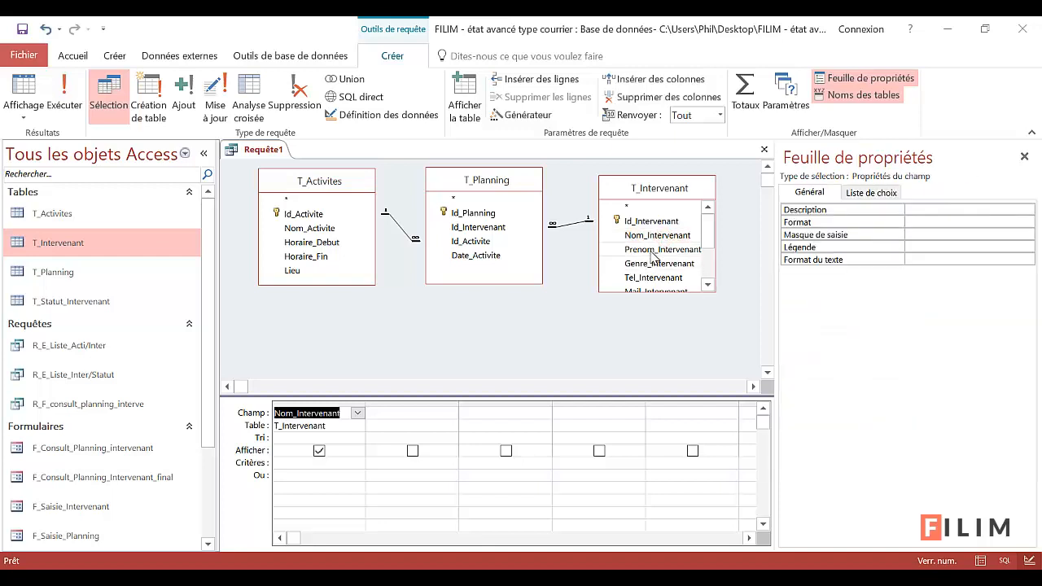
pyautogui.doubleClick(651, 250)
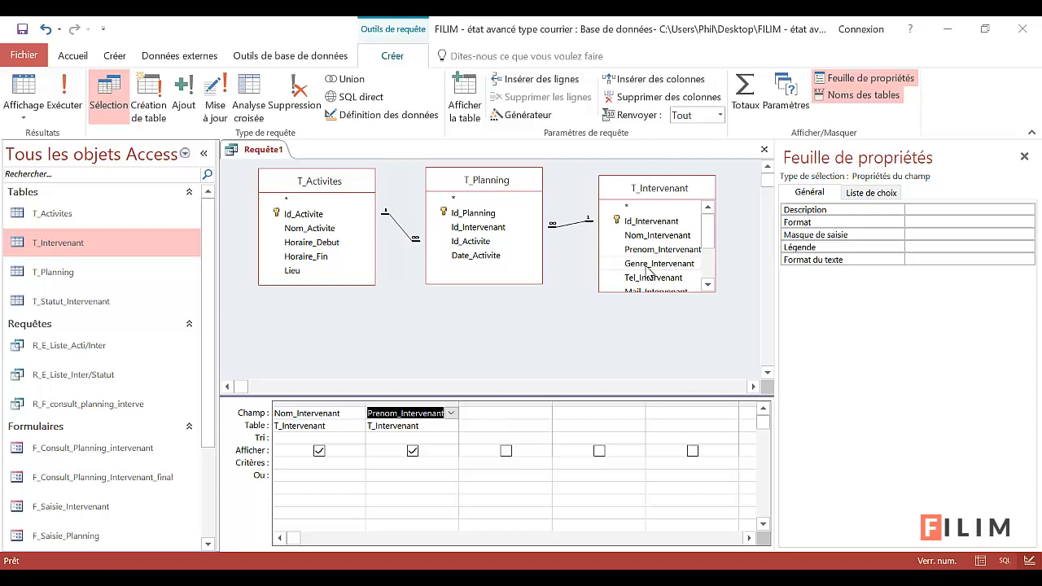
pyautogui.doubleClick(645, 264)
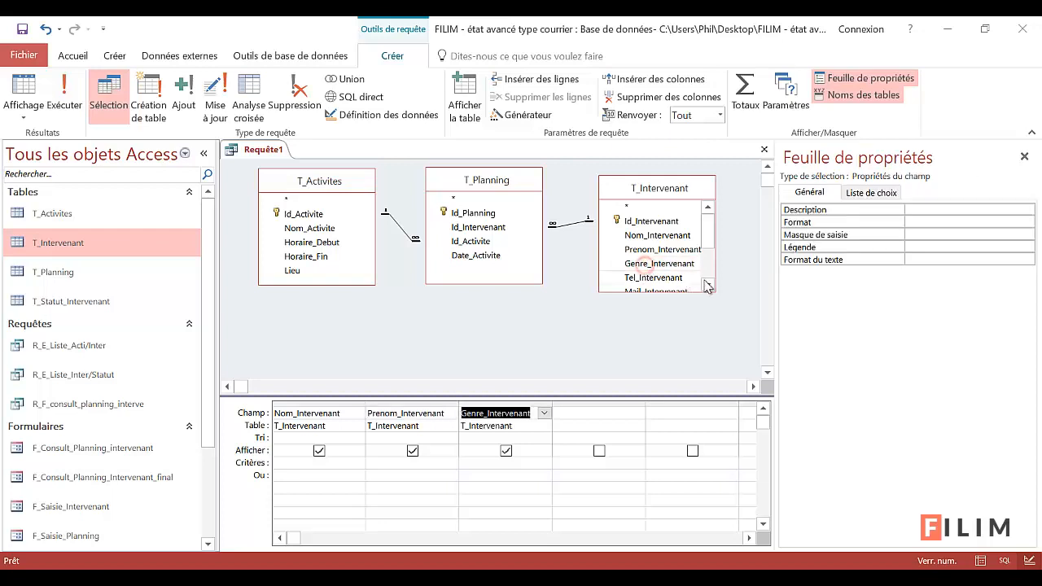
# Enlarge the T_Intervenant field list and add Adresse_Intervenant, Code_Postal_Intervenant and Ville_Intervenant to the query
pyautogui.click(708, 285)
pyautogui.click(709, 286)
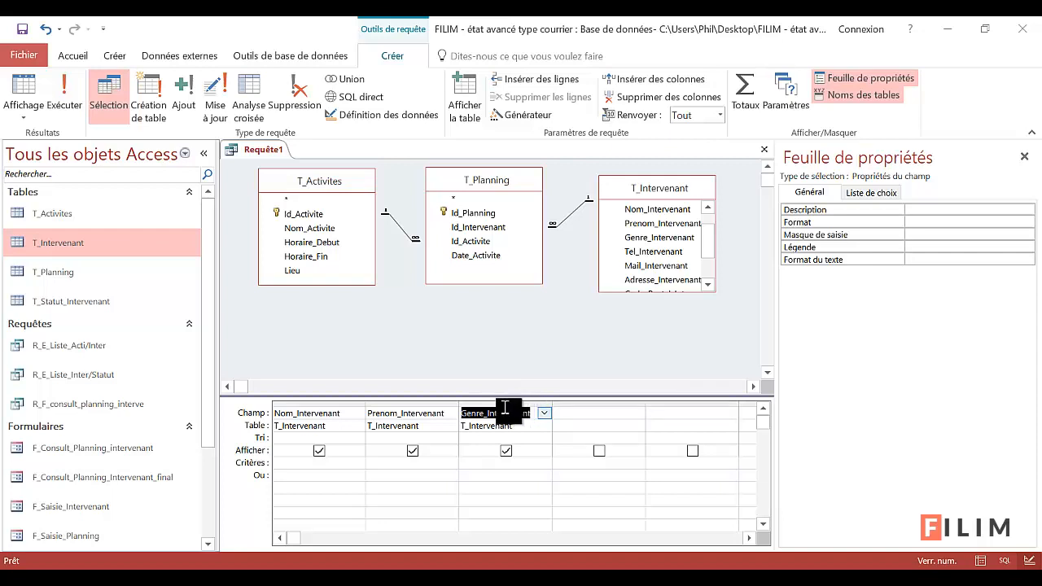
pyautogui.click(688, 296)
pyautogui.moveTo(687, 295); pyautogui.dragTo(700, 359)
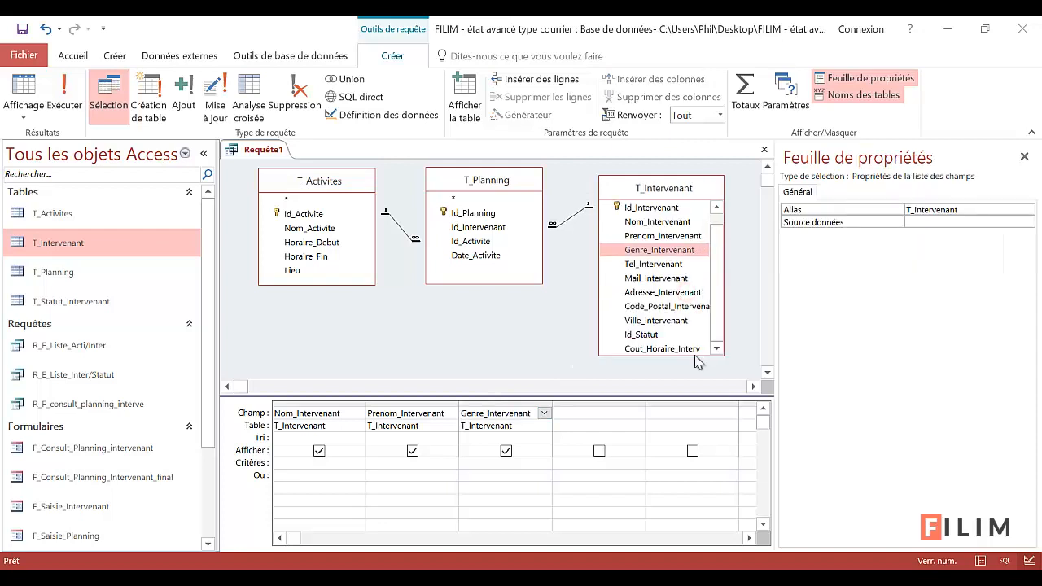
pyautogui.doubleClick(662, 292)
pyautogui.doubleClick(658, 309)
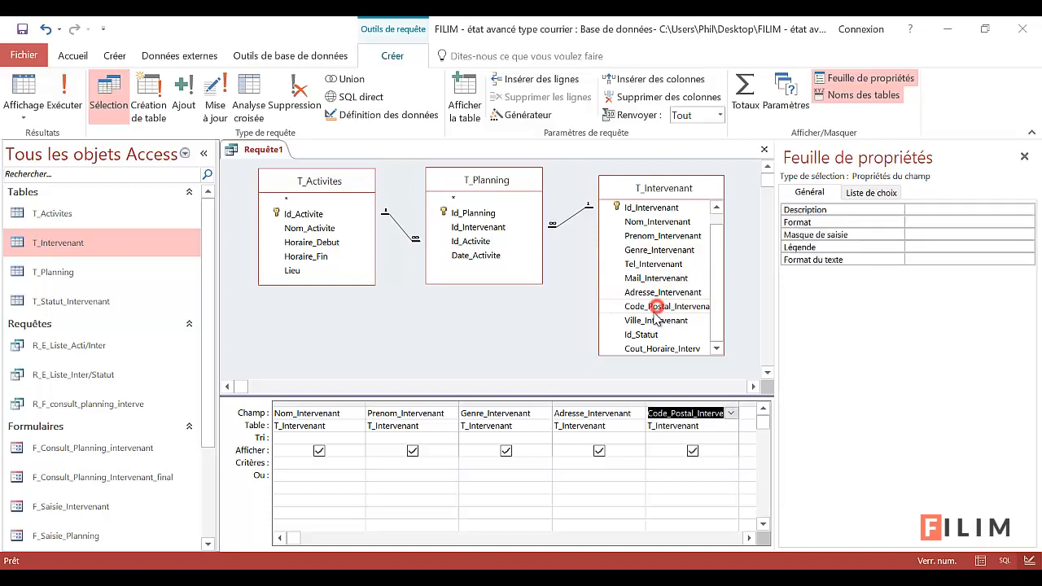
pyautogui.doubleClick(655, 321)
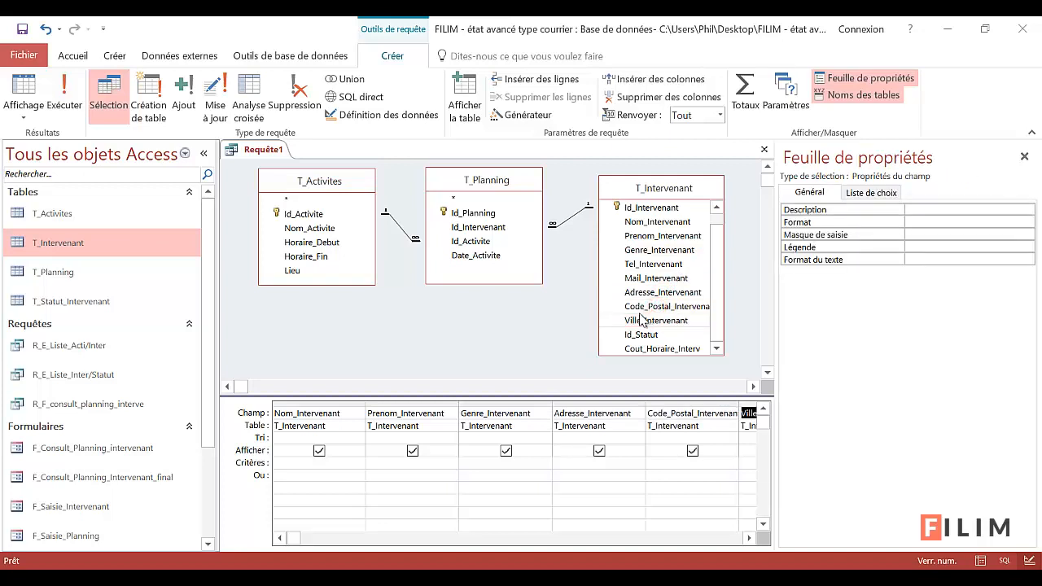
# Add Date_Activite from T_Planning and Nom_Activite, Horaire_Debut, Horaire_Fin and Lieu from T_Activites to the query
pyautogui.click(465, 257)
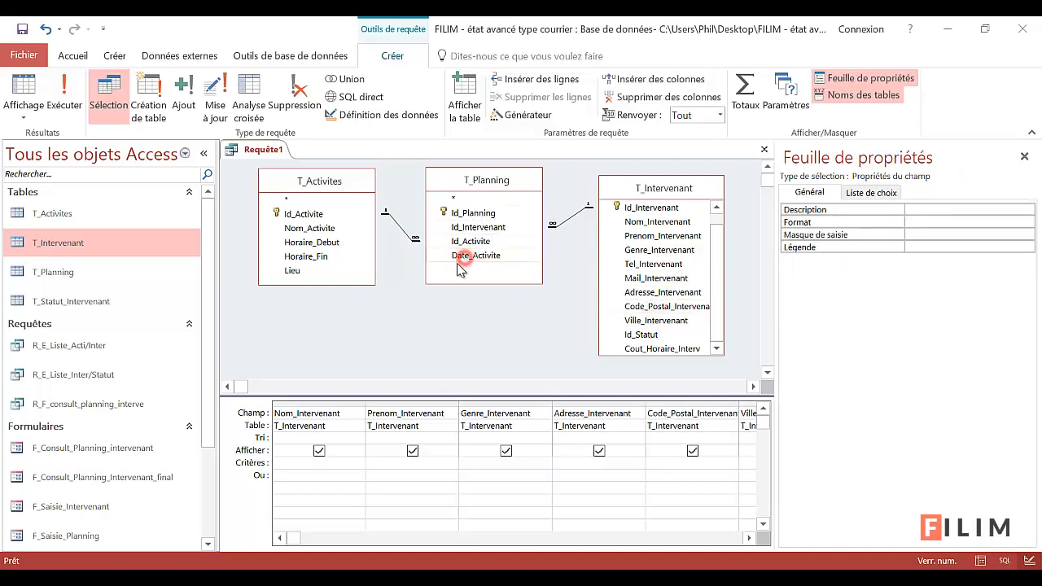
pyautogui.click(330, 230)
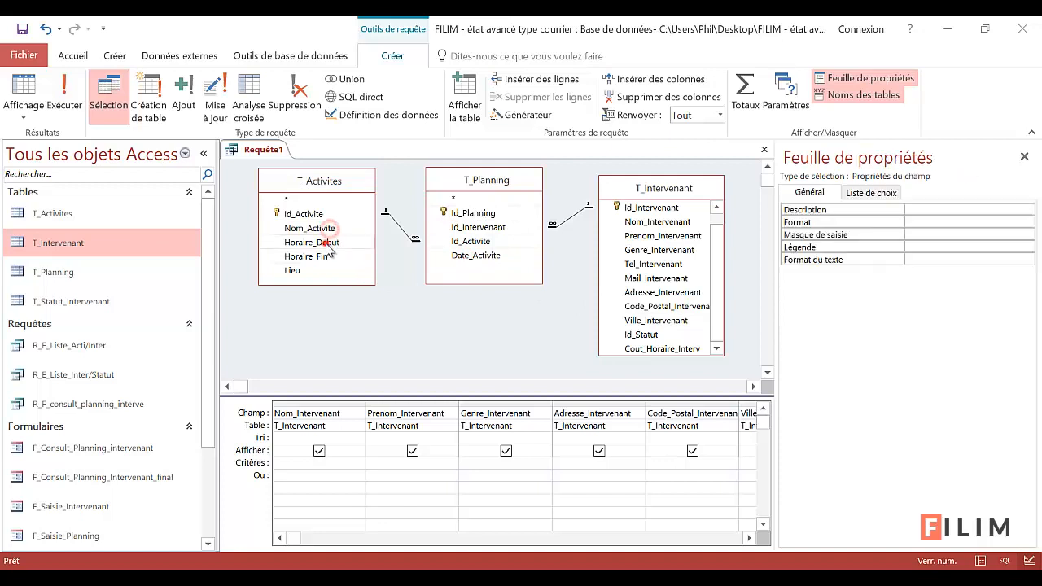
pyautogui.click(324, 242)
pyautogui.click(321, 257)
pyautogui.click(298, 274)
# Run the query and check the records it returns for each intervenant
pyautogui.click(64, 94)
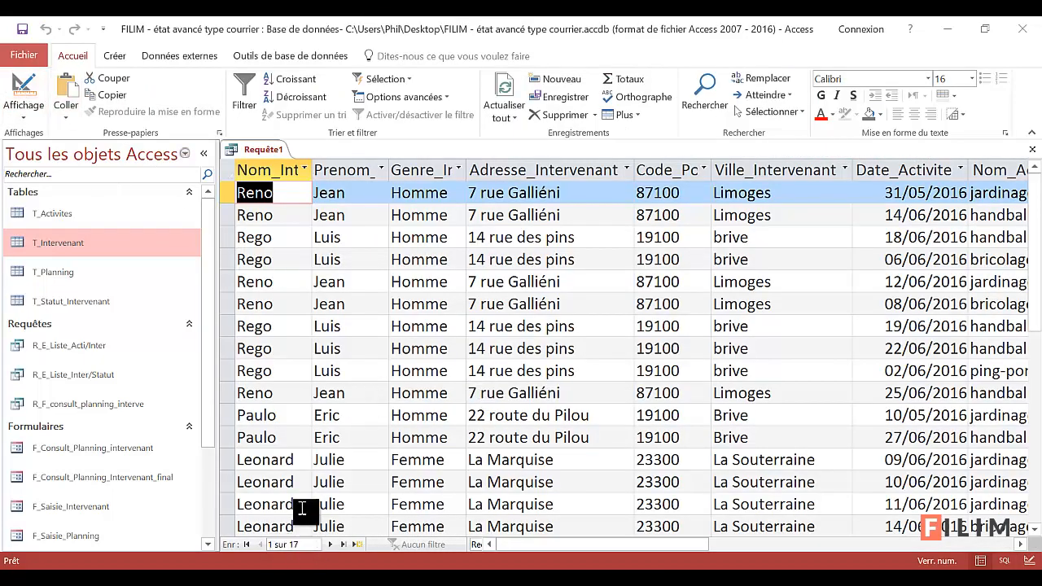
pyautogui.click(305, 544)
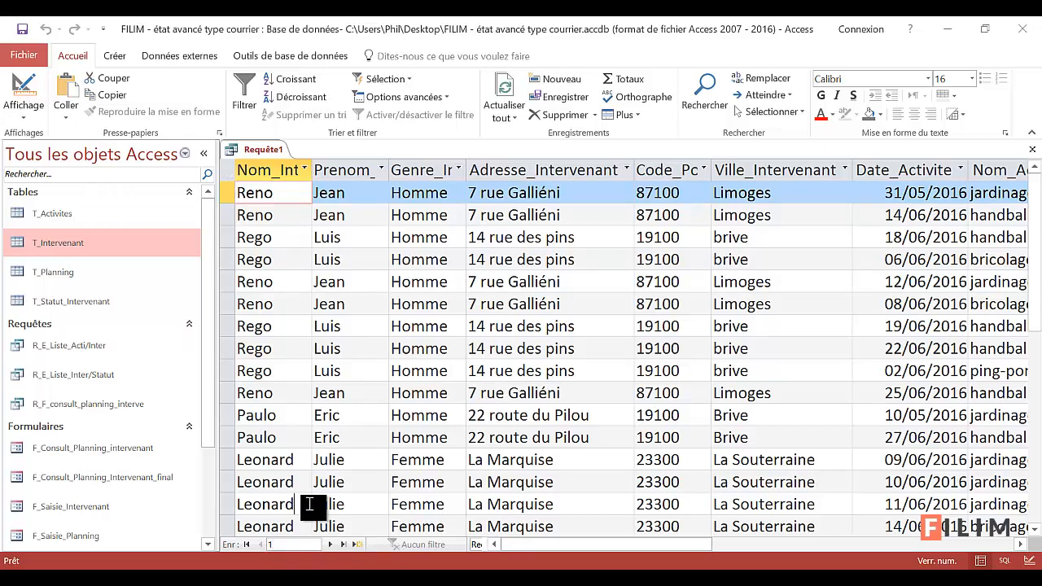
pyautogui.click(310, 504)
pyautogui.click(372, 419)
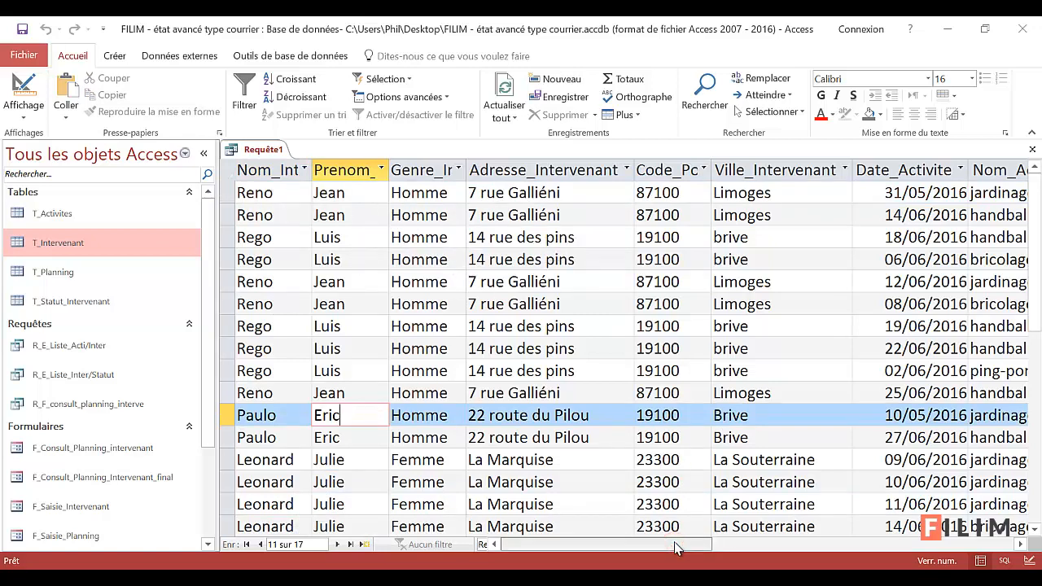
# Review the query's records, from the address, postal code and town columns through to the activity date, times and place
pyautogui.moveTo(681, 547); pyautogui.dragTo(663, 540)
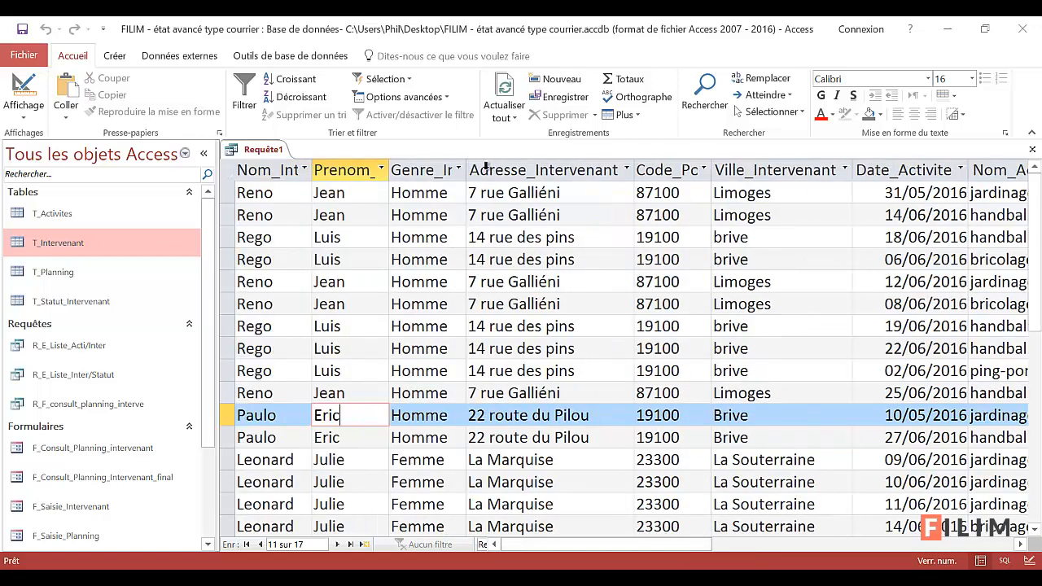
pyautogui.scroll(-4, 605, 262)
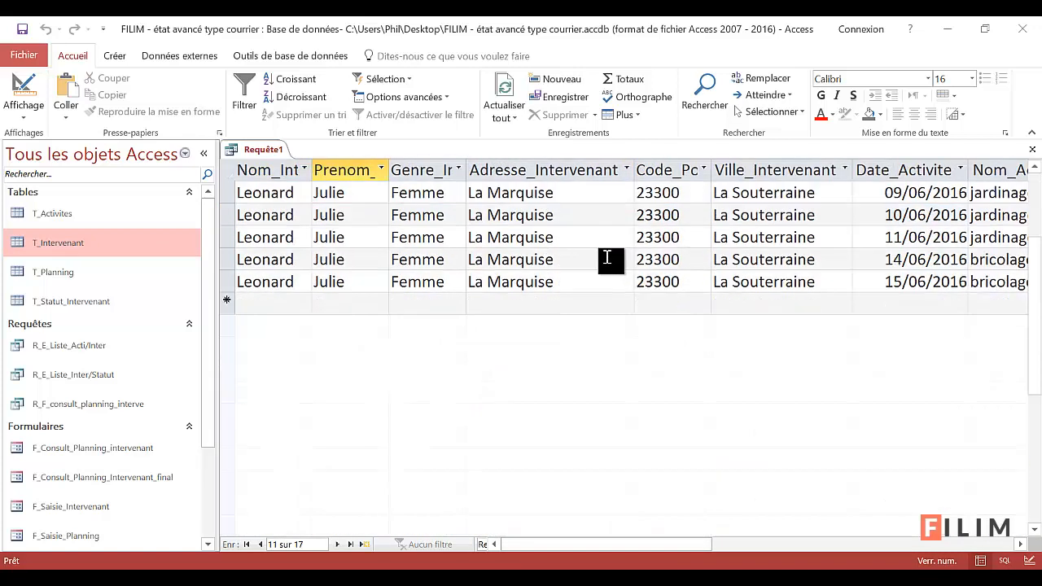
pyautogui.scroll(4, 584, 293)
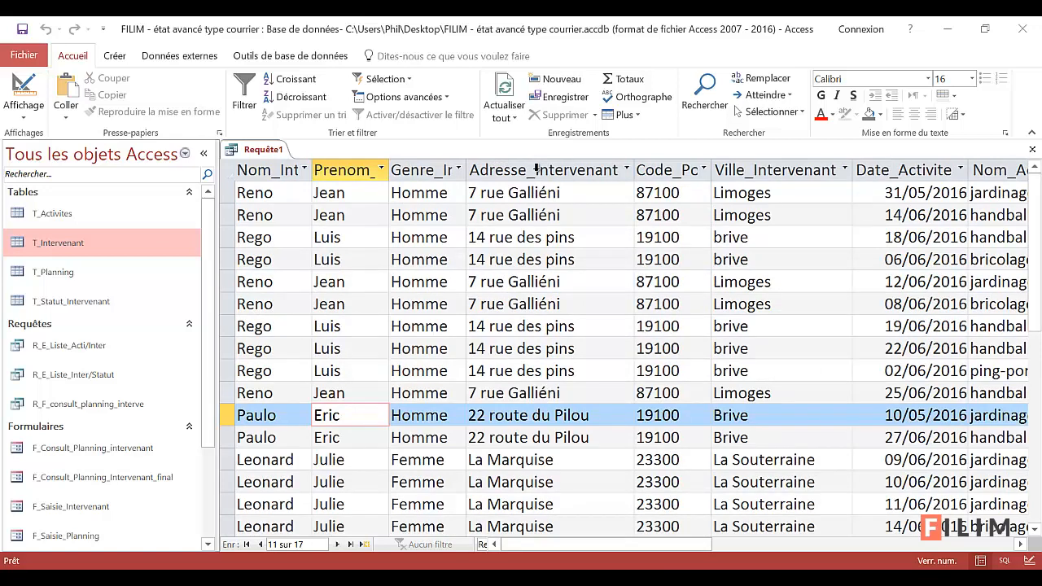
pyautogui.click(541, 167)
pyautogui.click(657, 169)
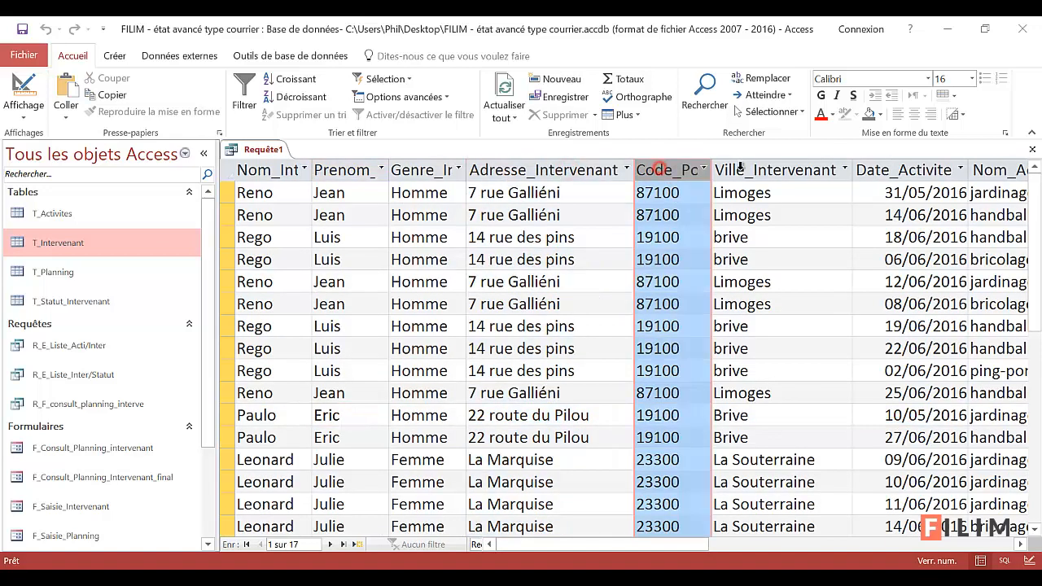
pyautogui.click(738, 169)
pyautogui.moveTo(611, 542); pyautogui.dragTo(798, 555)
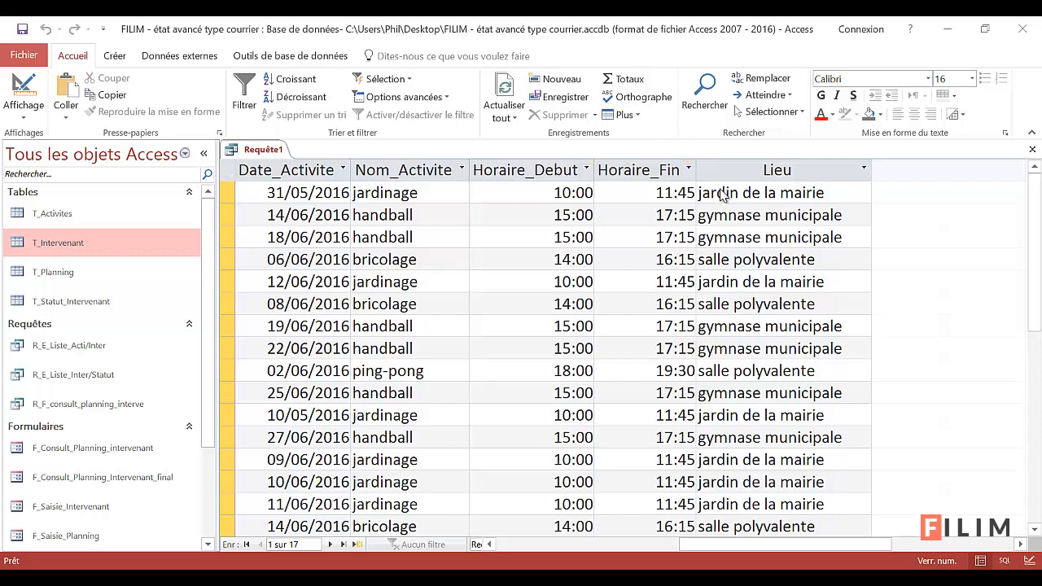
# Save the query as R_E_Courrier_Recap_Inter and close it
pyautogui.hotkey('ctrl', 's')
pyautogui.write('R_E_Courrier_Recap_Inter')
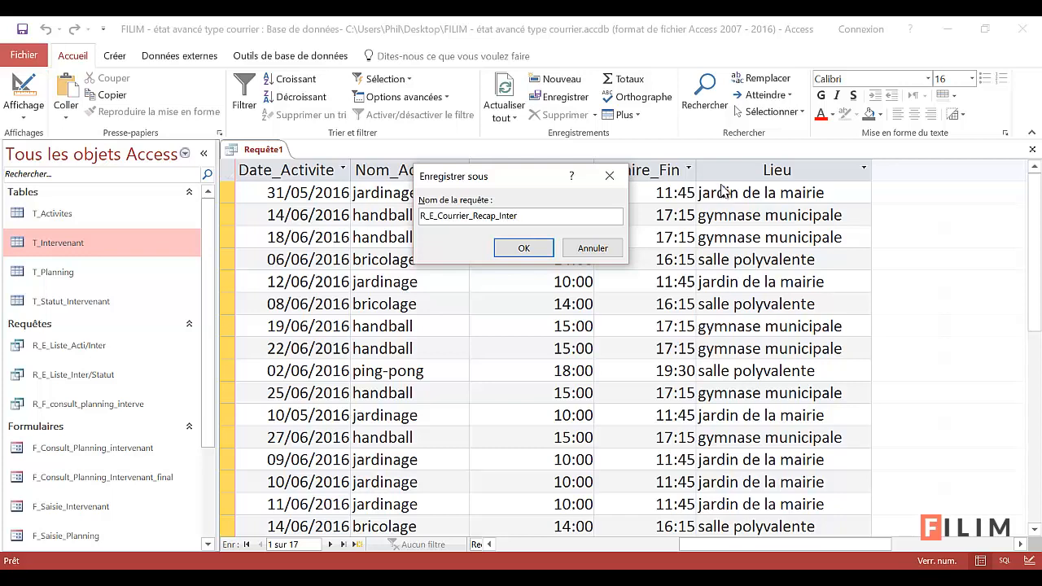
pyautogui.click(524, 249)
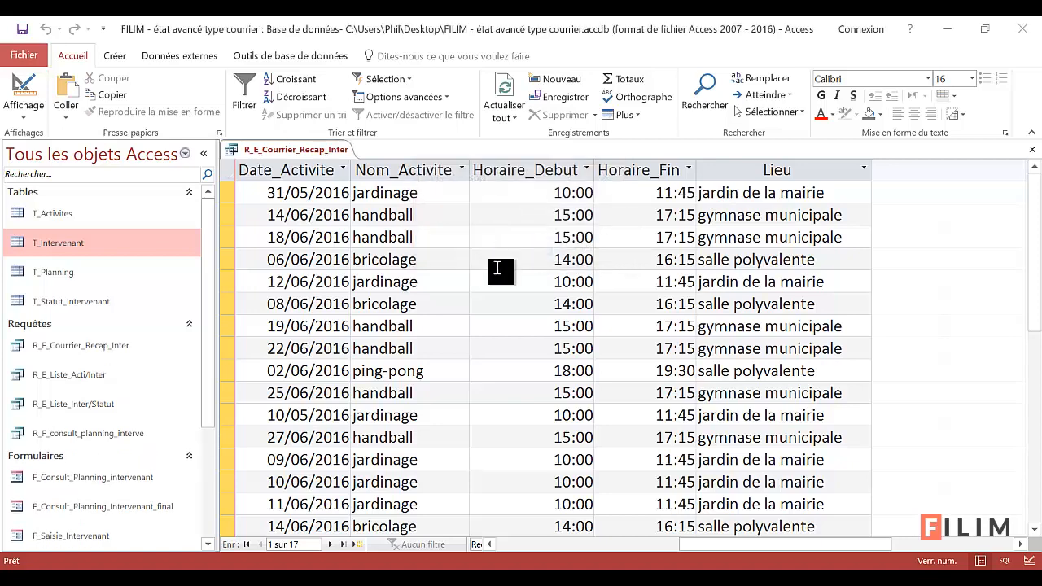
pyautogui.click(1032, 151)
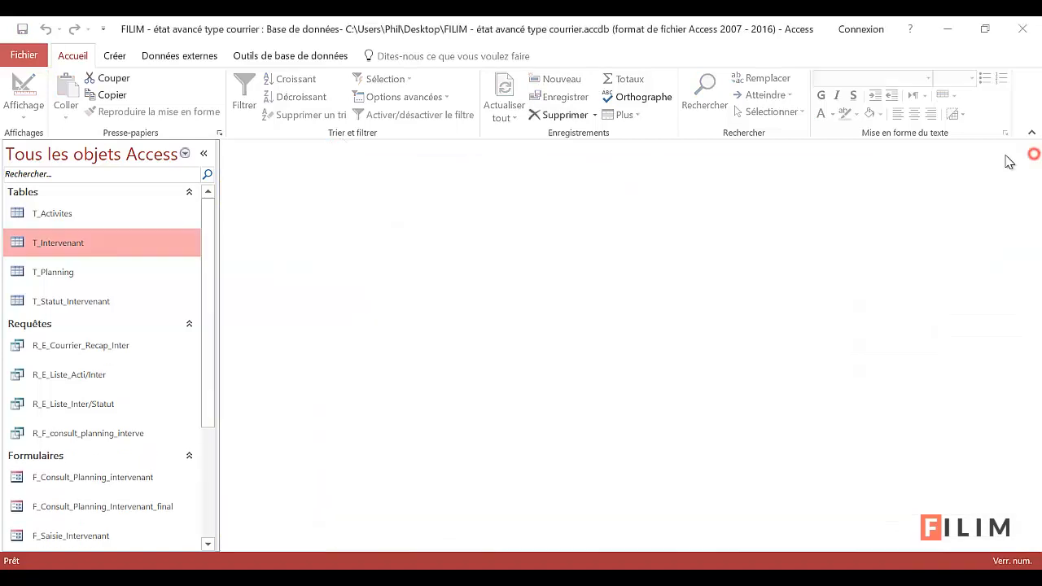
# Start the Report Wizard on the R_E_Courrier_Recap_Inter query and include all of its fields
pyautogui.click(104, 346)
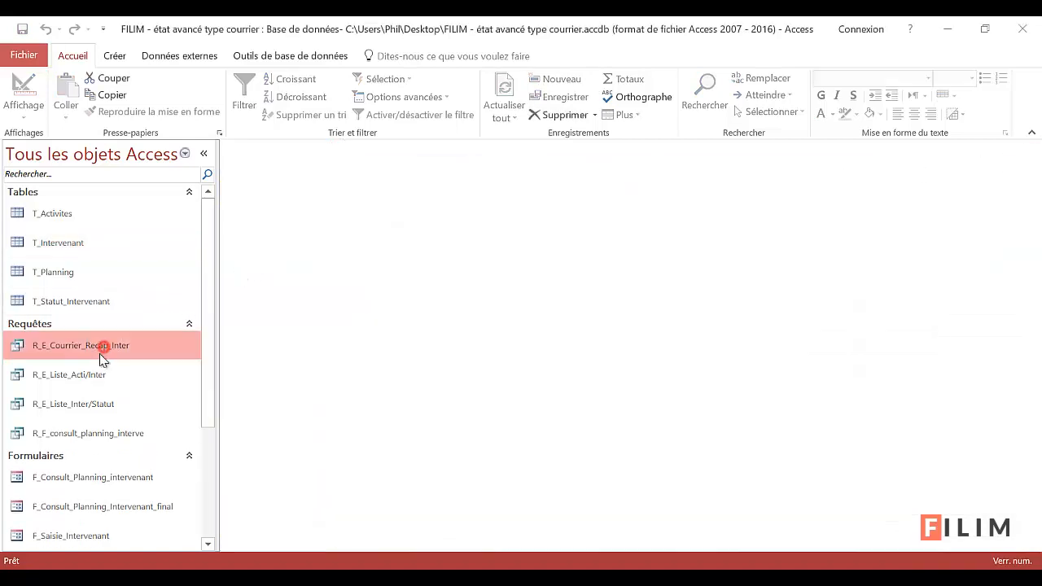
pyautogui.click(118, 55)
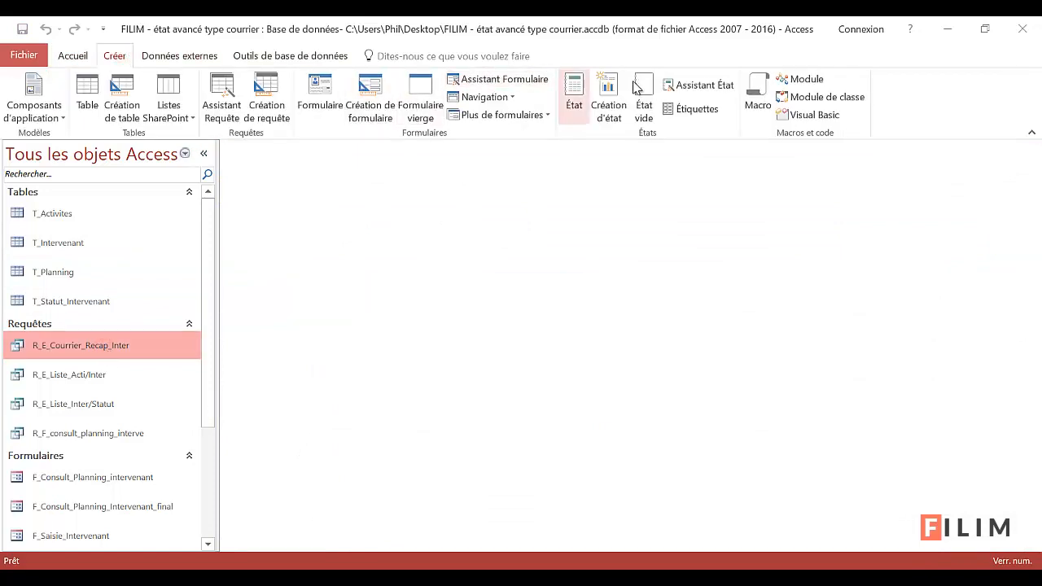
pyautogui.click(688, 85)
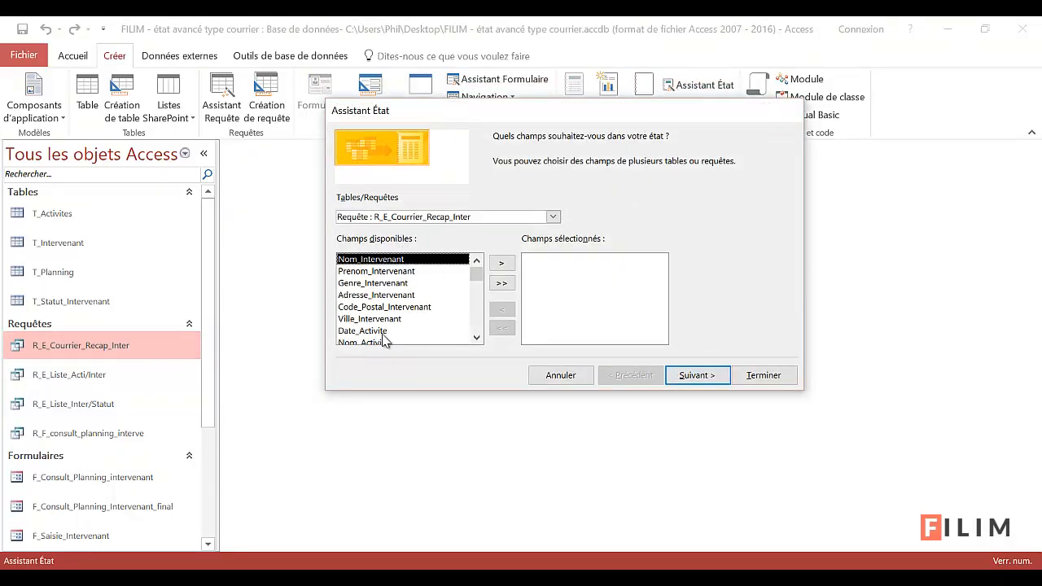
pyautogui.click(502, 285)
pyautogui.click(703, 372)
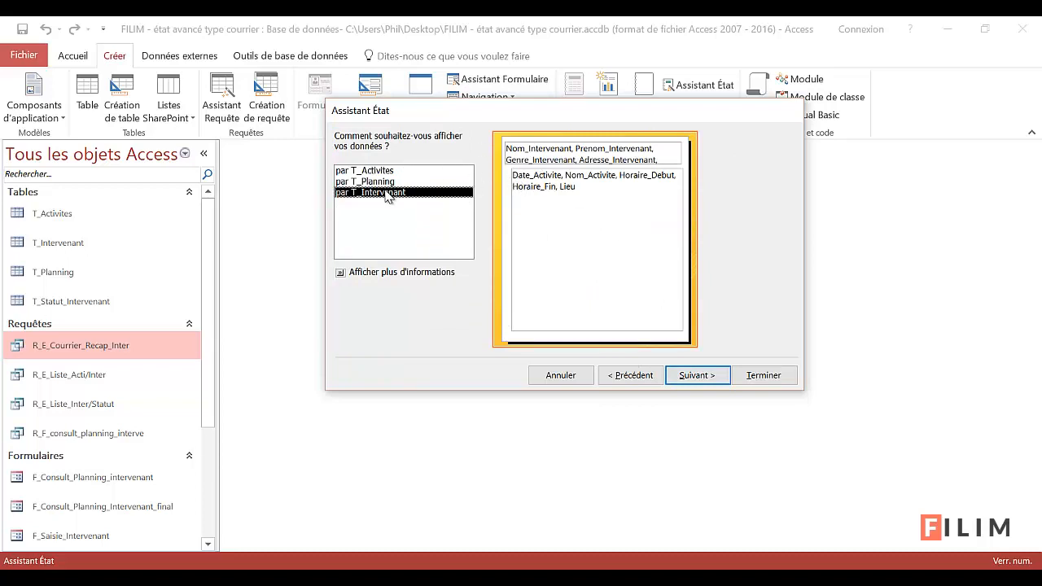
# Keep the report data organised by T_Intervenant and add no further grouping level
pyautogui.click(688, 376)
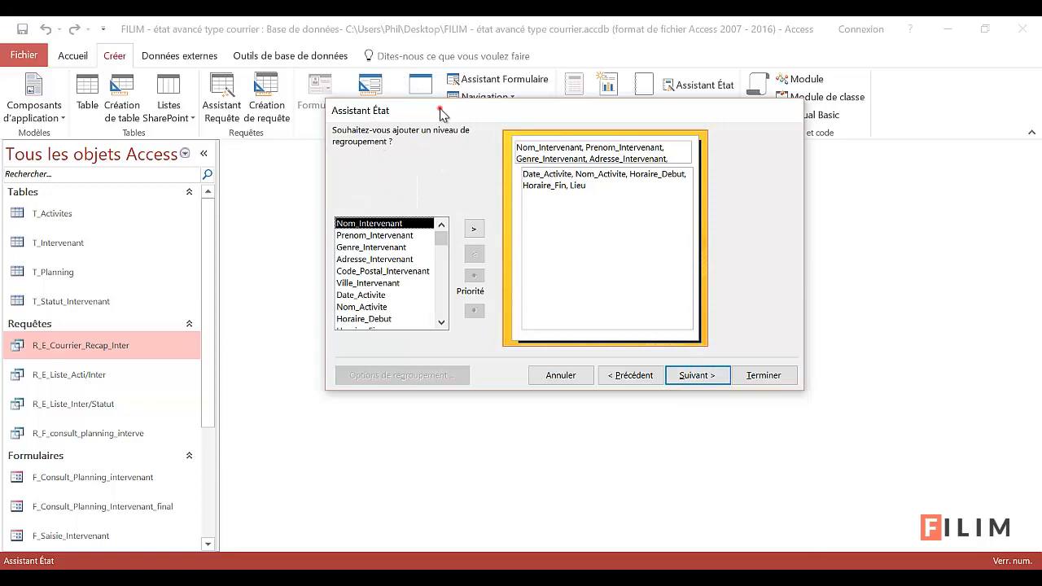
pyautogui.moveTo(440, 111); pyautogui.dragTo(472, 167)
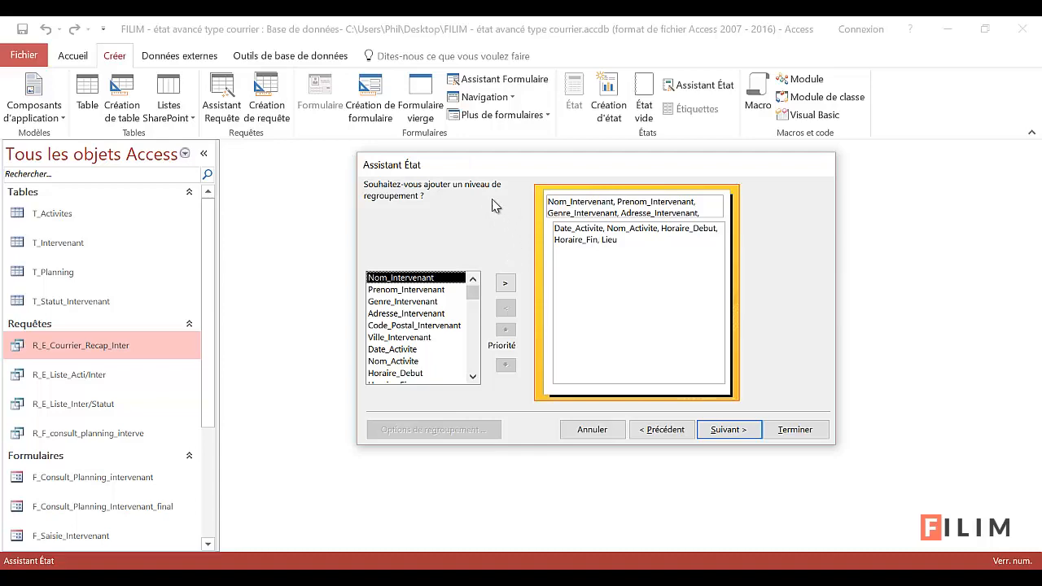
pyautogui.moveTo(492, 164); pyautogui.dragTo(477, 168)
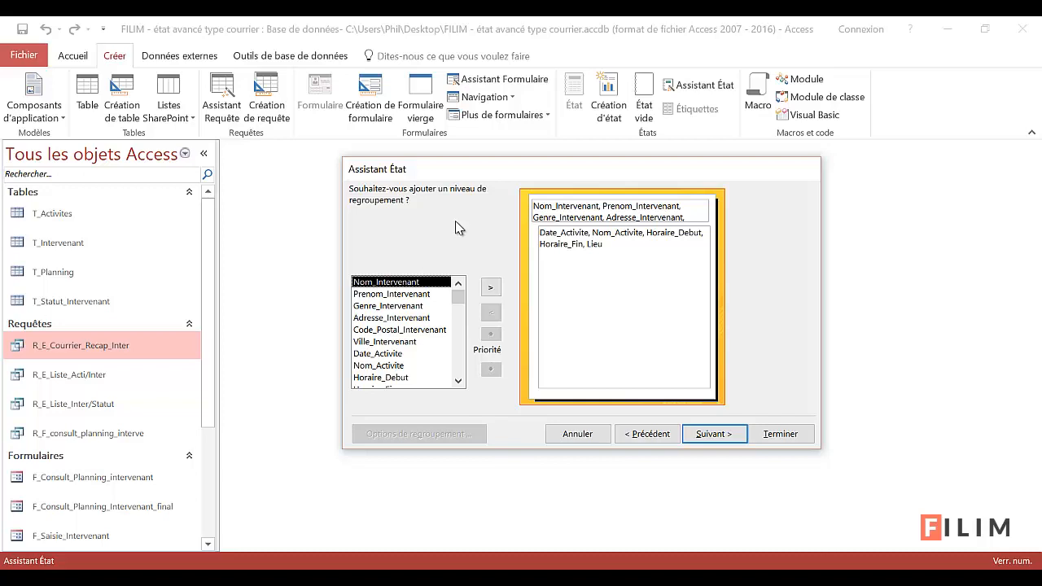
pyautogui.click(714, 436)
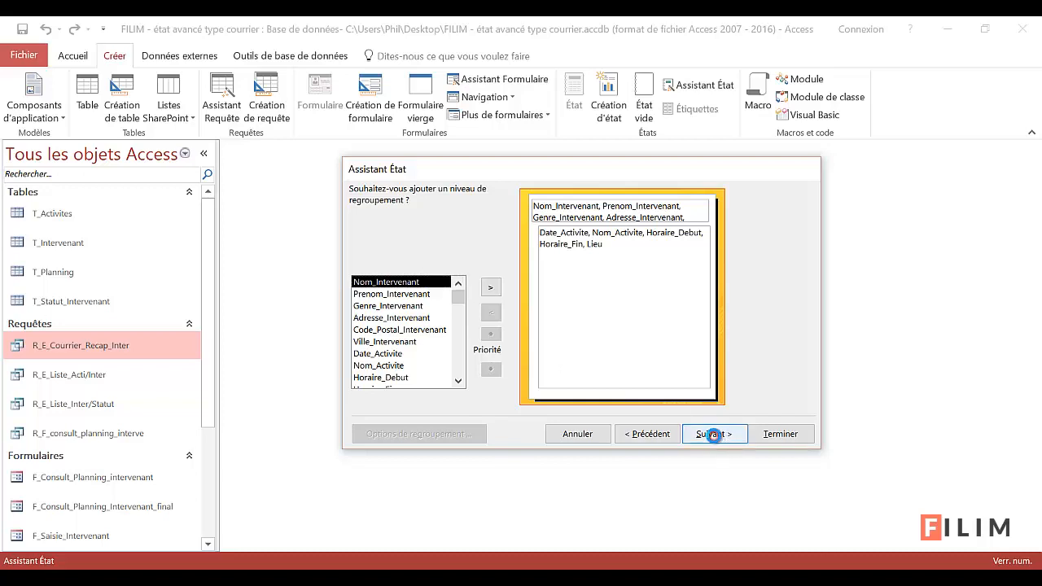
# Sort the report's detail records by Date_Activite in ascending order
pyautogui.click(721, 262)
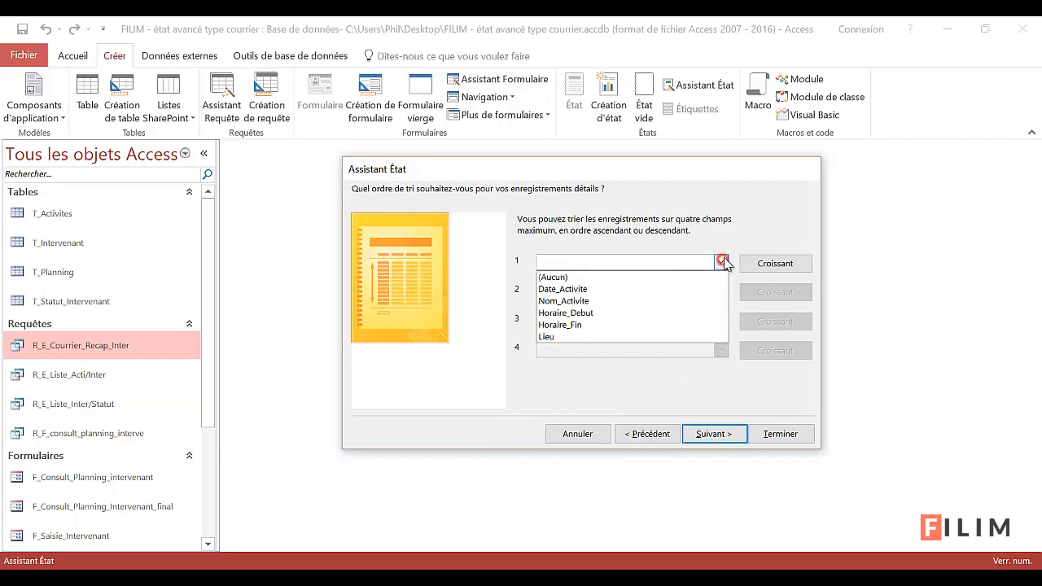
pyautogui.click(610, 293)
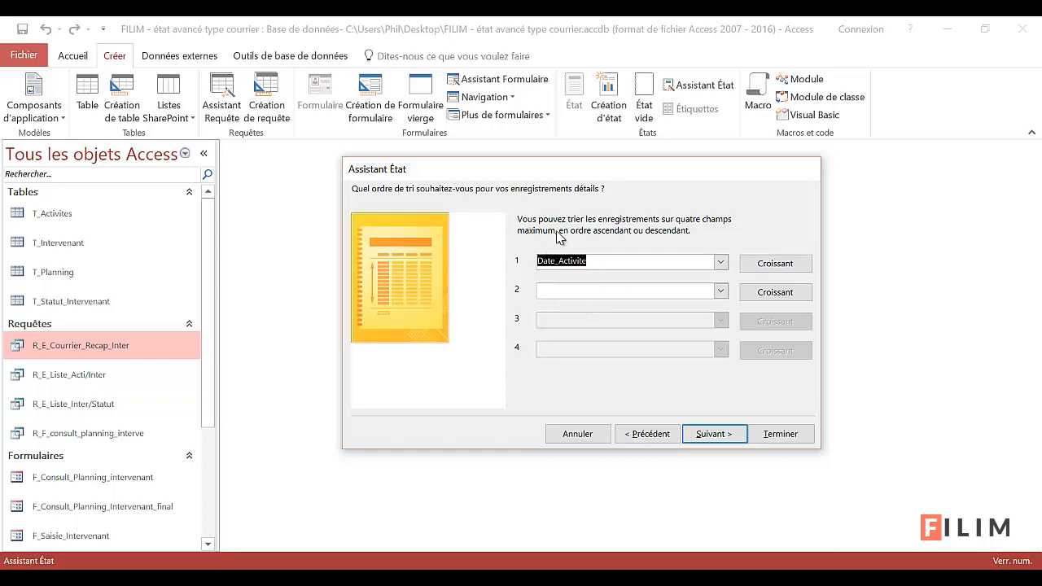
pyautogui.click(714, 435)
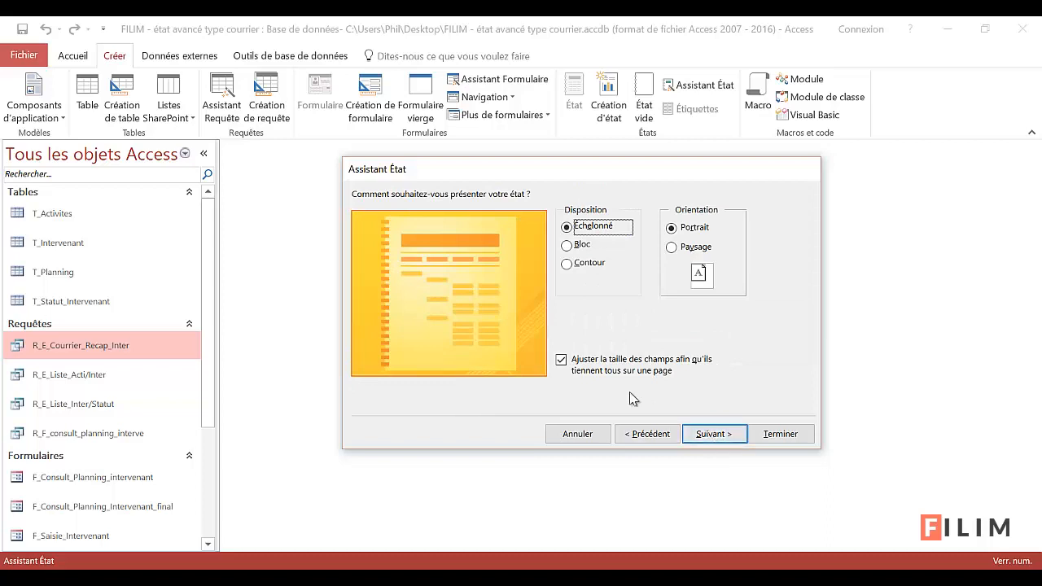
# Compare the wizard's layout and orientation options, and keep the Échelonné layout in Portrait orientation
pyautogui.click(576, 246)
pyautogui.click(582, 263)
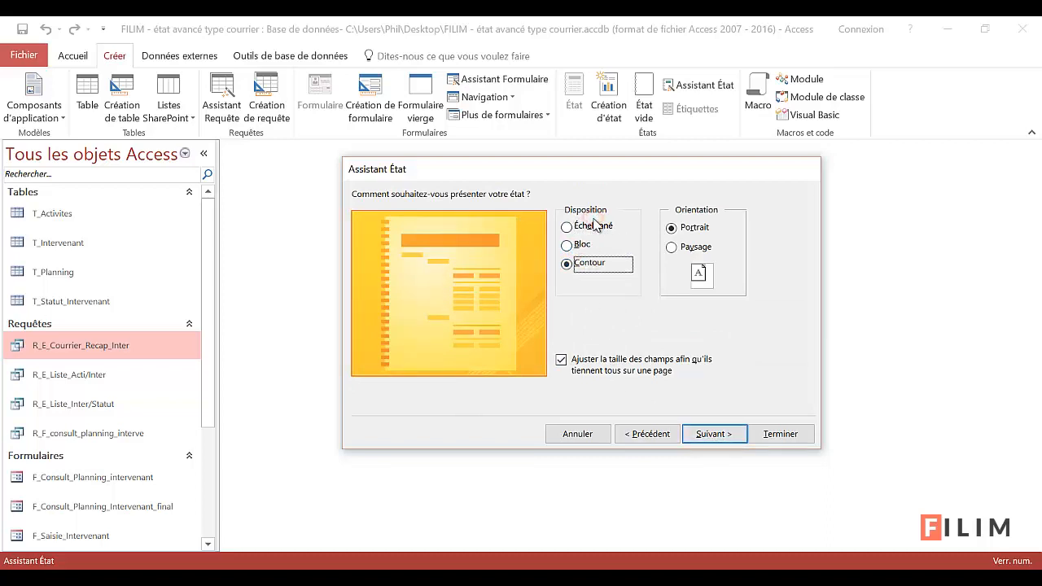
pyautogui.click(592, 233)
pyautogui.click(579, 246)
pyautogui.click(584, 264)
pyautogui.click(581, 245)
pyautogui.click(579, 227)
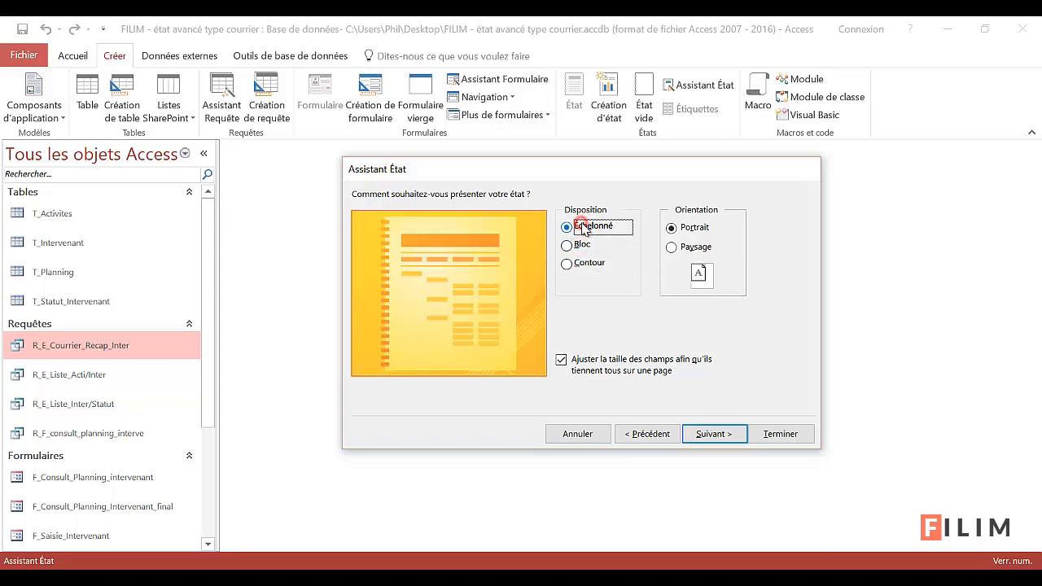
pyautogui.click(584, 264)
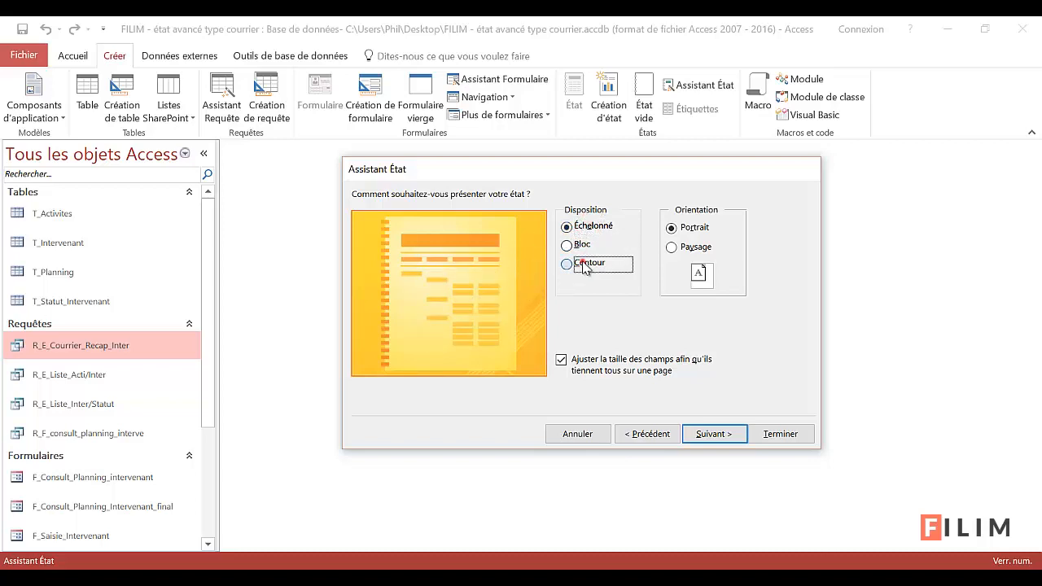
pyautogui.click(580, 226)
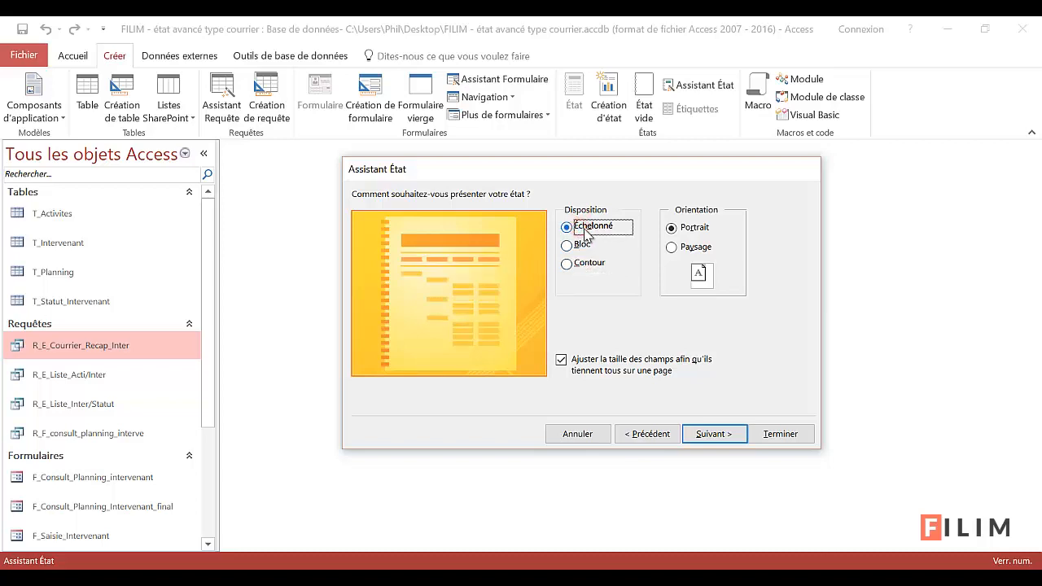
pyautogui.click(696, 248)
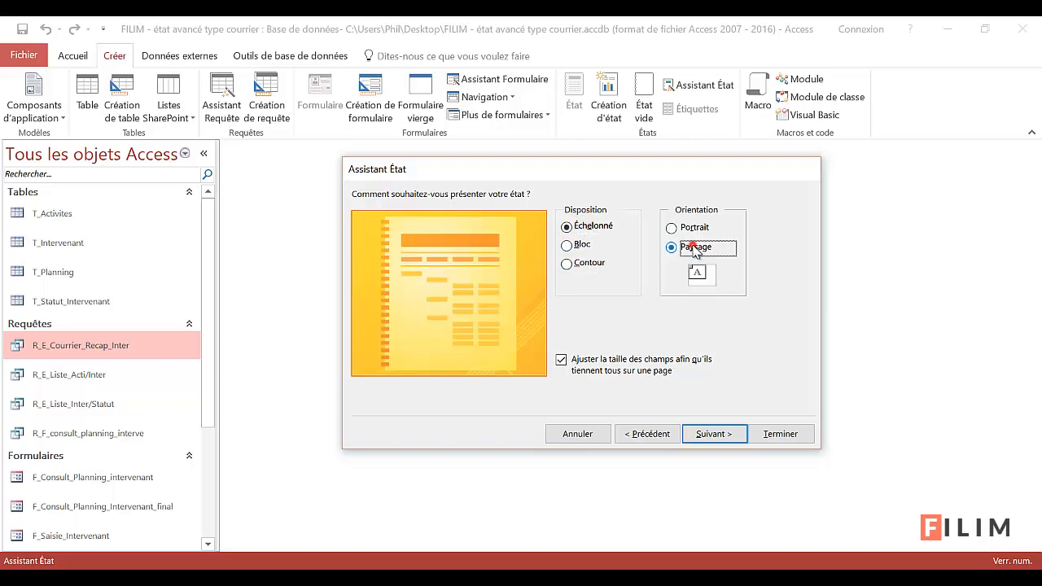
pyautogui.click(695, 231)
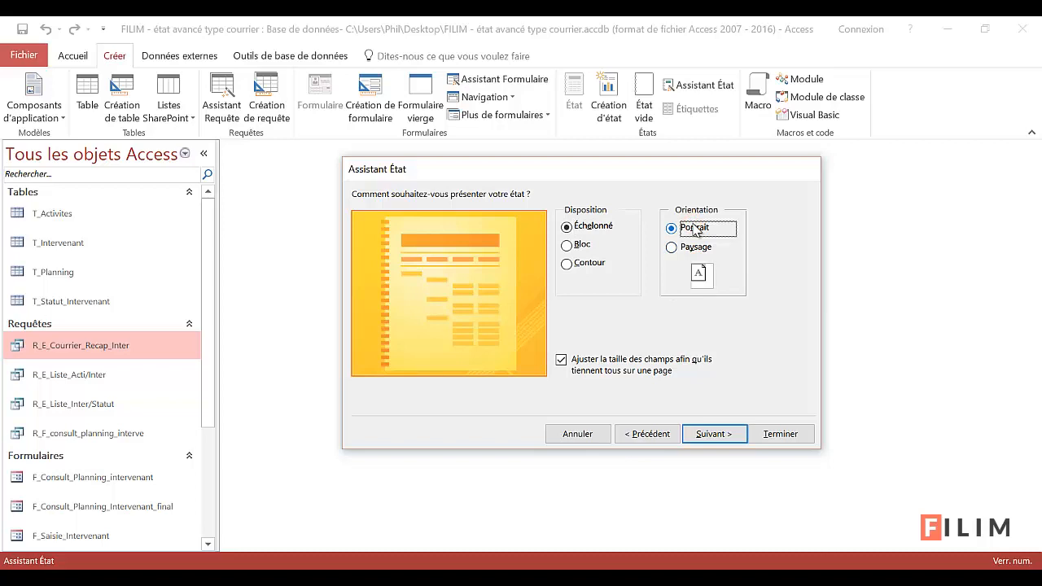
pyautogui.click(727, 437)
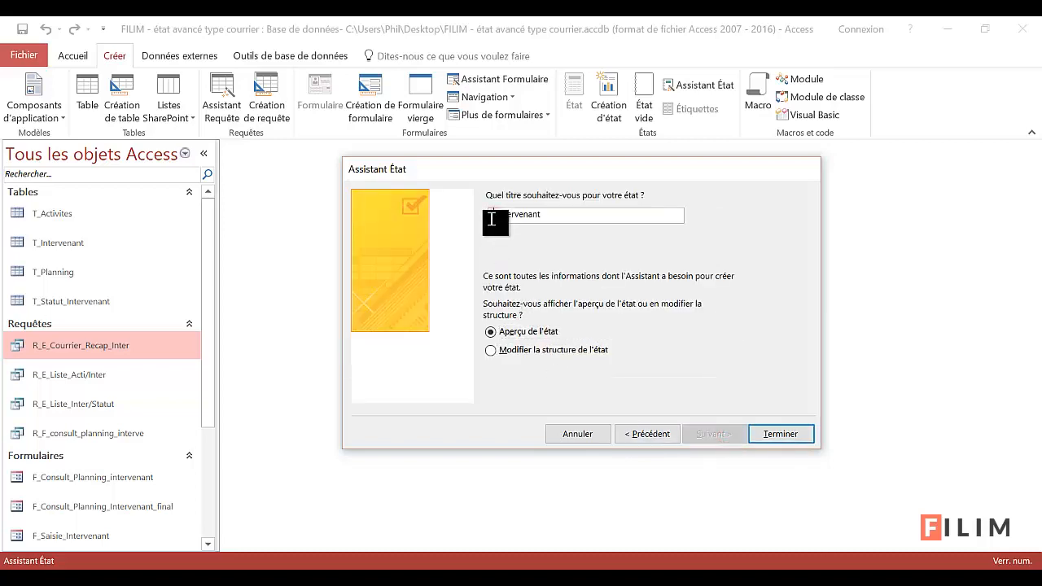
# Title the report E_Courrier_Recap_Inter and finish the wizard with the report preview
pyautogui.press('BackSpace')
pyautogui.write('ourrier_')
pyautogui.press('BackSpace')
pyautogui.press('BackSpace')
pyautogui.press('BackSpace')
pyautogui.write('rier_Recap_Inter')
pyautogui.click(757, 433)
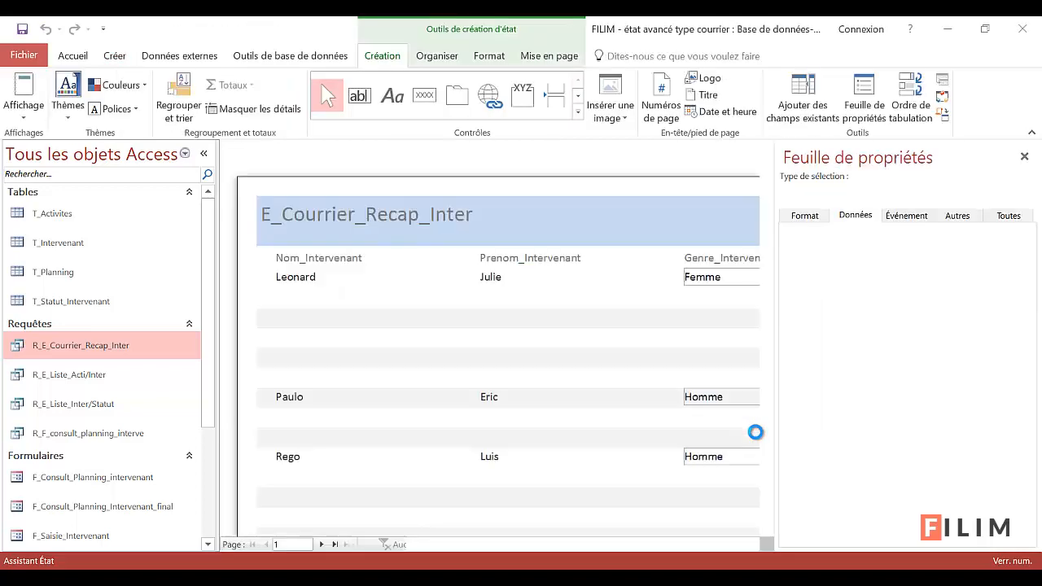
# Look through the generated report in print preview, and close the preview to return to its design
pyautogui.scroll(-5, 578, 402)
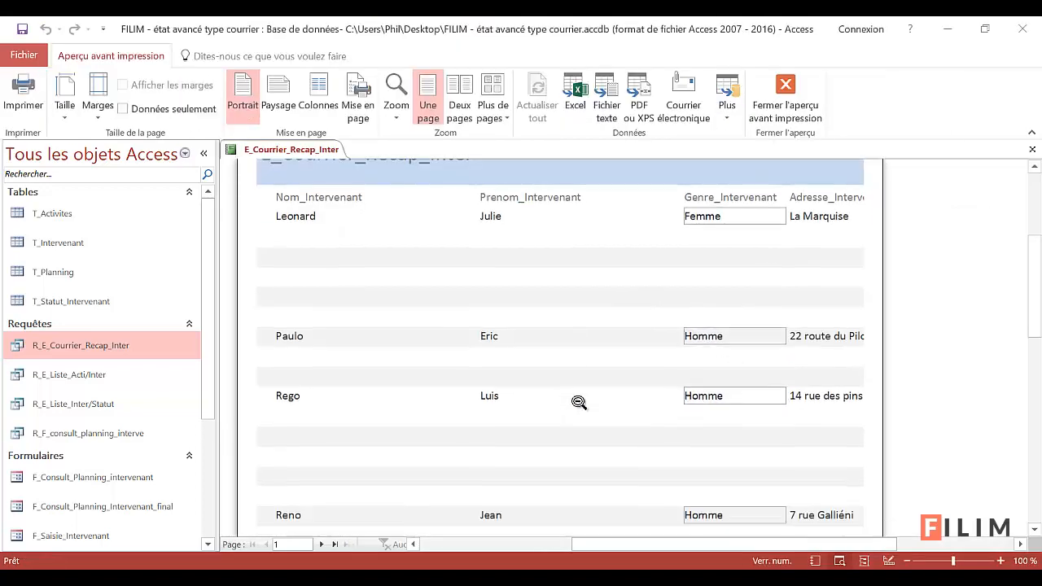
pyautogui.scroll(-3, 583, 397)
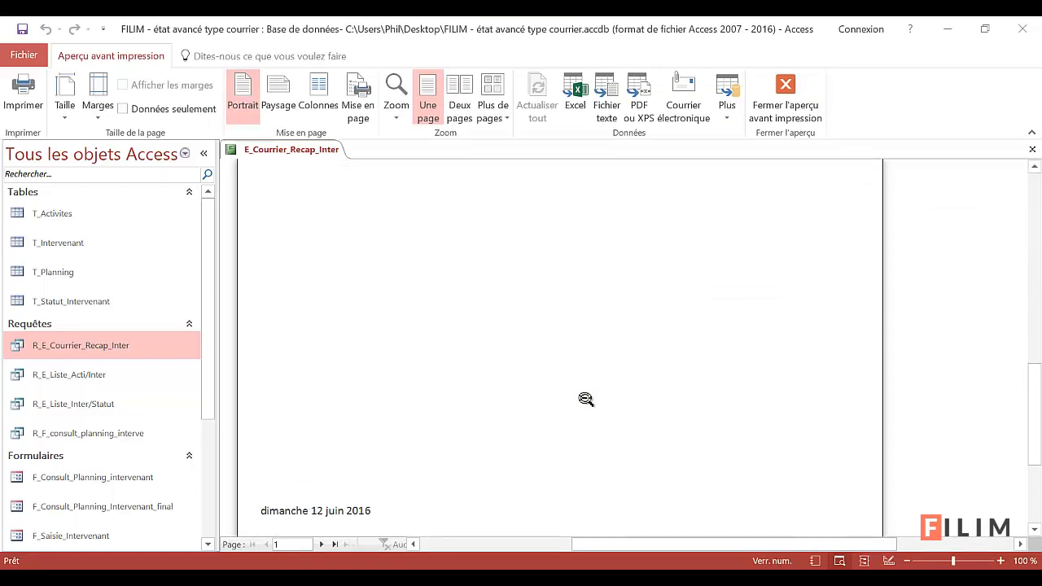
pyautogui.scroll(10, 586, 399)
pyautogui.scroll(2, 558, 367)
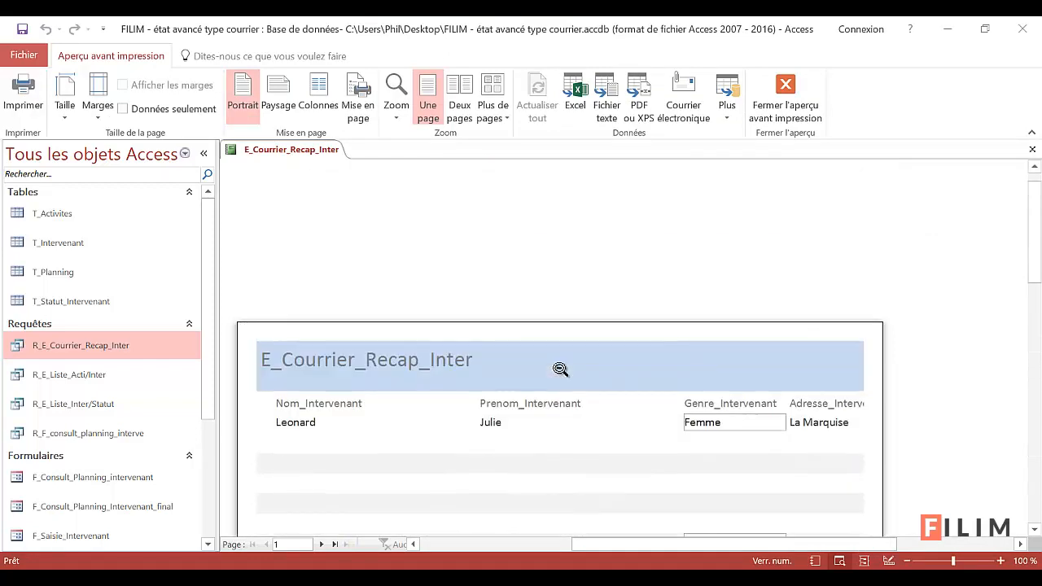
pyautogui.scroll(-2, 558, 368)
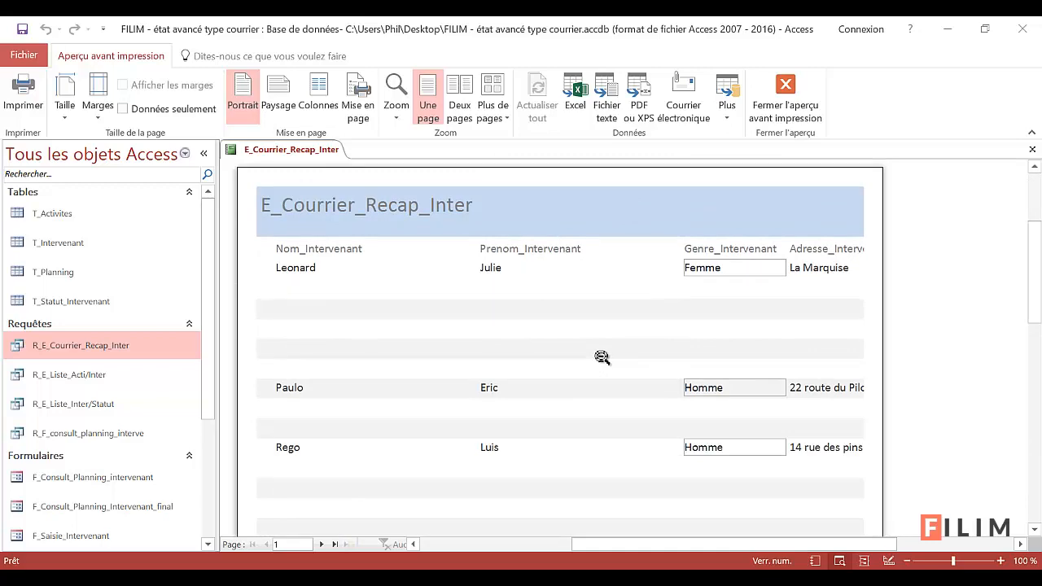
pyautogui.click(778, 90)
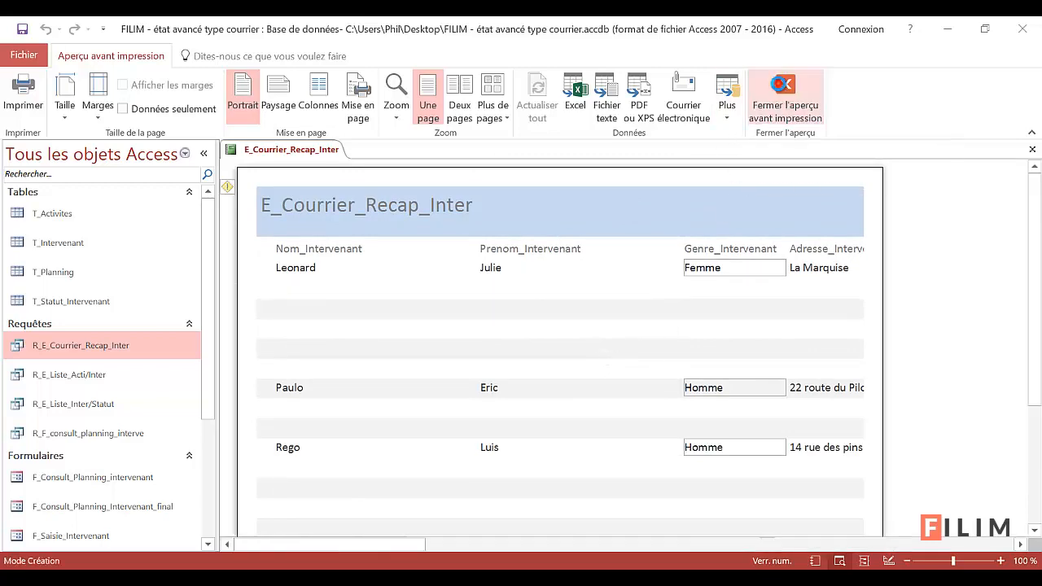
# Narrow the navigation pane and the property sheet to give the report design more room
pyautogui.click(17, 120)
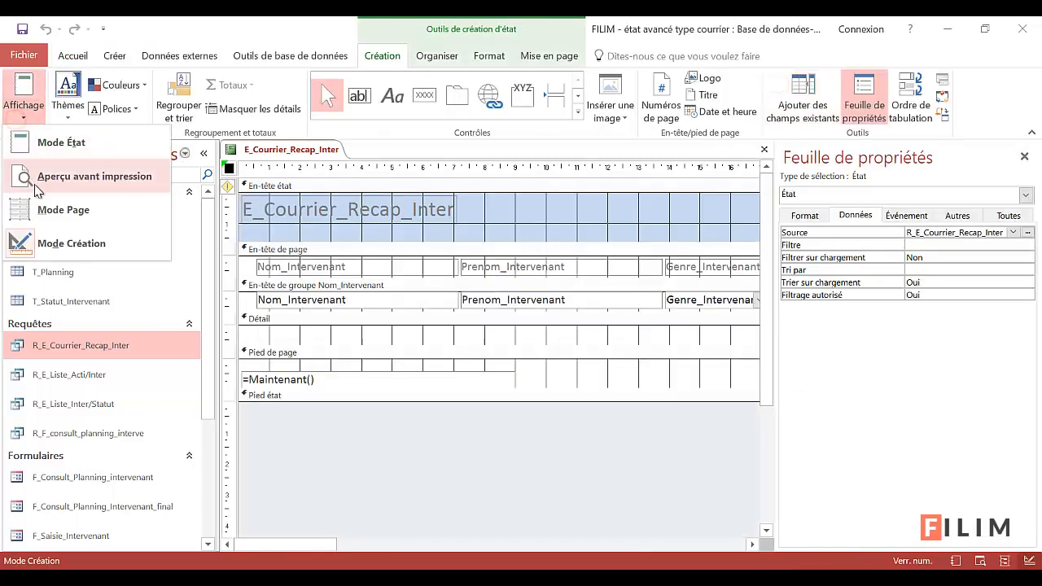
pyautogui.click(596, 378)
pyautogui.moveTo(218, 343); pyautogui.dragTo(138, 348)
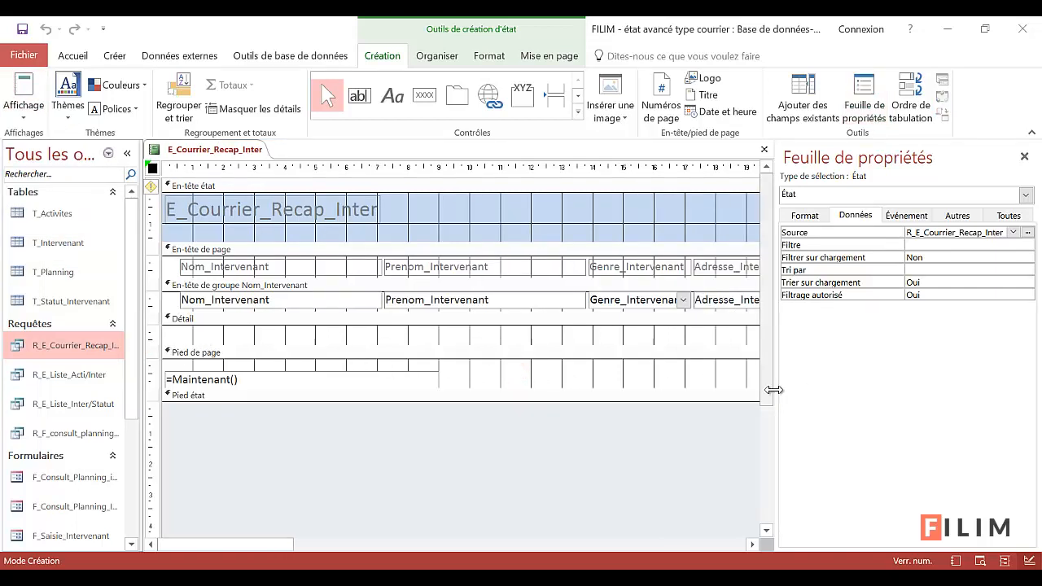
pyautogui.moveTo(775, 389); pyautogui.dragTo(836, 385)
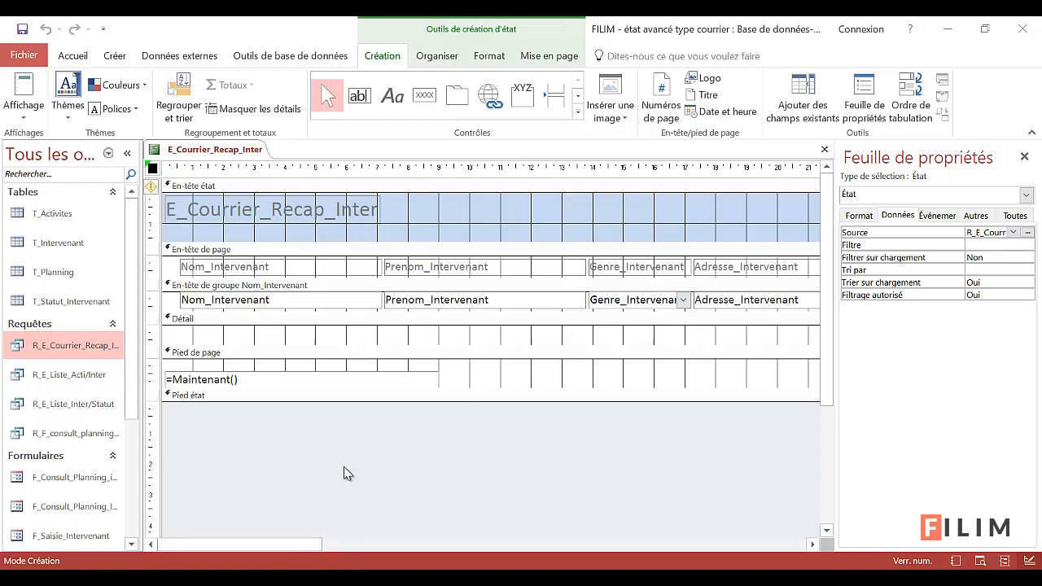
# Delete the E_Courrier_Recap_Inter title label from the report header and collapse that section to zero height
pyautogui.moveTo(267, 544); pyautogui.dragTo(700, 549)
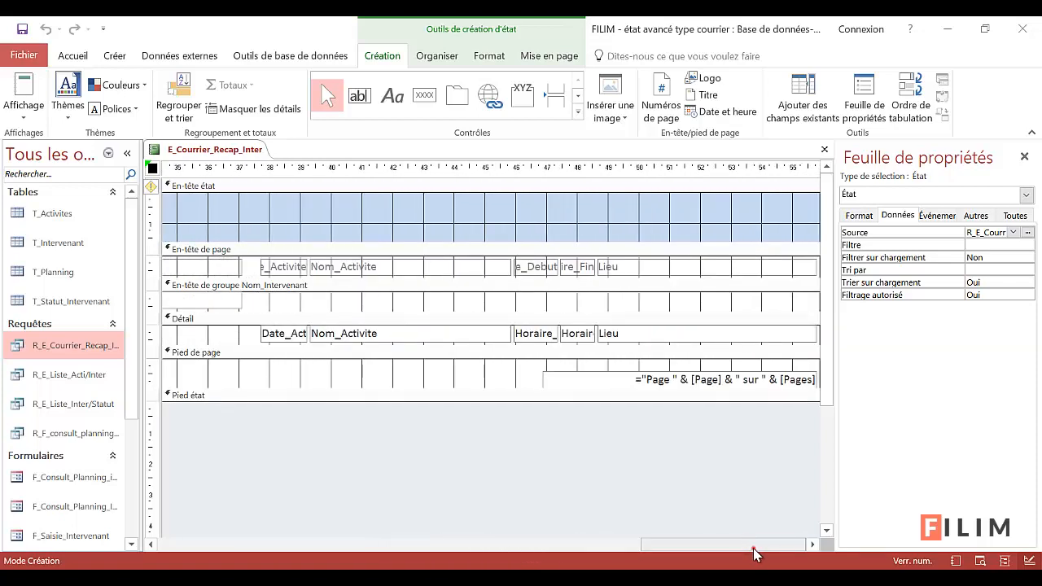
pyautogui.moveTo(755, 555); pyautogui.dragTo(241, 529)
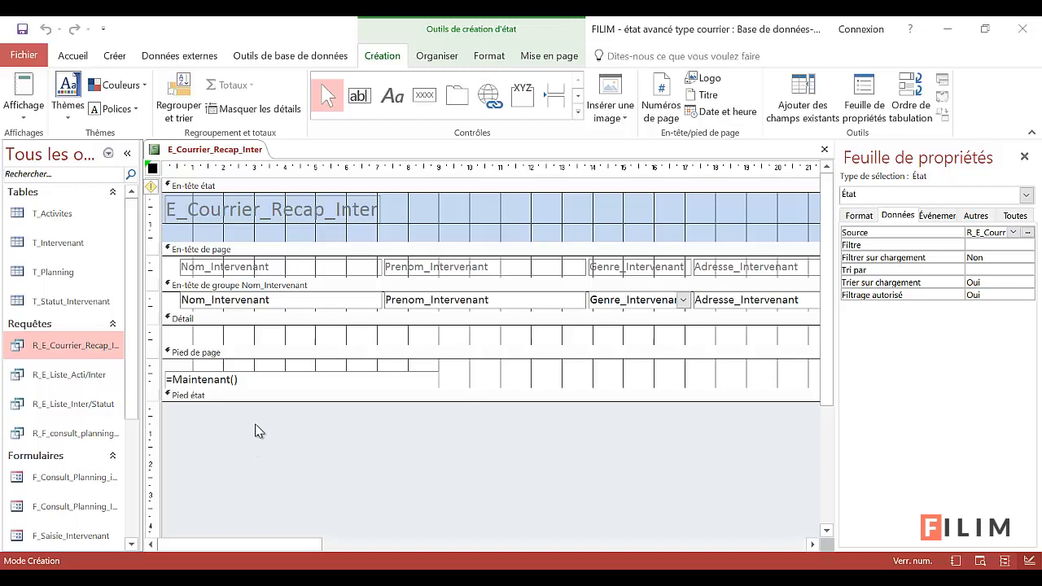
pyautogui.click(317, 210)
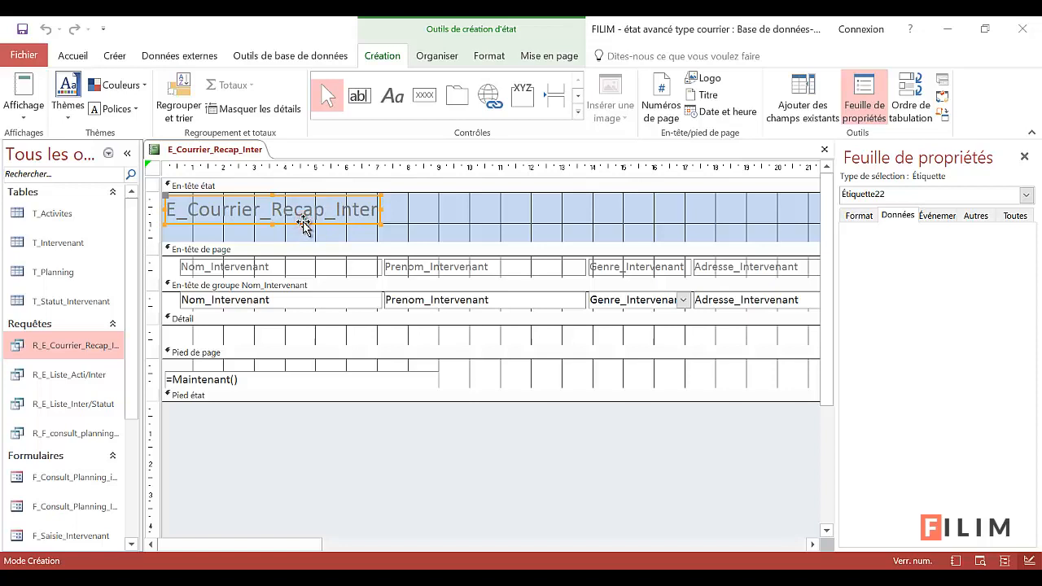
pyautogui.press('Delete')
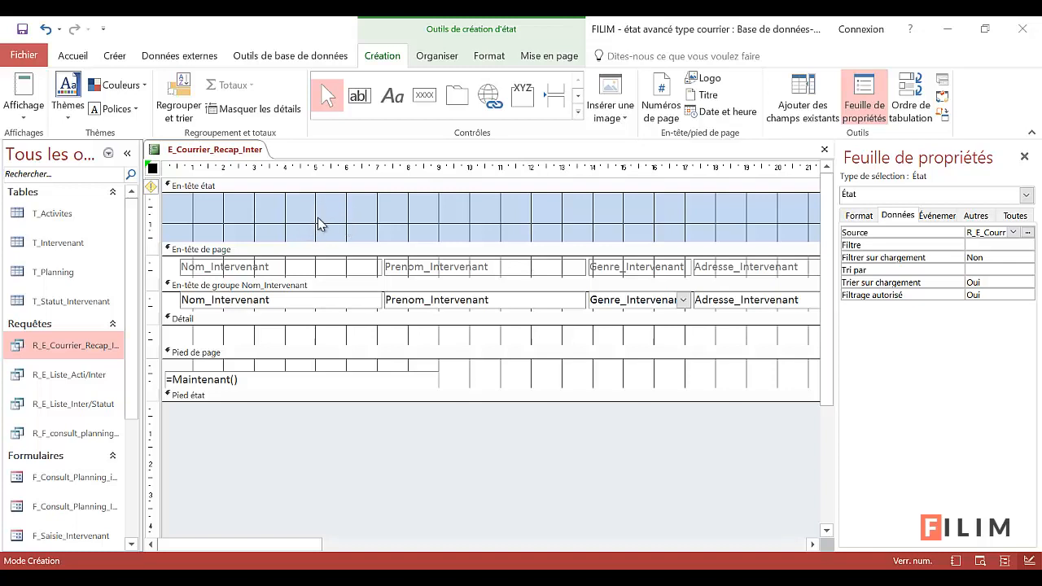
pyautogui.click(318, 238)
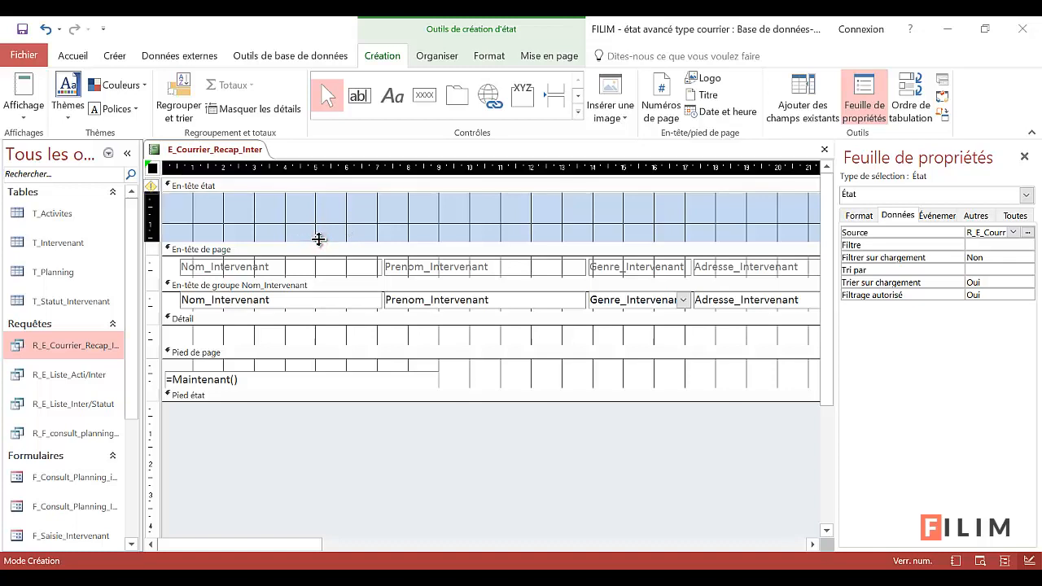
pyautogui.moveTo(318, 238); pyautogui.dragTo(323, 188)
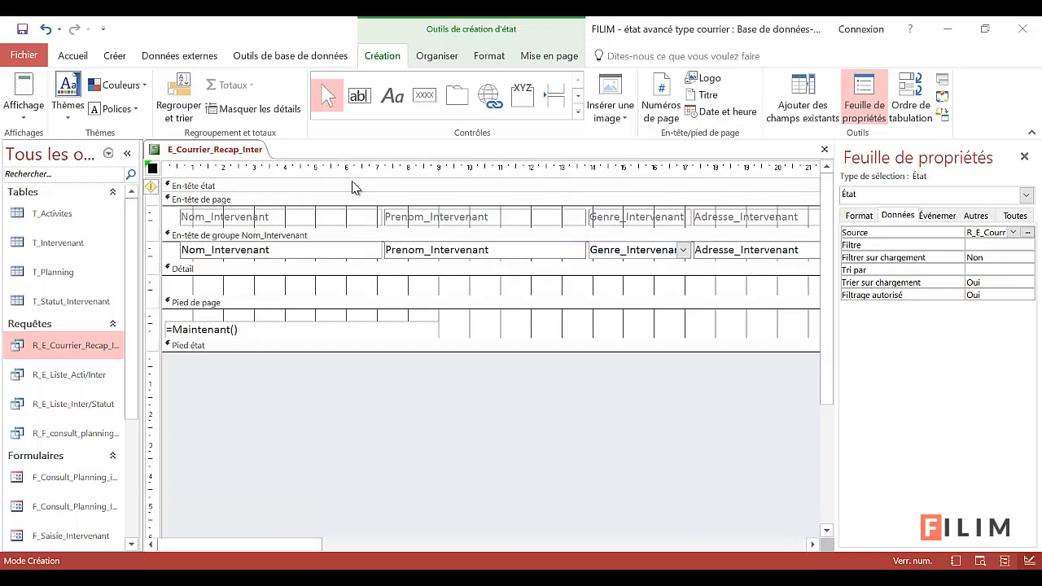
# Set the report header section's Visible property to Non and reduce its height to 0 cm
pyautogui.moveTo(350, 188); pyautogui.dragTo(350, 217)
pyautogui.click(361, 186)
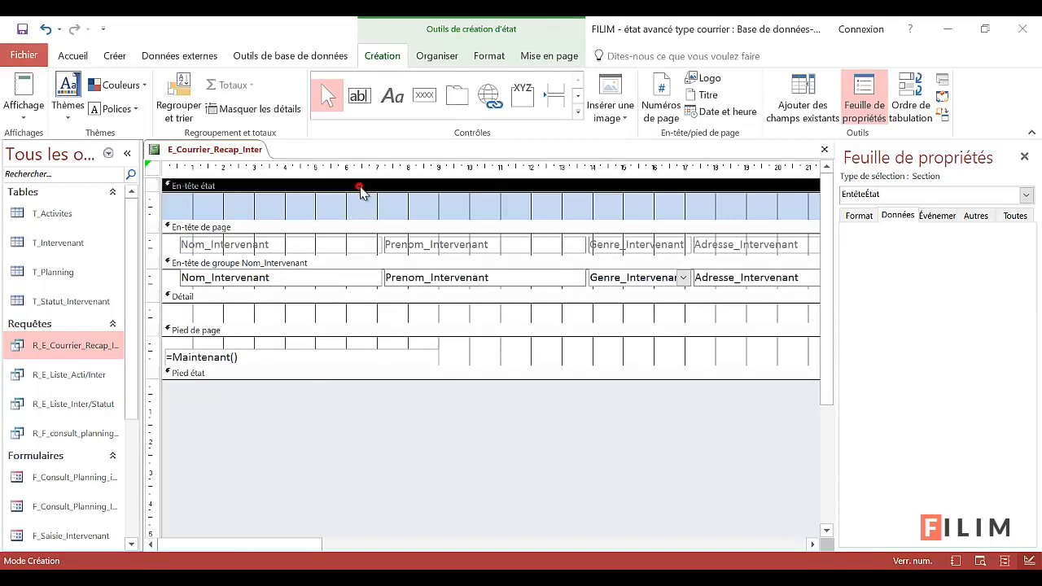
pyautogui.click(856, 215)
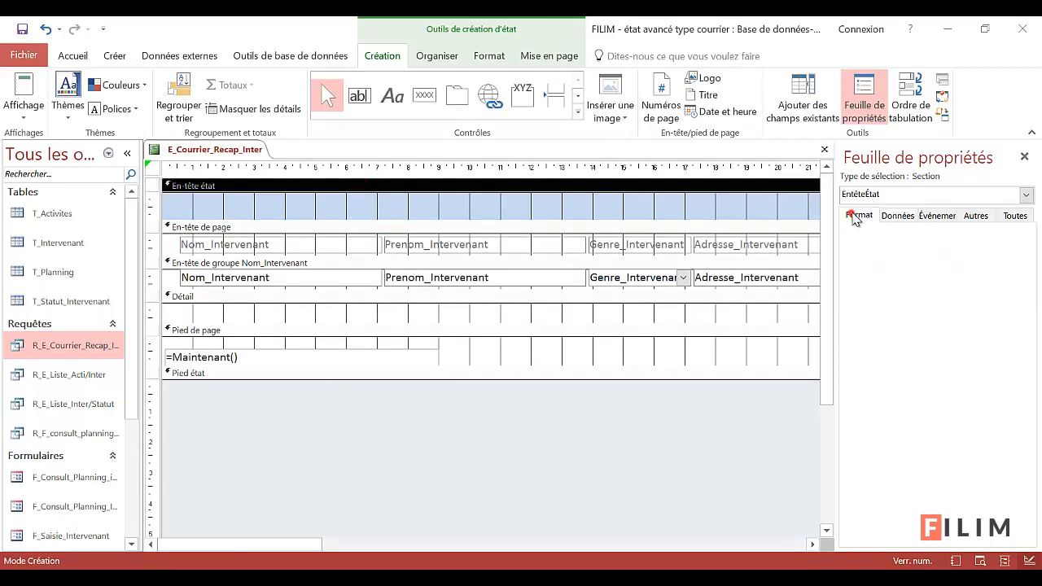
pyautogui.click(993, 233)
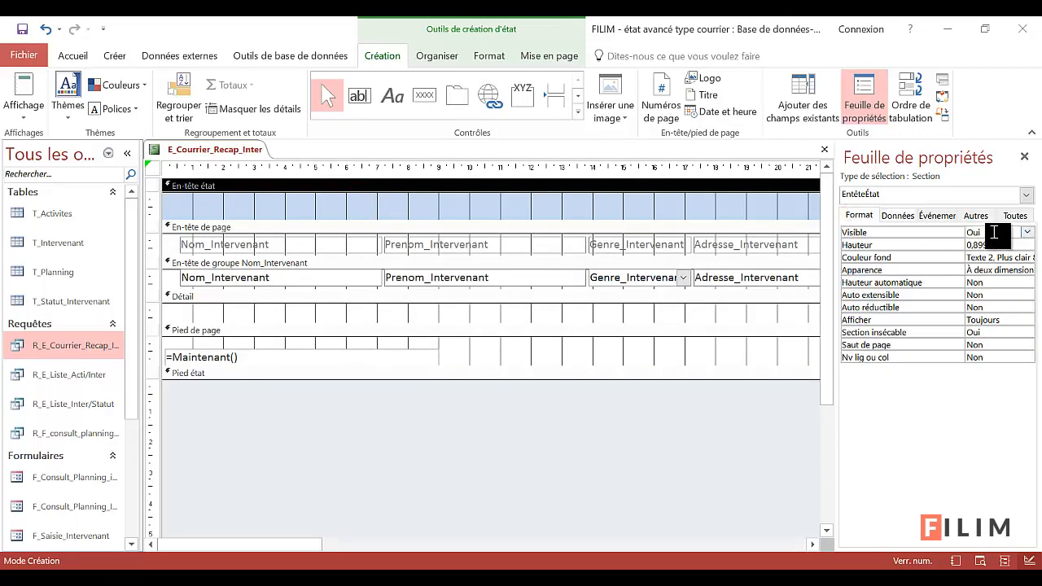
pyautogui.doubleClick(993, 233)
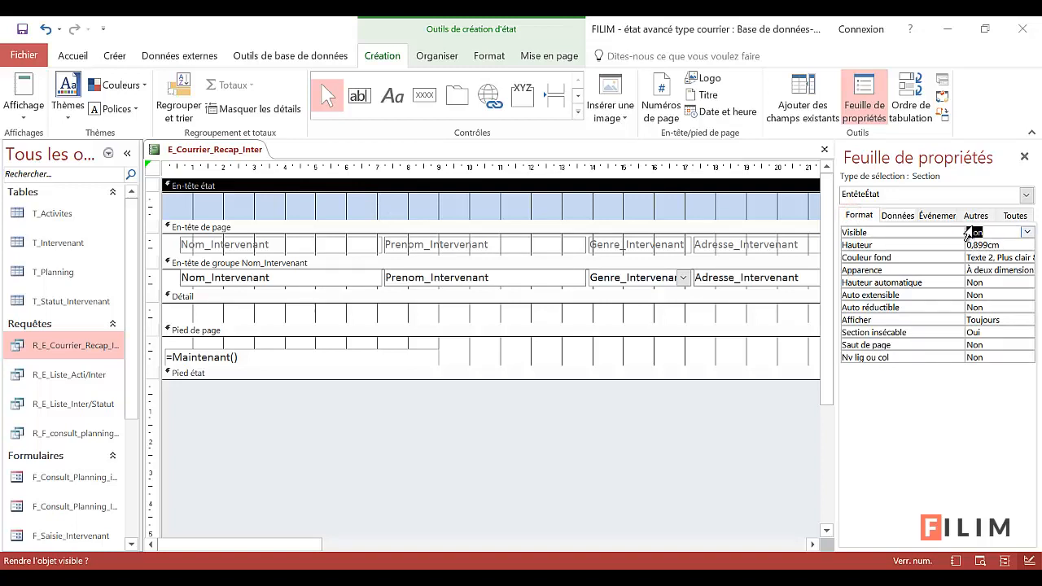
pyautogui.moveTo(317, 219); pyautogui.dragTo(318, 191)
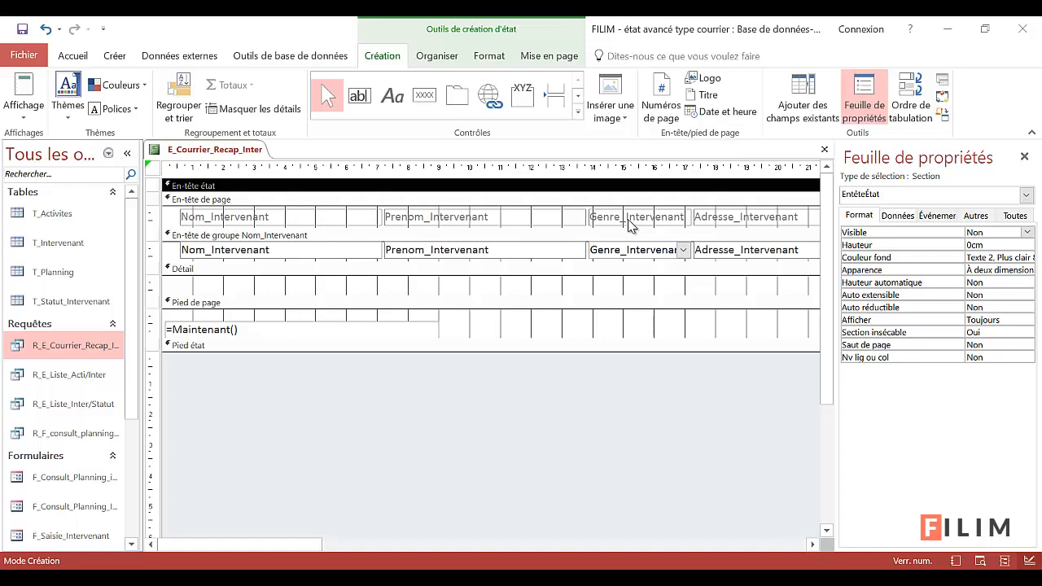
# Examine the report in report view to check the header and the page header labels, and return to design view
pyautogui.click(23, 114)
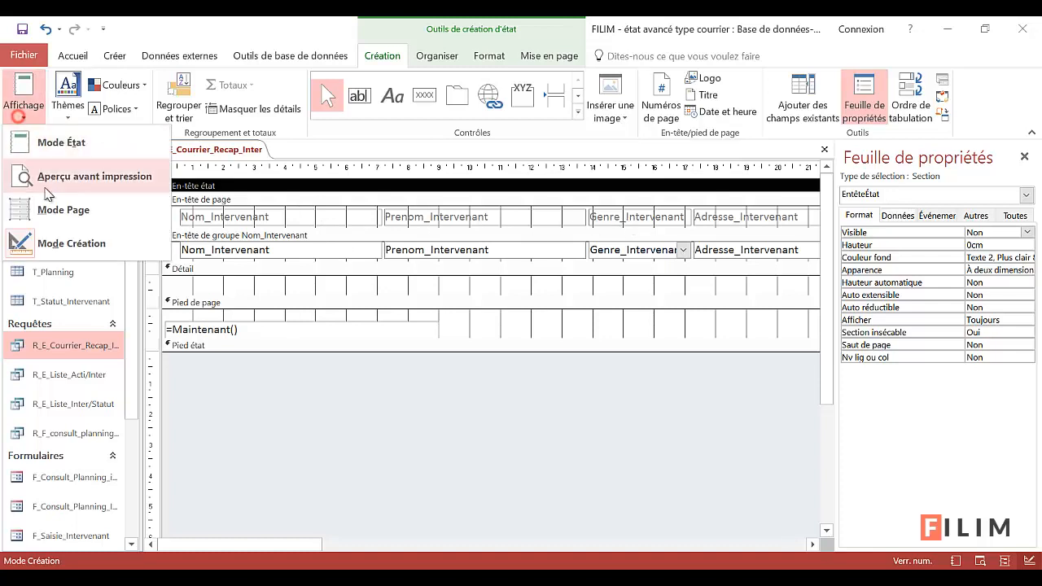
pyautogui.click(50, 143)
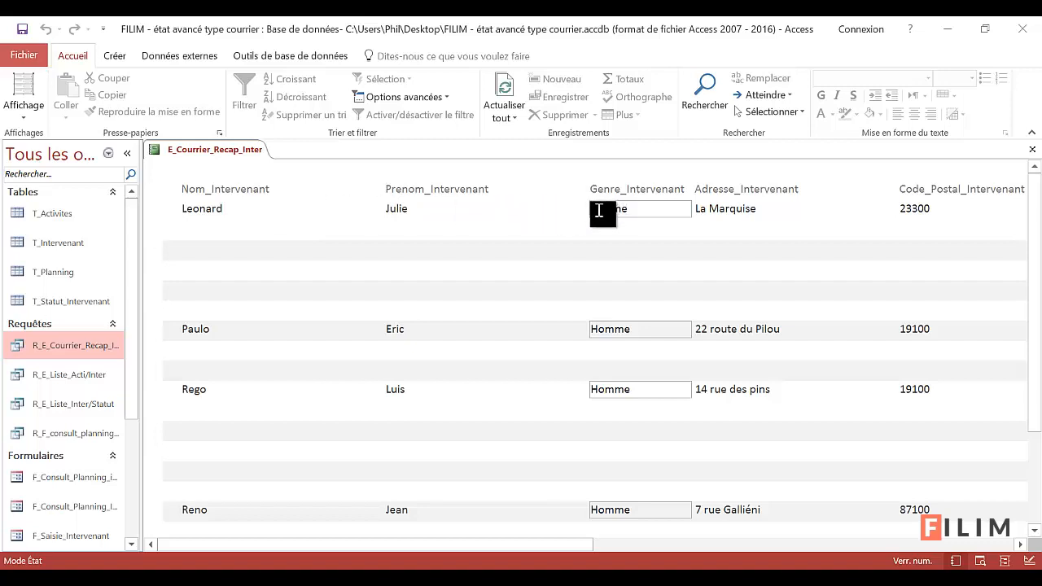
pyautogui.click(24, 114)
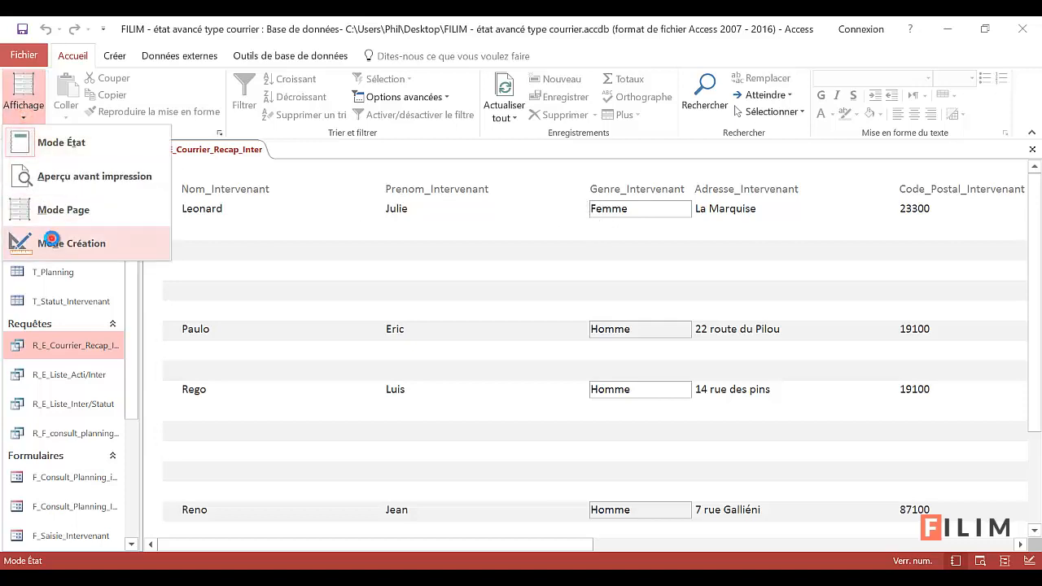
pyautogui.click(52, 244)
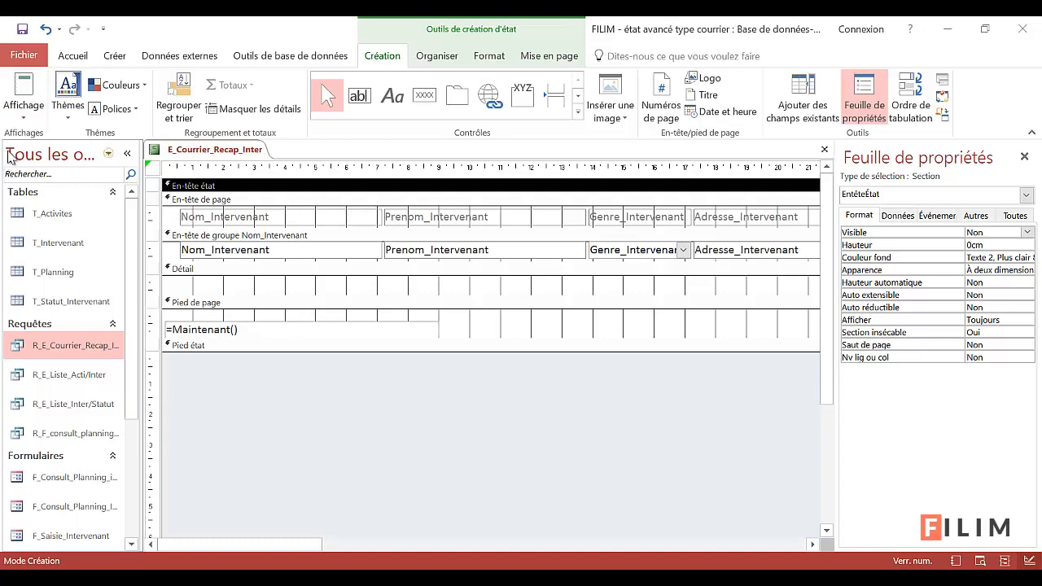
pyautogui.click(24, 112)
pyautogui.click(74, 149)
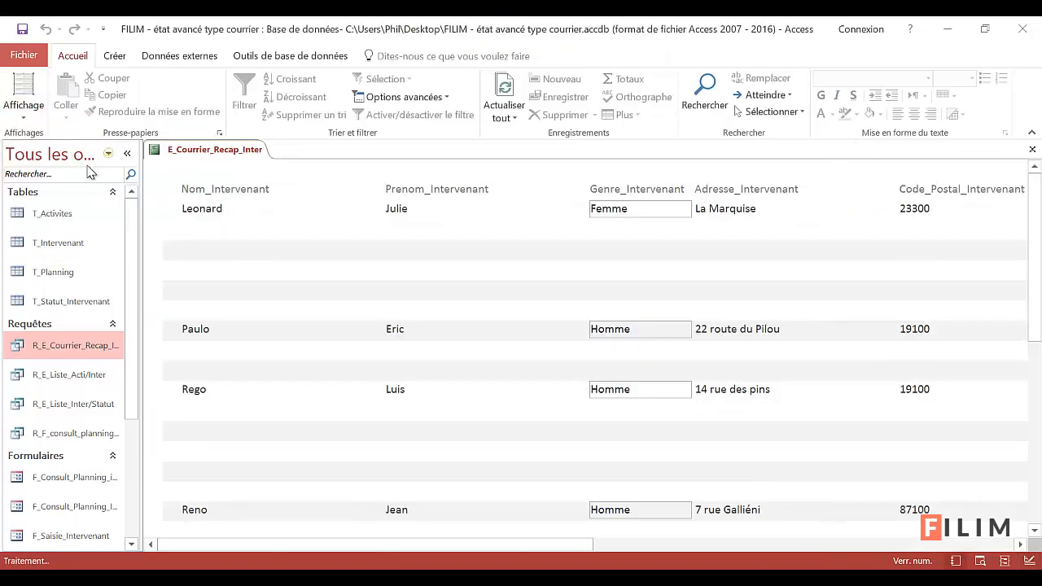
pyautogui.click(218, 195)
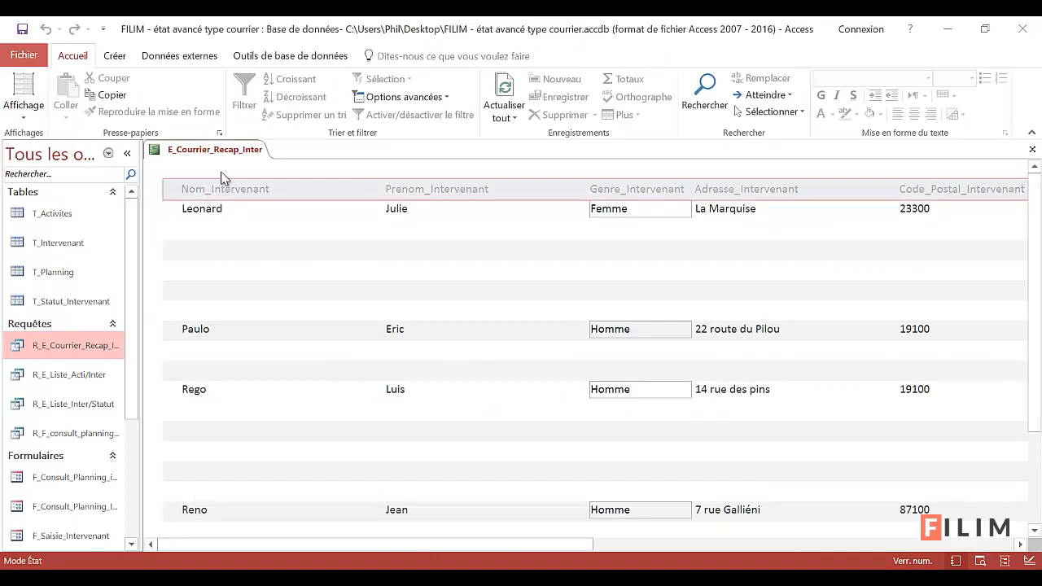
pyautogui.click(25, 118)
pyautogui.click(29, 243)
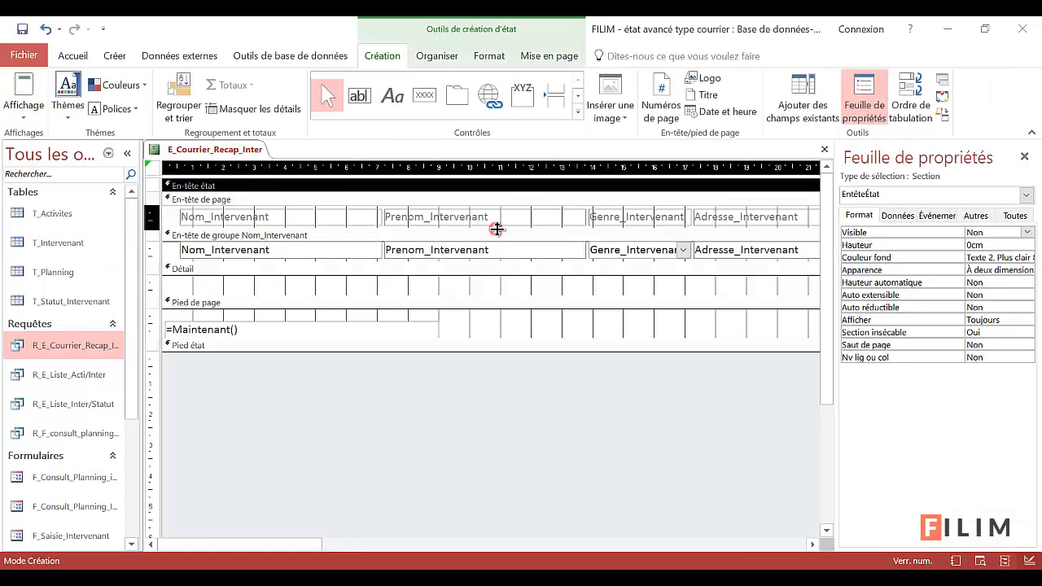
# Enlarge the page header section to about 2.5 cm high and delete all of its field labels
pyautogui.moveTo(488, 261); pyautogui.dragTo(487, 260)
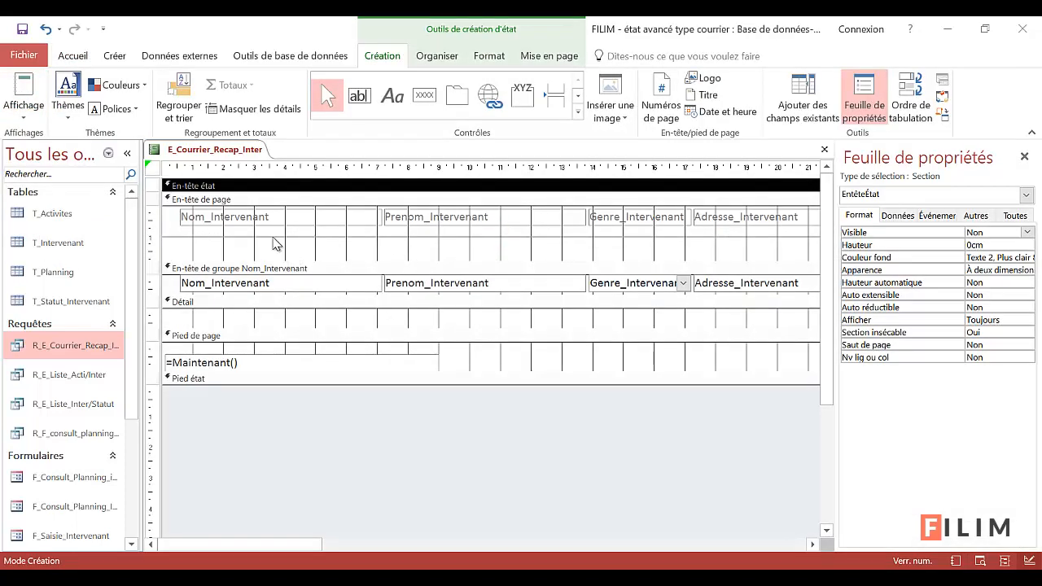
pyautogui.click(240, 243)
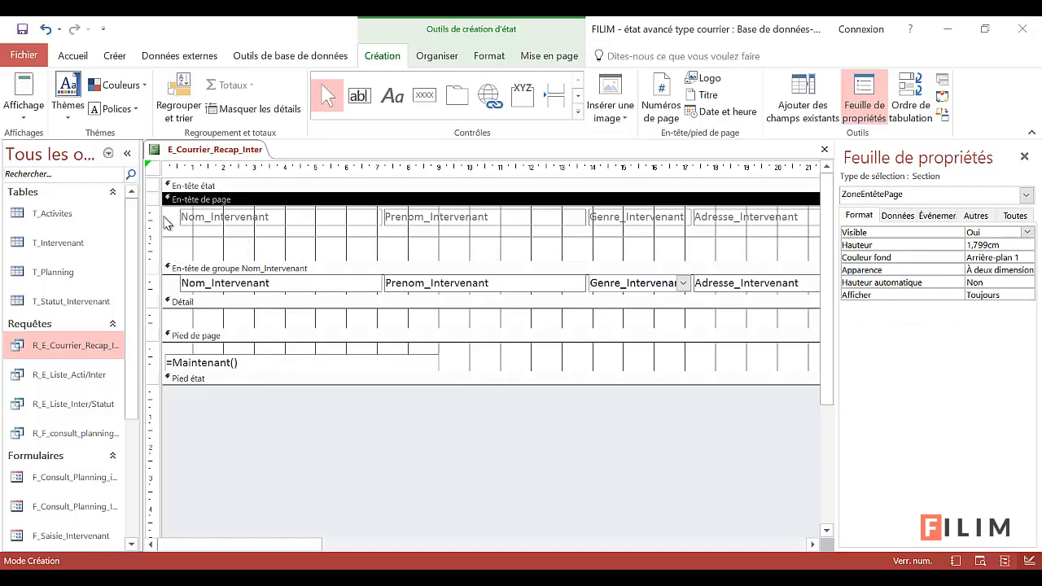
pyautogui.click(158, 216)
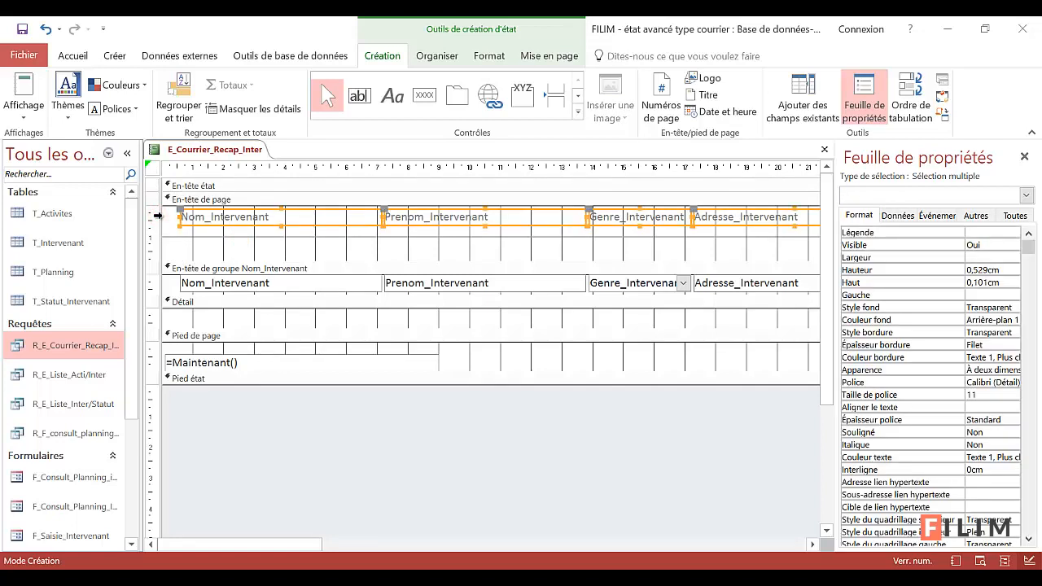
pyautogui.click(160, 232)
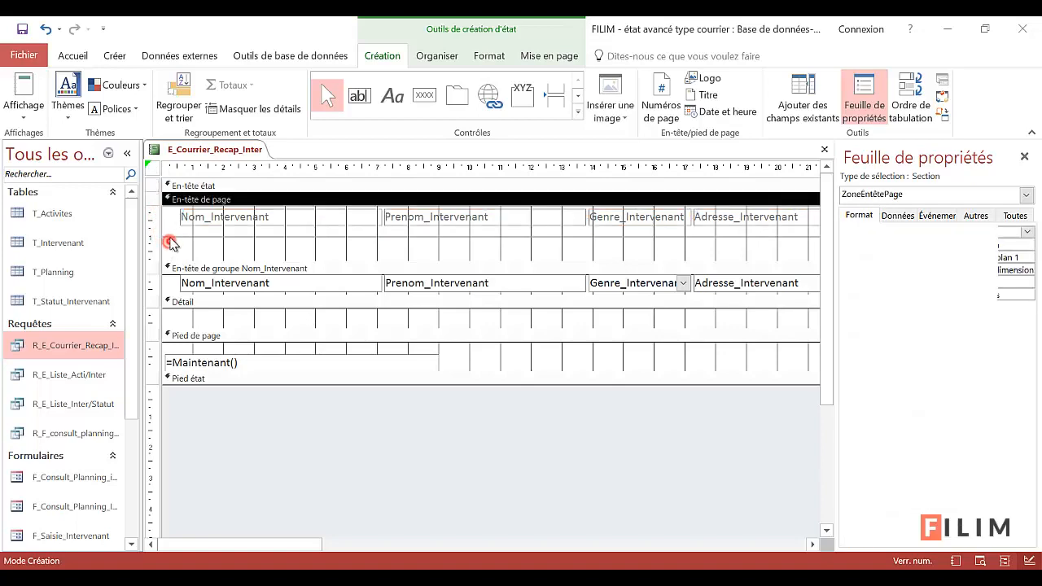
pyautogui.click(174, 236)
pyautogui.moveTo(173, 236); pyautogui.dragTo(656, 231)
pyautogui.click(628, 242)
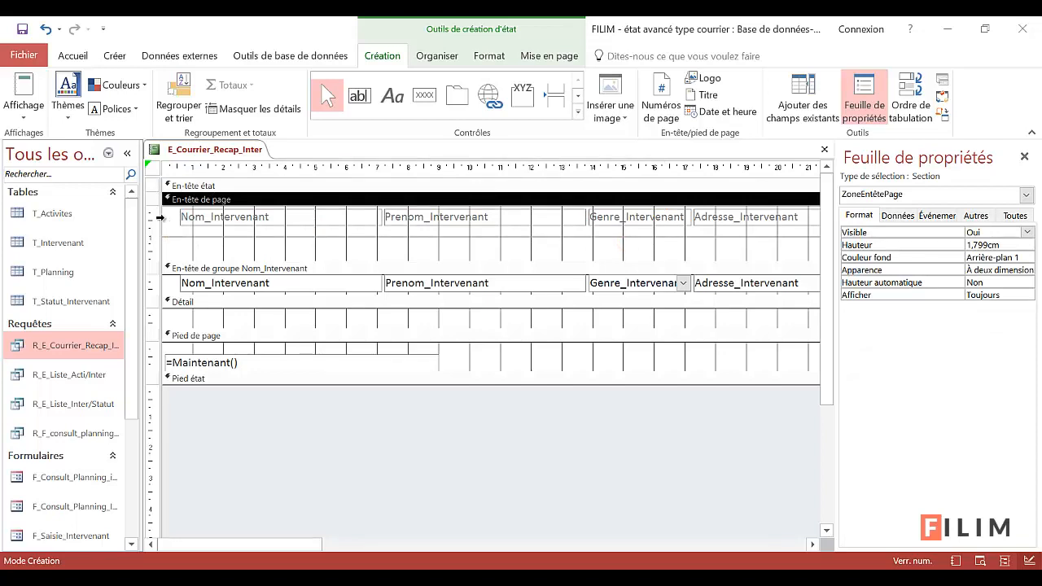
pyautogui.click(160, 217)
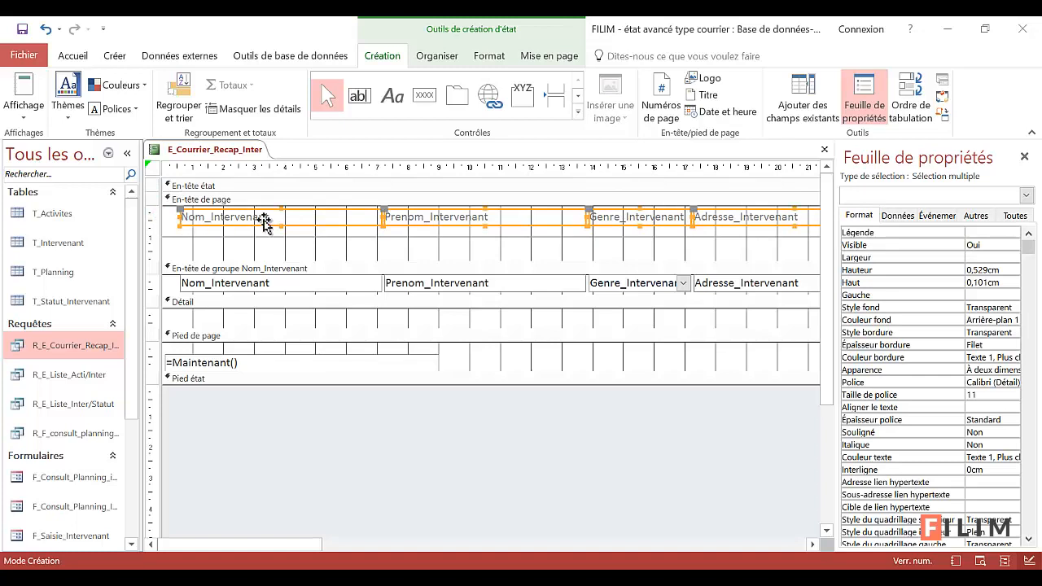
pyautogui.press('Delete')
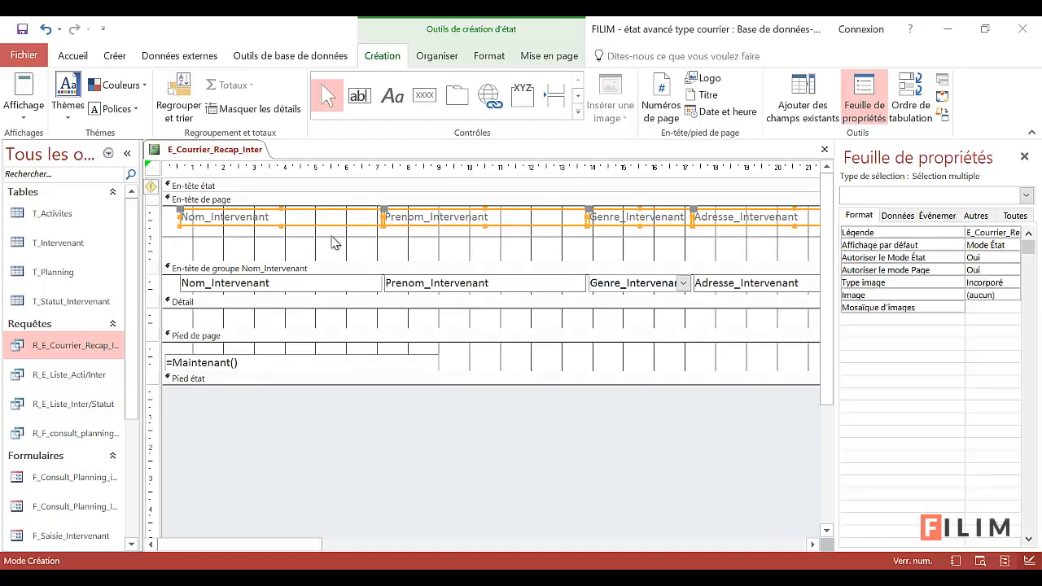
pyautogui.moveTo(346, 262); pyautogui.dragTo(346, 285)
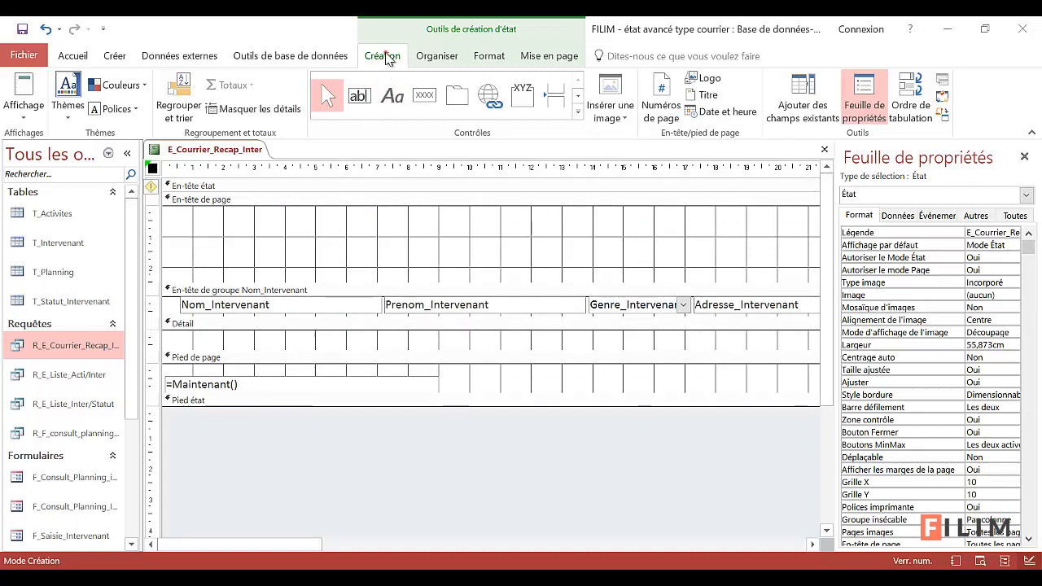
# Add a page header label about 6.9 cm wide and 1.7 cm high reading "Communauté de Commune de Coussac", and hide the property sheet
pyautogui.click(394, 97)
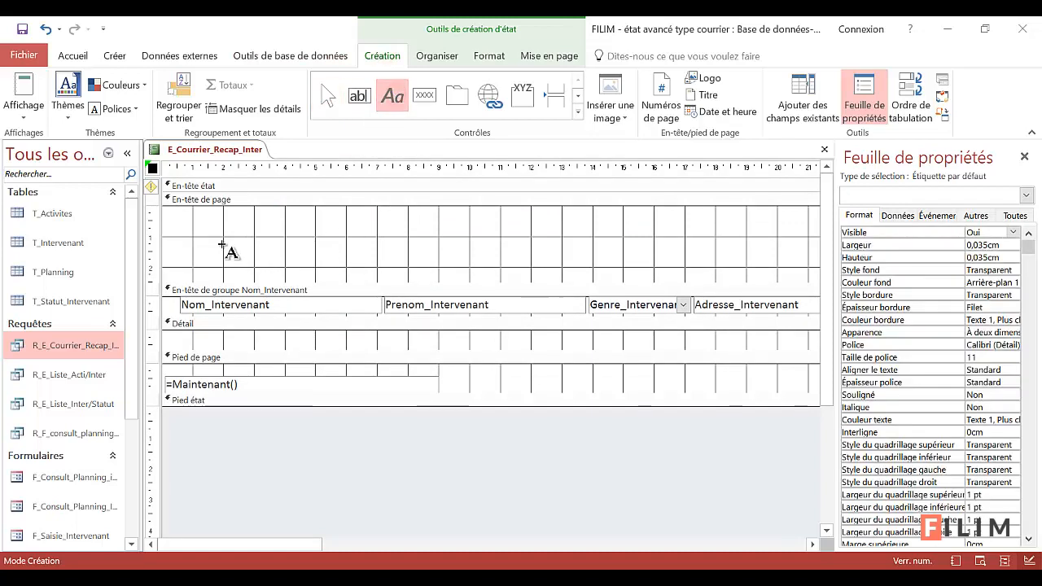
pyautogui.moveTo(197, 213)
pyautogui.mouseDown()
pyautogui.moveTo(413, 239)
pyautogui.moveTo(470, 264)
pyautogui.moveTo(408, 267)
pyautogui.mouseUp()
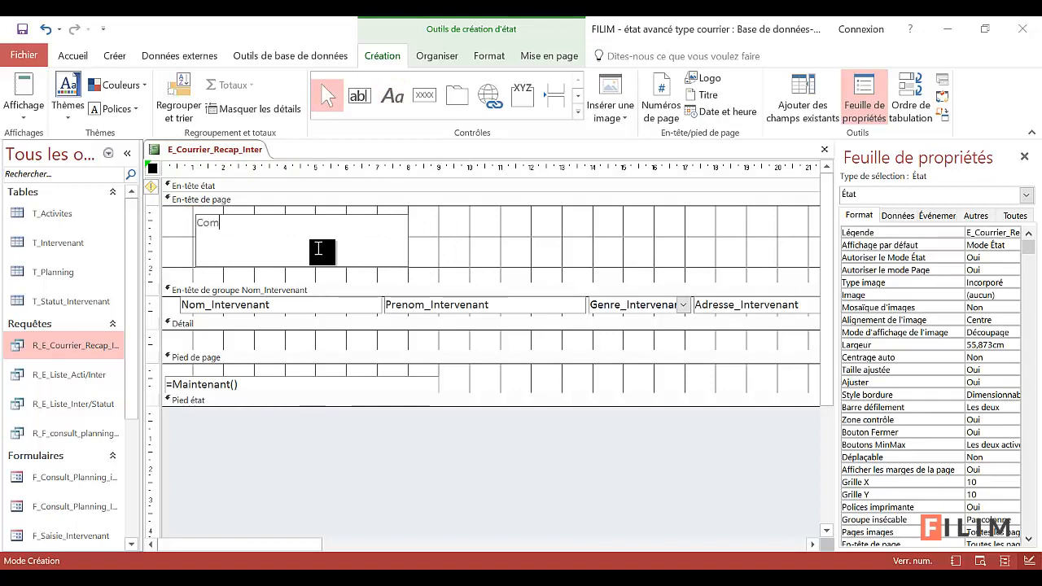
pyautogui.write('Communauté de Commune de Coussac')
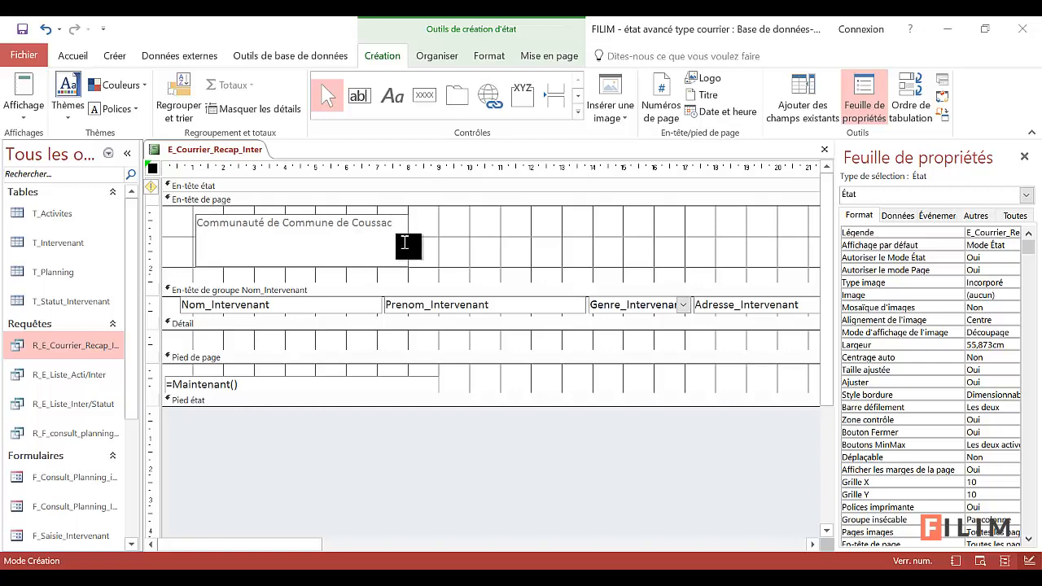
pyautogui.press('Return')
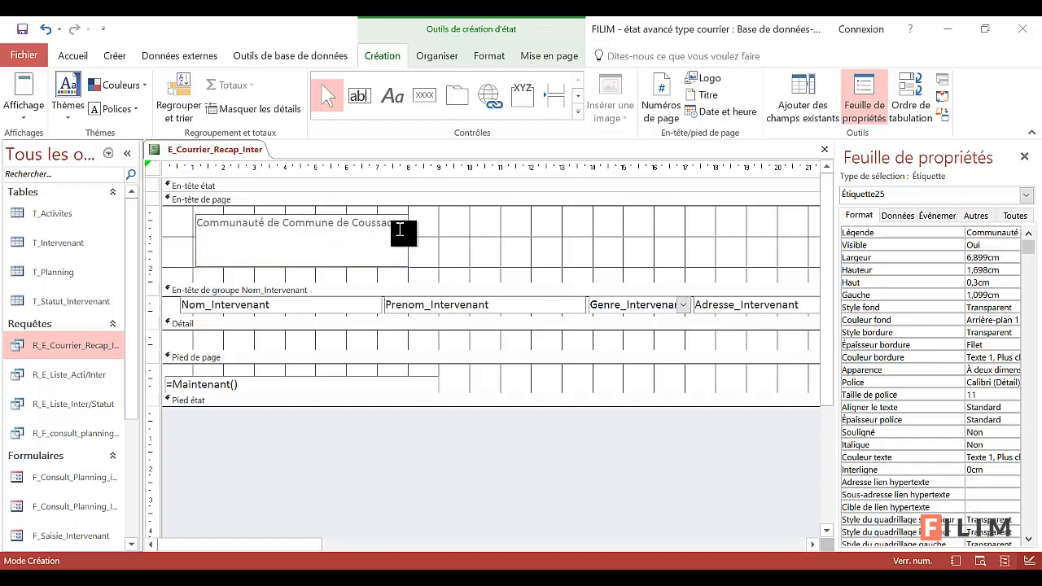
pyautogui.press('F4')
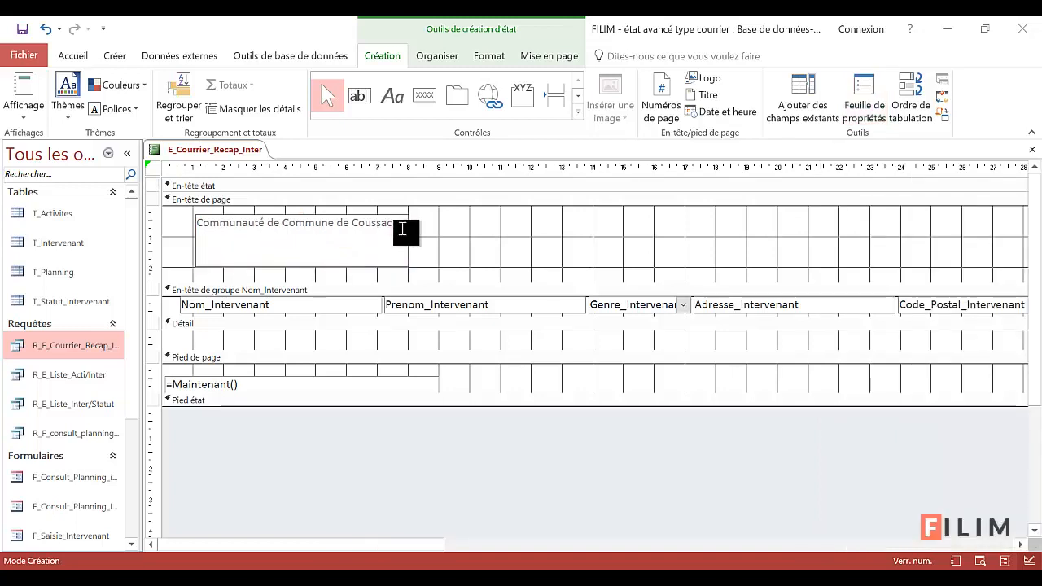
# Add the street and town lines of the postal address below the organisation's name in the label, and display the report in report view
pyautogui.hotkey('ctrl', 'Return')
pyautogui.write('e de la Mairoe')
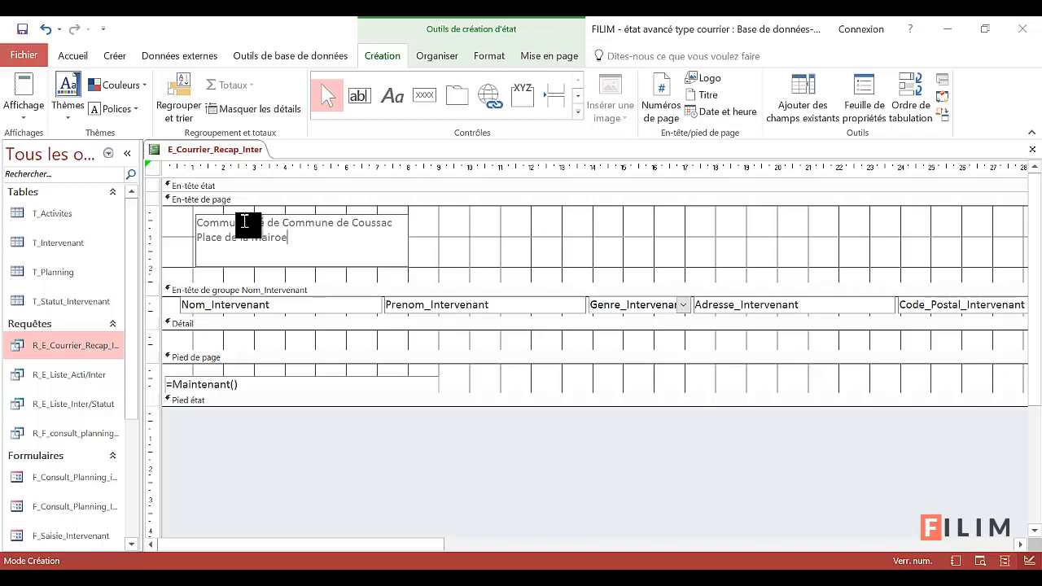
pyautogui.press('BackSpace')
pyautogui.write('c')
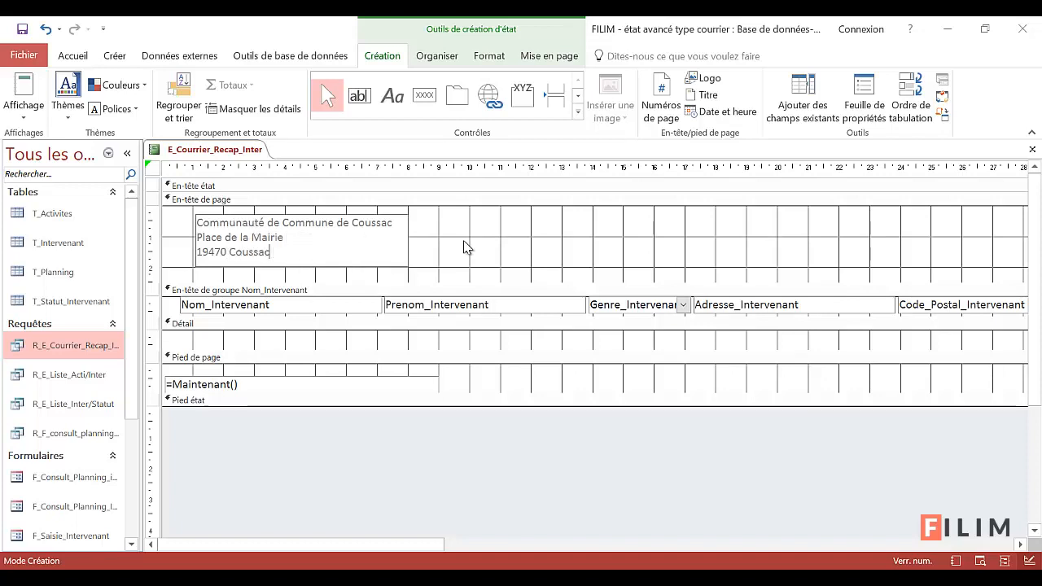
pyautogui.click(480, 241)
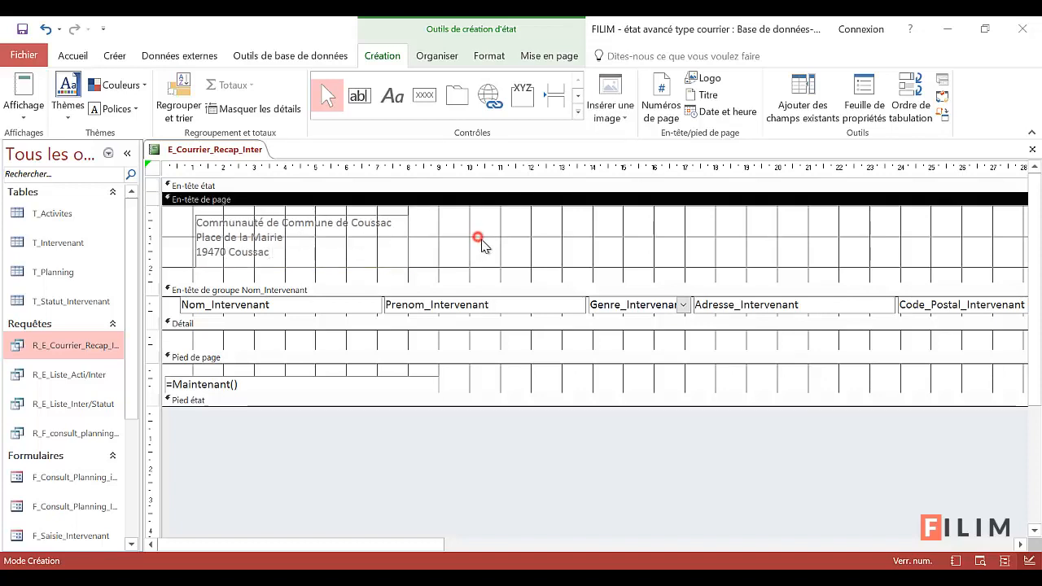
pyautogui.click(25, 89)
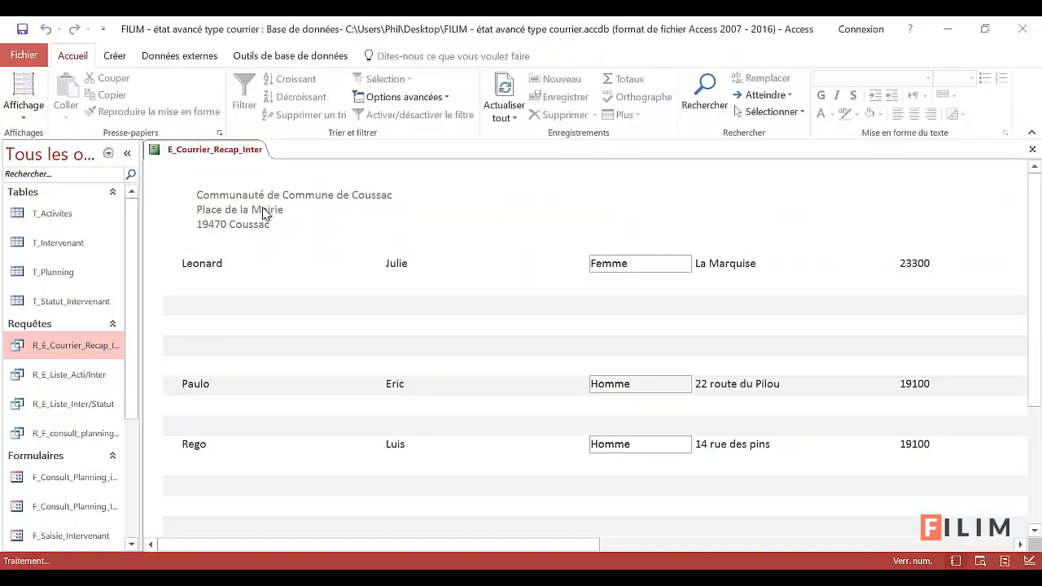
# In design view, move the sender address label to the page header's upper-left corner and reduce the section to about 2.2 cm high
pyautogui.click(22, 118)
pyautogui.click(29, 239)
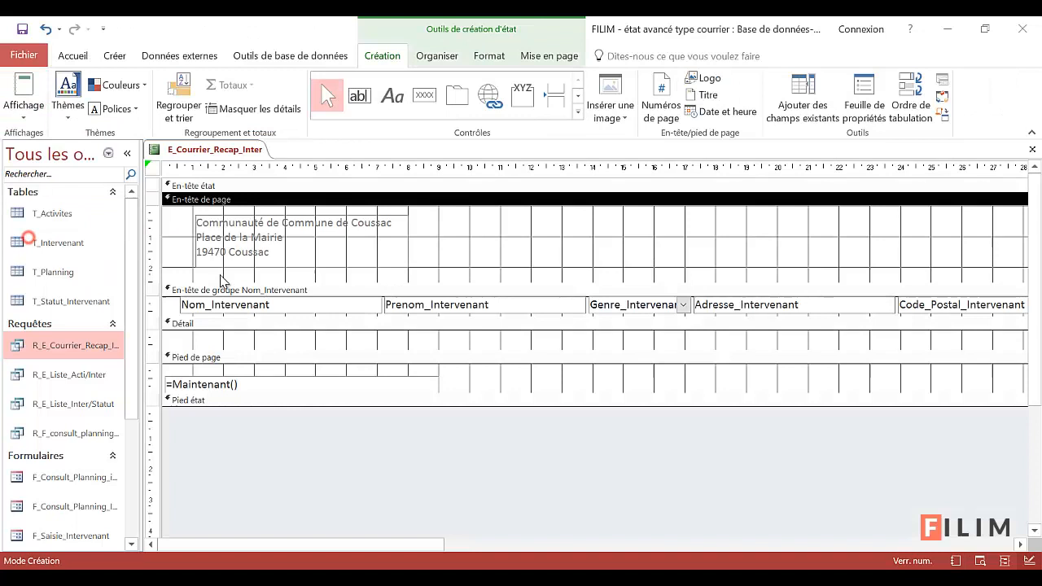
pyautogui.click(236, 224)
pyautogui.moveTo(233, 216); pyautogui.dragTo(204, 213)
pyautogui.click(452, 241)
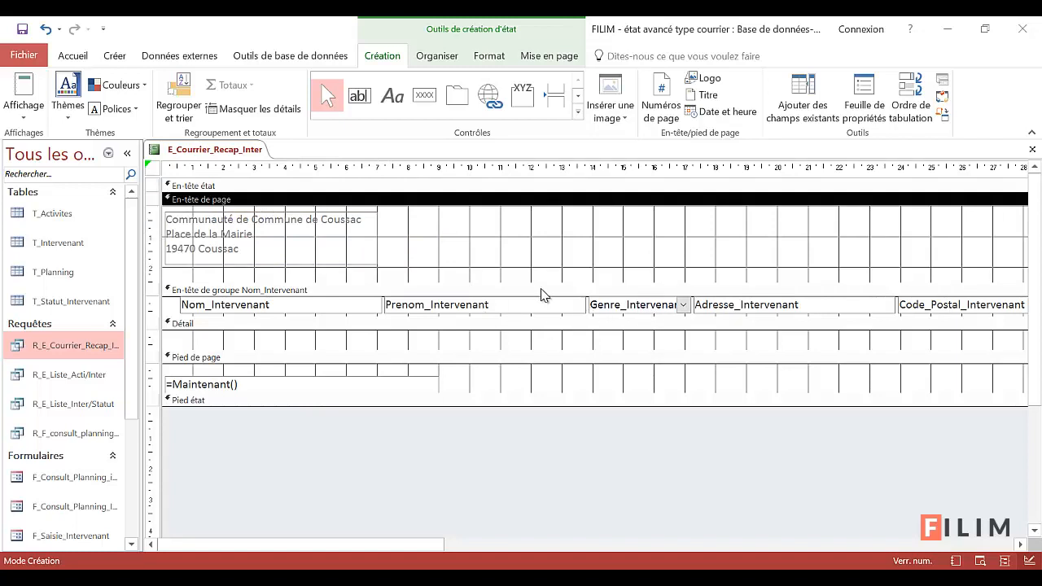
pyautogui.moveTo(540, 283); pyautogui.dragTo(542, 274)
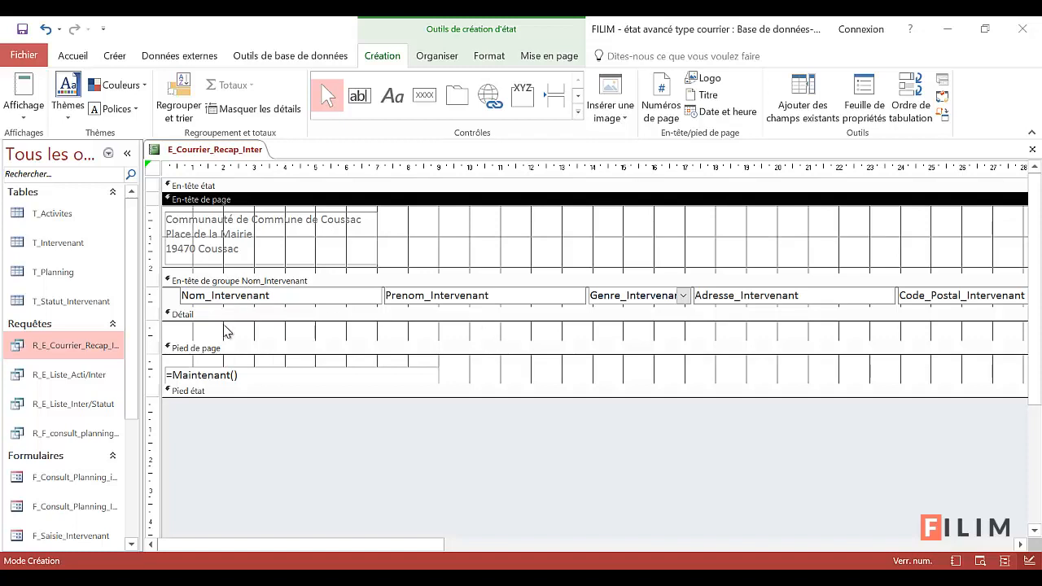
# Enlarge the Nom_Intervenant group header to about 3.8 cm high and move Genre_Intervenant to its left side, about 2 cm down
pyautogui.moveTo(336, 307); pyautogui.dragTo(320, 402)
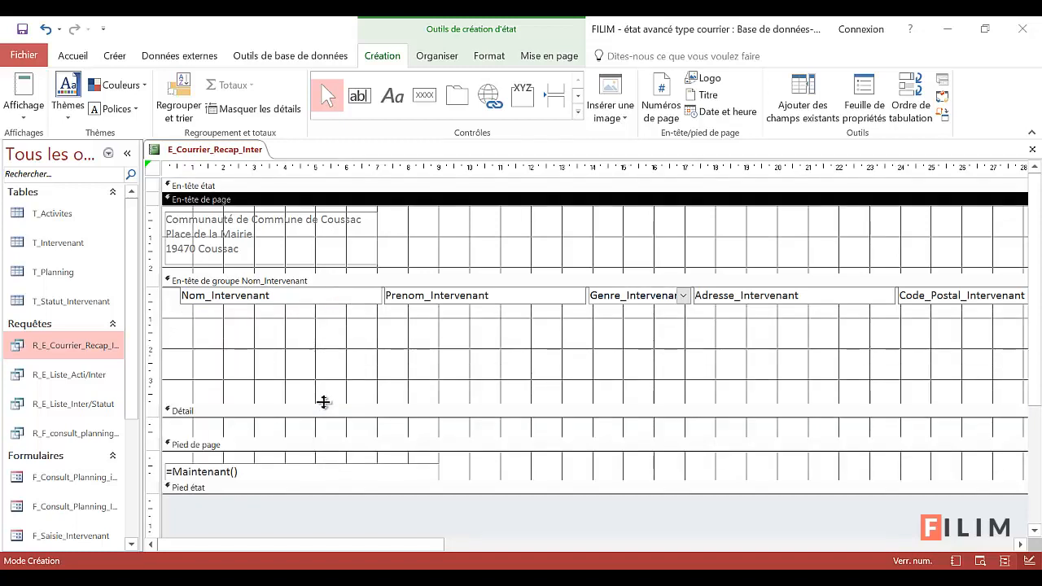
pyautogui.click(322, 406)
pyautogui.click(333, 386)
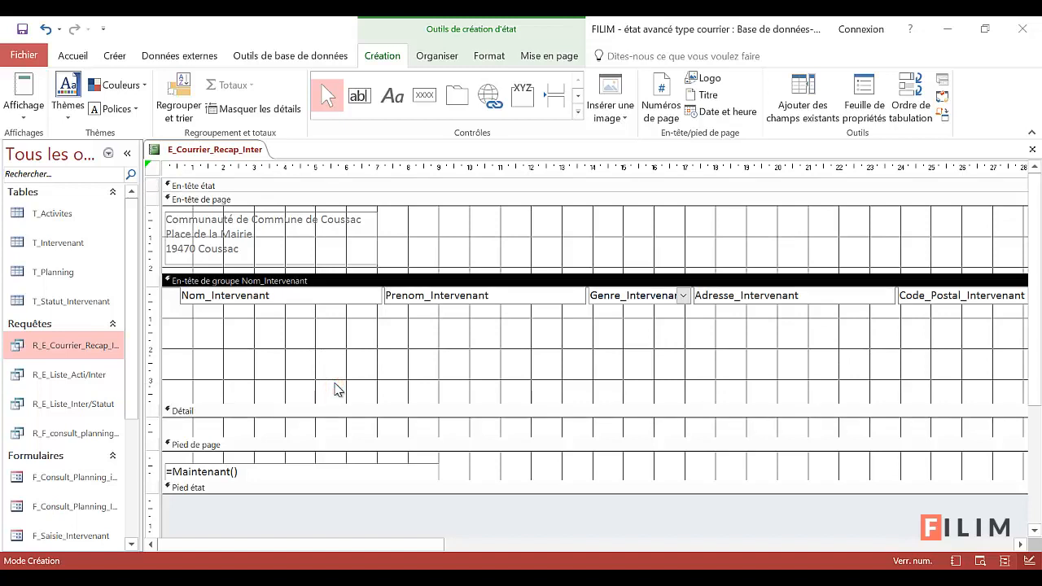
pyautogui.click(626, 301)
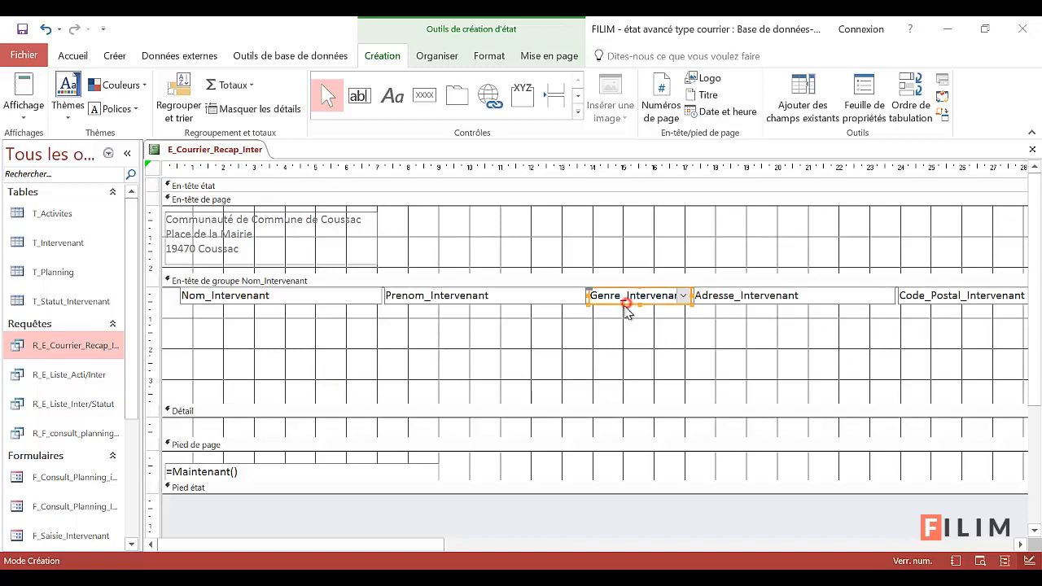
pyautogui.moveTo(621, 304); pyautogui.dragTo(213, 366)
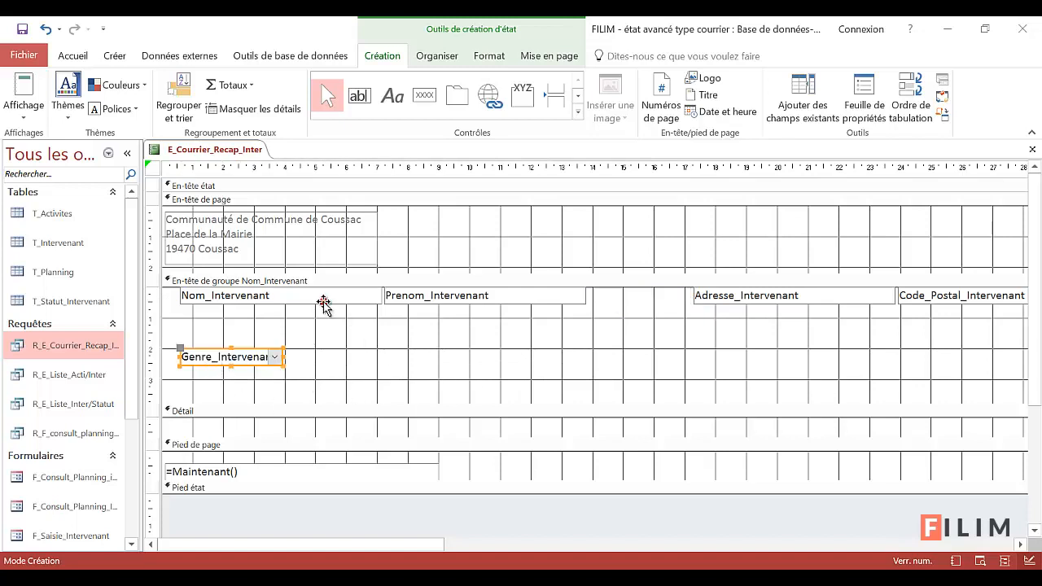
# Shorten Prenom_Intervenant and Nom_Intervenant and place them side by side, first name first, starting about 6.7 cm across the group header
pyautogui.click(354, 298)
pyautogui.moveTo(383, 295); pyautogui.dragTo(458, 338)
pyautogui.click(288, 299)
pyautogui.click(581, 298)
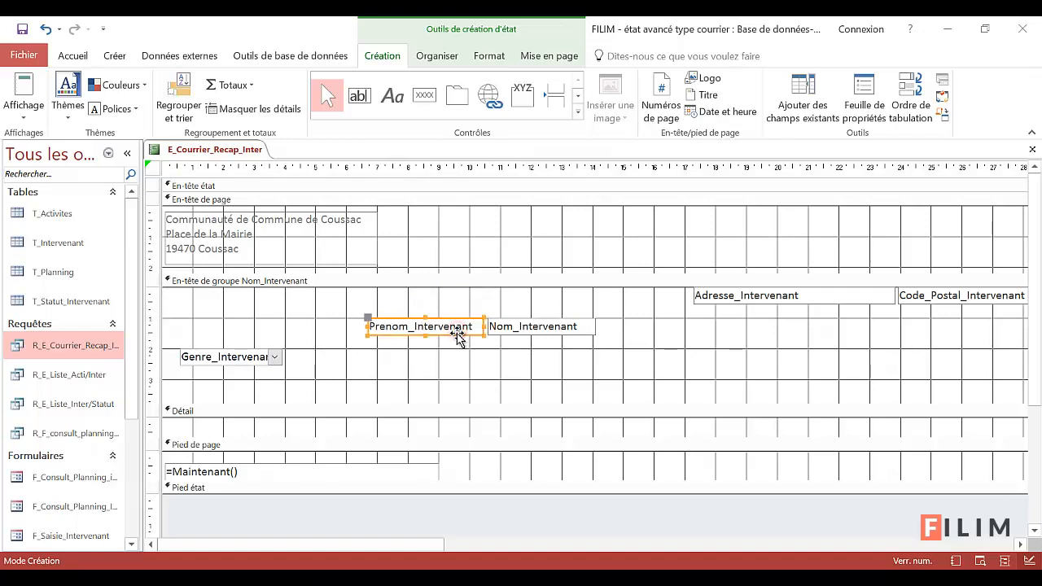
# Stack Adresse_Intervenant, Code_Postal_Intervenant and Ville_Intervenant below the first name field, aligned with its left edge
pyautogui.moveTo(757, 310); pyautogui.dragTo(431, 360)
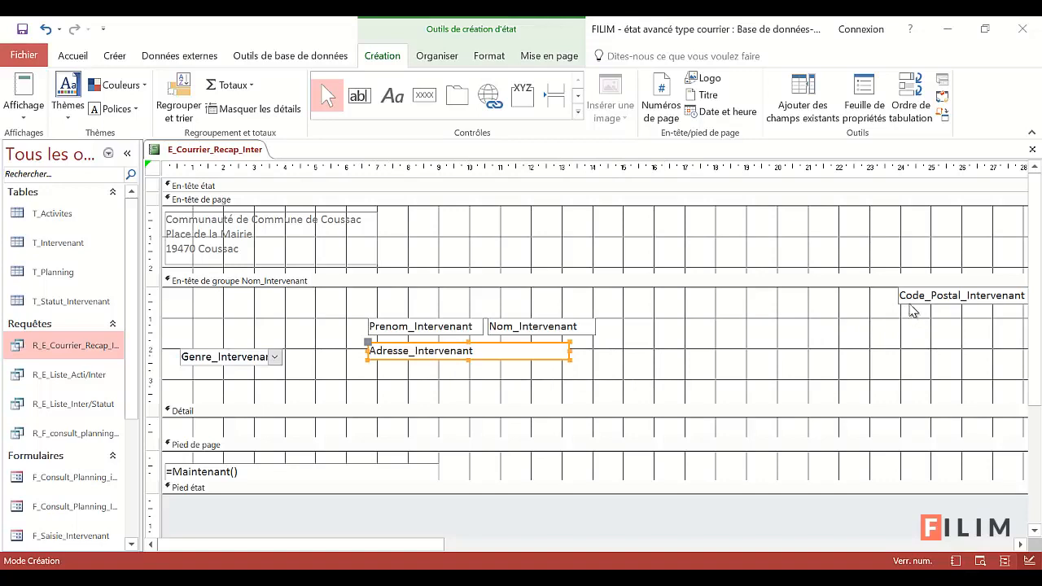
pyautogui.moveTo(912, 310); pyautogui.dragTo(406, 390)
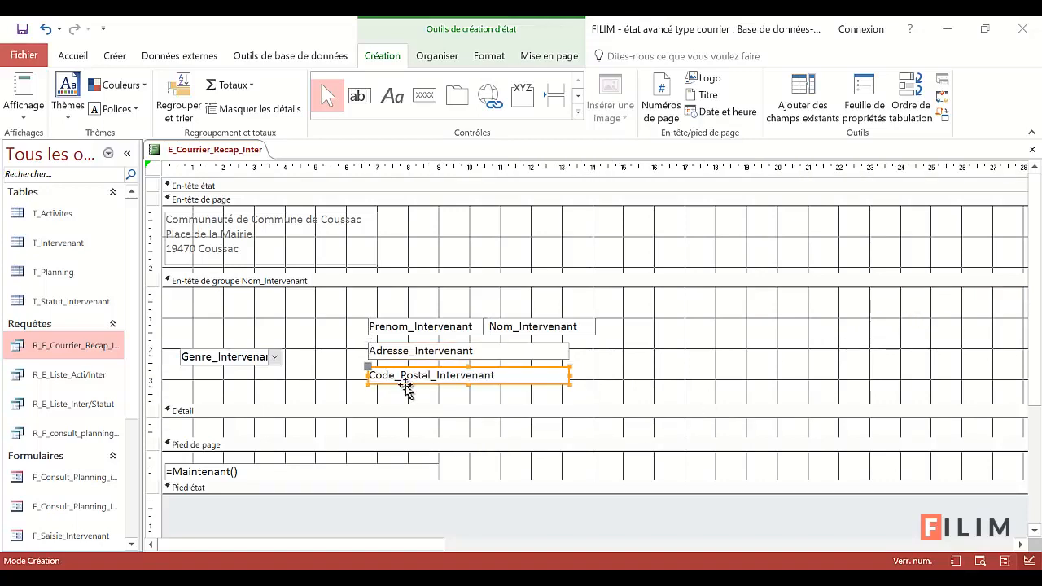
pyautogui.moveTo(436, 543); pyautogui.dragTo(705, 544)
pyautogui.moveTo(664, 301); pyautogui.dragTo(364, 399)
pyautogui.moveTo(508, 543); pyautogui.dragTo(254, 544)
pyautogui.moveTo(747, 373); pyautogui.dragTo(341, 375)
# Move the recipient address block up near the top of the group header, reduce the section to about 3.4 cm, and display the report view
pyautogui.moveTo(316, 309); pyautogui.dragTo(580, 407)
pyautogui.moveTo(361, 315); pyautogui.dragTo(362, 300)
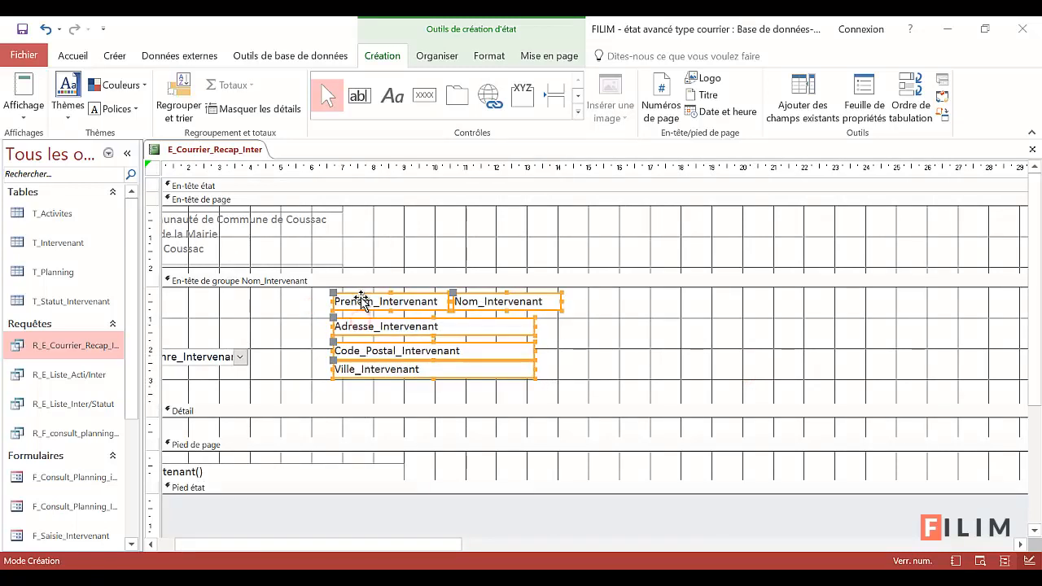
pyautogui.moveTo(391, 414); pyautogui.dragTo(391, 399)
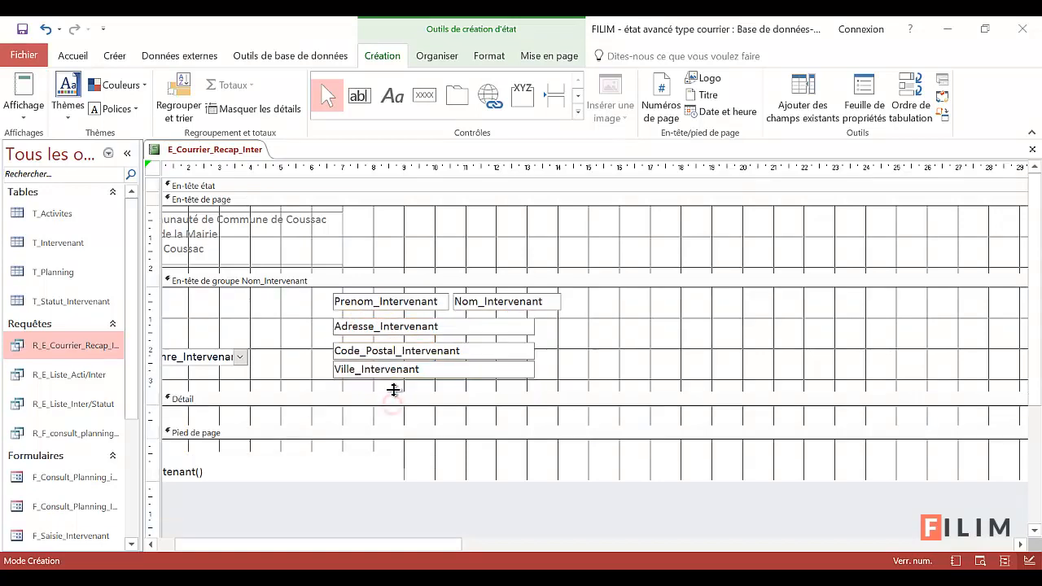
pyautogui.click(671, 329)
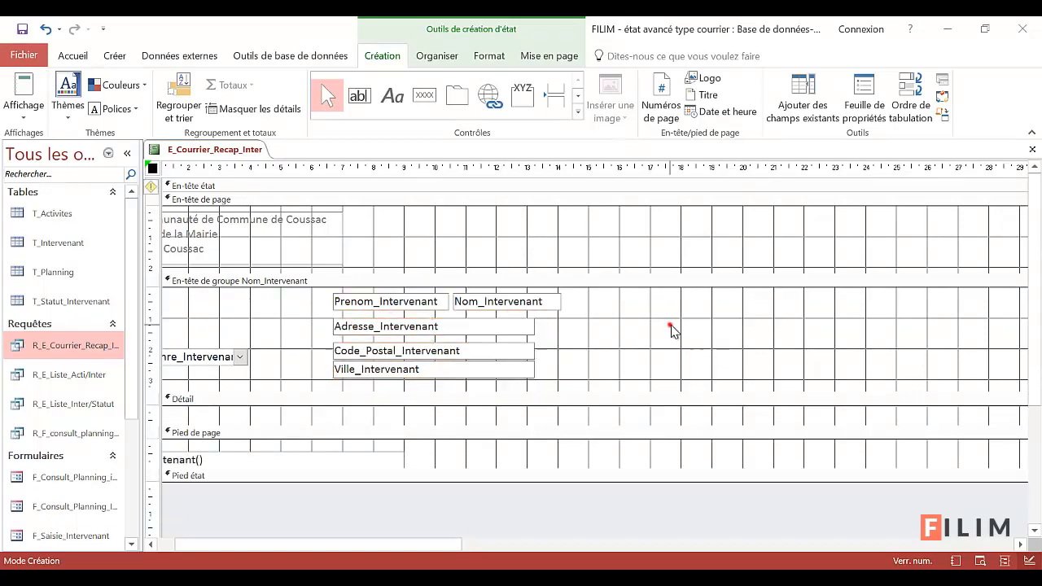
pyautogui.click(24, 114)
pyautogui.click(33, 140)
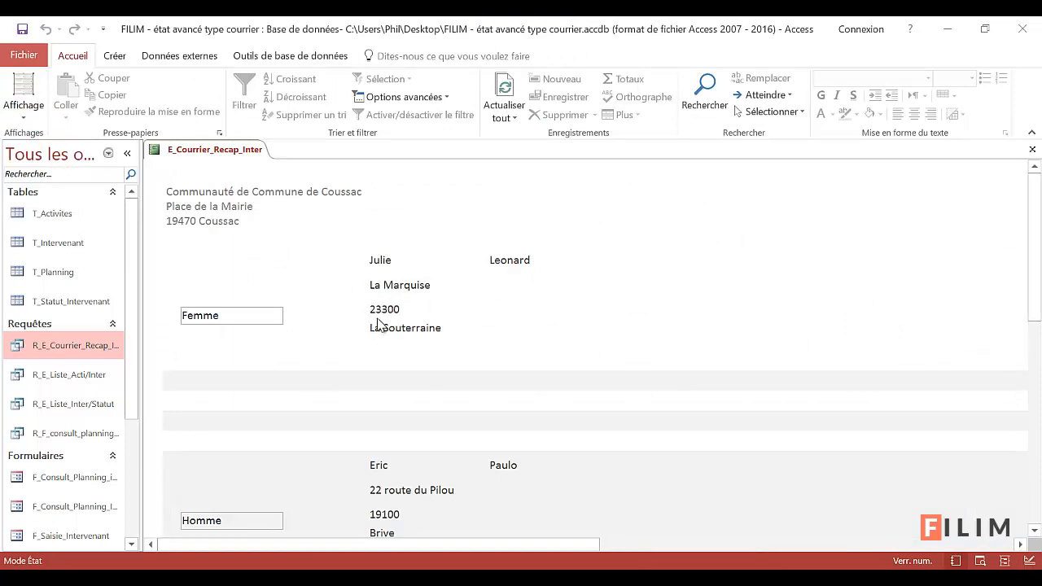
# Shorten Code_Postal_Intervenant to about 1.8 cm, place Ville_Intervenant beside it on the same line, and check the addresses in report view
pyautogui.click(21, 120)
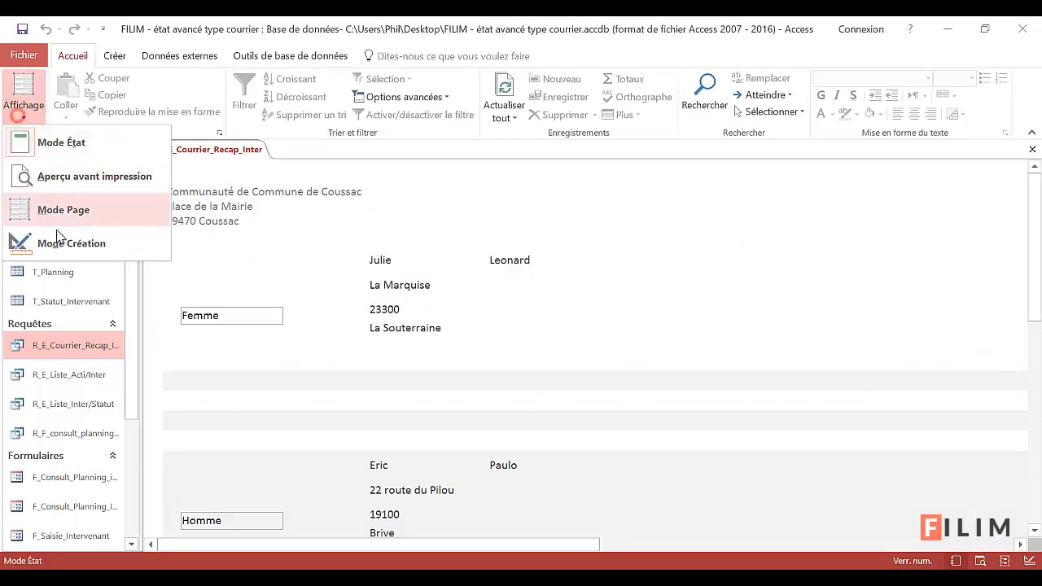
pyautogui.click(59, 241)
pyautogui.click(431, 371)
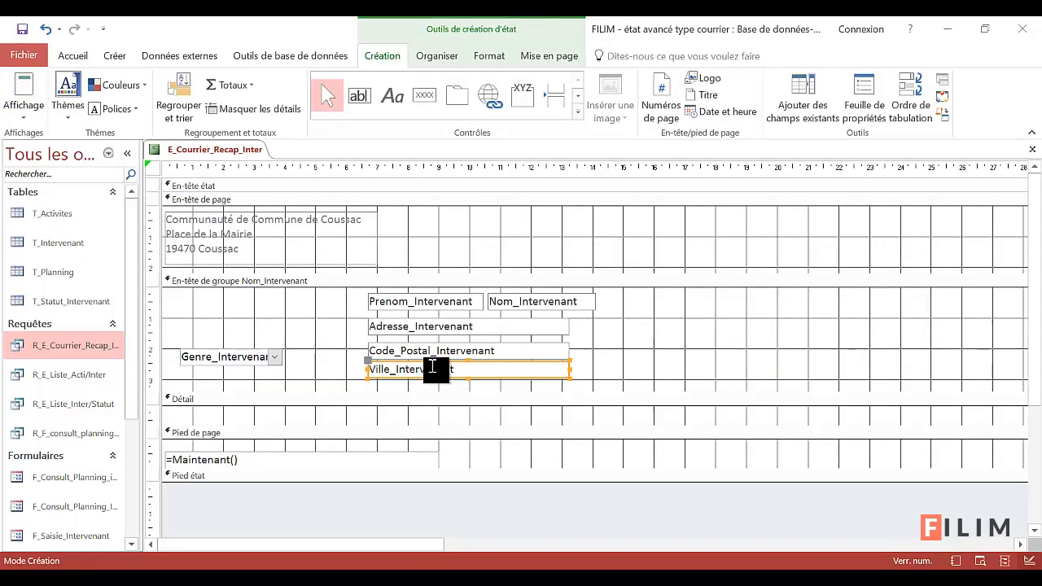
pyautogui.click(560, 350)
pyautogui.moveTo(548, 350); pyautogui.dragTo(496, 341)
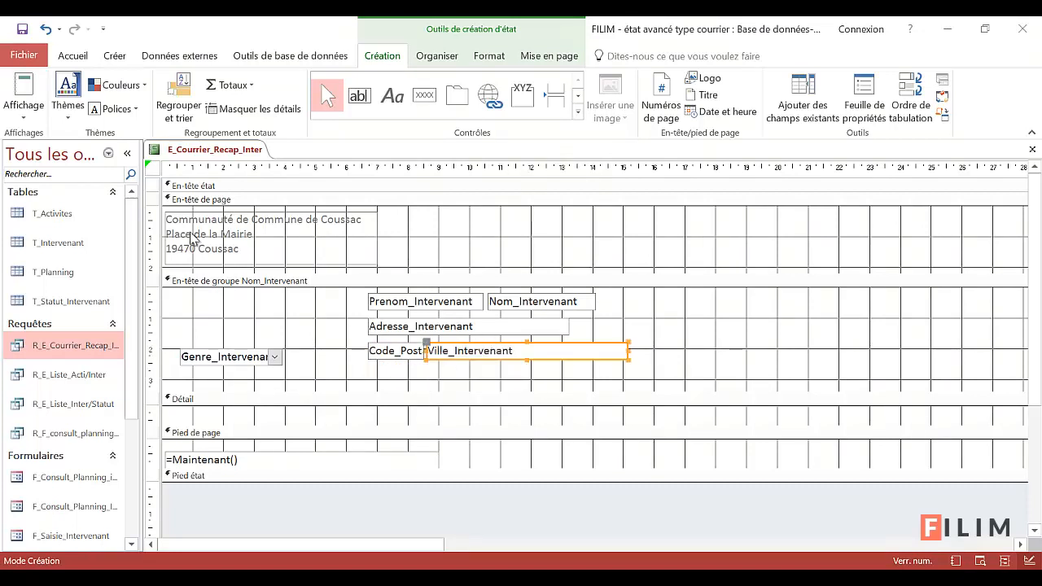
pyautogui.click(24, 91)
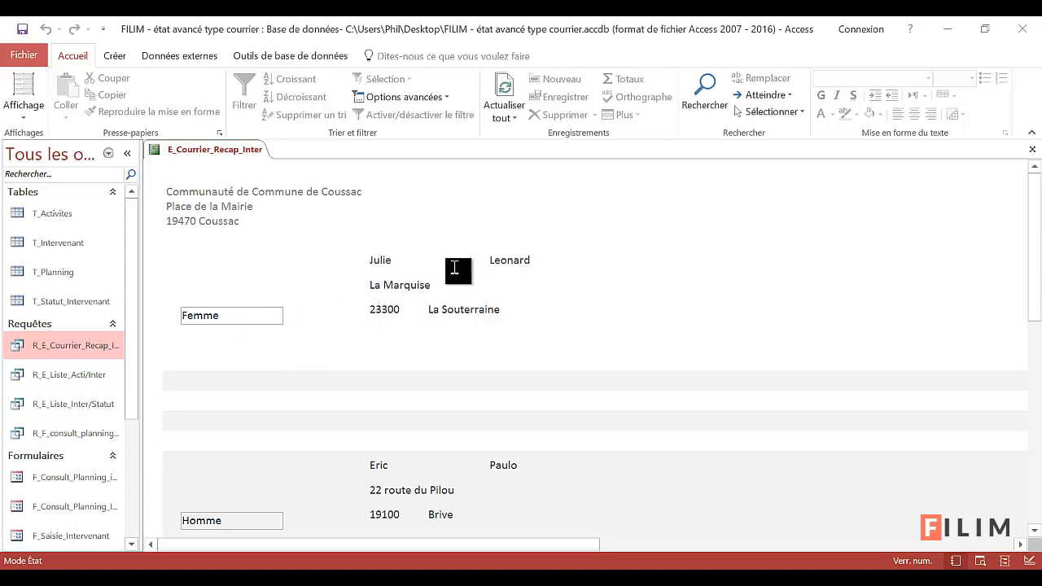
pyautogui.scroll(-1, 420, 408)
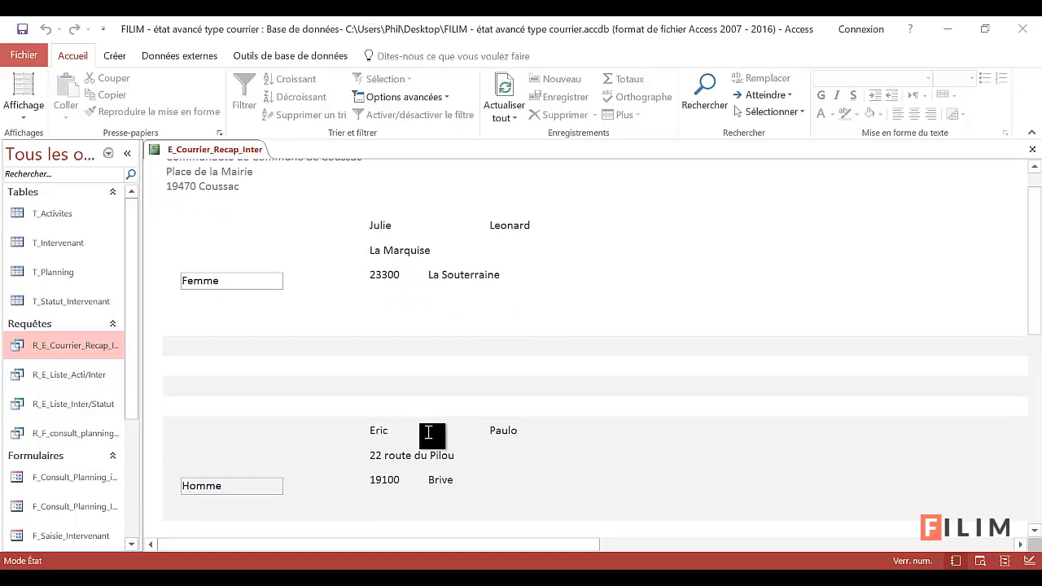
pyautogui.scroll(-3, 496, 439)
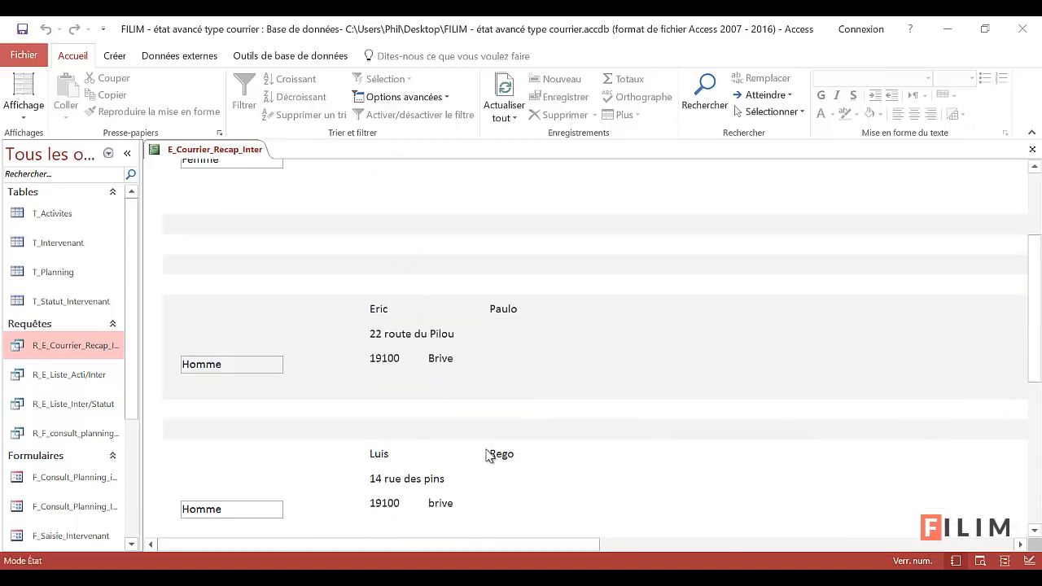
pyautogui.scroll(4, 493, 453)
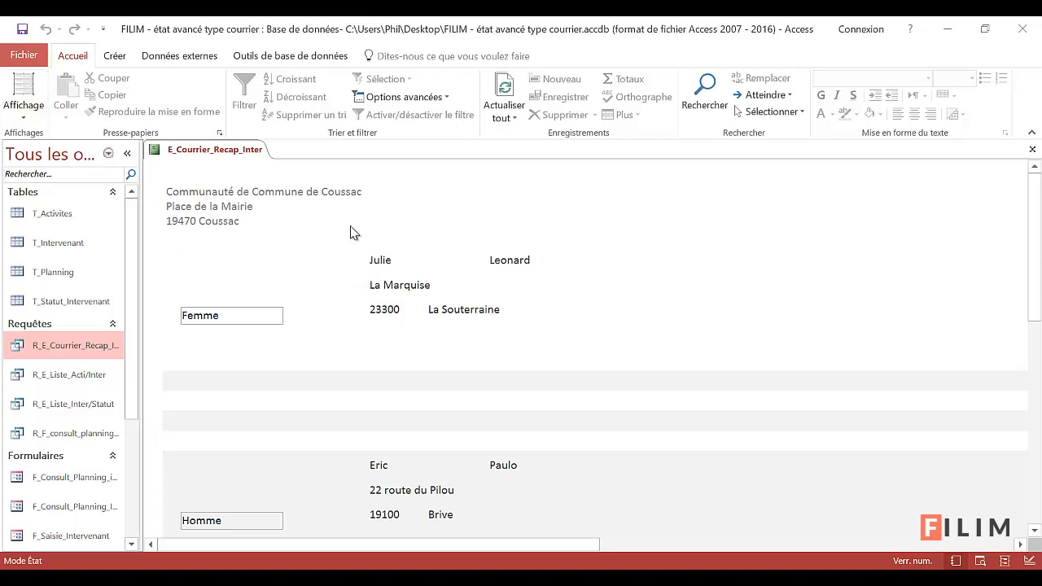
# Shorten Prenom_Intervenant to about 1.6 cm, align Nom_Intervenant beside it above Ville_Intervenant, and check all recipients in report view
pyautogui.click(29, 106)
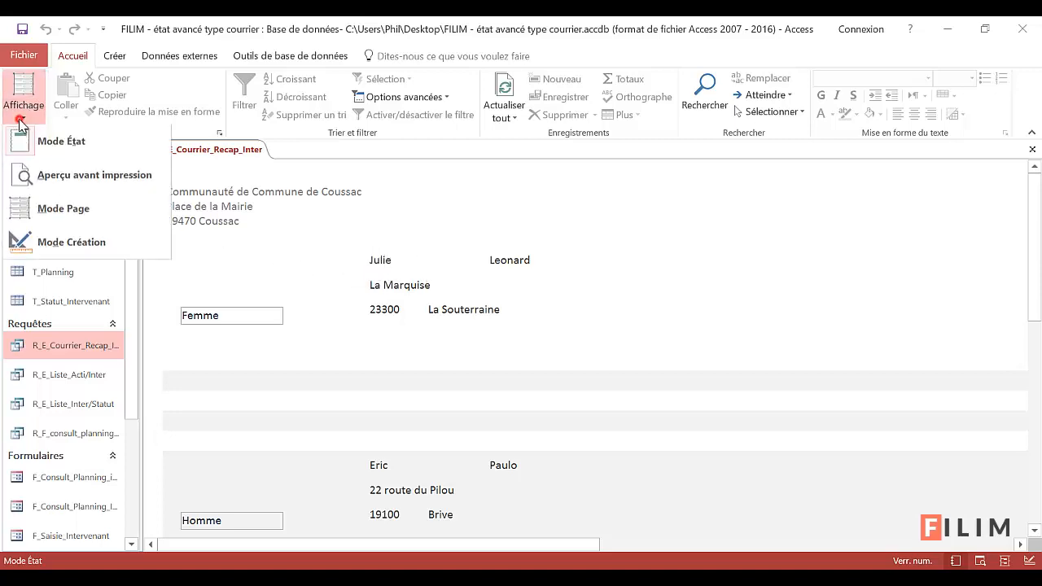
pyautogui.click(49, 240)
pyautogui.click(458, 306)
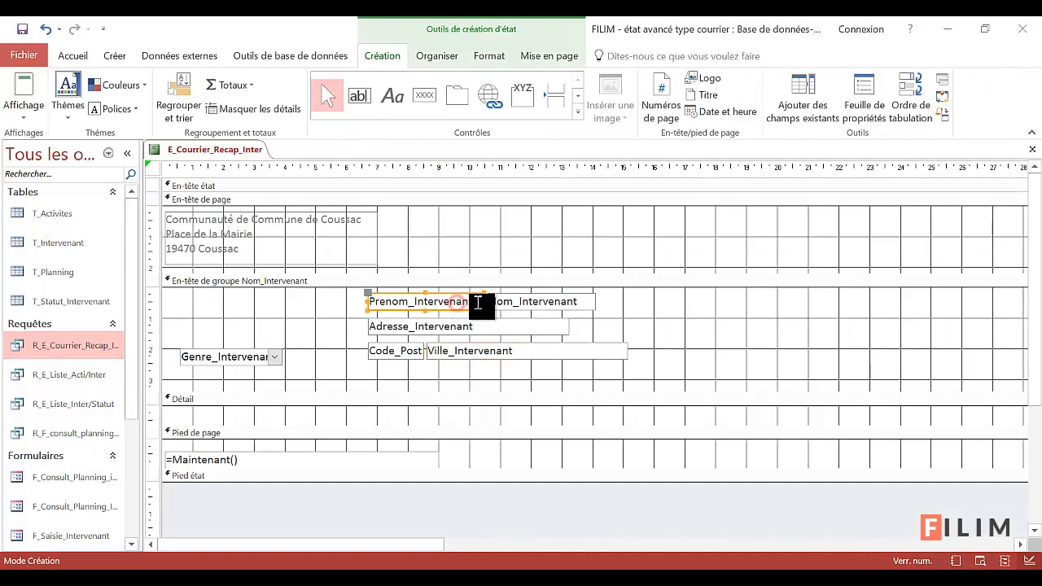
pyautogui.moveTo(477, 302); pyautogui.dragTo(430, 311)
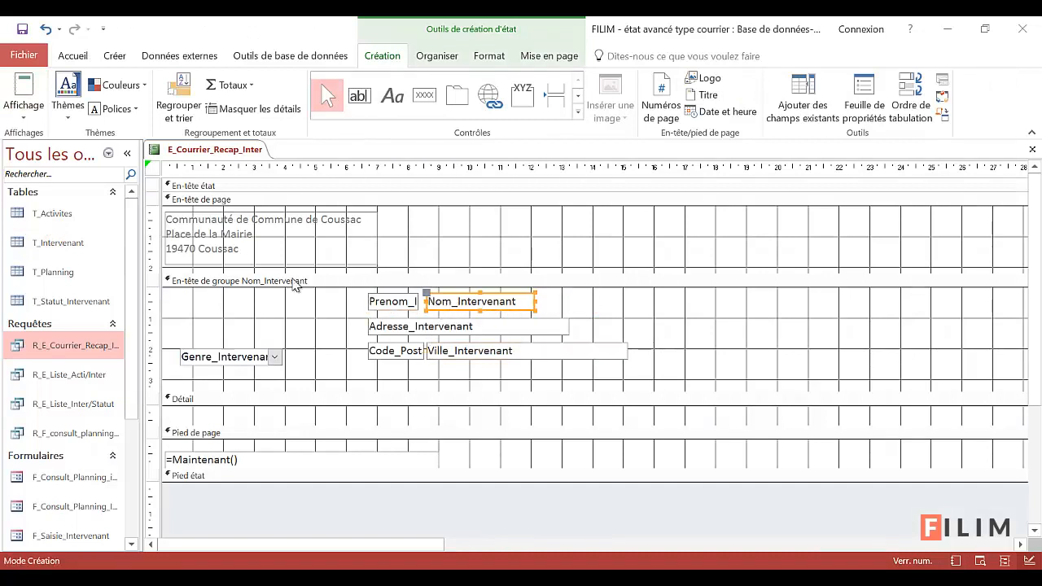
pyautogui.click(25, 91)
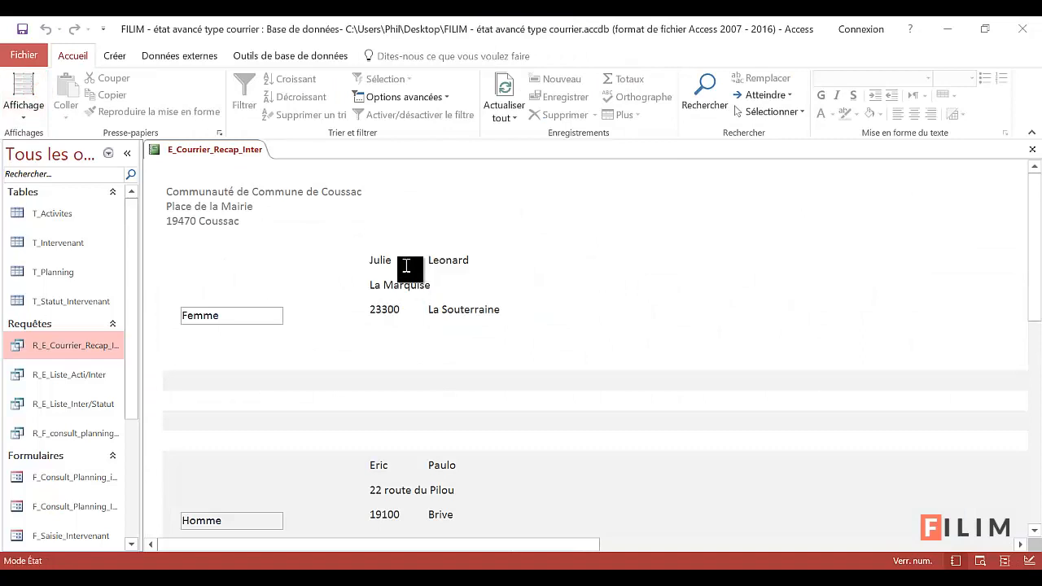
pyautogui.scroll(-6, 415, 277)
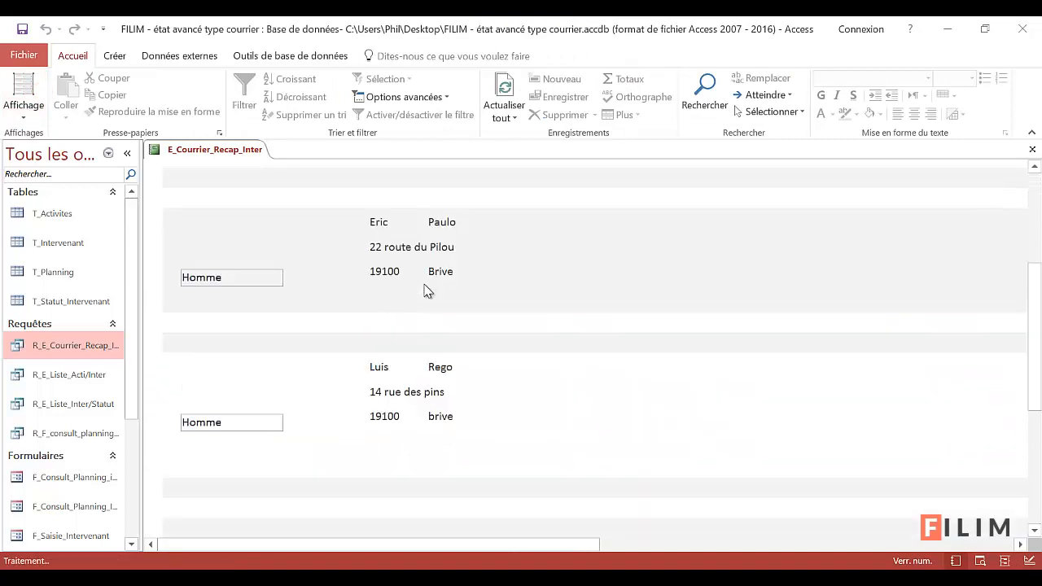
pyautogui.scroll(-3, 426, 291)
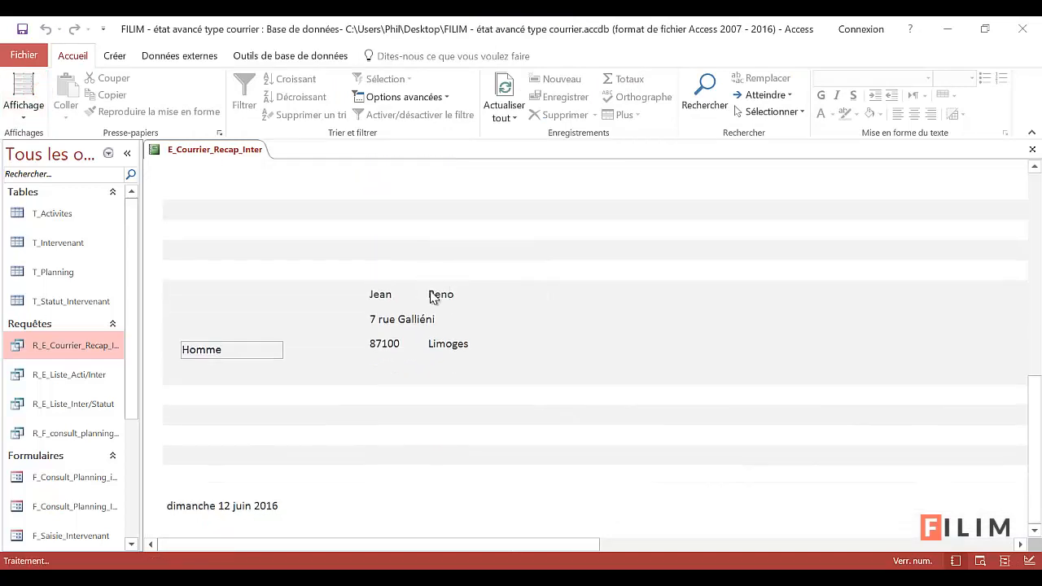
pyautogui.scroll(3, 440, 301)
pyautogui.scroll(6, 440, 310)
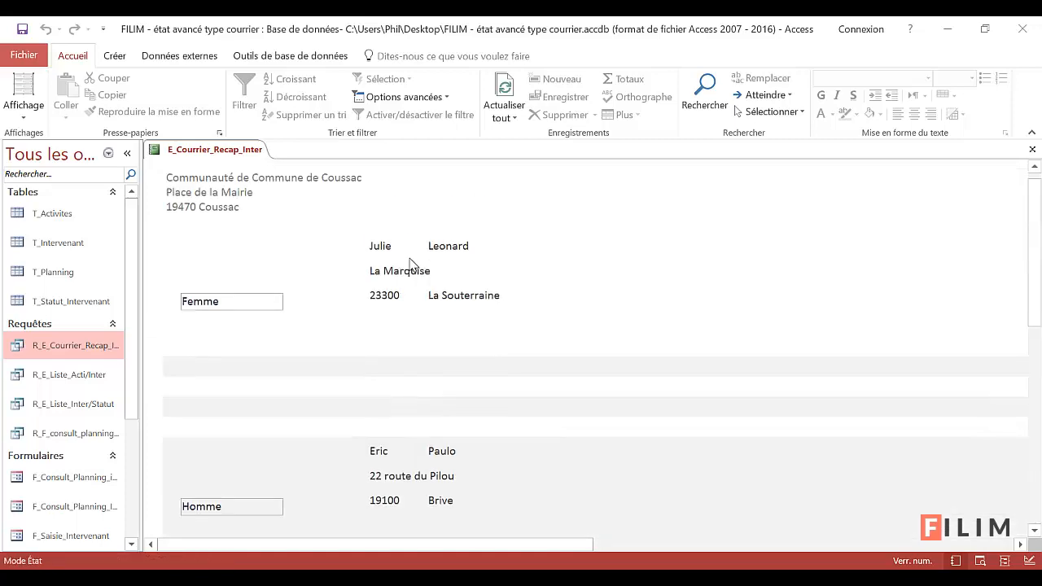
# Shorten Prenom_Intervenant further, move Nom_Intervenant to about 1 cm from its left edge, and display the report in report view
pyautogui.click(24, 110)
pyautogui.click(50, 236)
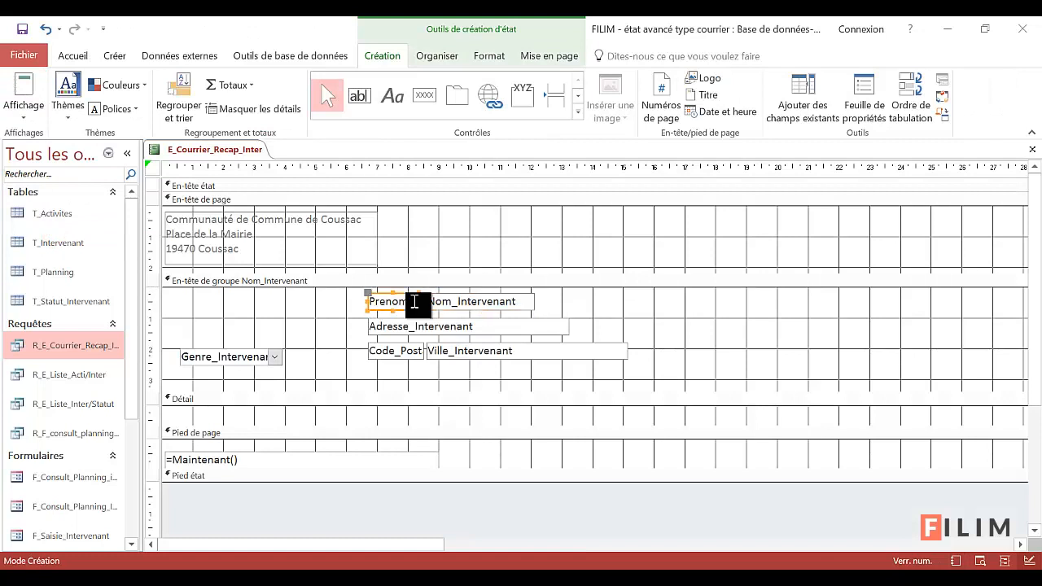
pyautogui.click(414, 302)
pyautogui.moveTo(414, 302)
pyautogui.mouseDown()
pyautogui.moveTo(404, 302)
pyautogui.moveTo(458, 288)
pyautogui.moveTo(405, 287)
pyautogui.mouseUp()
pyautogui.click(455, 310)
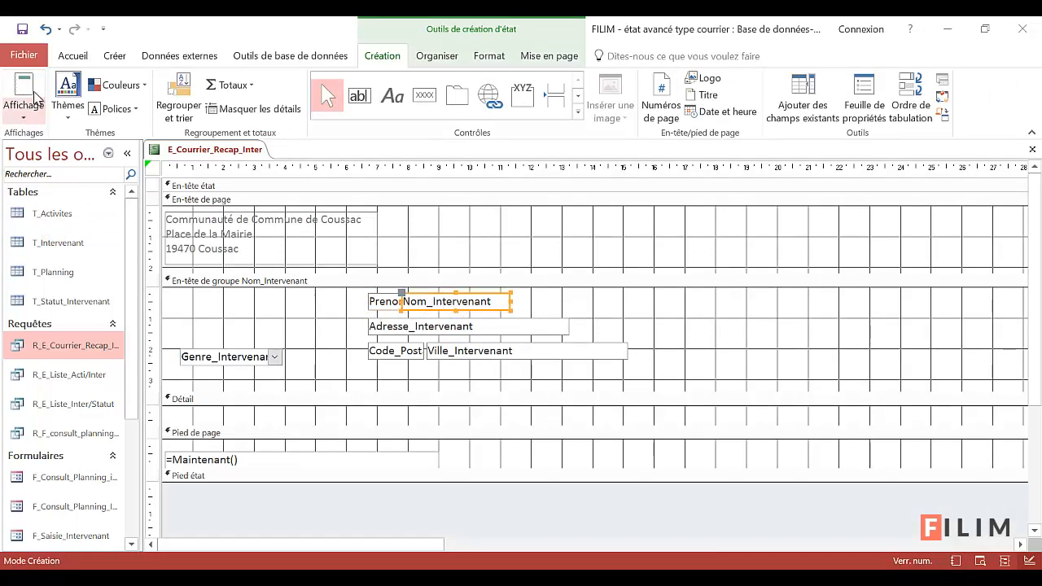
pyautogui.click(24, 91)
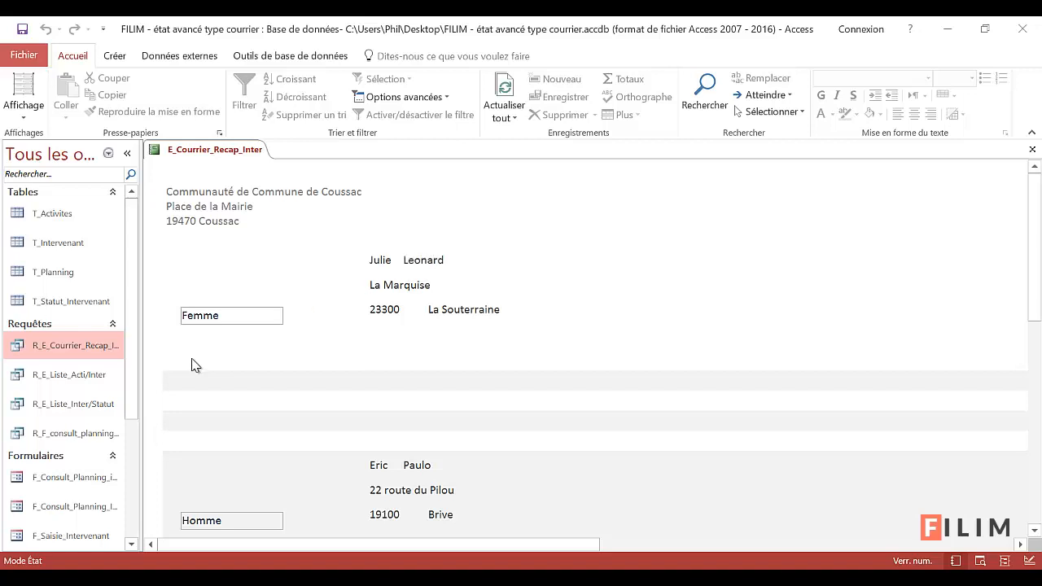
# Replace the first name in record 6 of the T_Intervenant table with its longer form, and close the table
pyautogui.doubleClick(79, 243)
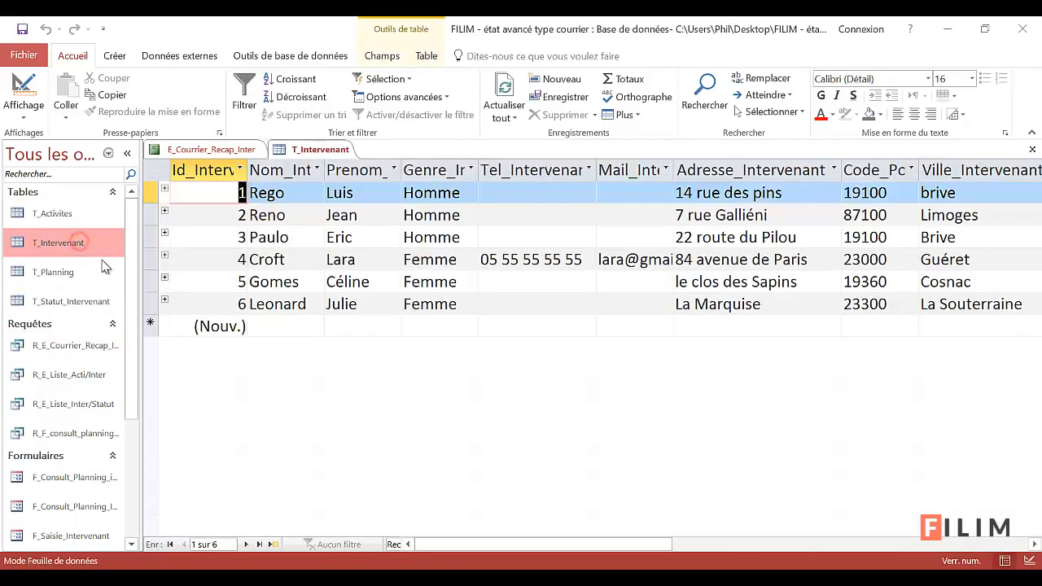
pyautogui.click(371, 302)
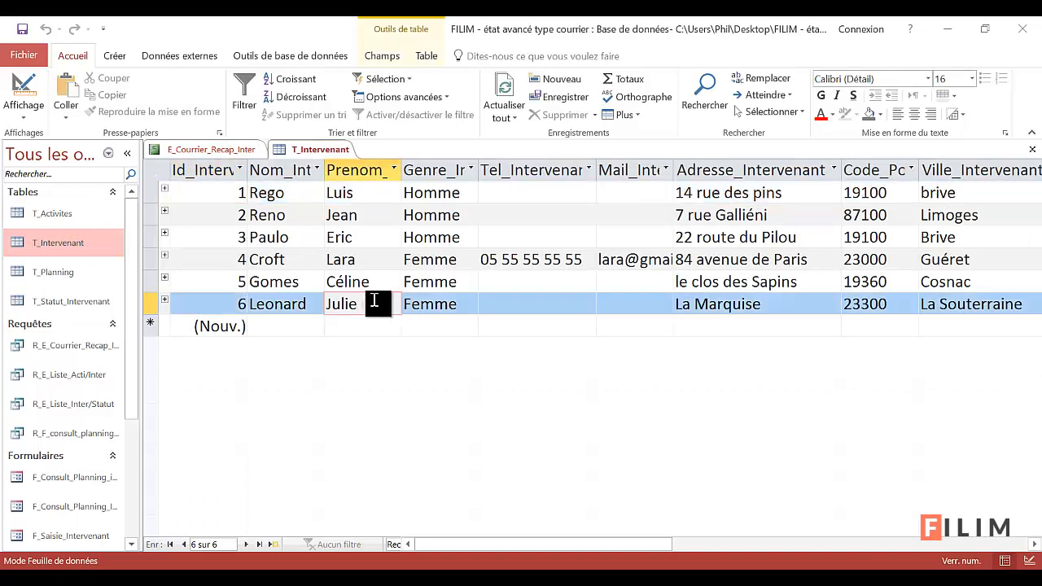
pyautogui.write('tte')
pyautogui.click(361, 326)
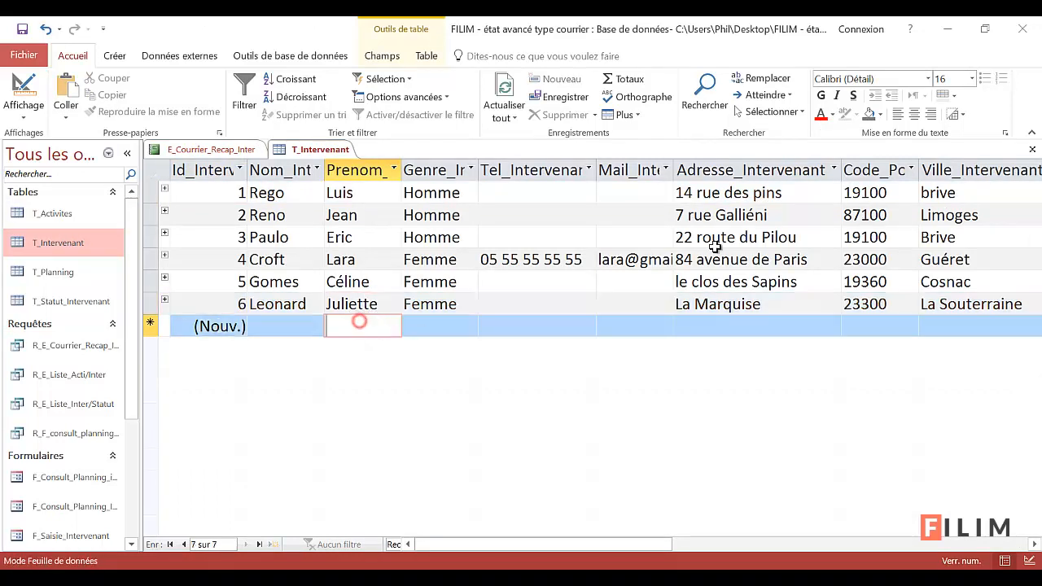
pyautogui.click(1032, 150)
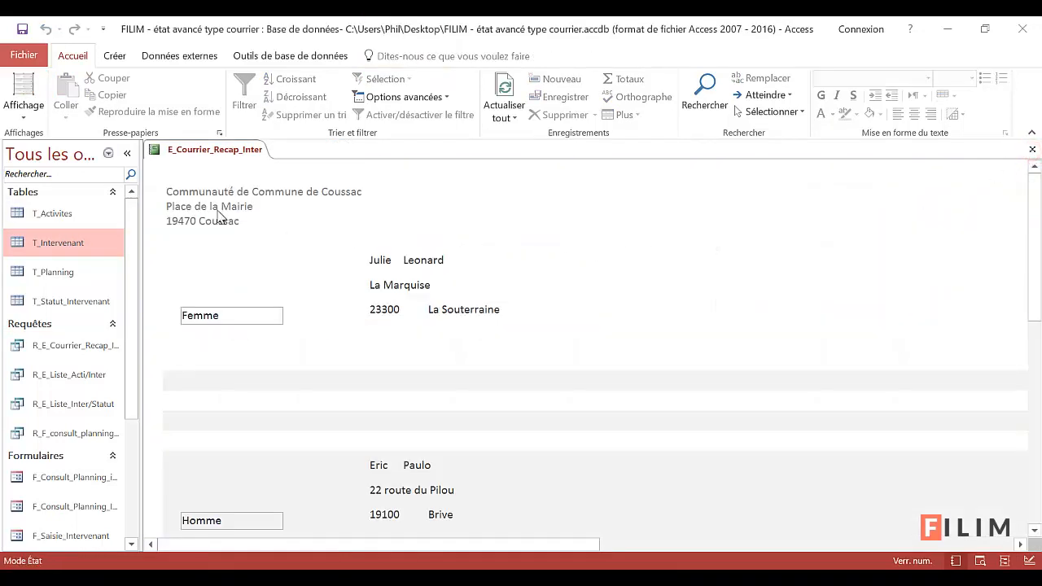
# Refresh the report by passing through design view, and check the name line with the longer first name in report view
pyautogui.click(21, 119)
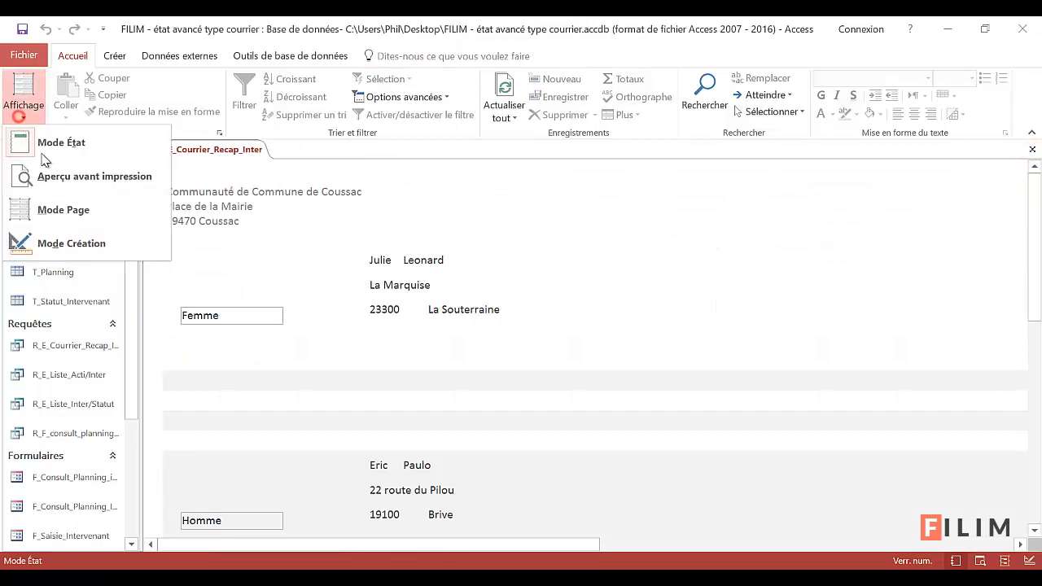
pyautogui.click(59, 240)
pyautogui.click(23, 110)
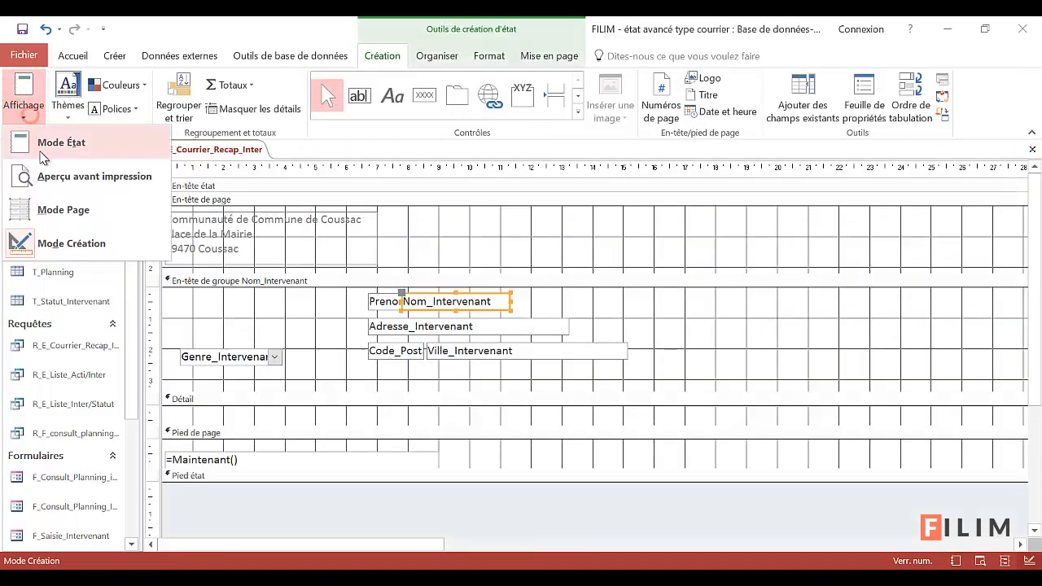
pyautogui.click(45, 140)
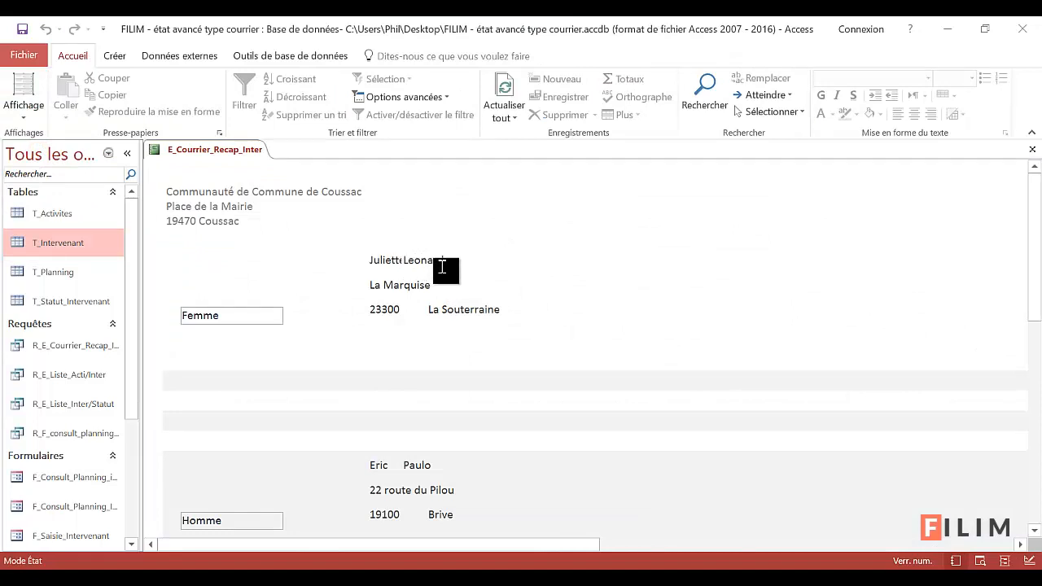
pyautogui.click(399, 262)
# Widen Prenom_Intervenant to about 2.3 cm, place Nom_Intervenant directly beside it, and check the names in report view
pyautogui.click(13, 117)
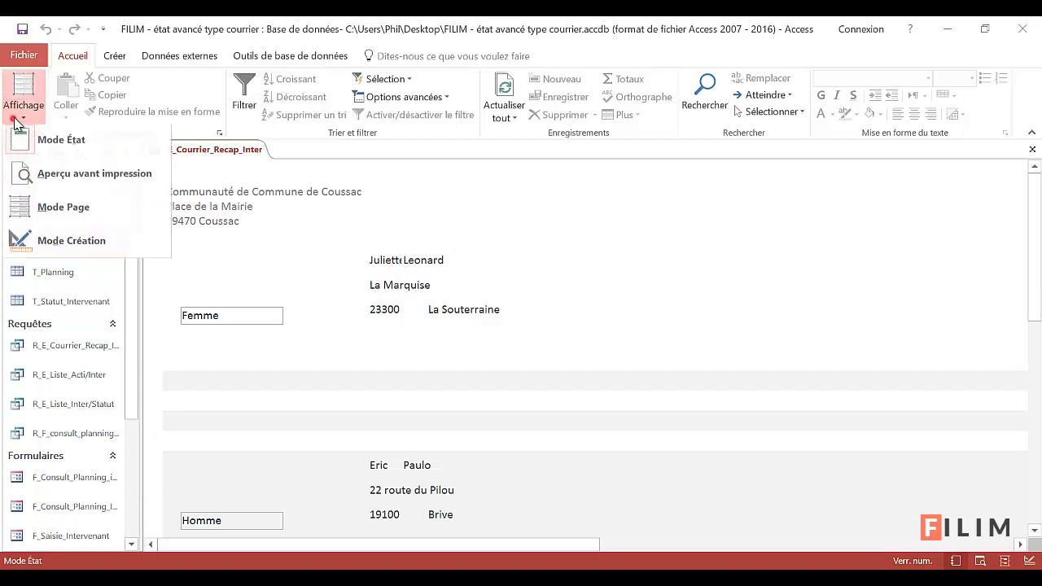
pyautogui.click(24, 242)
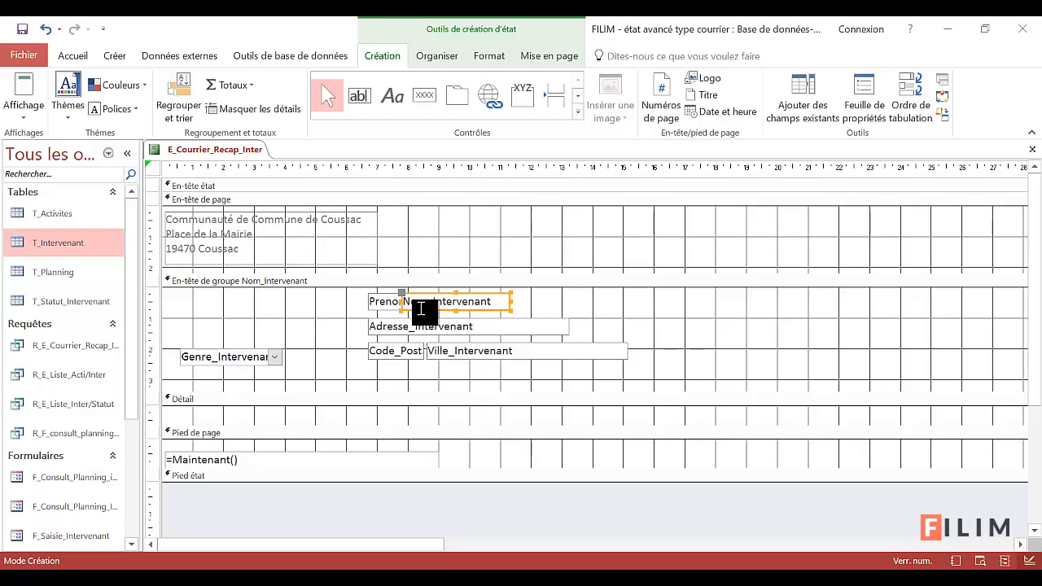
pyautogui.moveTo(405, 308); pyautogui.dragTo(428, 305)
pyautogui.click(393, 305)
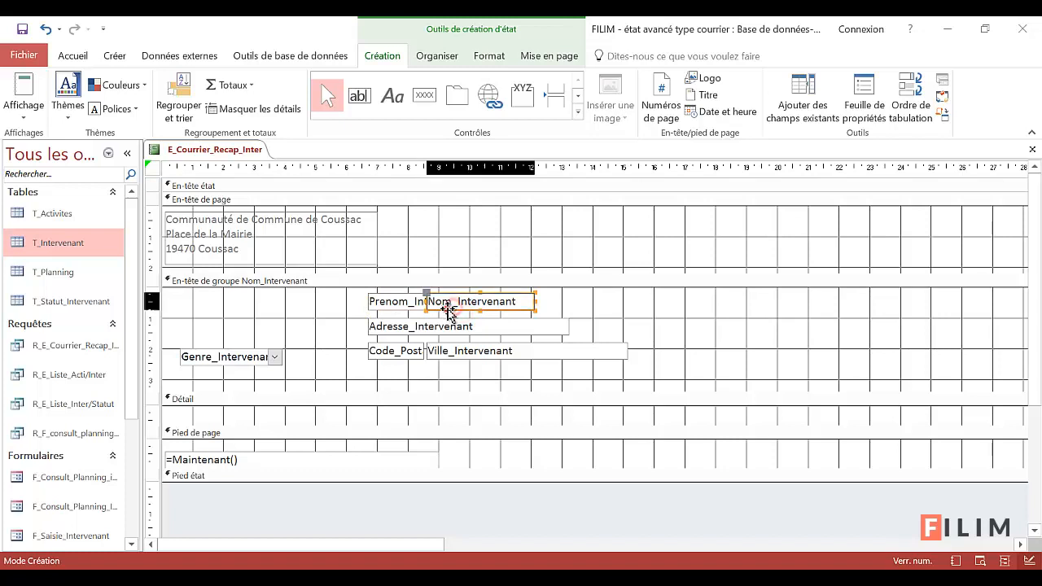
pyautogui.moveTo(442, 305); pyautogui.dragTo(453, 303)
pyautogui.click(419, 302)
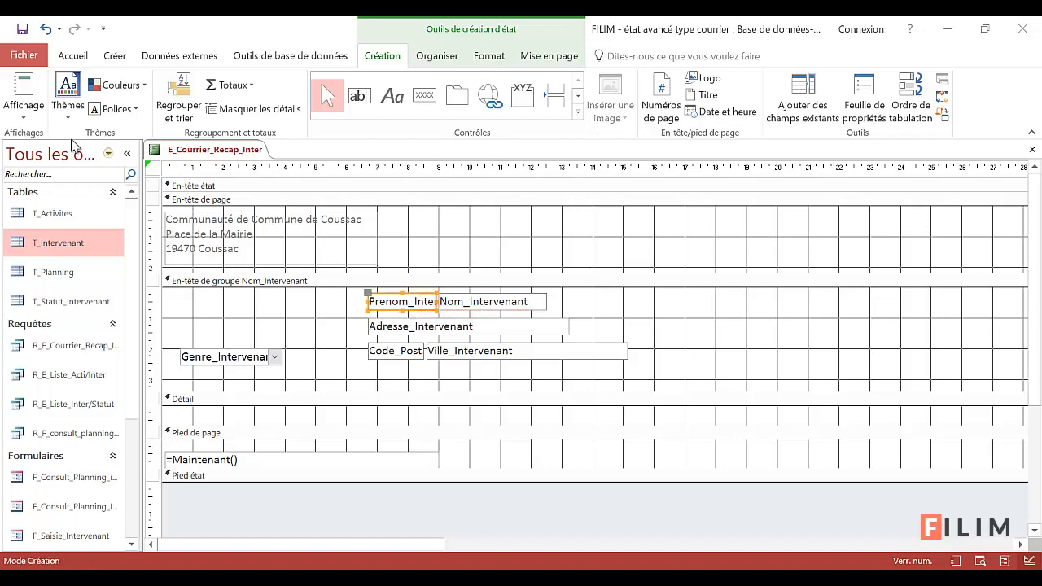
pyautogui.click(24, 89)
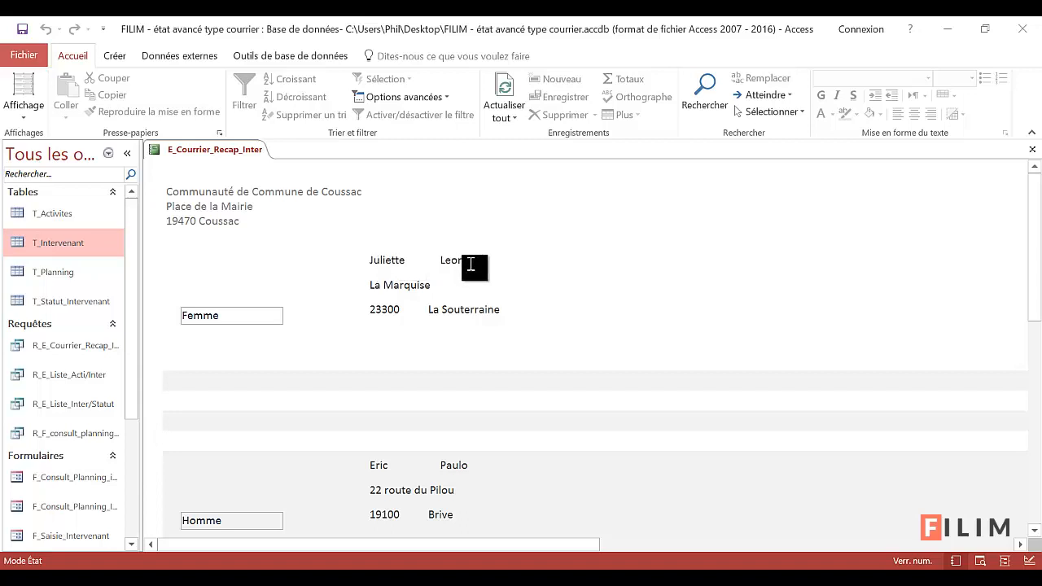
pyautogui.moveTo(448, 259); pyautogui.dragTo(470, 261)
pyautogui.click(383, 258)
pyautogui.click(23, 106)
pyautogui.click(51, 141)
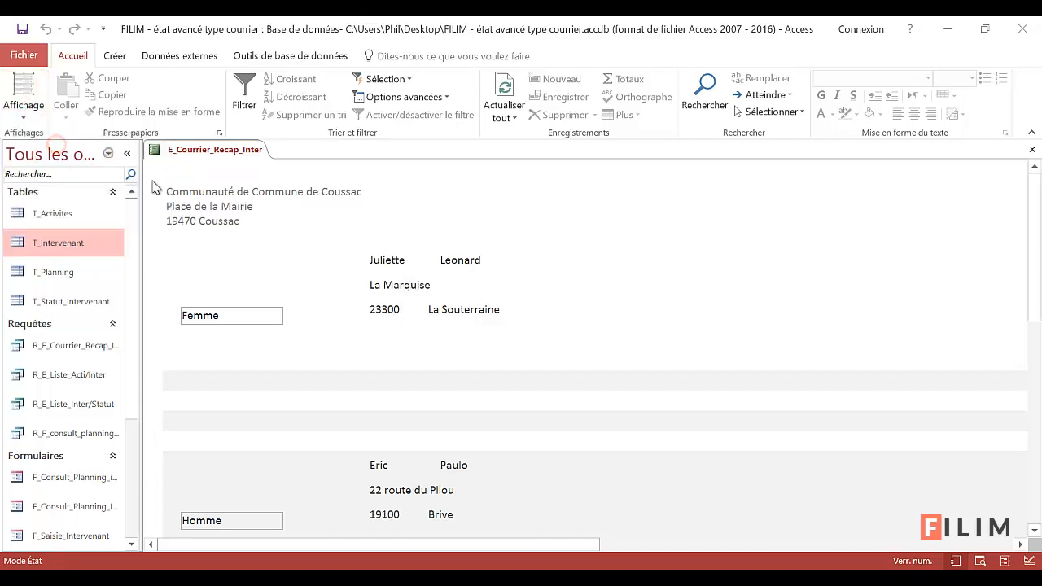
# In design view, move the whole recipient address block right so that it starts near the 12 cm ruler mark
pyautogui.click(23, 106)
pyautogui.click(51, 235)
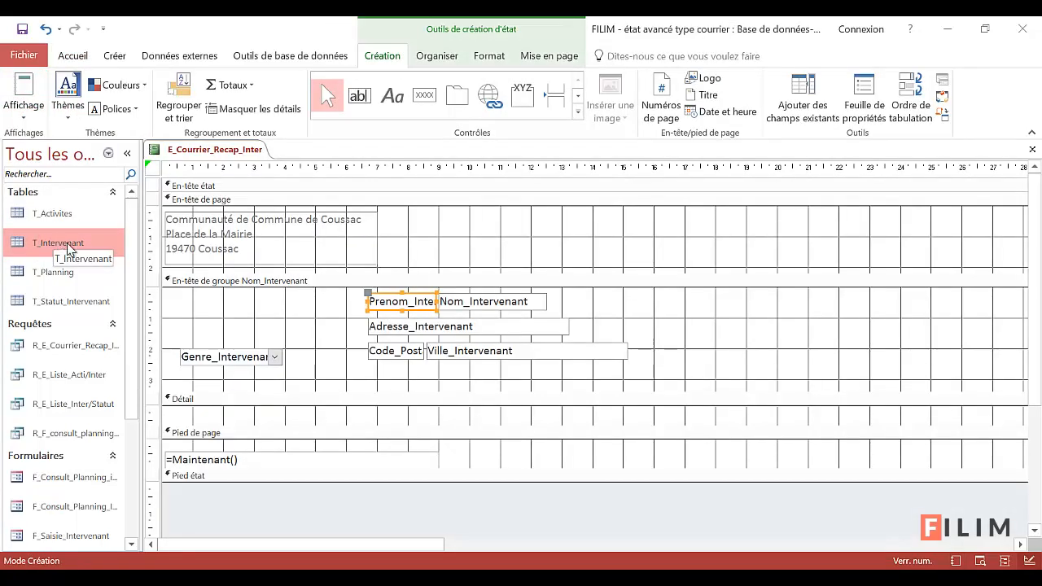
pyautogui.click(471, 304)
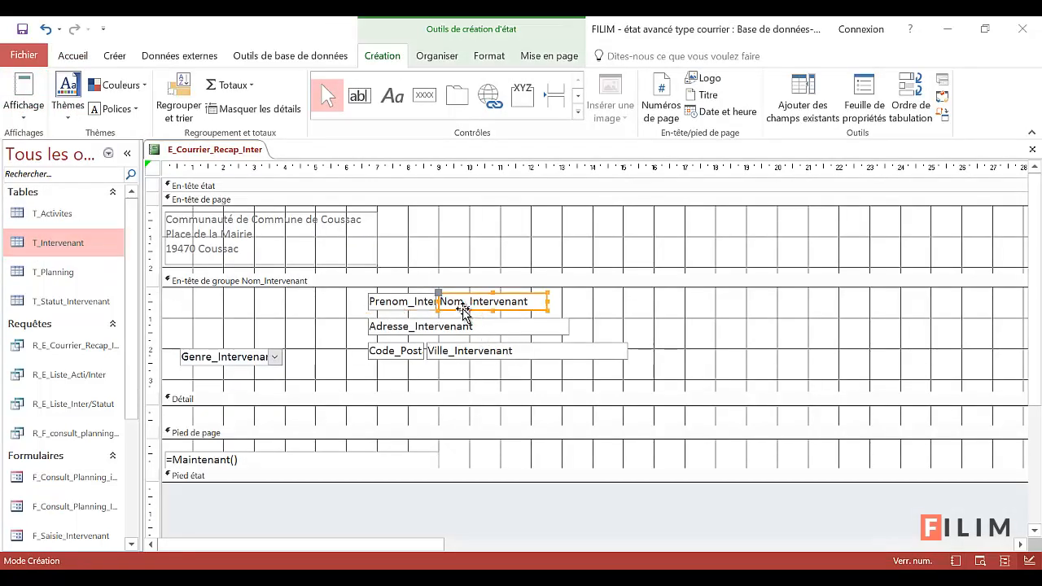
pyautogui.keyDown('shift'); pyautogui.click(417, 308); pyautogui.keyUp('shift')
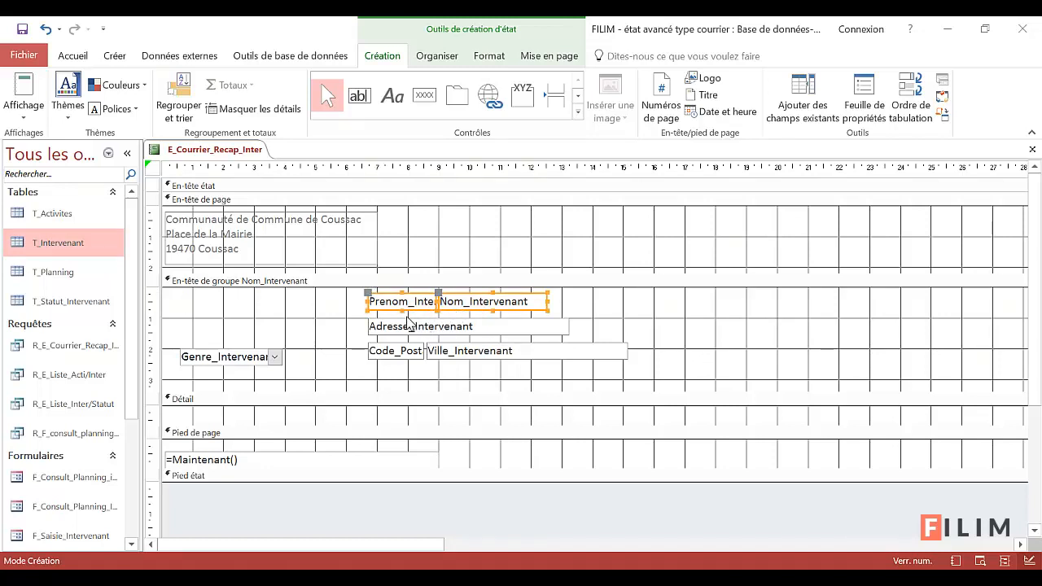
pyautogui.moveTo(342, 374); pyautogui.dragTo(632, 293)
pyautogui.moveTo(551, 361); pyautogui.dragTo(707, 358)
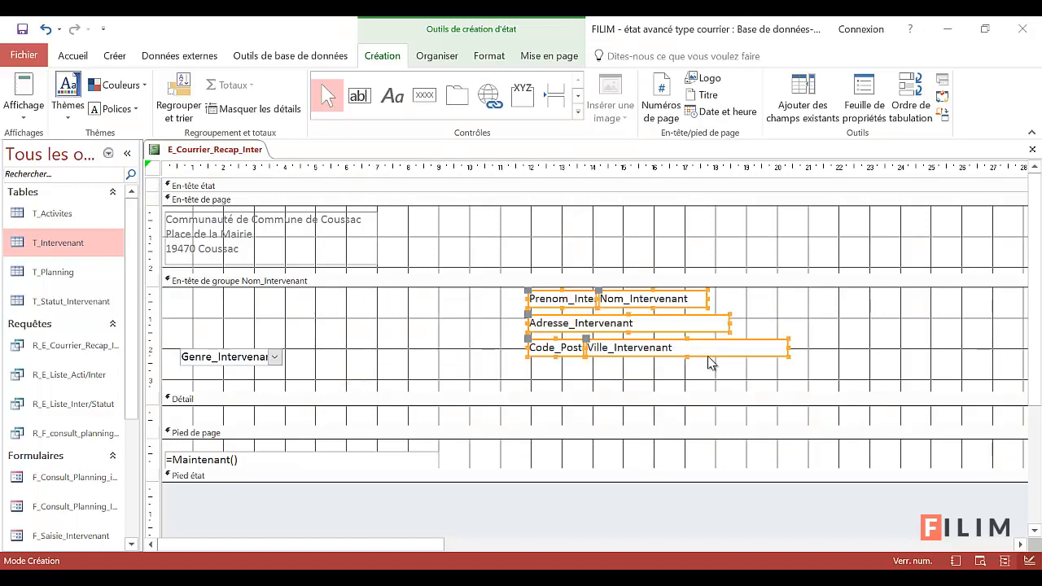
# Move Prenom_Intervenant and Nom_Intervenant together out of the address block to the free area above Genre_Intervenant
pyautogui.click(643, 377)
pyautogui.moveTo(495, 309); pyautogui.dragTo(754, 299)
pyautogui.moveTo(620, 307); pyautogui.dragTo(316, 317)
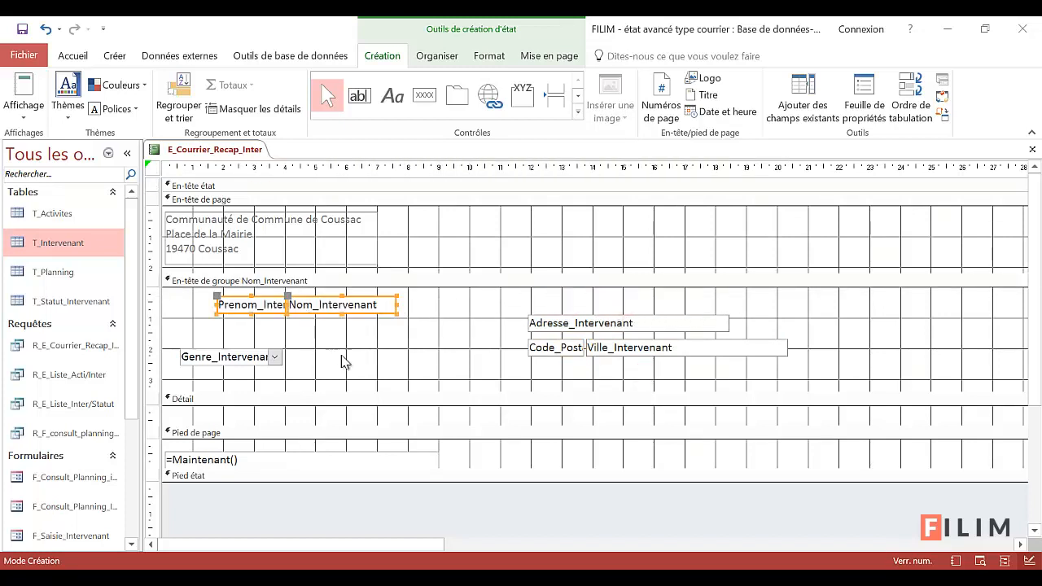
pyautogui.click(546, 301)
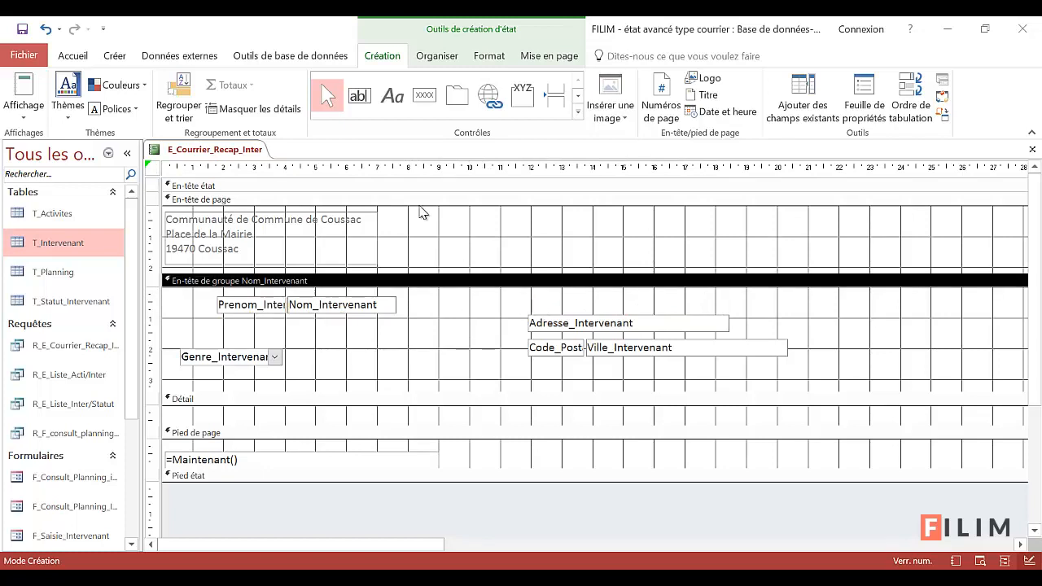
# Insert a text box directly above Adresse_Intervenant and delete its attached label
pyautogui.click(356, 96)
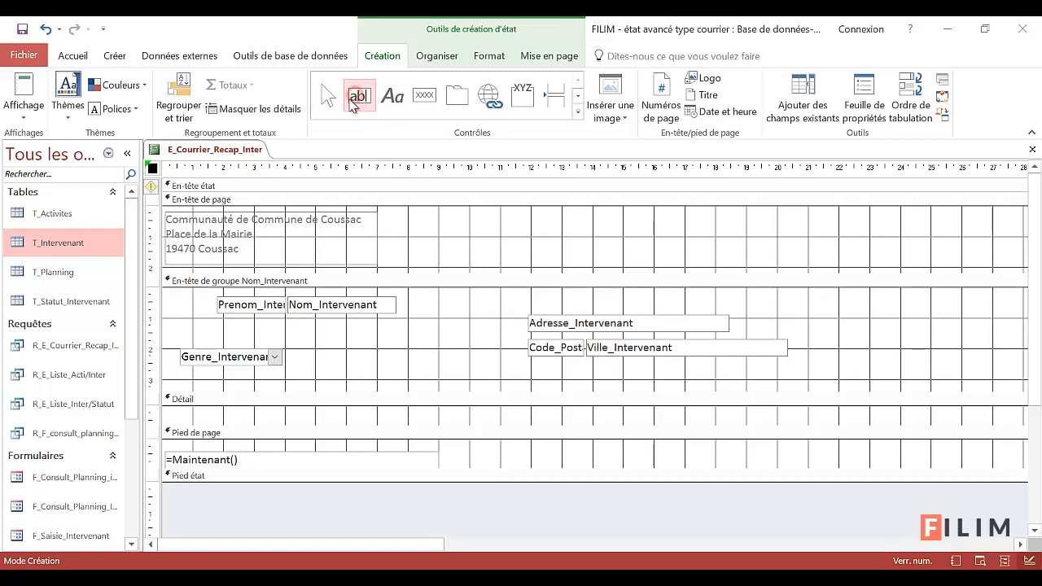
pyautogui.click(527, 296)
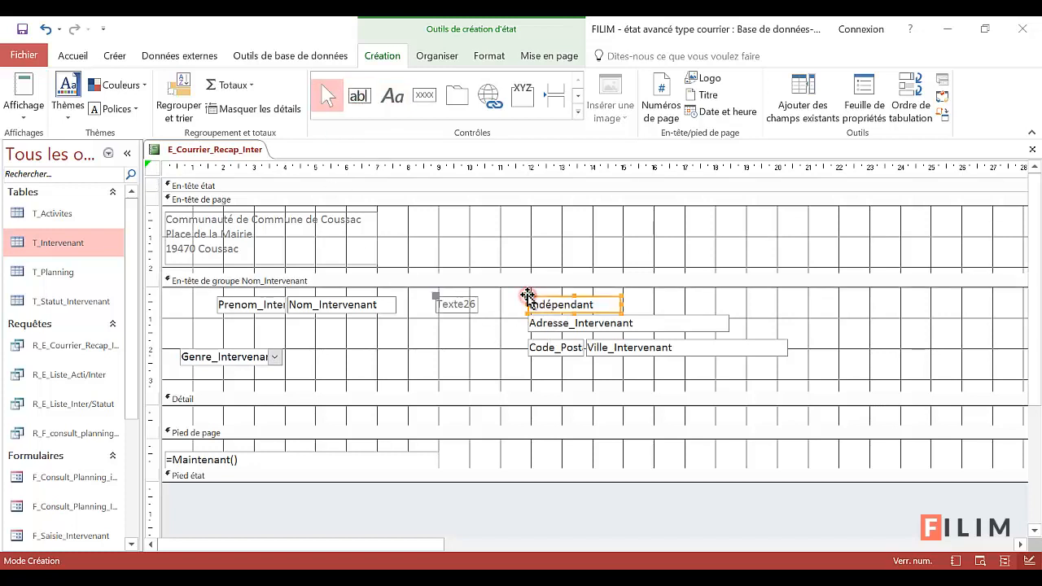
pyautogui.click(460, 304)
pyautogui.press('Delete')
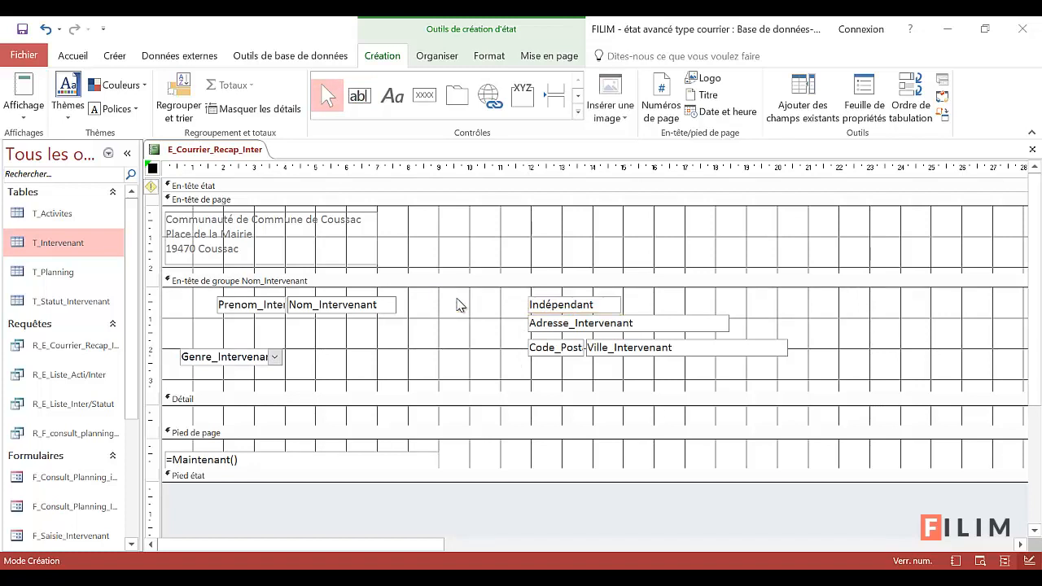
# Open the new text box's data properties and start the Expression Builder for its control source
pyautogui.click(548, 303)
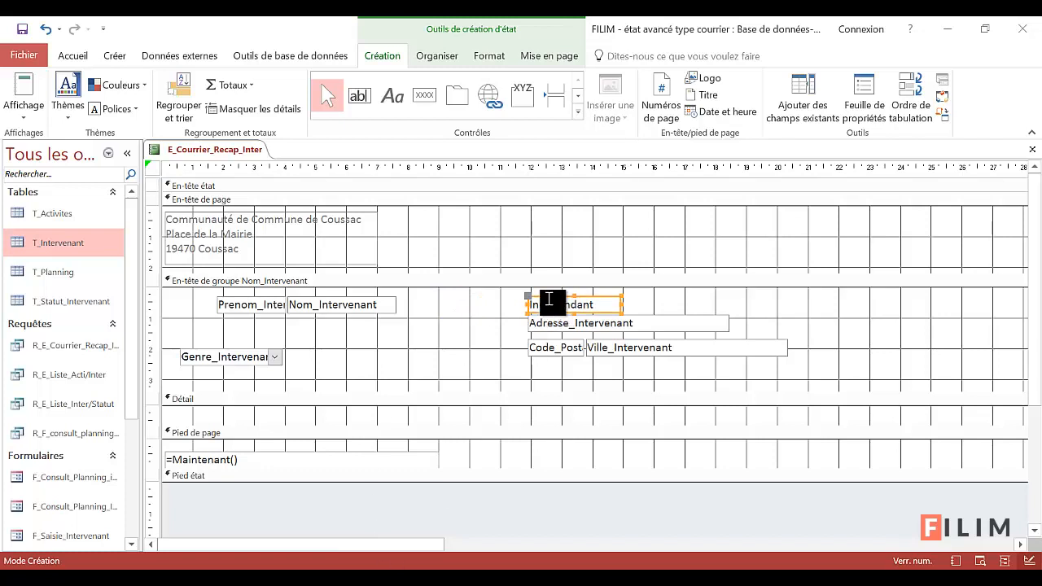
pyautogui.click(869, 99)
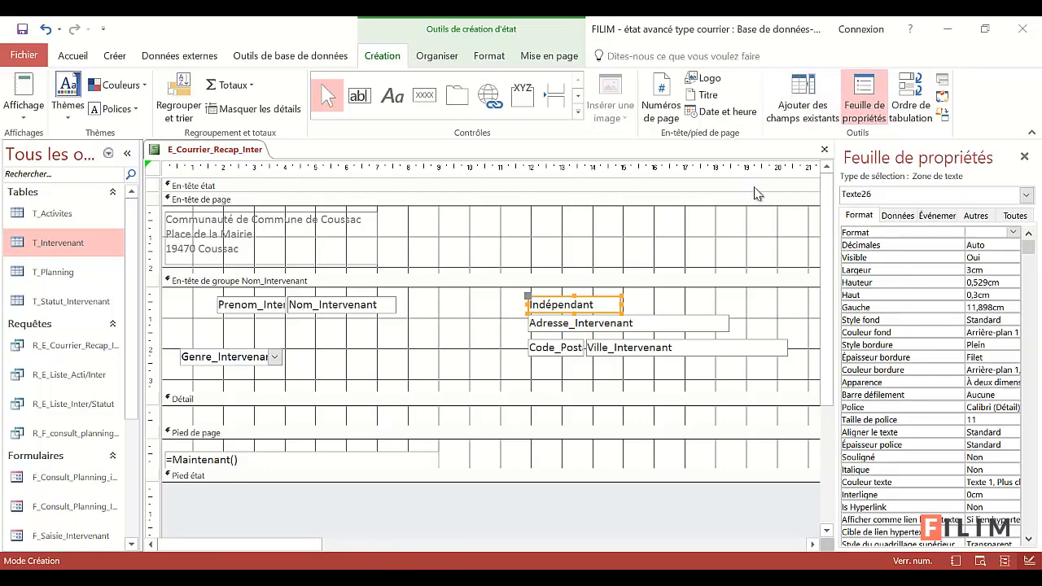
pyautogui.moveTo(835, 266); pyautogui.dragTo(804, 269)
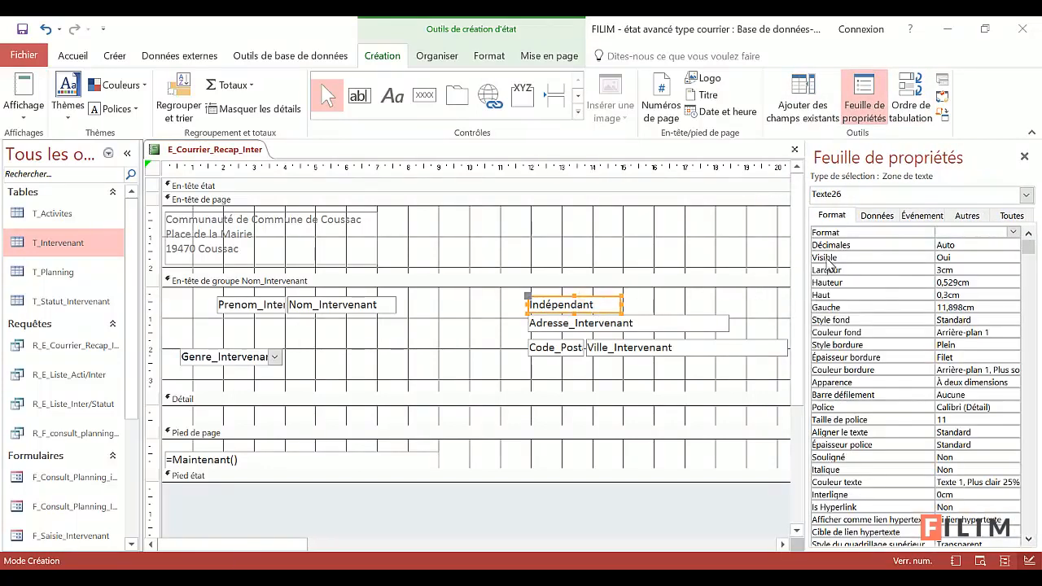
pyautogui.click(876, 217)
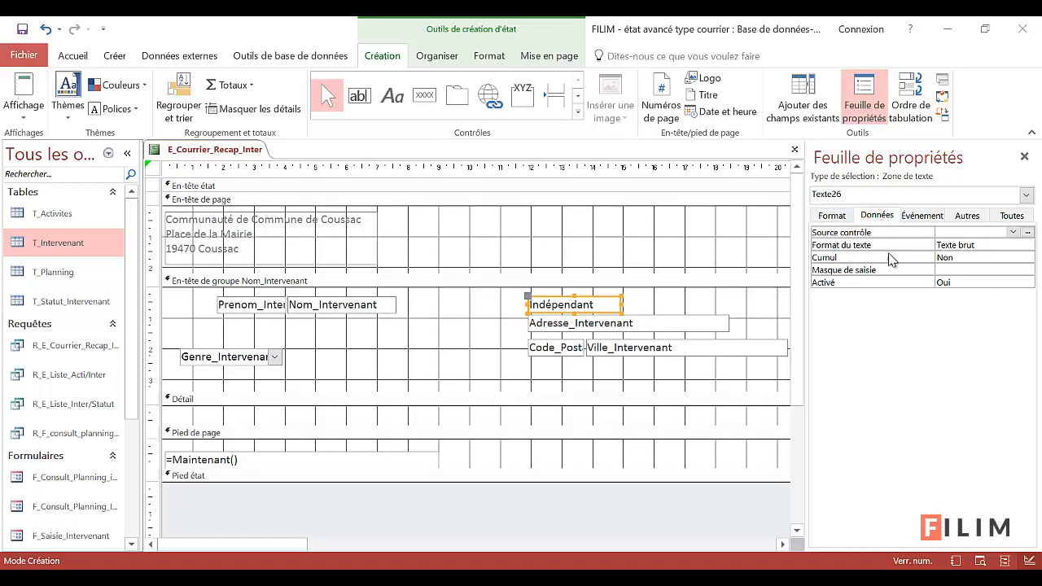
pyautogui.click(1028, 236)
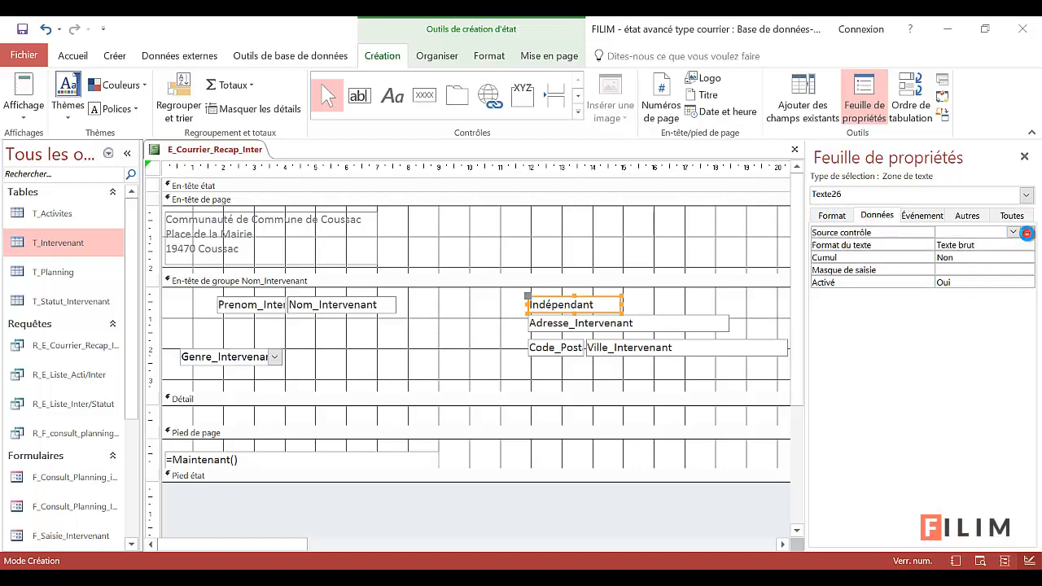
pyautogui.moveTo(439, 84); pyautogui.dragTo(605, 139)
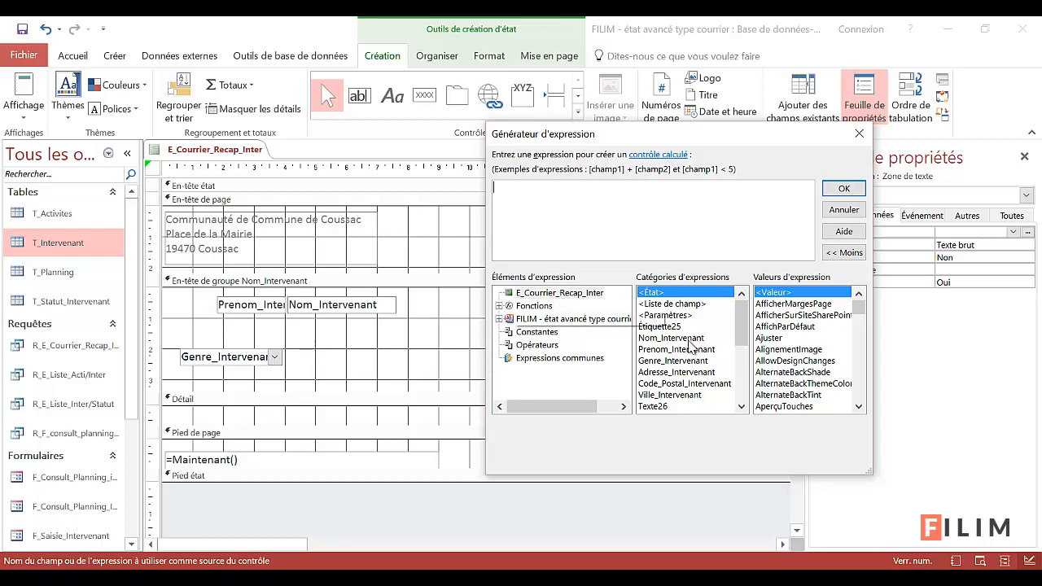
# Build the control source expression [Prenom_Intervenant] & [Nom_Intervenant] for the new text box
pyautogui.scroll(-3, 720, 333)
pyautogui.moveTo(715, 332); pyautogui.dragTo(757, 272)
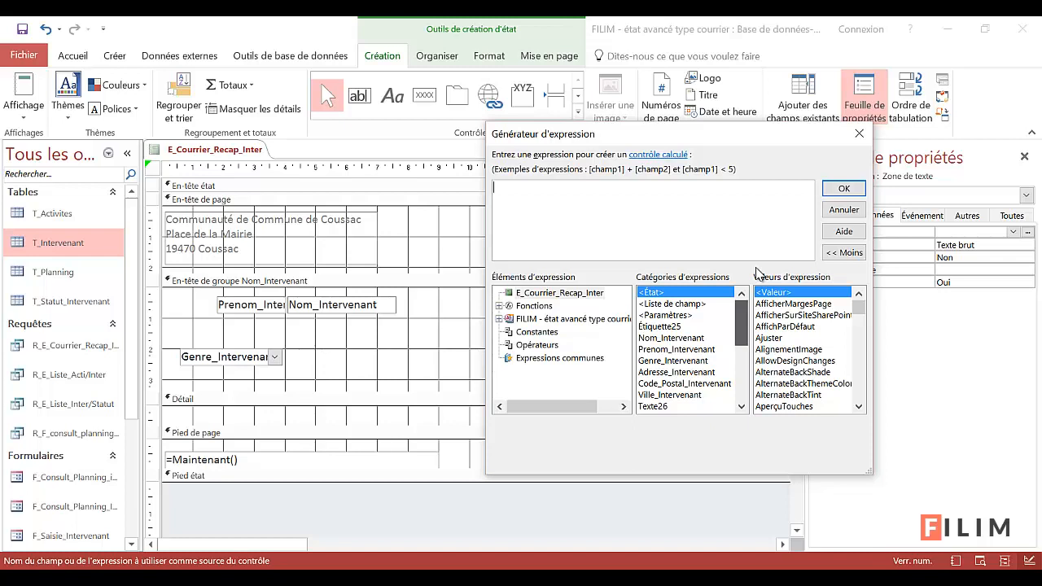
pyautogui.doubleClick(680, 349)
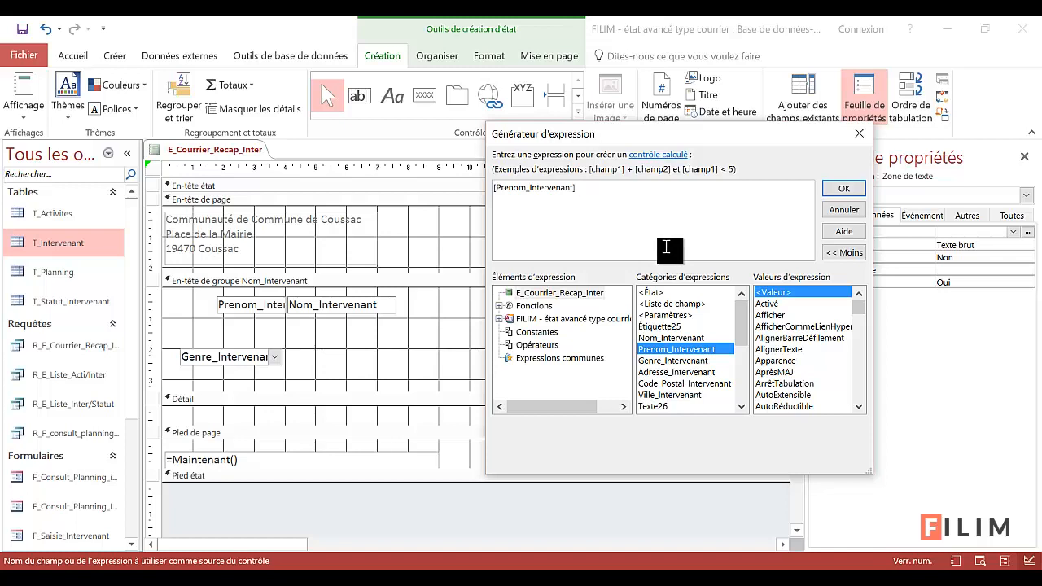
pyautogui.write('&')
pyautogui.click(666, 338)
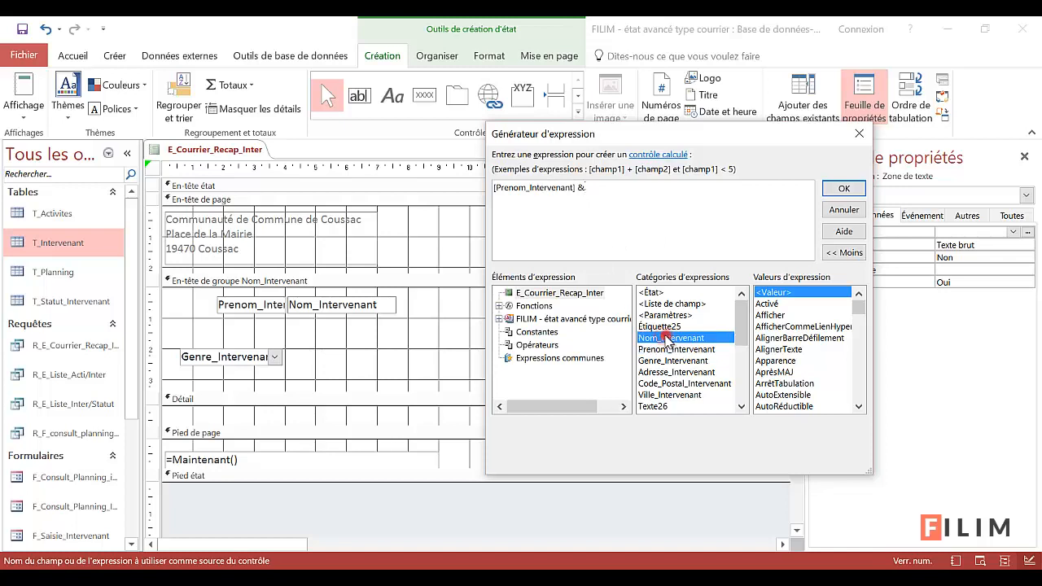
pyautogui.doubleClick(666, 339)
pyautogui.doubleClick(582, 189)
pyautogui.click(846, 189)
# Widen the combined name text box to about 7 cm and check it in report view
pyautogui.click(672, 300)
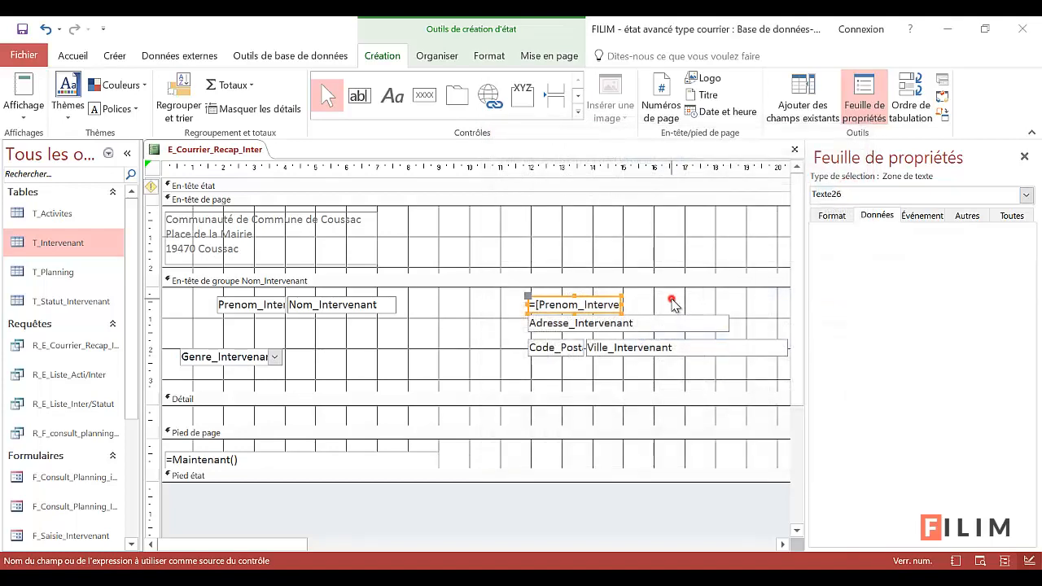
pyautogui.click(615, 306)
pyautogui.moveTo(622, 306); pyautogui.dragTo(736, 302)
pyautogui.click(22, 84)
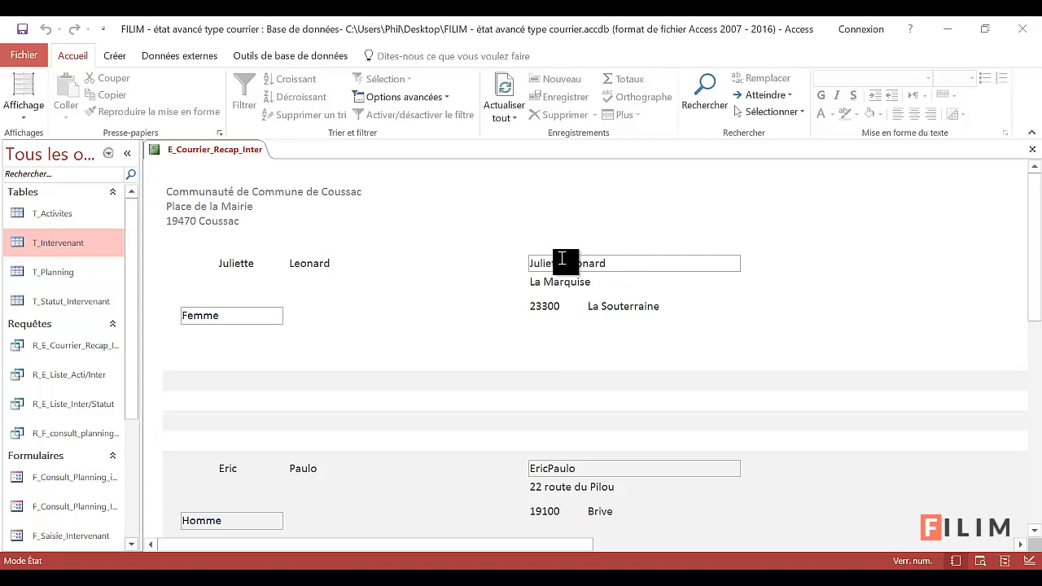
# In design view, insert a space between the two names, making the control source =[Prenom_Intervenant] & " " & [Nom_Intervenant]
pyautogui.click(33, 121)
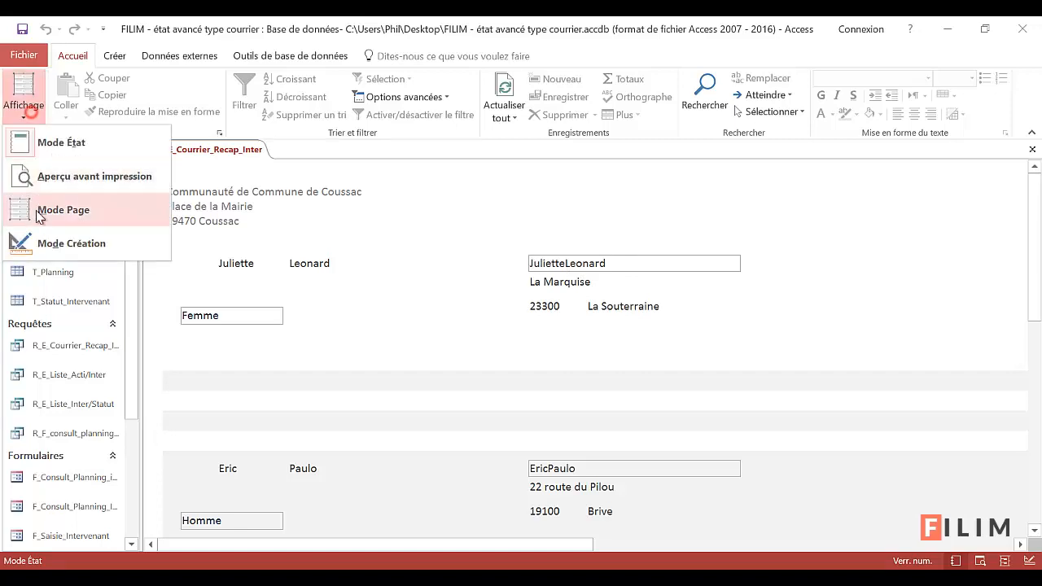
pyautogui.click(39, 254)
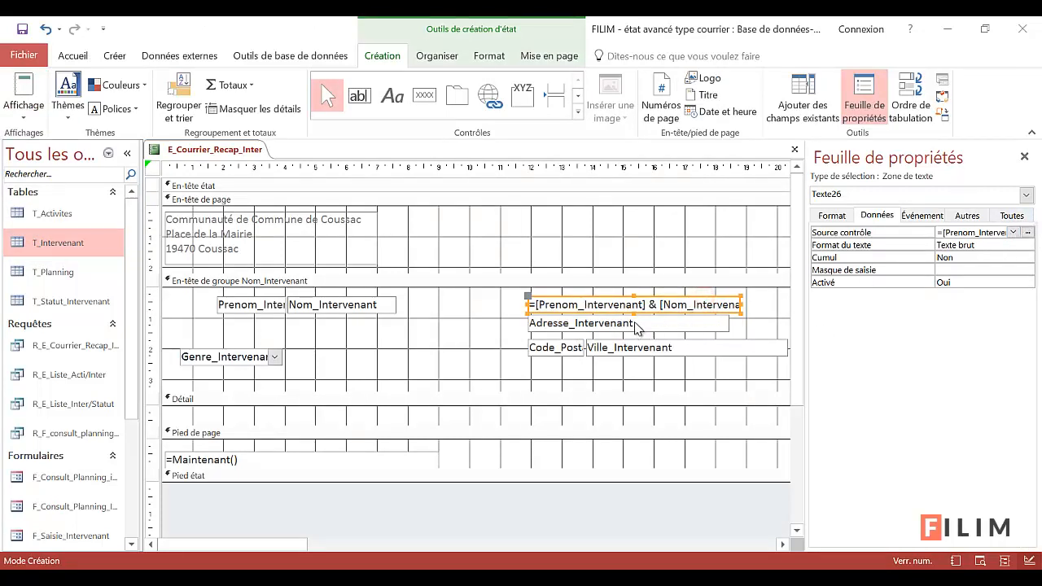
pyautogui.click(1028, 233)
pyautogui.click(433, 146)
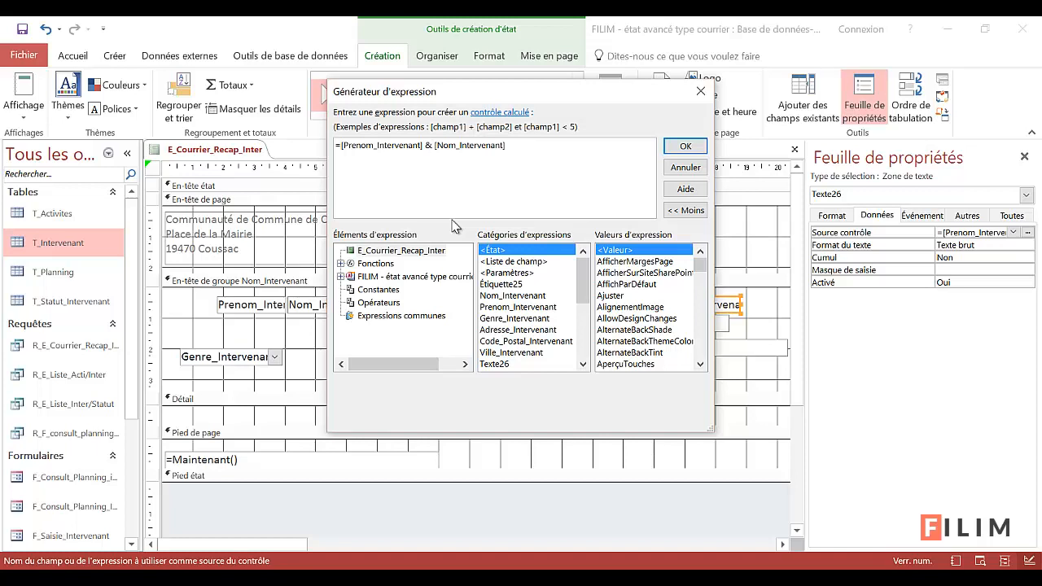
pyautogui.write('" "')
pyautogui.moveTo(353, 149); pyautogui.dragTo(428, 149)
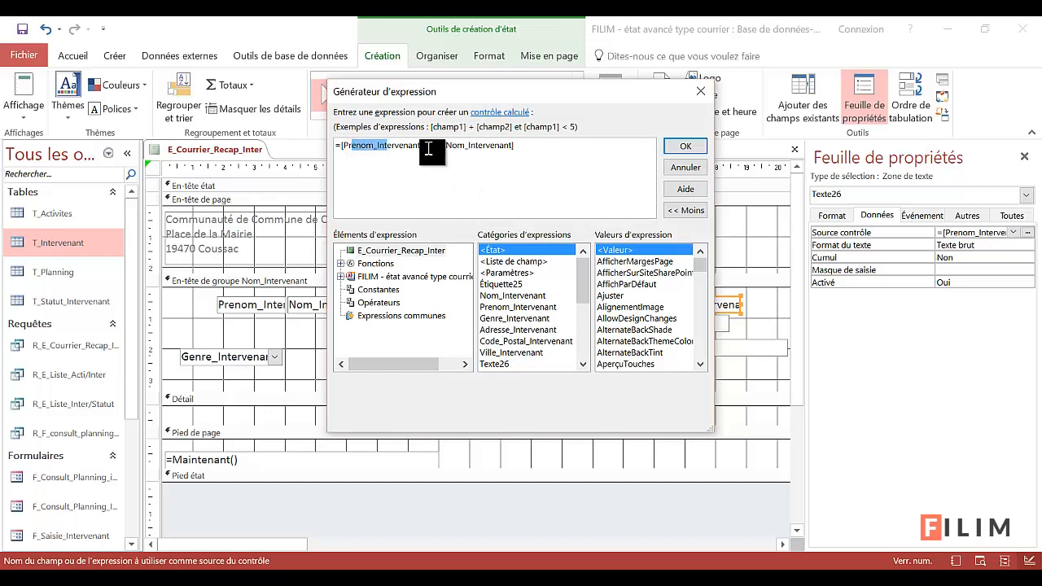
pyautogui.click(435, 145)
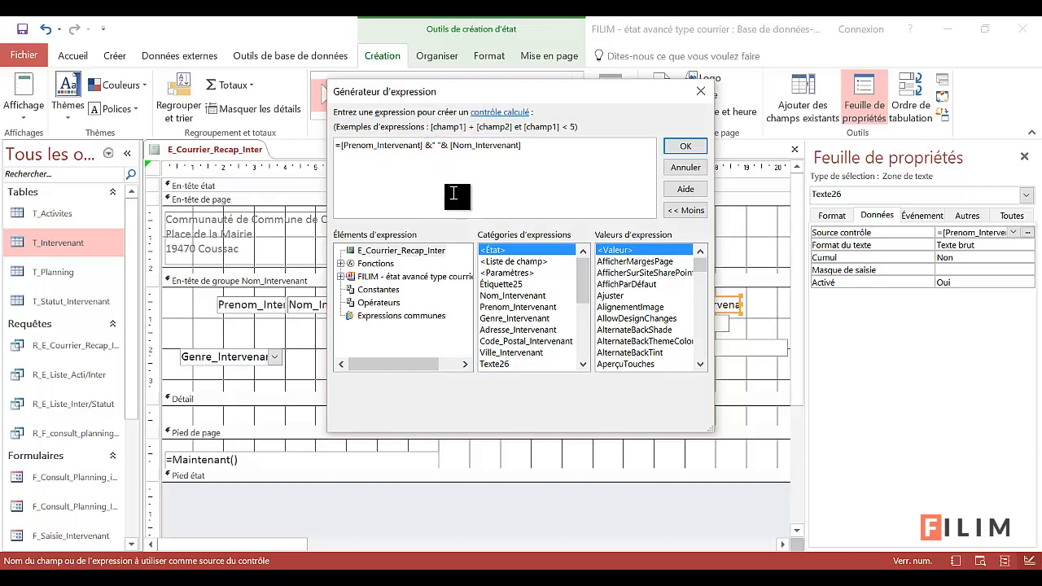
pyautogui.click(463, 147)
pyautogui.click(682, 148)
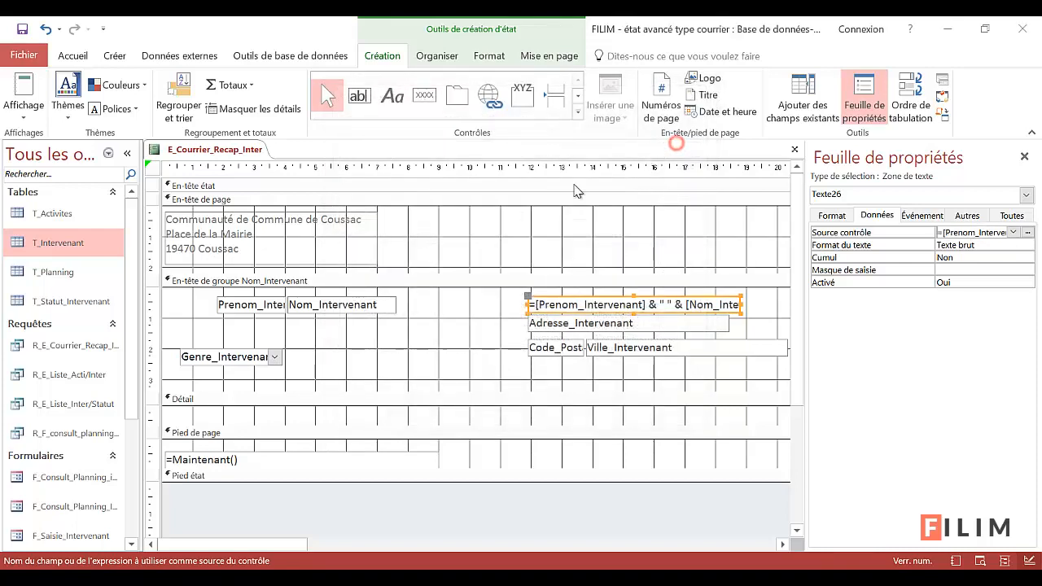
# Check the combined first and last names of the different recipients in report view
pyautogui.click(494, 317)
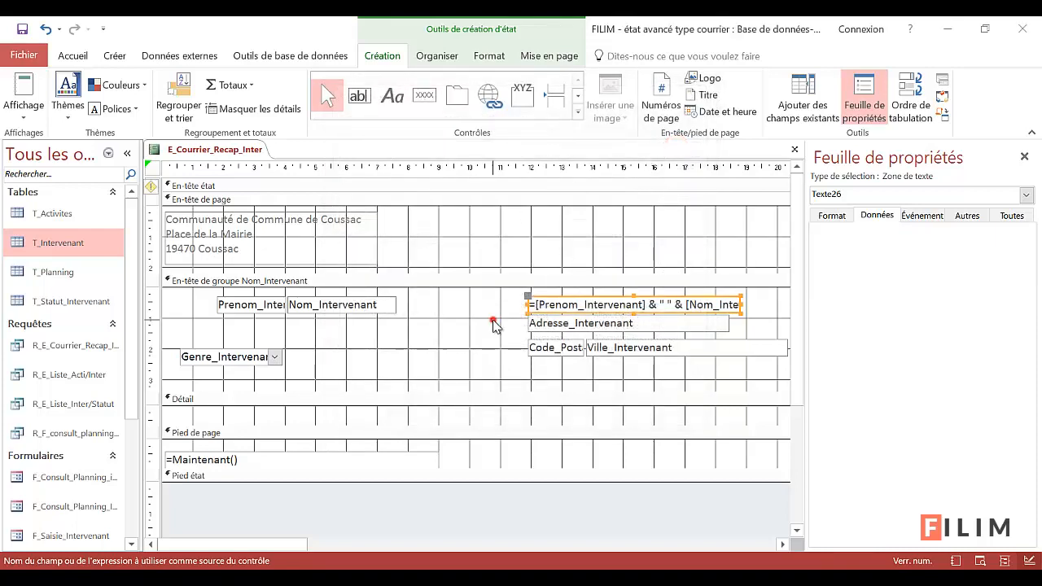
pyautogui.click(24, 104)
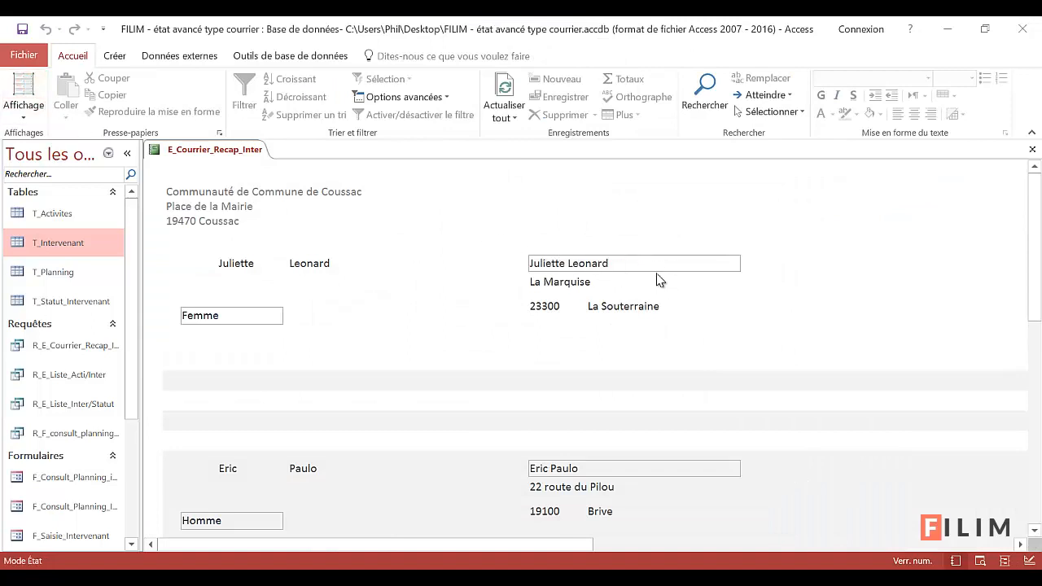
pyautogui.click(551, 469)
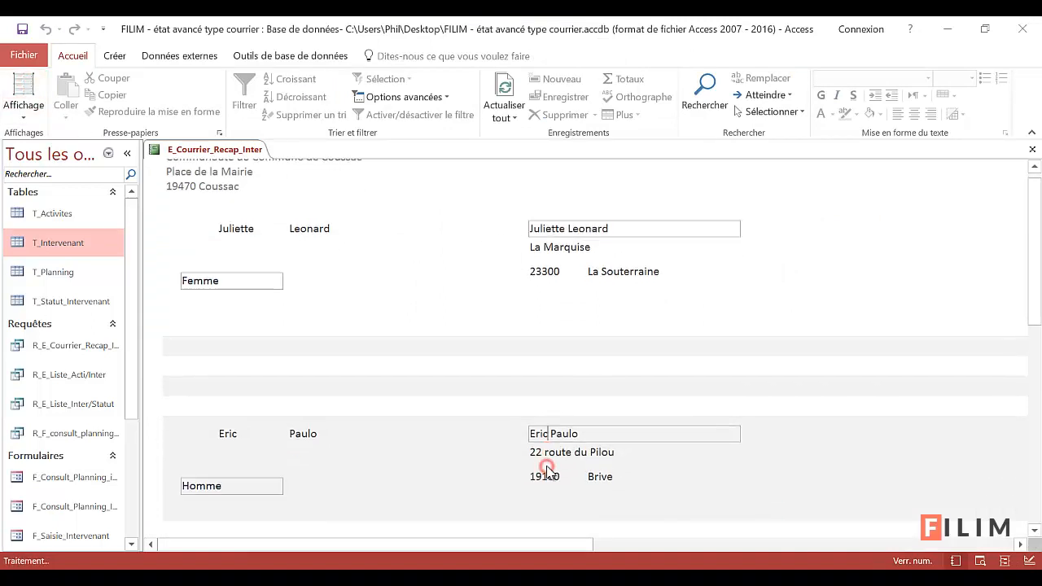
pyautogui.scroll(-1, 560, 456)
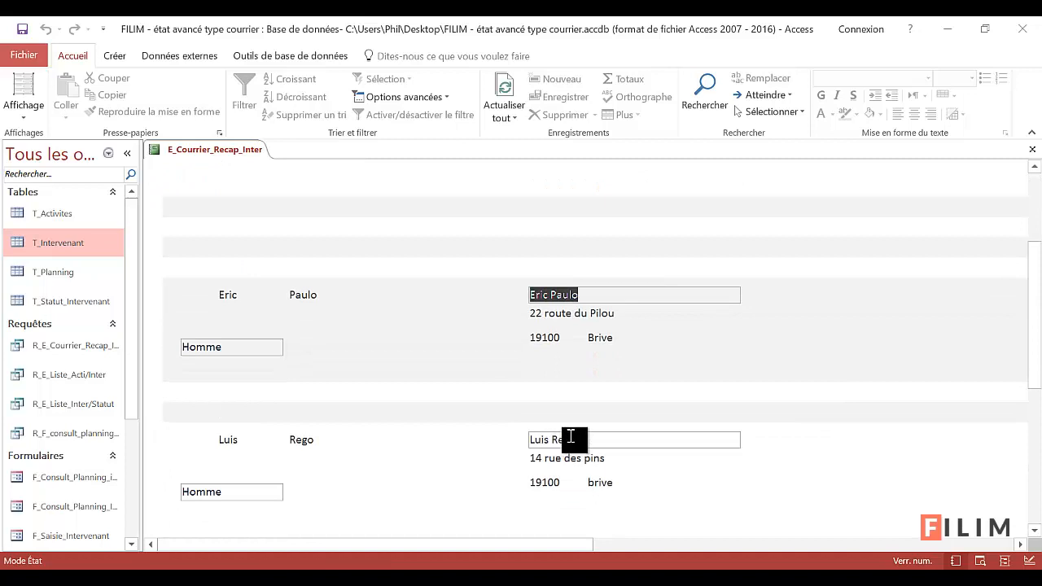
pyautogui.scroll(-2, 573, 439)
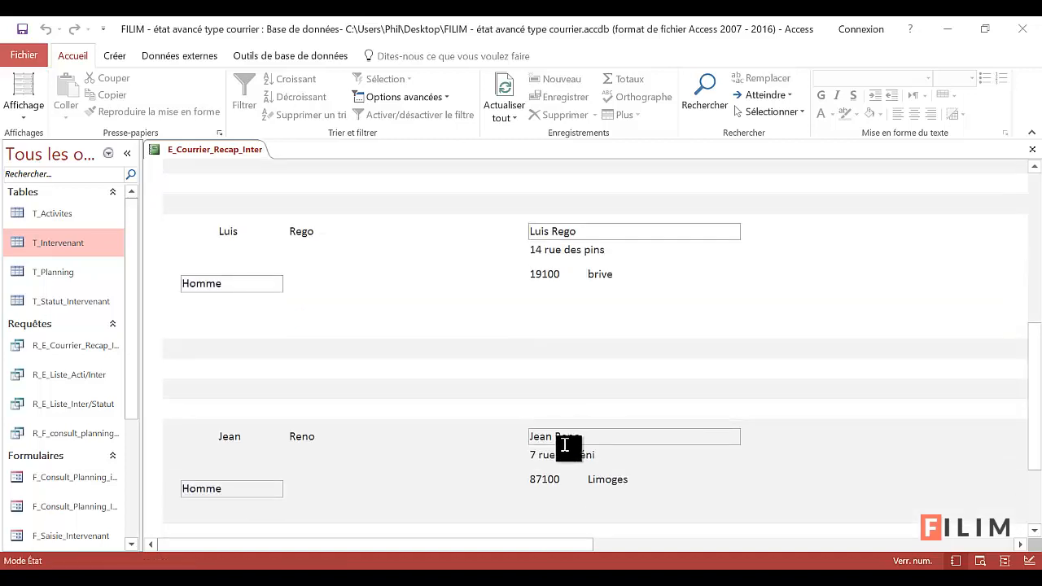
pyautogui.scroll(4, 592, 446)
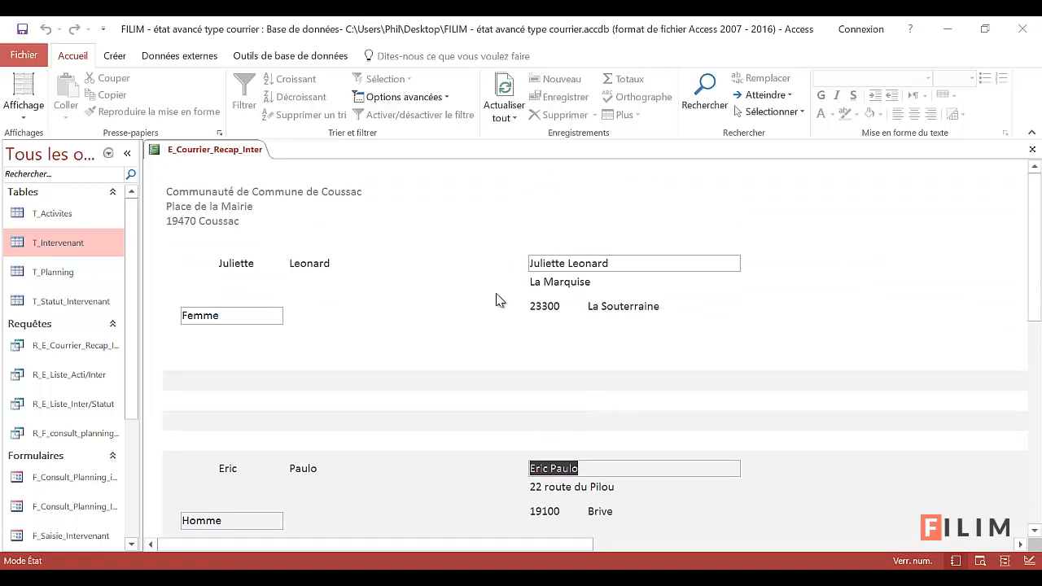
pyautogui.click(233, 264)
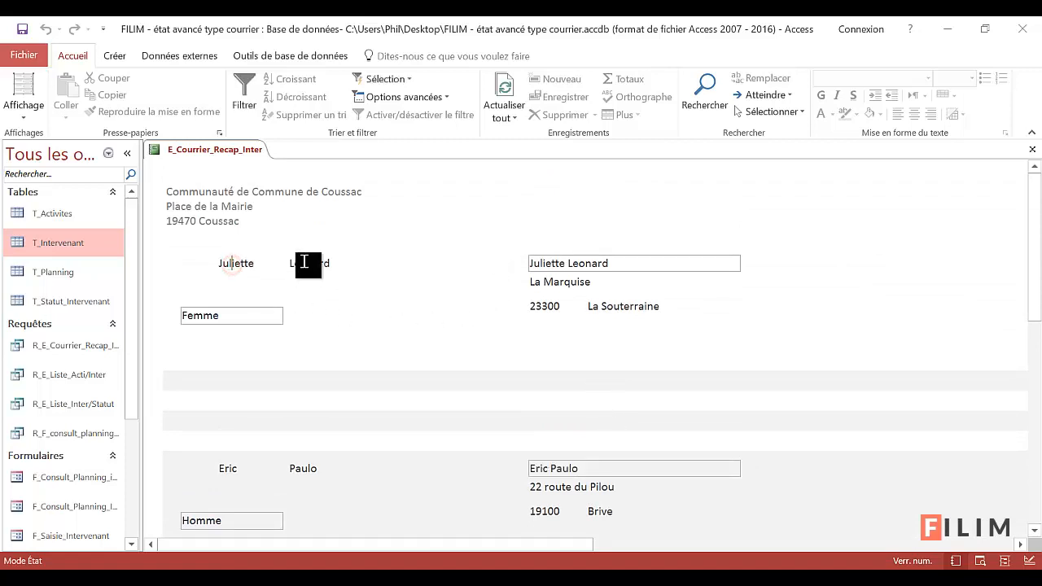
pyautogui.moveTo(306, 263); pyautogui.dragTo(299, 262)
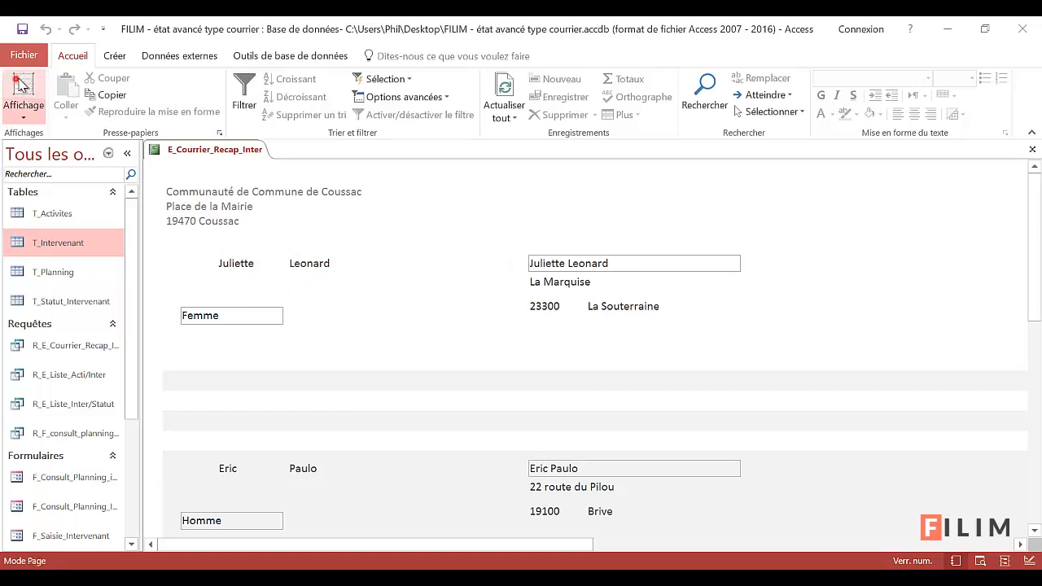
# In design view, set Visible to Non for Prenom_Intervenant, Nom_Intervenant and Genre_Intervenant together, and check the report view
pyautogui.click(25, 101)
pyautogui.click(28, 114)
pyautogui.click(44, 249)
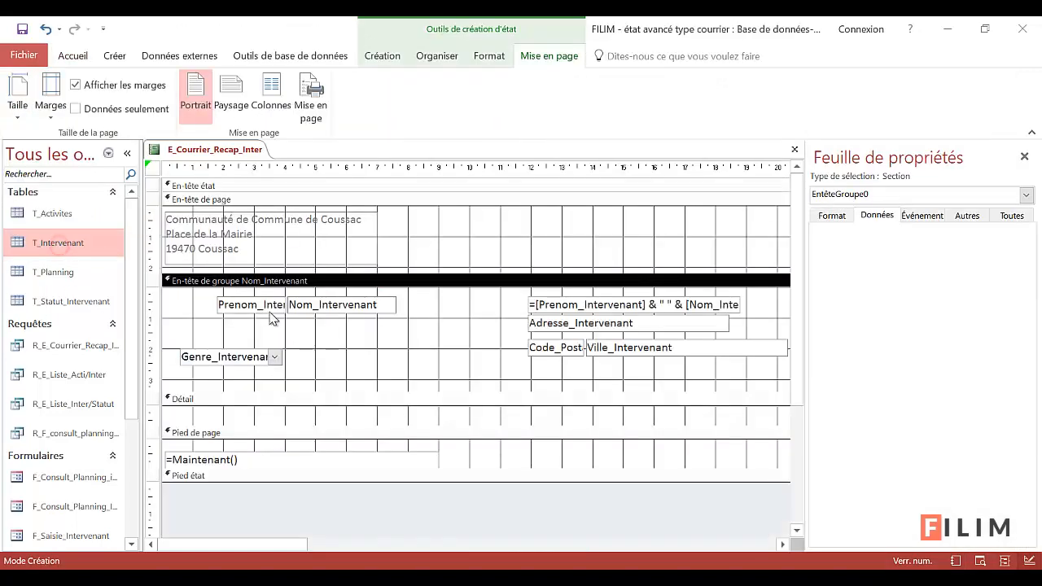
pyautogui.click(265, 311)
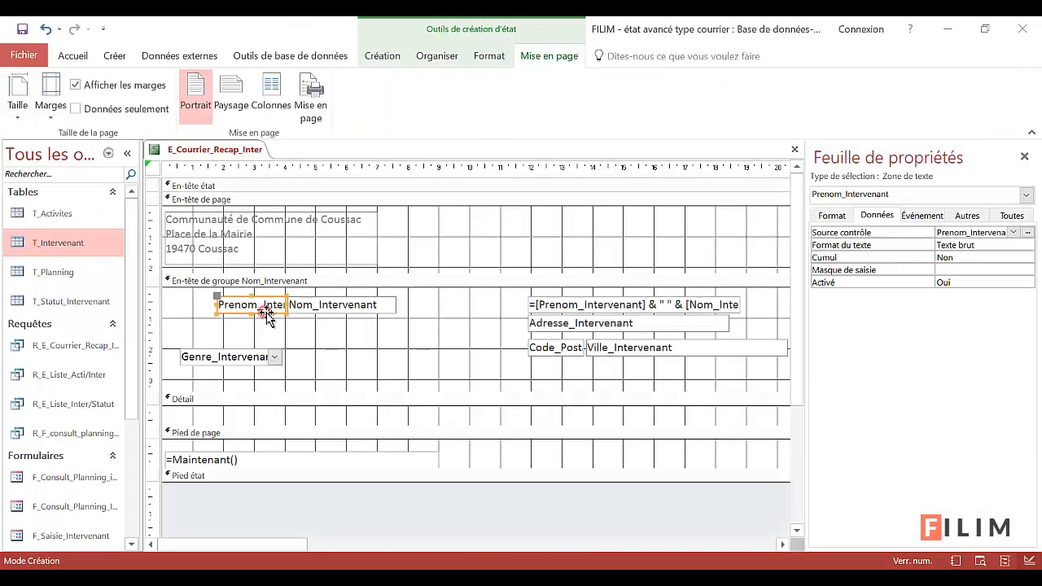
pyautogui.click(822, 217)
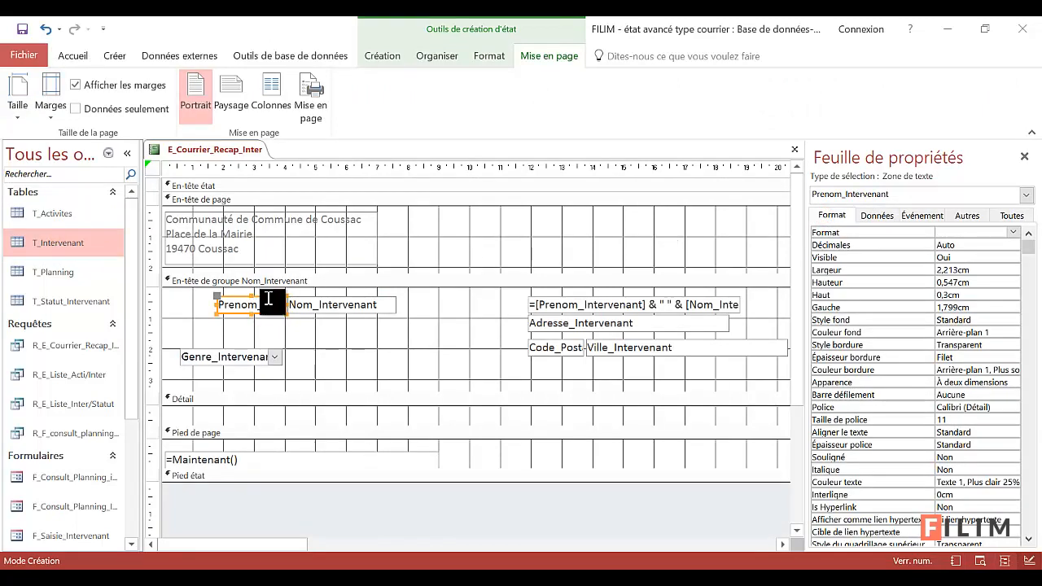
pyautogui.keyDown('shift'); pyautogui.click(314, 308); pyautogui.keyUp('shift')
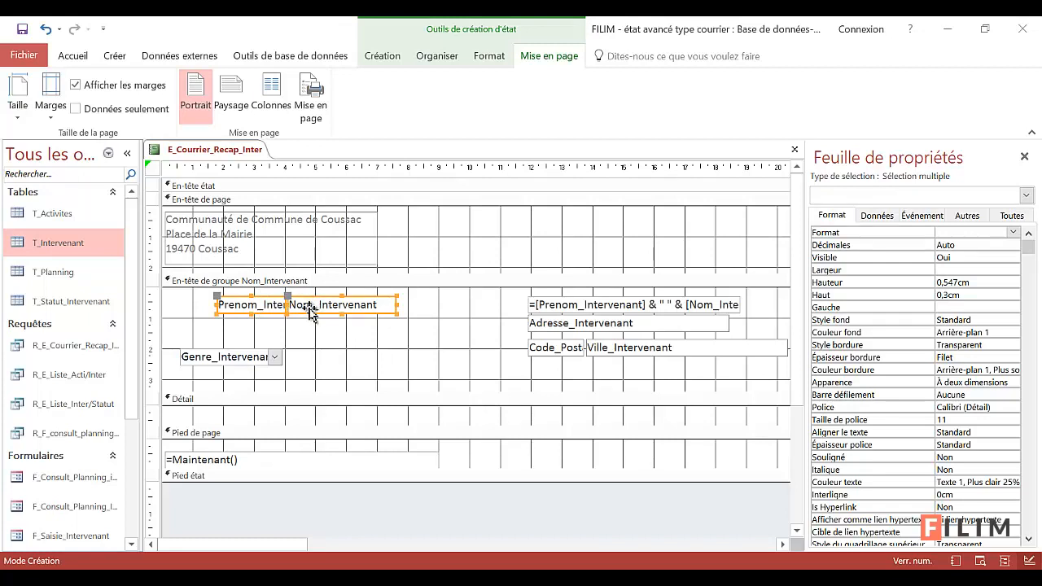
pyautogui.keyDown('shift'); pyautogui.click(236, 364); pyautogui.keyUp('shift')
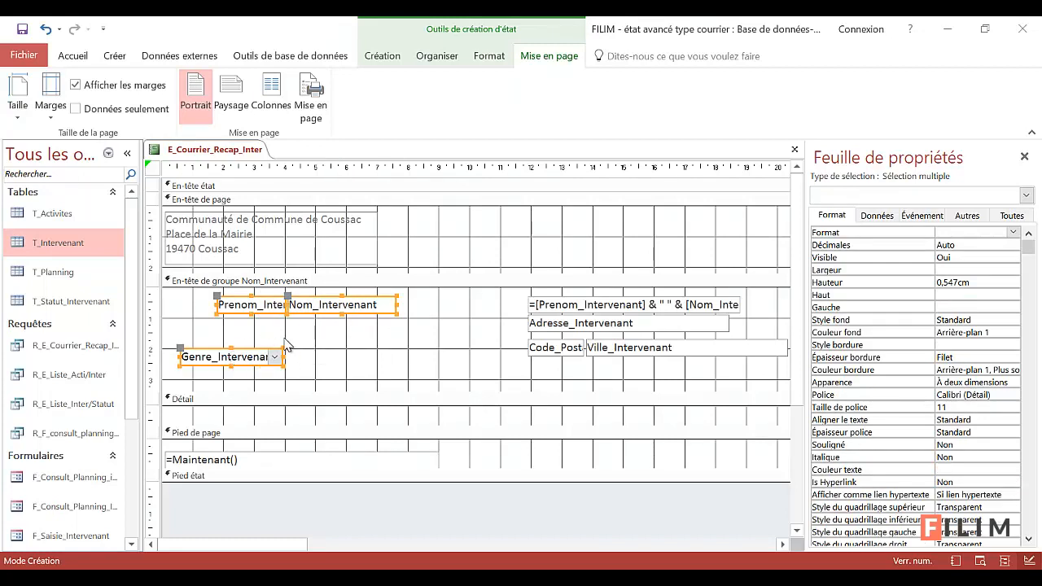
pyautogui.doubleClick(955, 259)
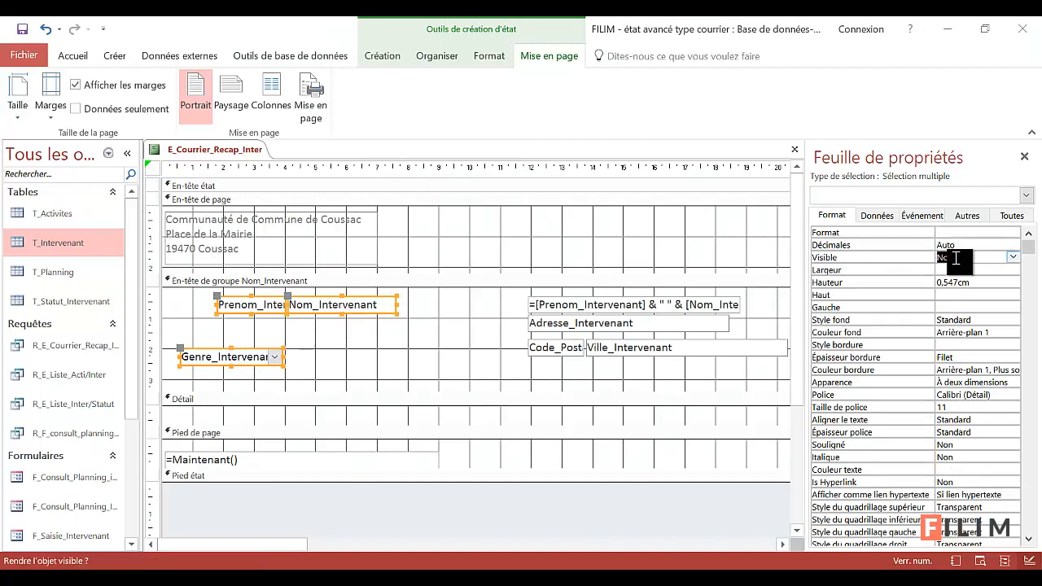
pyautogui.click(376, 350)
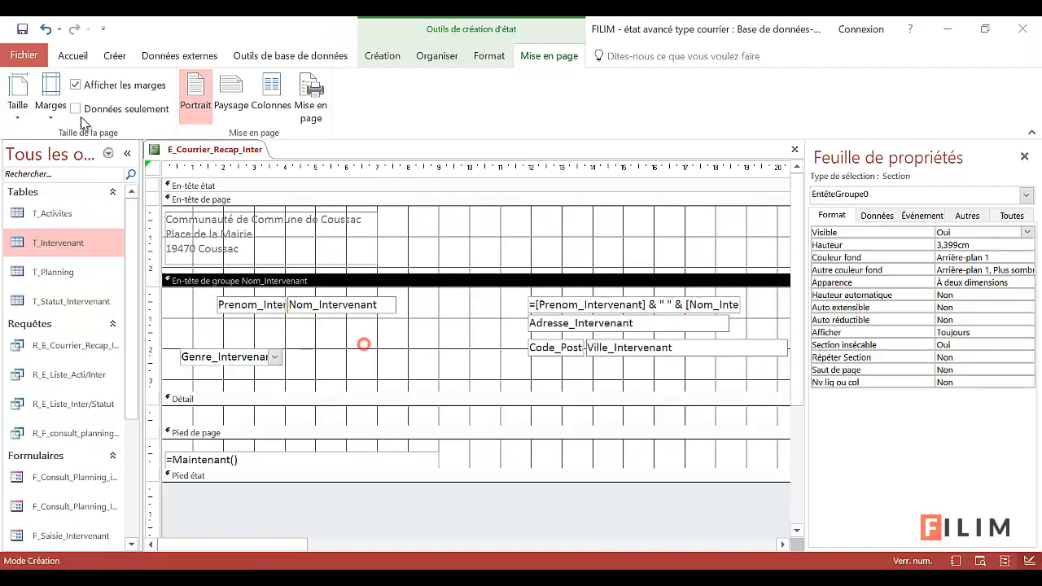
pyautogui.click(87, 62)
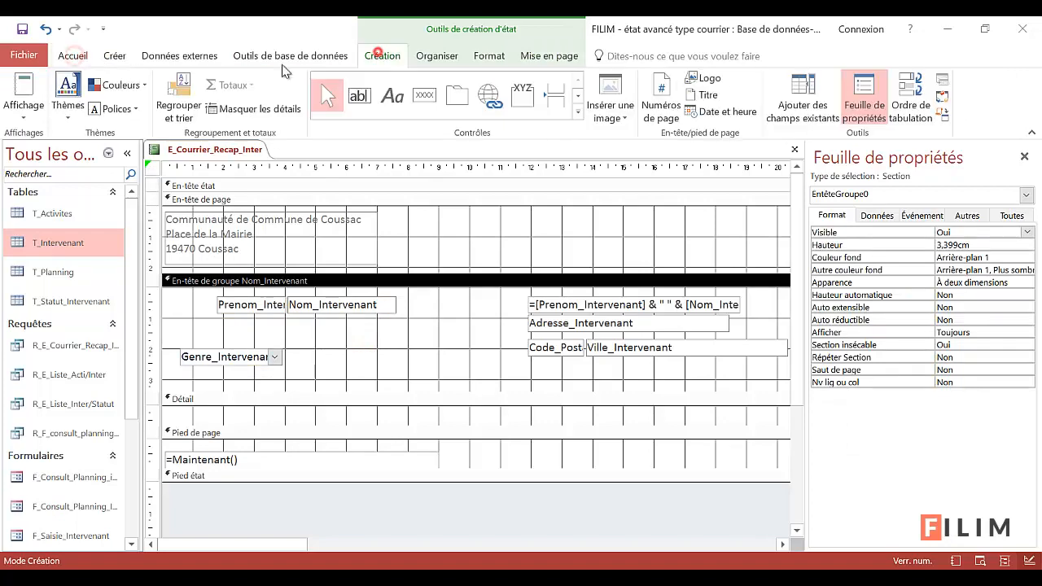
pyautogui.click(29, 94)
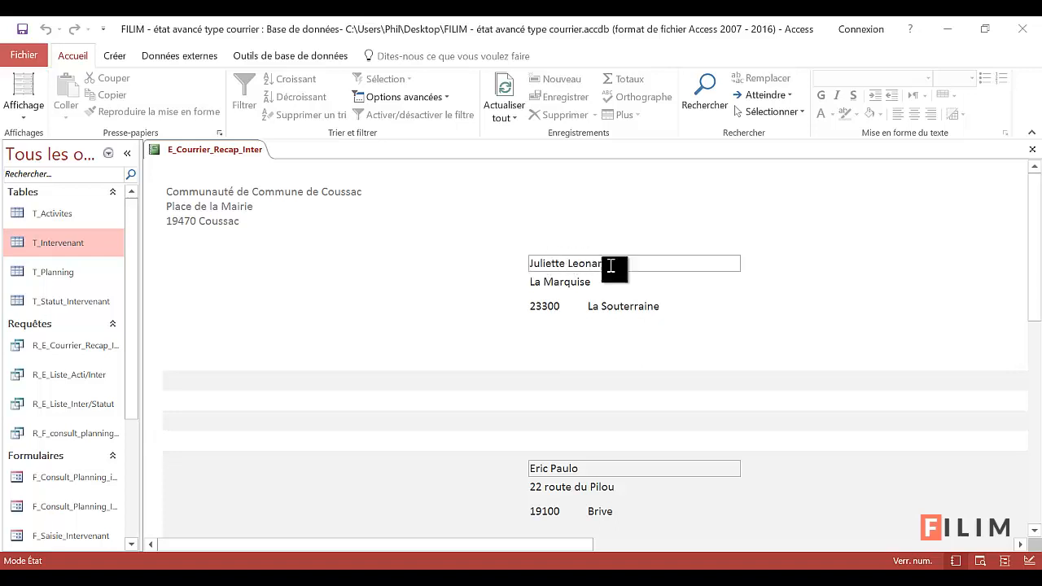
pyautogui.click(37, 113)
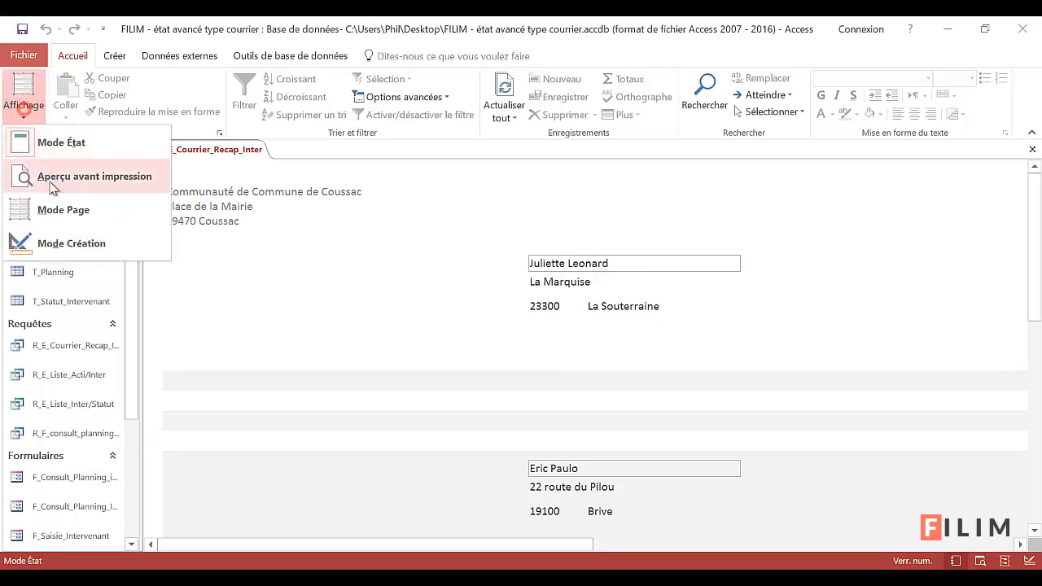
pyautogui.click(62, 145)
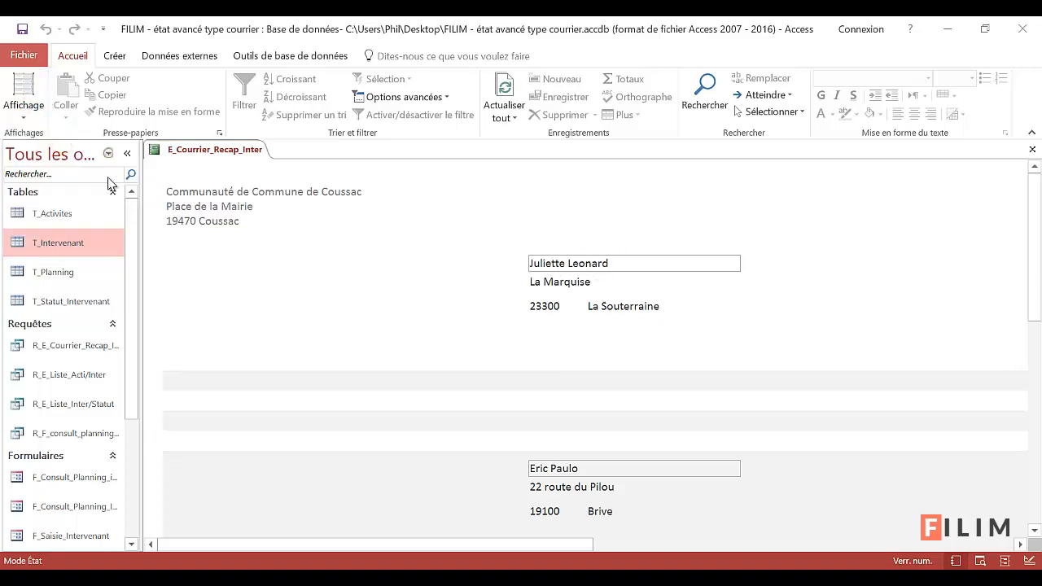
# Set the combined name text box's border style to Transparent in design view and check it in report view
pyautogui.click(24, 113)
pyautogui.click(59, 244)
pyautogui.click(588, 299)
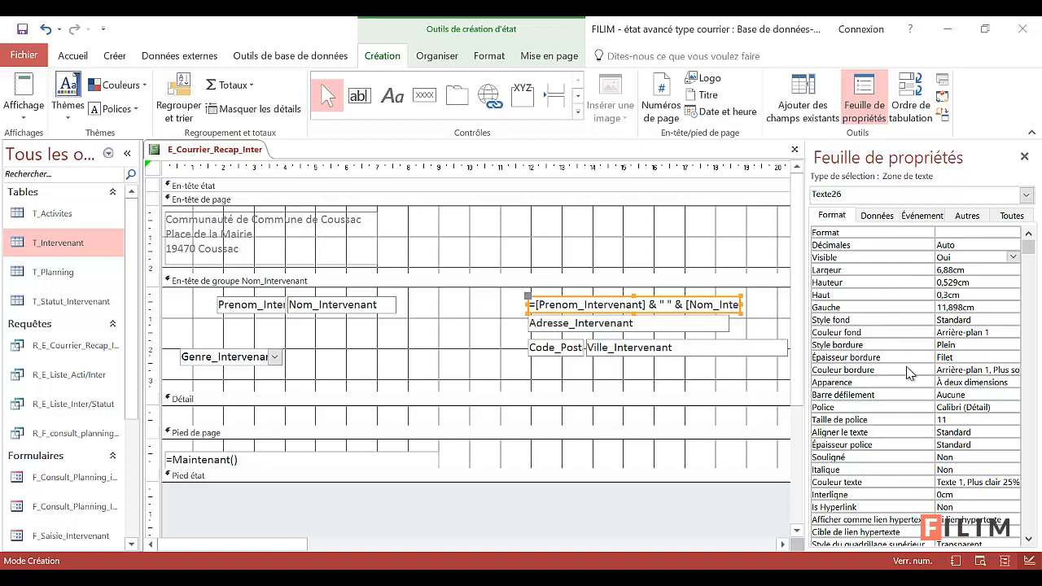
pyautogui.click(977, 358)
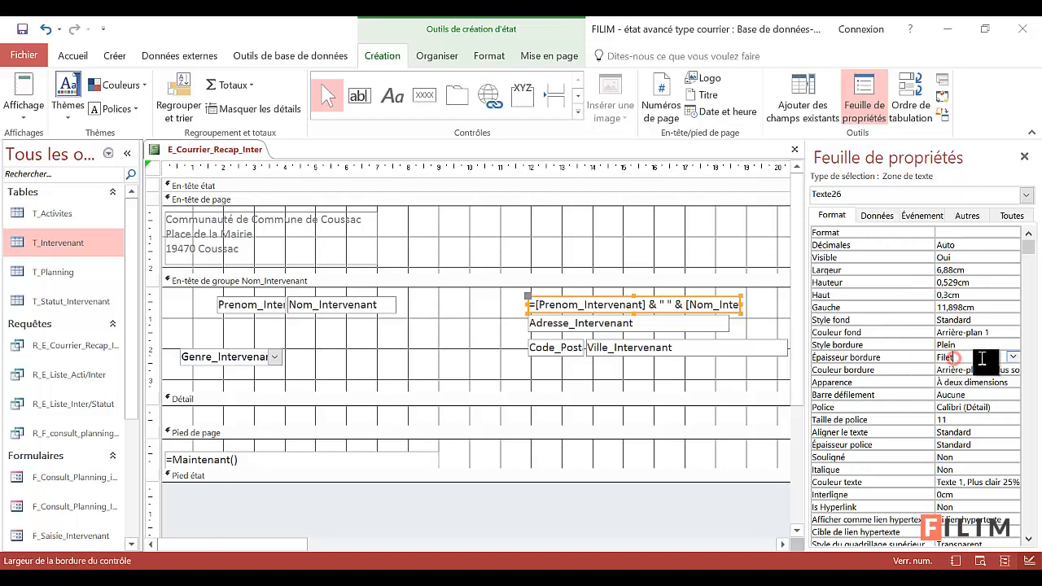
pyautogui.click(1012, 357)
pyautogui.click(1013, 359)
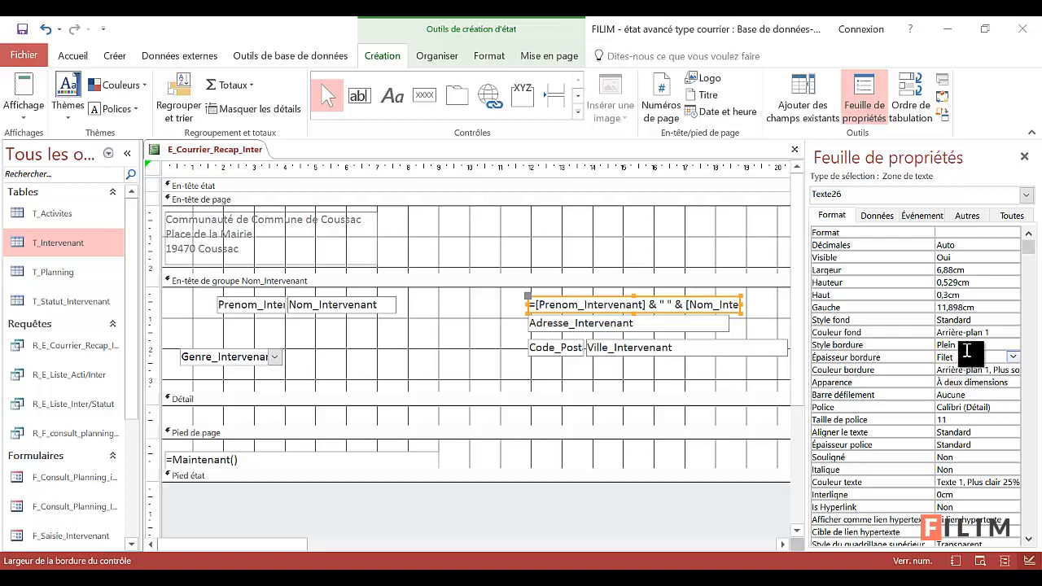
pyautogui.click(964, 345)
pyautogui.click(1012, 345)
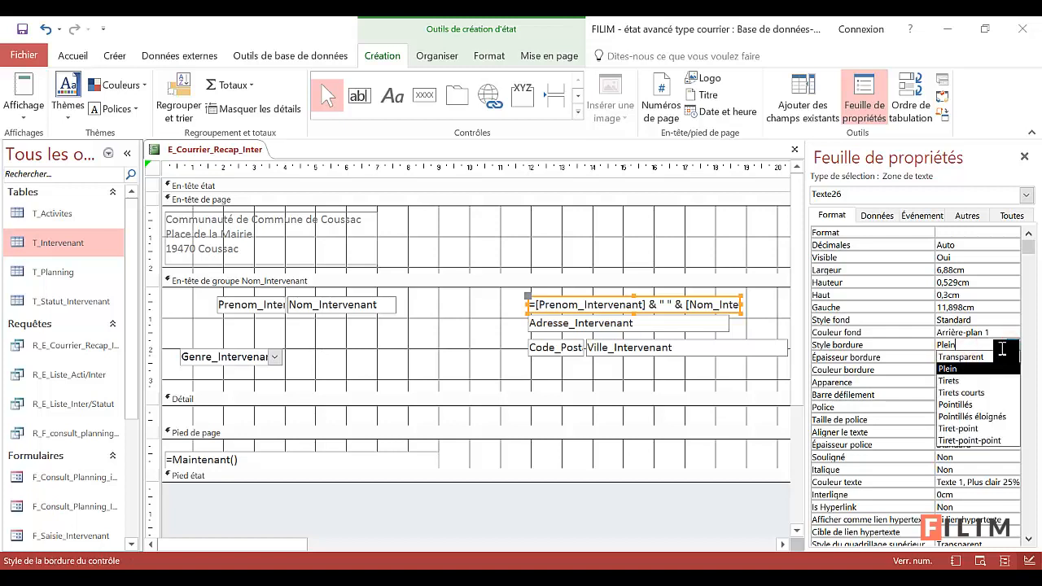
pyautogui.click(968, 357)
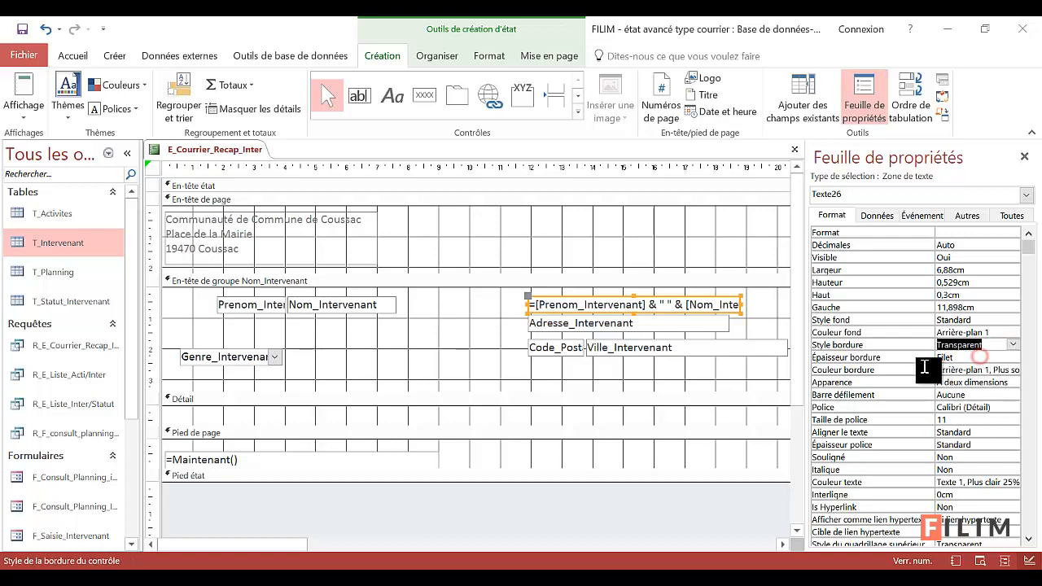
pyautogui.click(447, 281)
pyautogui.click(29, 97)
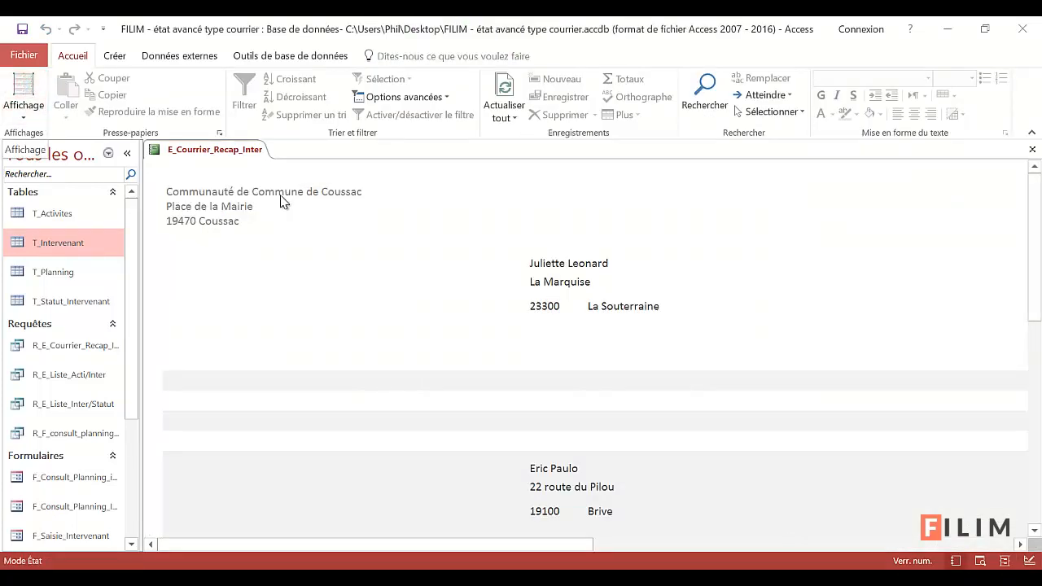
# In design view, move Ville_Intervenant closer to the postal code, about 13.2 cm from the left edge, and check it in report view
pyautogui.click(563, 307)
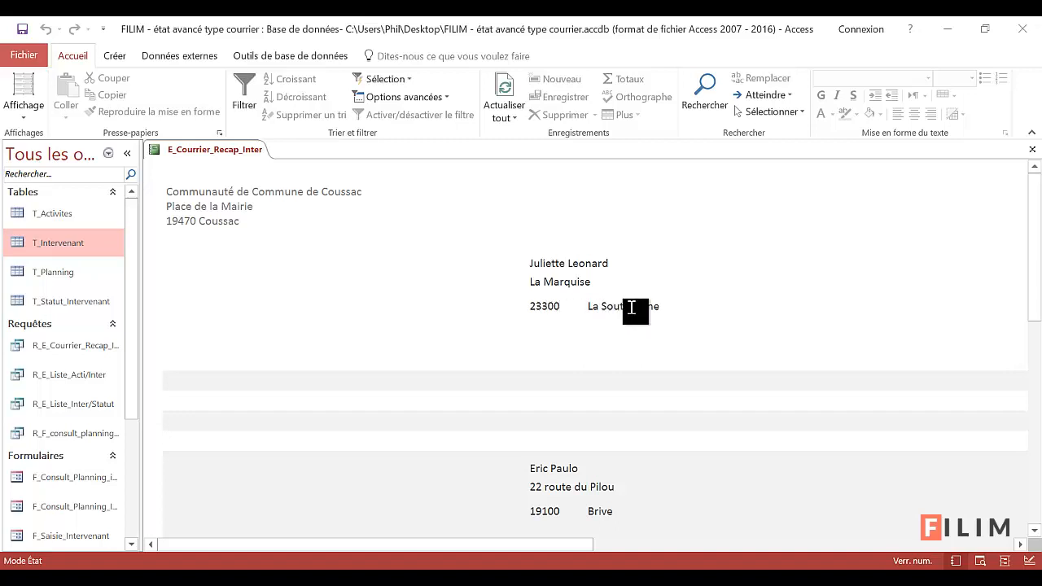
pyautogui.click(23, 104)
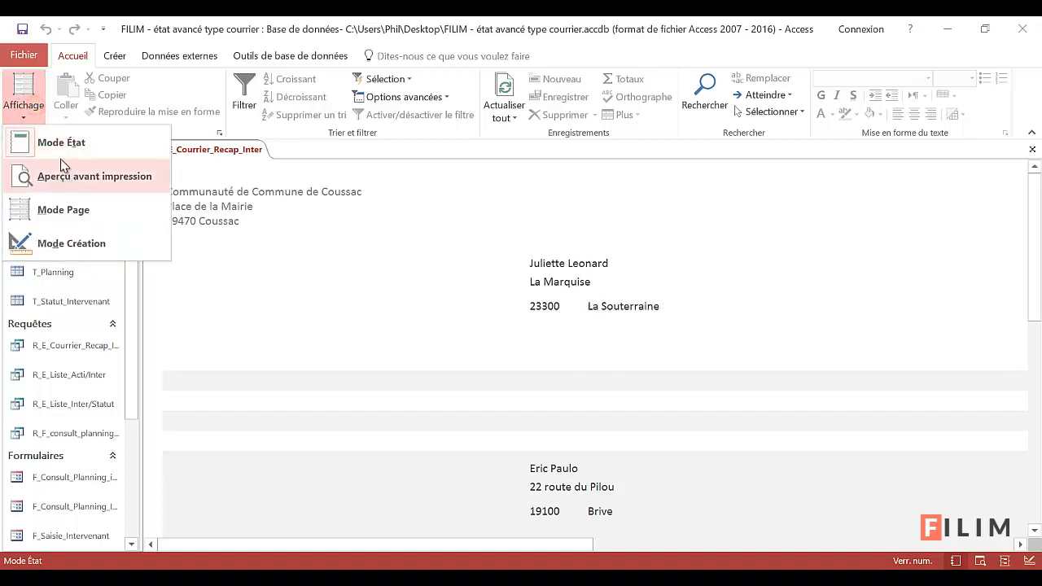
pyautogui.click(72, 243)
pyautogui.click(576, 356)
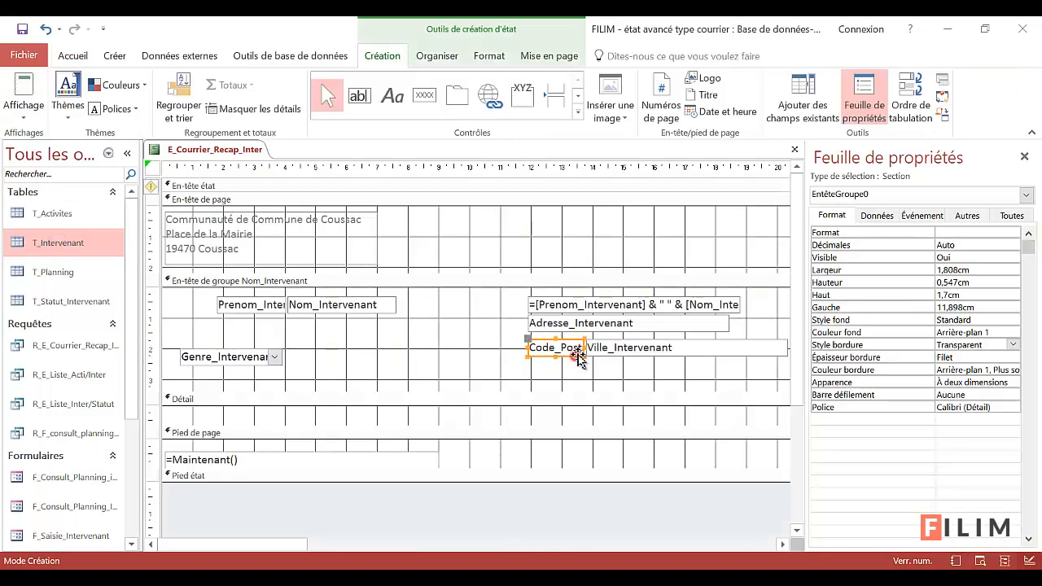
pyautogui.click(570, 347)
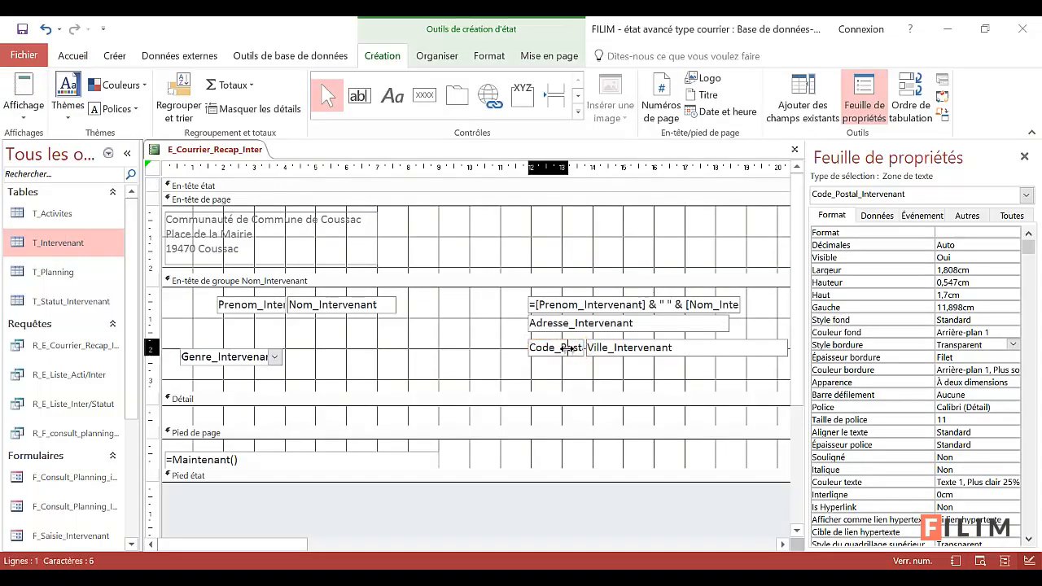
pyautogui.click(610, 351)
pyautogui.moveTo(566, 350); pyautogui.dragTo(591, 361)
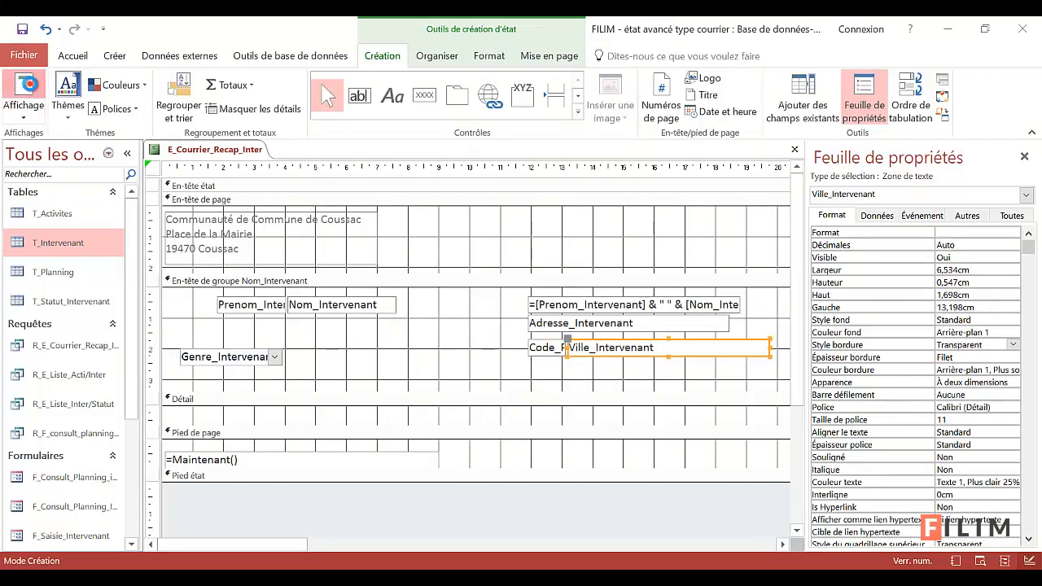
pyautogui.click(31, 89)
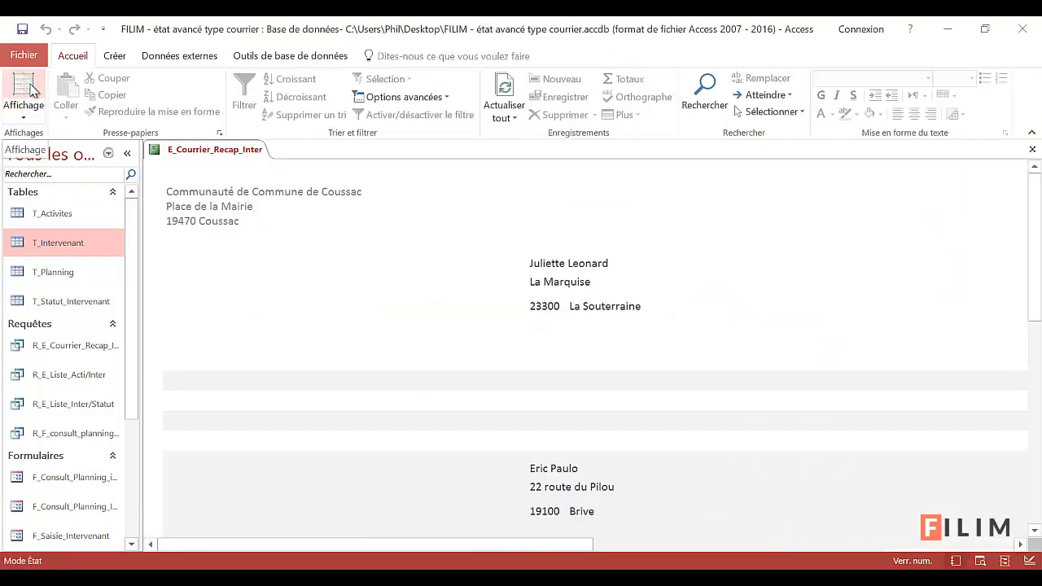
# Return the report to design view and select the Nom_Intervenant group header section
pyautogui.click(31, 86)
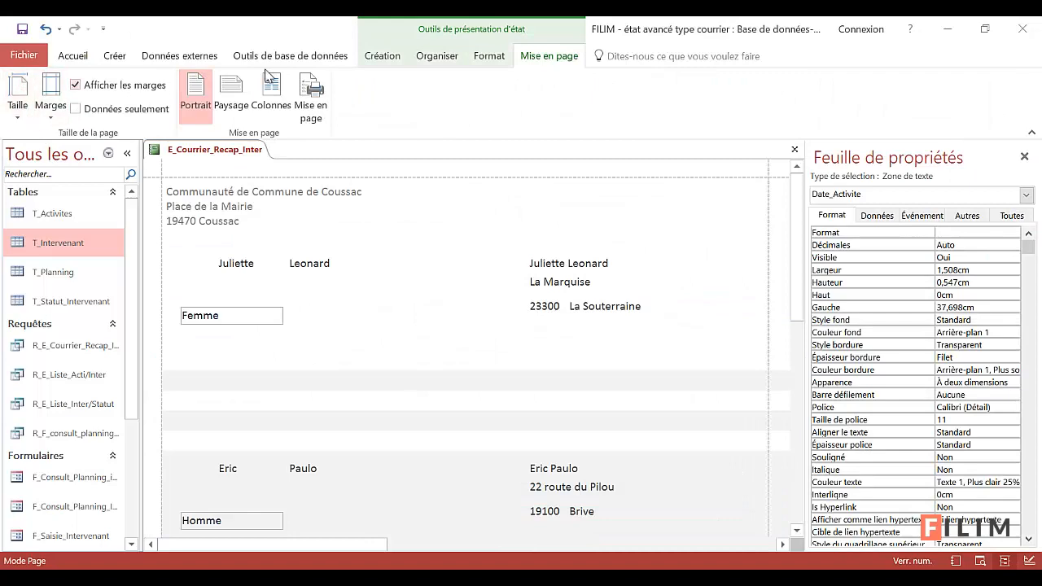
pyautogui.click(389, 57)
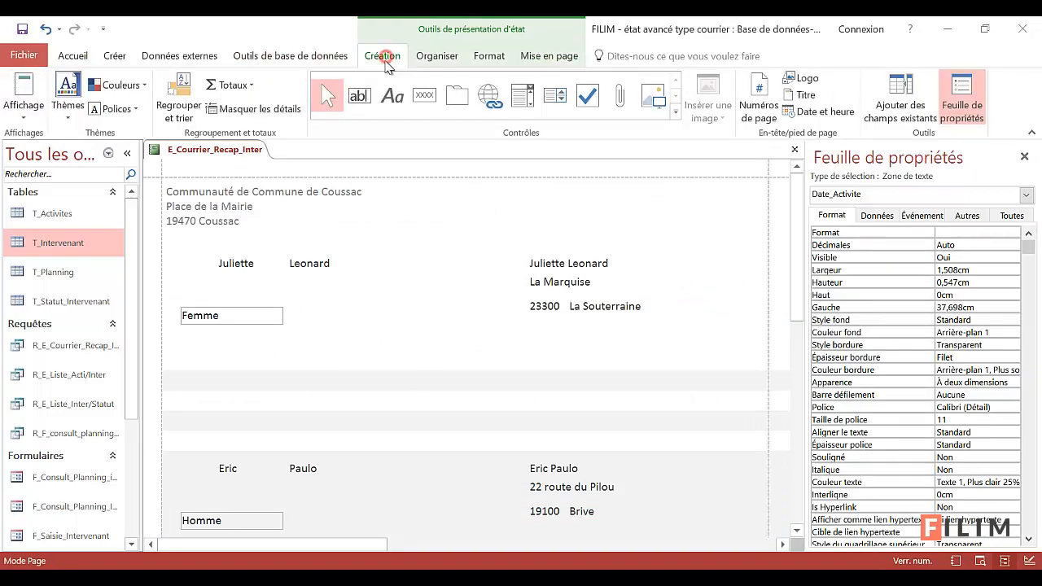
pyautogui.click(23, 106)
pyautogui.click(72, 236)
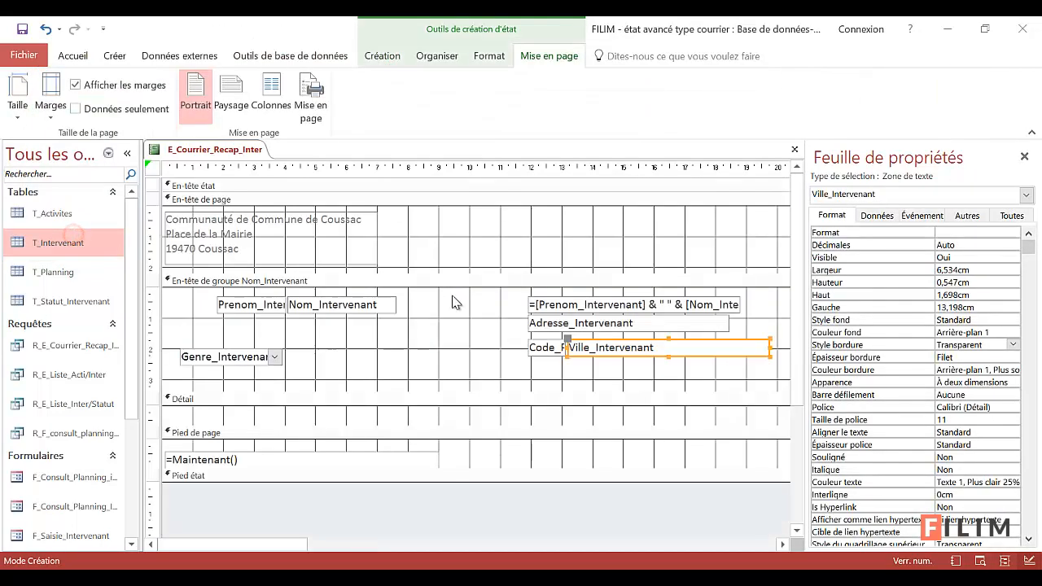
pyautogui.click(588, 369)
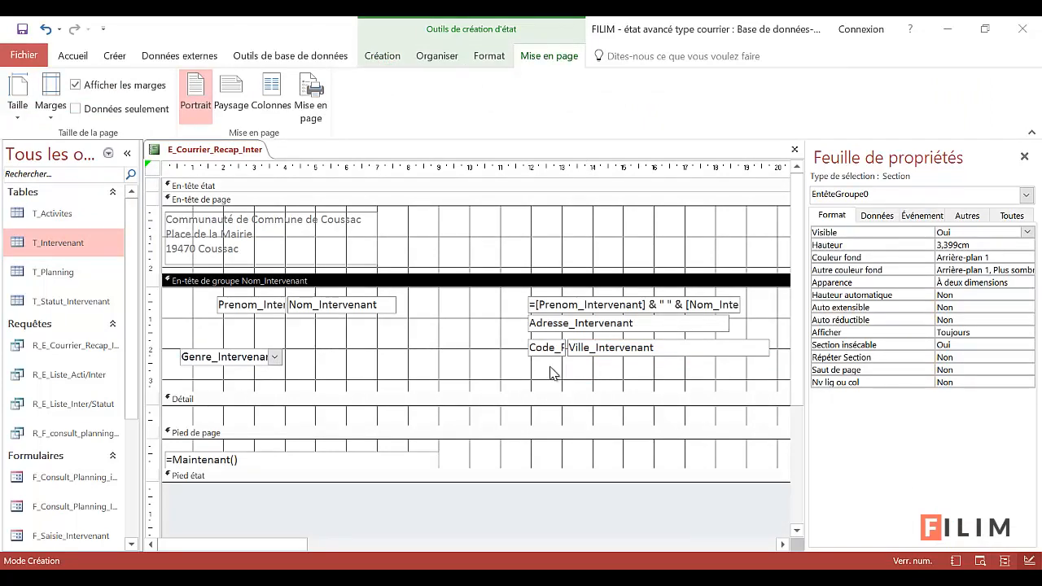
# Move Code_Postal_Intervenant and Ville_Intervenant together below the name fields, placing Ville_Intervenant about 3.5 cm from the left and 1.2 cm down
pyautogui.click(551, 350)
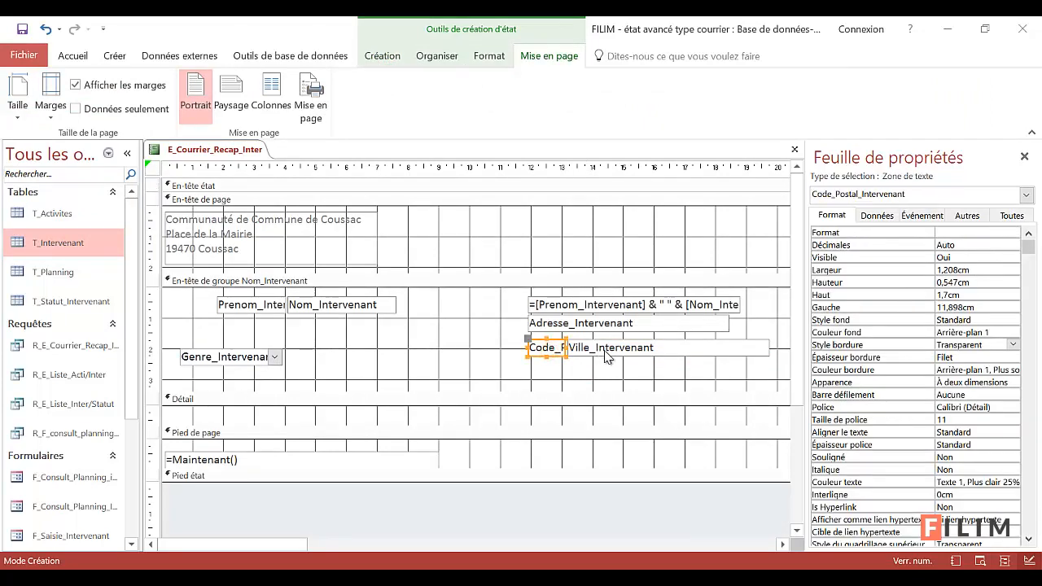
pyautogui.keyDown('shift'); pyautogui.click(607, 354); pyautogui.keyUp('shift')
pyautogui.moveTo(609, 350); pyautogui.dragTo(321, 342)
pyautogui.click(544, 350)
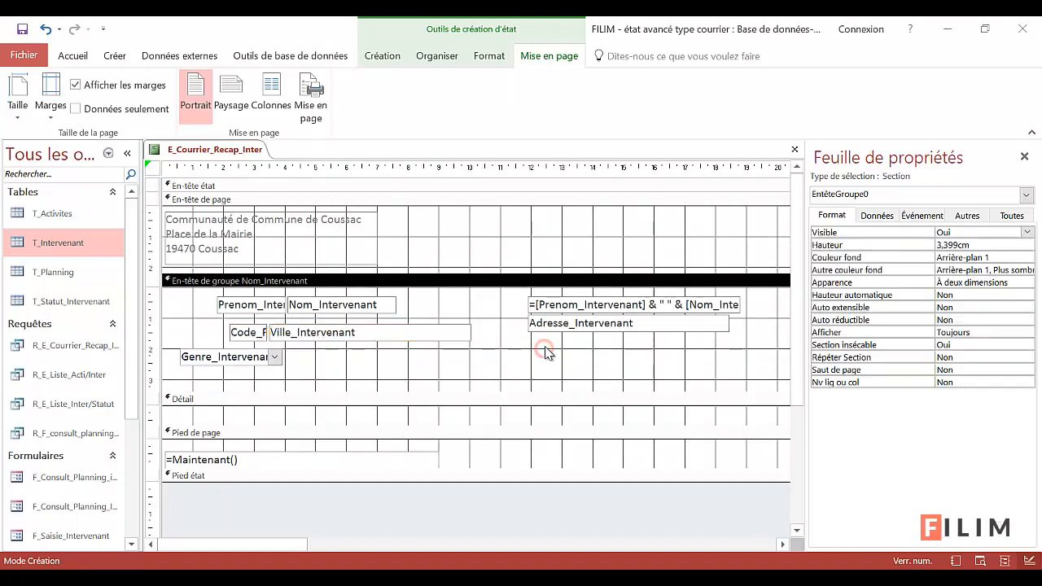
# Add a text box under Adresse_Intervenant, about 12 cm from the left and 1.8 cm down, and delete its attached label
pyautogui.click(387, 57)
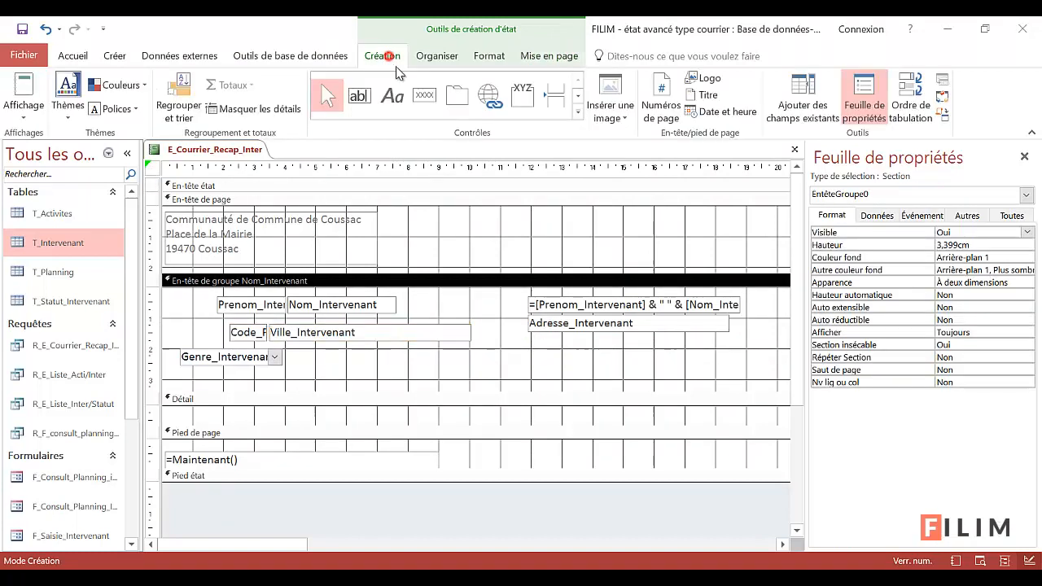
pyautogui.click(353, 106)
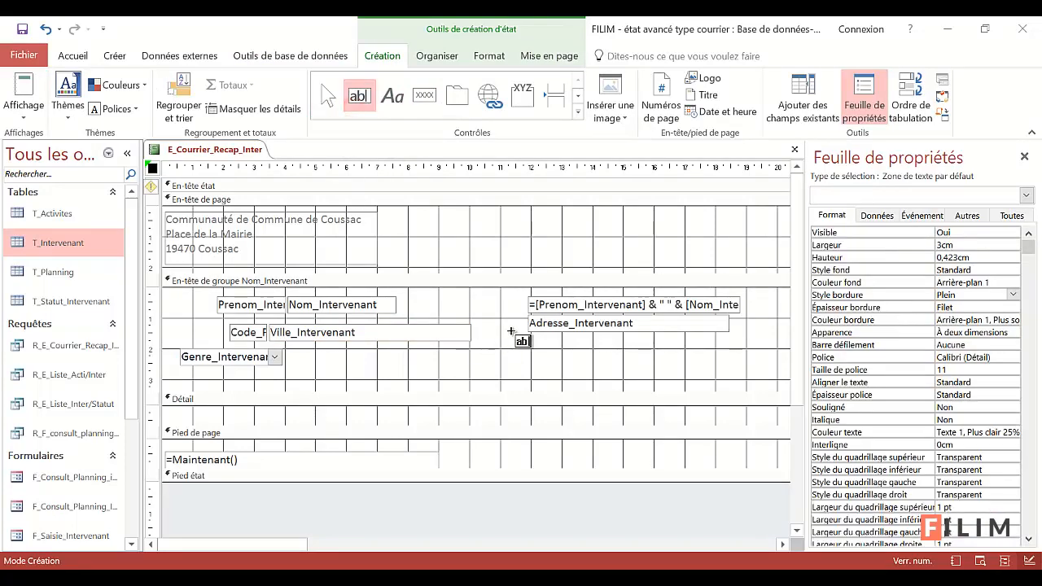
pyautogui.click(530, 342)
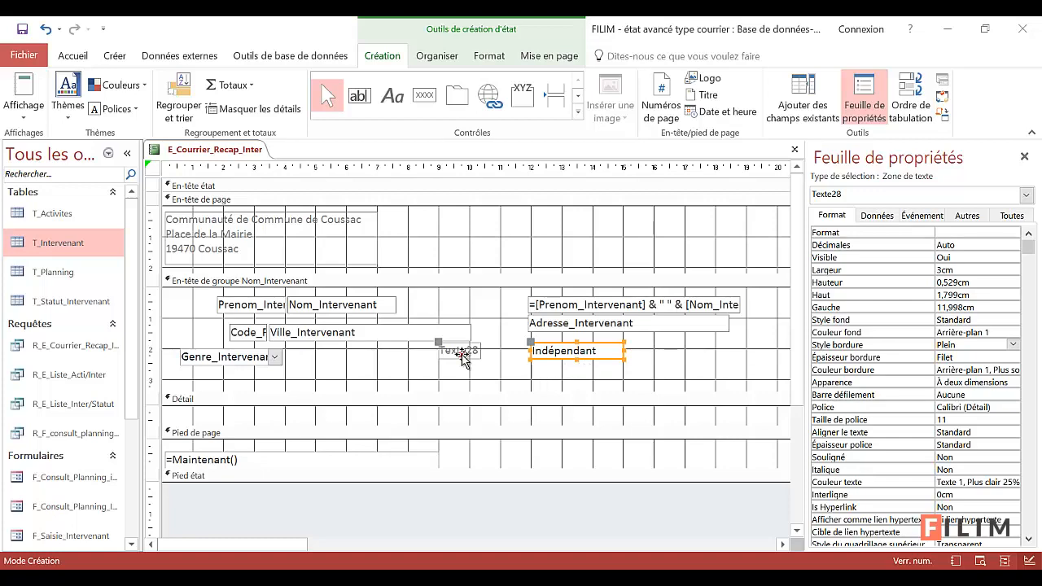
pyautogui.click(462, 357)
pyautogui.press('Delete')
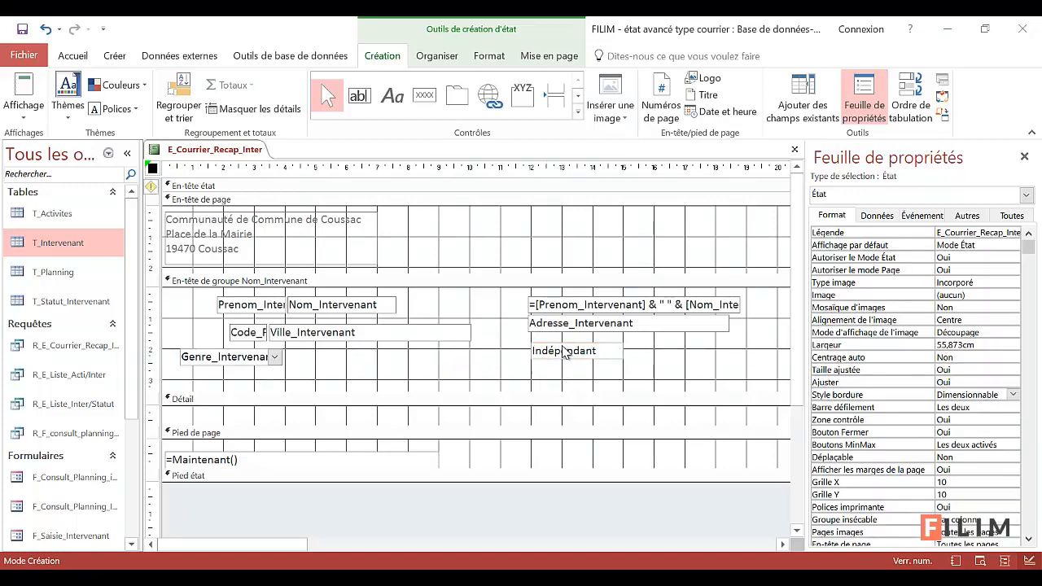
# Set the new text box's control source to =[Code_Postal_Intervenant] & " " & [Ville_Intervenant] with the expression builder
pyautogui.click(564, 346)
pyautogui.click(876, 214)
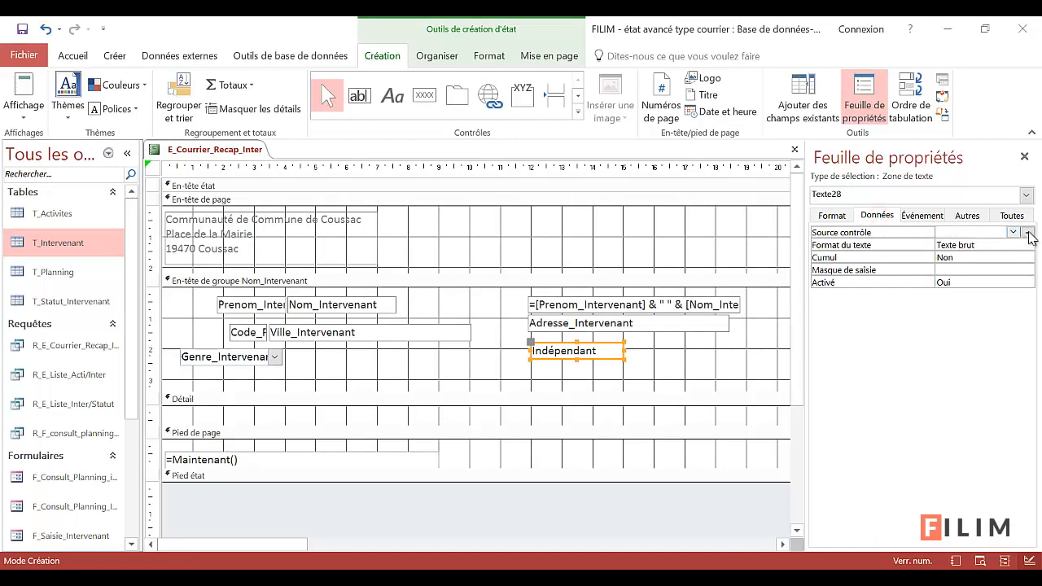
pyautogui.click(1028, 232)
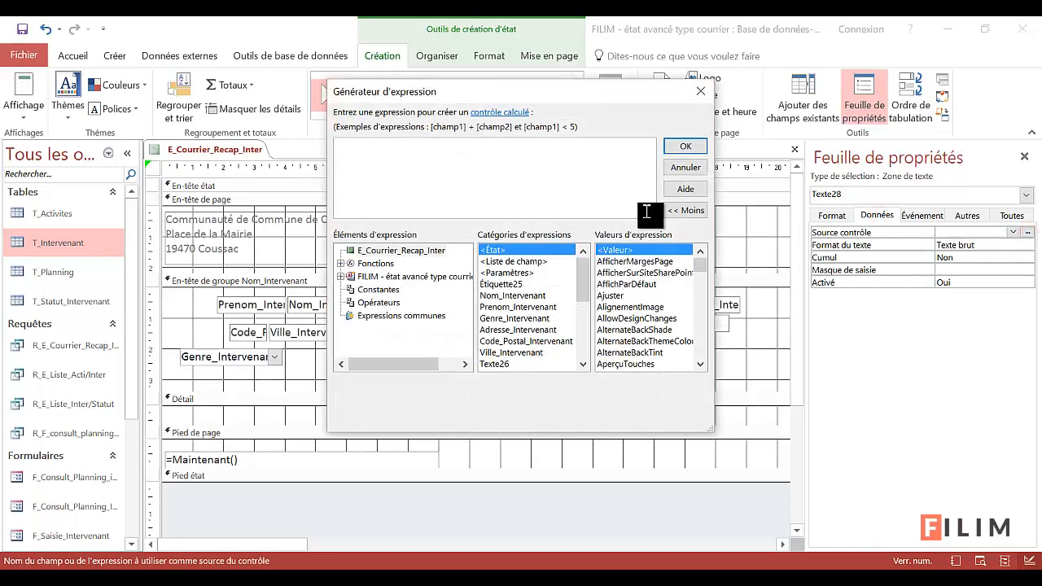
pyautogui.moveTo(582, 274); pyautogui.dragTo(574, 304)
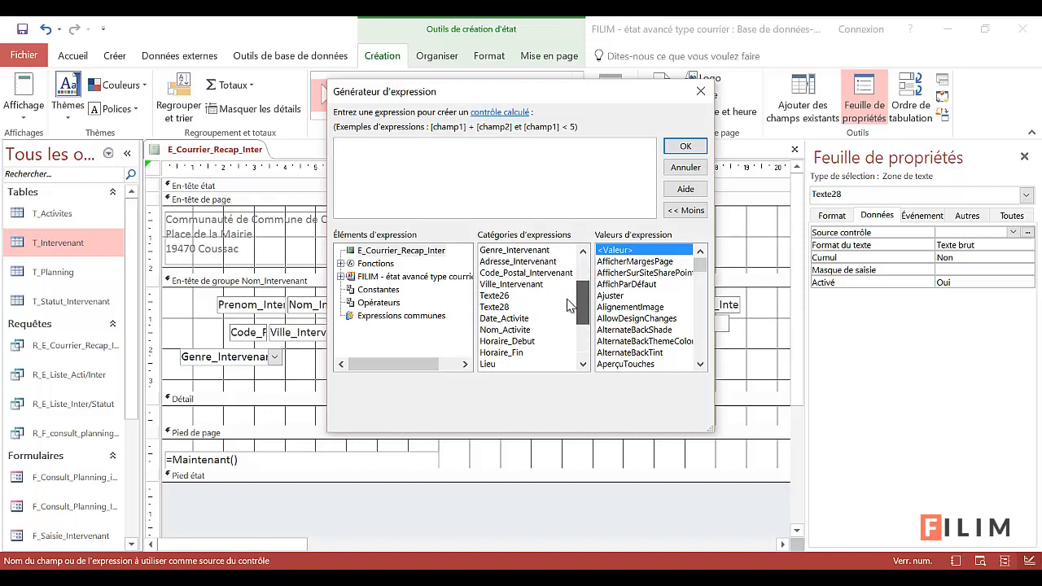
pyautogui.doubleClick(525, 275)
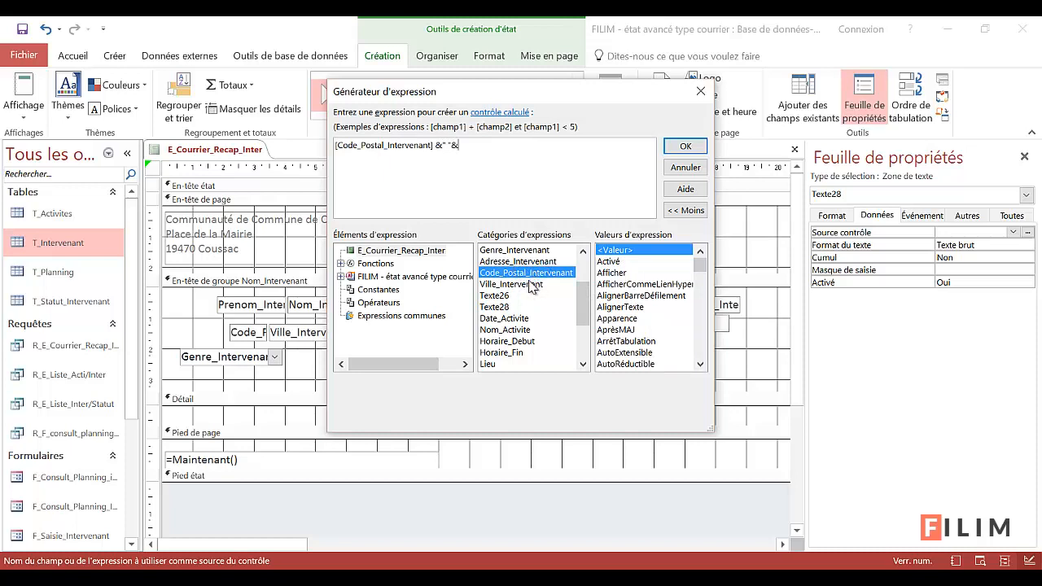
pyautogui.doubleClick(530, 285)
pyautogui.click(682, 147)
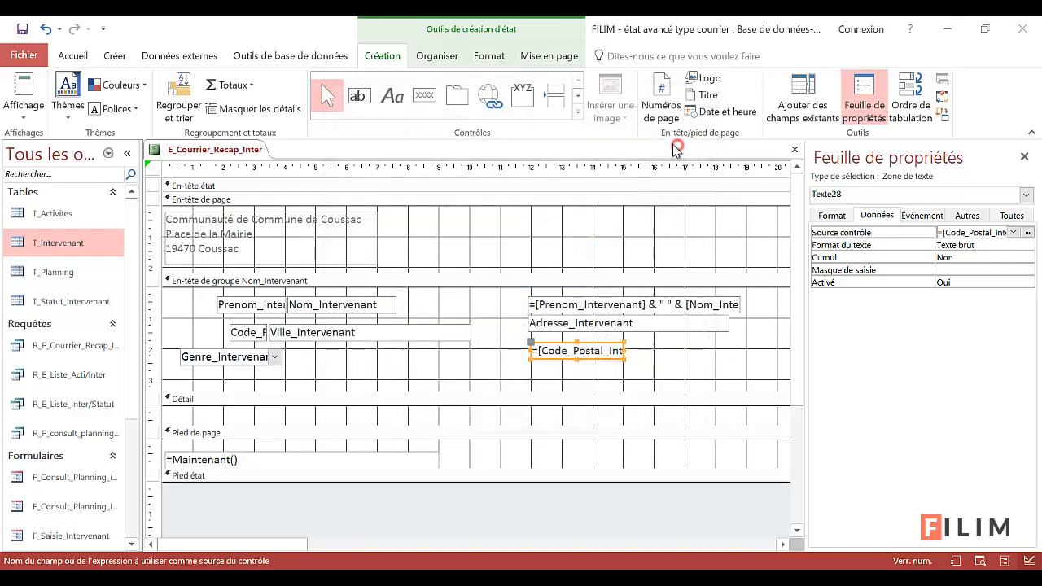
# Widen the combined postal code and city text box to about 8.1 cm and check it in report view
pyautogui.moveTo(625, 351); pyautogui.dragTo(782, 350)
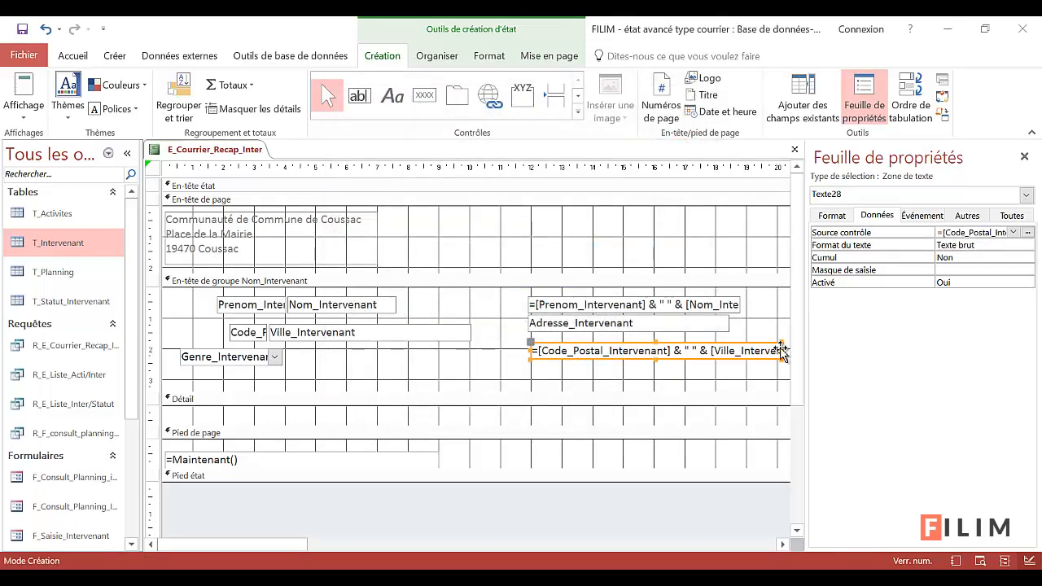
pyautogui.click(27, 92)
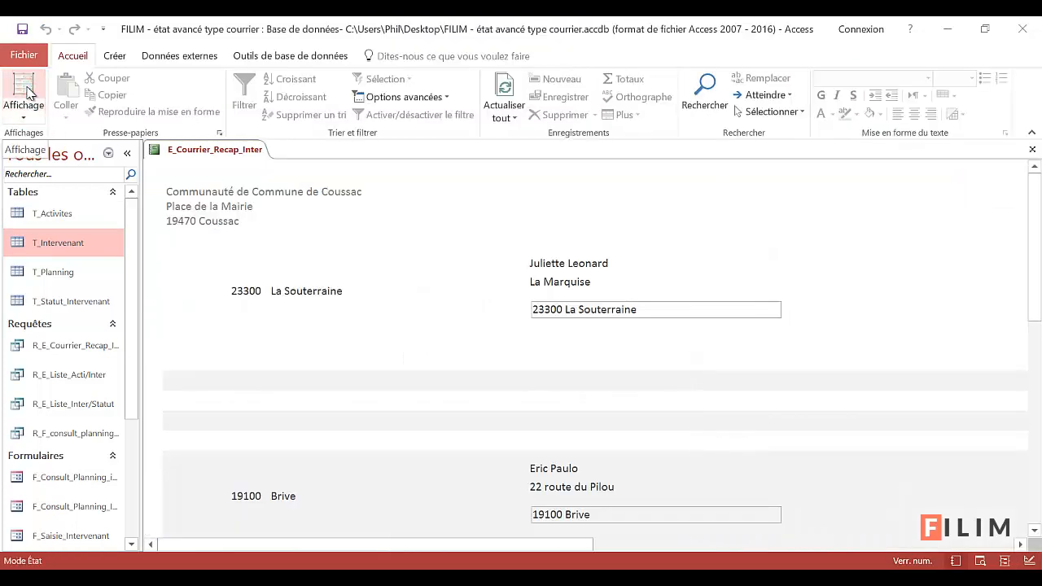
pyautogui.click(24, 112)
pyautogui.click(41, 239)
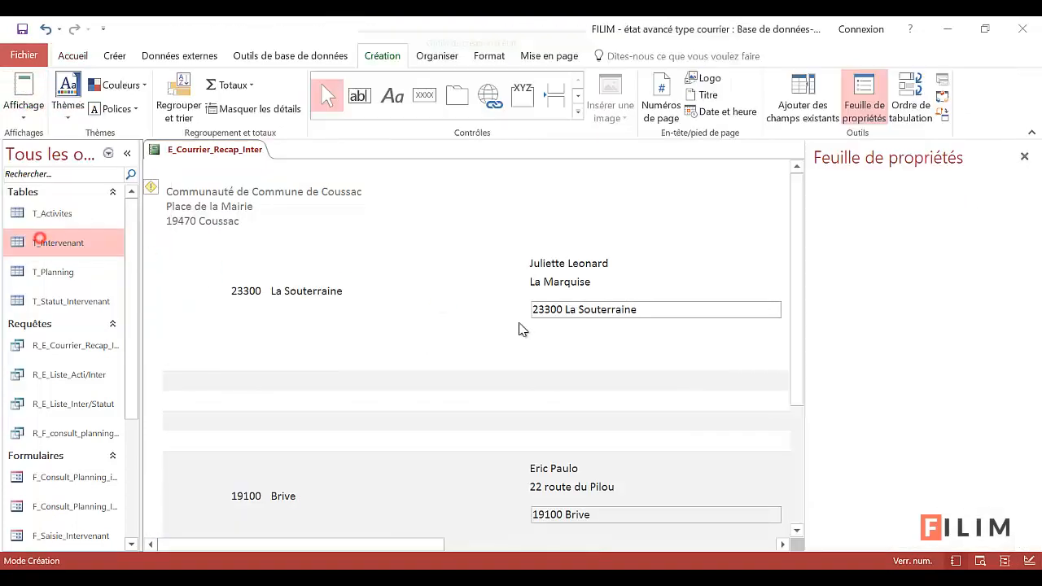
# Set the border style of the combined postal code and city text box to Transparent
pyautogui.click(832, 215)
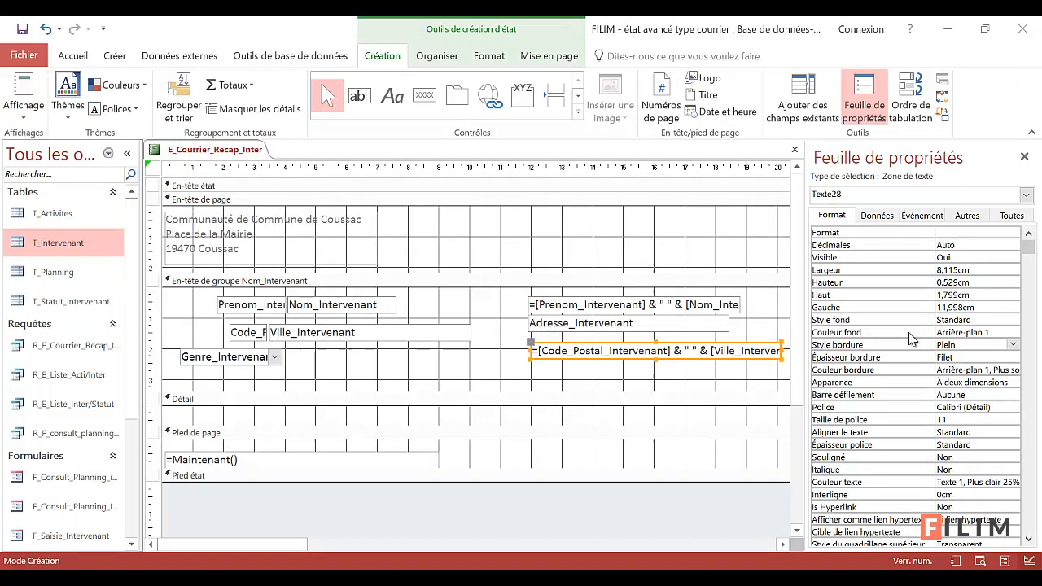
pyautogui.click(911, 344)
pyautogui.click(1013, 345)
pyautogui.click(998, 355)
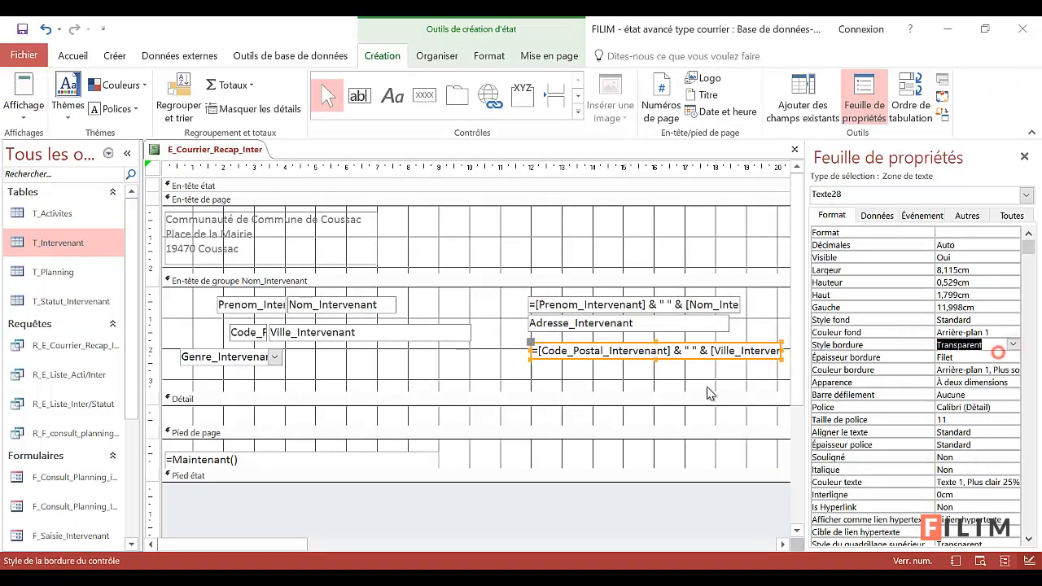
pyautogui.click(571, 380)
# Set Visible to Non for Code_Postal_Intervenant and Ville_Intervenant together
pyautogui.click(279, 334)
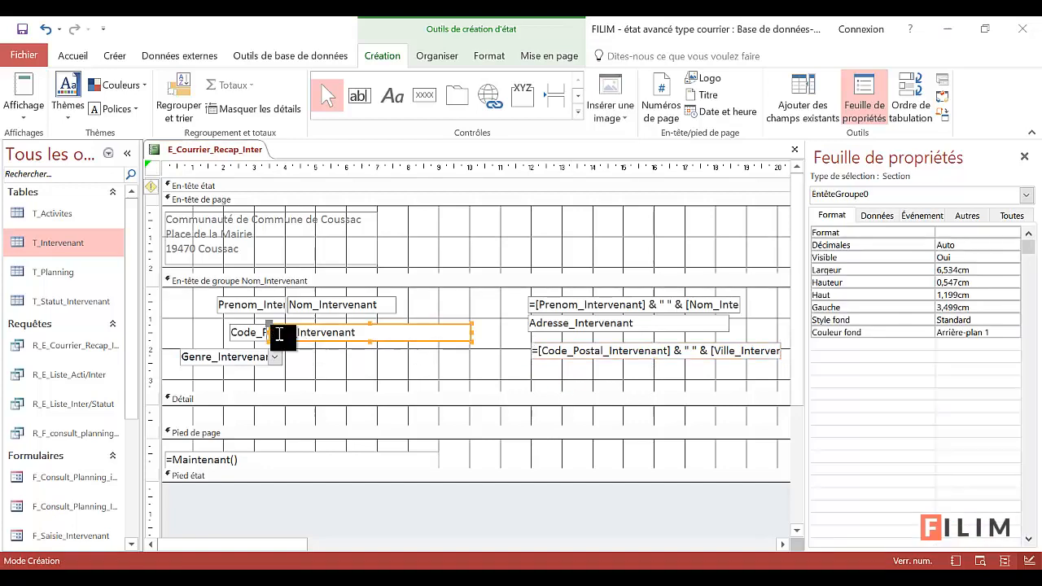
pyautogui.keyDown('shift'); pyautogui.click(248, 334); pyautogui.keyUp('shift')
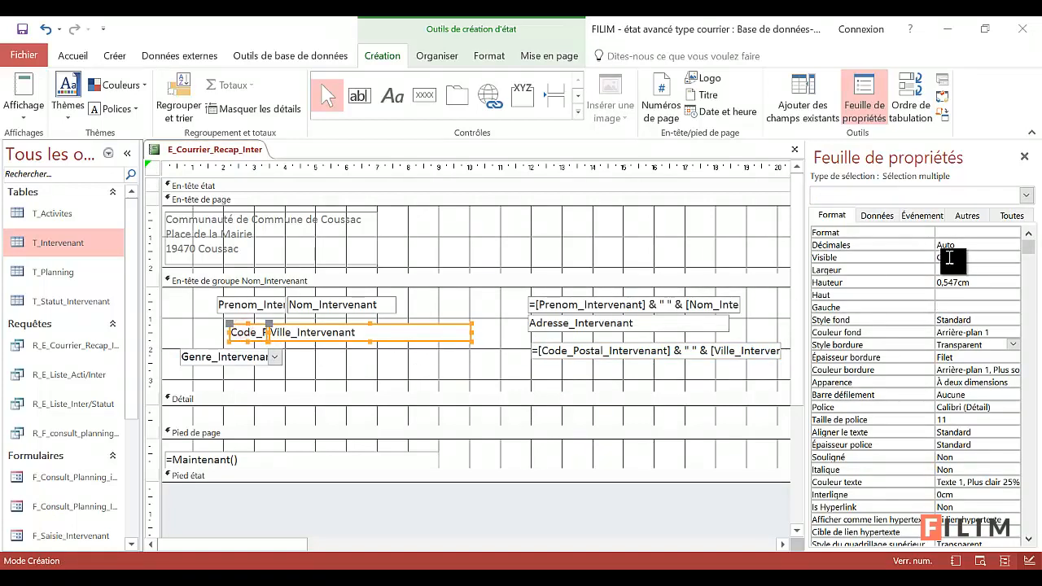
pyautogui.click(407, 368)
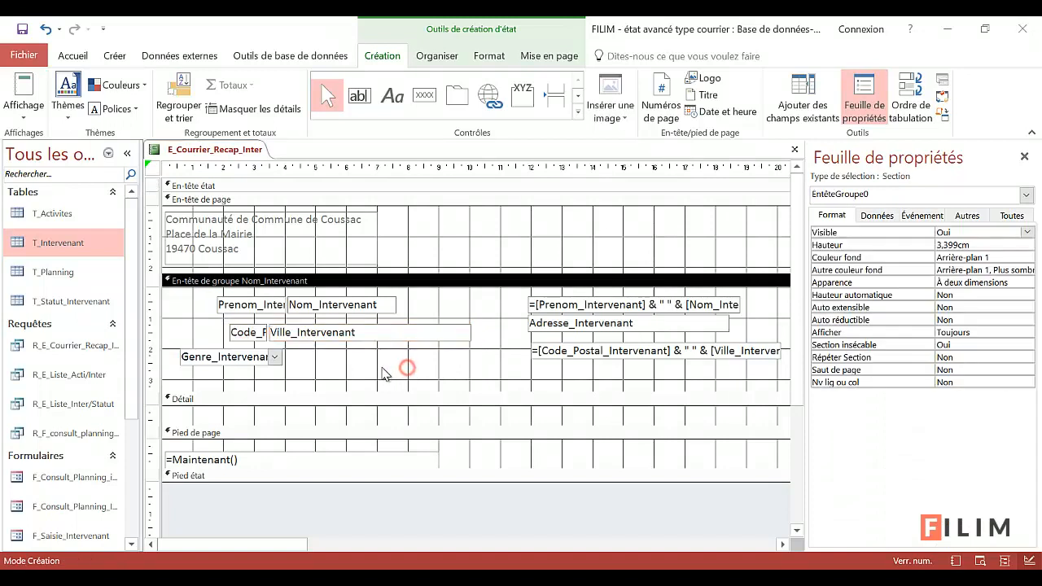
# Select the combined name, Adresse_Intervenant and combined postal code and city text boxes and apply Vertical équilibré spacing
pyautogui.click(567, 358)
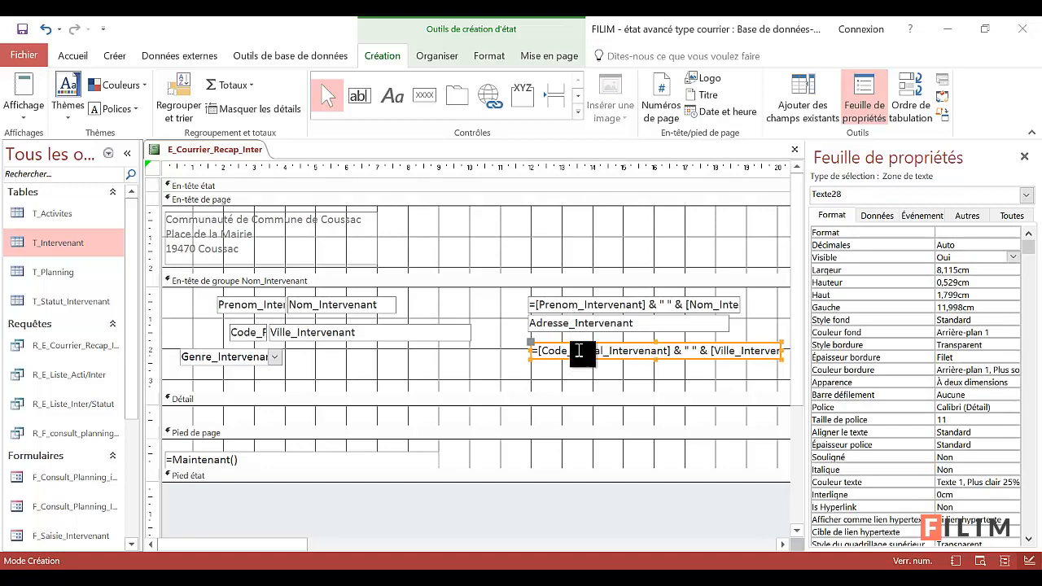
pyautogui.keyDown('shift'); pyautogui.click(581, 325); pyautogui.keyUp('shift')
pyautogui.keyDown('shift'); pyautogui.click(580, 306); pyautogui.keyUp('shift')
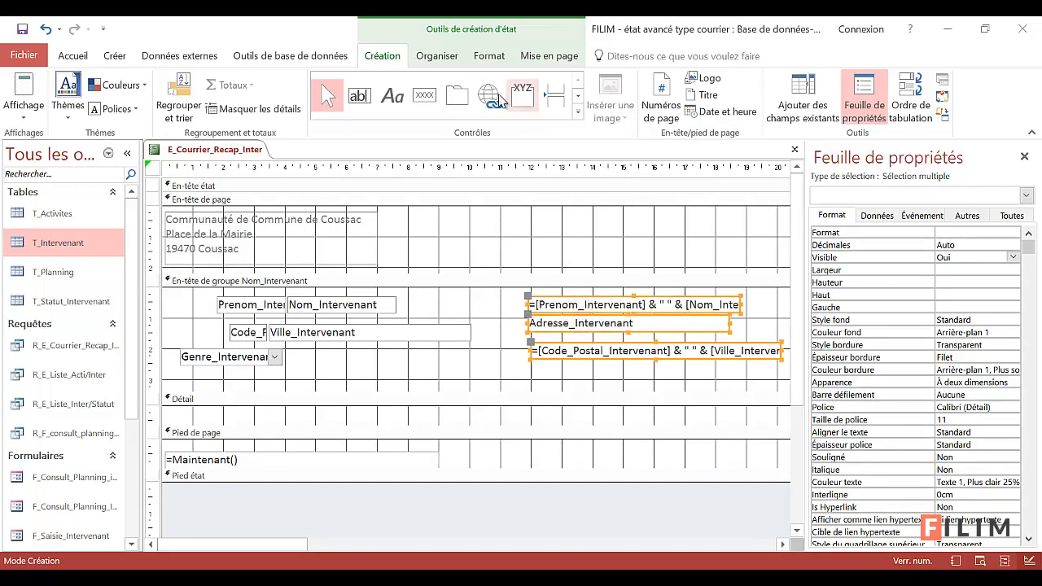
pyautogui.click(547, 55)
pyautogui.click(489, 57)
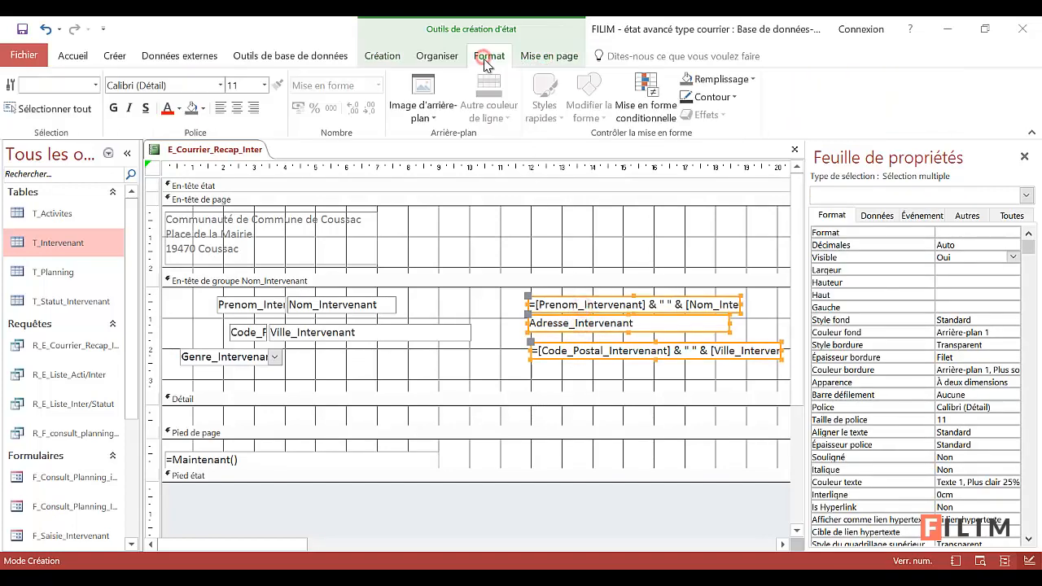
pyautogui.click(443, 57)
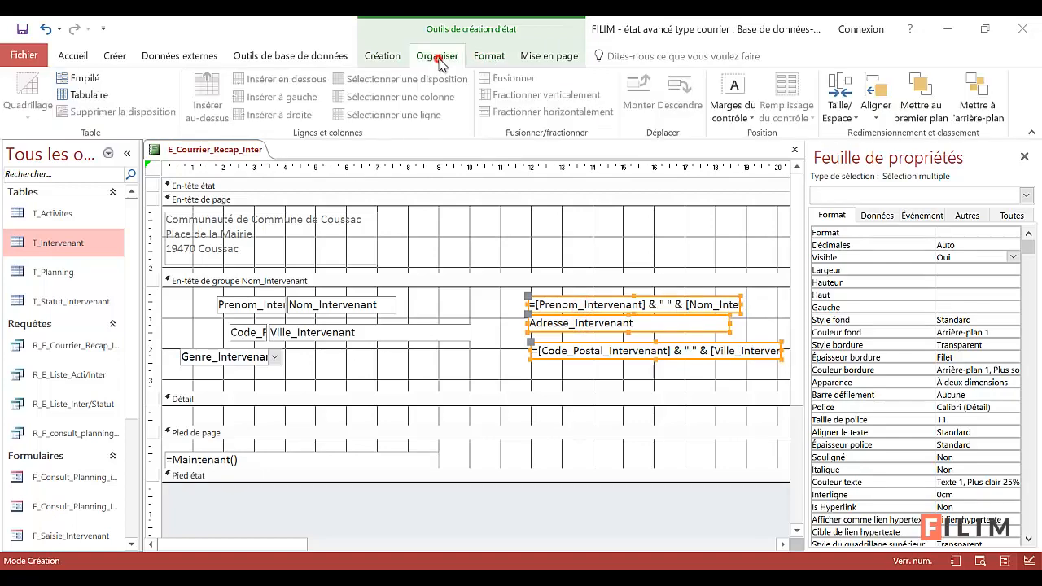
pyautogui.click(849, 121)
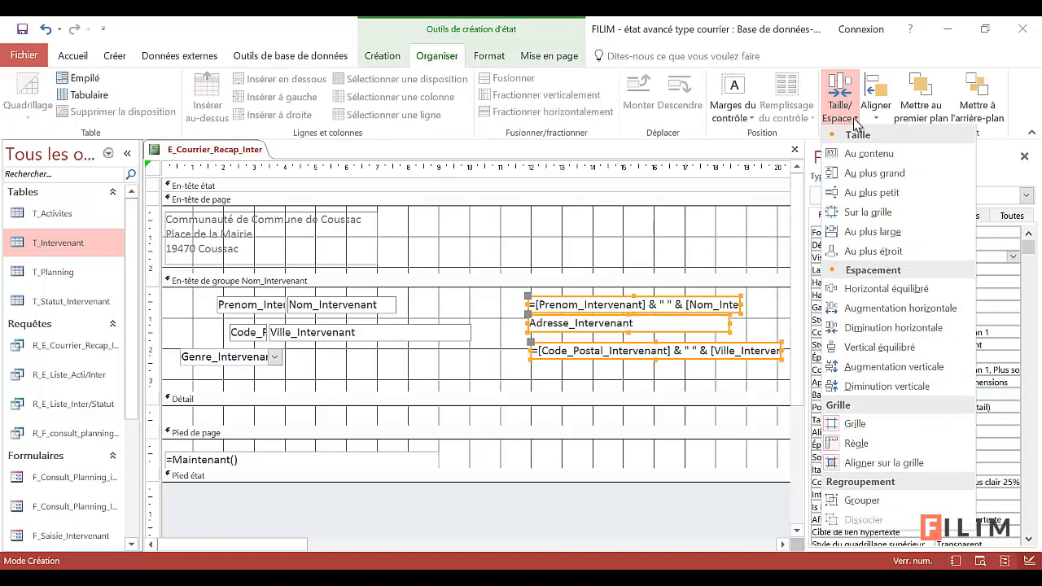
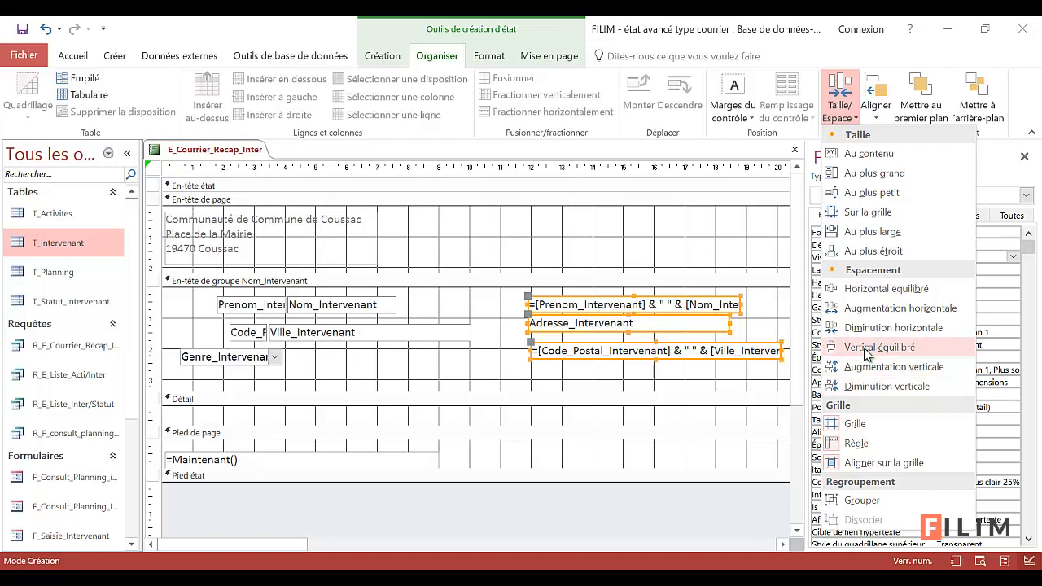
pyautogui.click(867, 351)
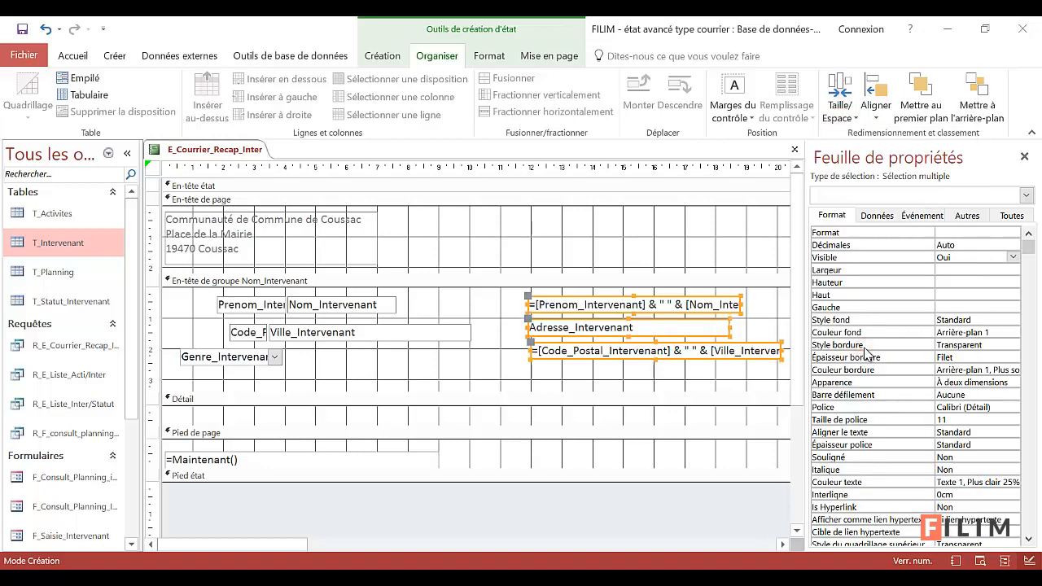
# Left-align the three recipient address text boxes and check the address block in report view
pyautogui.click(847, 118)
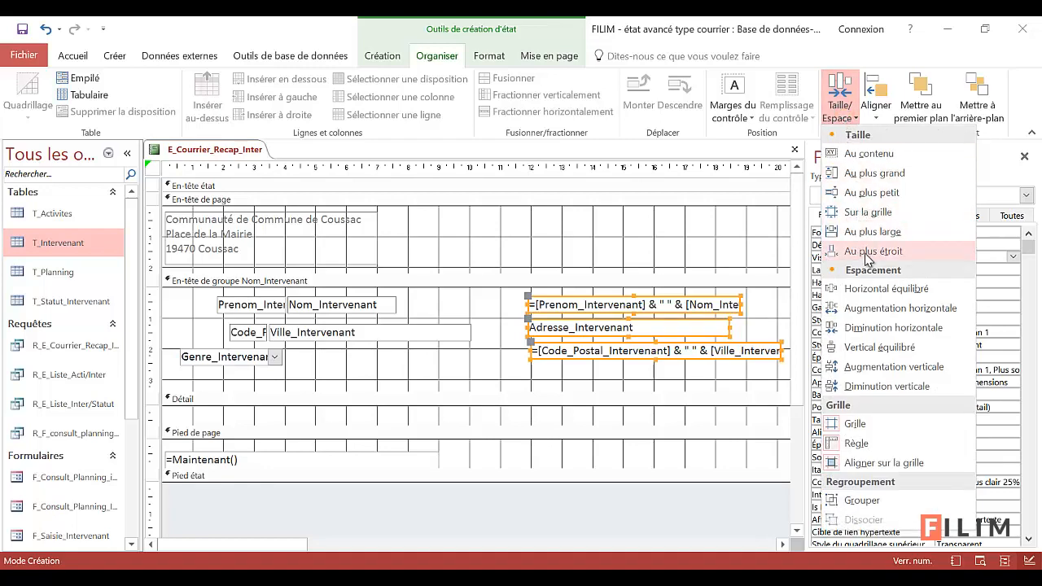
pyautogui.click(874, 104)
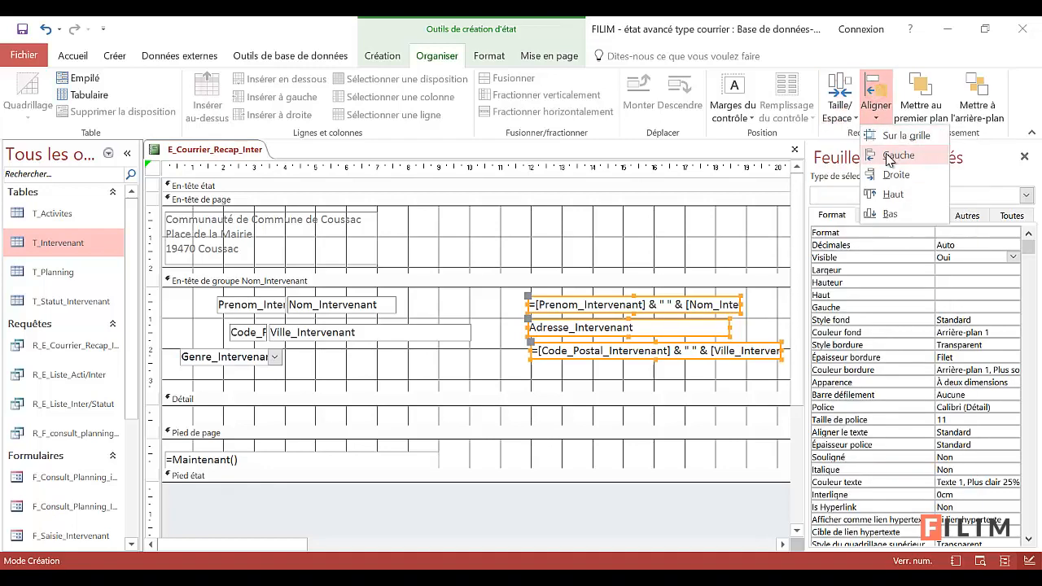
pyautogui.click(889, 159)
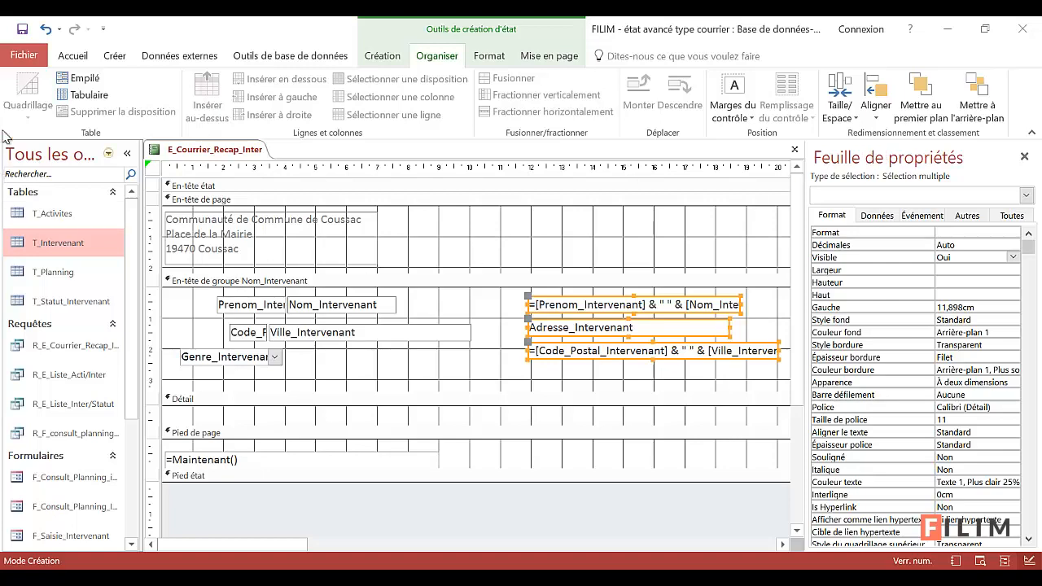
pyautogui.click(73, 55)
pyautogui.click(23, 84)
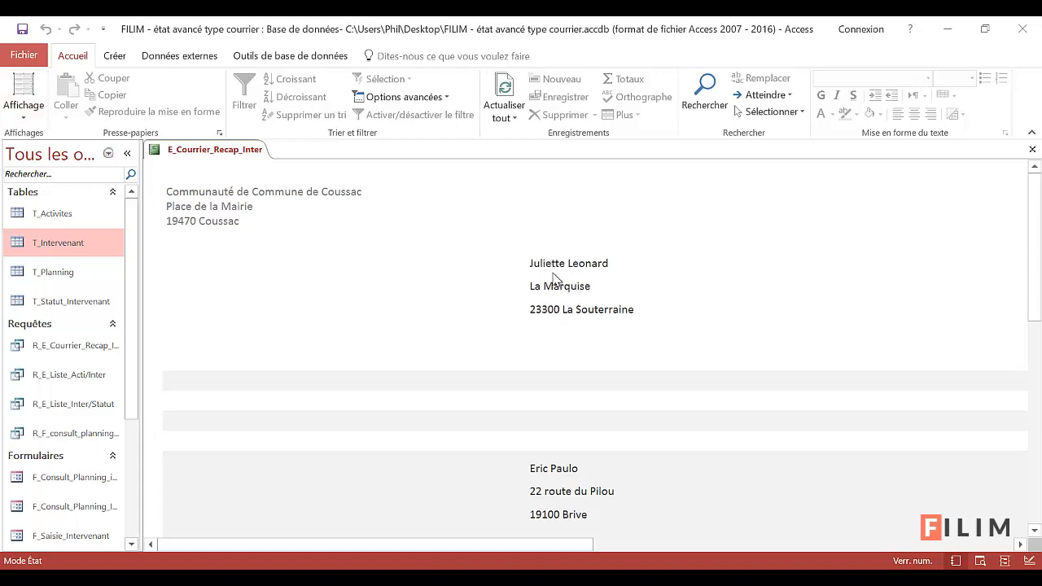
# In design view, move the combined postal code and city text box up to about 1.5 cm from the section's top edge
pyautogui.click(23, 110)
pyautogui.click(46, 241)
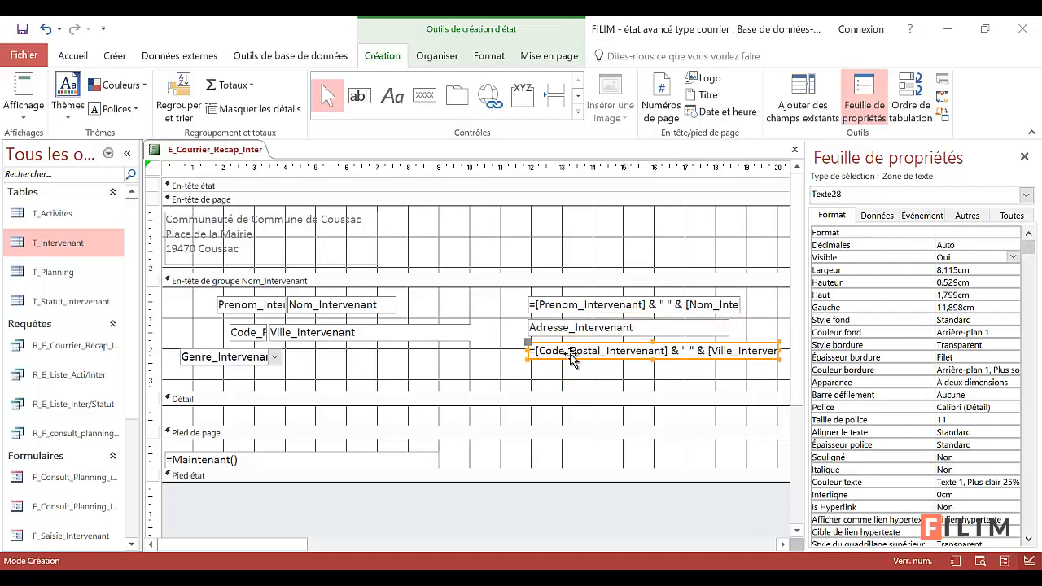
pyautogui.moveTo(572, 355); pyautogui.dragTo(574, 345)
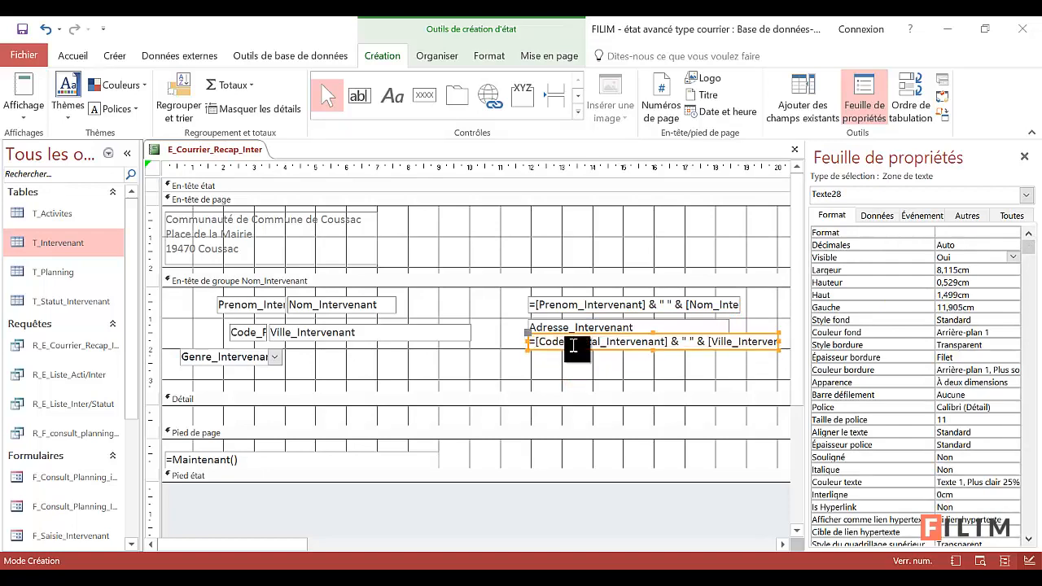
# Apply Vertical équilibré spacing to the combined name, Adresse_Intervenant and combined postal code and city text boxes, and check the result in report view
pyautogui.keyDown('shift'); pyautogui.click(579, 326); pyautogui.keyUp('shift')
pyautogui.keyDown('shift'); pyautogui.click(578, 306); pyautogui.keyUp('shift')
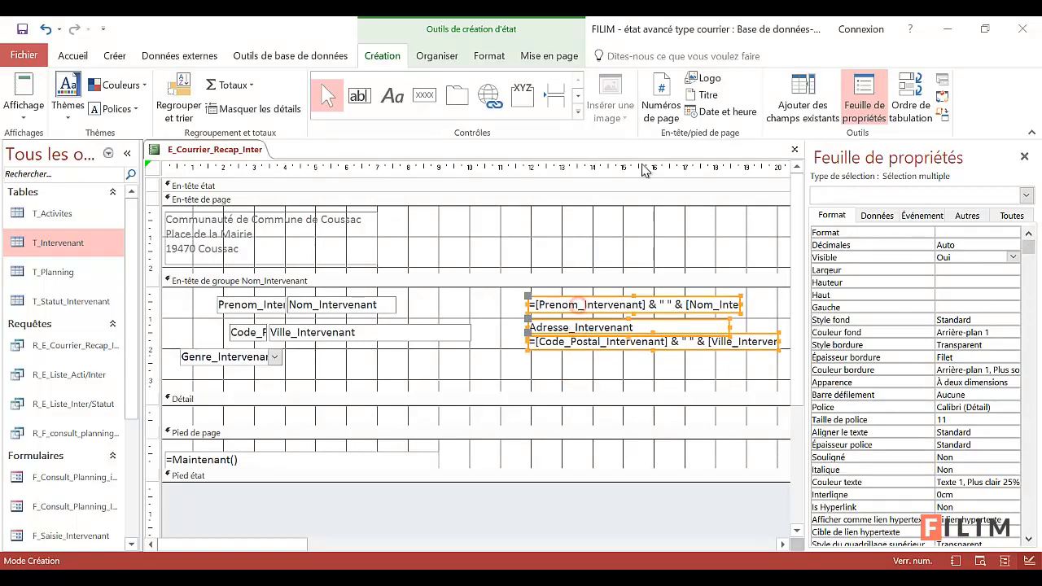
pyautogui.click(421, 57)
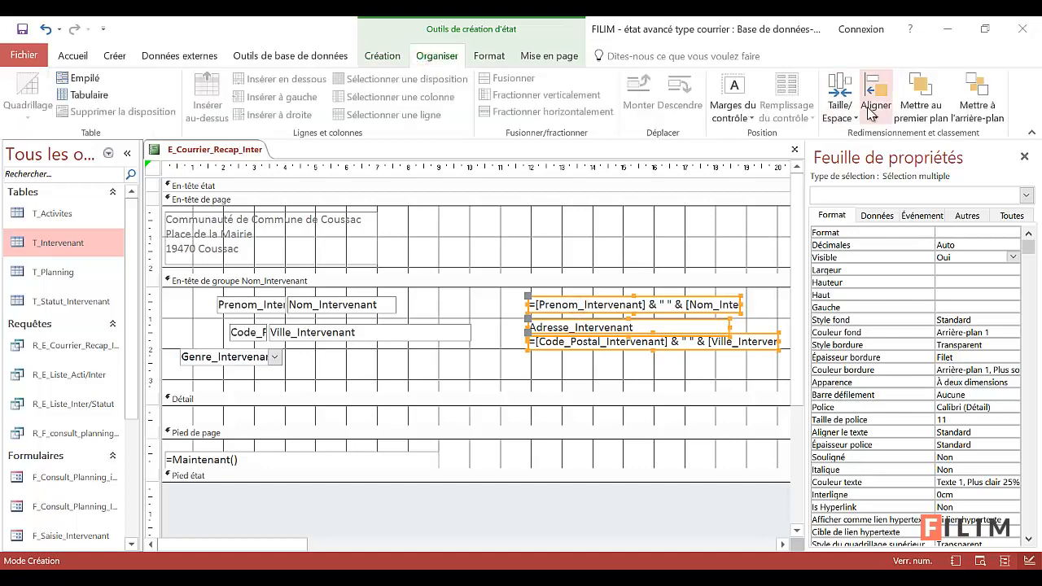
pyautogui.click(839, 96)
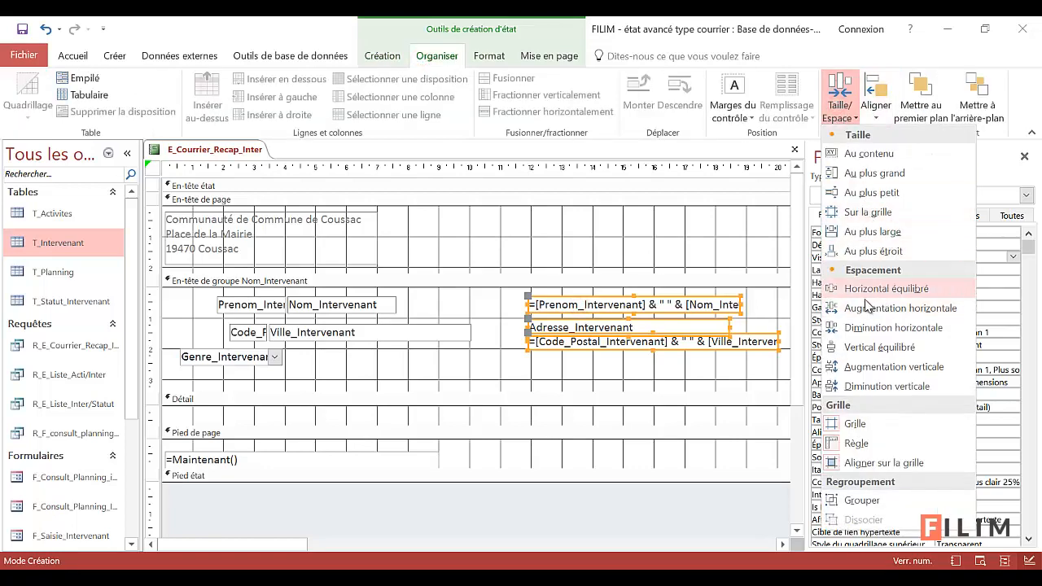
pyautogui.click(865, 348)
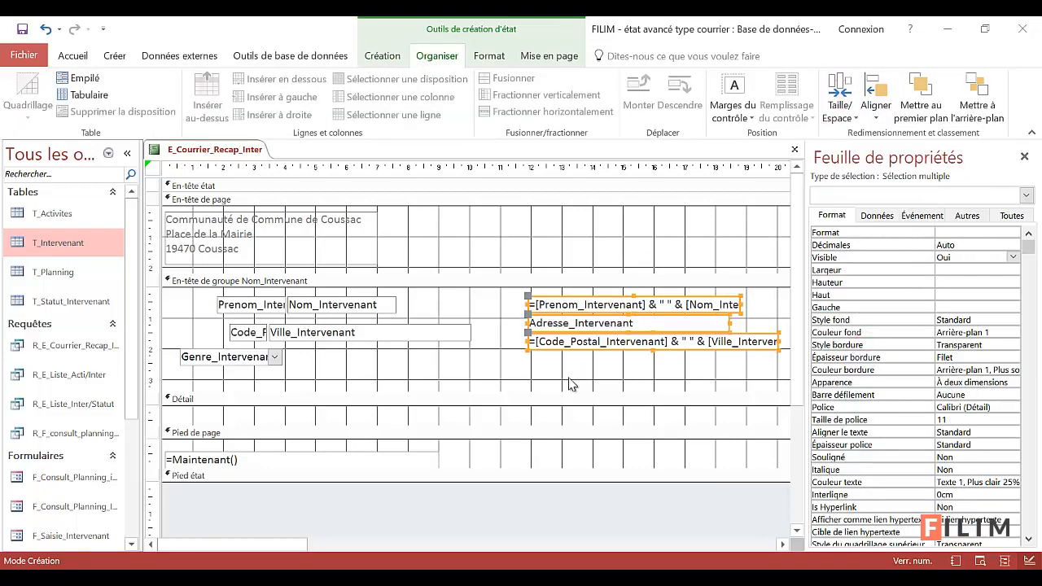
pyautogui.click(536, 390)
pyautogui.click(76, 56)
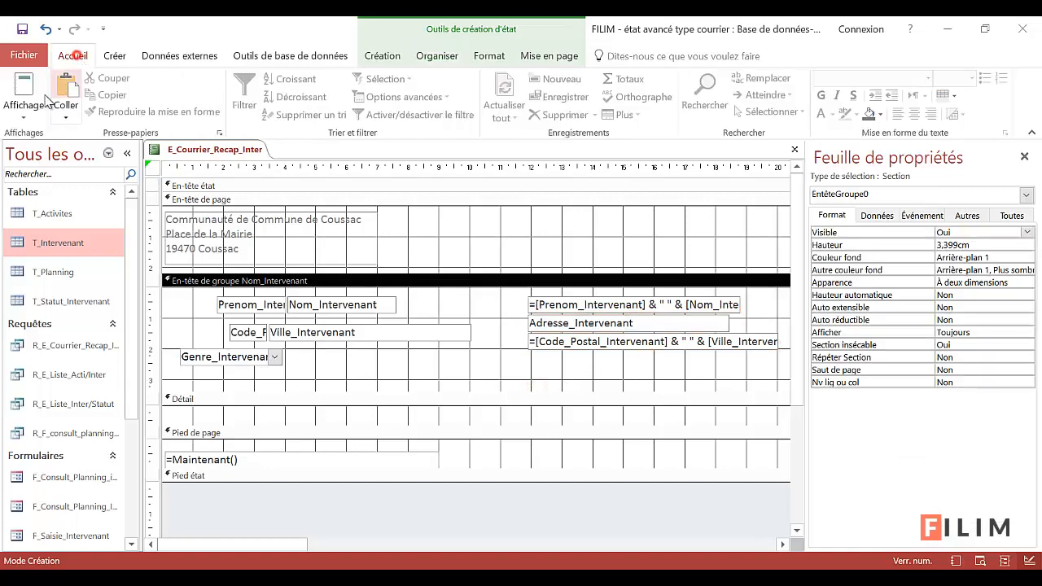
pyautogui.click(30, 116)
pyautogui.click(29, 88)
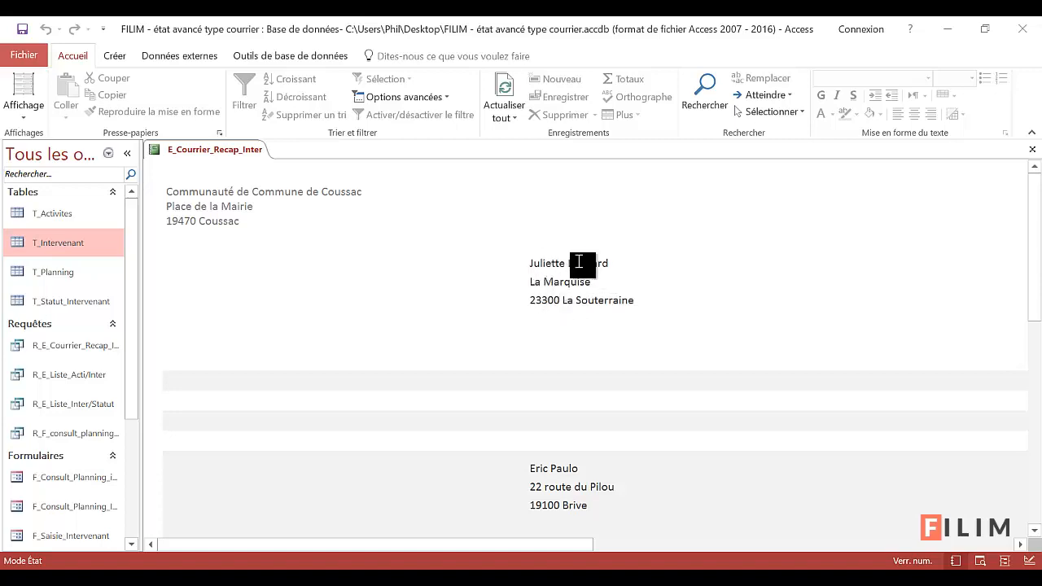
# In design view, shorten the Nom_Intervenant group header to about 2.7 cm and enlarge the Détail section to about 3.7 cm high
pyautogui.click(24, 113)
pyautogui.click(82, 242)
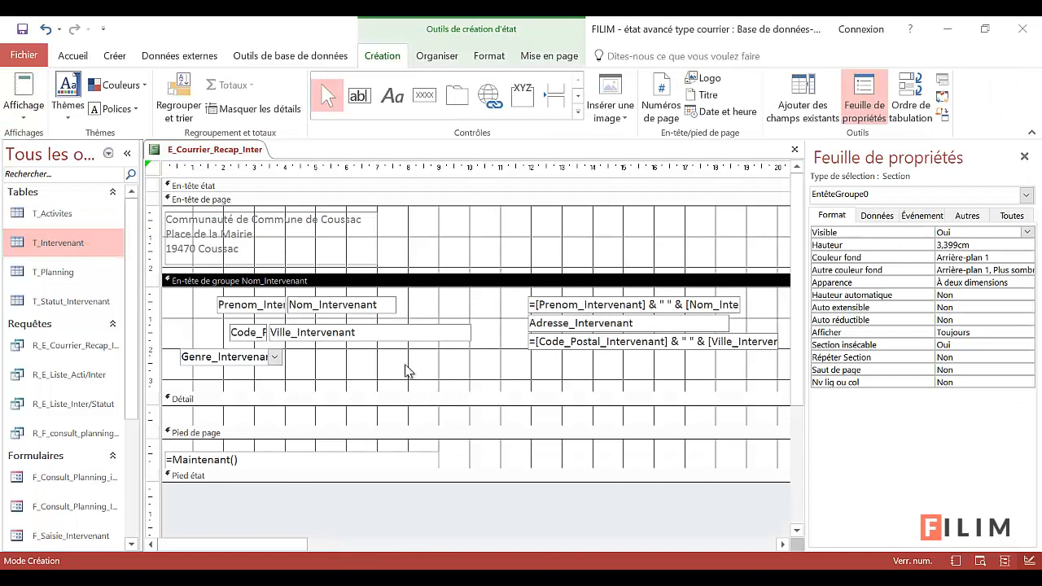
pyautogui.moveTo(400, 390); pyautogui.dragTo(398, 377)
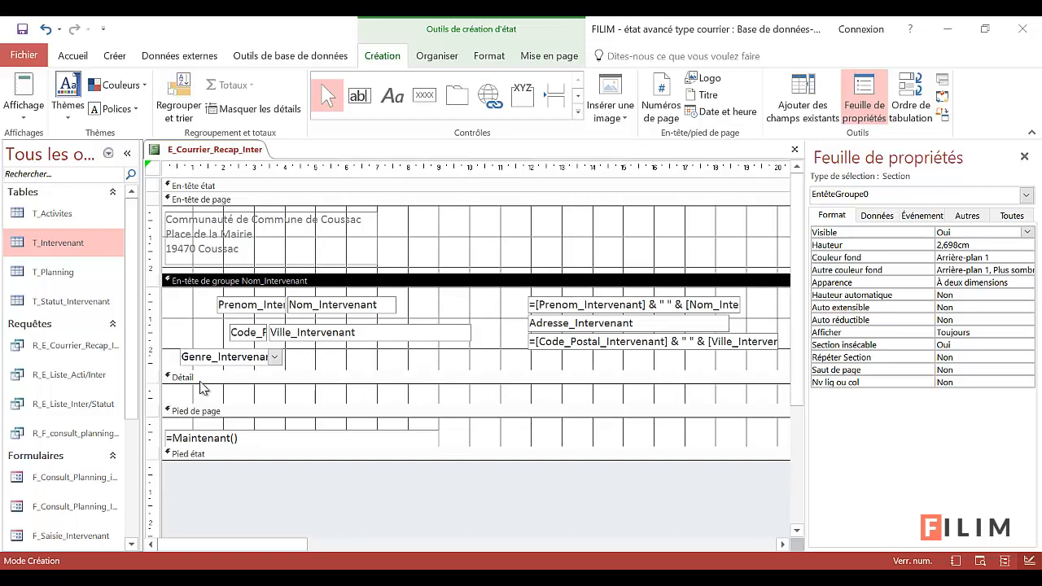
pyautogui.click(199, 378)
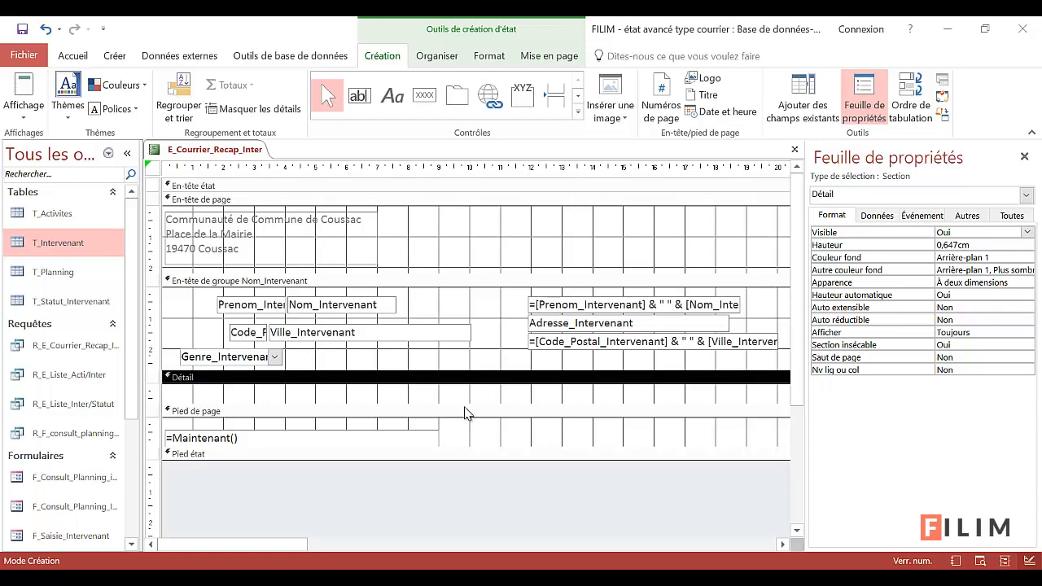
pyautogui.moveTo(468, 405); pyautogui.dragTo(466, 496)
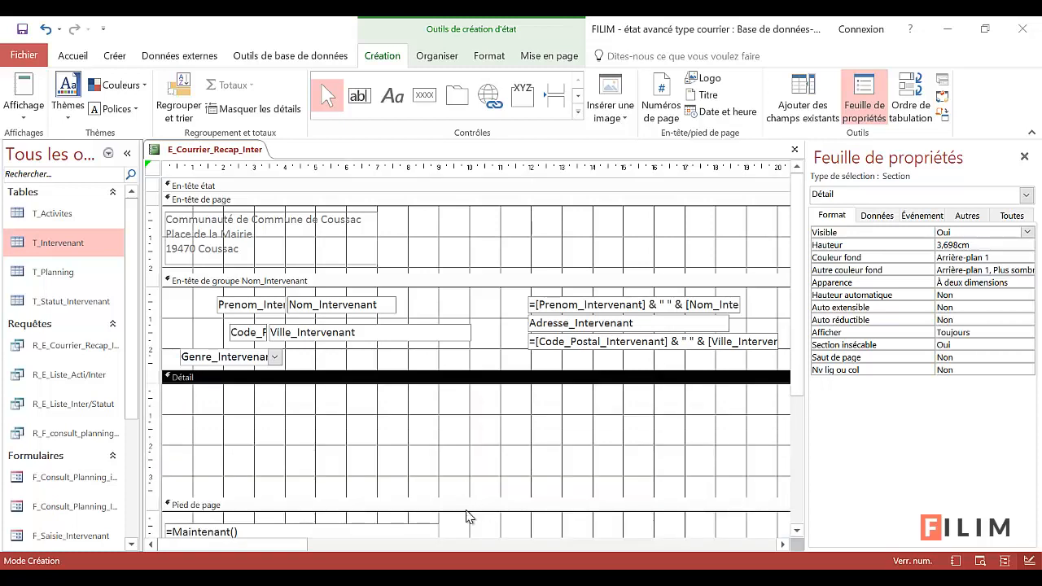
# Select all the activity fields in the Détail section and move them together to about 1 cm from the left edge and 1.9 cm down
pyautogui.moveTo(310, 551); pyautogui.dragTo(763, 551)
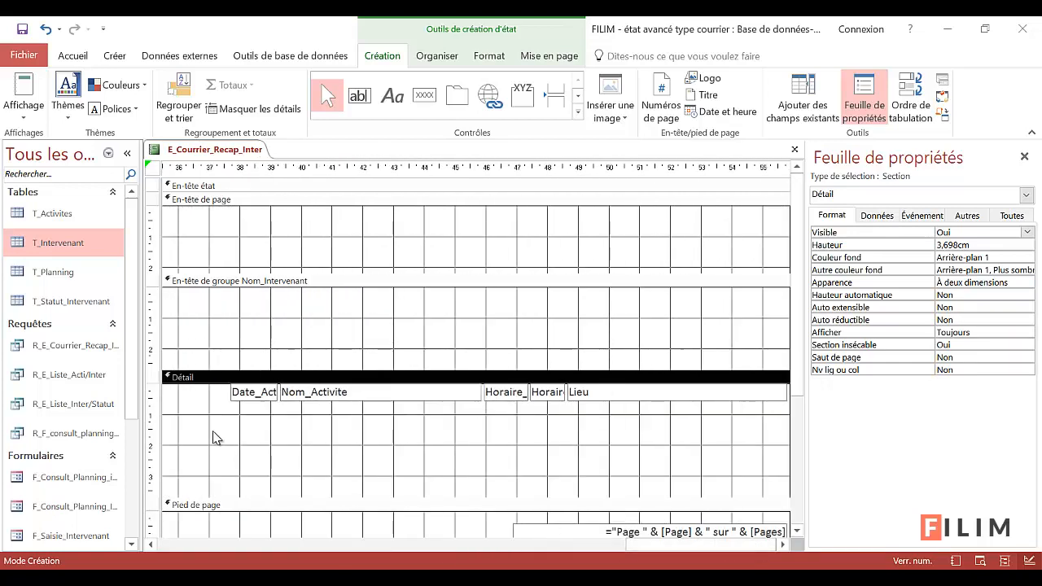
pyautogui.click(160, 392)
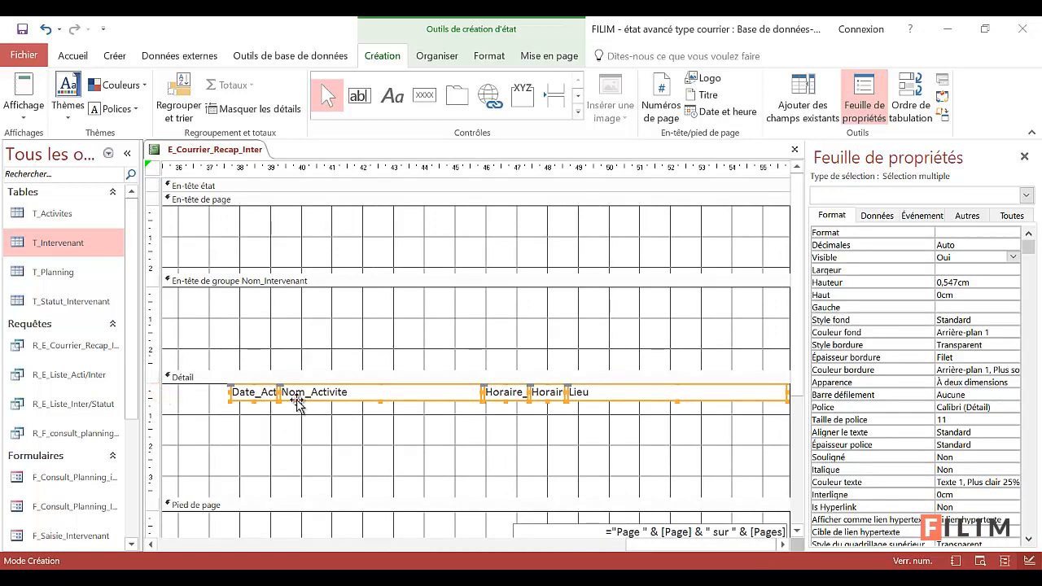
pyautogui.moveTo(292, 399); pyautogui.dragTo(259, 458)
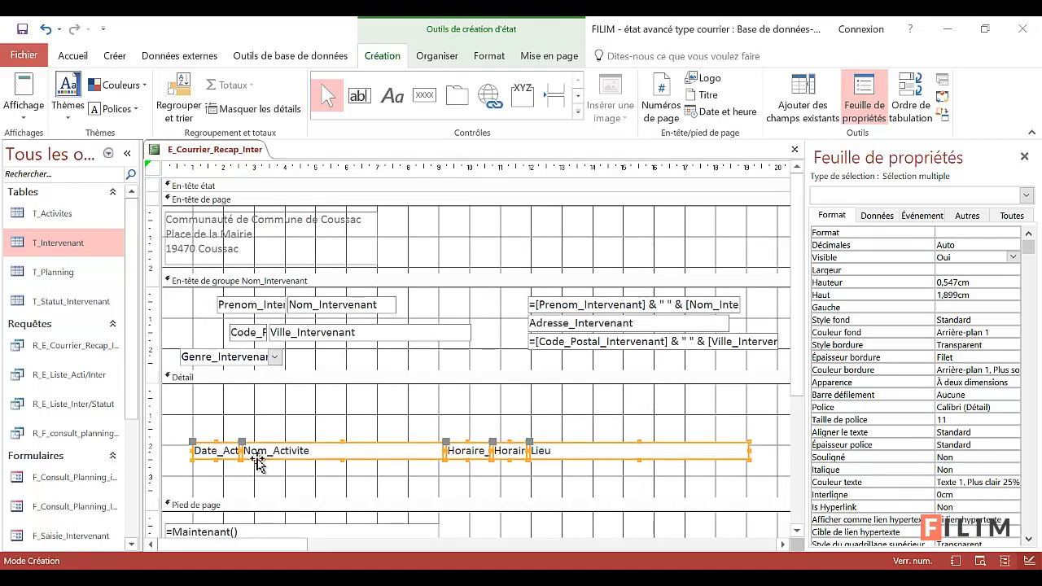
pyautogui.click(363, 487)
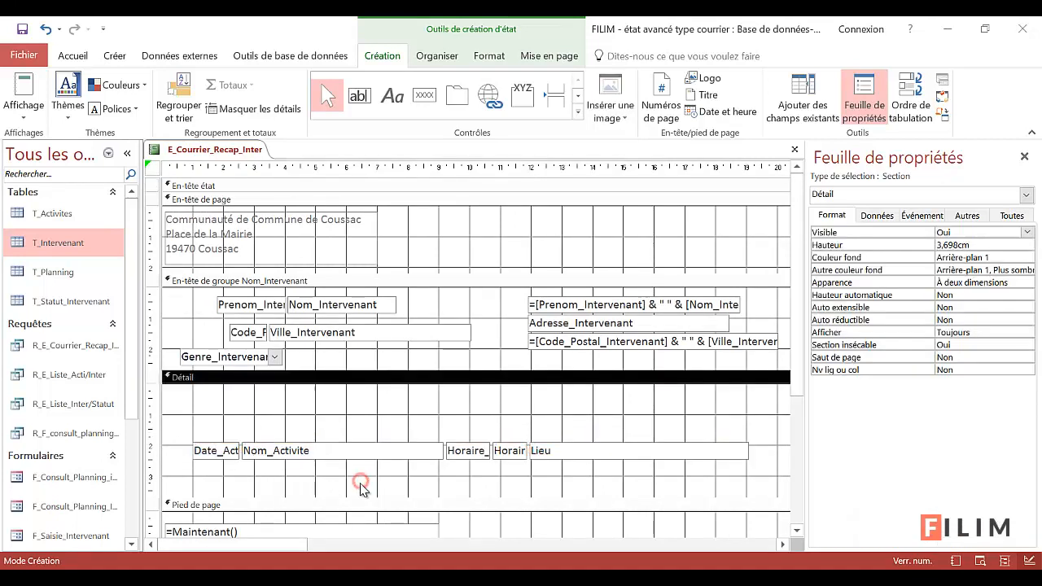
# Shorten Lieu from its left side, widen Horaire_Fin to about 2.1 cm, and undo the last displacement of Horaire_Fin
pyautogui.click(594, 452)
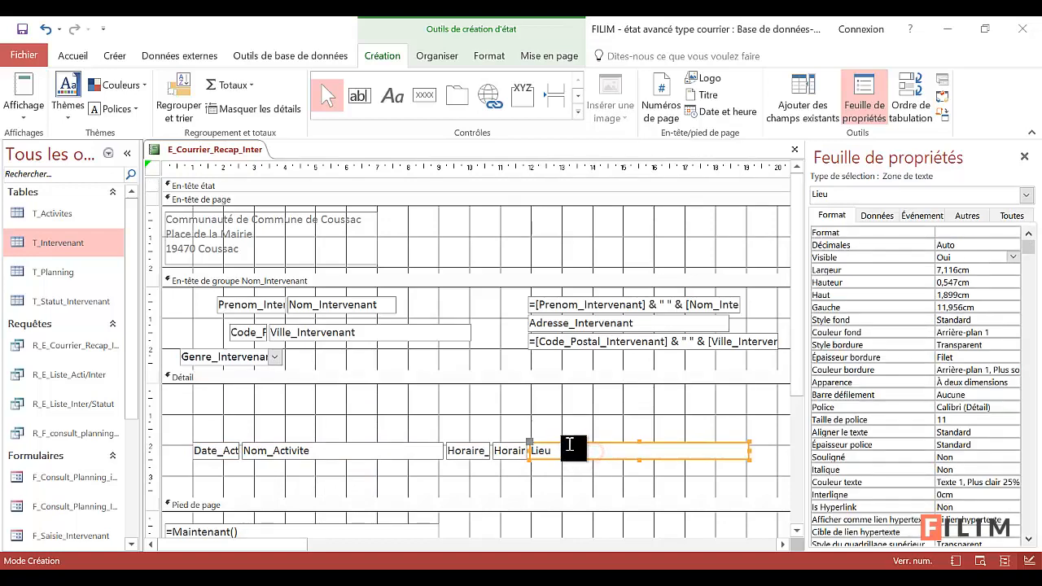
pyautogui.moveTo(529, 450)
pyautogui.mouseDown()
pyautogui.moveTo(583, 450)
pyautogui.moveTo(519, 451)
pyautogui.moveTo(531, 454)
pyautogui.mouseUp()
pyautogui.click(471, 454)
pyautogui.click(515, 454)
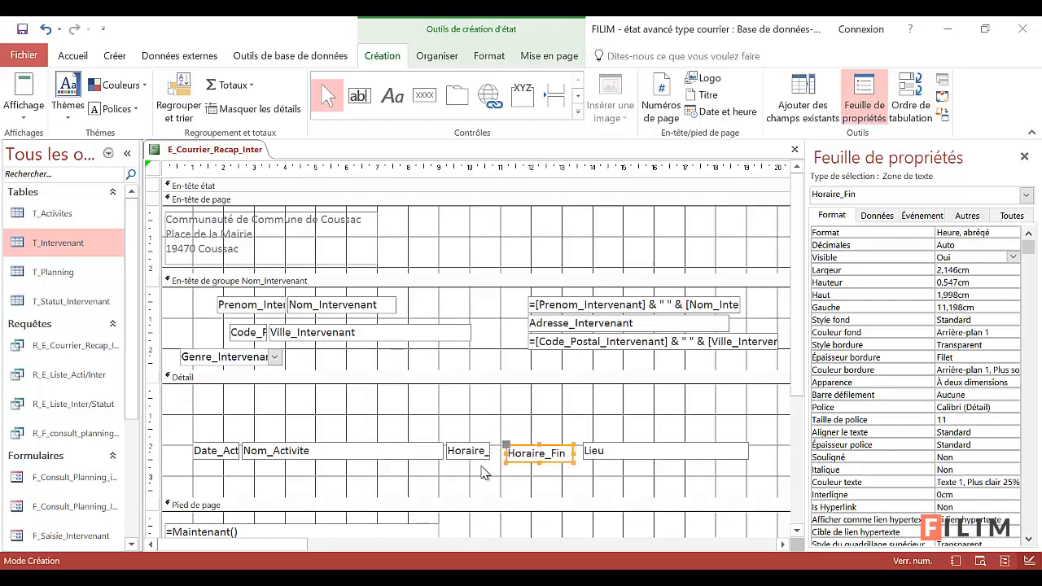
pyautogui.click(487, 477)
pyautogui.hotkey('ctrl', 'z')
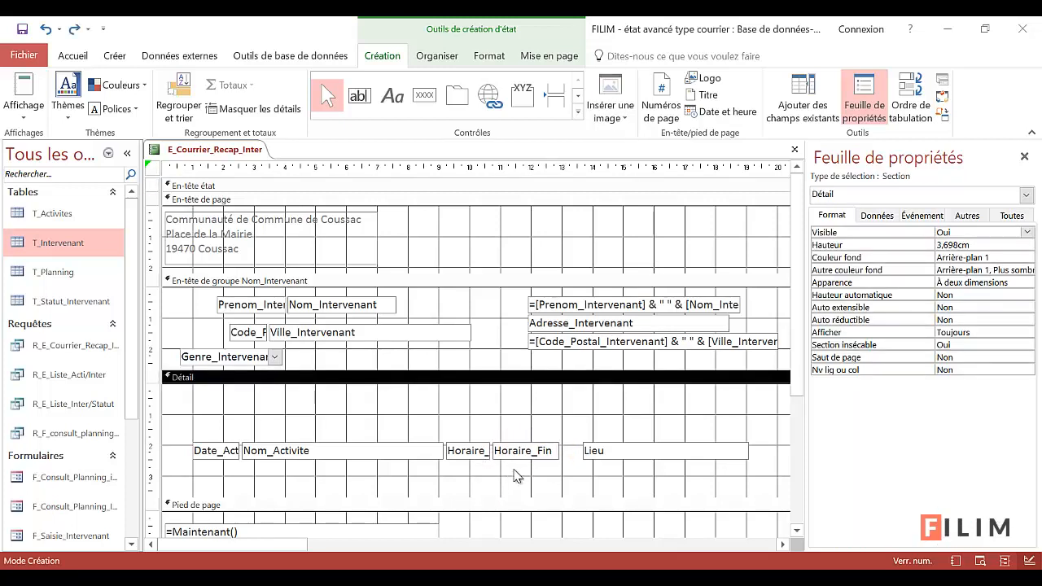
# Nudge Horaire_Fin horizontally towards Lieu until its left edge is at about 11.3 cm
pyautogui.click(516, 454)
pyautogui.press('Right')
pyautogui.press('Right')
pyautogui.press('Right')
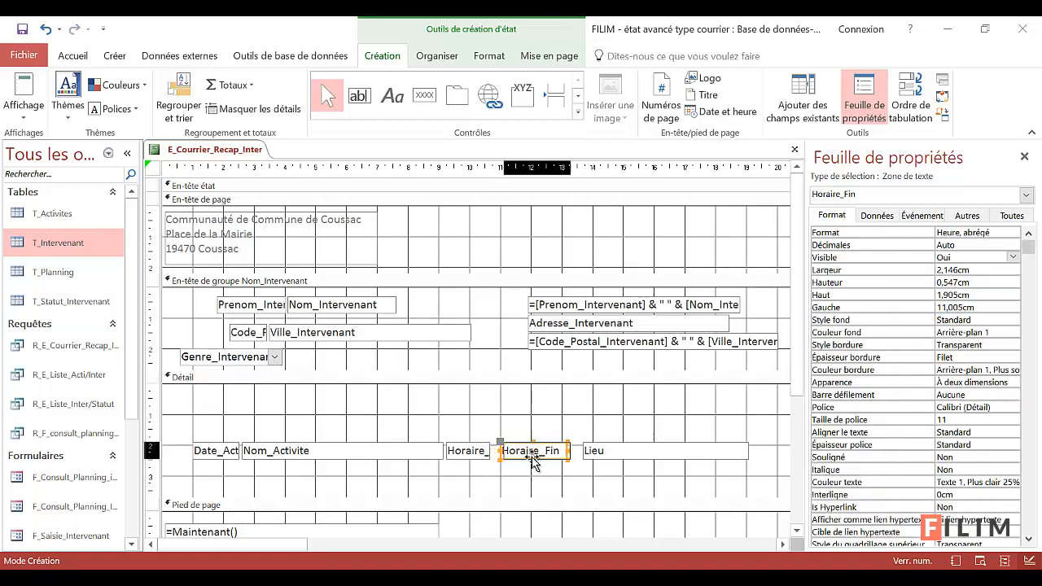
pyautogui.press('Right')
pyautogui.press('Right')
pyautogui.press('Right')
pyautogui.press('Right')
pyautogui.press('Right')
pyautogui.press('Right')
pyautogui.press('Right')
# Widen Horaire_Debut rightwards to about 1.9 cm and the activity date field leftwards to about 2 cm
pyautogui.click(467, 454)
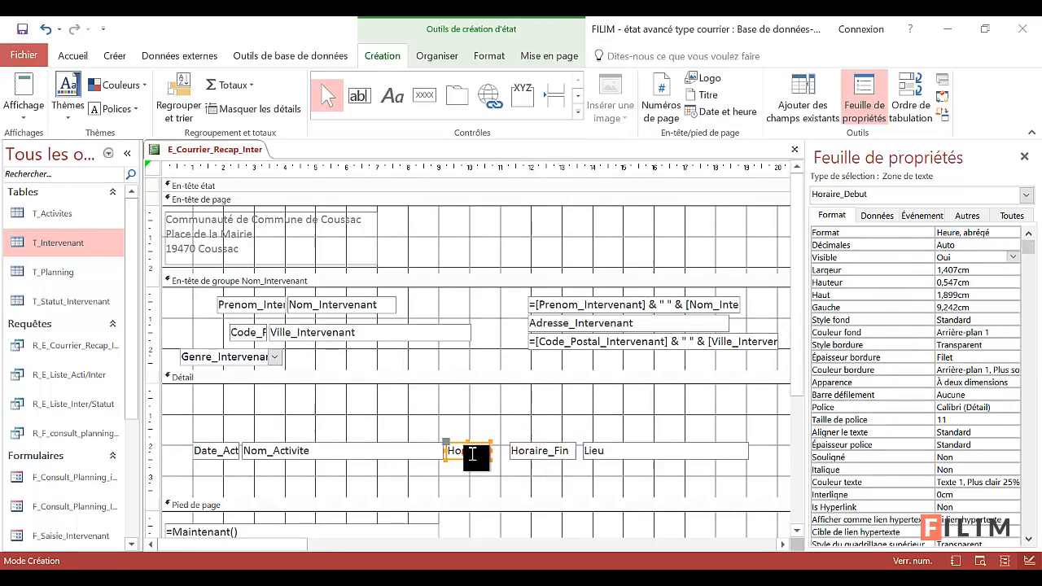
pyautogui.moveTo(491, 451); pyautogui.dragTo(501, 451)
pyautogui.click(494, 474)
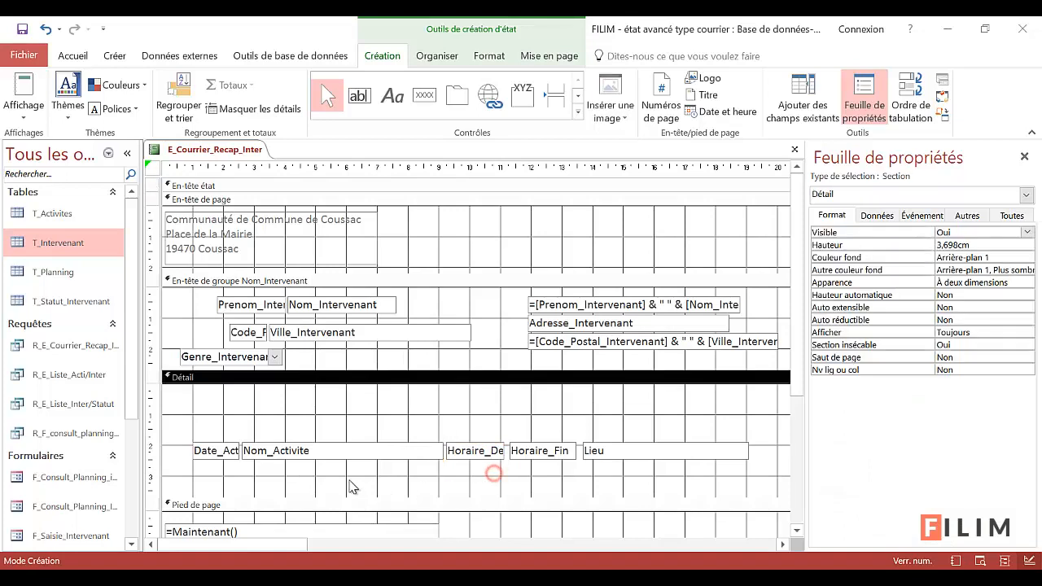
pyautogui.click(216, 457)
pyautogui.moveTo(194, 457); pyautogui.dragTo(177, 451)
pyautogui.click(219, 413)
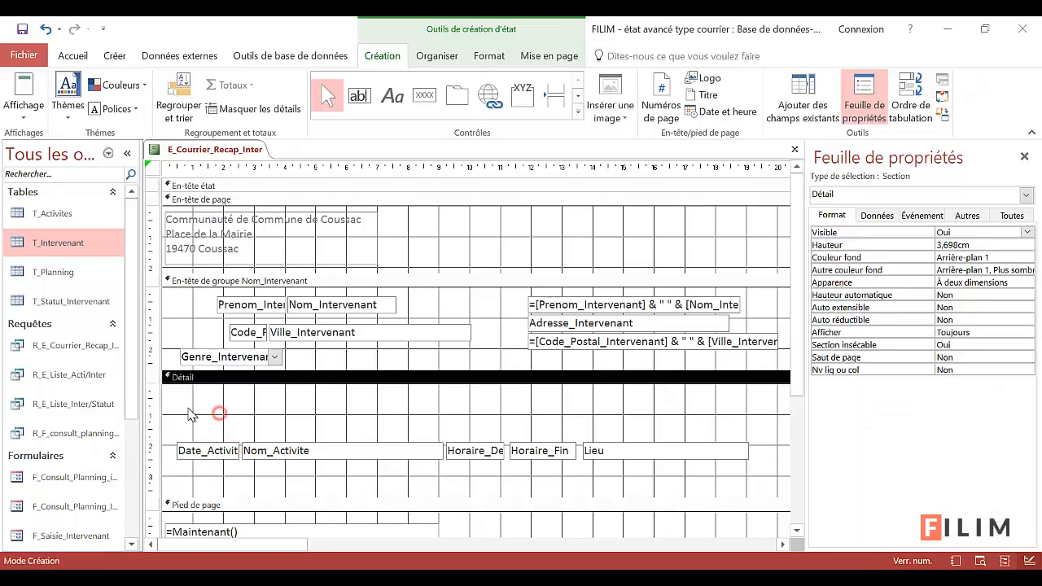
# Check the layout and spacing of the activity lines in report view
pyautogui.click(25, 88)
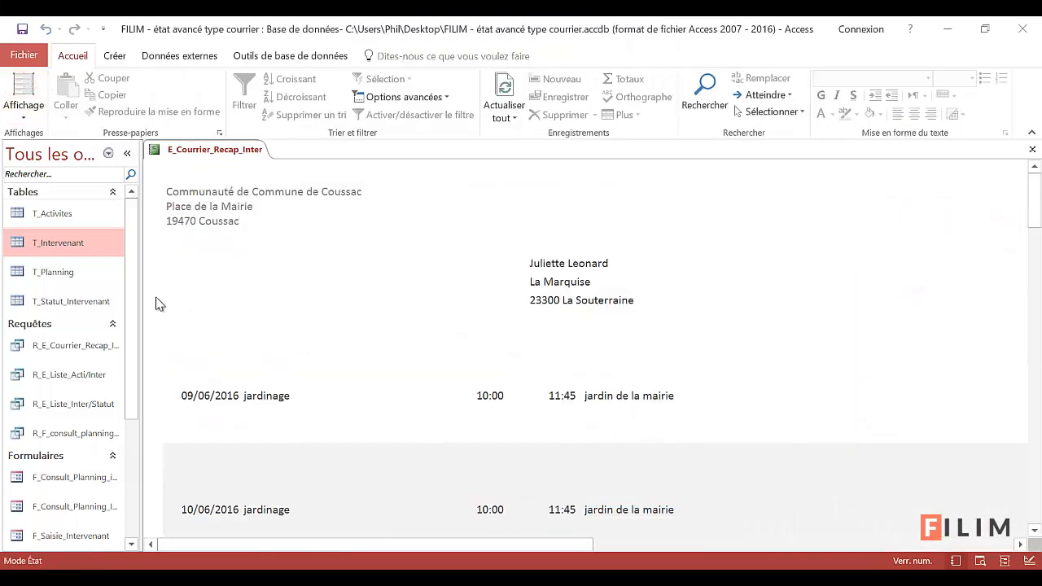
pyautogui.click(277, 395)
pyautogui.scroll(-1, 281, 418)
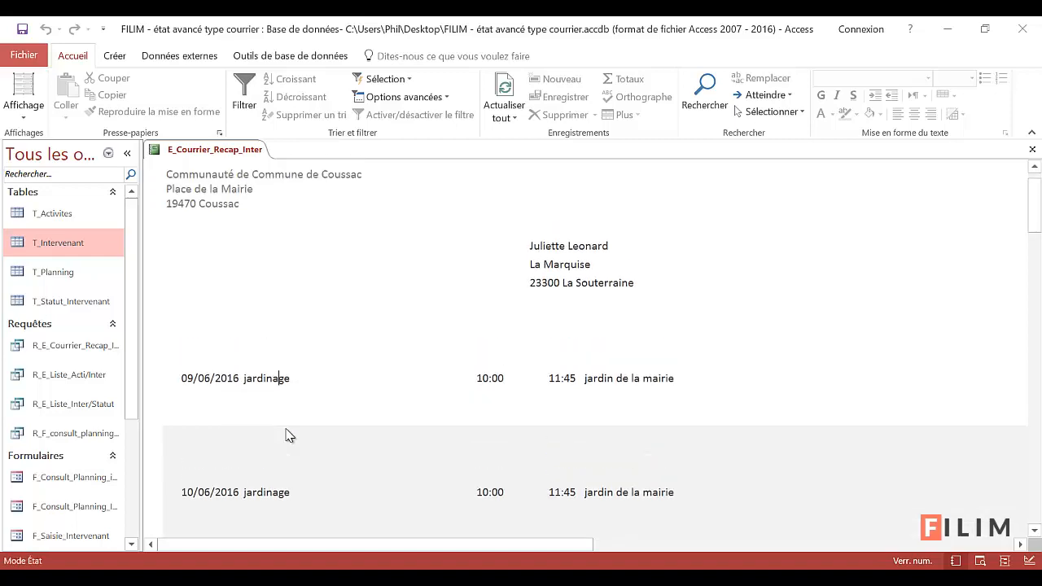
# In design view, move all Détail fields up near the section's top edge, shrink the section to fit them, and check in report view
pyautogui.click(24, 107)
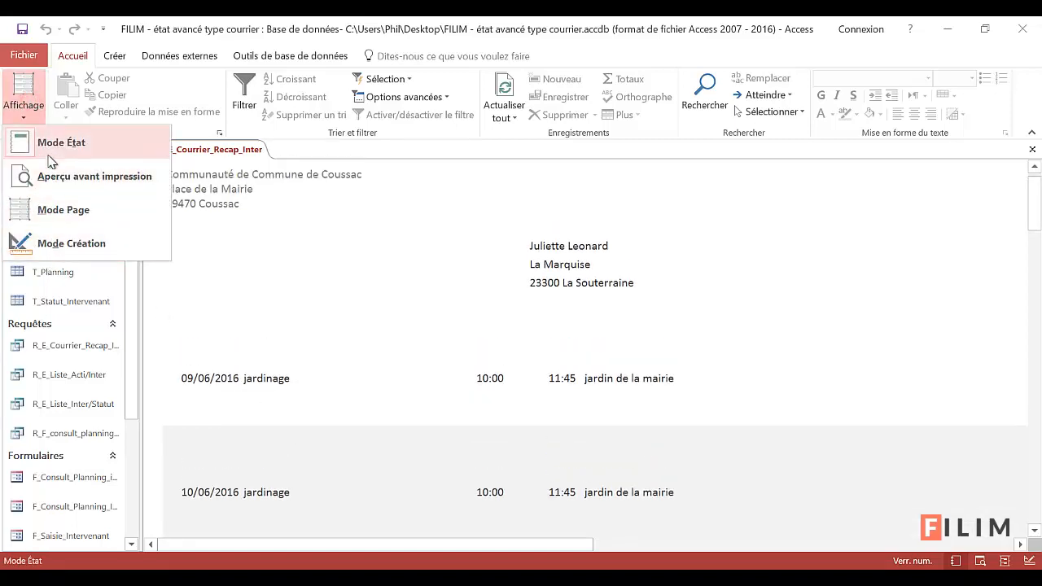
pyautogui.click(64, 248)
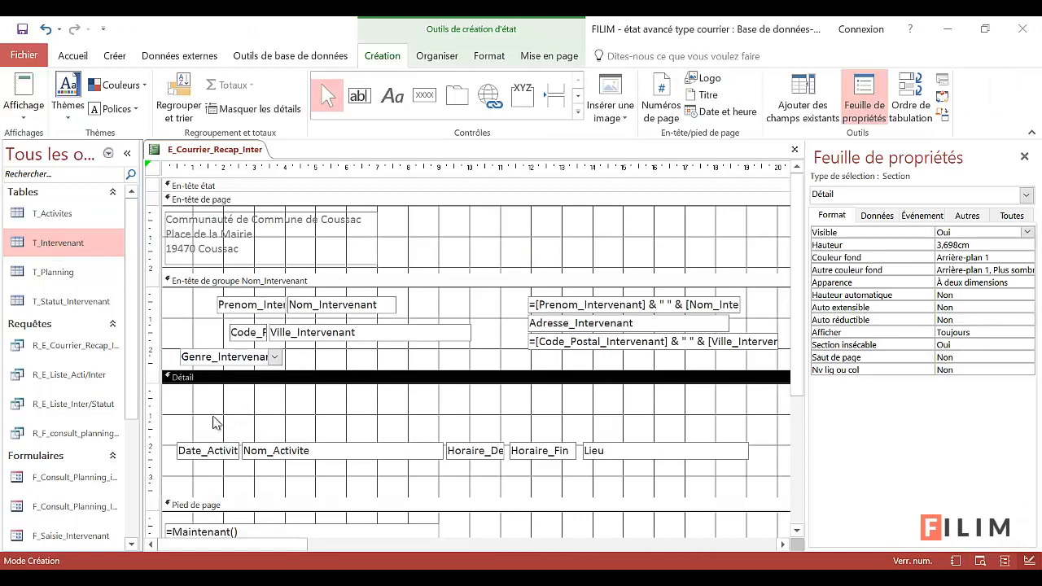
pyautogui.moveTo(168, 425); pyautogui.dragTo(741, 493)
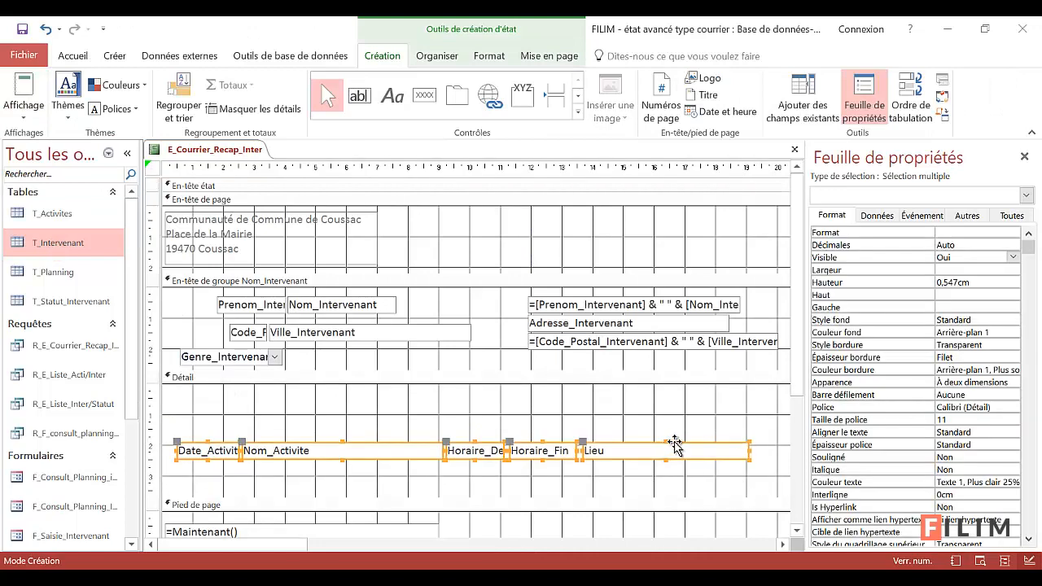
pyautogui.moveTo(679, 437); pyautogui.dragTo(675, 396)
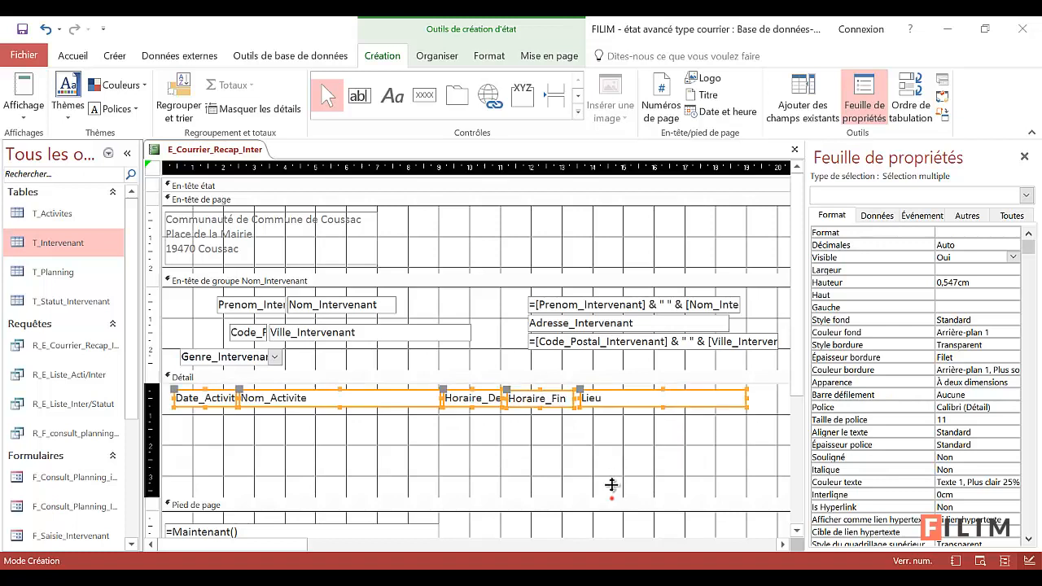
pyautogui.moveTo(611, 485); pyautogui.dragTo(616, 411)
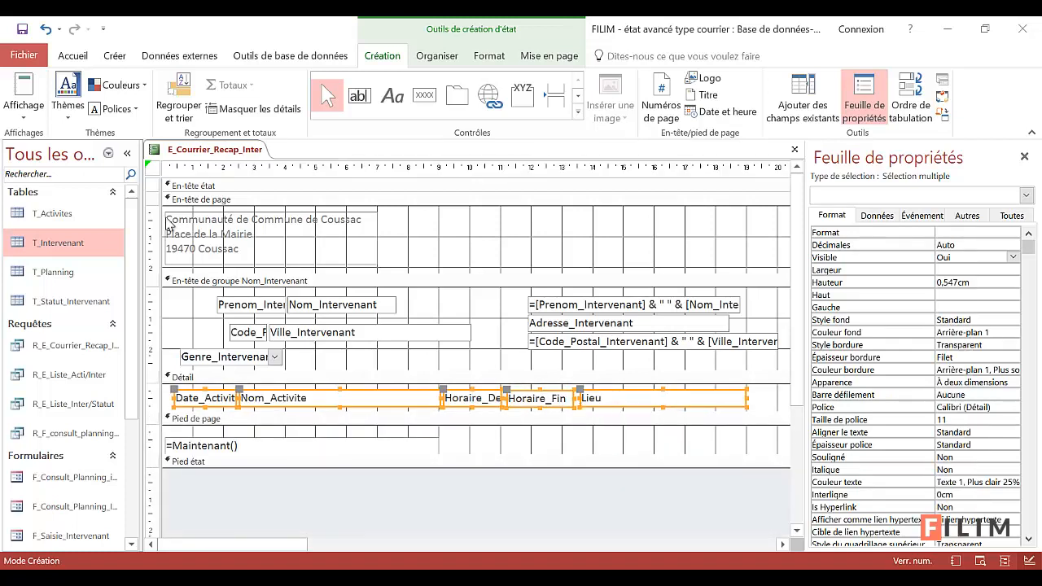
pyautogui.click(23, 90)
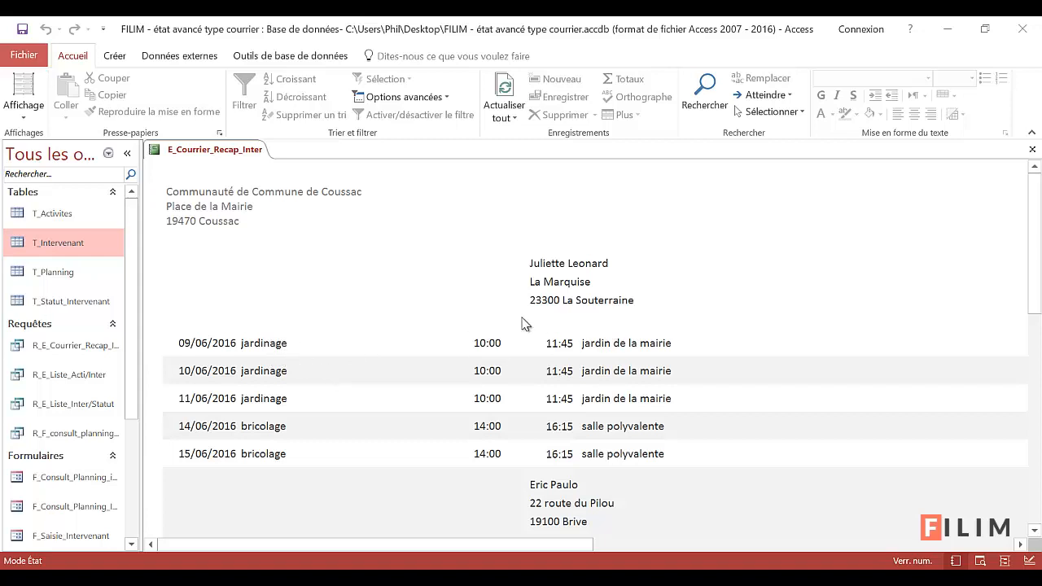
# Return to design view and adjust the Nom_Intervenant group header's height to about 3.2 cm
pyautogui.click(23, 96)
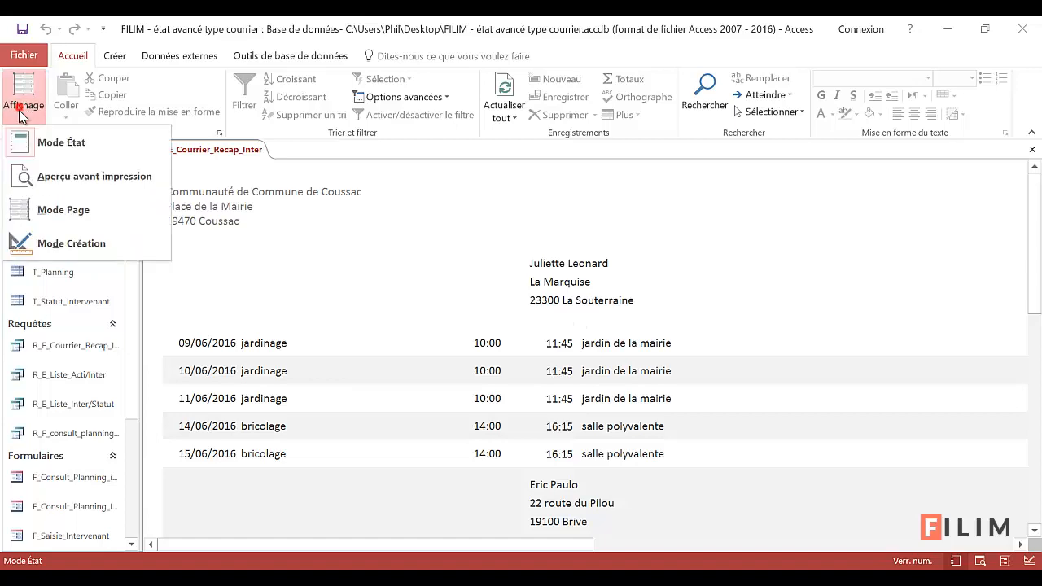
pyautogui.click(50, 236)
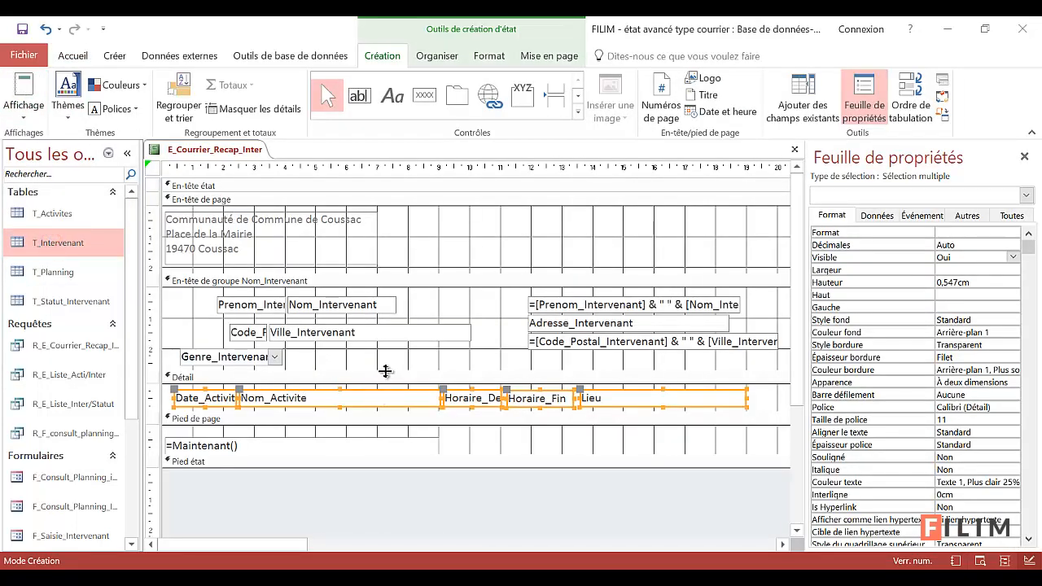
pyautogui.moveTo(386, 371); pyautogui.dragTo(386, 371)
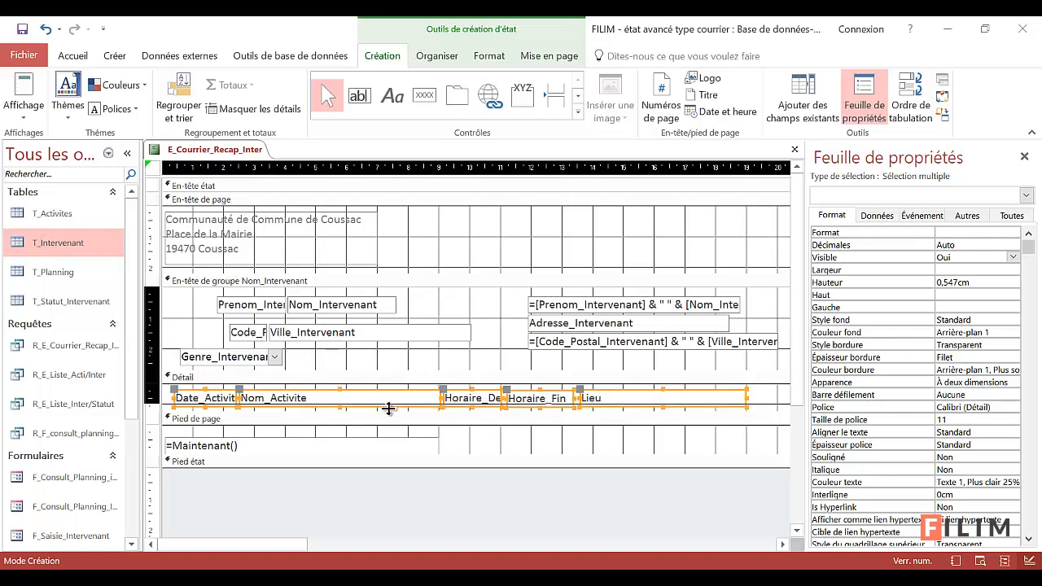
pyautogui.moveTo(383, 462); pyautogui.dragTo(385, 463)
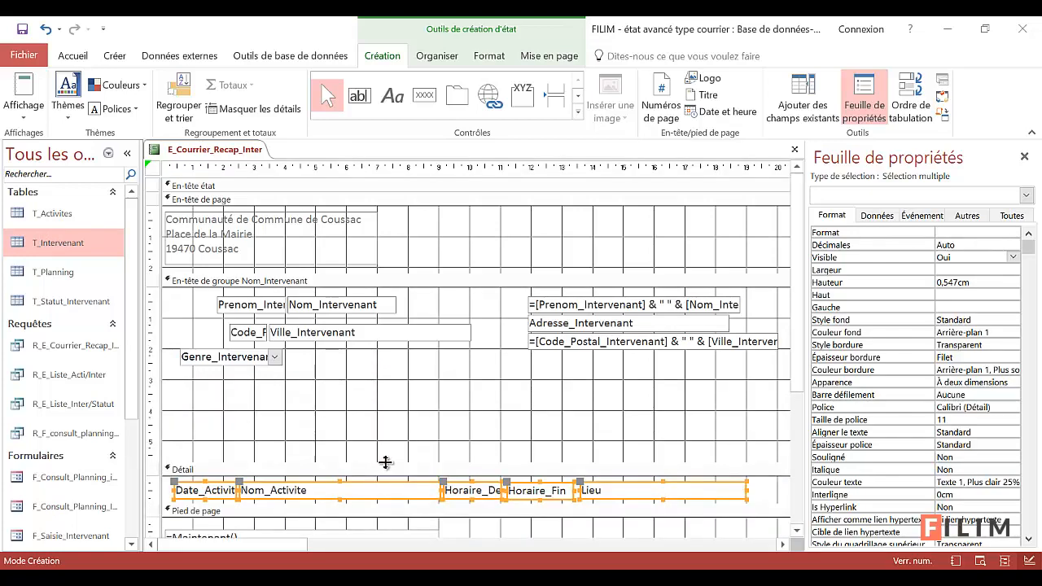
pyautogui.scroll(-1, 388, 460)
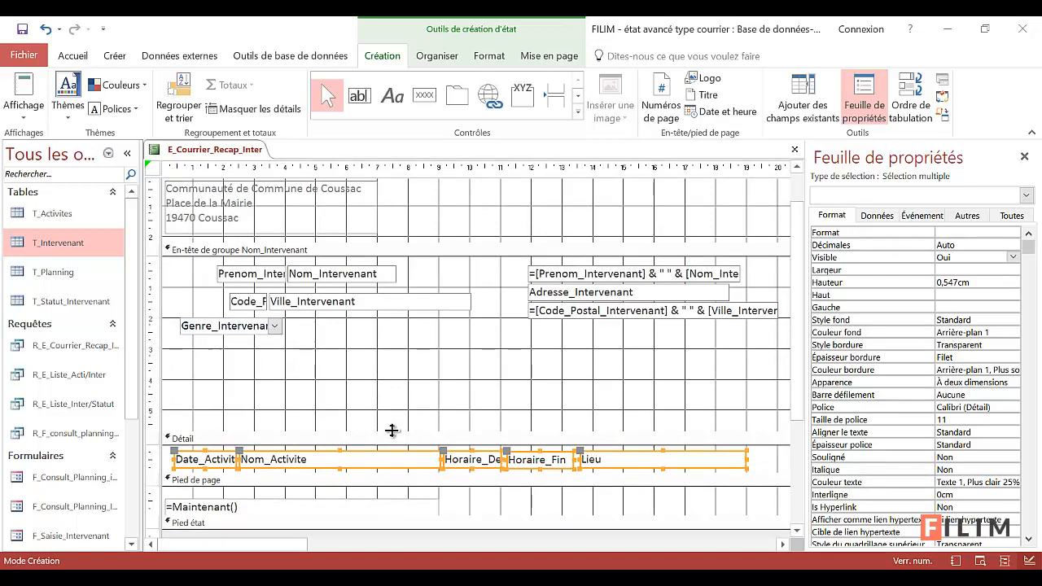
pyautogui.moveTo(391, 431); pyautogui.dragTo(393, 353)
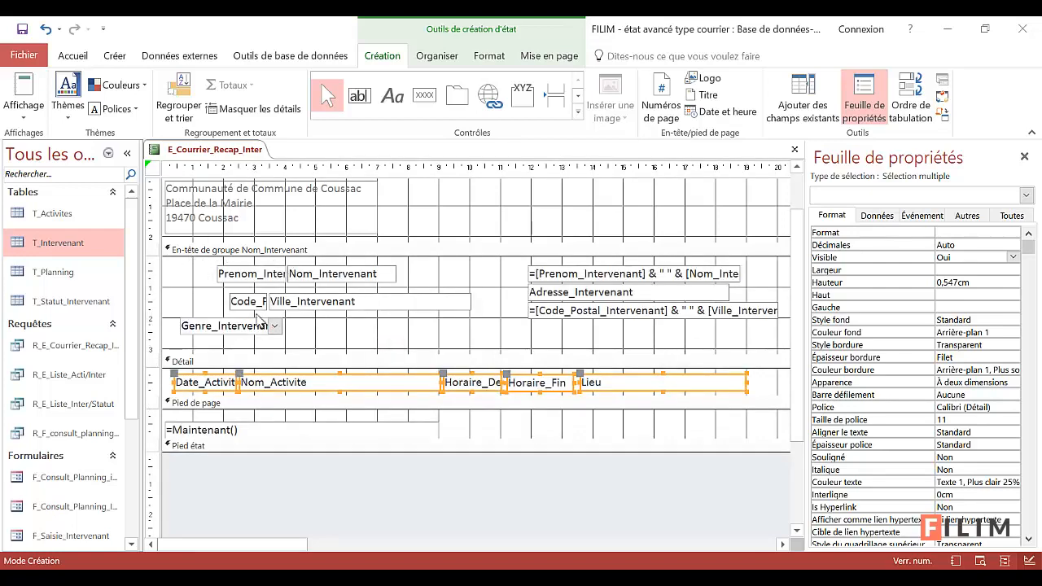
# Enlarge the Nom_Intervenant group header to about 6.7 cm high and add a "Date" label about 2.1 cm wide above the activity date field
pyautogui.moveTo(349, 350); pyautogui.dragTo(353, 464)
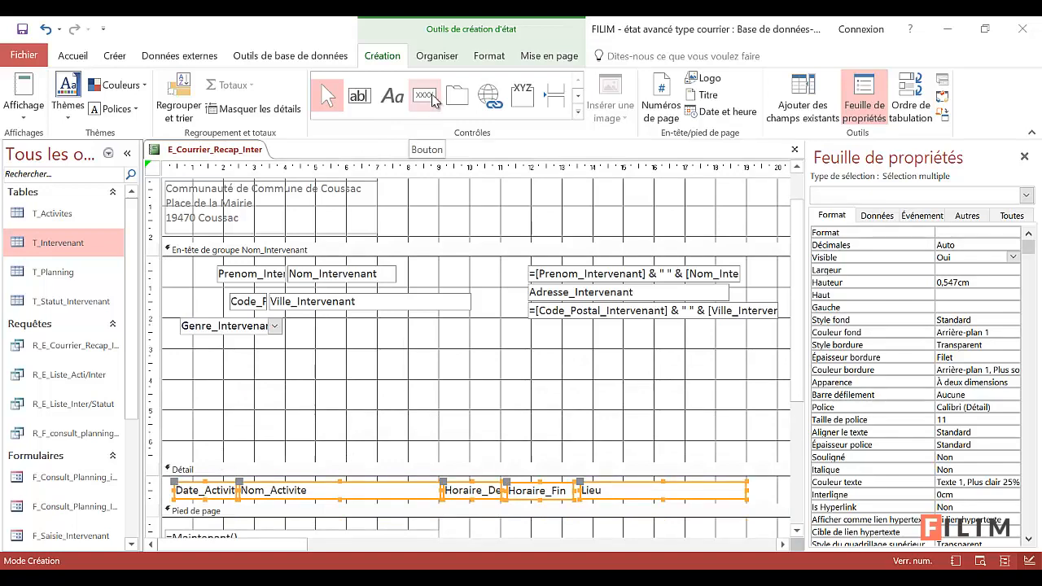
pyautogui.click(399, 96)
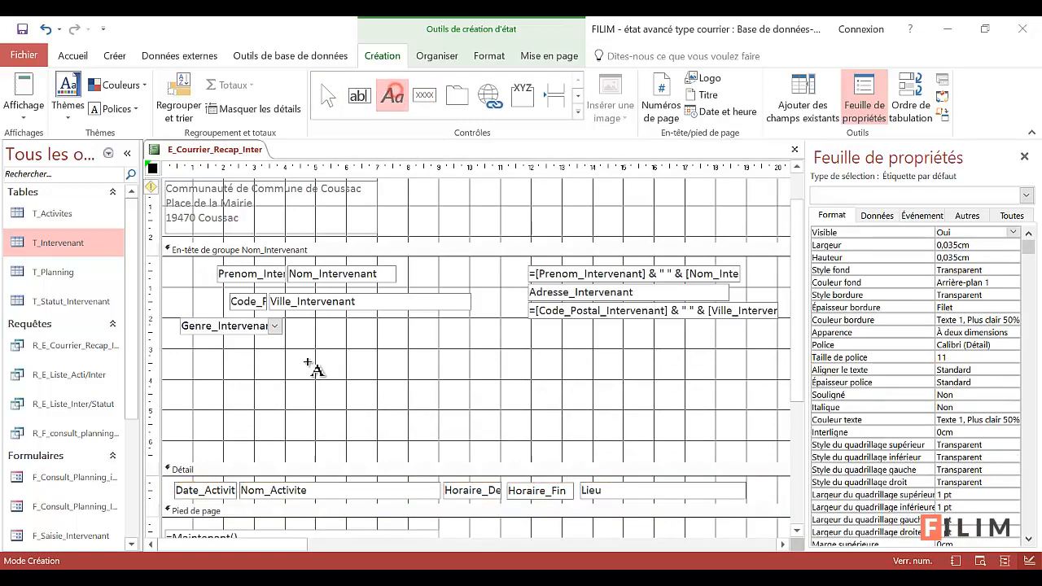
pyautogui.moveTo(175, 445); pyautogui.dragTo(240, 457)
pyautogui.press('Escape')
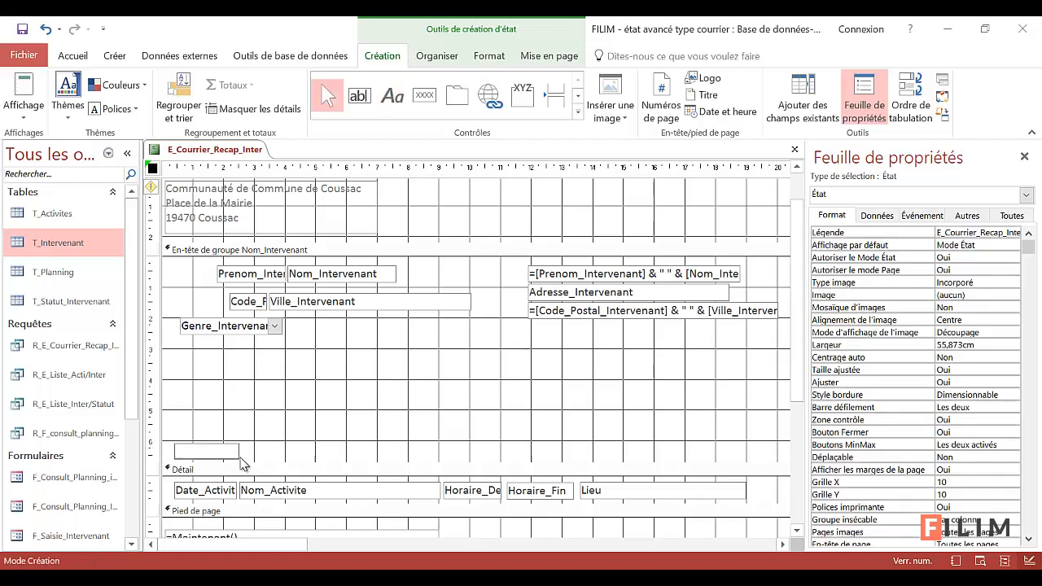
pyautogui.write('Date')
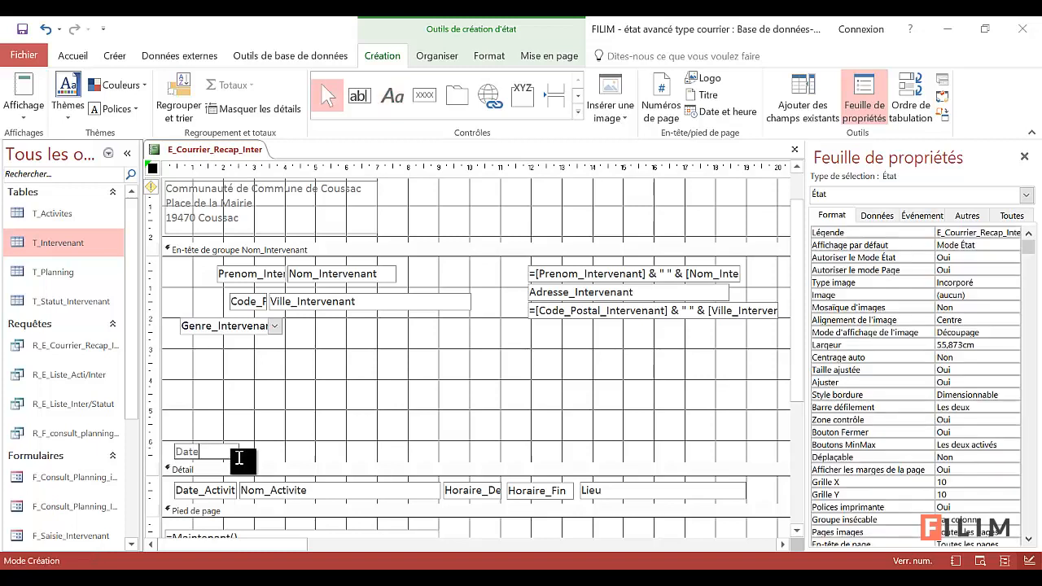
pyautogui.click(262, 446)
pyautogui.click(10, 99)
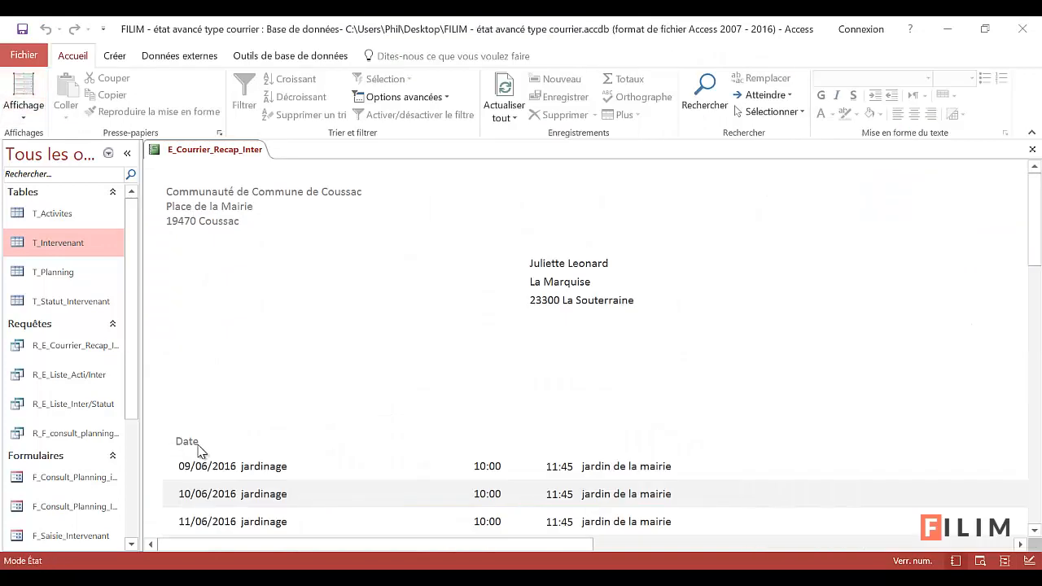
# In design view, centre the text of the Date label, and check the result in report view
pyautogui.click(41, 122)
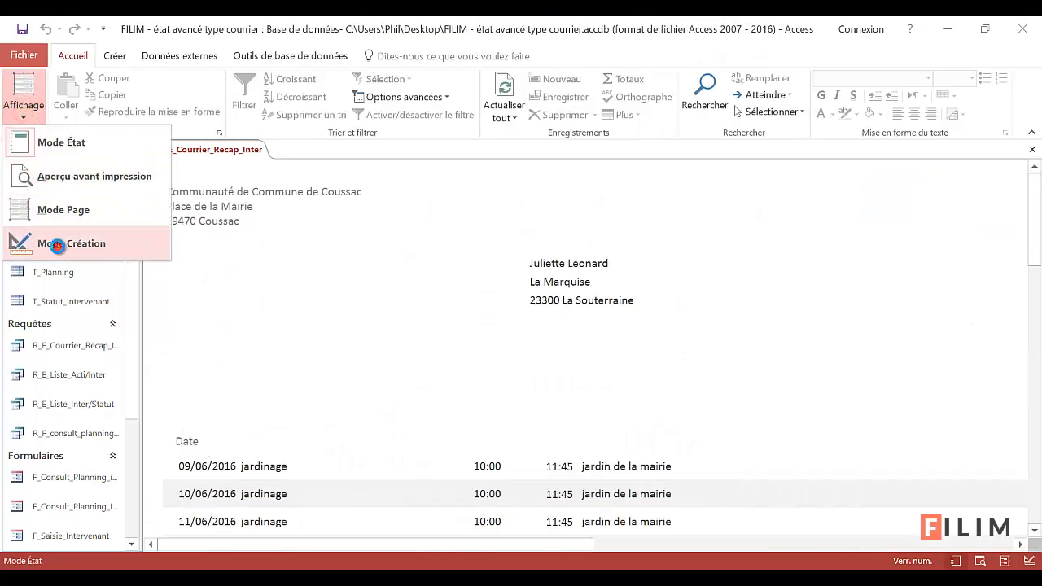
pyautogui.click(29, 241)
pyautogui.click(189, 483)
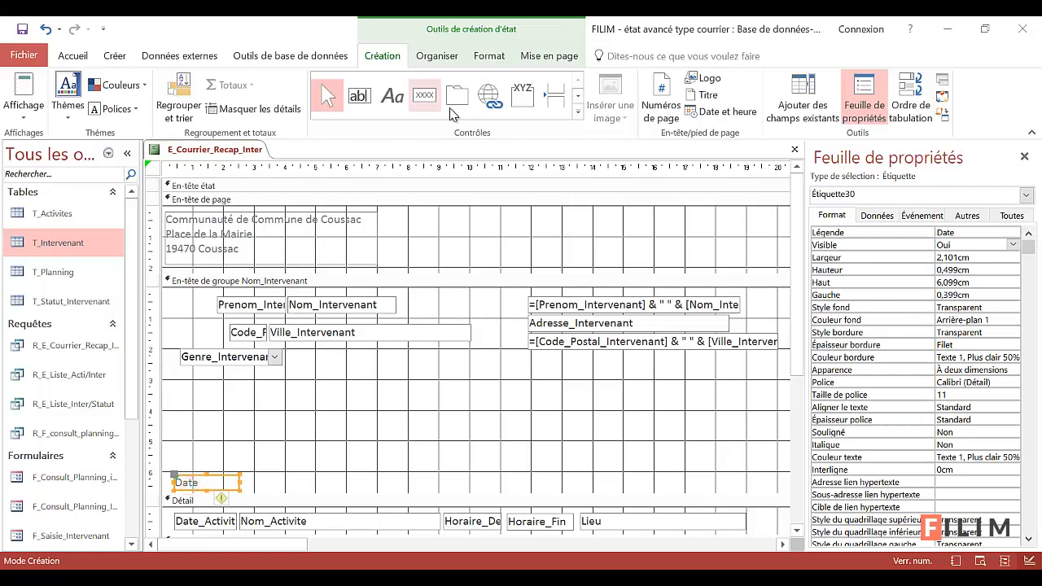
pyautogui.click(71, 57)
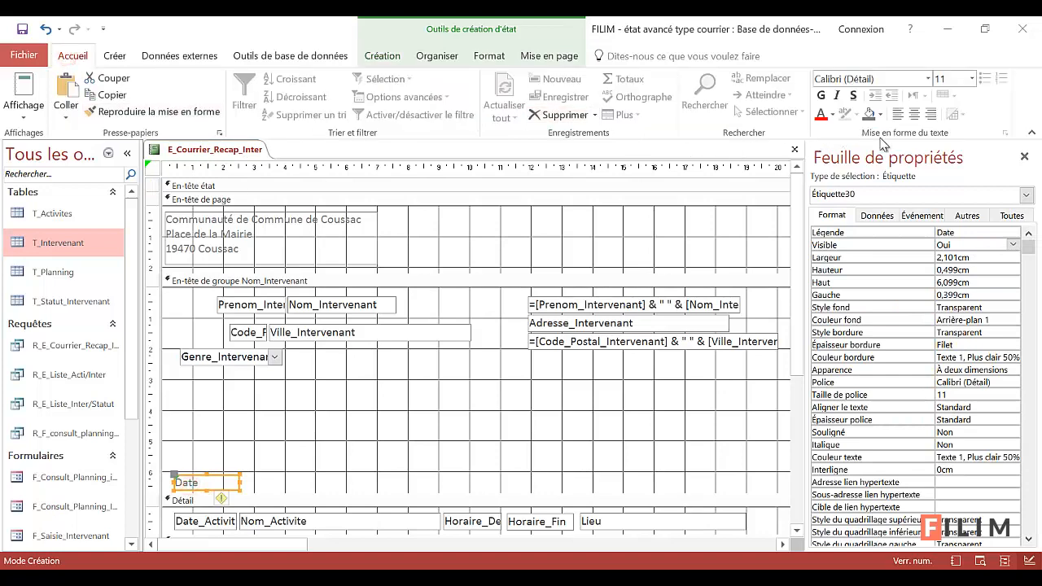
pyautogui.click(913, 119)
pyautogui.click(318, 468)
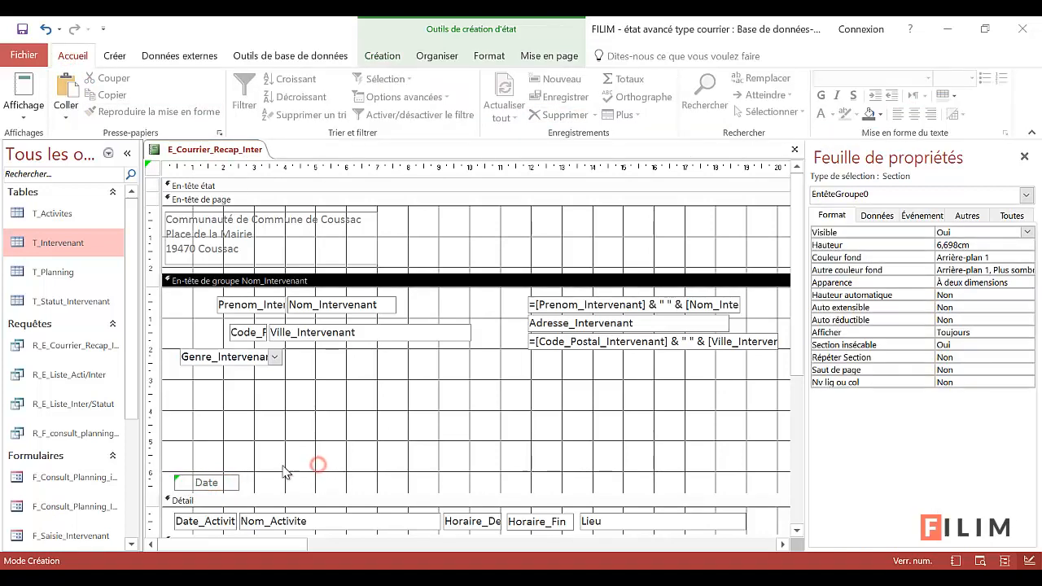
pyautogui.scroll(-1, 293, 471)
pyautogui.scroll(1, 335, 450)
pyautogui.scroll(-2, 341, 443)
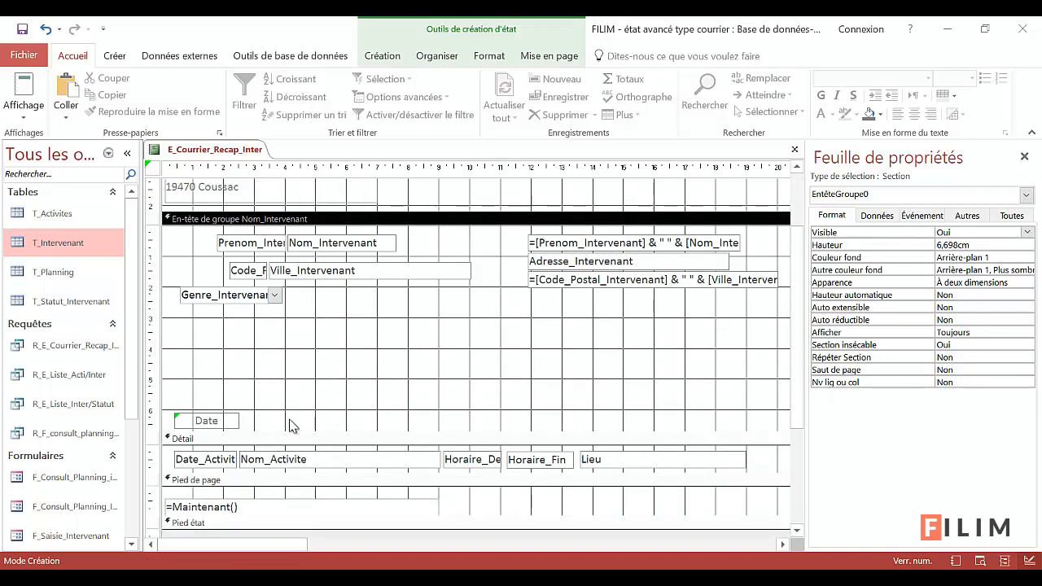
pyautogui.scroll(2, 491, 358)
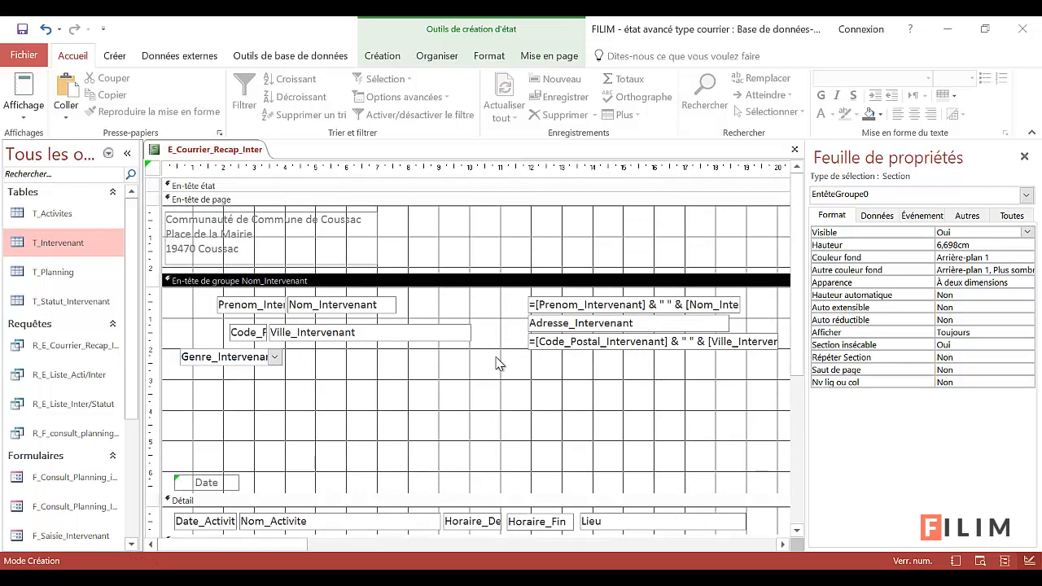
pyautogui.click(24, 110)
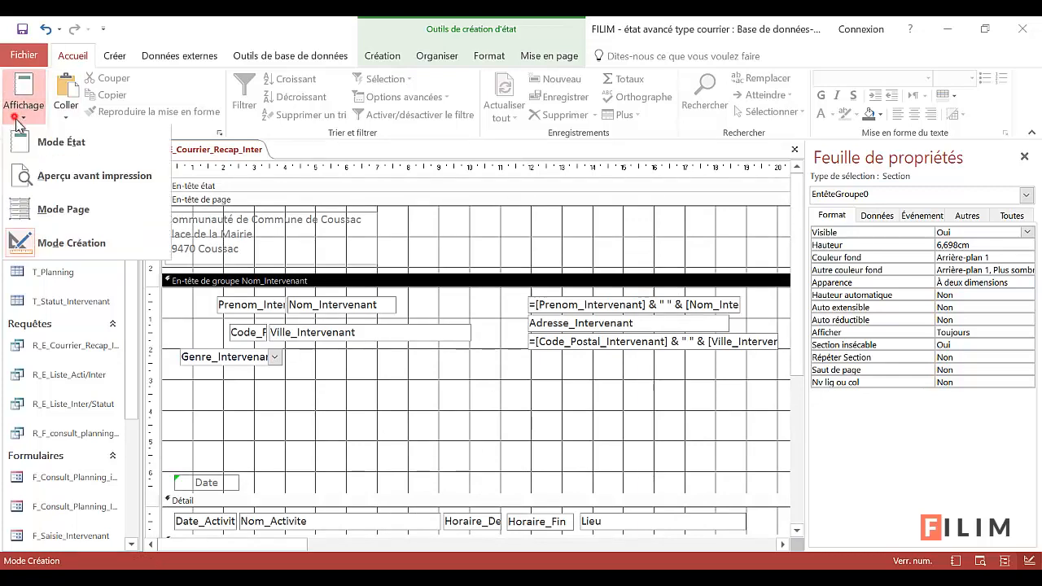
pyautogui.click(61, 144)
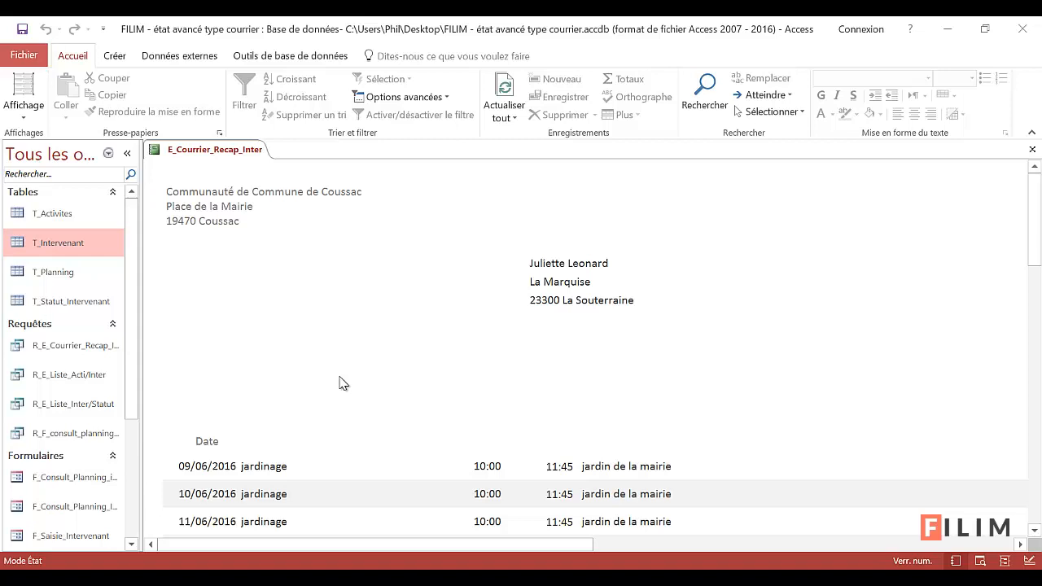
# In design view, add a text box about 3 cm wide above the Date label and delete its attached label
pyautogui.click(25, 114)
pyautogui.click(42, 243)
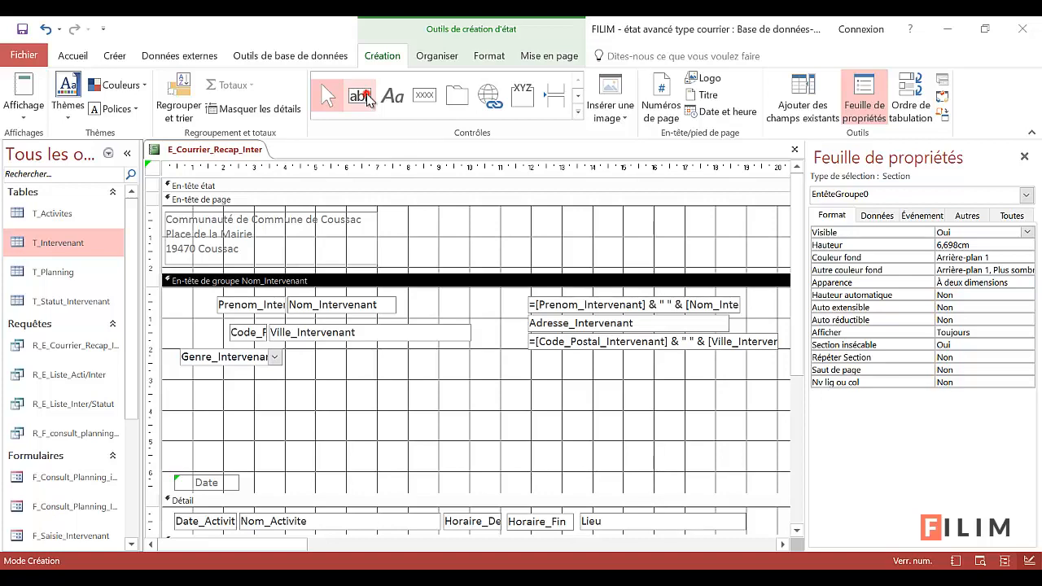
pyautogui.click(358, 96)
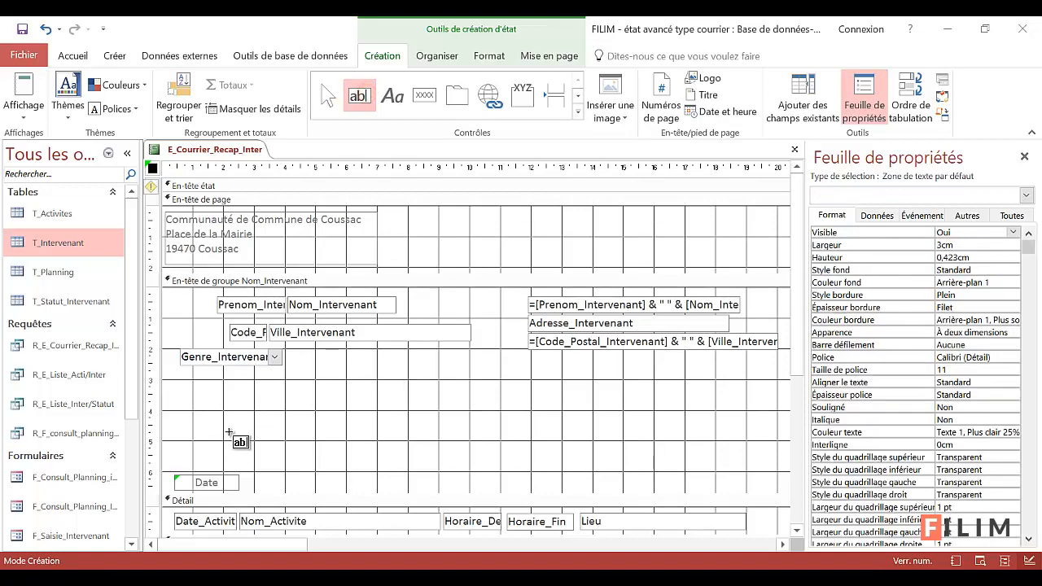
pyautogui.moveTo(180, 428); pyautogui.dragTo(271, 446)
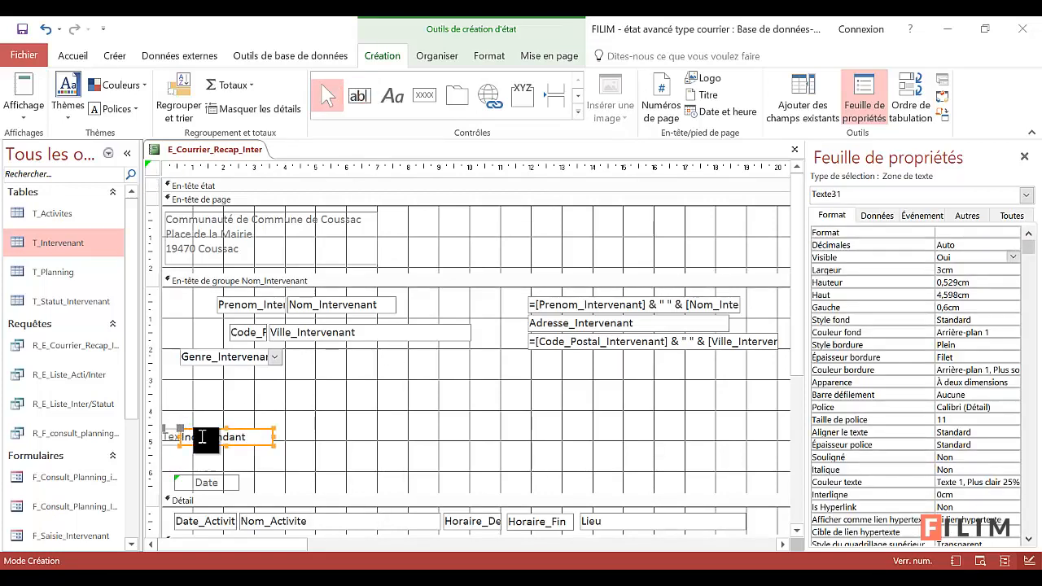
pyautogui.click(172, 436)
pyautogui.click(173, 435)
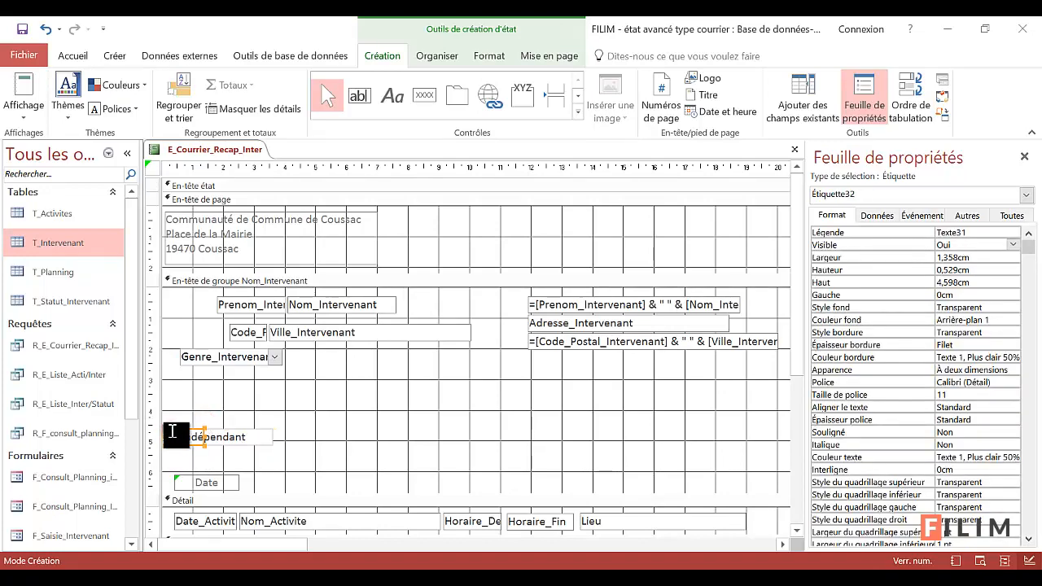
pyautogui.moveTo(173, 431); pyautogui.dragTo(190, 400)
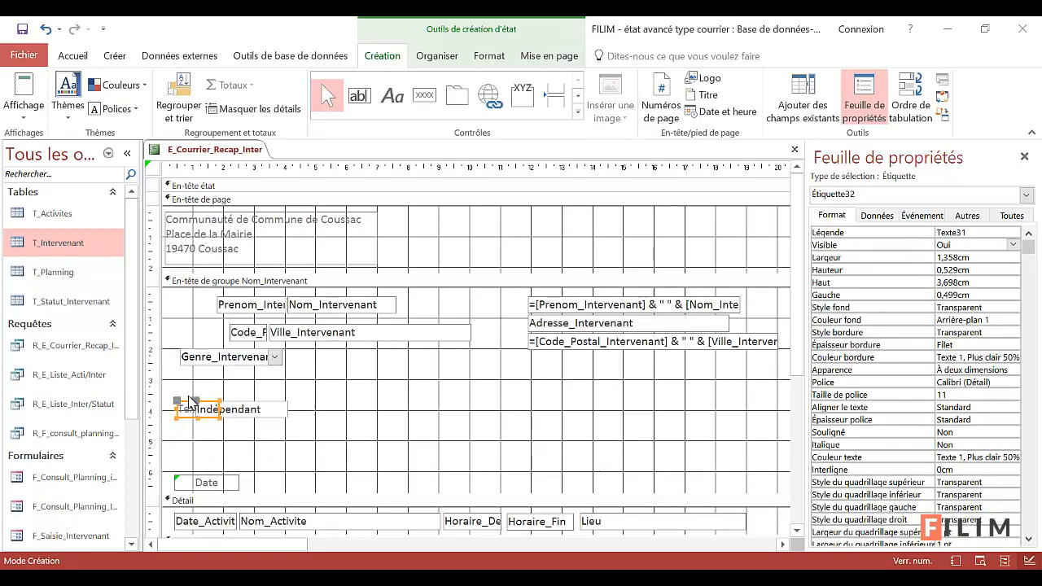
pyautogui.press('Delete')
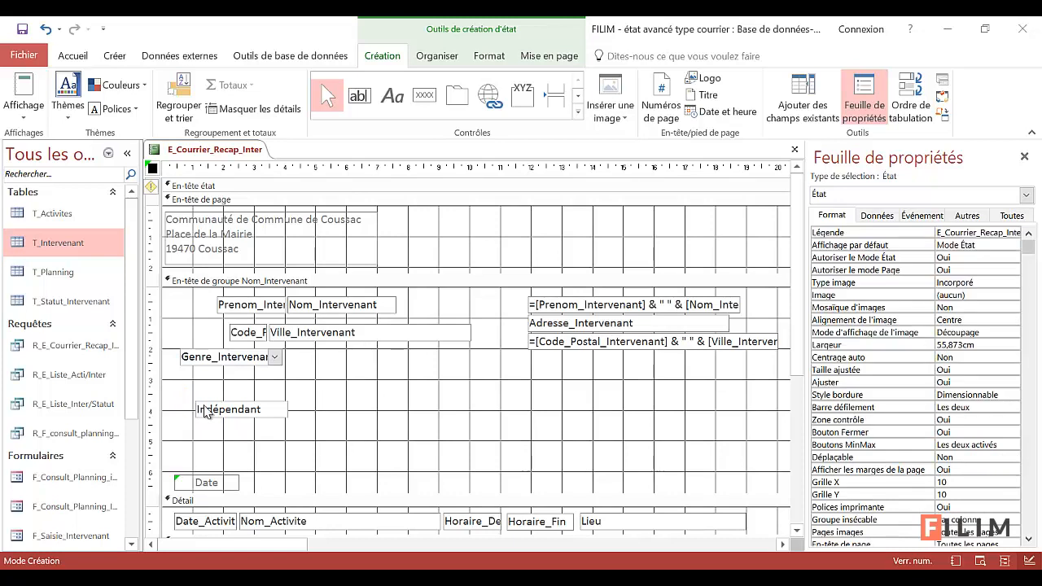
# Move the unbound text box to about 0.5 cm from the left and 4.5 cm down in the group header, and widen it to about 18.2 cm
pyautogui.click(213, 408)
pyautogui.moveTo(213, 408); pyautogui.dragTo(200, 426)
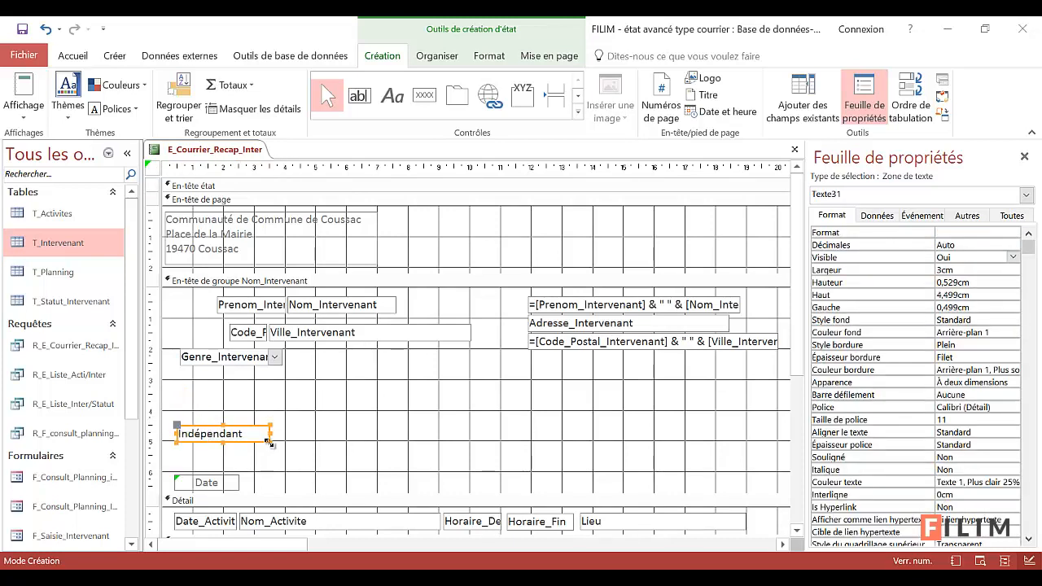
pyautogui.moveTo(273, 442)
pyautogui.mouseDown()
pyautogui.moveTo(783, 457)
pyautogui.moveTo(717, 453)
pyautogui.moveTo(738, 440)
pyautogui.mouseUp()
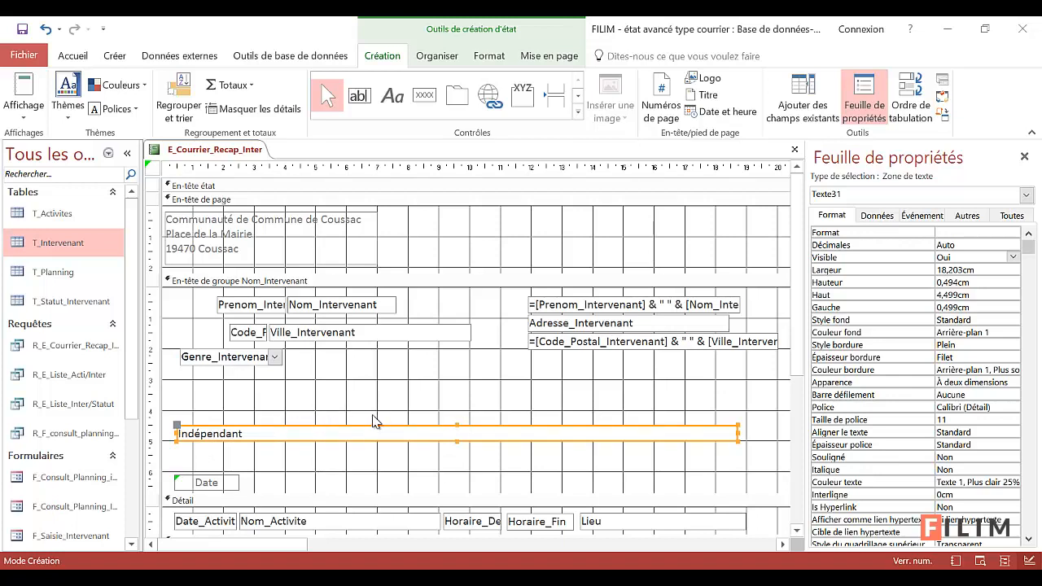
# Check the empty text box's placement in report view, and return to design view
pyautogui.click(28, 86)
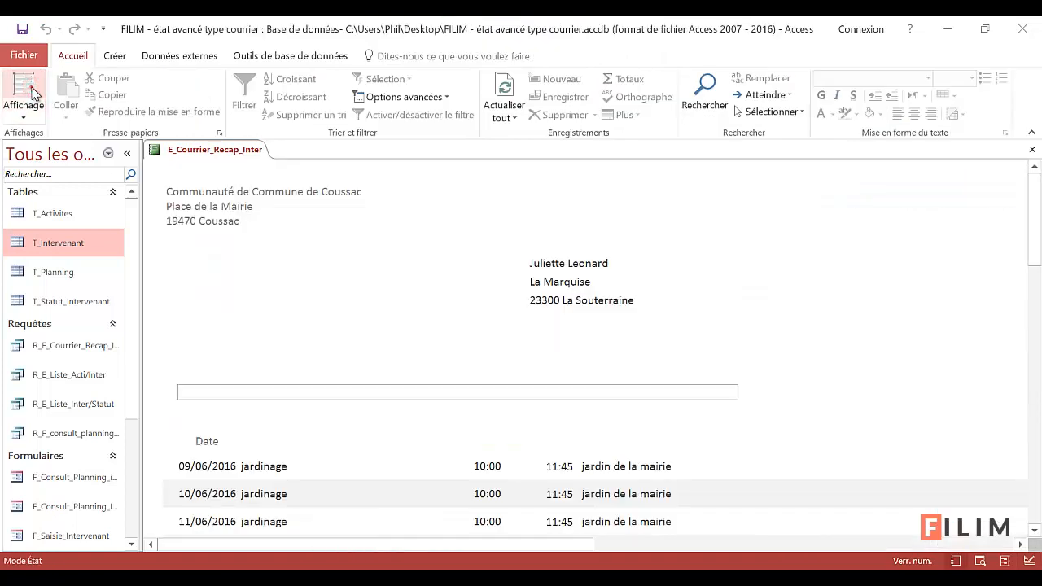
pyautogui.click(31, 86)
pyautogui.click(23, 114)
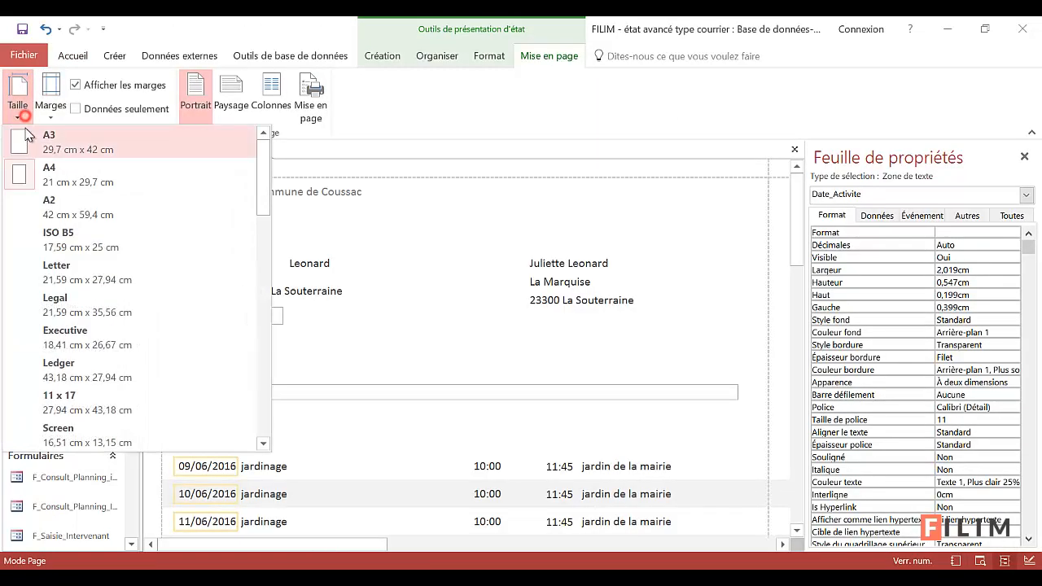
pyautogui.click(88, 50)
pyautogui.click(88, 51)
pyautogui.click(24, 114)
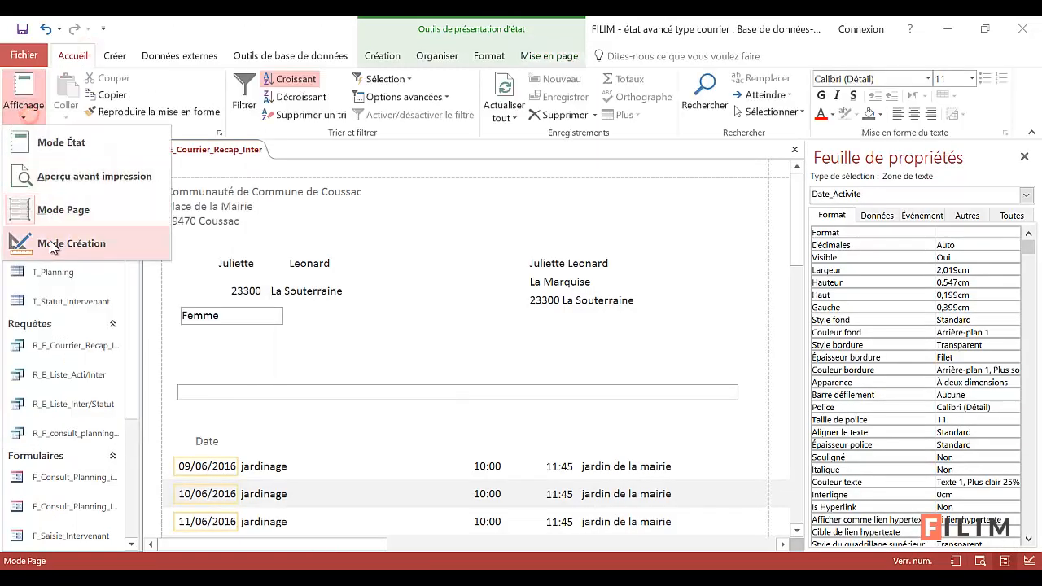
pyautogui.click(51, 235)
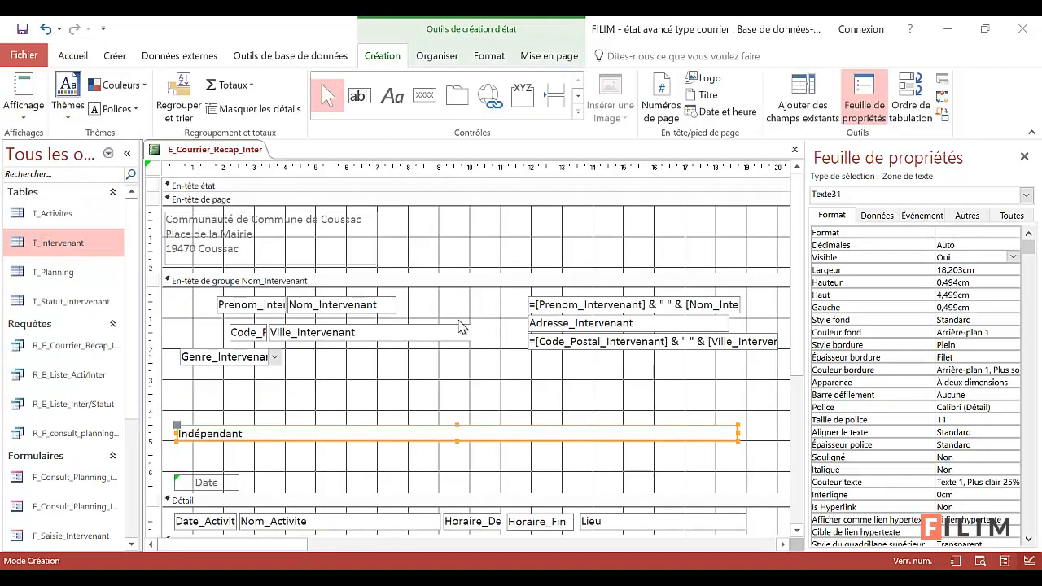
# Open the expression builder for the wide text box's control source and insert the built-in IIf function
pyautogui.click(876, 216)
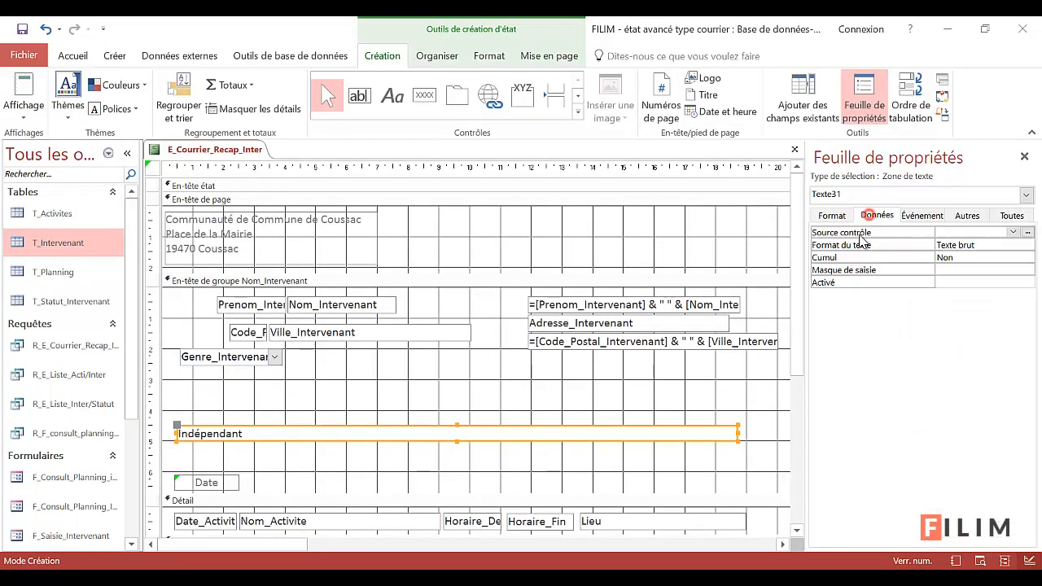
pyautogui.click(1028, 234)
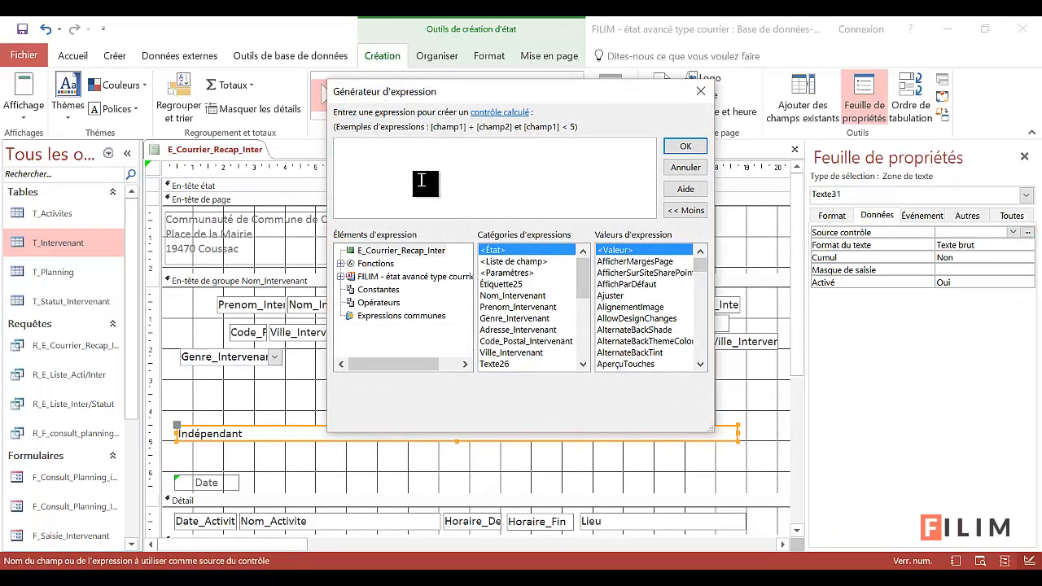
pyautogui.click(381, 263)
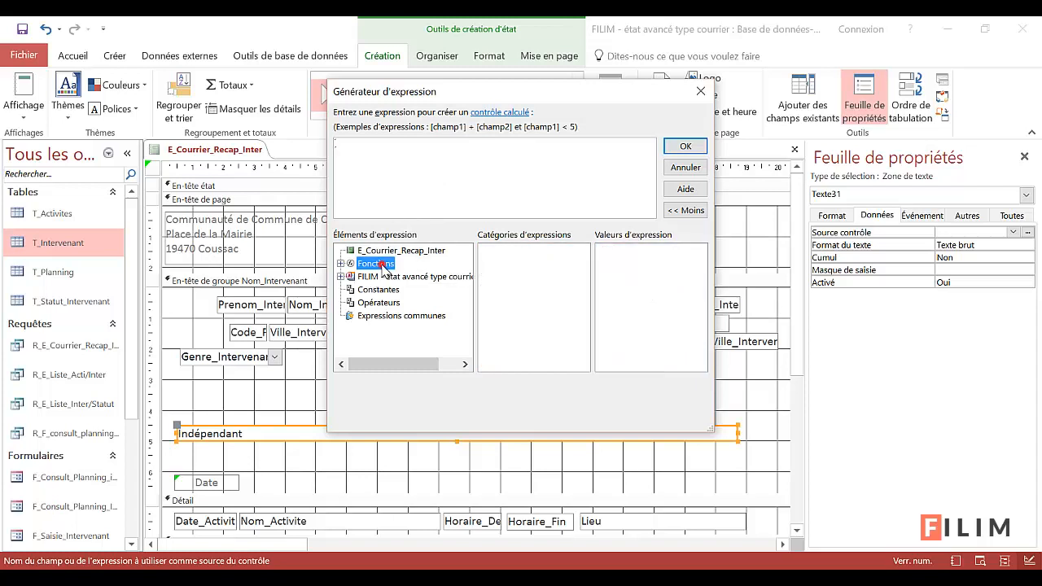
pyautogui.click(340, 264)
pyautogui.click(386, 278)
pyautogui.click(631, 309)
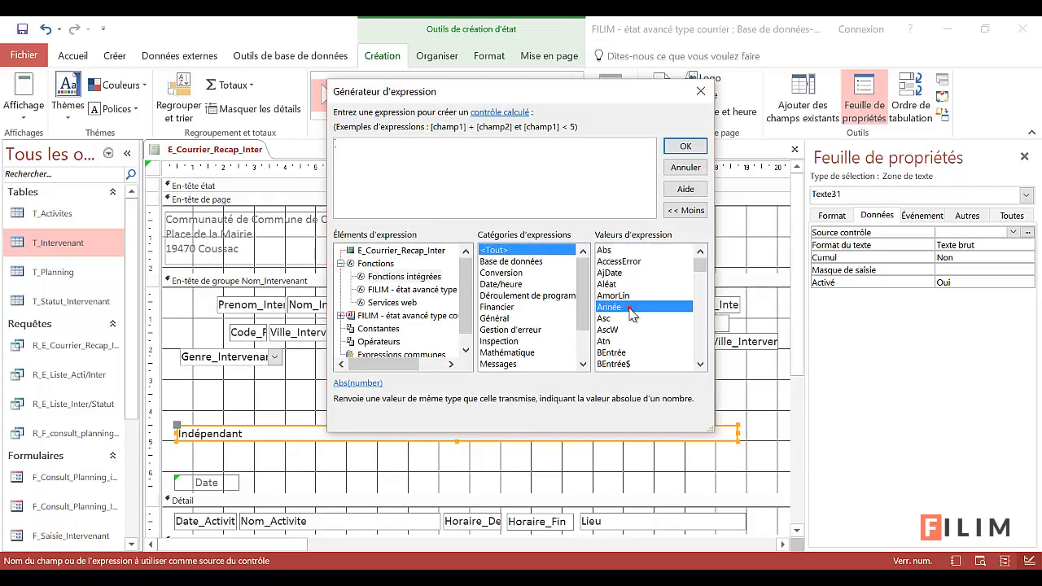
pyautogui.press('i')
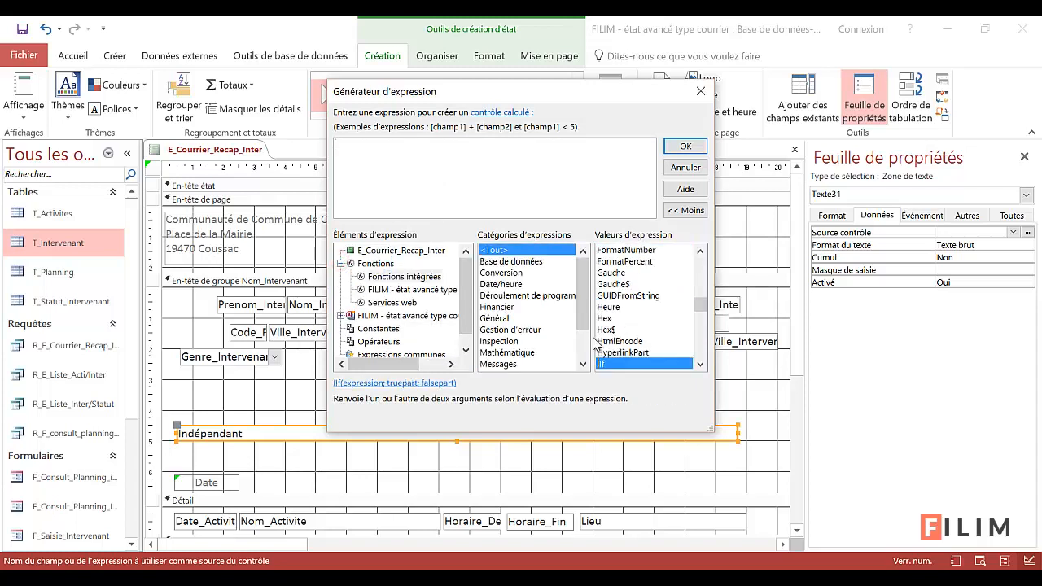
pyautogui.doubleClick(621, 363)
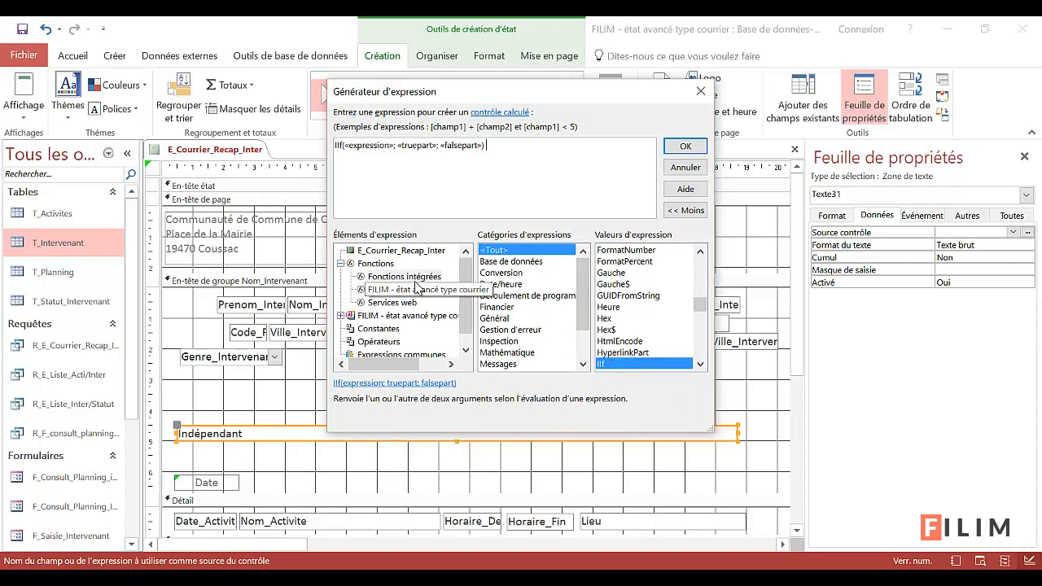
# Replace the «expression» placeholder of IIf with the report's Genre_Intervenant field
pyautogui.click(367, 145)
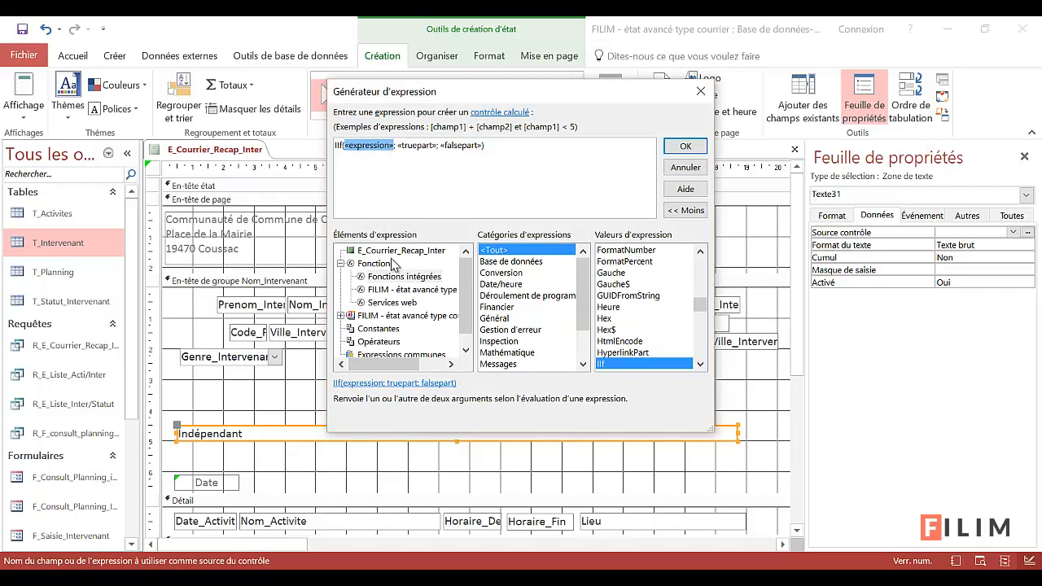
pyautogui.click(394, 252)
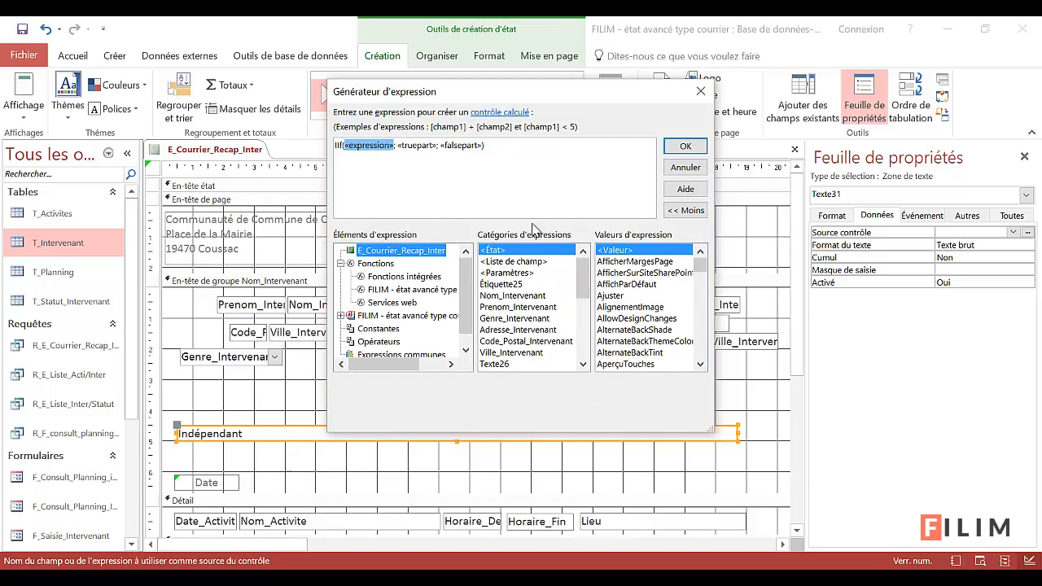
pyautogui.moveTo(585, 282); pyautogui.dragTo(584, 289)
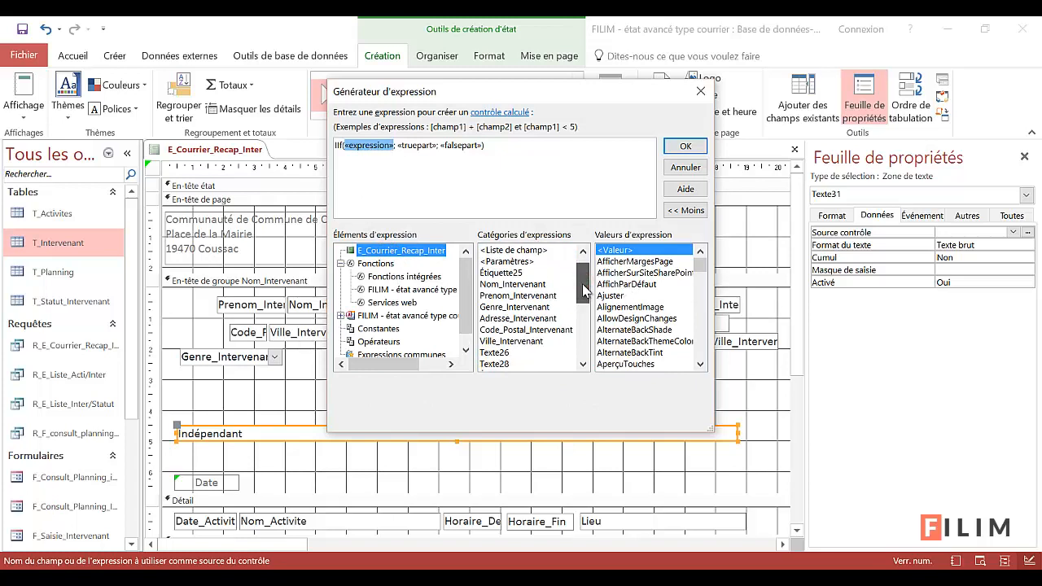
pyautogui.doubleClick(514, 307)
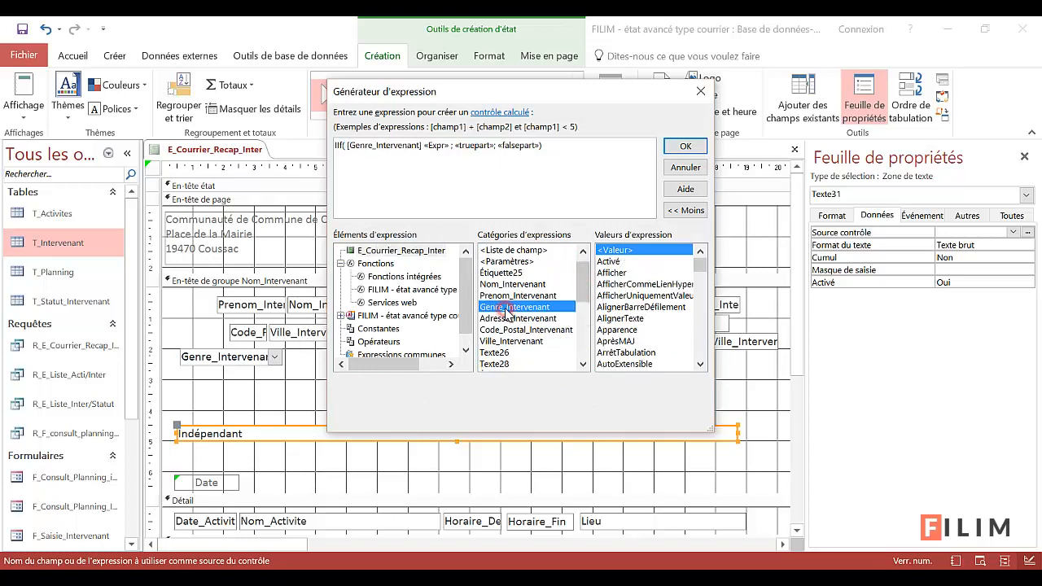
# Replace the «Expr» placeholder after Genre_Intervenant with a comparison to Homme in the IIf condition
pyautogui.click(437, 145)
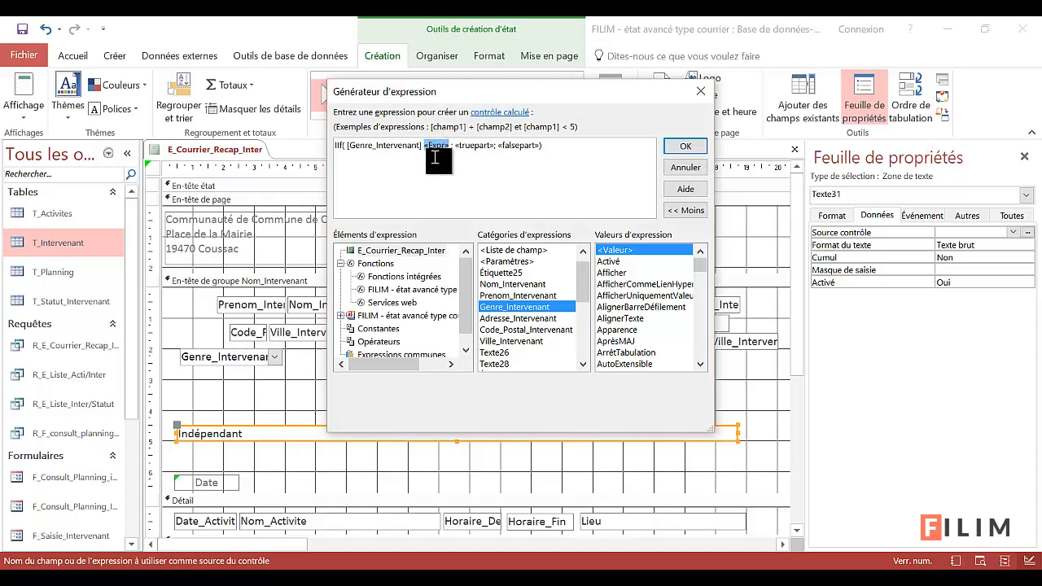
pyautogui.press('Delete')
pyautogui.write('=')
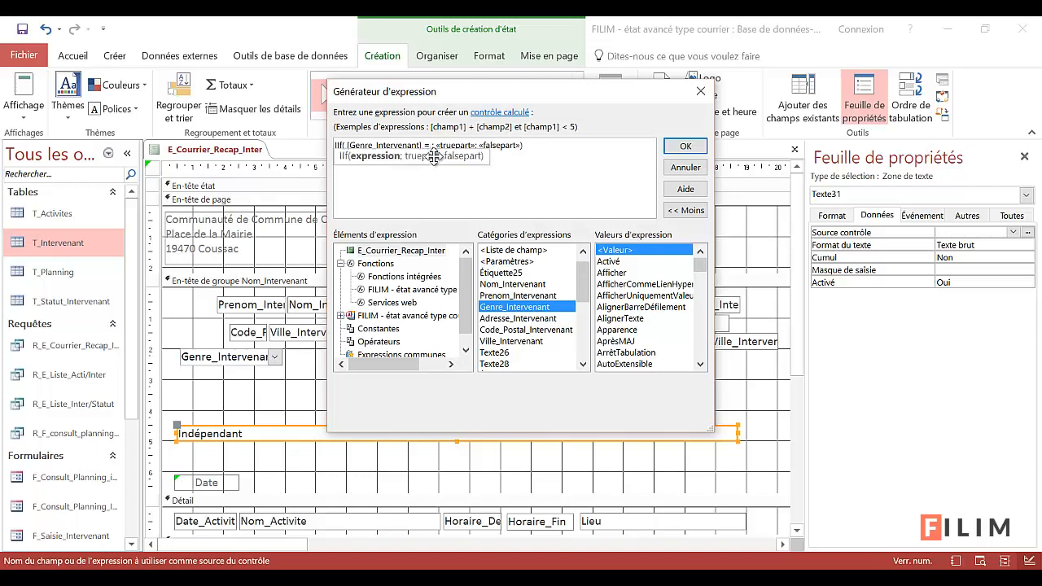
pyautogui.write(' Homme')
# Replace the «truepart» placeholder of the IIf function with the quoted text "Cher"
pyautogui.click(490, 144)
pyautogui.doubleClick(491, 144)
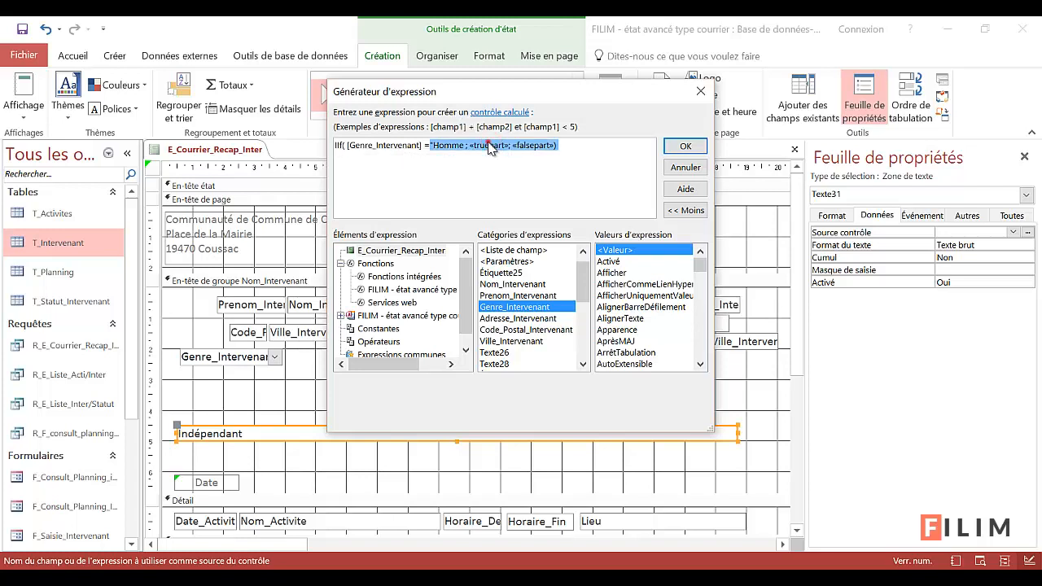
pyautogui.click(492, 145)
pyautogui.doubleClick(504, 146)
pyautogui.click(507, 145)
pyautogui.click(530, 148)
pyautogui.press('BackSpace')
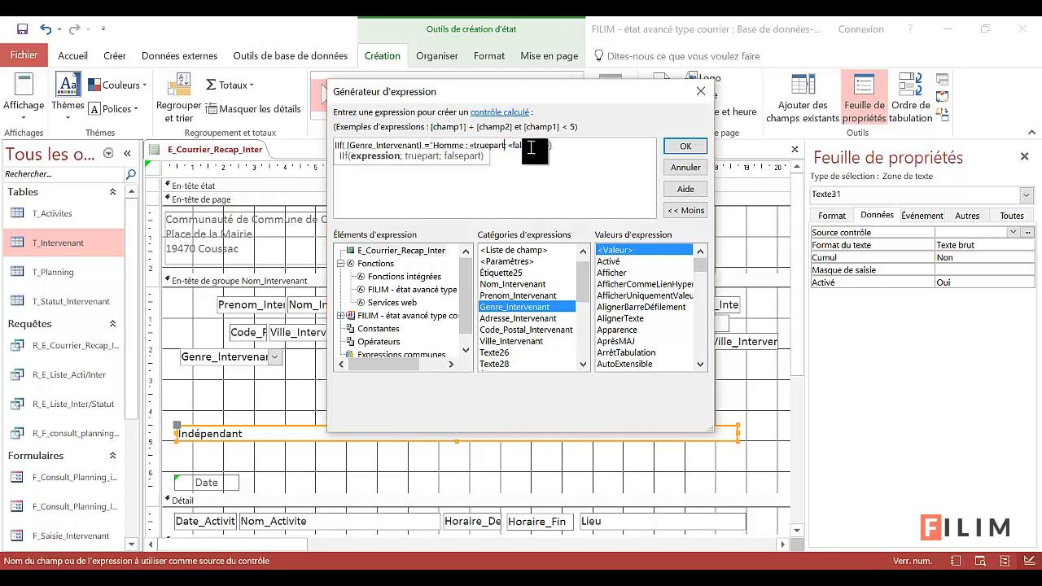
pyautogui.press('BackSpace')
pyautogui.press('BackSpace')
pyautogui.press('BackSpace')
pyautogui.press('BackSpace')
pyautogui.press('BackSpace')
pyautogui.write('"Ch')
# Replace the «falsepart» placeholder with the quoted text "Chère" and apply the expression to the wide text box
pyautogui.click(524, 146)
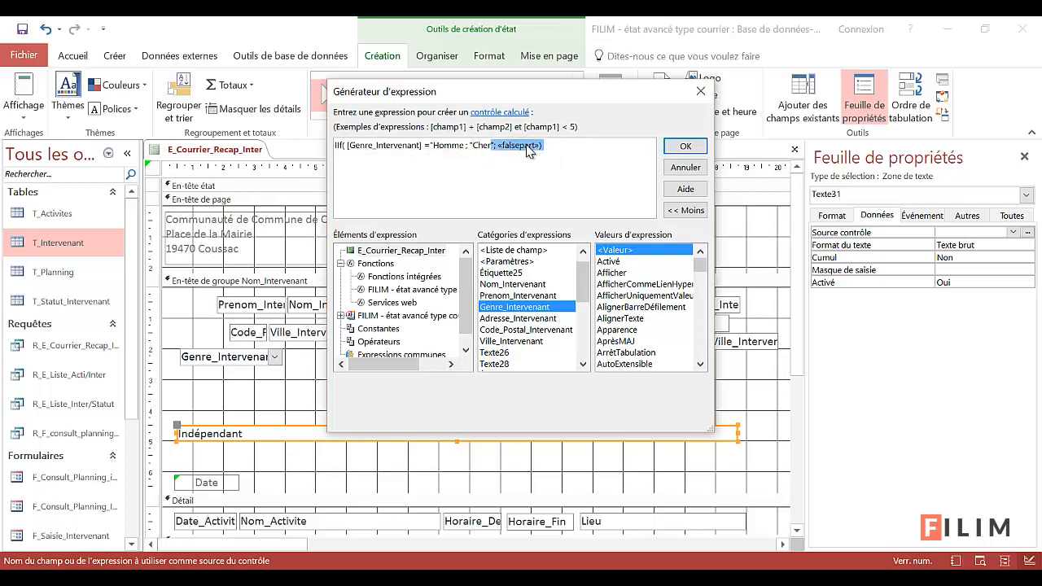
pyautogui.click(531, 148)
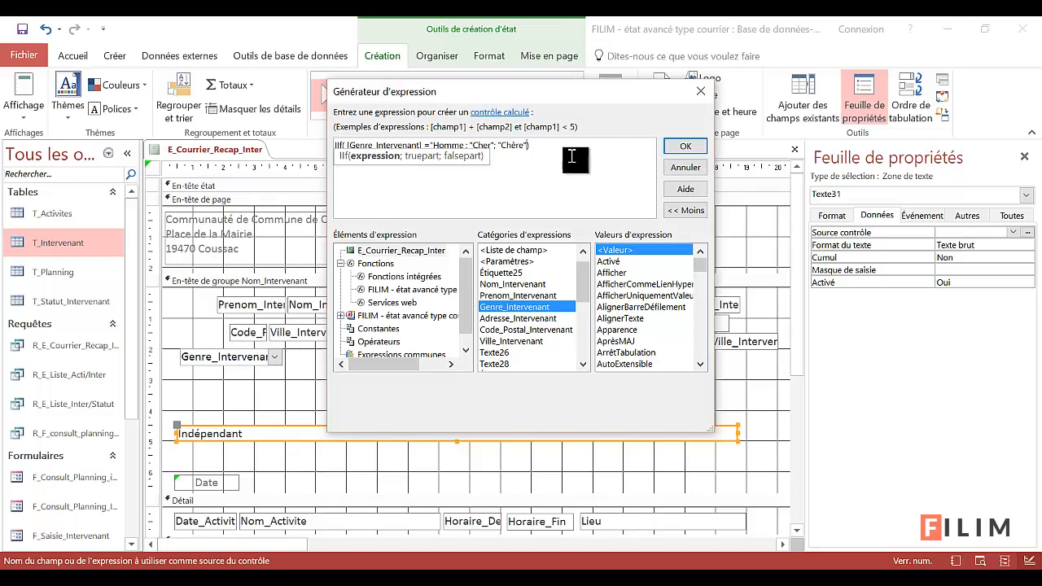
pyautogui.click(674, 147)
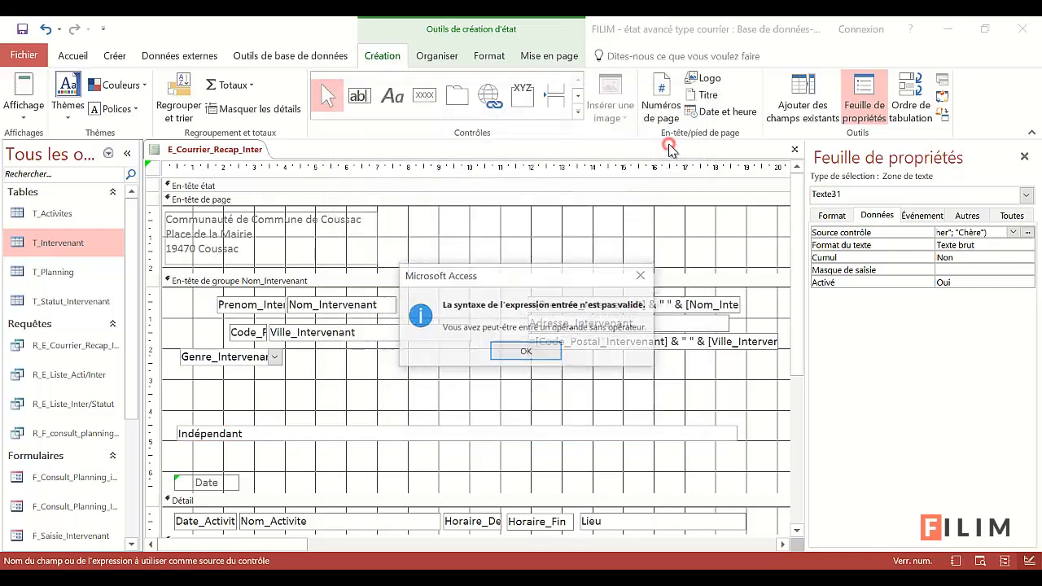
pyautogui.click(524, 353)
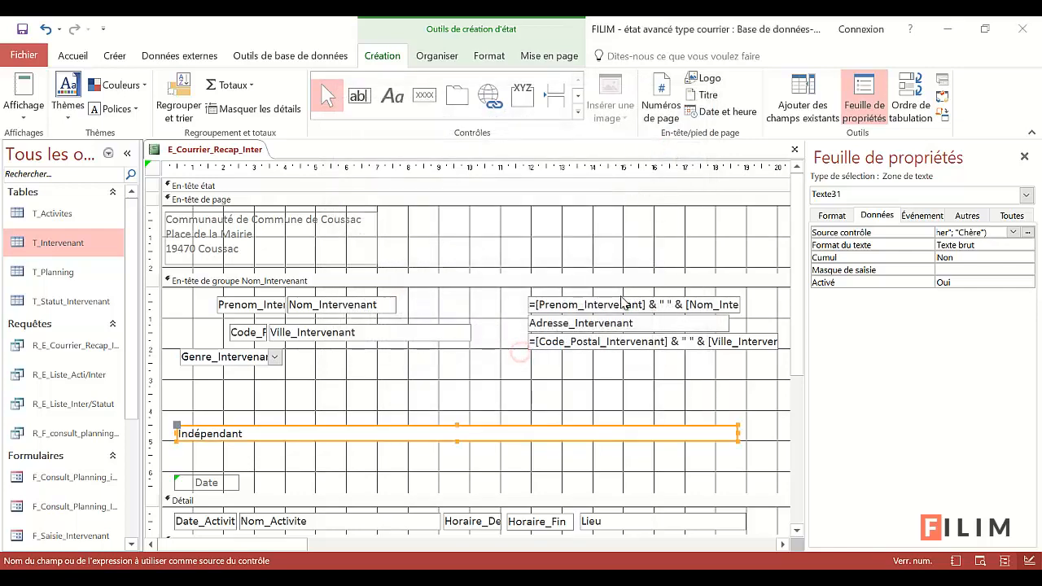
# Reopen the wide text box's control source expression and add the missing closing quotation mark after Homme
pyautogui.click(1027, 232)
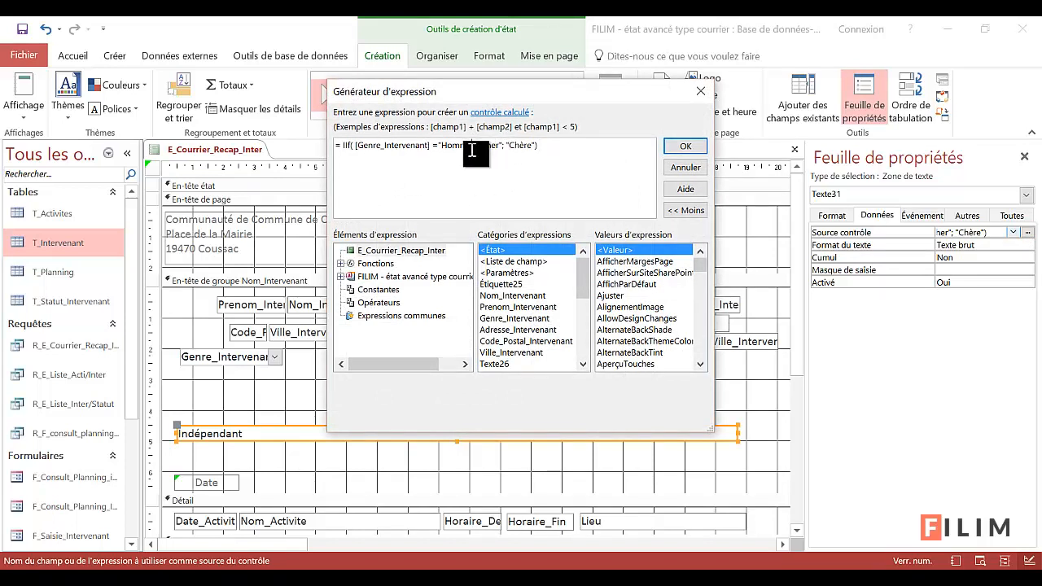
pyautogui.write('"')
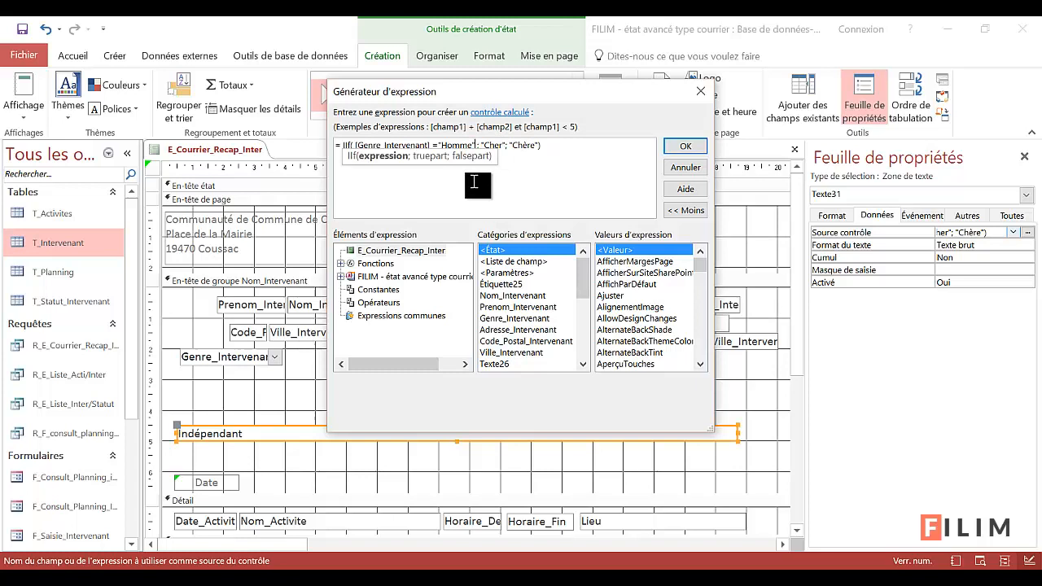
# Apply = IIf([Genre_Intervenant]="Homme"; "Cher"; "Chère") as the salutation text box's control source
pyautogui.click(556, 143)
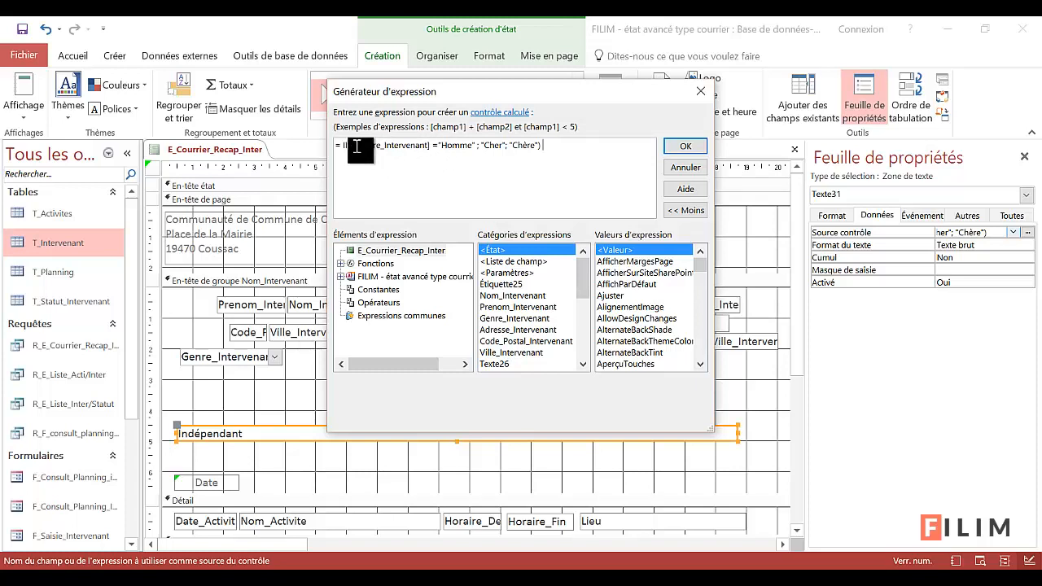
pyautogui.moveTo(355, 145); pyautogui.dragTo(433, 151)
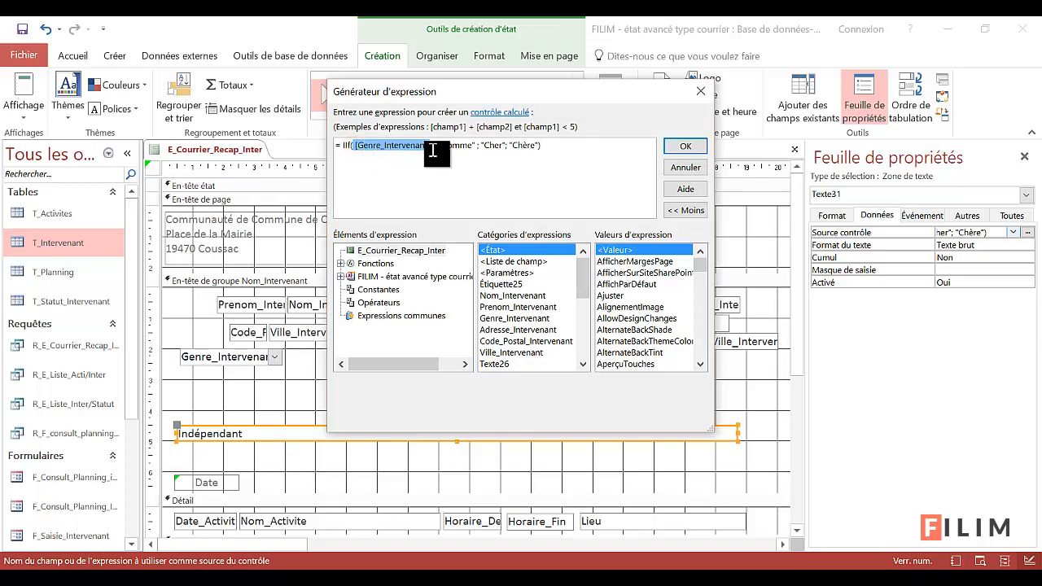
pyautogui.click(350, 145)
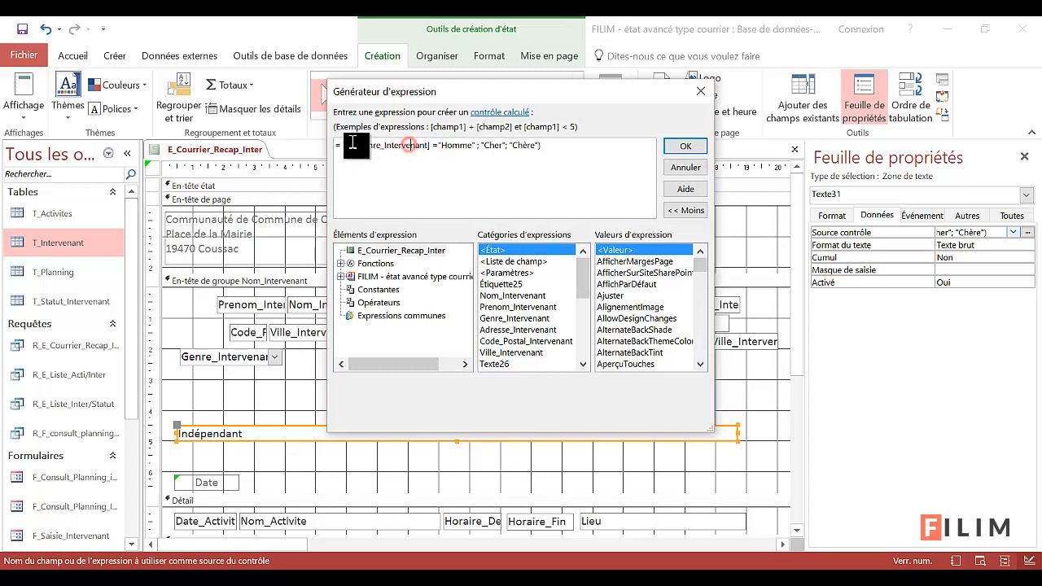
pyautogui.moveTo(356, 146); pyautogui.dragTo(439, 146)
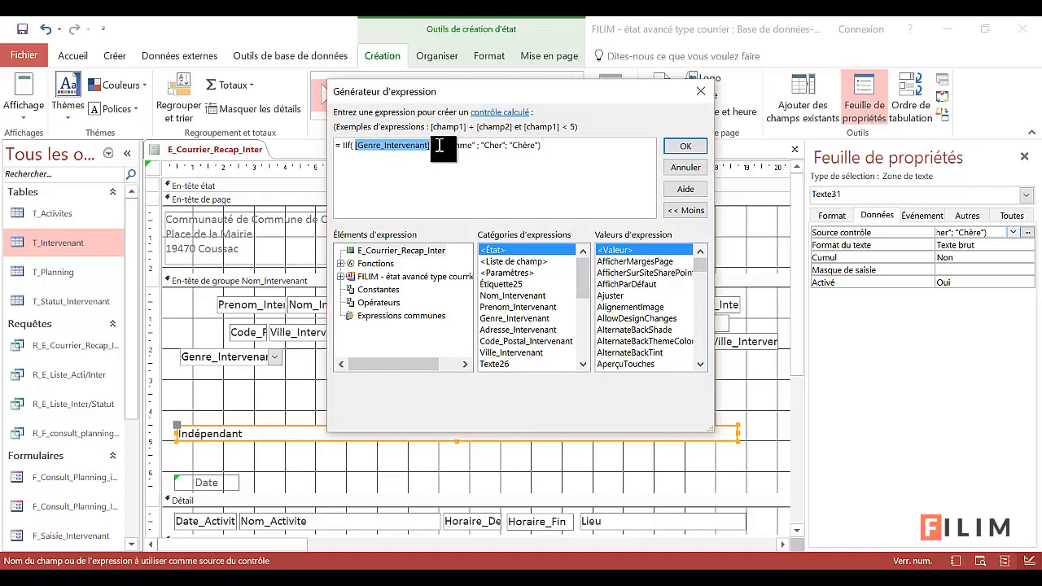
pyautogui.click(552, 148)
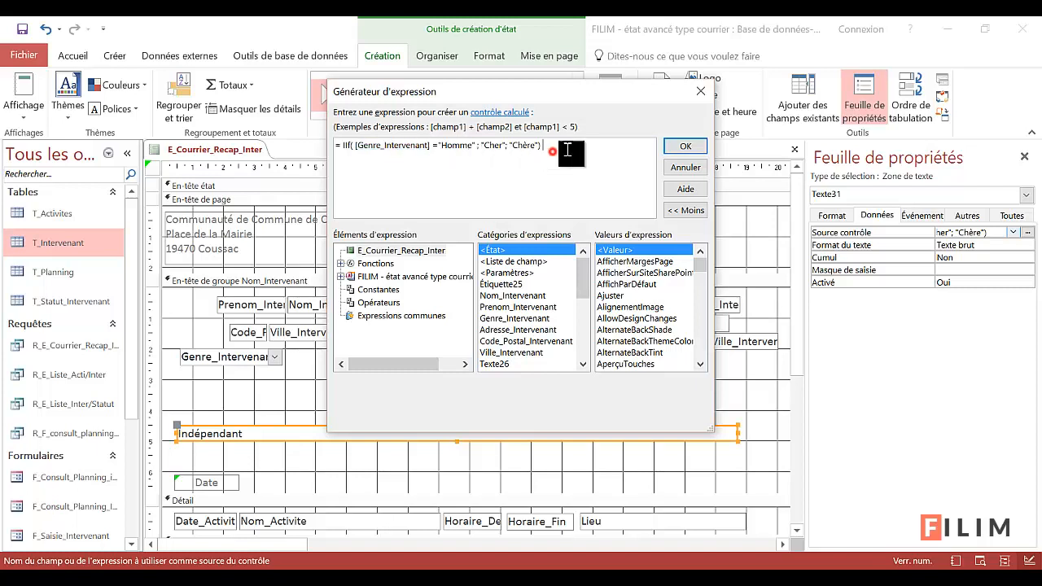
pyautogui.click(671, 146)
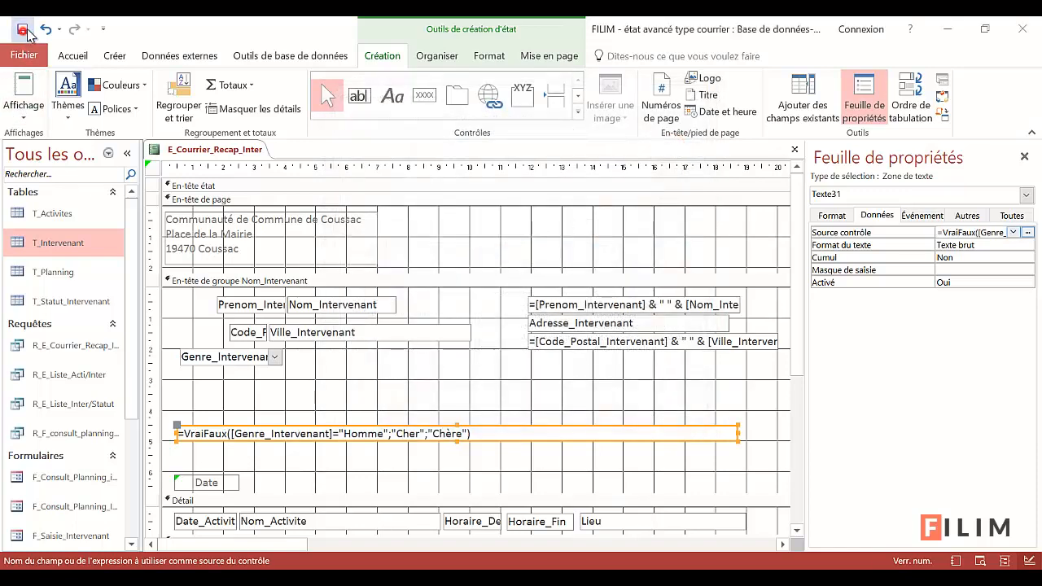
# Check the salutations of several recipients in Report view
pyautogui.click(26, 83)
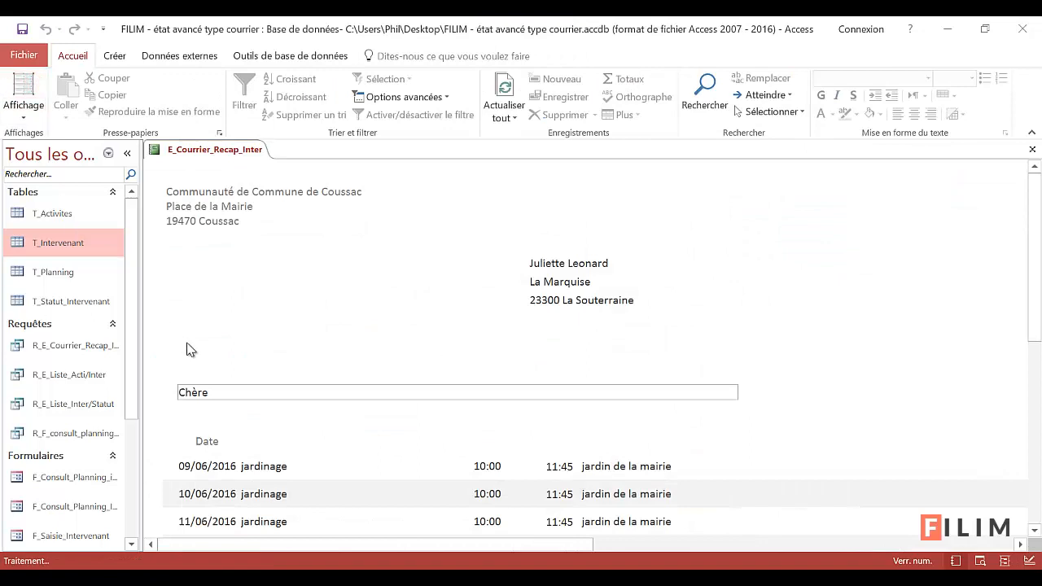
pyautogui.click(199, 388)
pyautogui.scroll(-8, 200, 383)
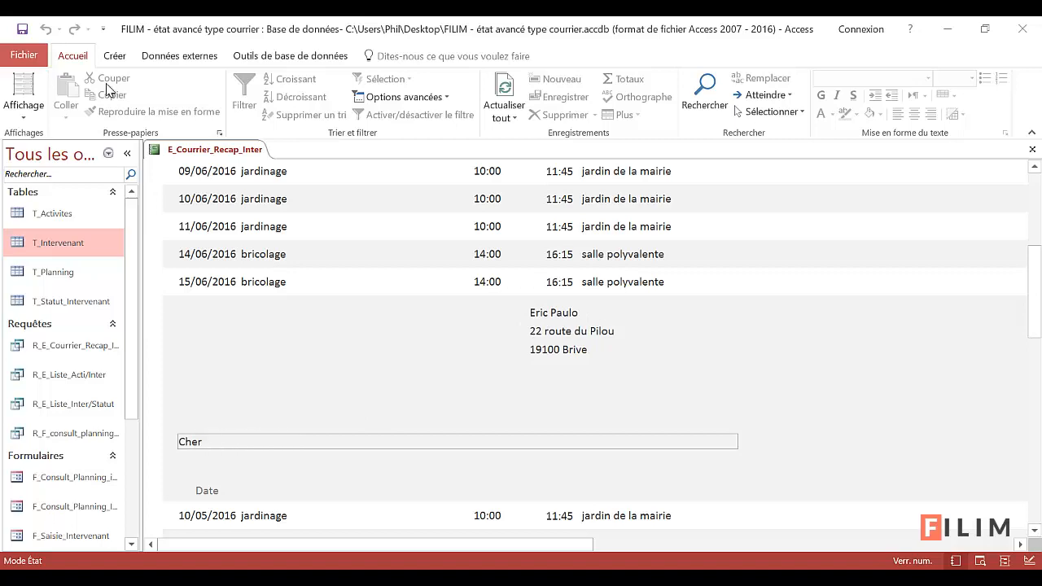
# In Design view, append &" "& and a copy of the gender condition returning "M" or "Mme" to the salutation expression
pyautogui.click(24, 109)
pyautogui.click(49, 238)
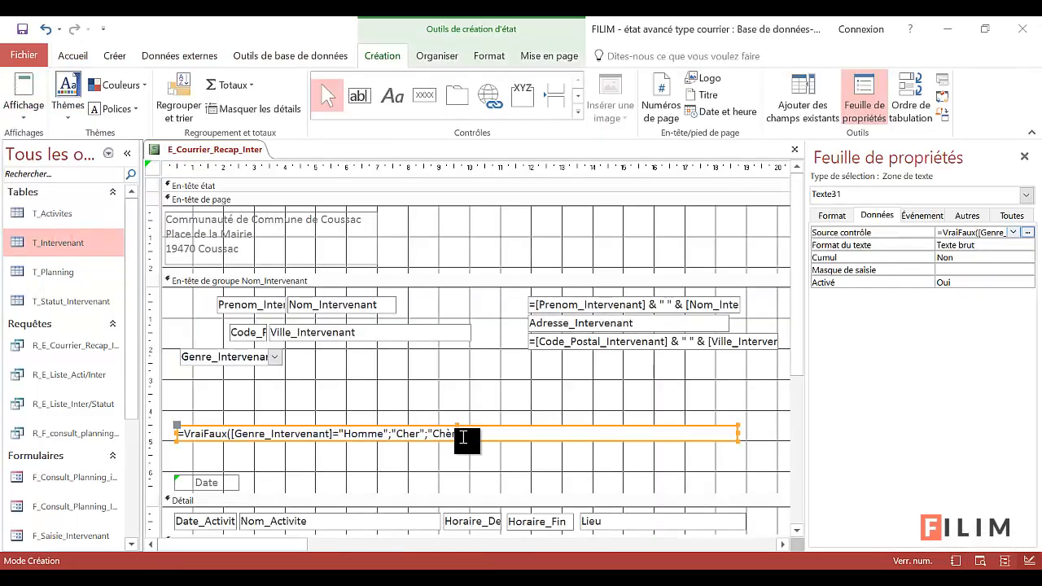
pyautogui.click(1028, 233)
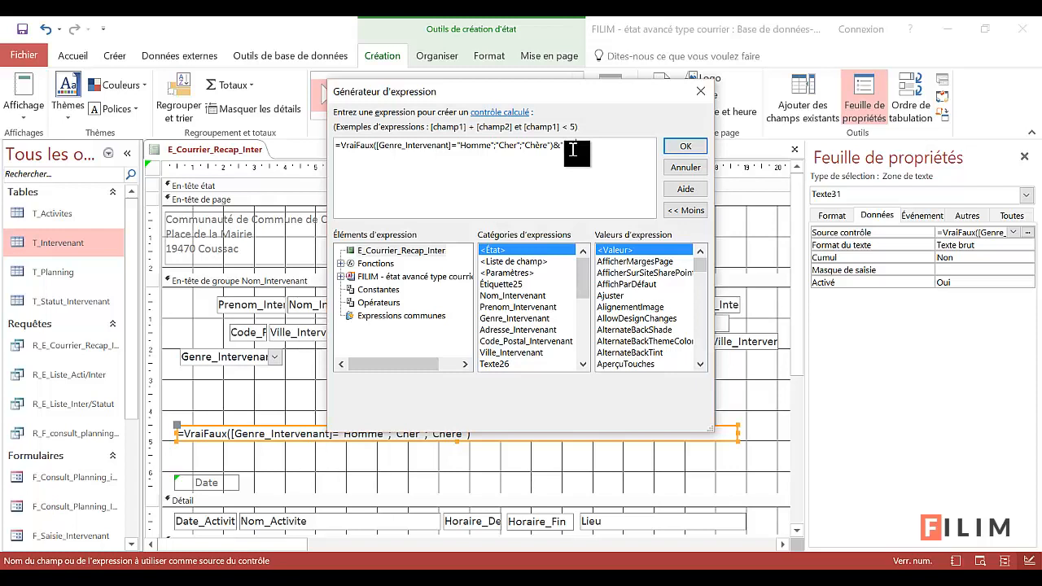
pyautogui.write('" "&')
pyautogui.moveTo(554, 145); pyautogui.dragTo(363, 154)
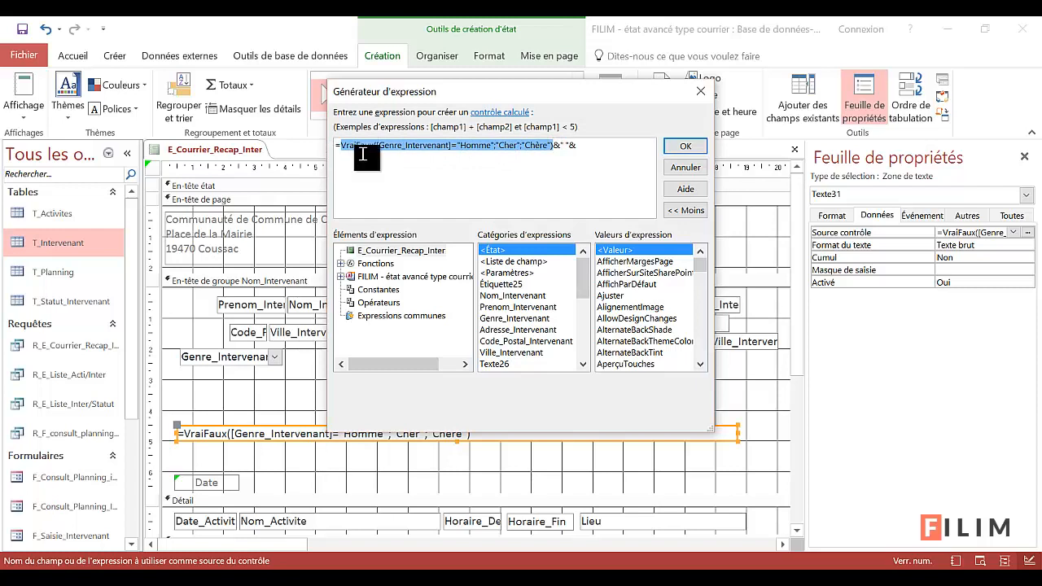
pyautogui.hotkey('ctrl', 'c')
pyautogui.click(589, 146)
pyautogui.hotkey('ctrl', 'v')
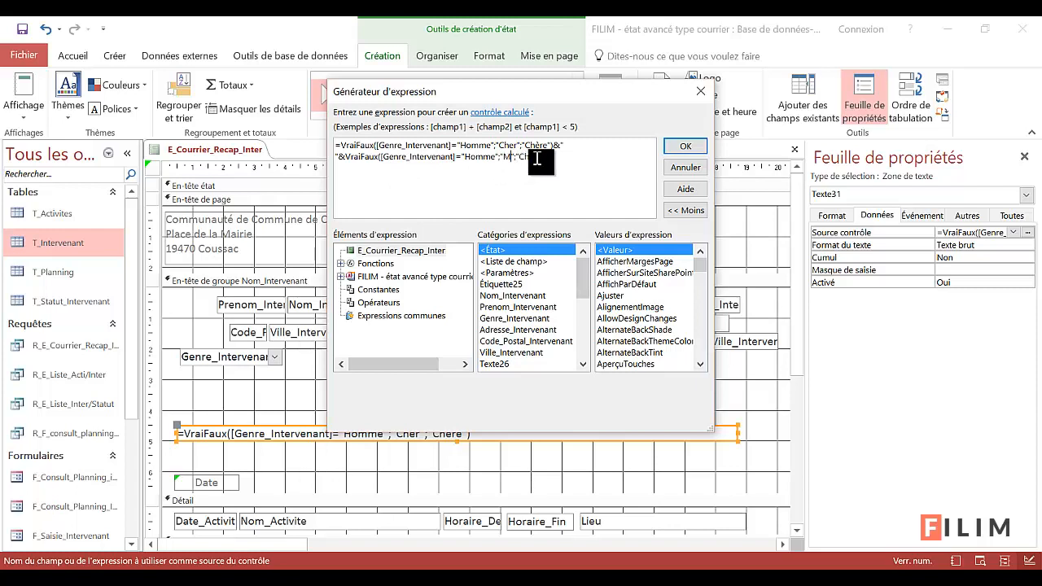
pyautogui.moveTo(520, 159); pyautogui.dragTo(544, 153)
pyautogui.click(542, 154)
pyautogui.click(687, 148)
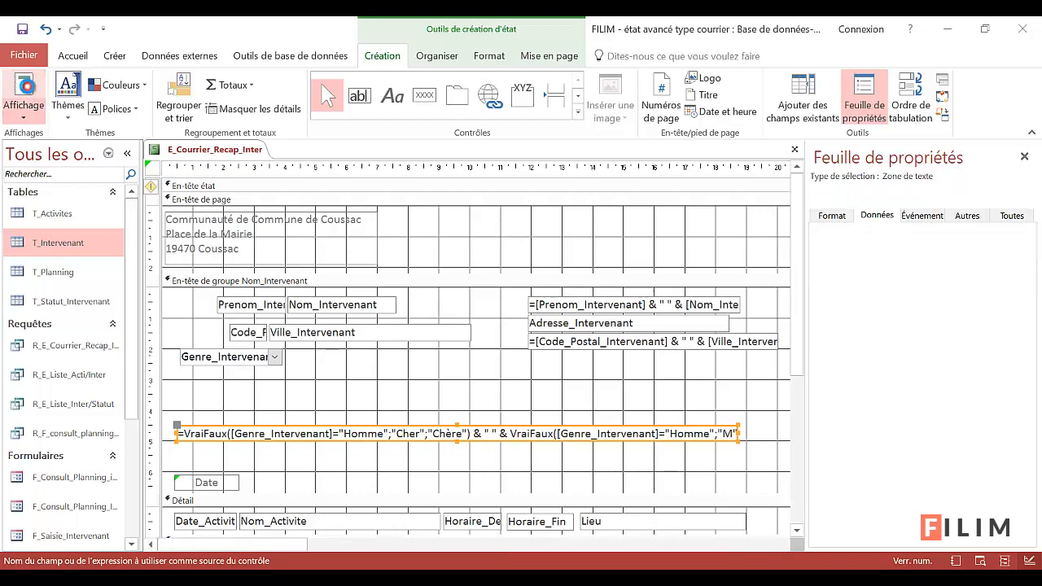
# Check the titles in Report view and, back in Design view, widen the salutation text box to about 18.9 cm
pyautogui.click(24, 88)
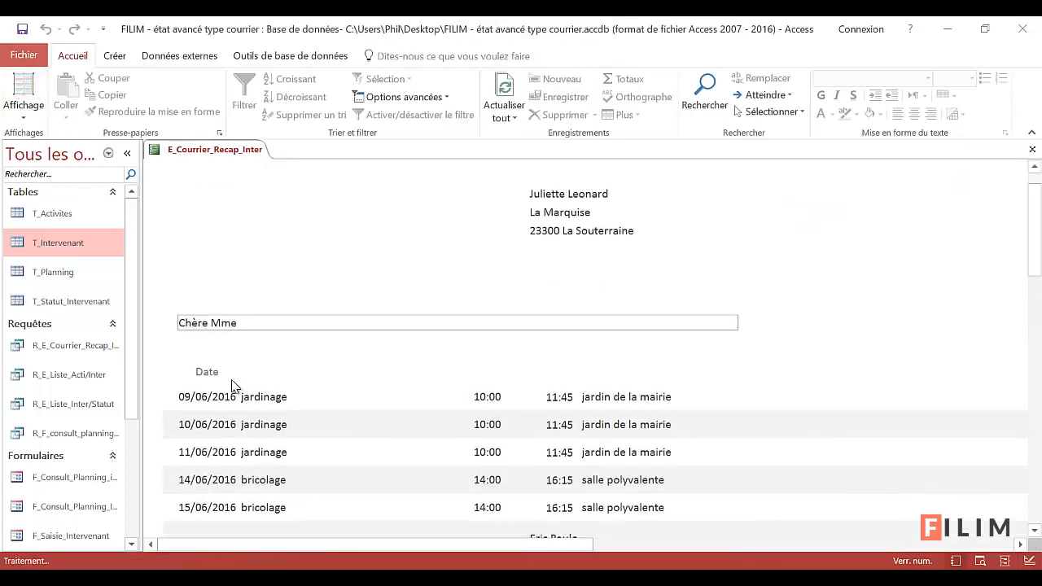
pyautogui.scroll(-5, 232, 385)
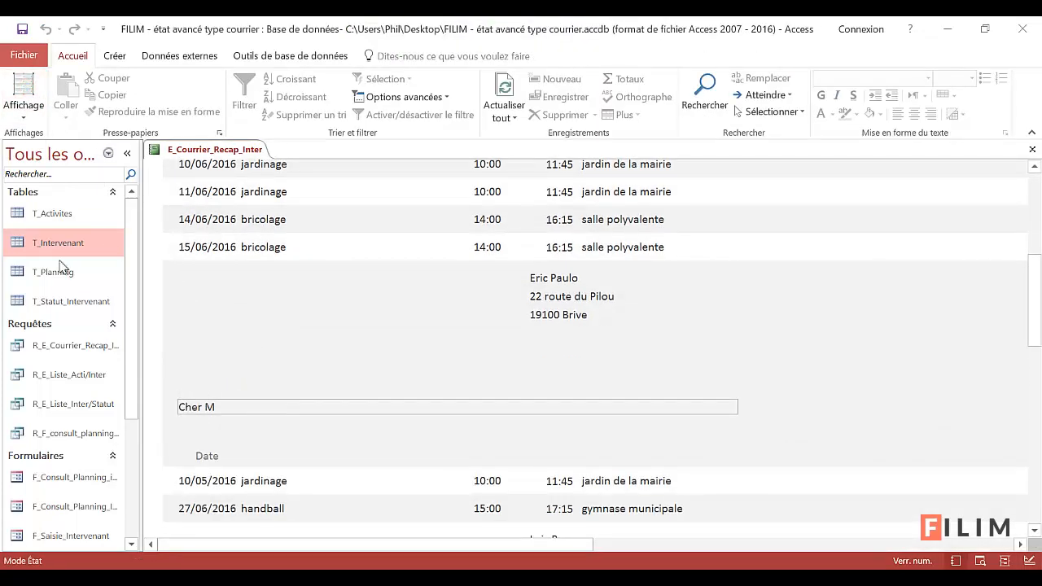
pyautogui.click(24, 114)
pyautogui.click(48, 236)
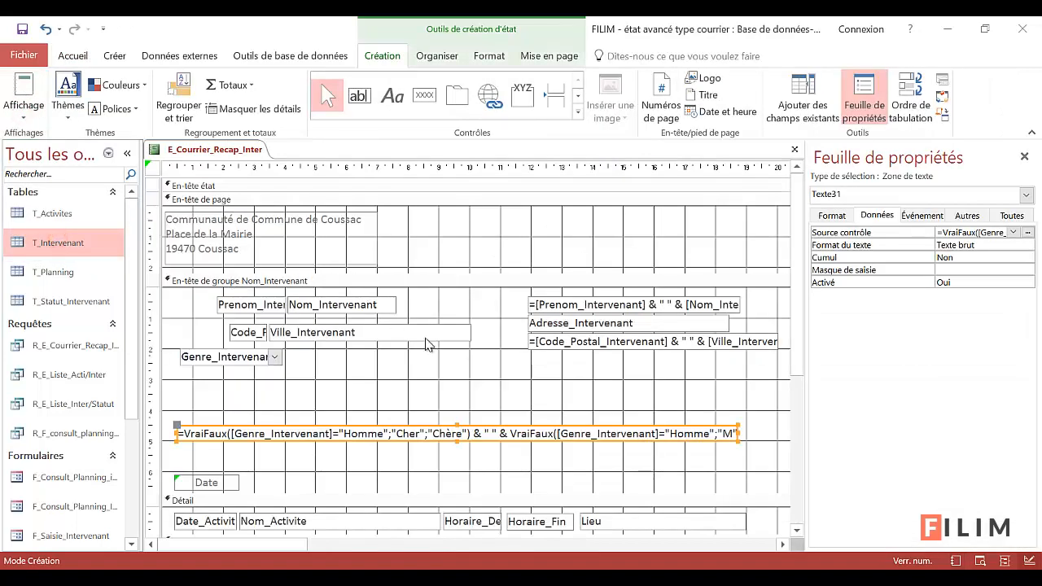
pyautogui.moveTo(741, 436); pyautogui.dragTo(761, 433)
pyautogui.click(730, 434)
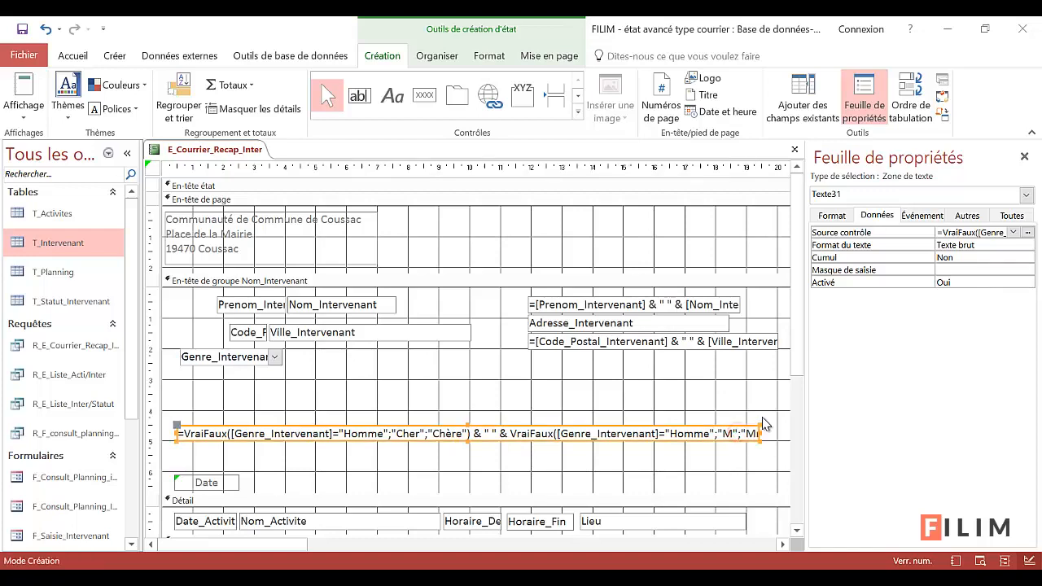
# Append &" "& [Prenom_Intervenant] &" "& [Nom_Intervenant] to the salutation expression
pyautogui.click(1028, 232)
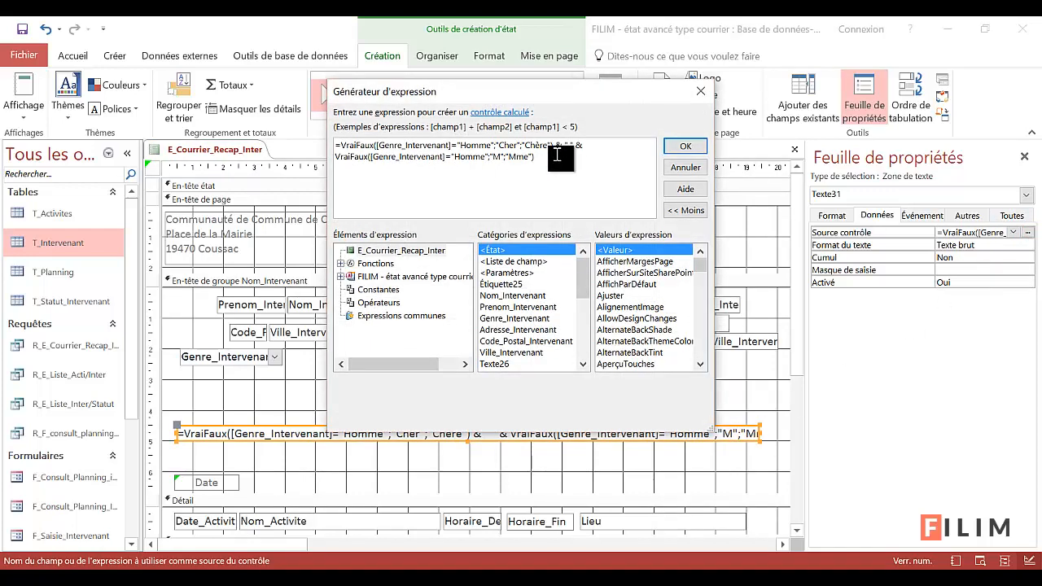
pyautogui.click(557, 155)
pyautogui.write('&" "&')
pyautogui.doubleClick(530, 310)
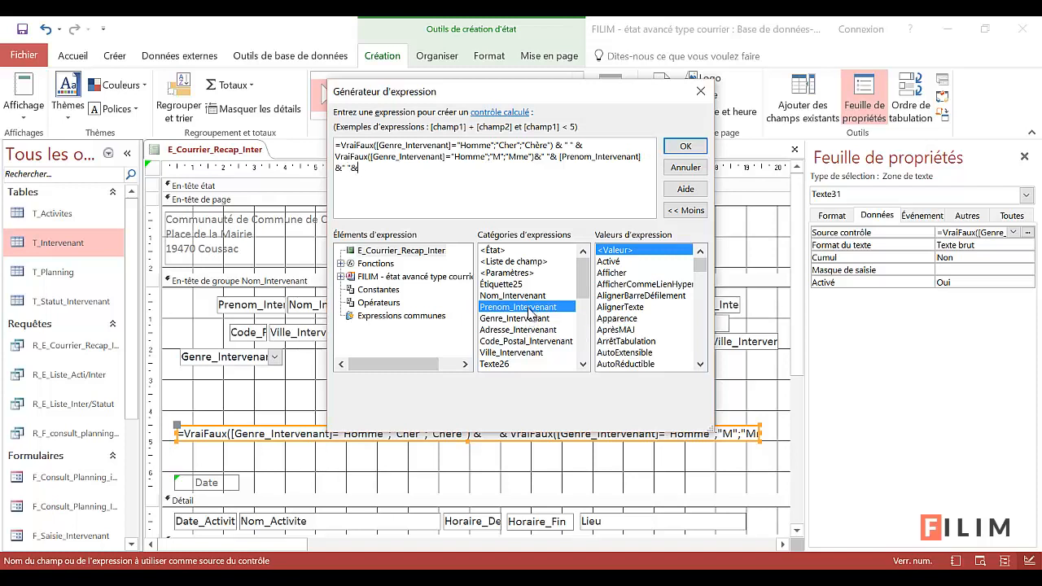
pyautogui.click(537, 298)
pyautogui.doubleClick(538, 297)
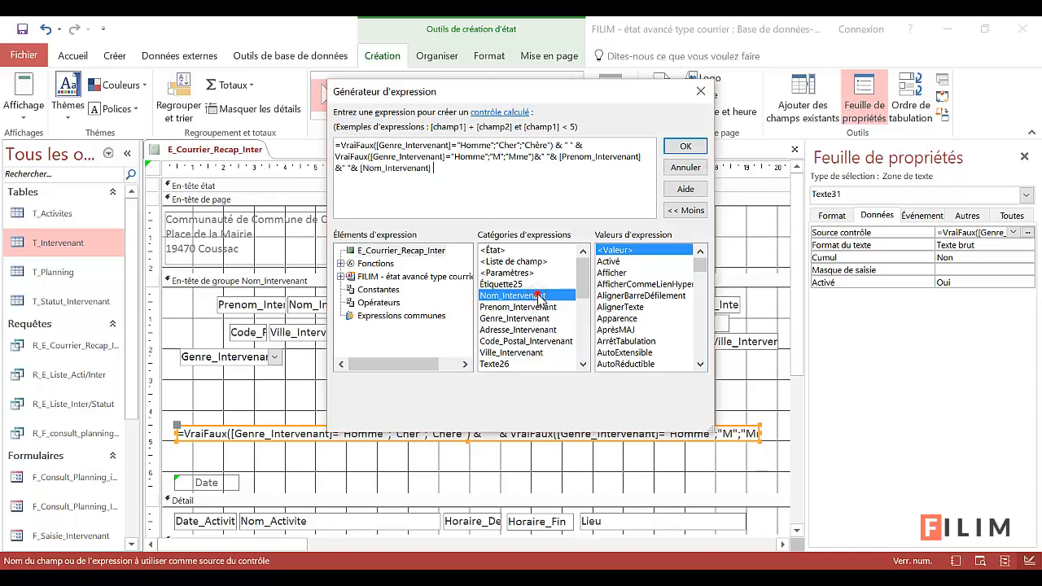
pyautogui.click(685, 147)
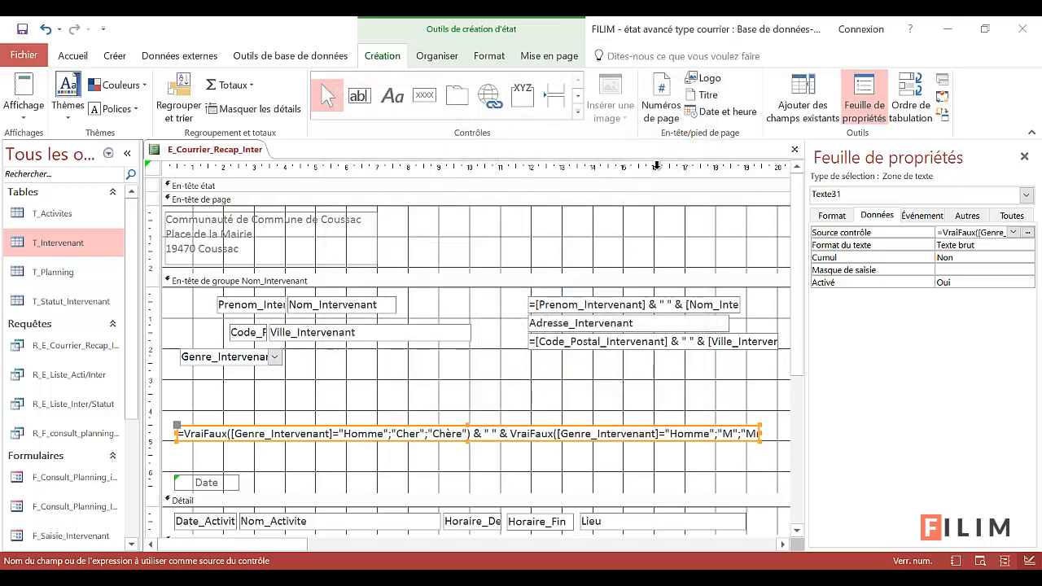
# Examine the full salutations, including first and last names, for several recipients in Report view
pyautogui.click(24, 89)
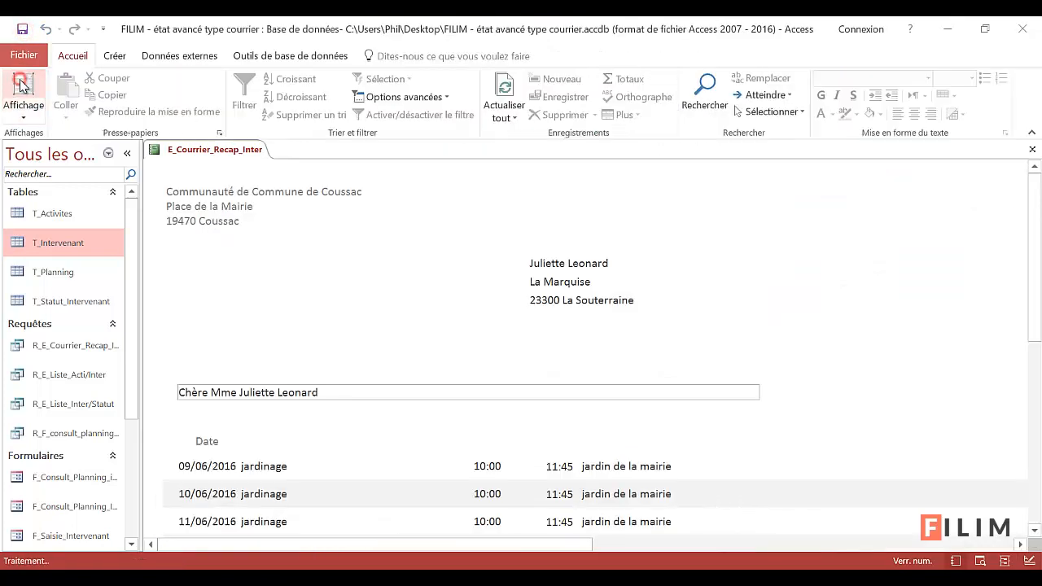
pyautogui.click(351, 390)
pyautogui.scroll(-1, 355, 392)
pyautogui.scroll(-5, 356, 393)
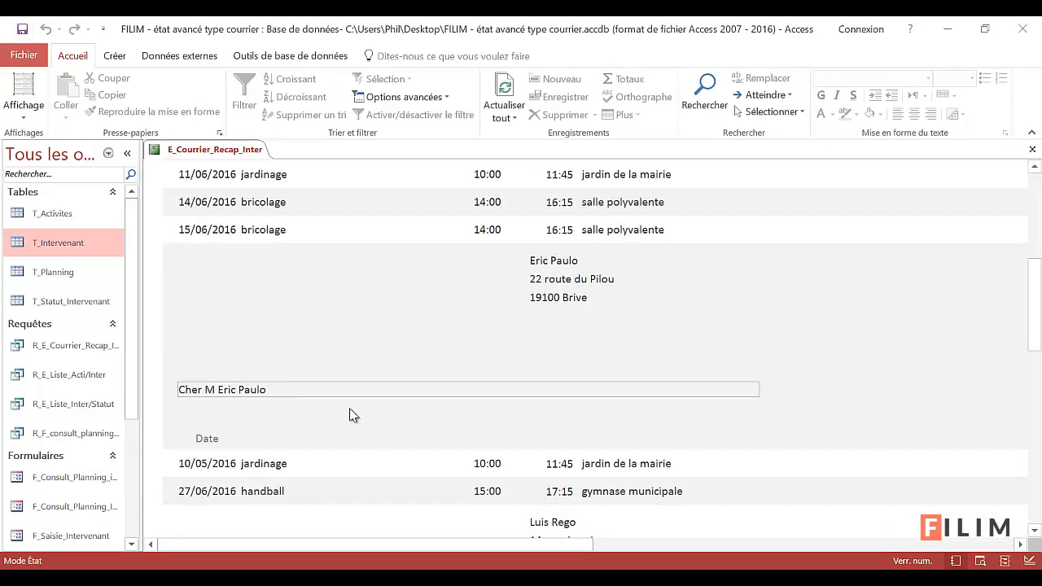
pyautogui.scroll(3, 243, 405)
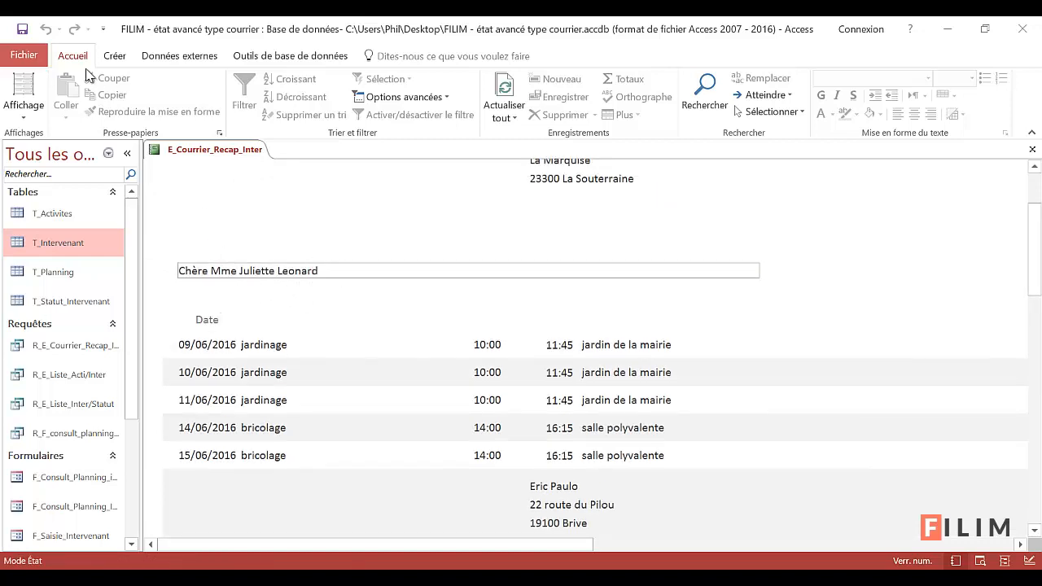
# In Design view, append &"," to the end of the salutation expression and display the result in Report view
pyautogui.click(23, 109)
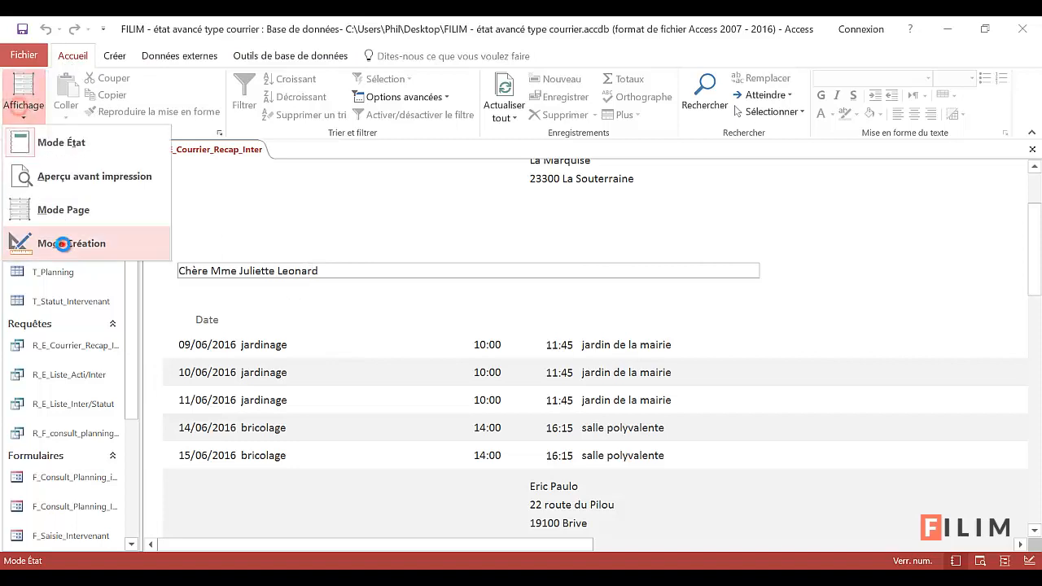
pyautogui.click(70, 302)
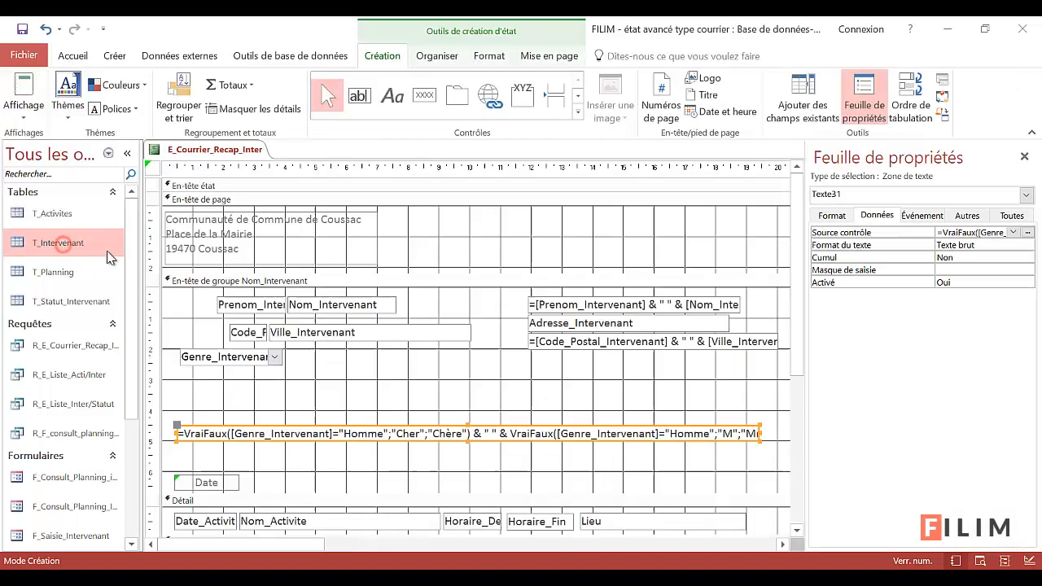
pyautogui.click(1028, 232)
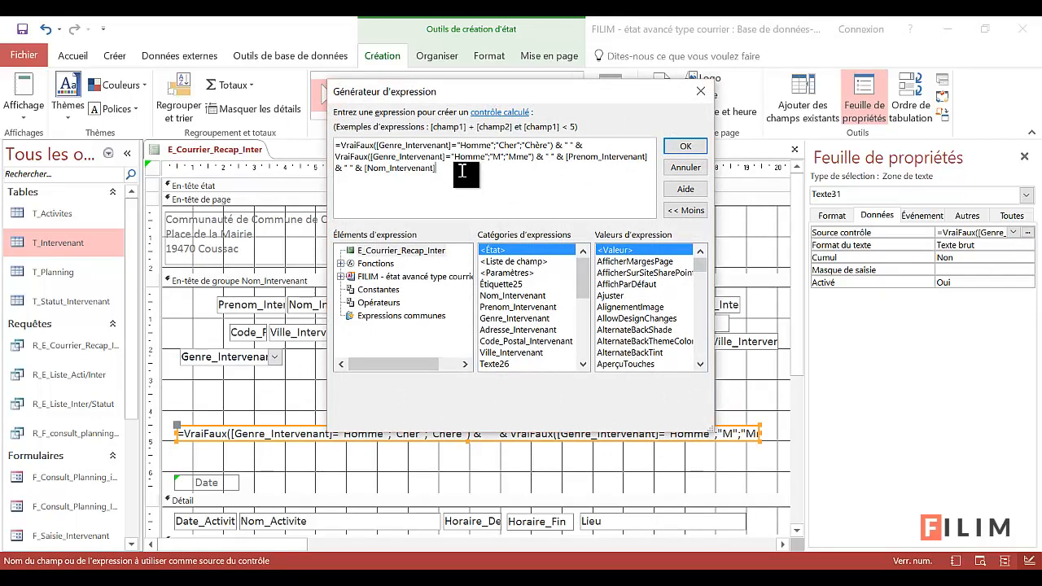
pyautogui.moveTo(457, 171); pyautogui.dragTo(335, 142)
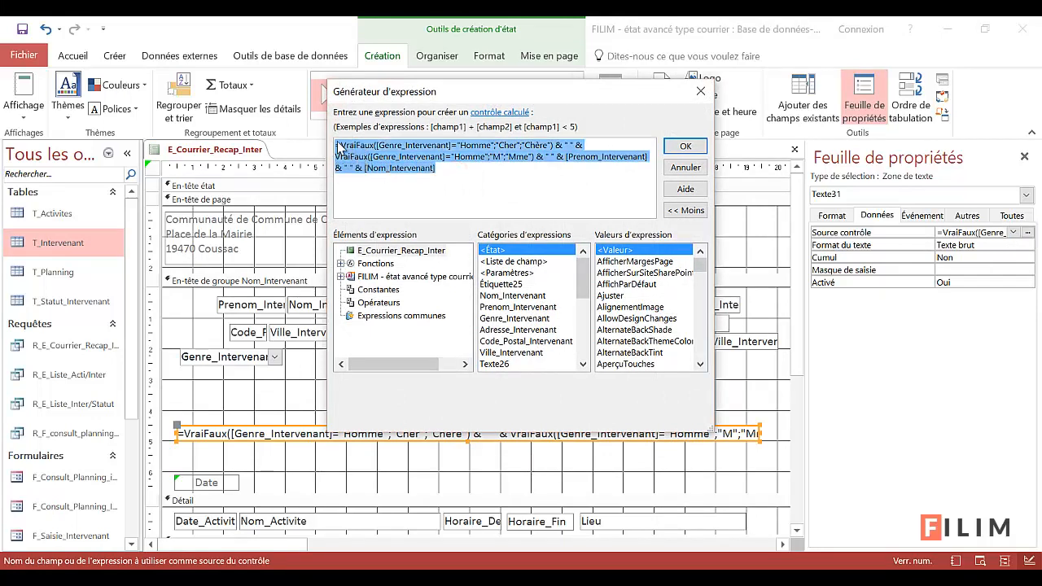
pyautogui.click(454, 166)
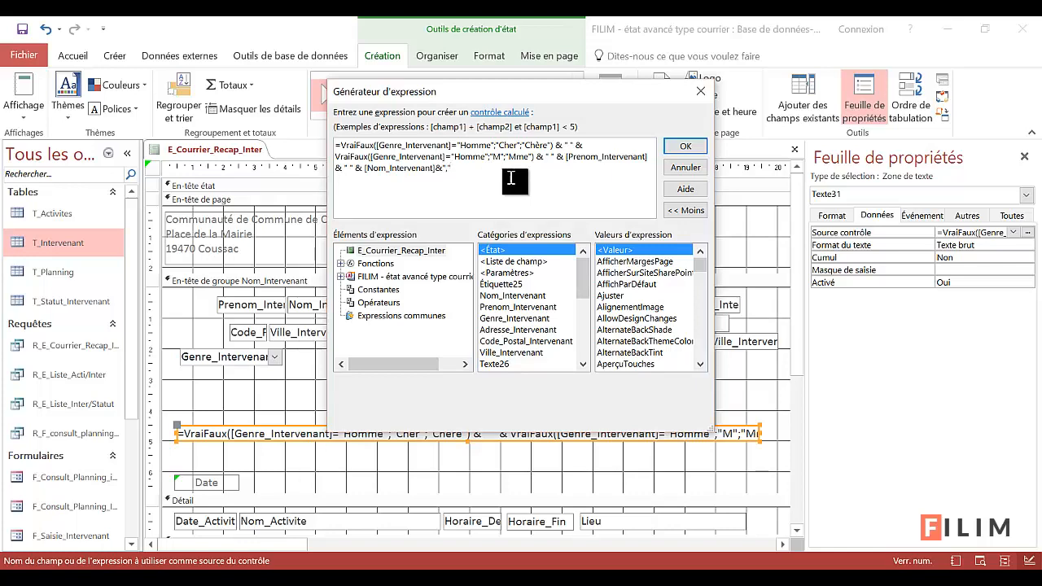
pyautogui.click(672, 146)
pyautogui.click(23, 88)
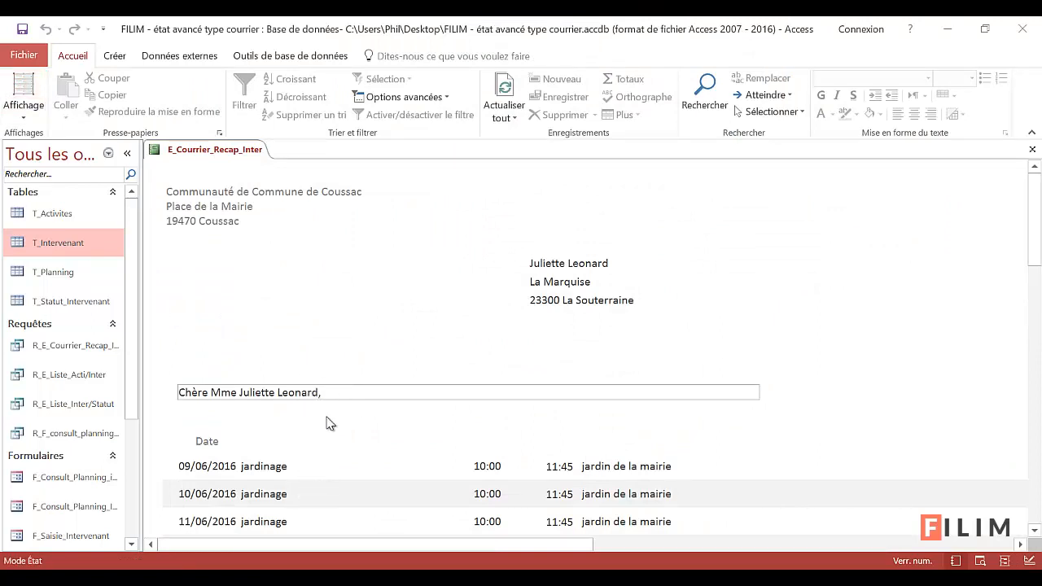
# Return to Design view and set the salutation text box's border style to Transparent
pyautogui.click(24, 107)
pyautogui.click(51, 243)
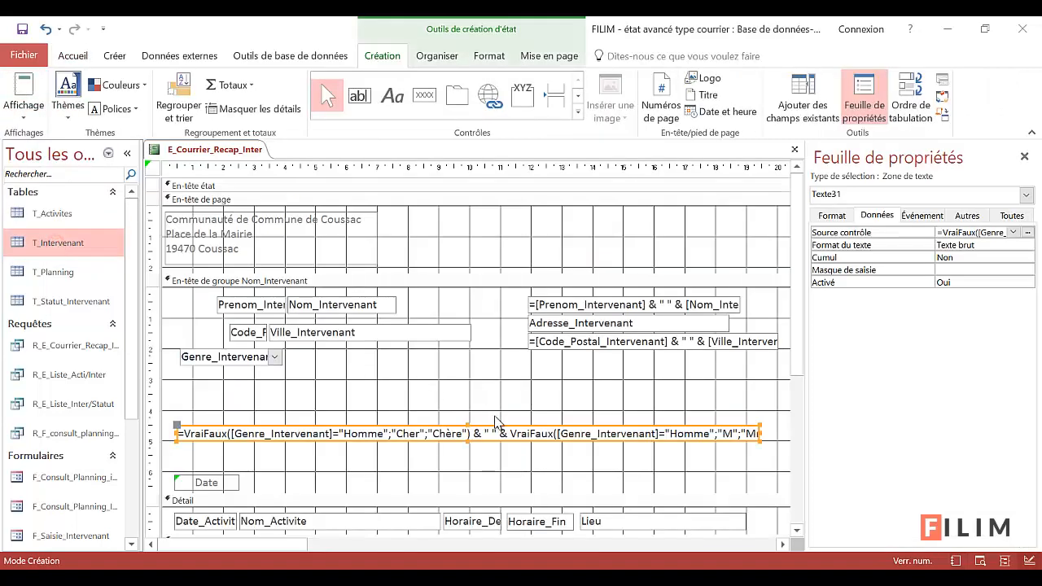
pyautogui.click(831, 215)
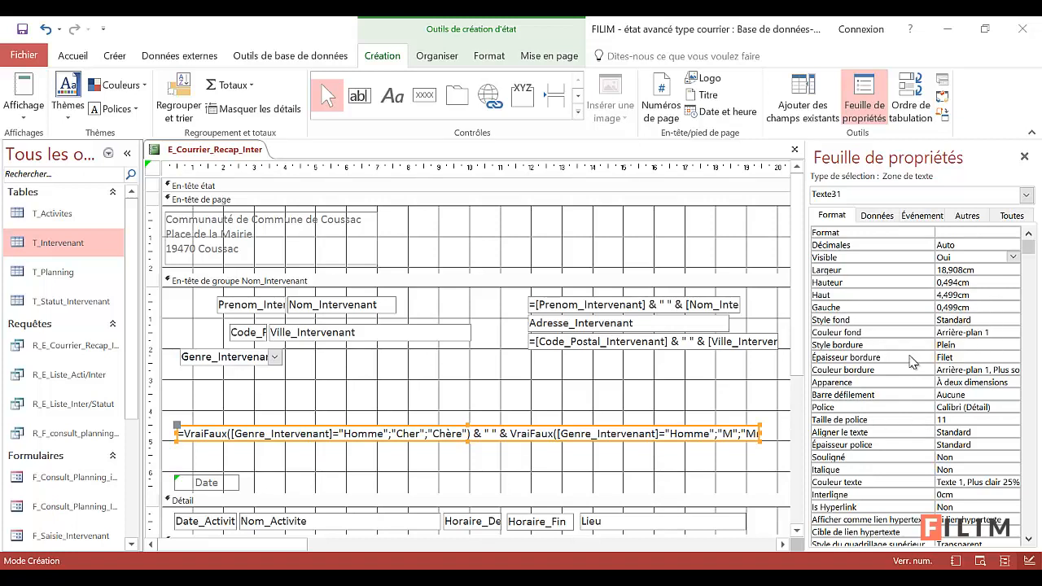
pyautogui.click(977, 345)
pyautogui.click(1012, 345)
pyautogui.click(987, 357)
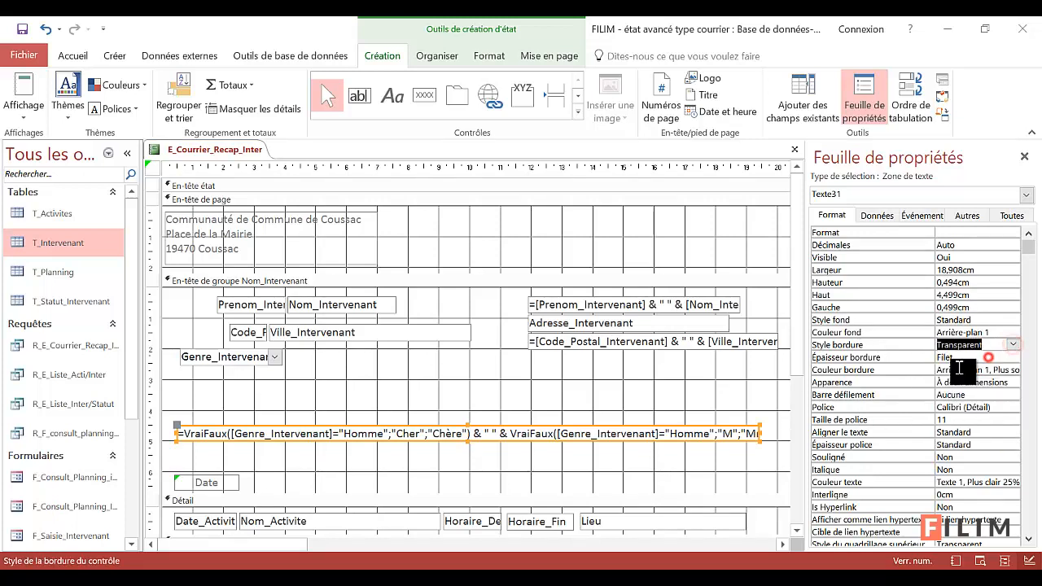
# Save the report and display it in Report view
pyautogui.click(453, 398)
pyautogui.click(24, 30)
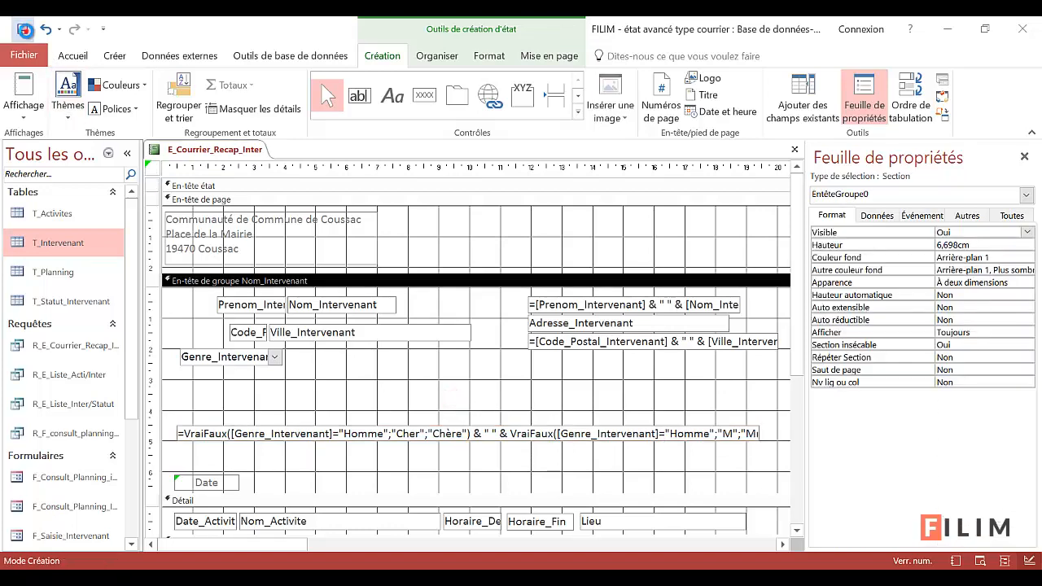
pyautogui.click(20, 82)
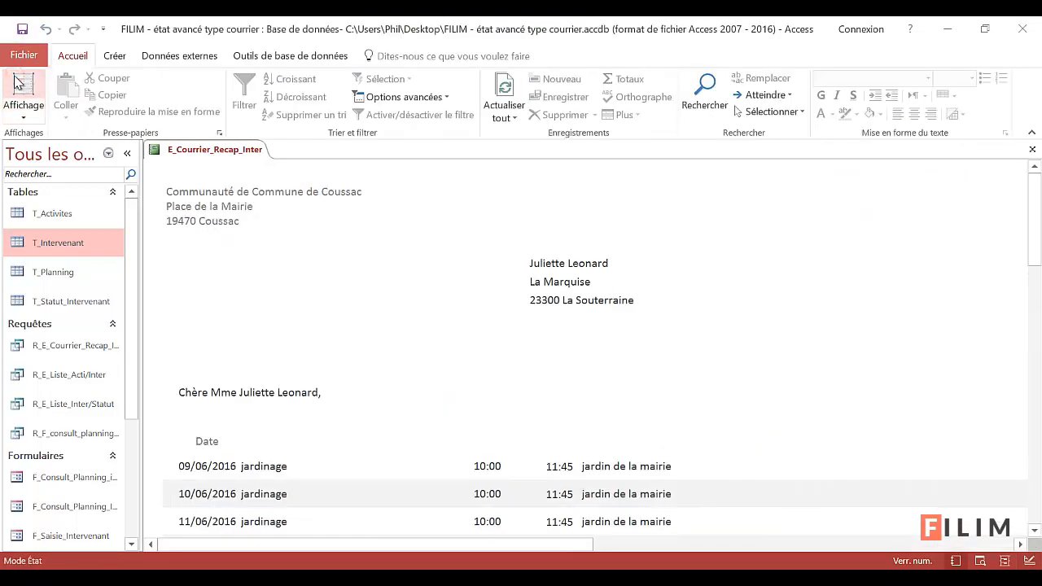
# Switch the E_Courrier_Recap_Inter report to Design view and show the available report controls
pyautogui.click(18, 81)
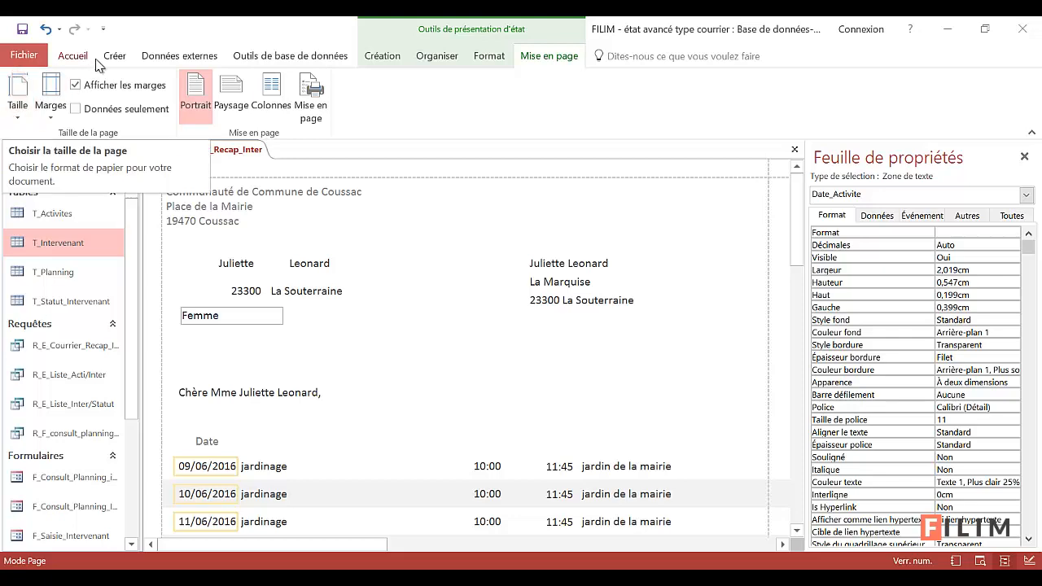
pyautogui.scroll(3, 77, 65)
pyautogui.click(24, 114)
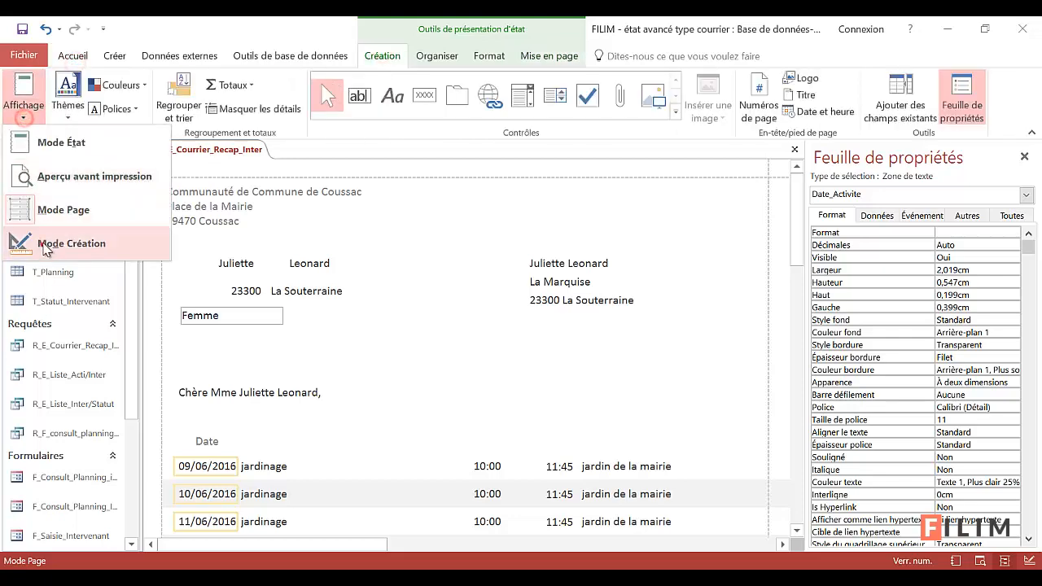
pyautogui.click(71, 240)
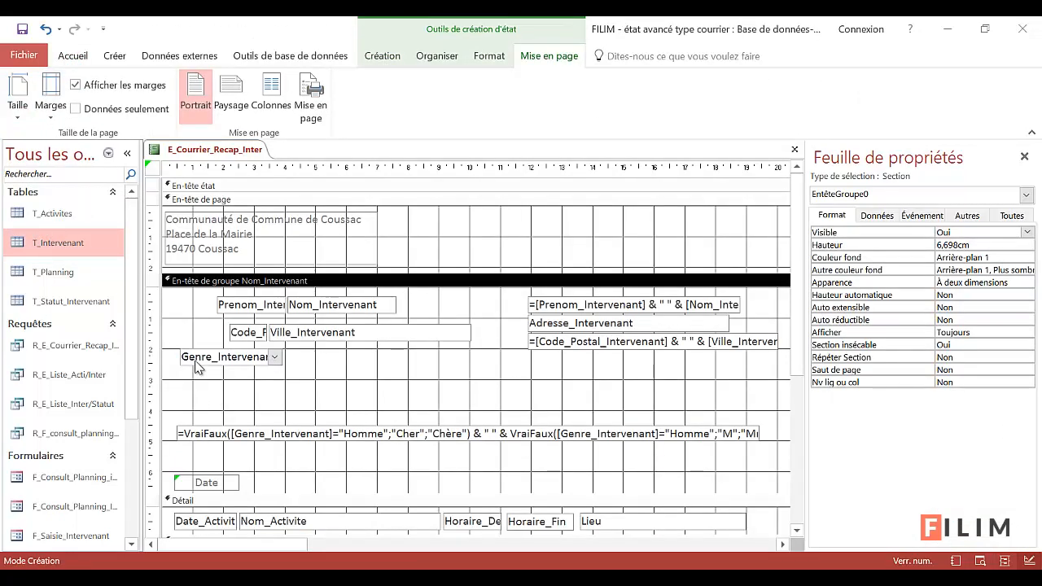
pyautogui.click(386, 52)
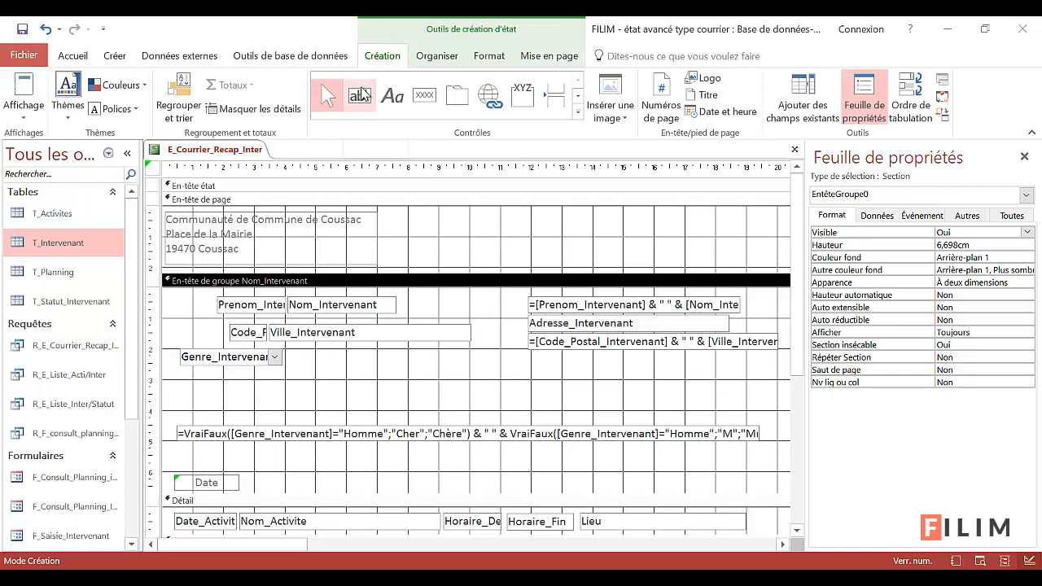
pyautogui.click(401, 100)
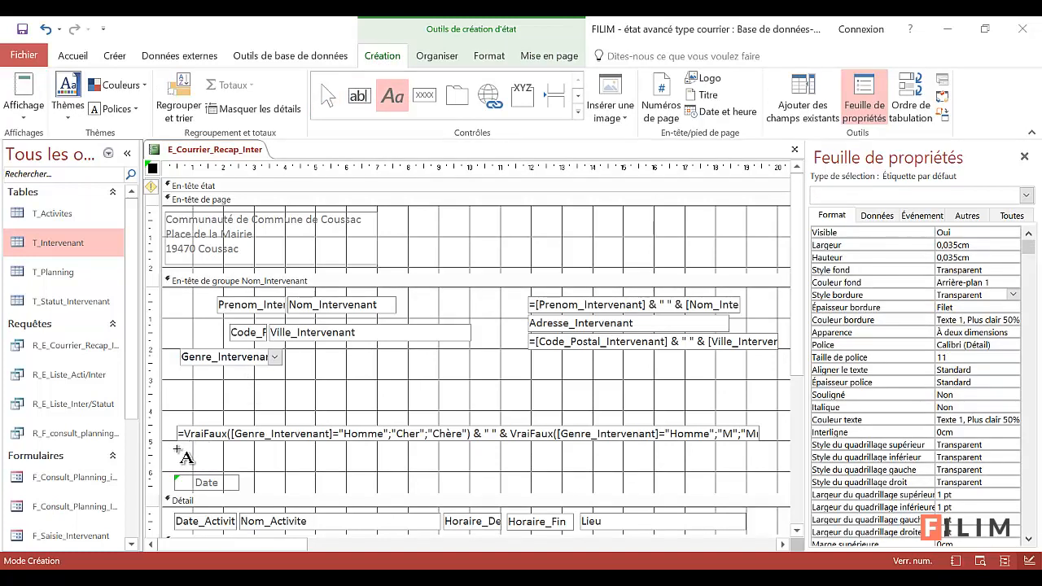
pyautogui.click(177, 449)
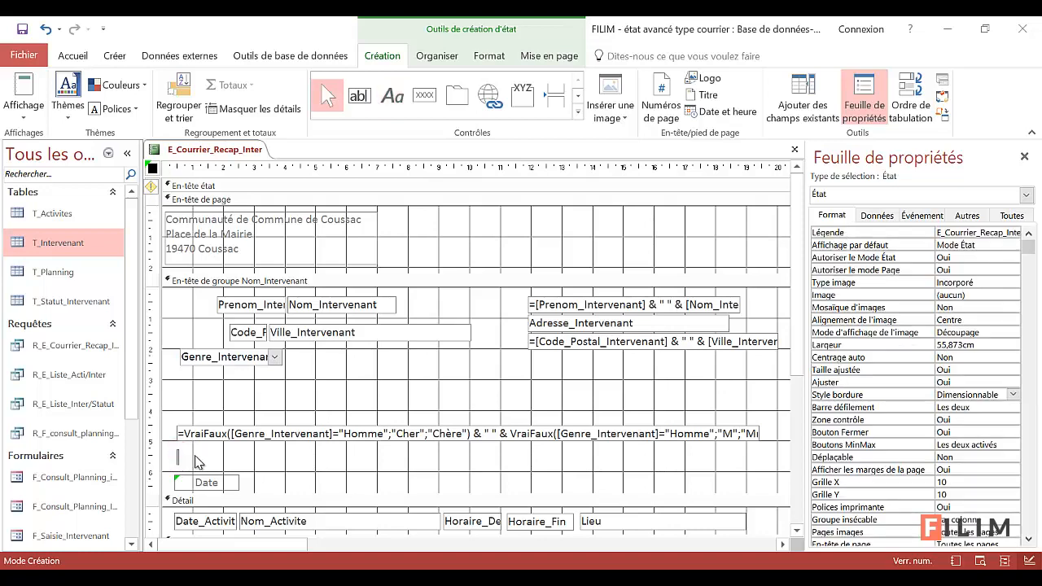
pyautogui.click(207, 453)
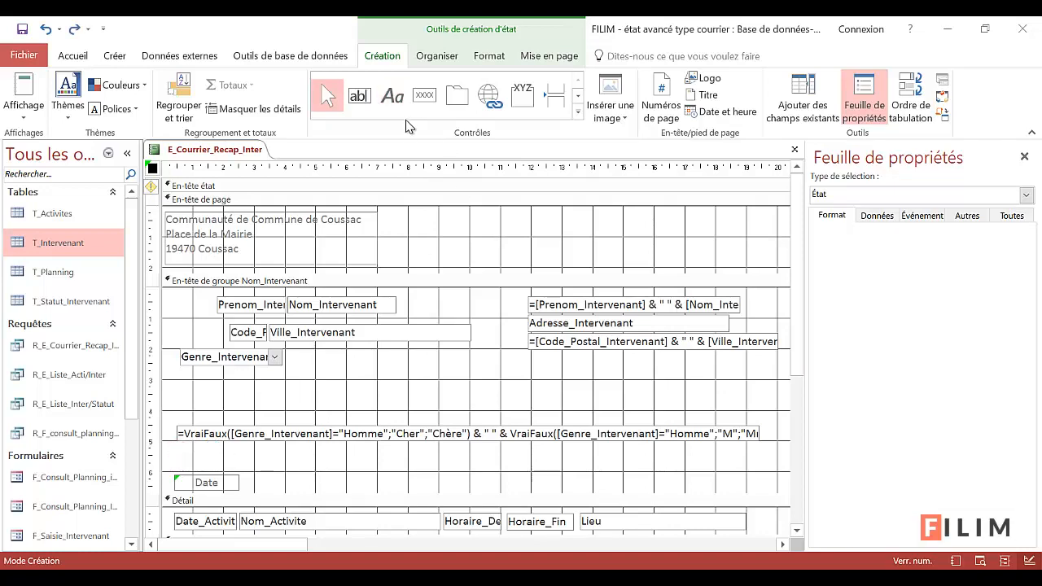
# Add a label about 14.6 cm wide below the salutation text box, reading "vous trouverez ci-dessous la liste de vos activités :"
pyautogui.click(392, 96)
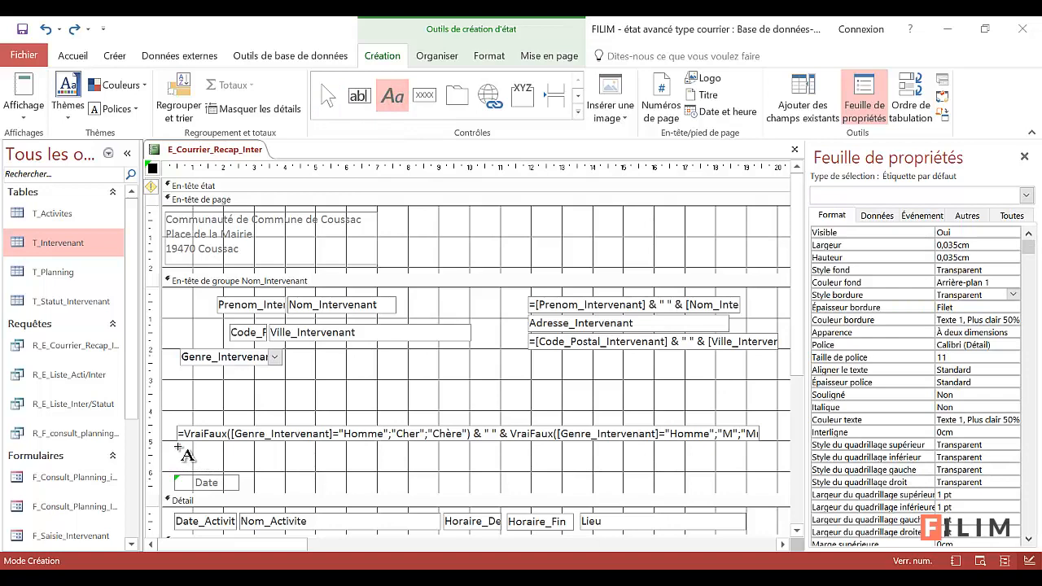
pyautogui.moveTo(178, 447); pyautogui.dragTo(627, 466)
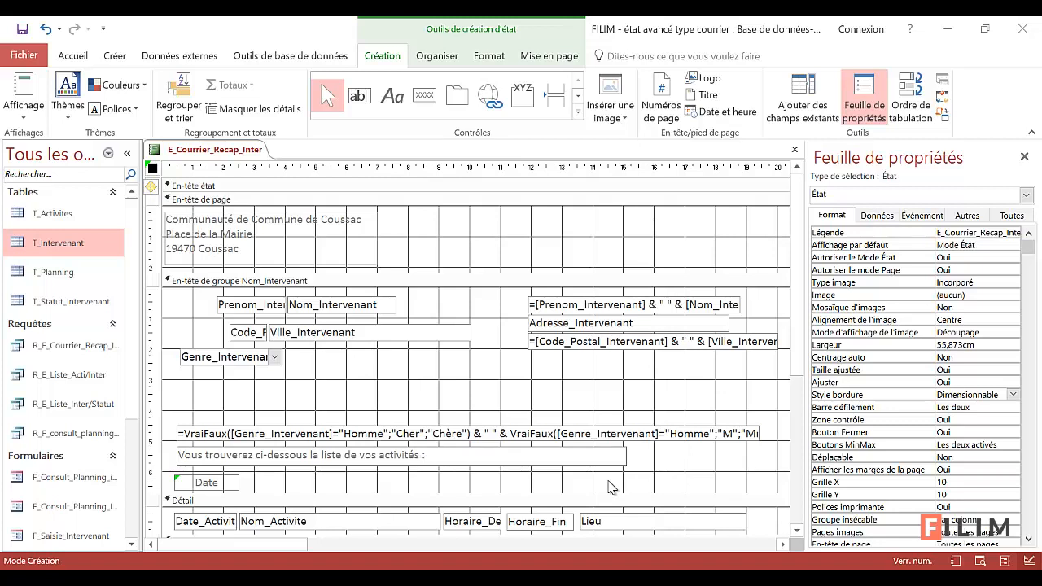
pyautogui.click(186, 453)
pyautogui.press('BackSpace')
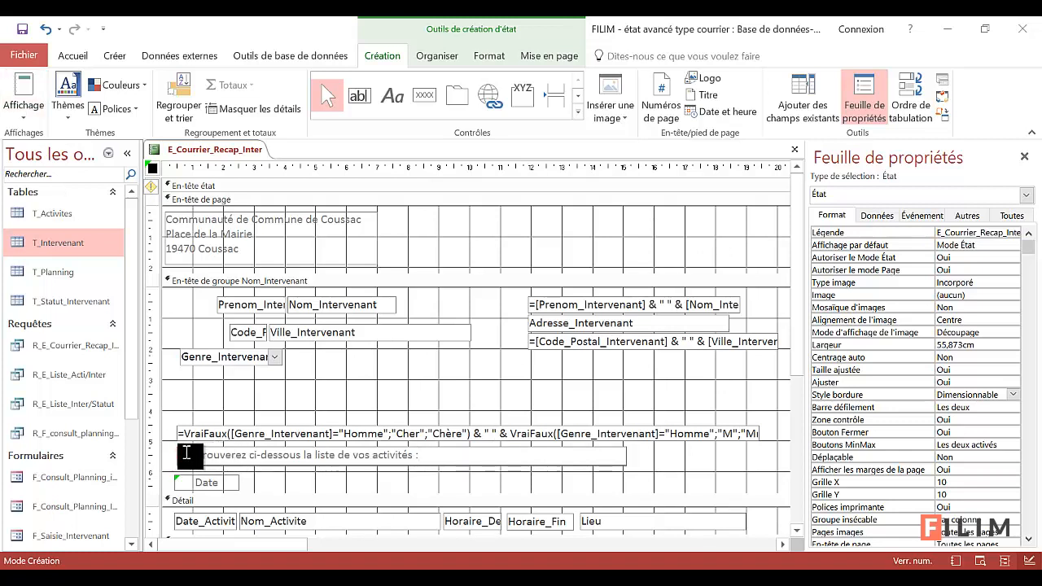
pyautogui.write('V')
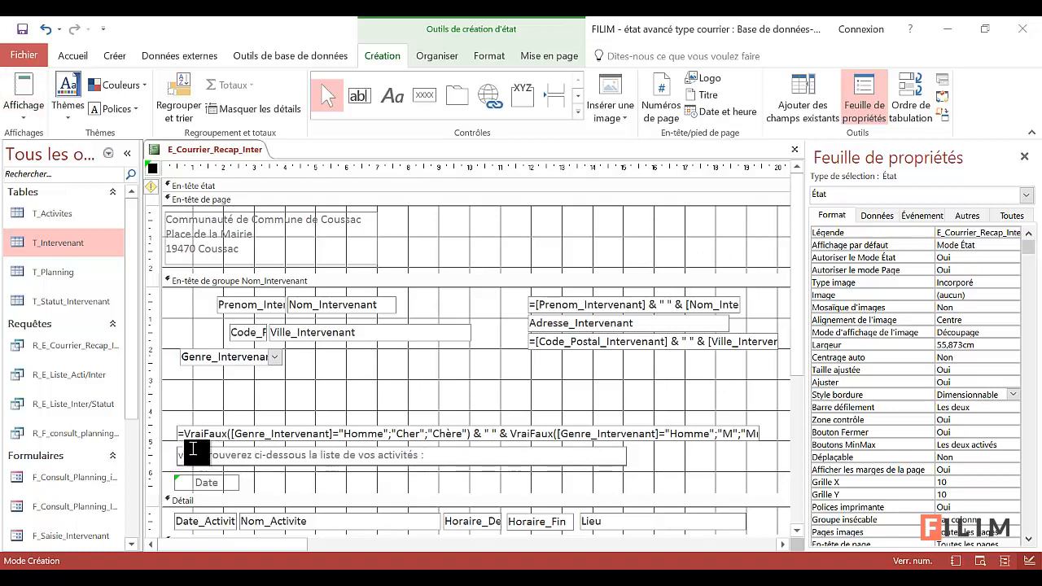
pyautogui.click(195, 448)
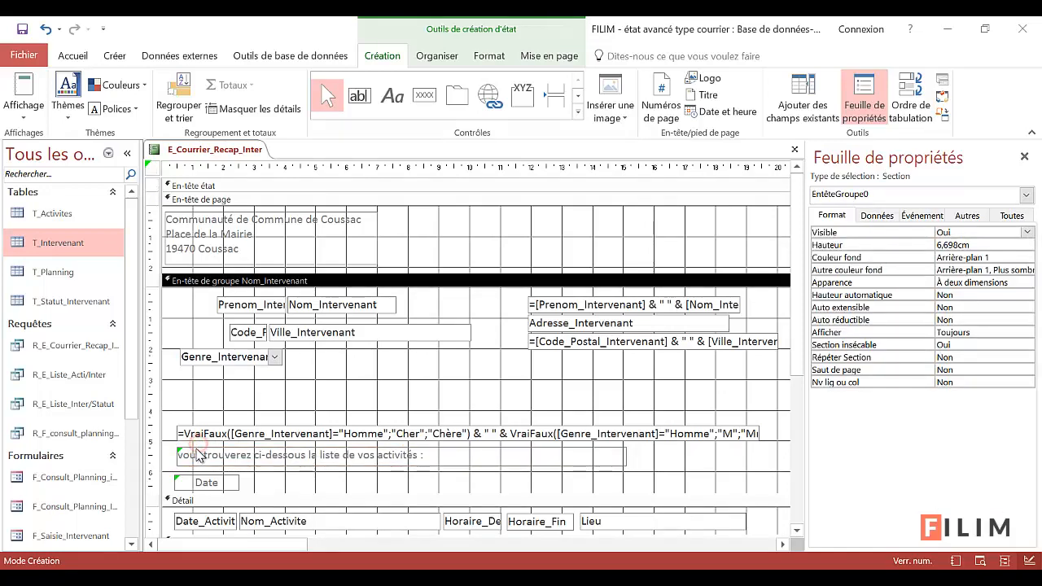
# Move the new label up closer to the salutation, to about 5.1 cm from the section top, and display the report in Report view
pyautogui.click(200, 453)
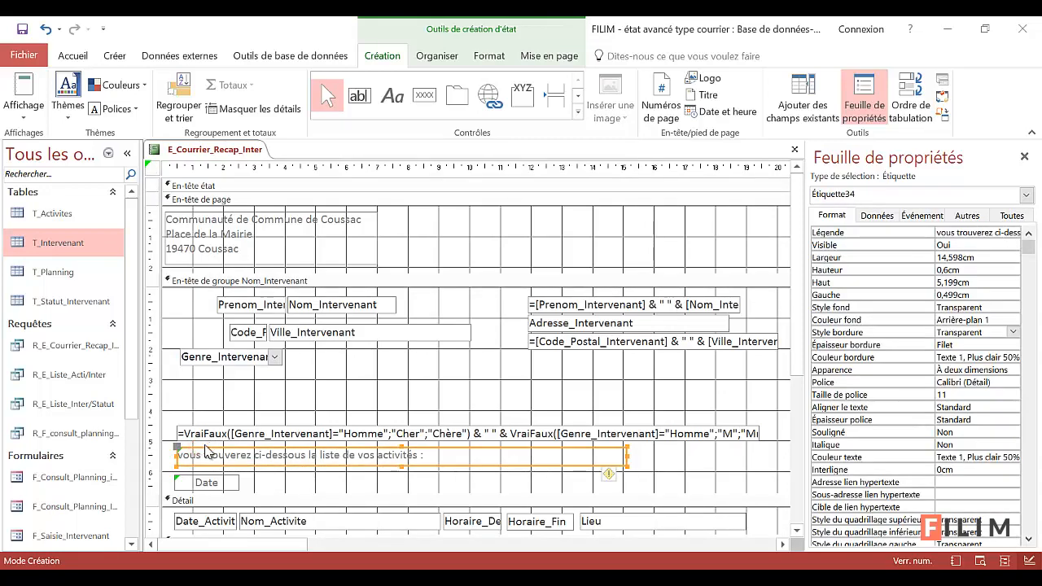
pyautogui.moveTo(206, 448); pyautogui.dragTo(205, 445)
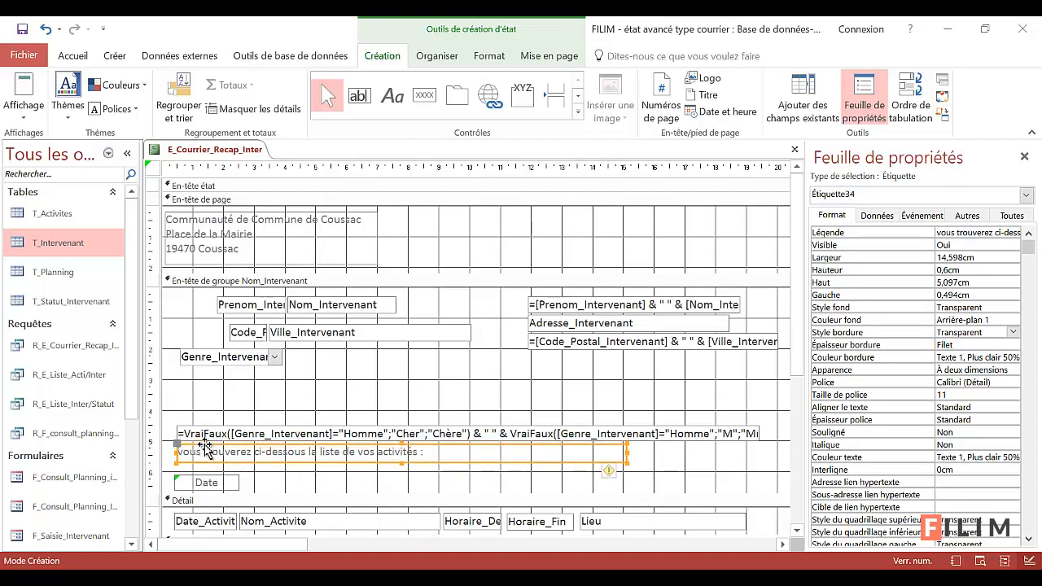
pyautogui.click(20, 94)
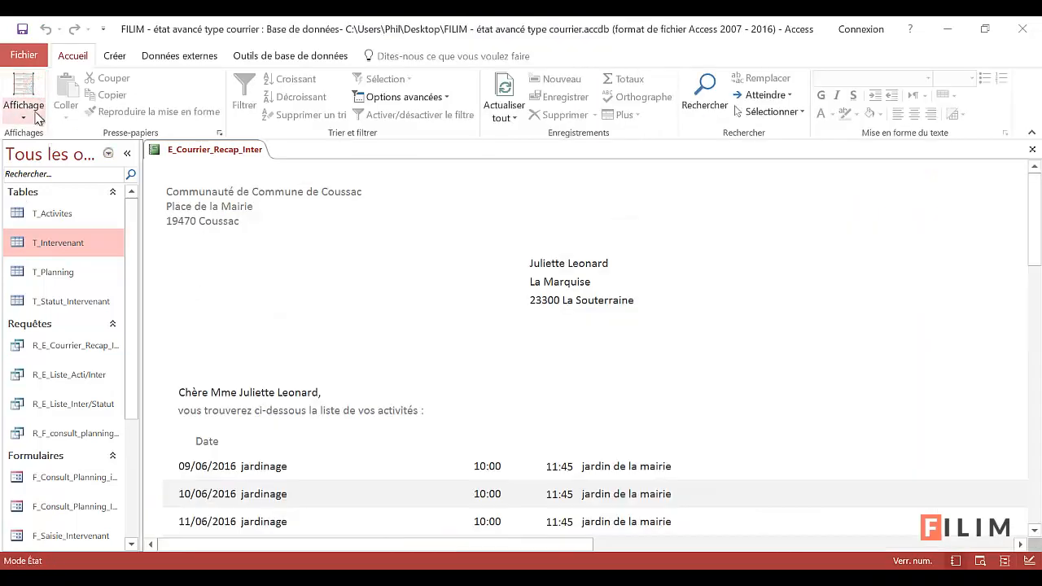
# Back in Design view, set the font colour of the activities introduction label to the black theme colour (Texte 1)
pyautogui.click(34, 112)
pyautogui.click(71, 245)
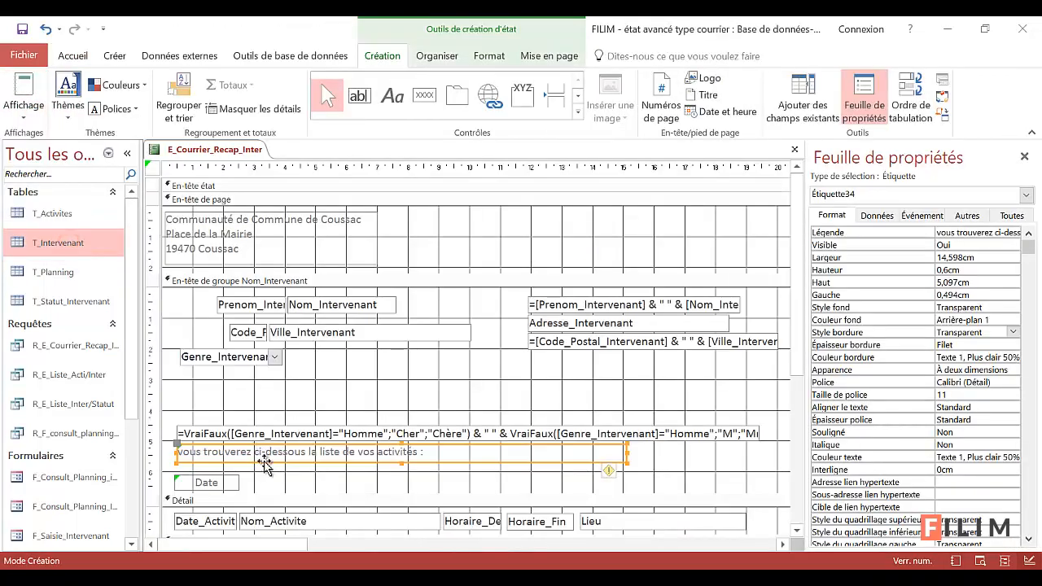
pyautogui.click(265, 462)
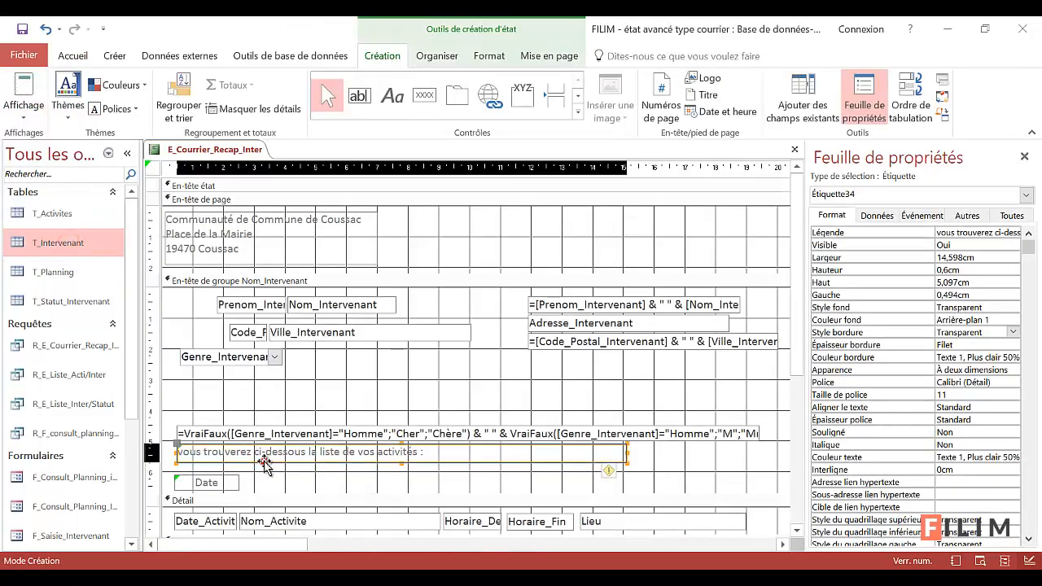
pyautogui.click(72, 55)
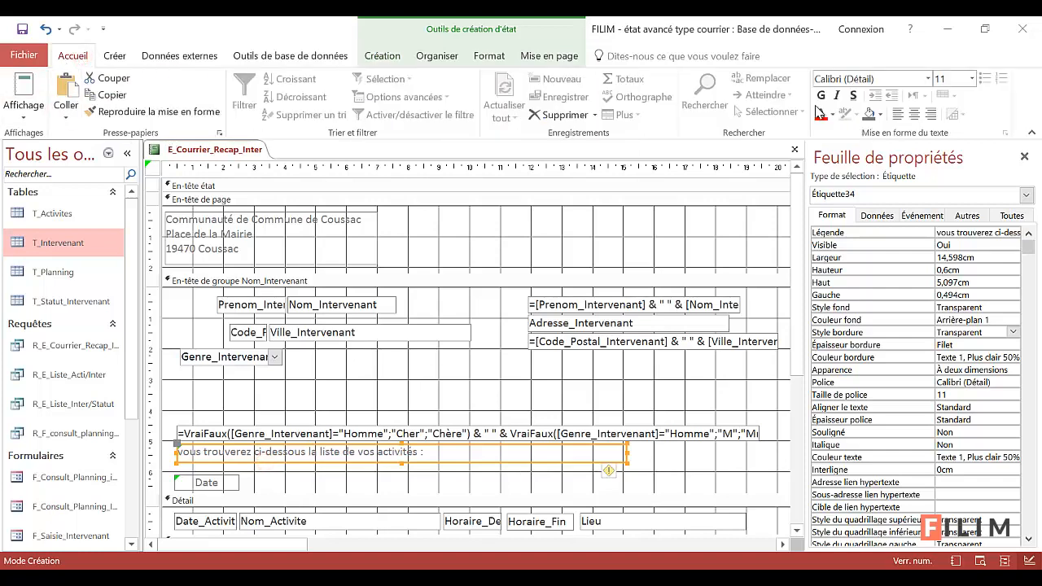
pyautogui.click(833, 116)
pyautogui.click(839, 135)
pyautogui.click(832, 116)
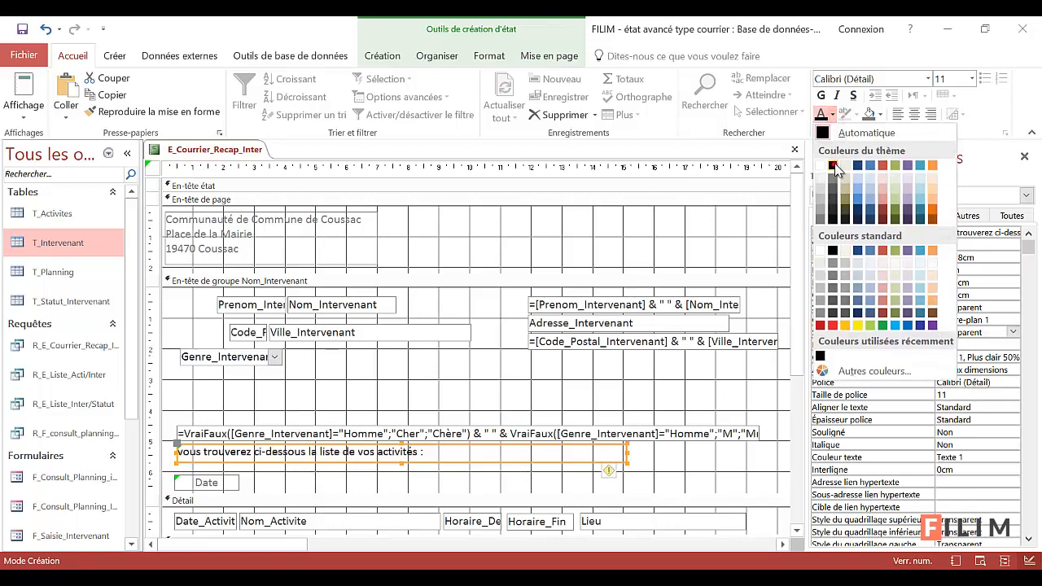
pyautogui.click(837, 166)
pyautogui.click(364, 389)
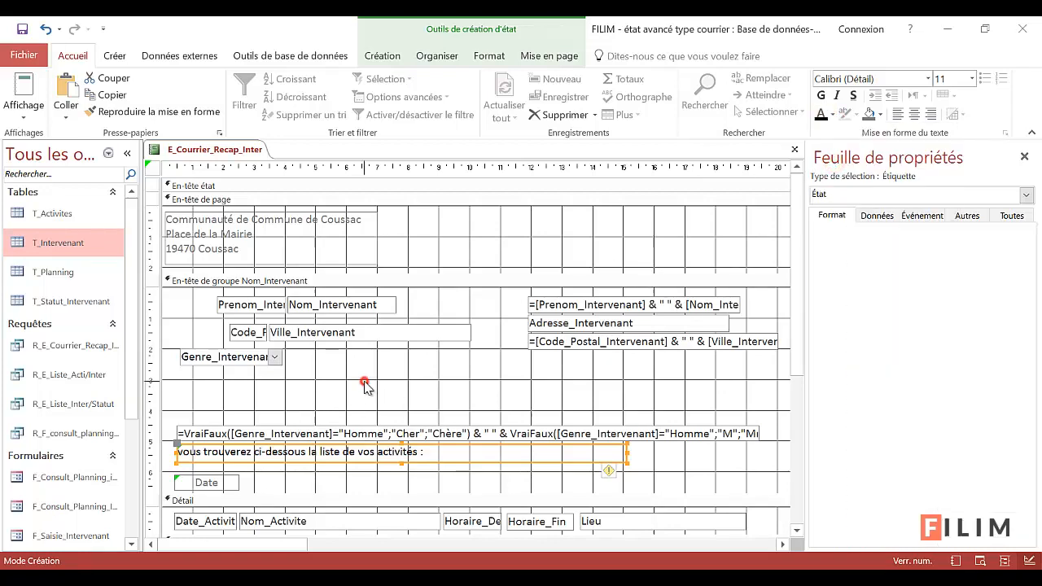
# Apply the same black font colour to the sender address label in the page header and display the report in Report view
pyautogui.click(361, 222)
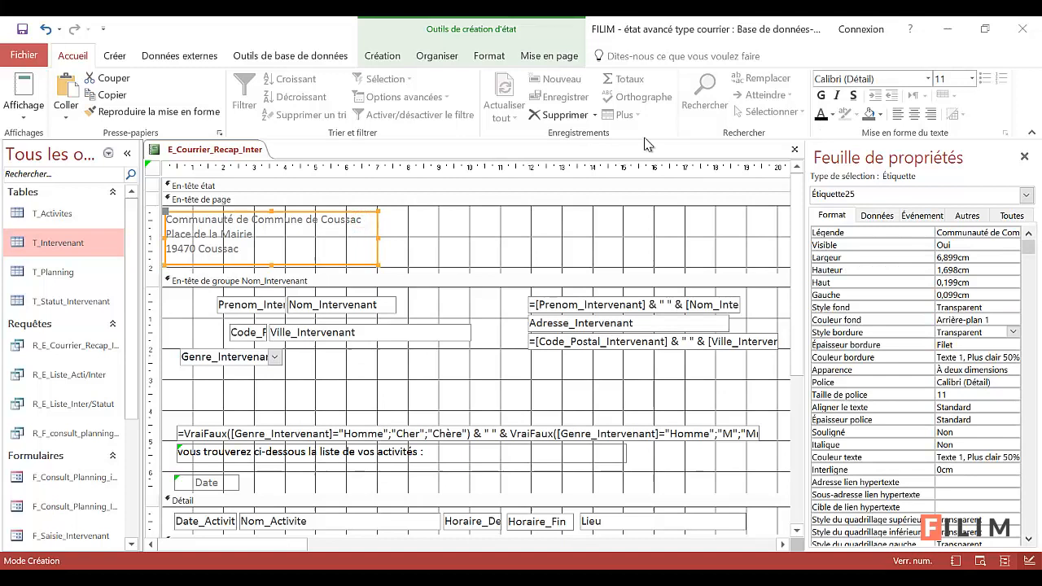
pyautogui.click(821, 114)
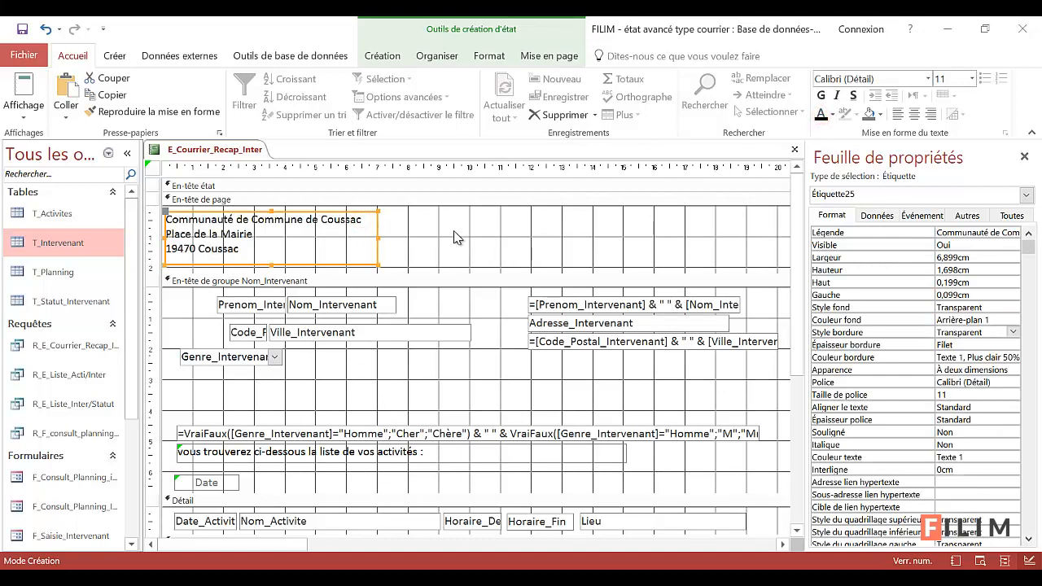
pyautogui.click(456, 237)
pyautogui.click(23, 110)
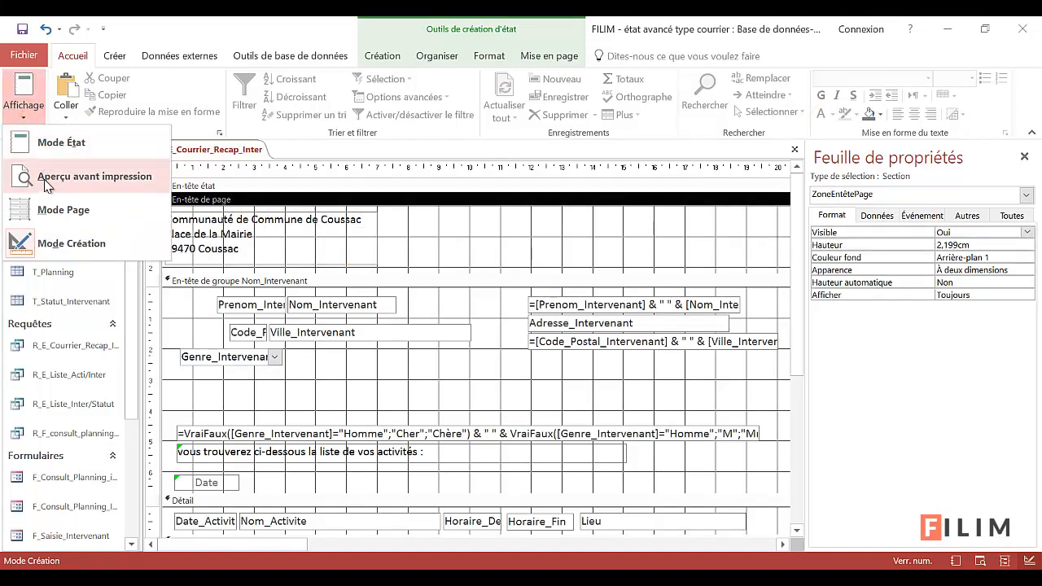
pyautogui.click(50, 142)
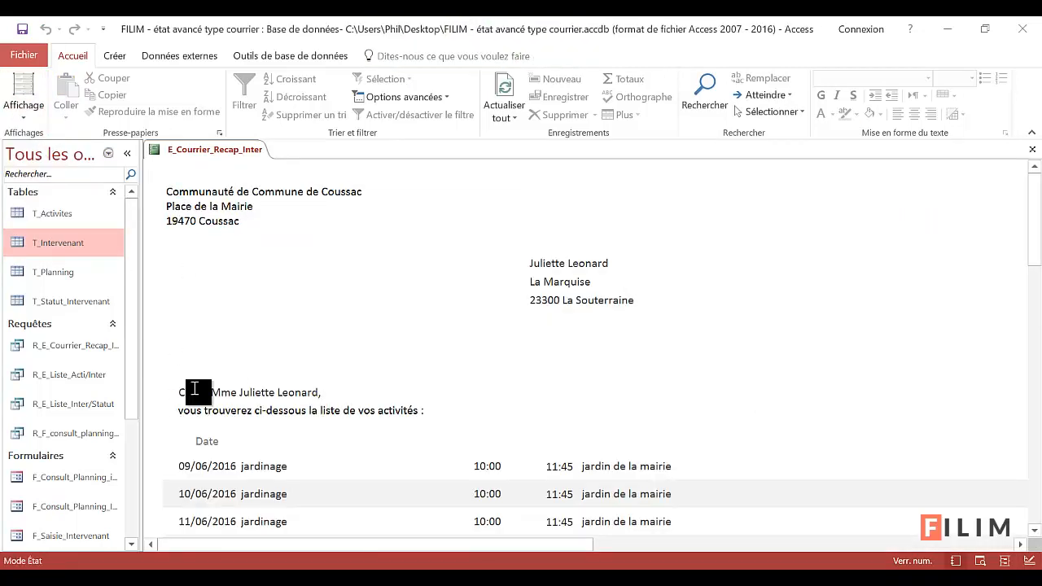
# In Design view, left-align the sender address label, the salutation text box and the introduction label with one another
pyautogui.click(24, 107)
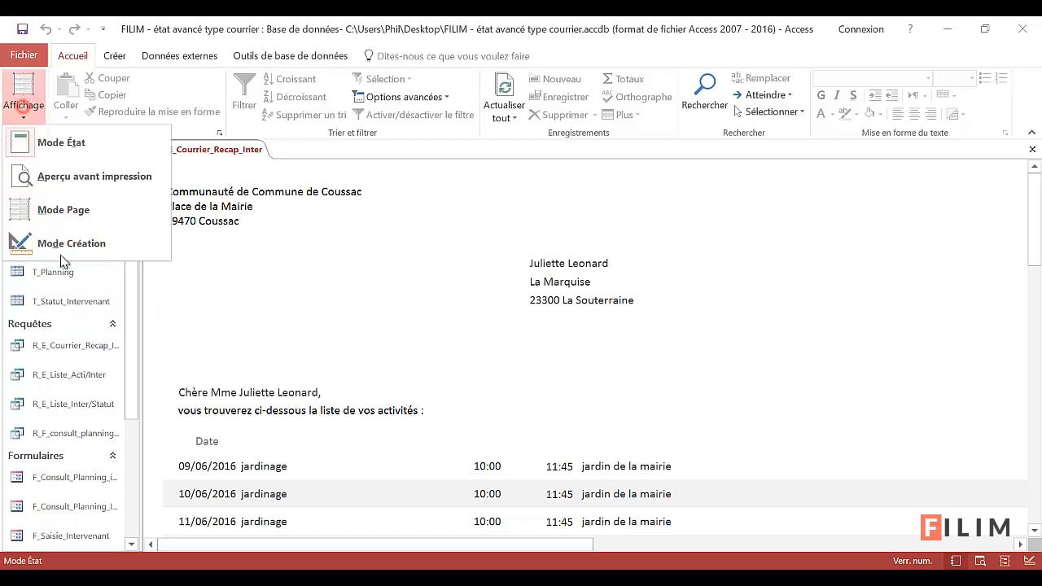
pyautogui.click(63, 242)
pyautogui.click(234, 233)
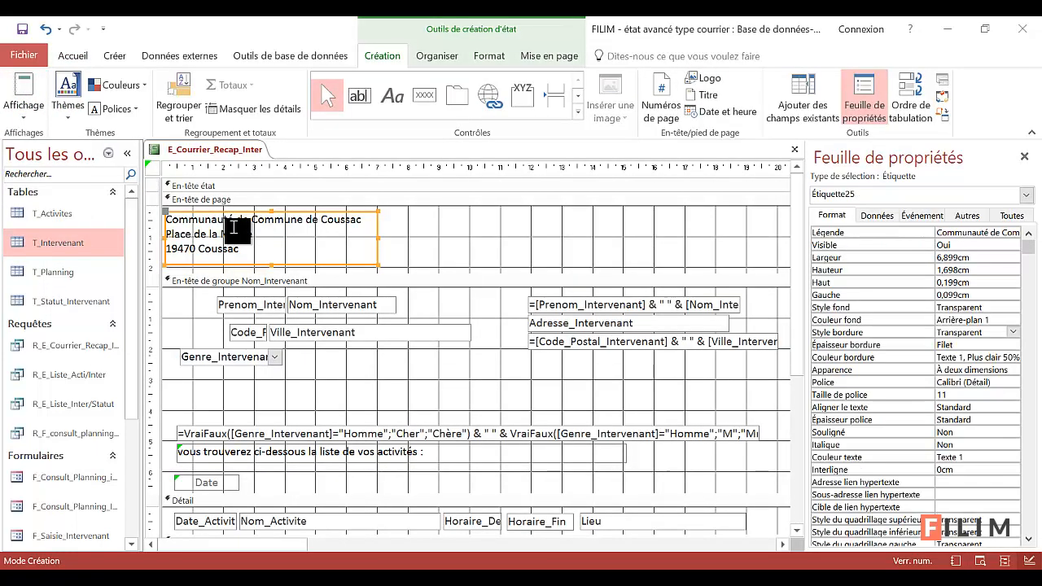
pyautogui.keyDown('shift'); pyautogui.click(224, 437); pyautogui.keyUp('shift')
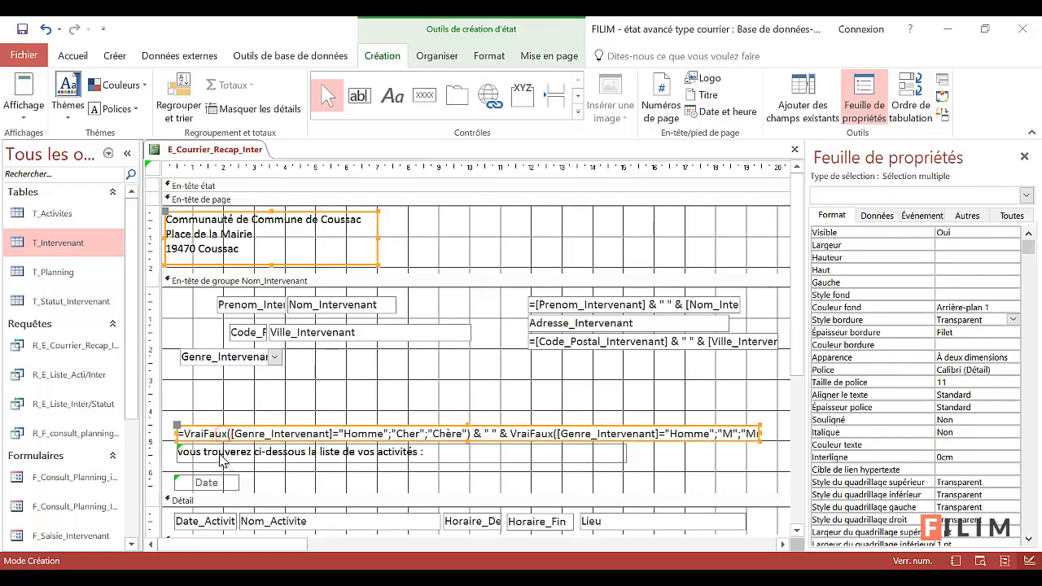
pyautogui.keyDown('shift'); pyautogui.click(225, 452); pyautogui.keyUp('shift')
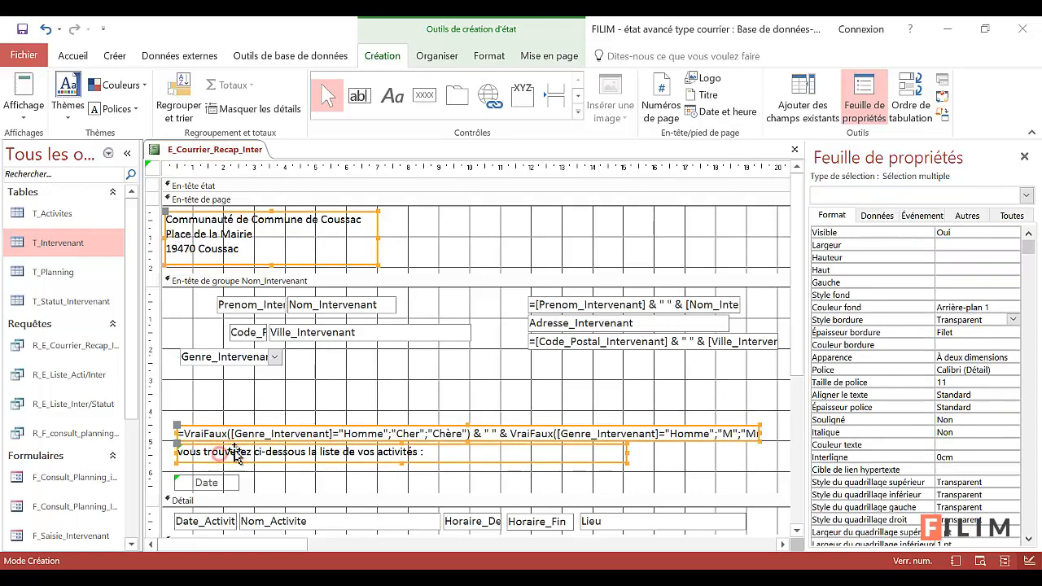
pyautogui.click(427, 56)
pyautogui.click(882, 100)
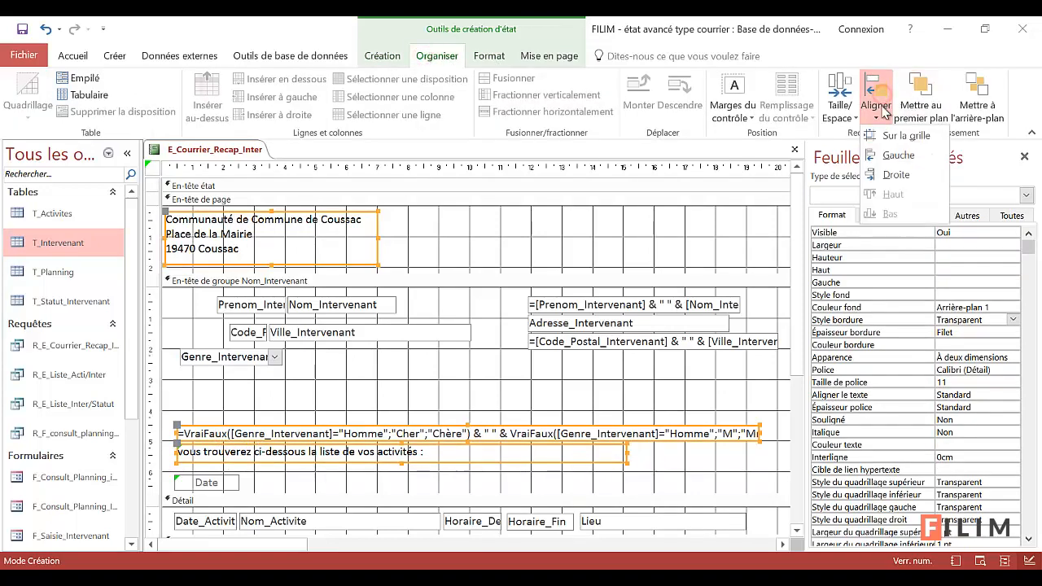
pyautogui.click(883, 154)
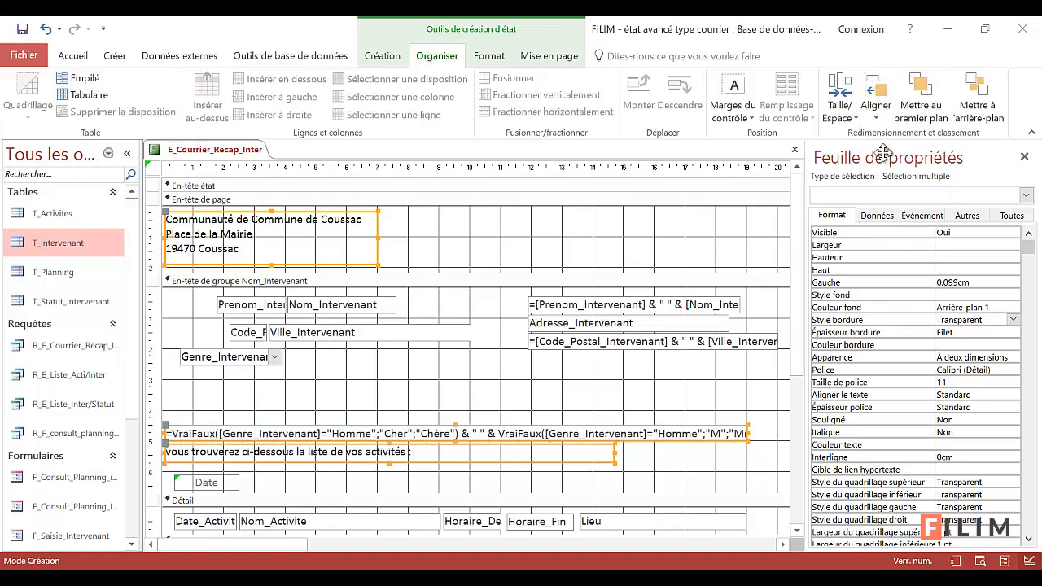
# Examine the aligned letter text and the activity list in Report view, and return to Design view
pyautogui.click(90, 55)
pyautogui.click(36, 83)
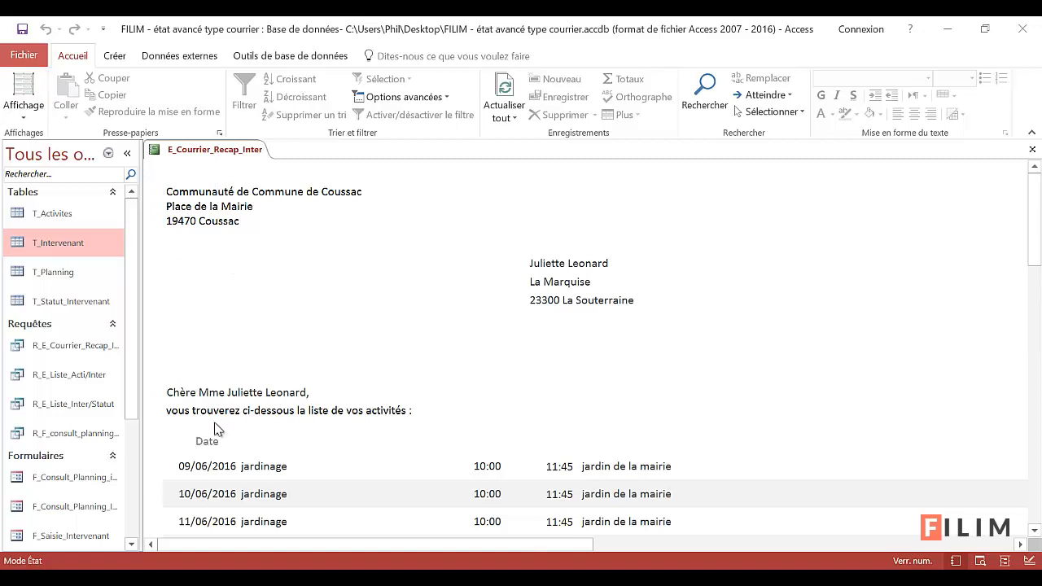
pyautogui.scroll(-2, 262, 407)
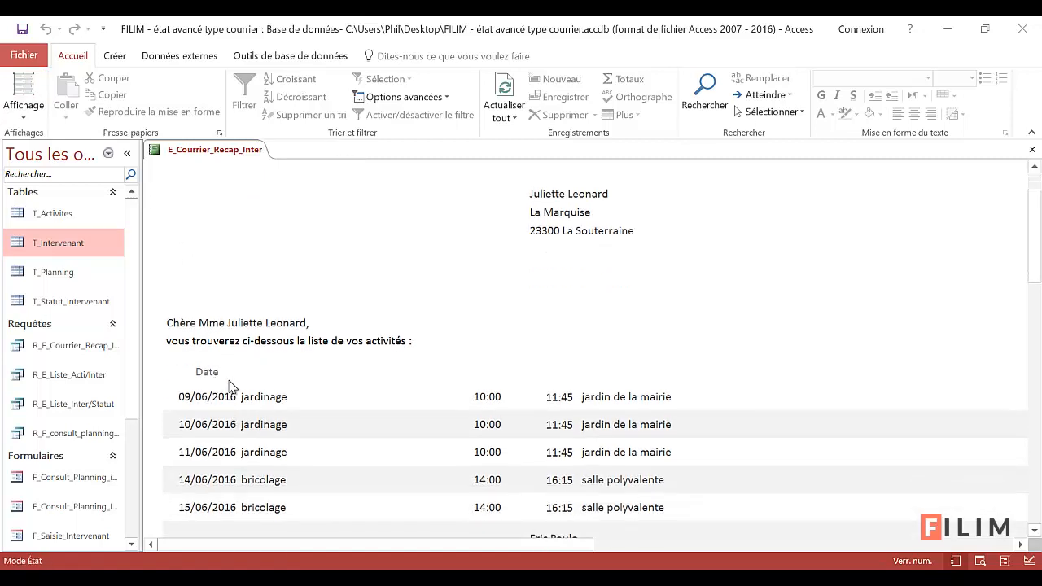
pyautogui.scroll(-2, 284, 432)
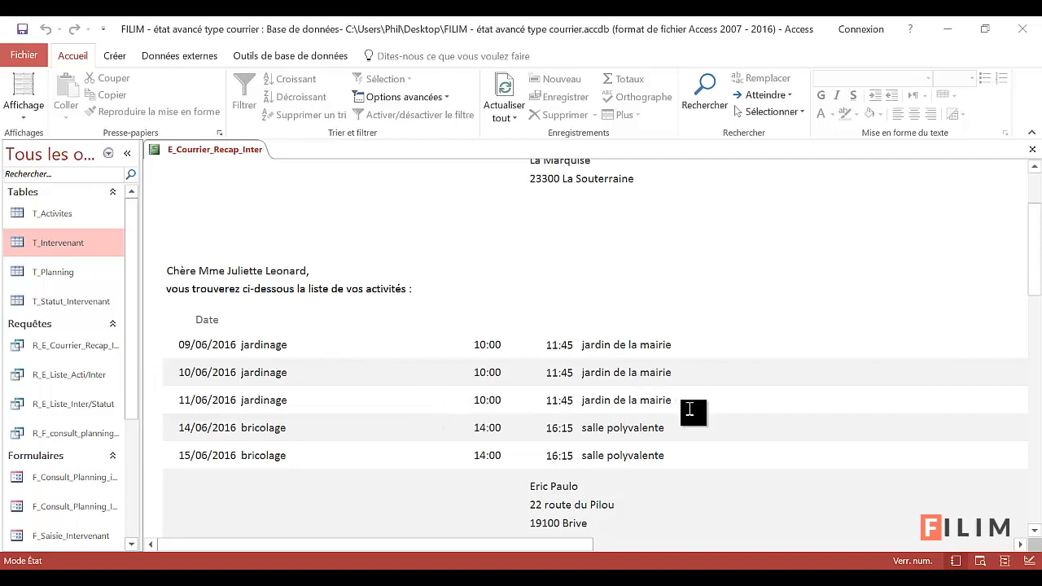
pyautogui.click(25, 122)
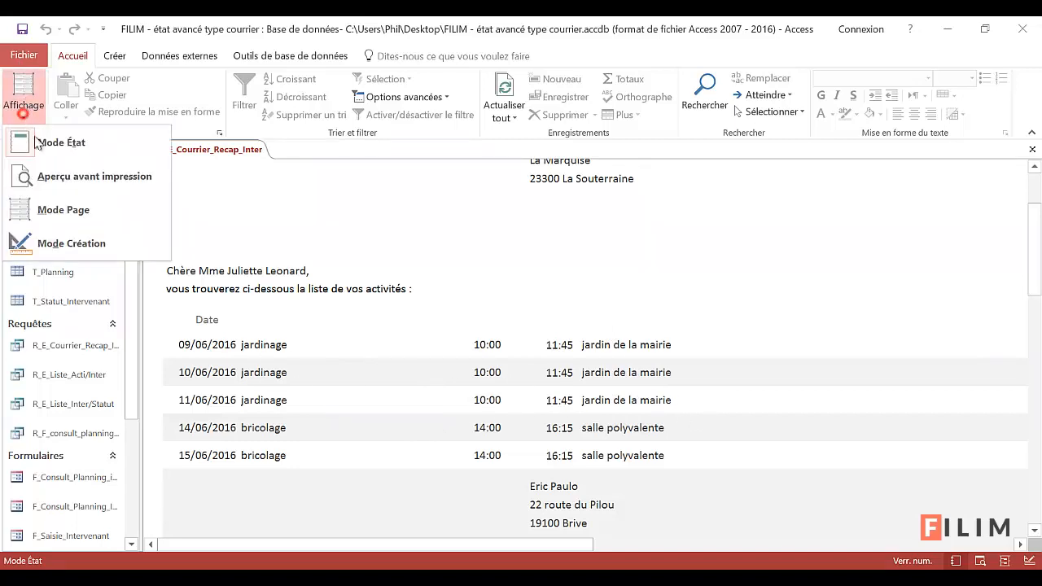
pyautogui.click(75, 238)
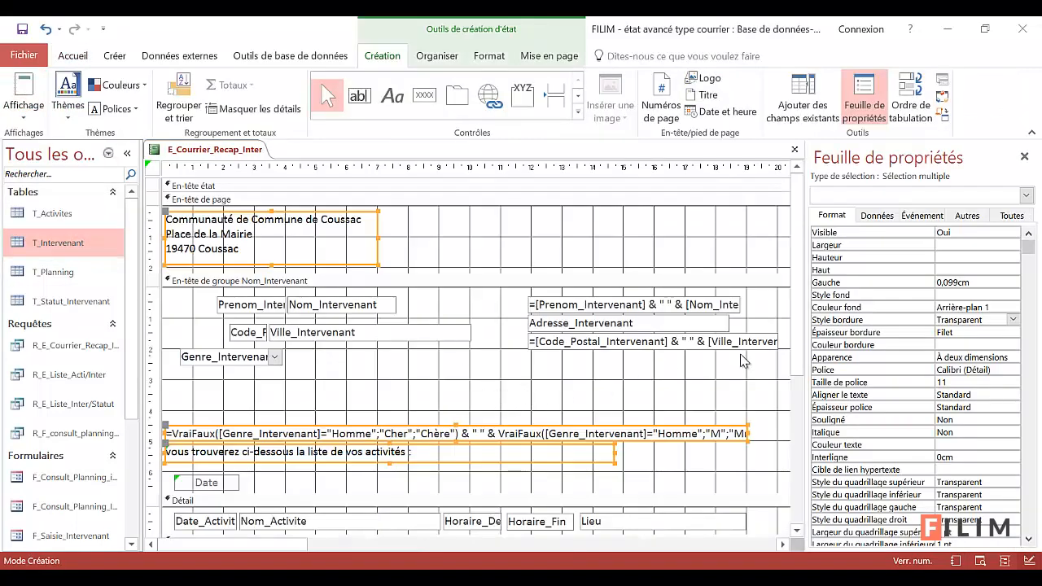
# Set the alternate background colour (Autre couleur fond) of the Nom_Intervenant group header section to Arrière-plan 1
pyautogui.moveTo(799, 333); pyautogui.dragTo(793, 414)
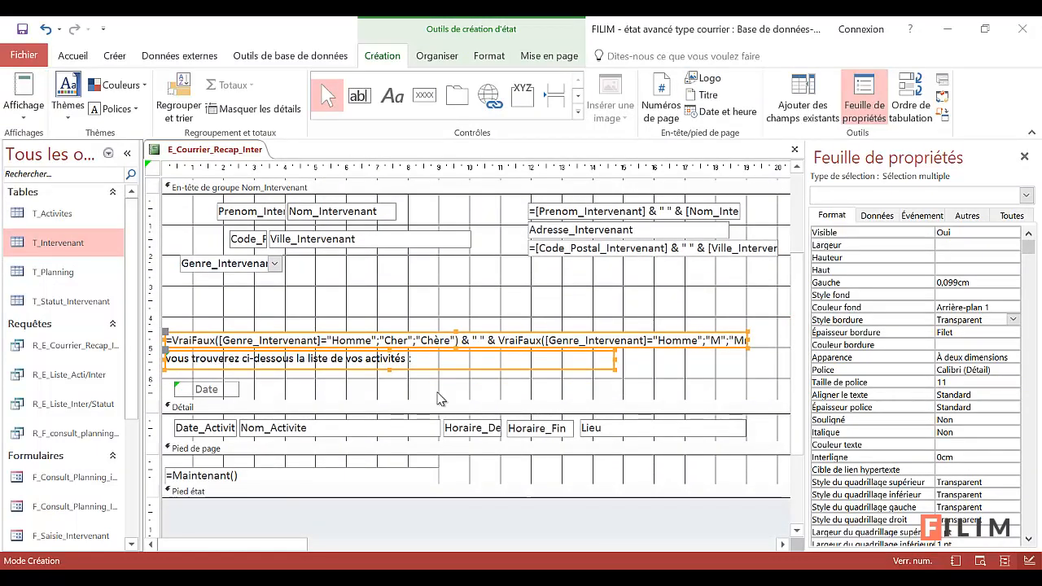
pyautogui.scroll(2, 437, 398)
pyautogui.scroll(-1, 440, 395)
pyautogui.scroll(1, 440, 396)
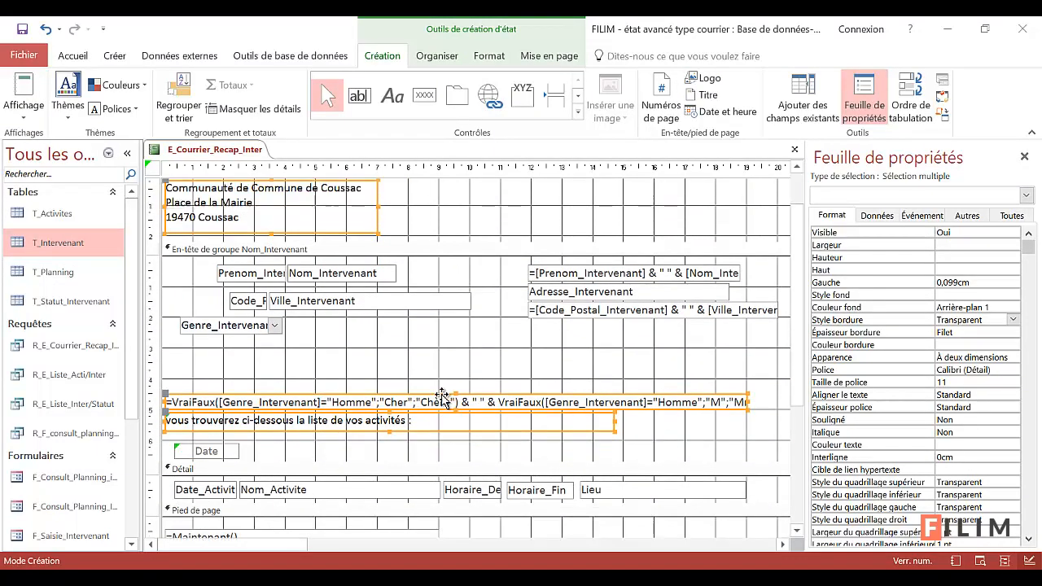
pyautogui.scroll(1, 440, 396)
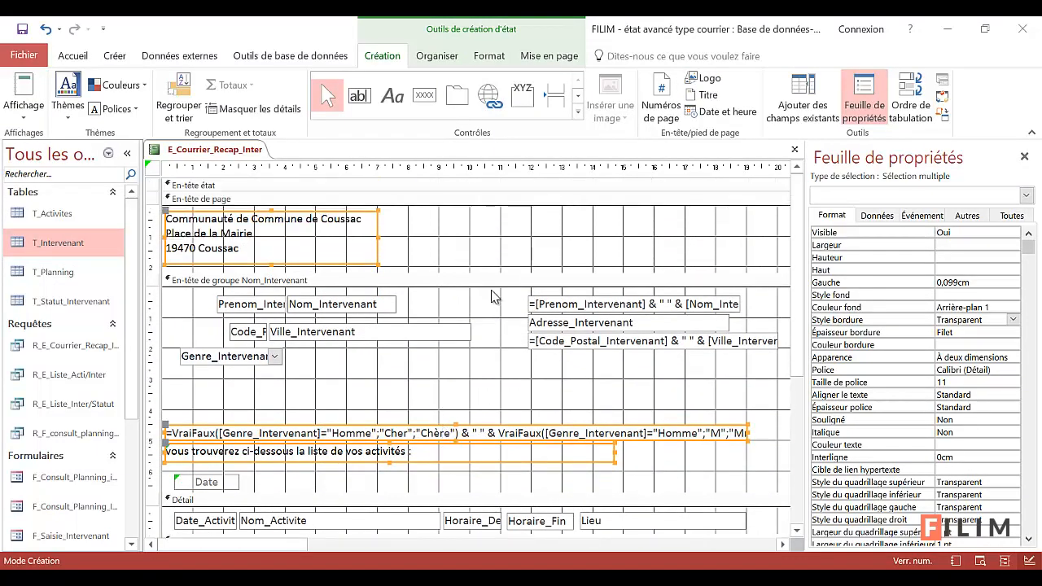
pyautogui.click(467, 282)
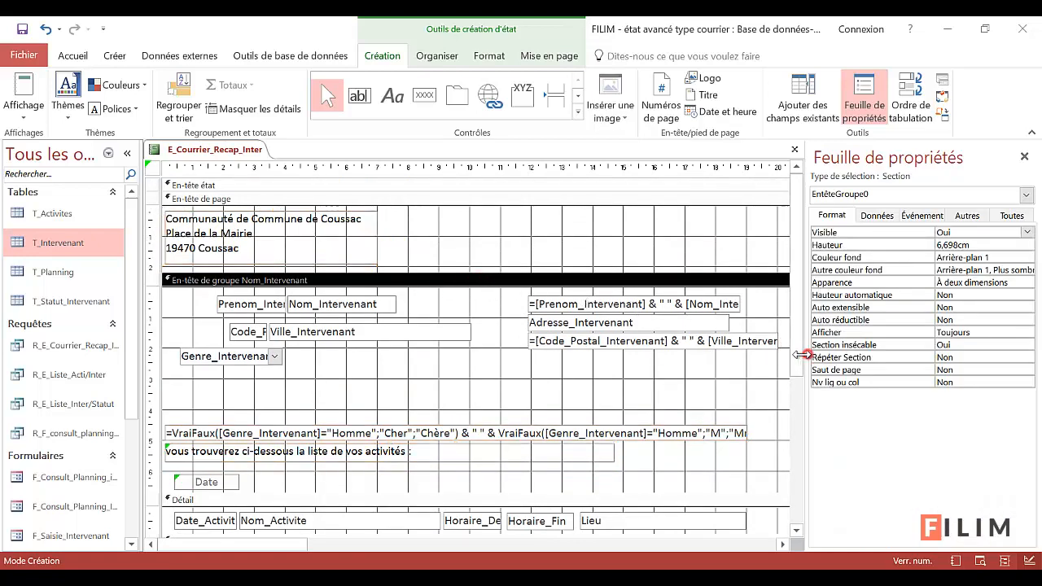
pyautogui.moveTo(802, 353); pyautogui.dragTo(721, 341)
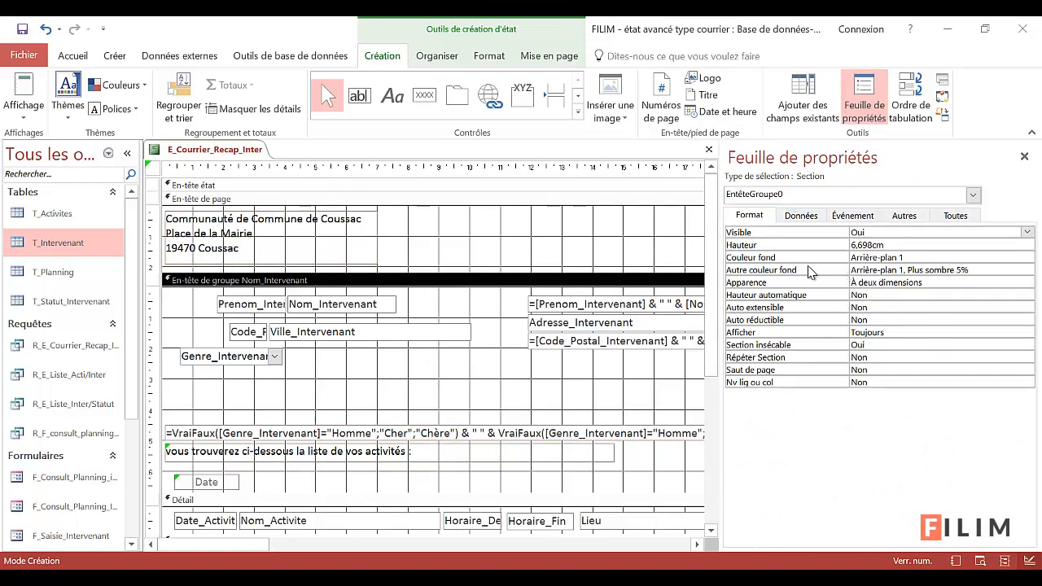
pyautogui.click(866, 257)
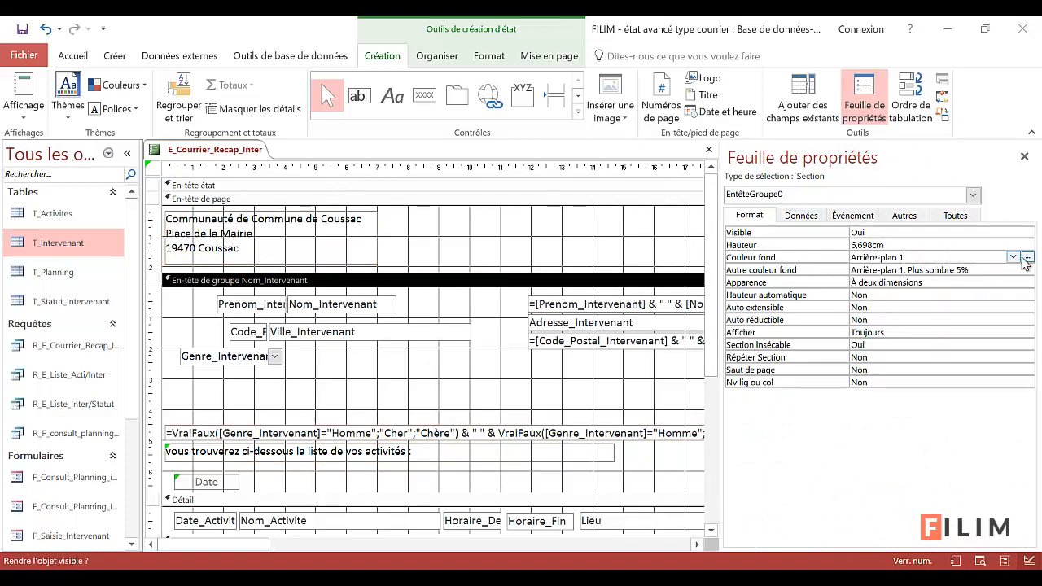
pyautogui.click(1012, 258)
pyautogui.click(1013, 258)
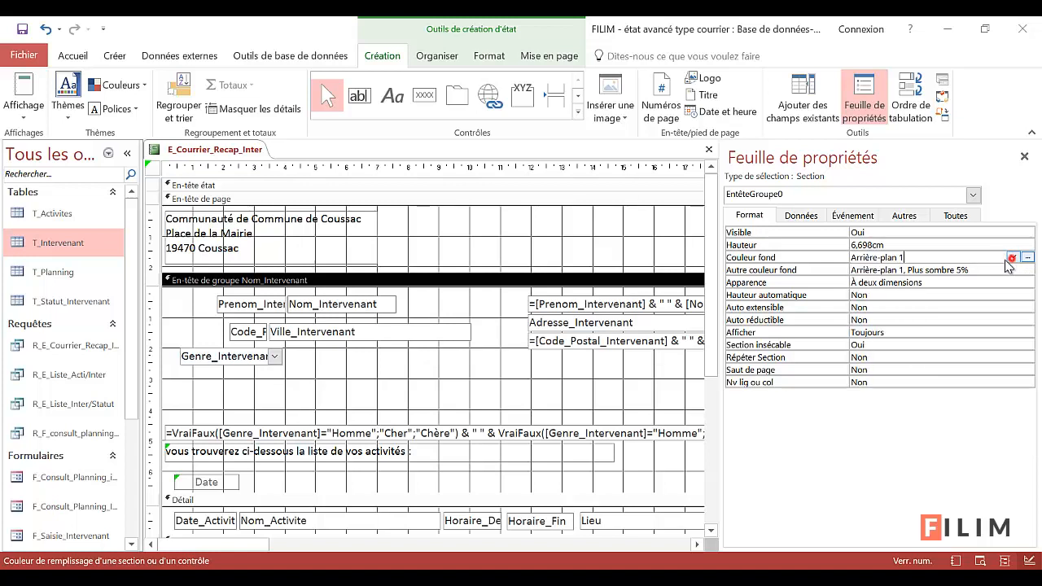
pyautogui.click(917, 271)
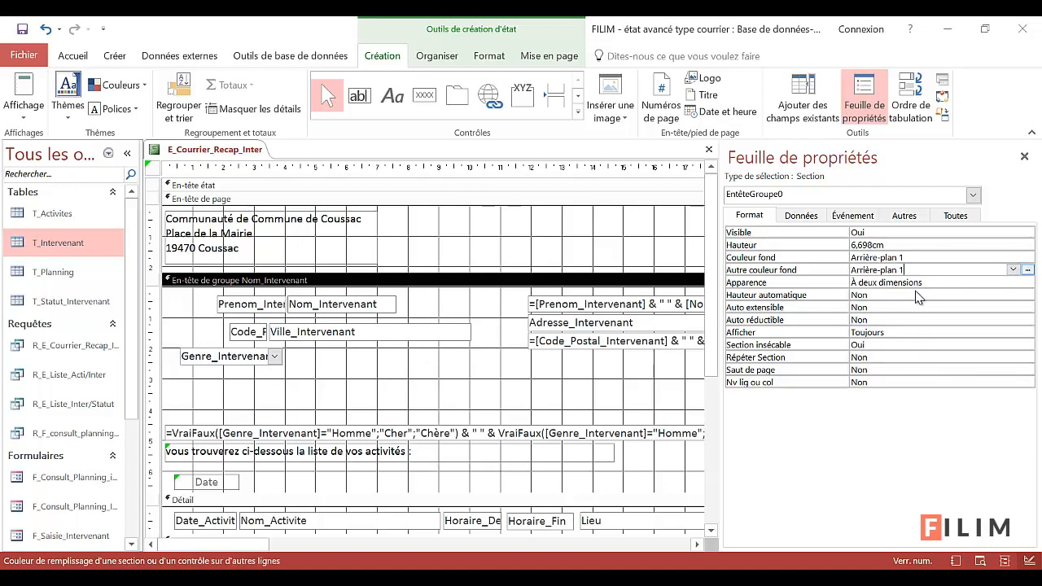
pyautogui.click(674, 373)
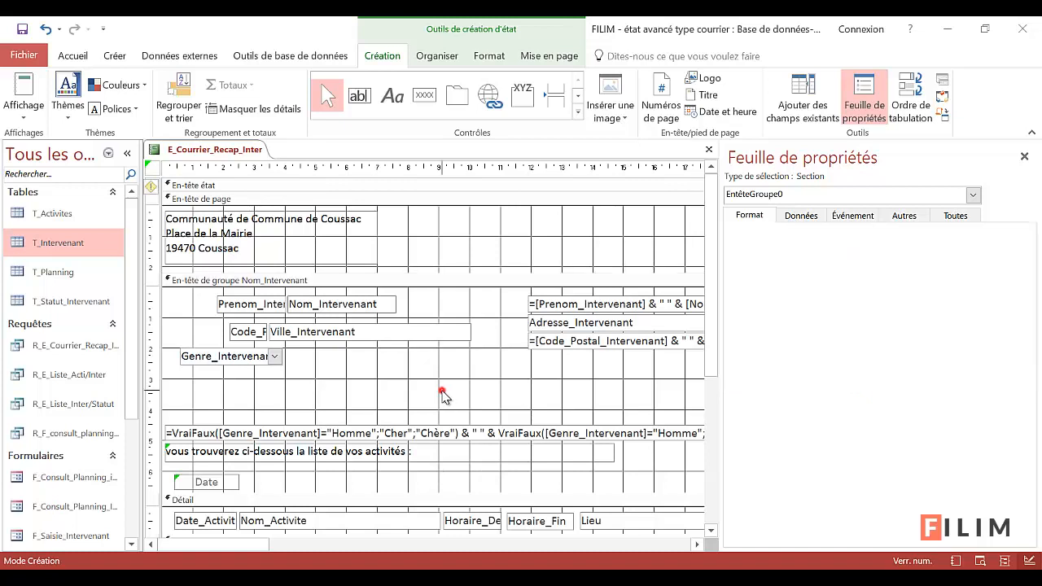
# Set the alternate background colour of the Détail section to Arrière-plan 1 as well
pyautogui.scroll(-3, 379, 423)
pyautogui.click(388, 408)
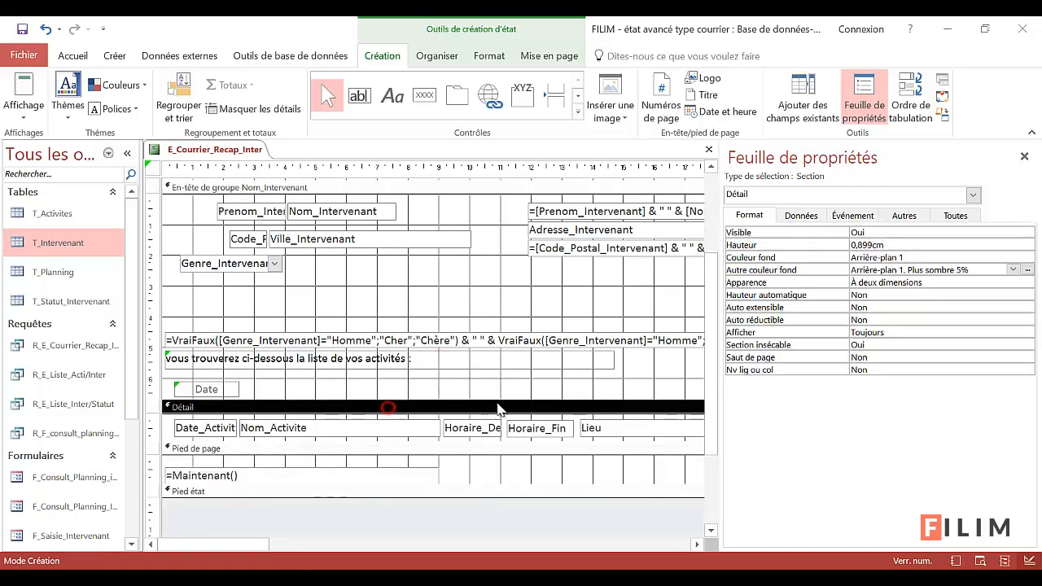
pyautogui.moveTo(976, 268); pyautogui.dragTo(905, 273)
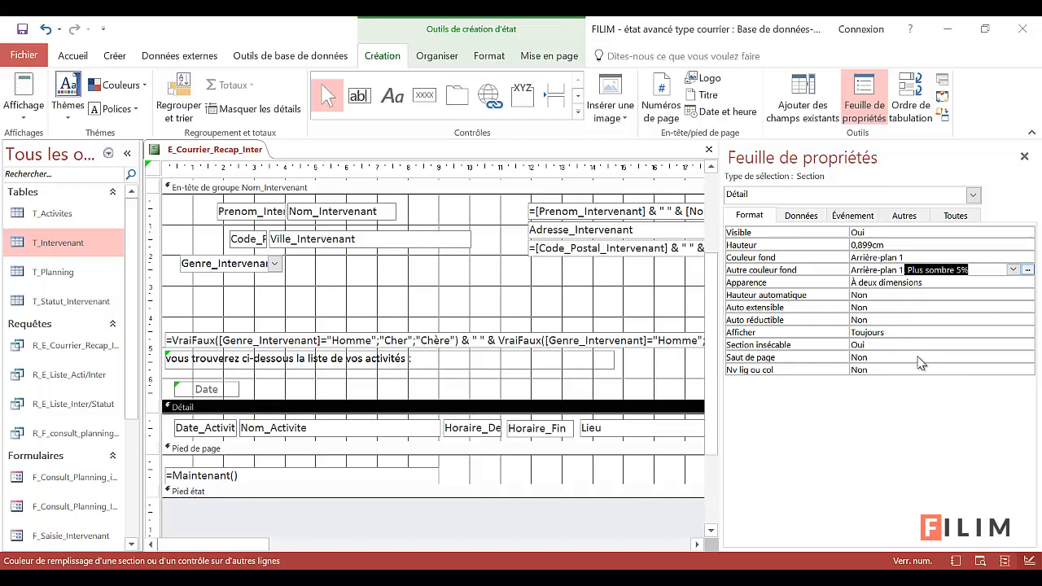
pyautogui.press('BackSpace')
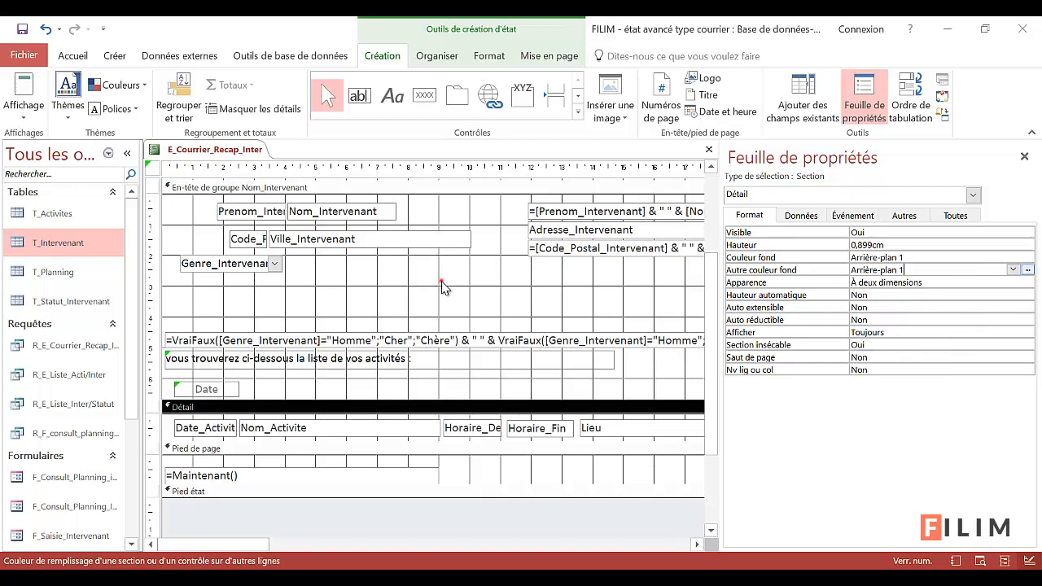
# Display the report in Report view and examine the row backgrounds and the sequence of letters
pyautogui.click(27, 92)
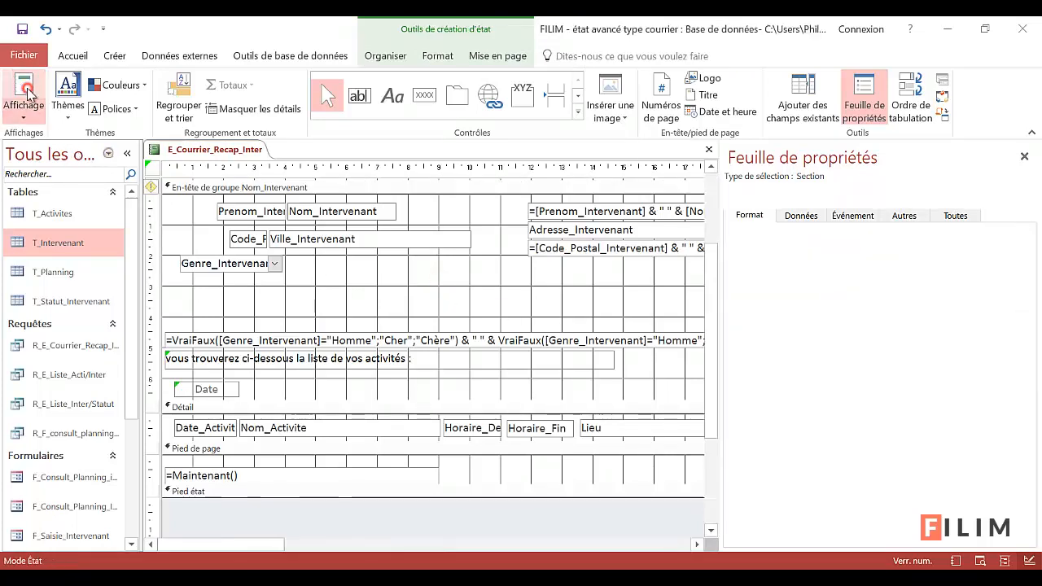
pyautogui.scroll(-10, 477, 344)
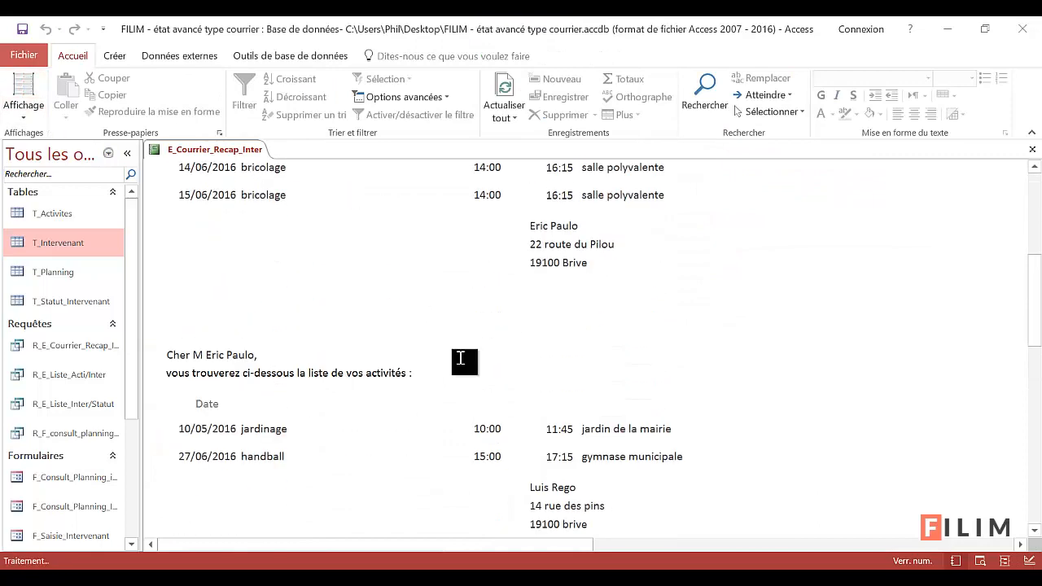
pyautogui.scroll(-10, 461, 358)
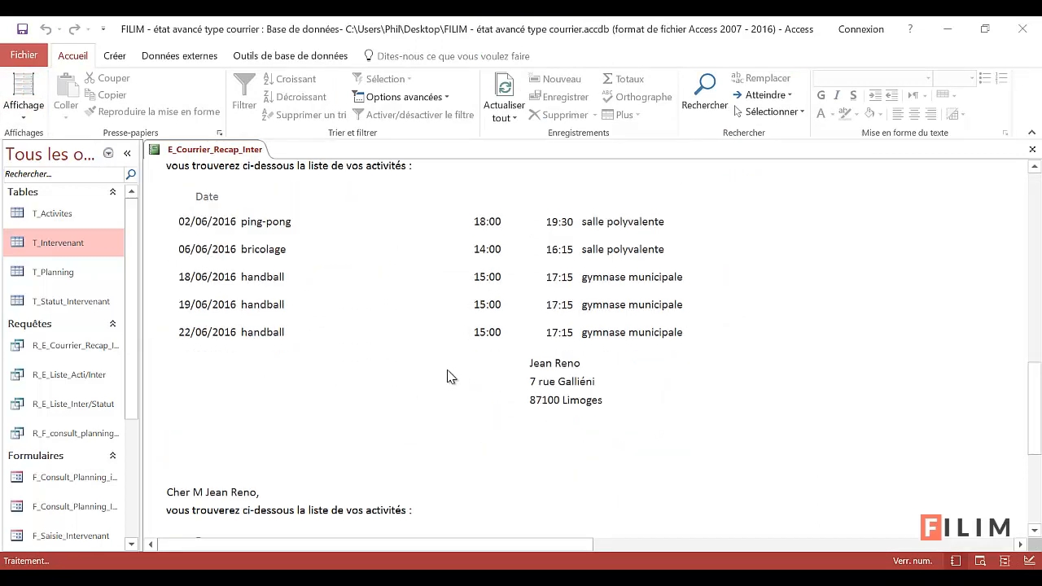
pyautogui.scroll(10, 453, 383)
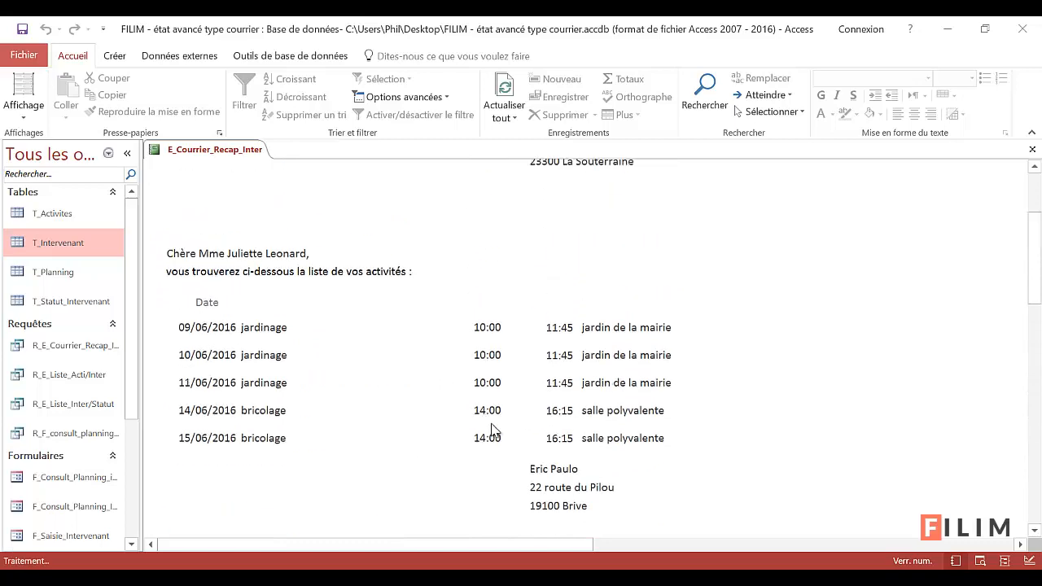
pyautogui.scroll(3, 492, 429)
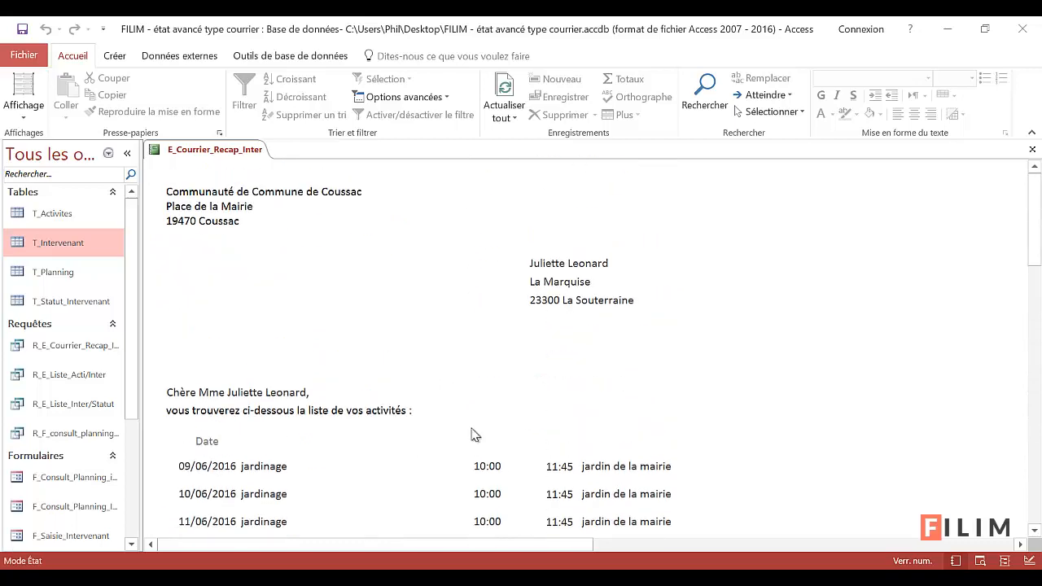
pyautogui.scroll(-3, 428, 421)
pyautogui.scroll(3, 430, 423)
# Examine how the letters are distributed on the first page in print preview, down to the page footer, and close the preview
pyautogui.click(24, 113)
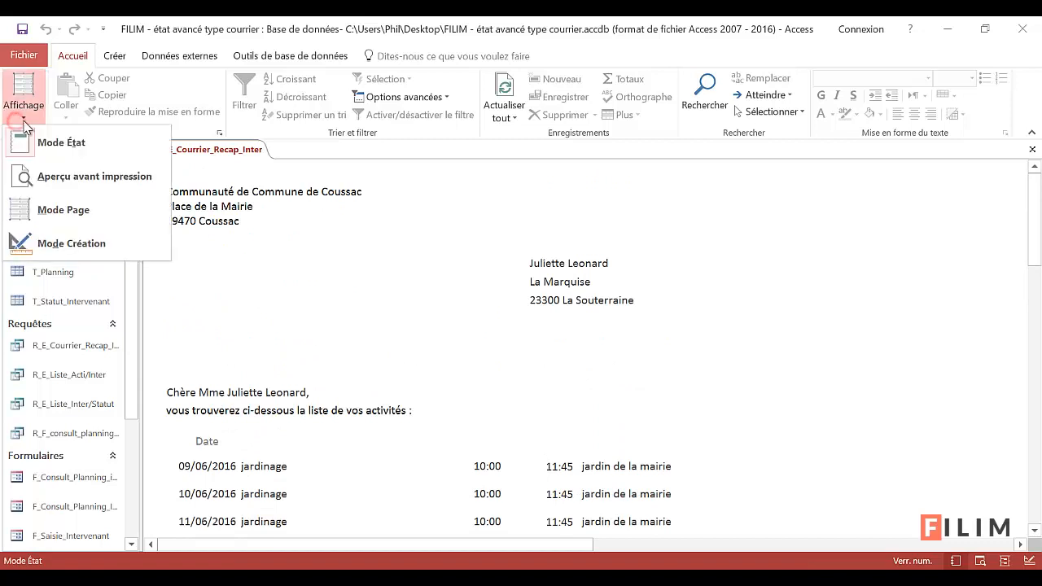
pyautogui.click(71, 180)
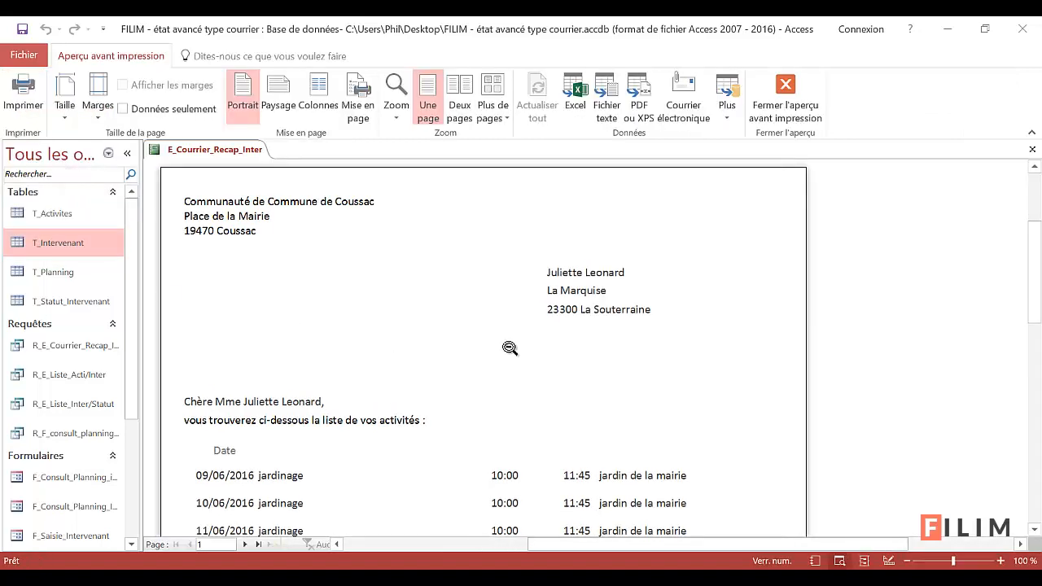
pyautogui.scroll(-3, 504, 354)
pyautogui.scroll(-8, 504, 365)
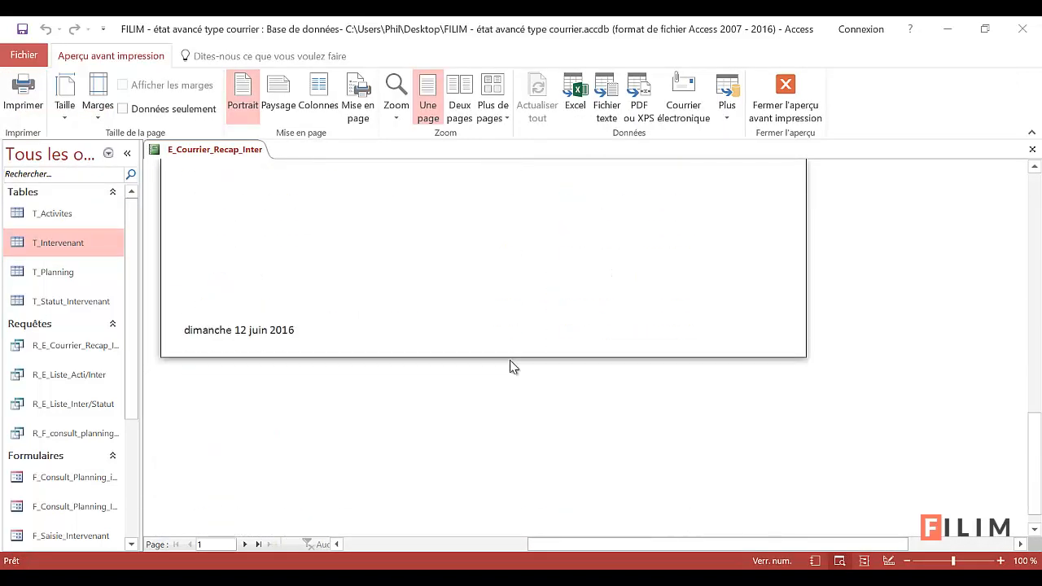
pyautogui.scroll(4, 512, 365)
pyautogui.scroll(5, 520, 363)
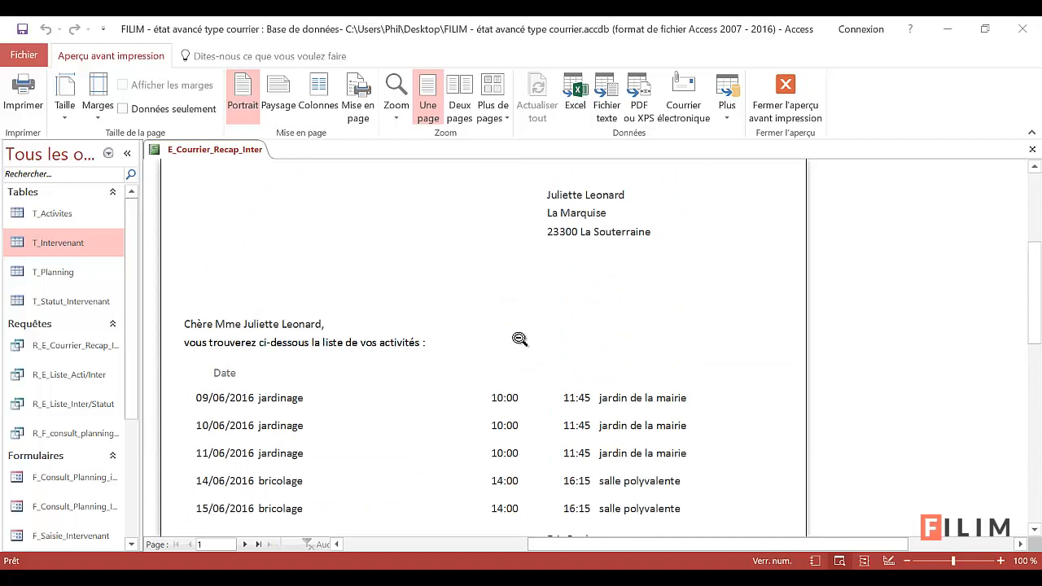
pyautogui.scroll(3, 519, 339)
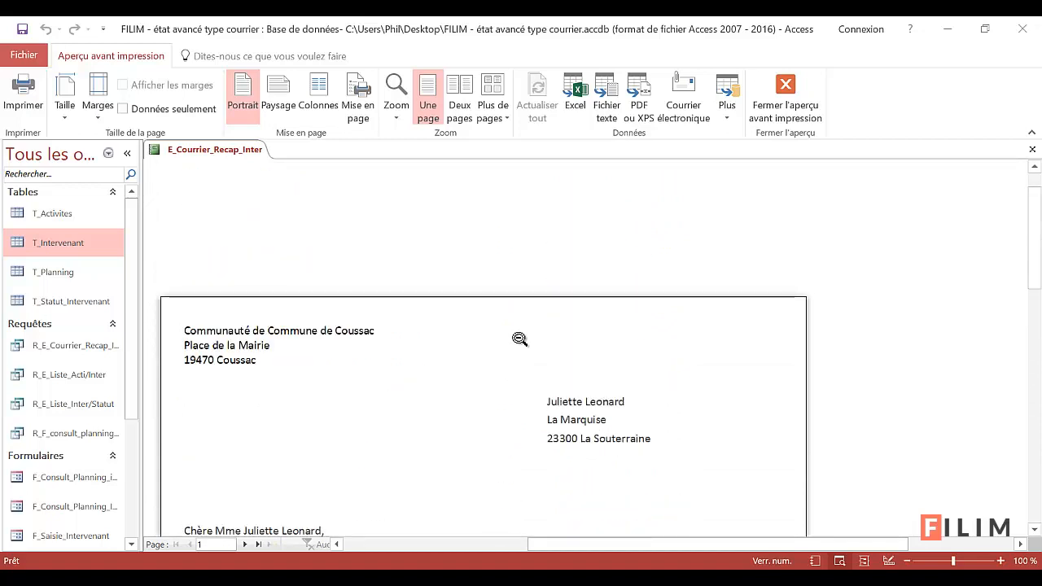
pyautogui.click(783, 91)
# In Design view, set the page break (Saut de page) of the Nom_Intervenant group header section to Avant section
pyautogui.click(281, 55)
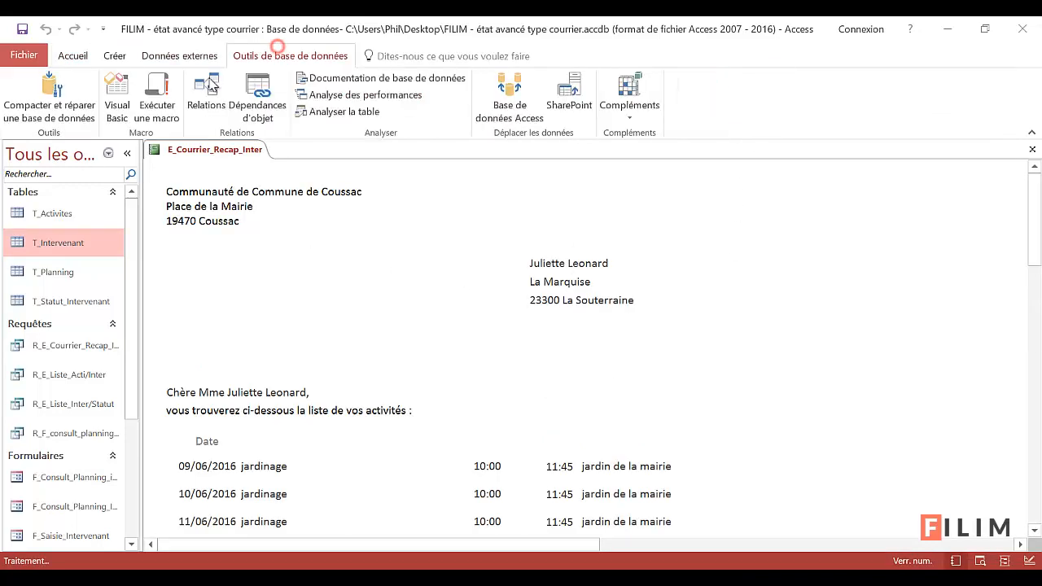
pyautogui.click(210, 57)
pyautogui.click(73, 57)
pyautogui.click(23, 96)
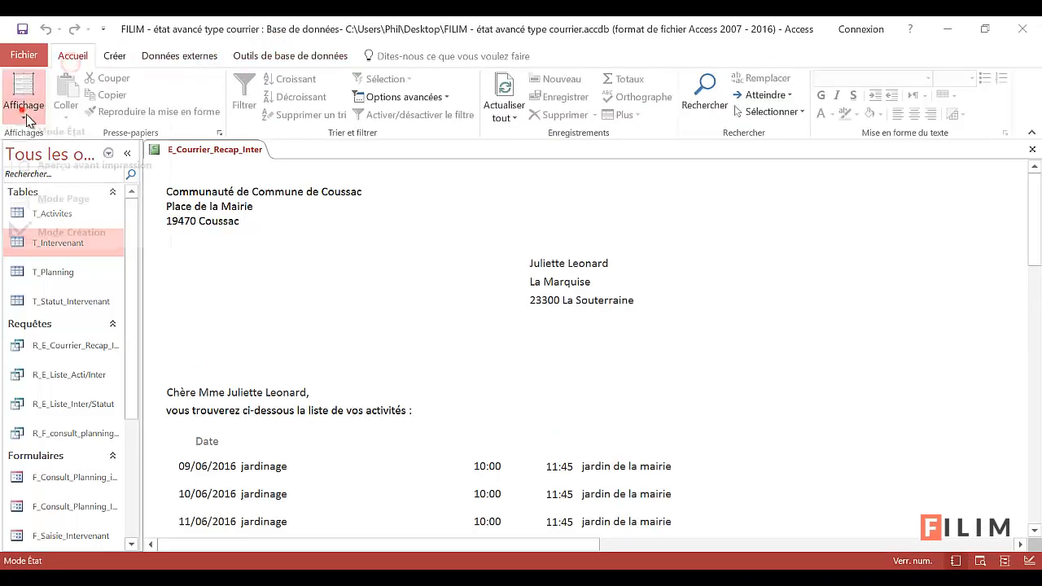
pyautogui.click(56, 236)
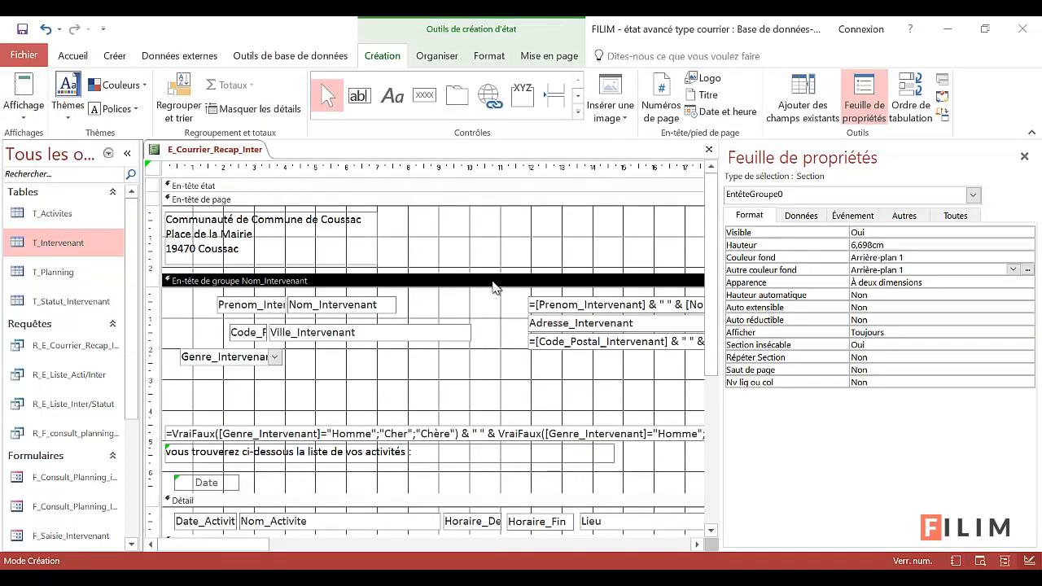
pyautogui.click(416, 285)
pyautogui.click(900, 372)
pyautogui.click(1026, 371)
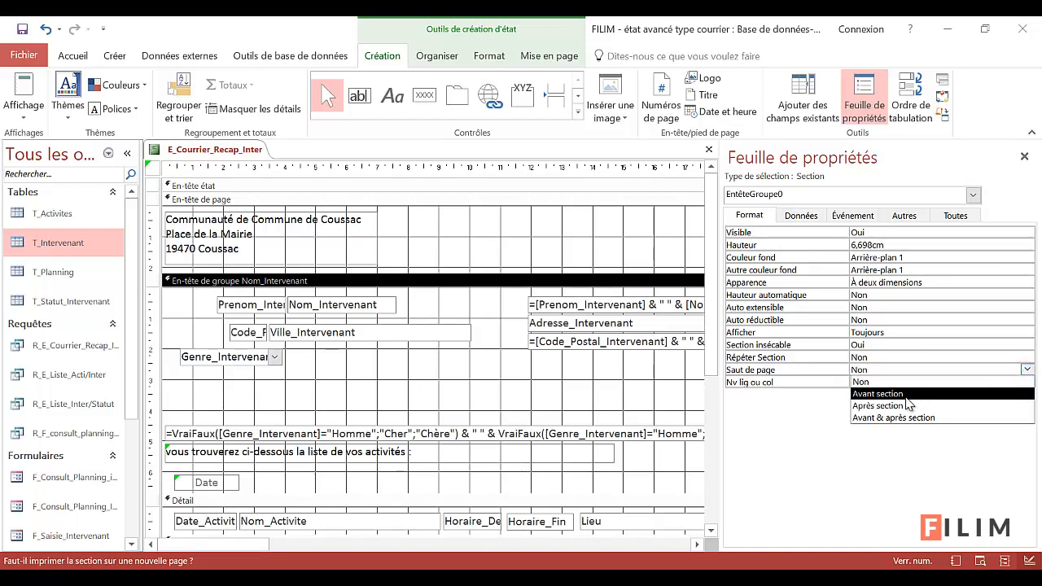
pyautogui.click(906, 396)
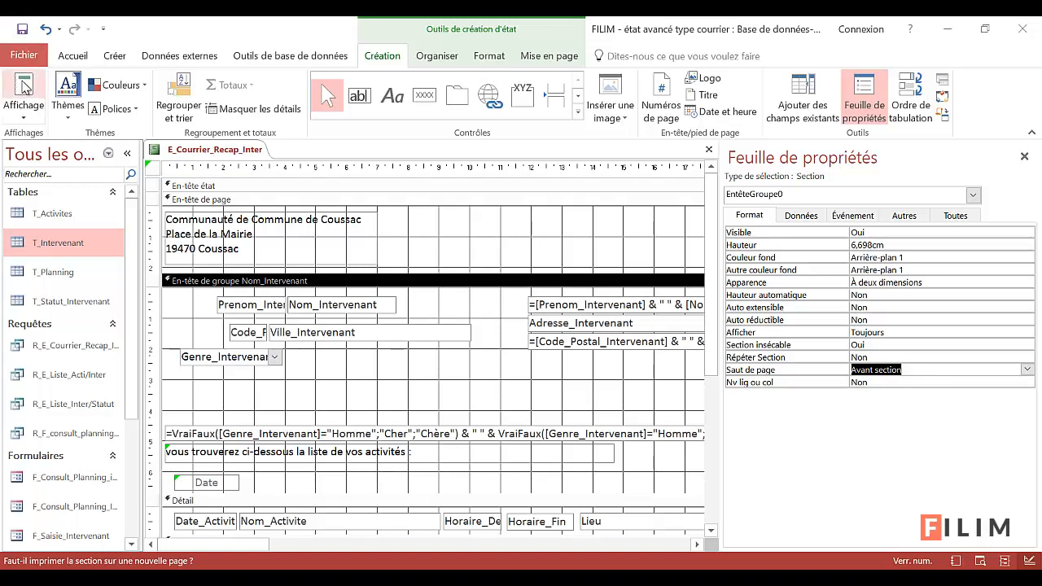
# Check the page break in Report view and print preview, examining the first letter from the sender address down to the footer date
pyautogui.click(23, 85)
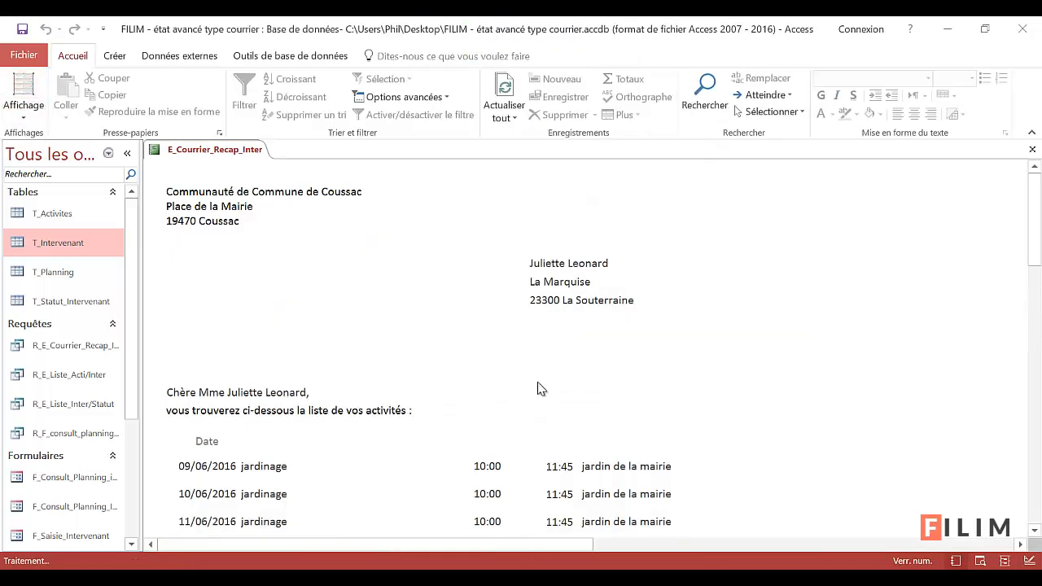
pyautogui.scroll(-5, 541, 388)
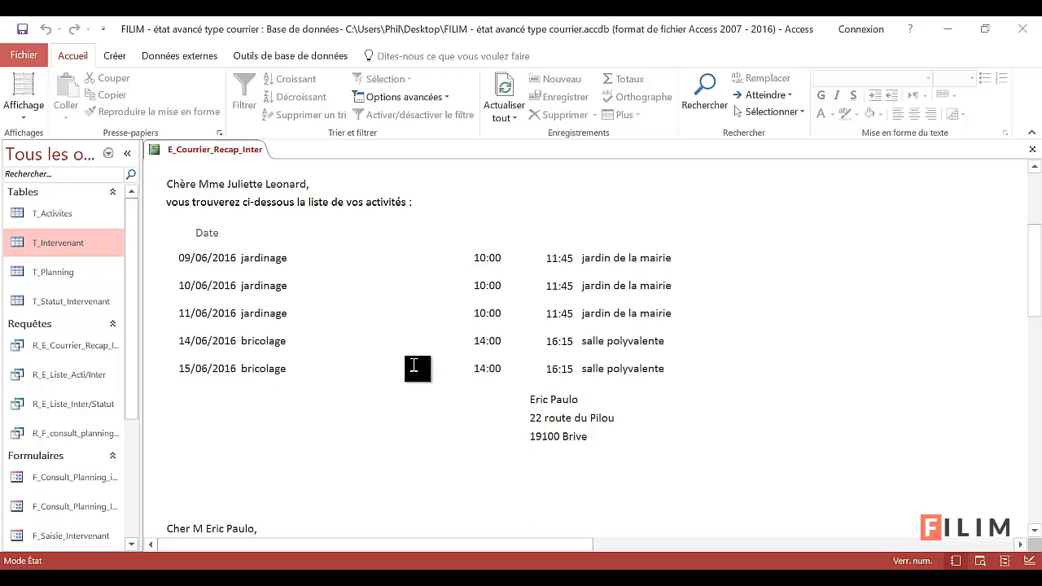
pyautogui.click(25, 118)
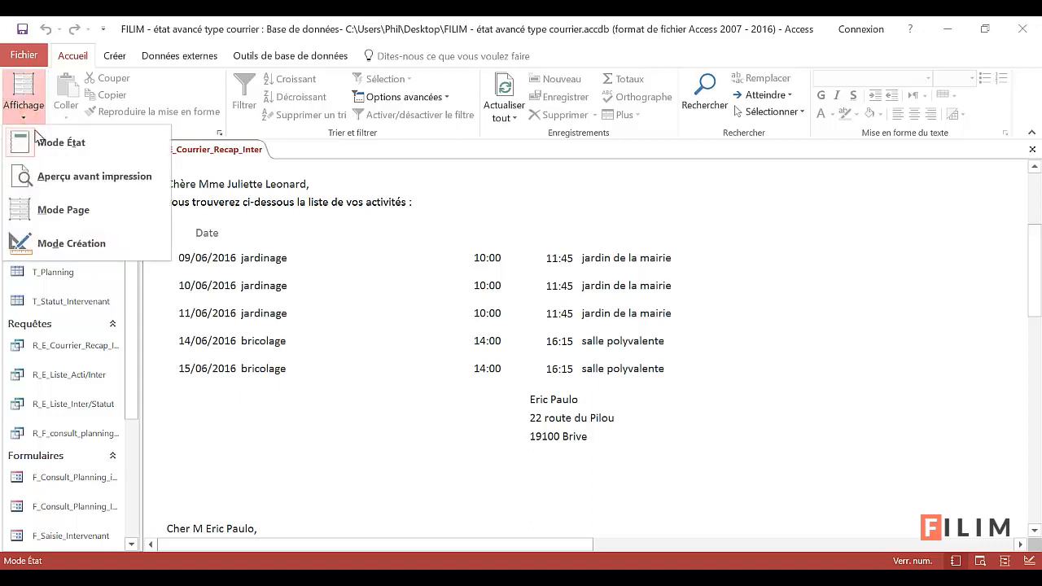
pyautogui.click(59, 181)
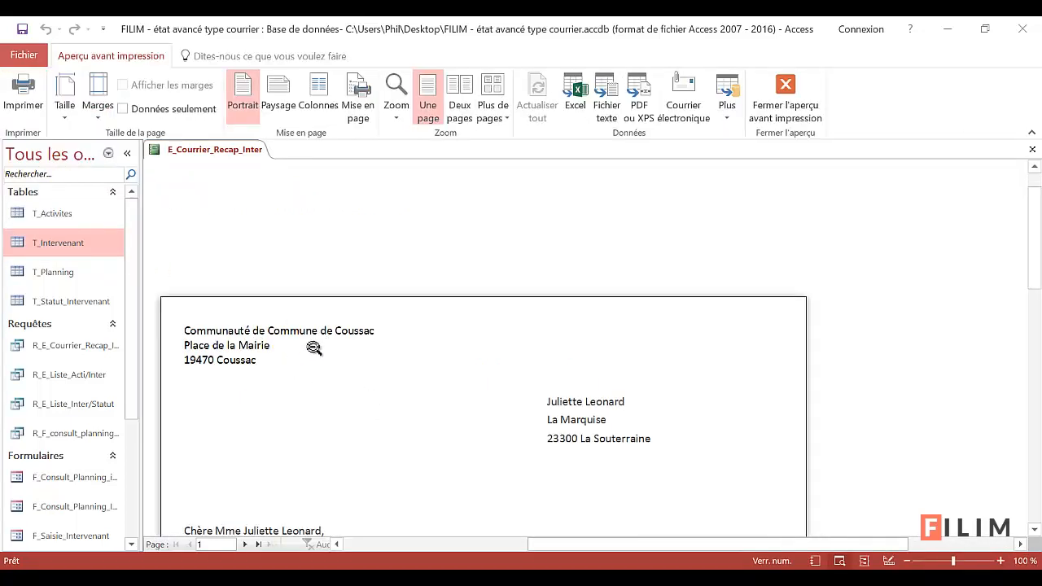
pyautogui.scroll(-2, 325, 344)
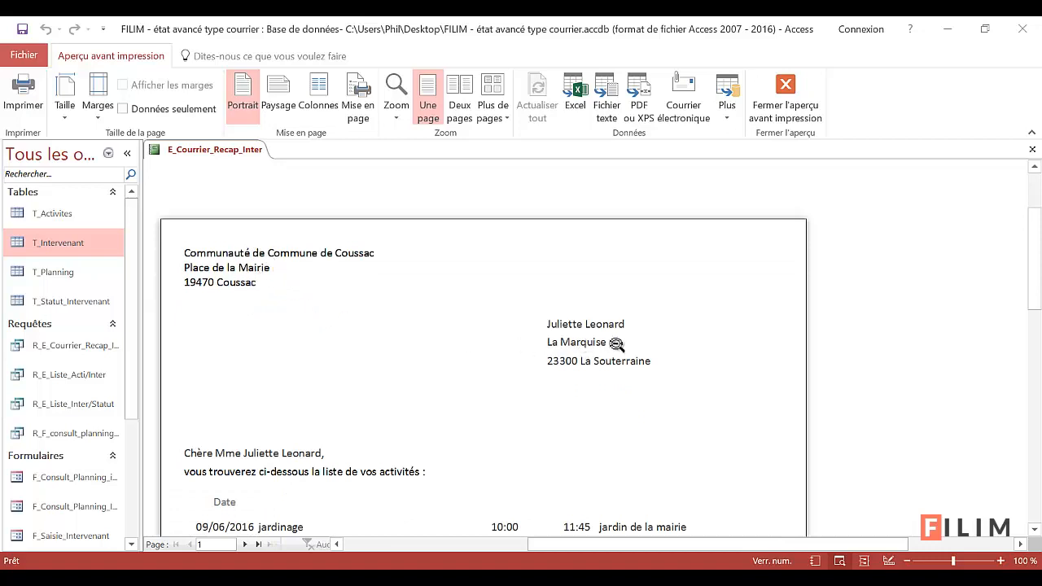
pyautogui.scroll(-3, 534, 401)
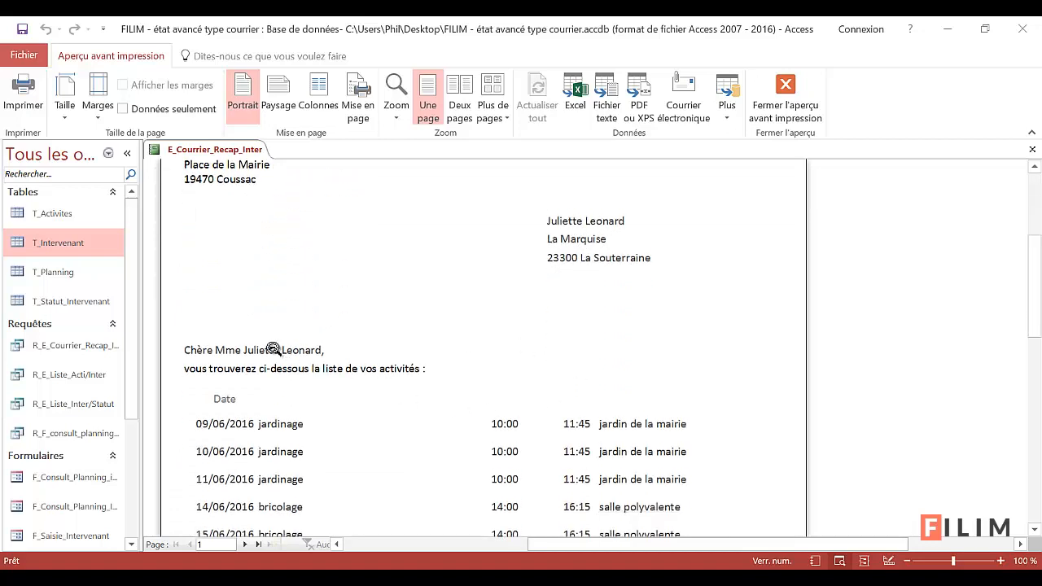
pyautogui.scroll(-3, 360, 420)
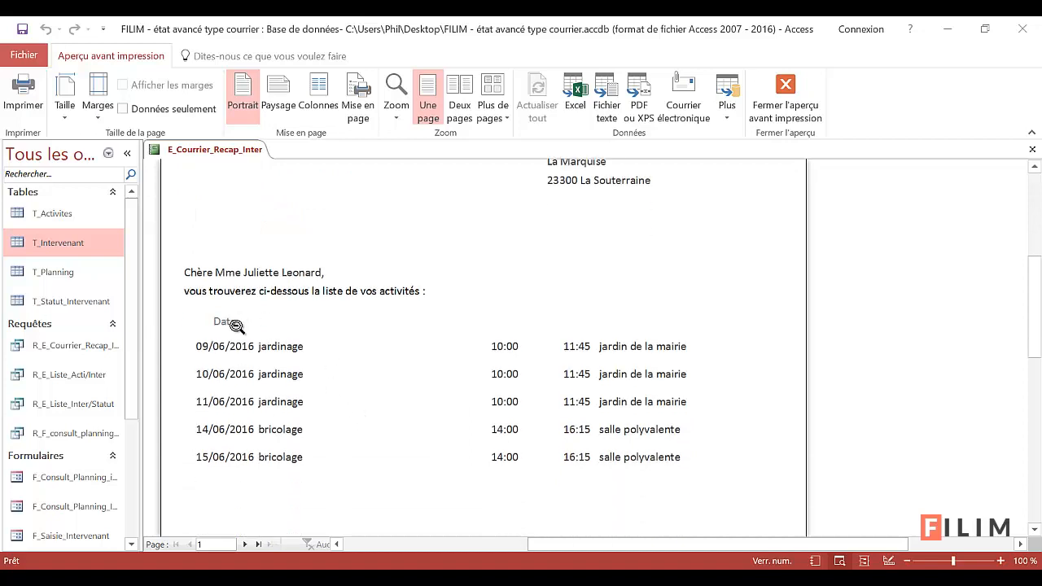
pyautogui.scroll(-3, 573, 392)
pyautogui.scroll(-9, 572, 393)
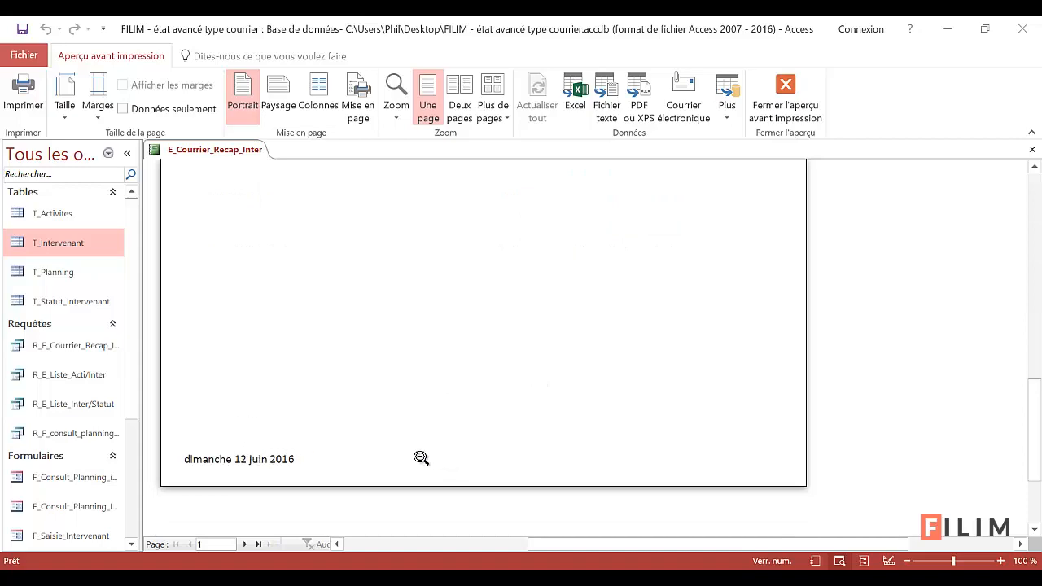
# Page through the print preview from page 1 to page 4, examining where each page's content starts and ends
pyautogui.scroll(12, 433, 468)
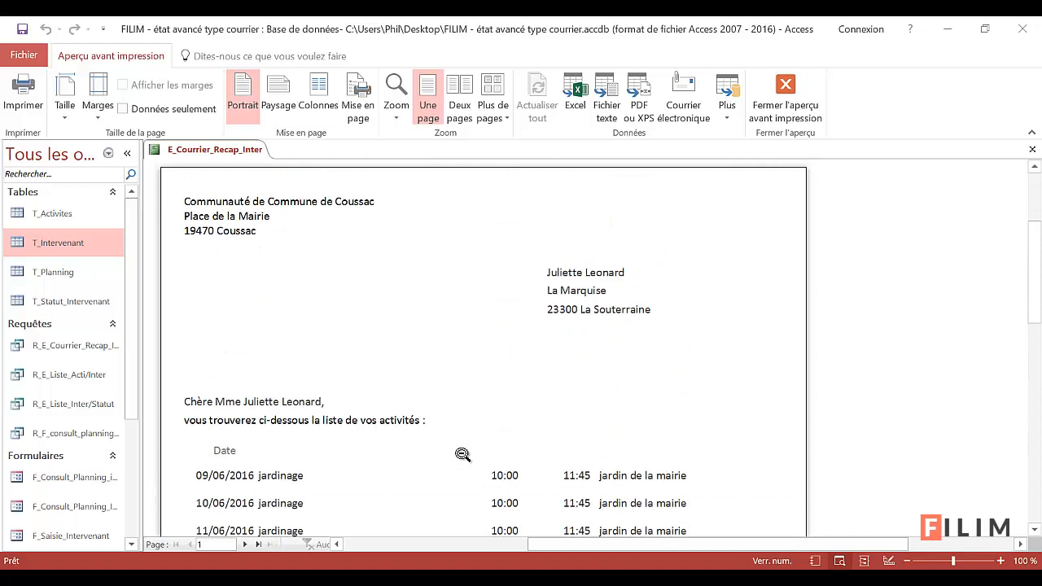
pyautogui.scroll(-10, 348, 366)
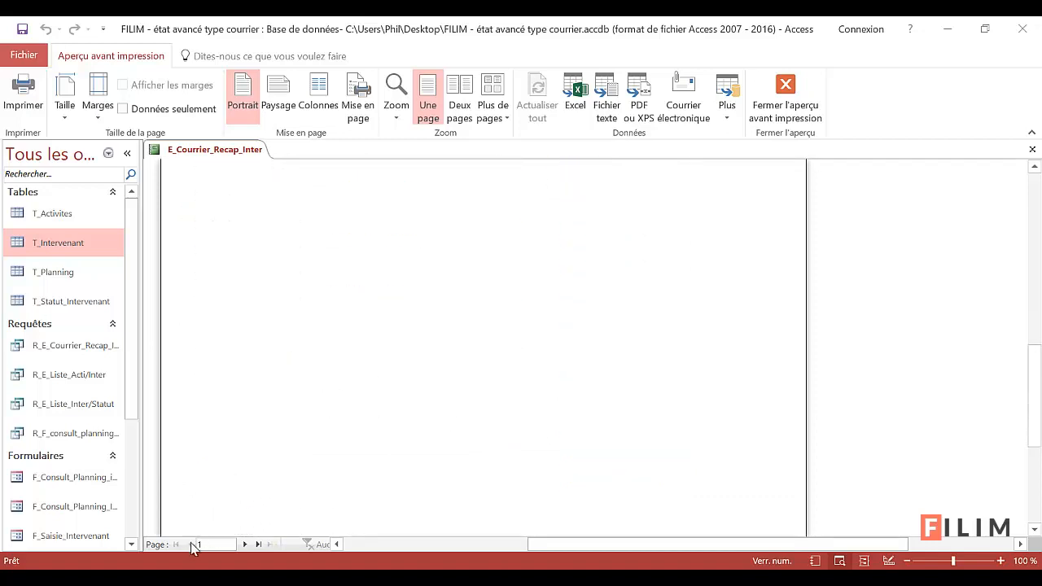
pyautogui.click(245, 545)
pyautogui.scroll(3, 395, 477)
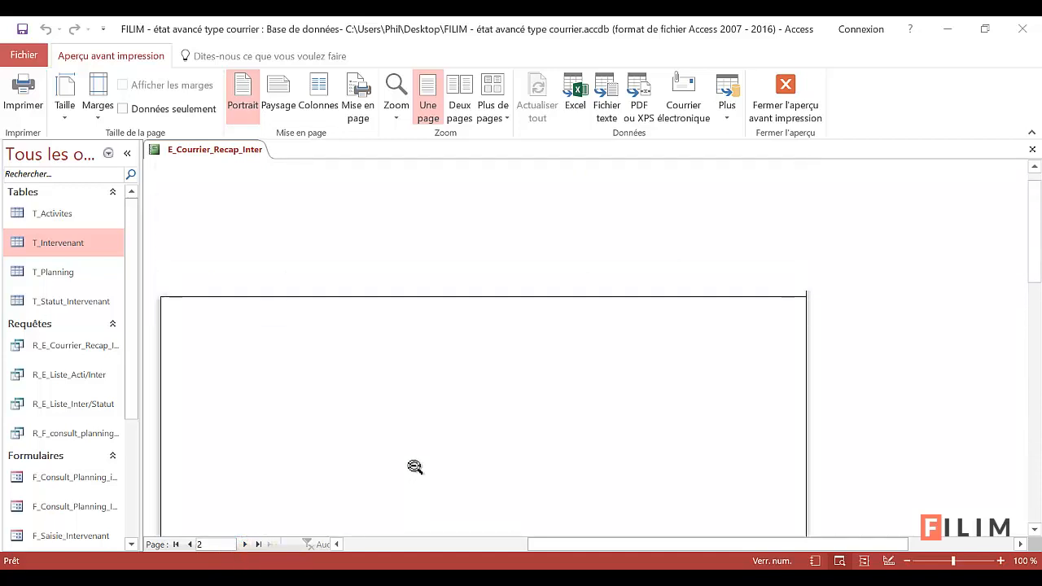
pyautogui.scroll(-10, 414, 467)
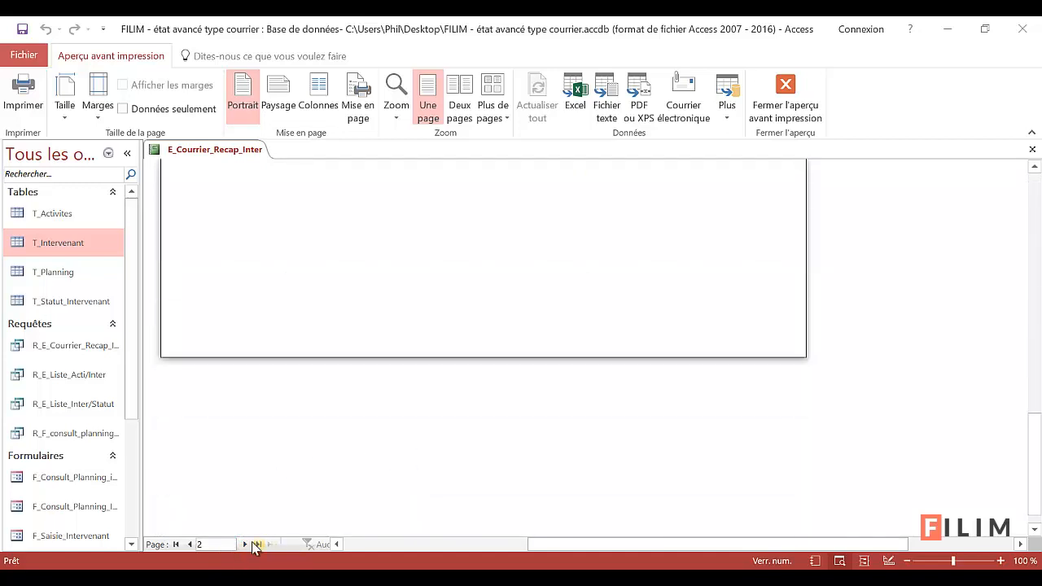
pyautogui.click(247, 544)
pyautogui.scroll(10, 383, 459)
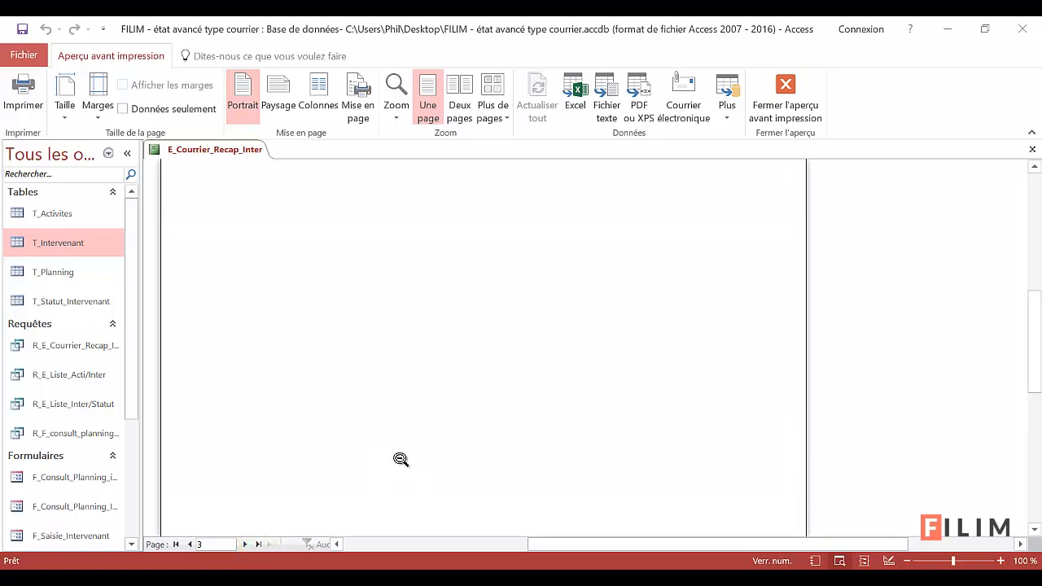
pyautogui.click(405, 459)
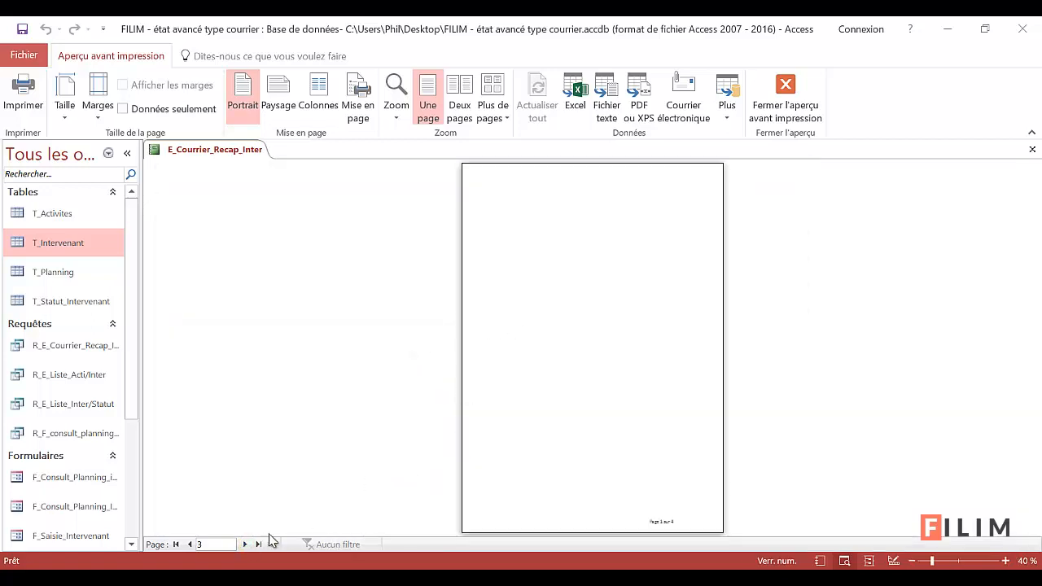
pyautogui.click(244, 544)
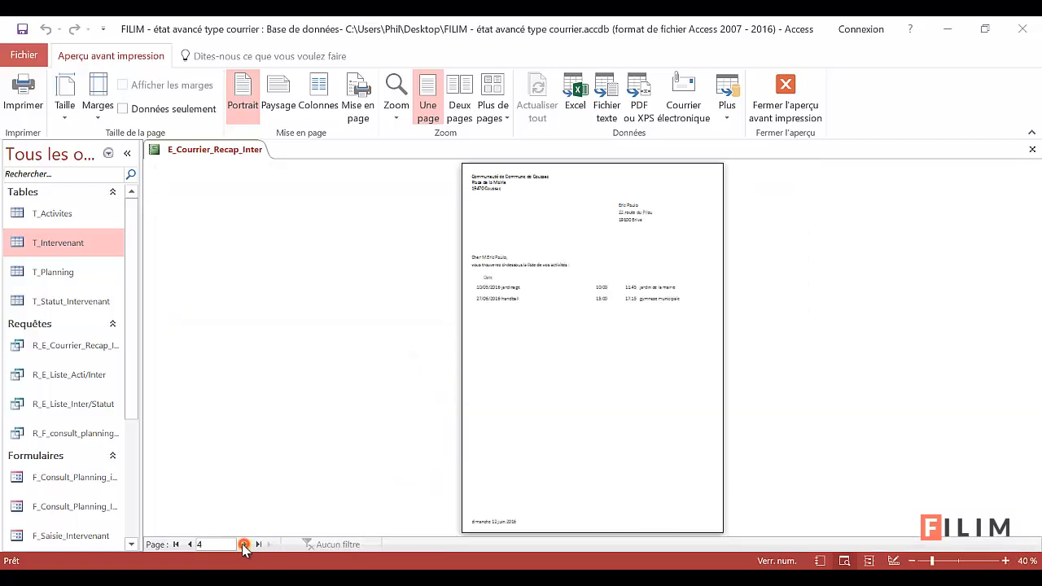
# Compare the whole-page previews of the first letter, the pages that follow it and the report's last page
pyautogui.click(187, 544)
pyautogui.click(186, 544)
pyautogui.click(187, 544)
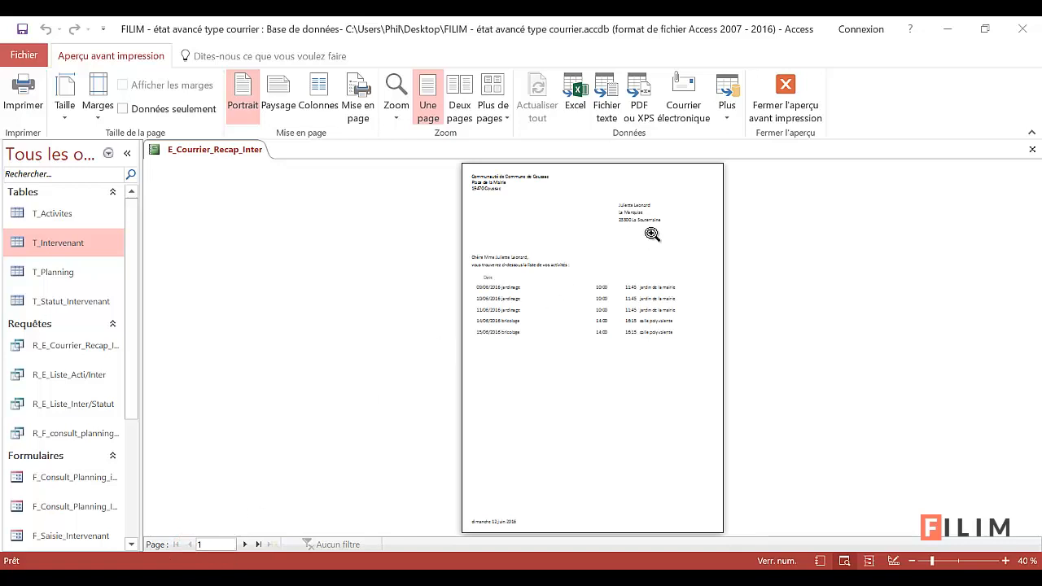
pyautogui.click(245, 545)
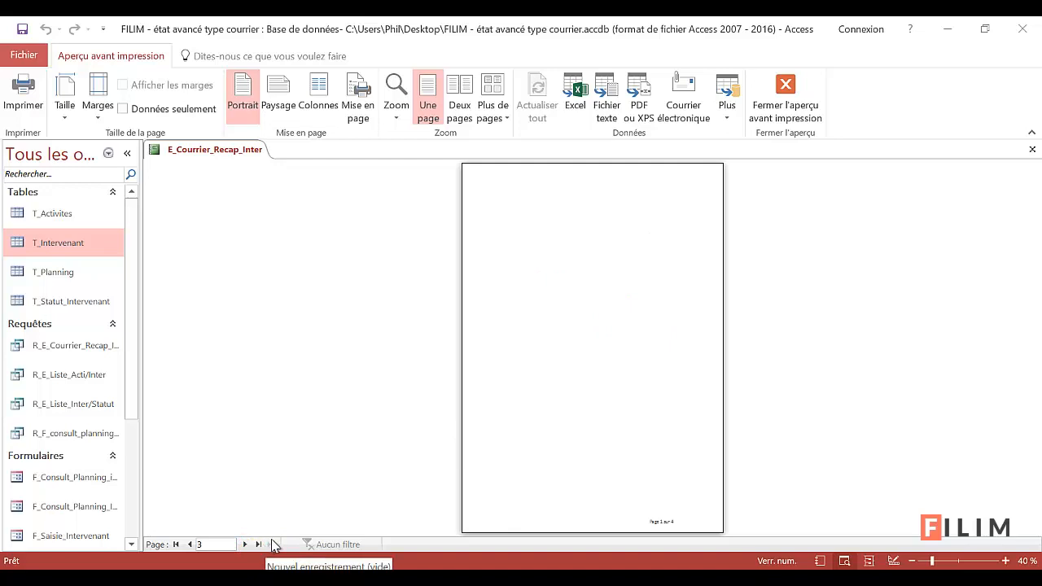
pyautogui.click(258, 545)
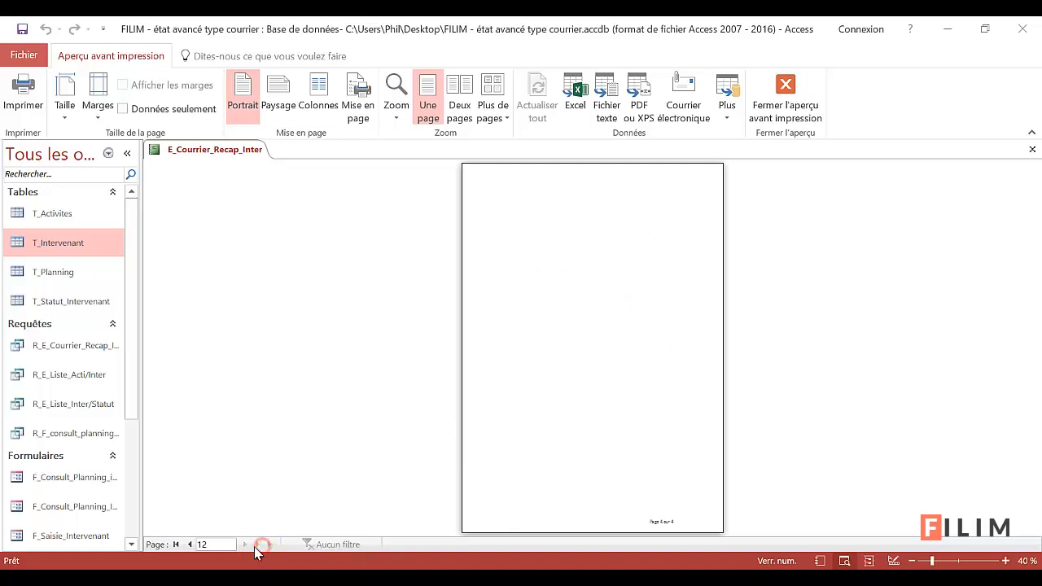
pyautogui.click(175, 546)
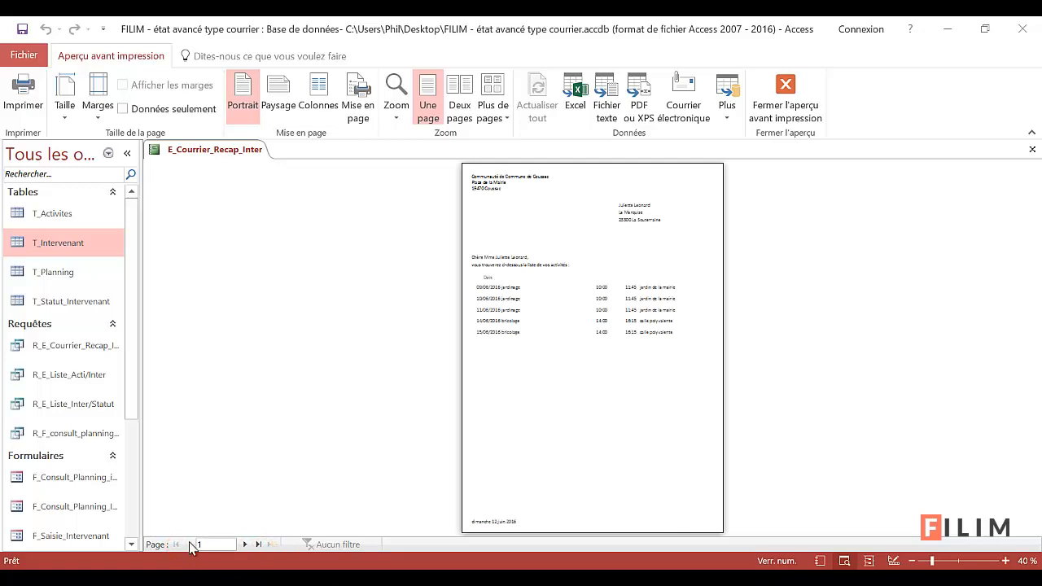
pyautogui.click(245, 544)
pyautogui.click(243, 542)
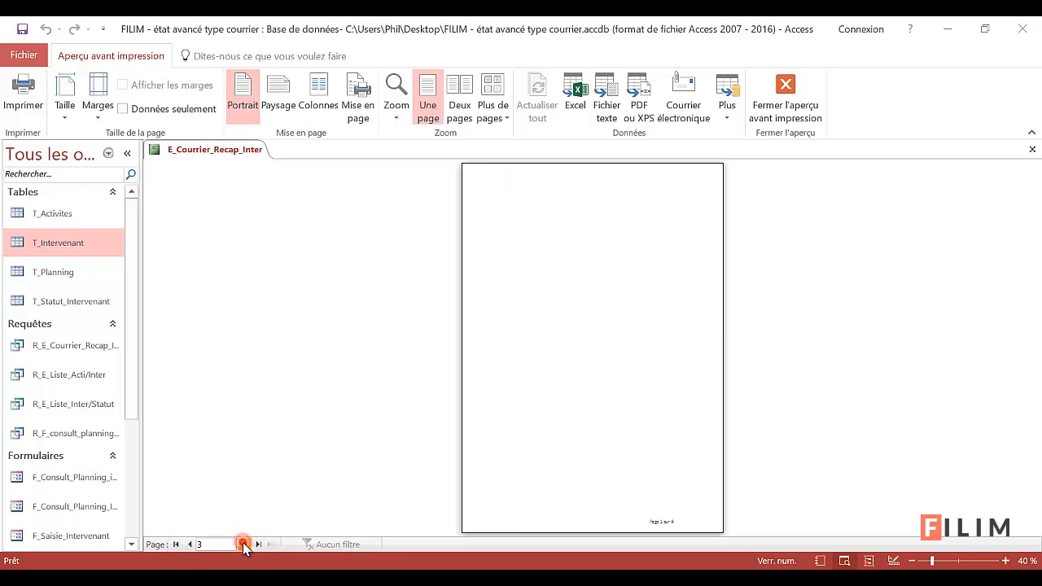
# Examine the letter on page 4 of the preview, from the addresses and salutation to the activity list
pyautogui.click(243, 542)
pyautogui.click(599, 234)
pyautogui.scroll(1, 611, 314)
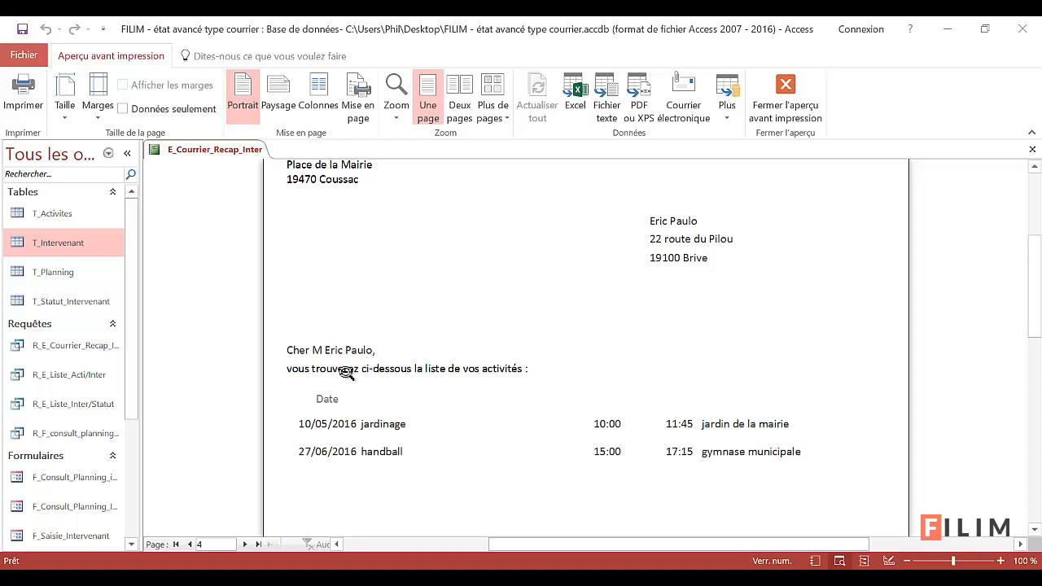
pyautogui.scroll(1, 554, 411)
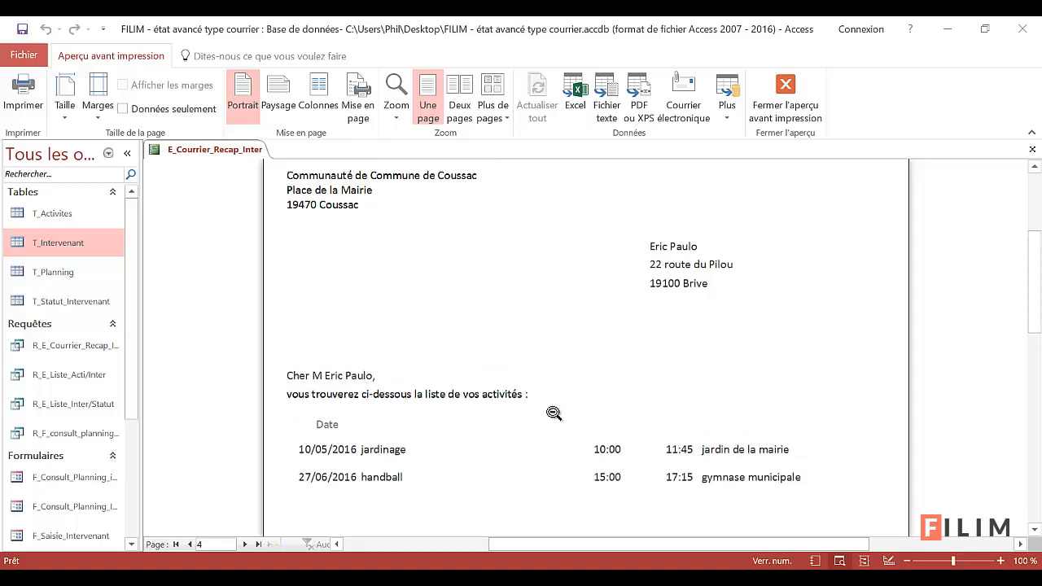
pyautogui.scroll(-1, 553, 412)
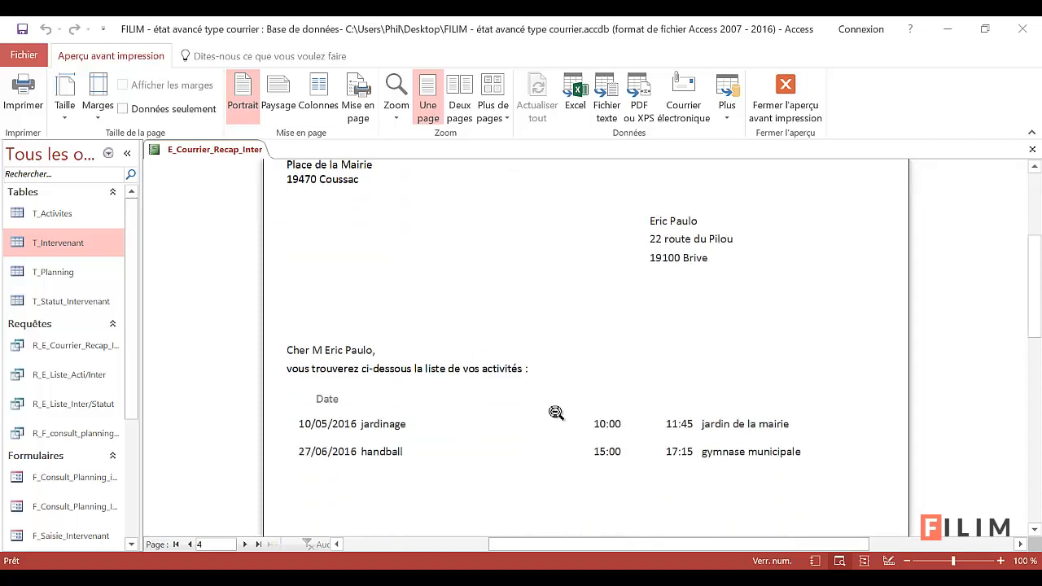
# Inspect pages 2 and 3 of the preview, including the page-number footer on page 3, and close the preview
pyautogui.click(188, 545)
pyautogui.click(461, 407)
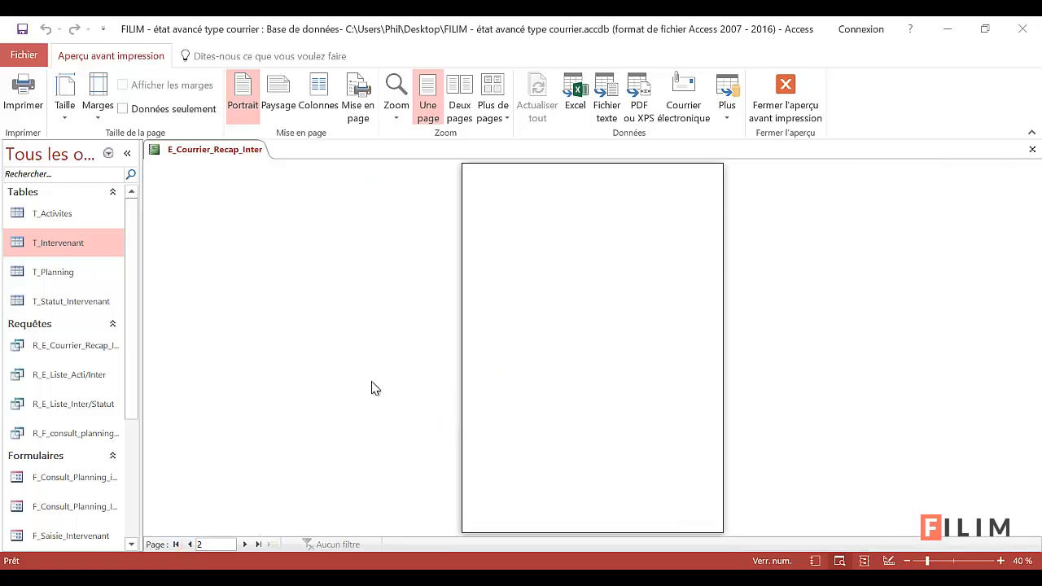
pyautogui.click(245, 545)
pyautogui.click(663, 525)
pyautogui.scroll(-2, 662, 488)
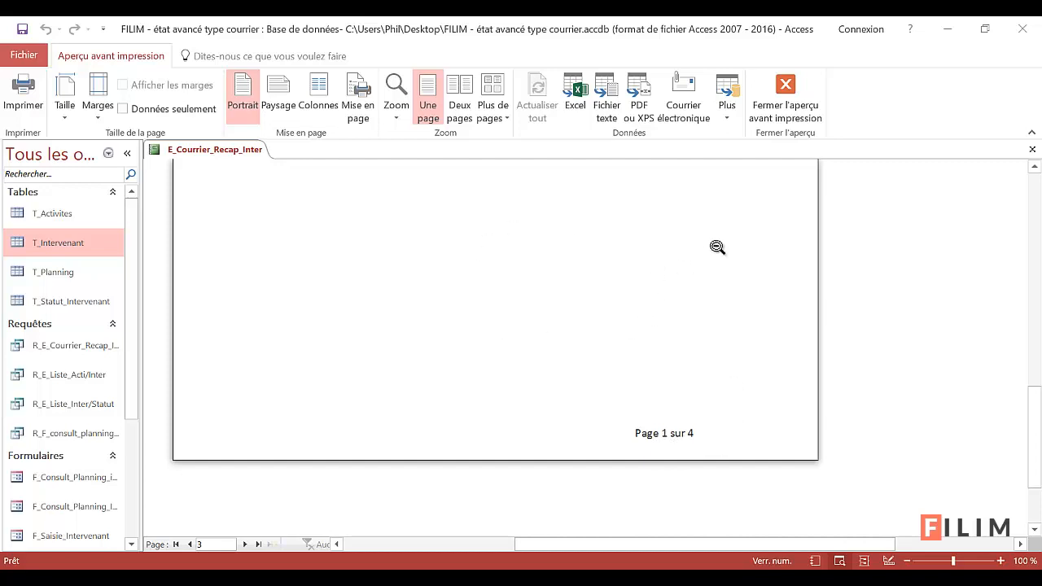
pyautogui.click(790, 91)
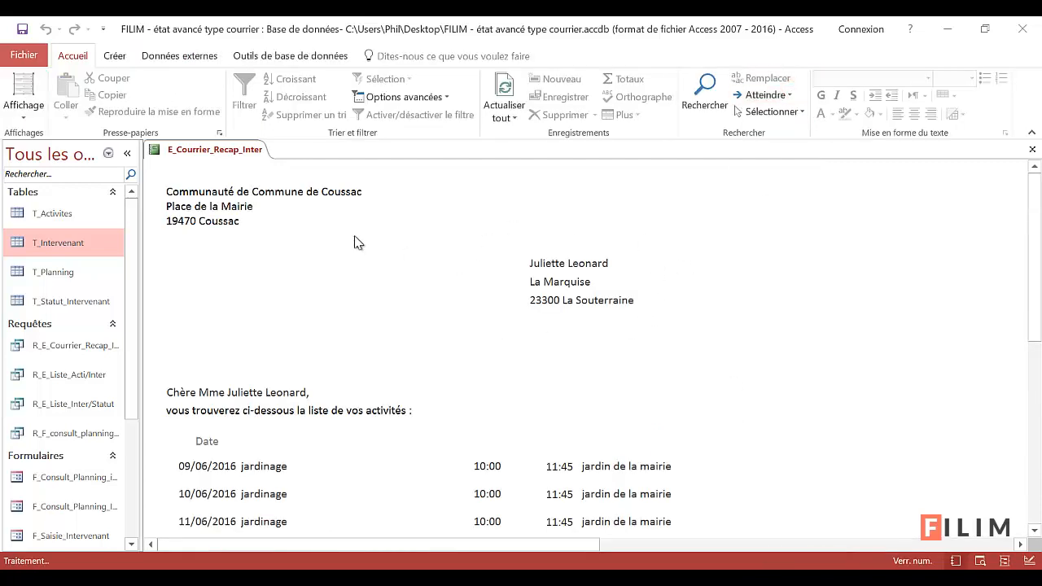
# In Design view, delete the page-number text box (="Page " & [Page] & " sur " & [Pages]) at the far end of the page footer
pyautogui.click(23, 106)
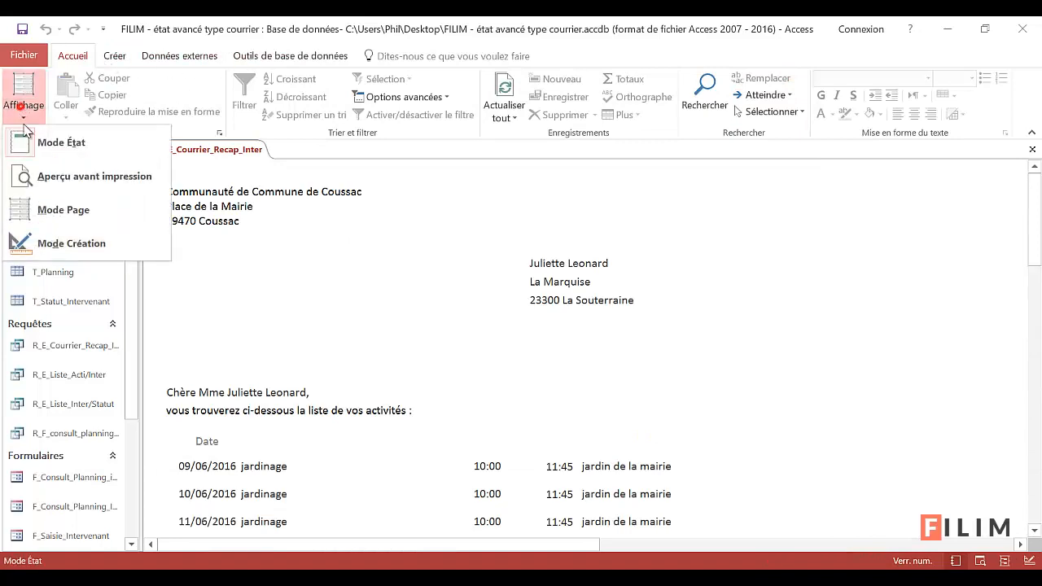
pyautogui.click(42, 241)
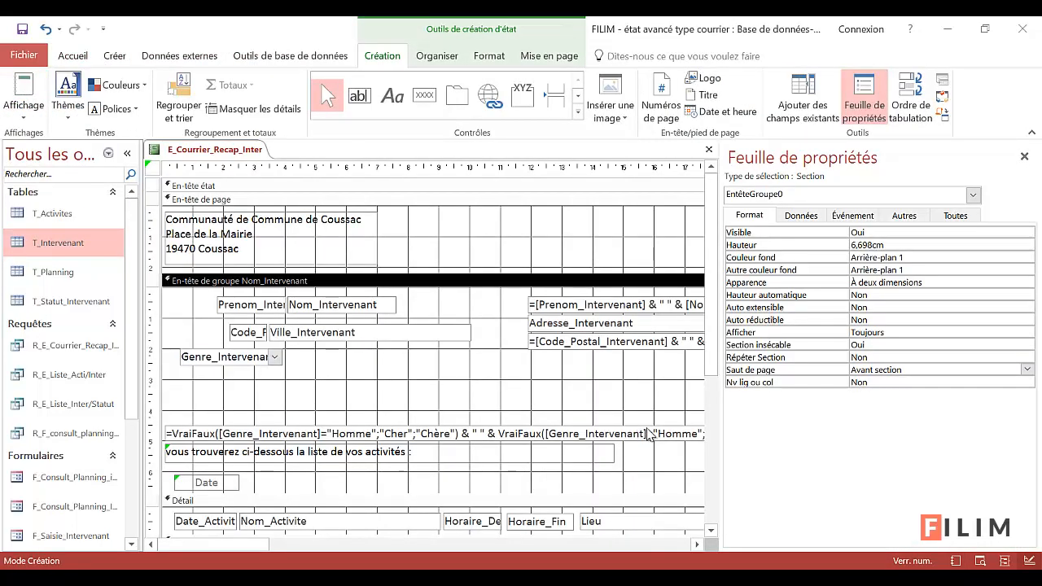
pyautogui.moveTo(723, 415); pyautogui.dragTo(867, 416)
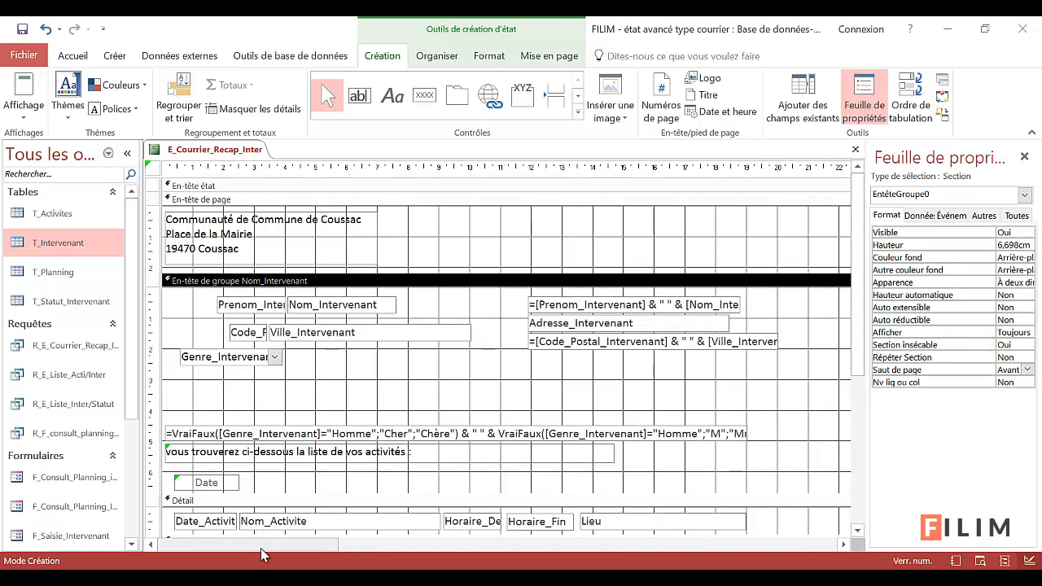
pyautogui.moveTo(248, 544); pyautogui.dragTo(763, 564)
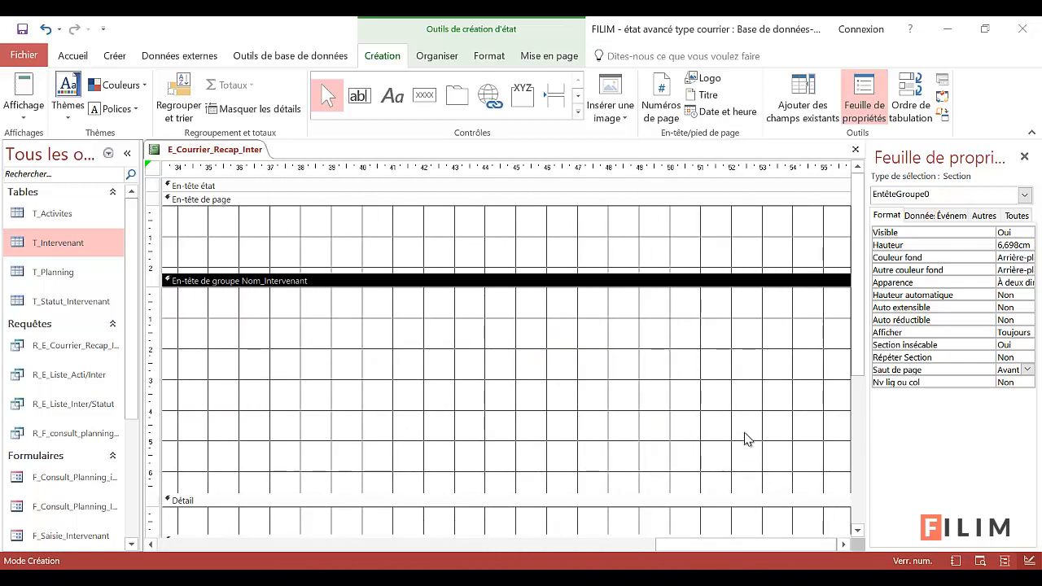
pyautogui.scroll(-3, 749, 440)
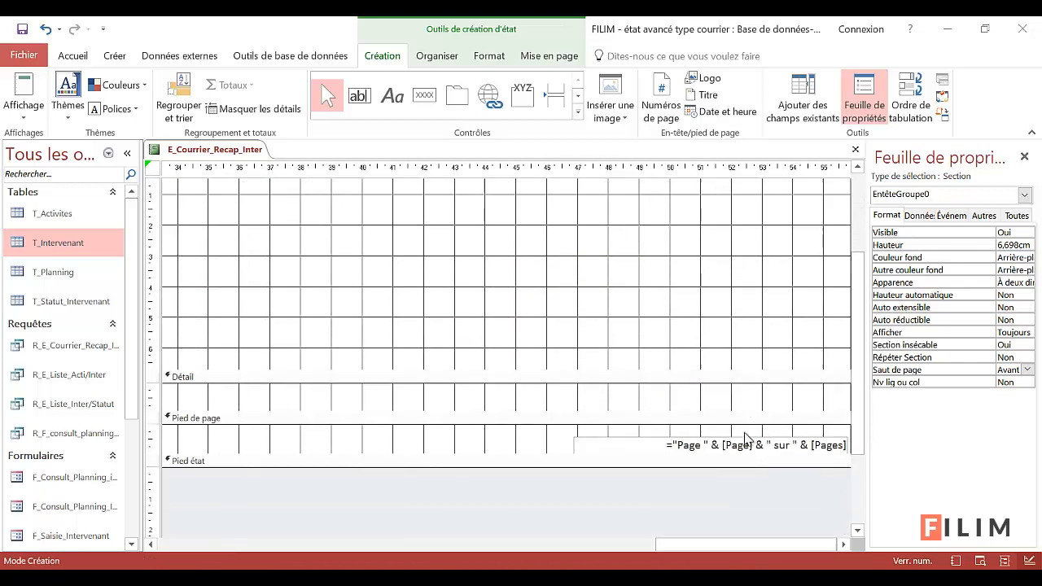
pyautogui.click(680, 445)
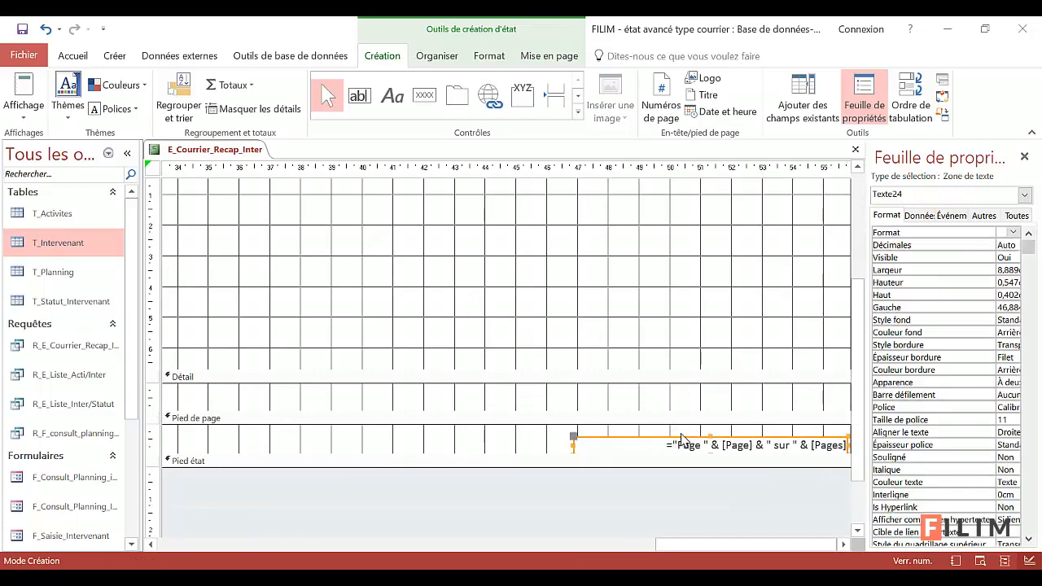
pyautogui.press('Delete')
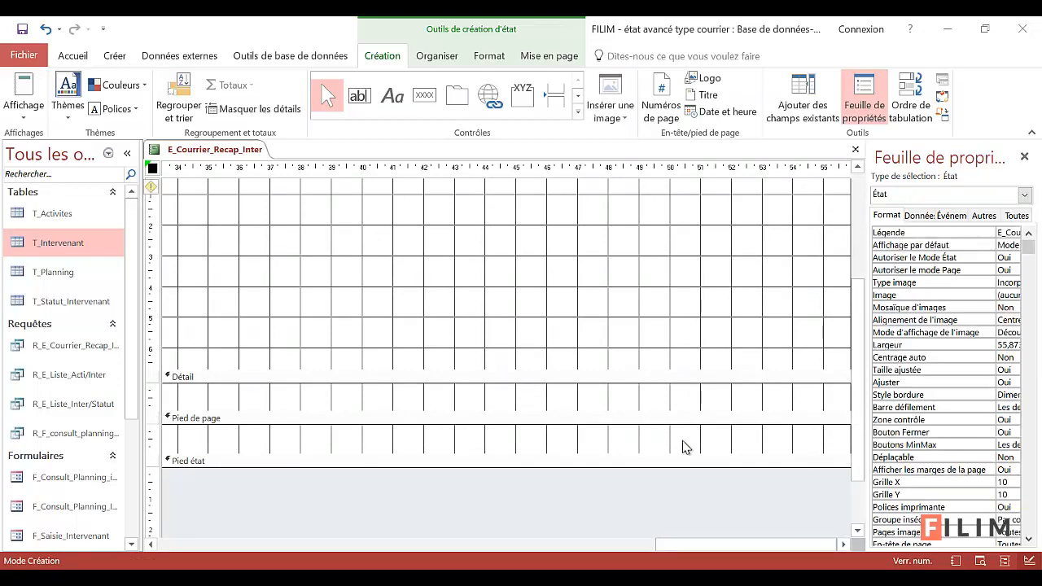
# Set the width (Largeur) of the whole report to 20 cm and check its new edge against the address fields
pyautogui.moveTo(749, 543); pyautogui.dragTo(195, 544)
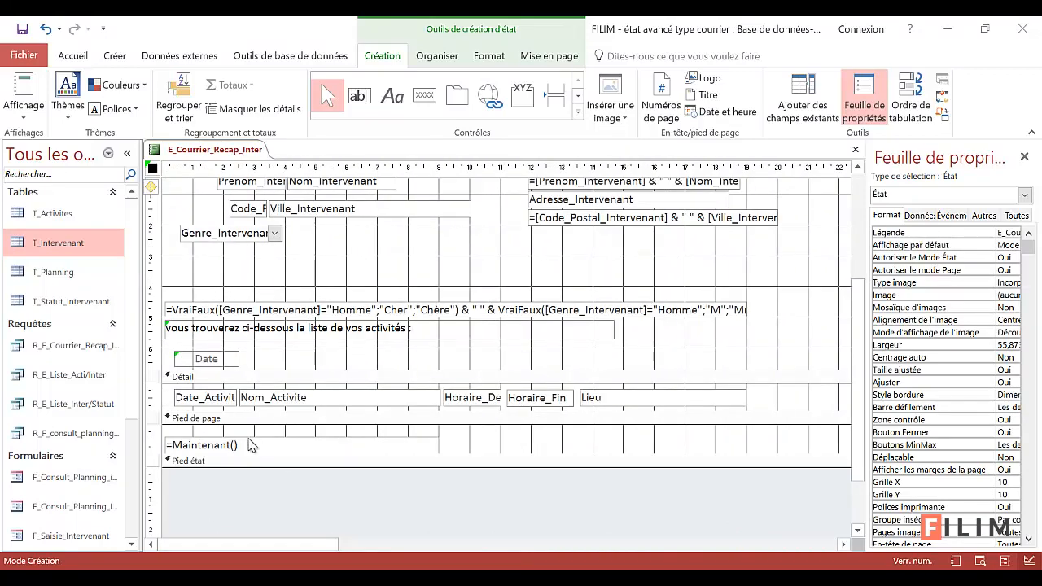
pyautogui.moveTo(275, 544)
pyautogui.mouseDown()
pyautogui.moveTo(649, 560)
pyautogui.moveTo(265, 553)
pyautogui.mouseUp()
pyautogui.scroll(3, 458, 303)
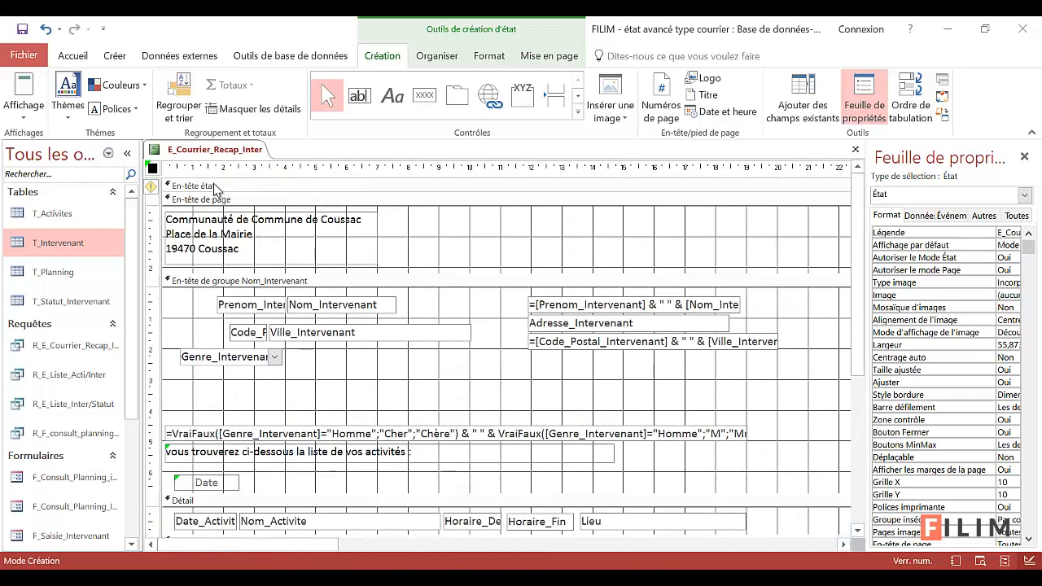
pyautogui.click(152, 171)
pyautogui.click(152, 171)
pyautogui.moveTo(863, 224); pyautogui.dragTo(721, 233)
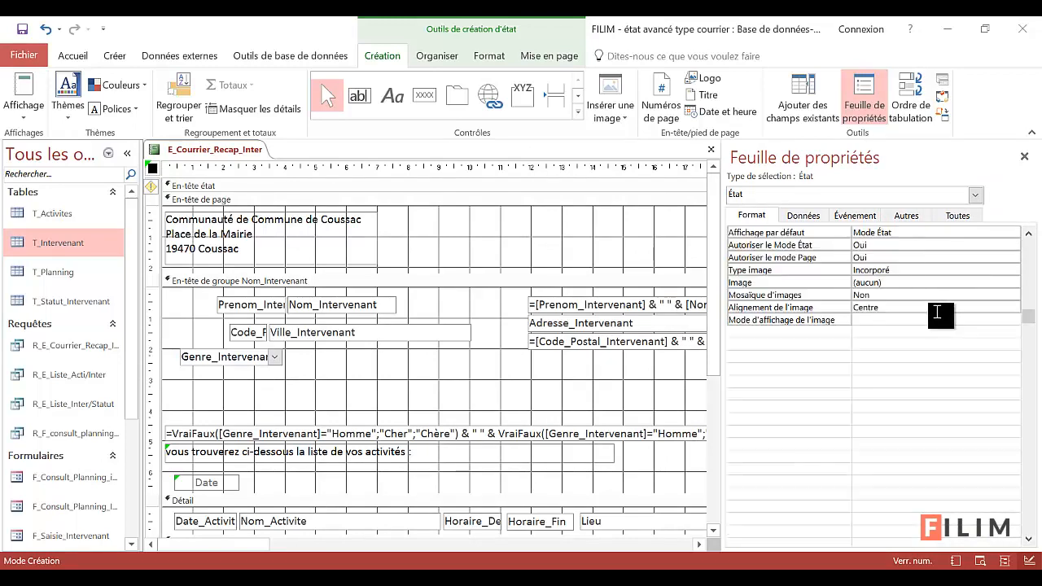
pyautogui.click(1027, 243)
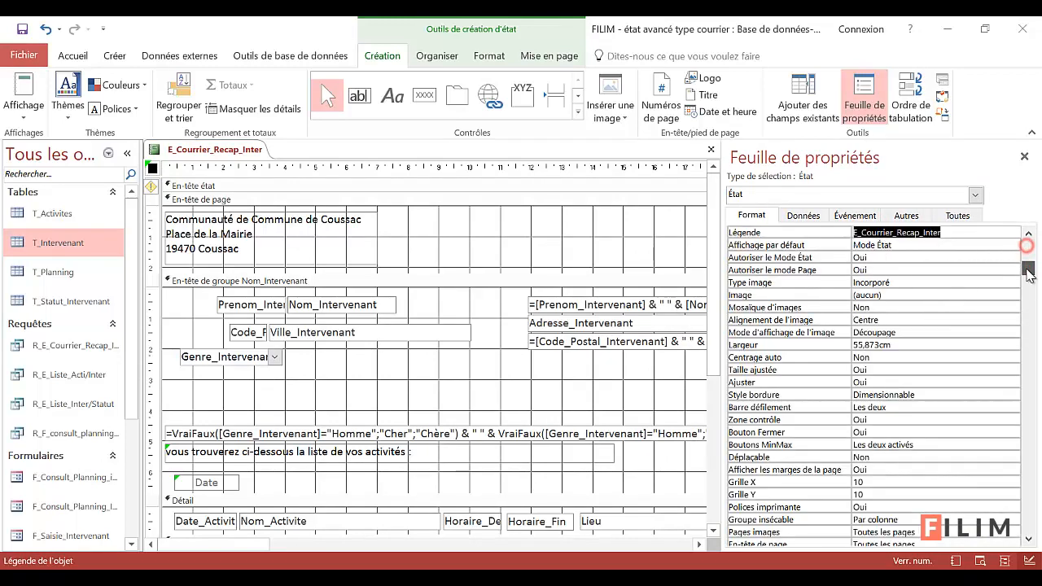
pyautogui.moveTo(1027, 297); pyautogui.dragTo(1028, 521)
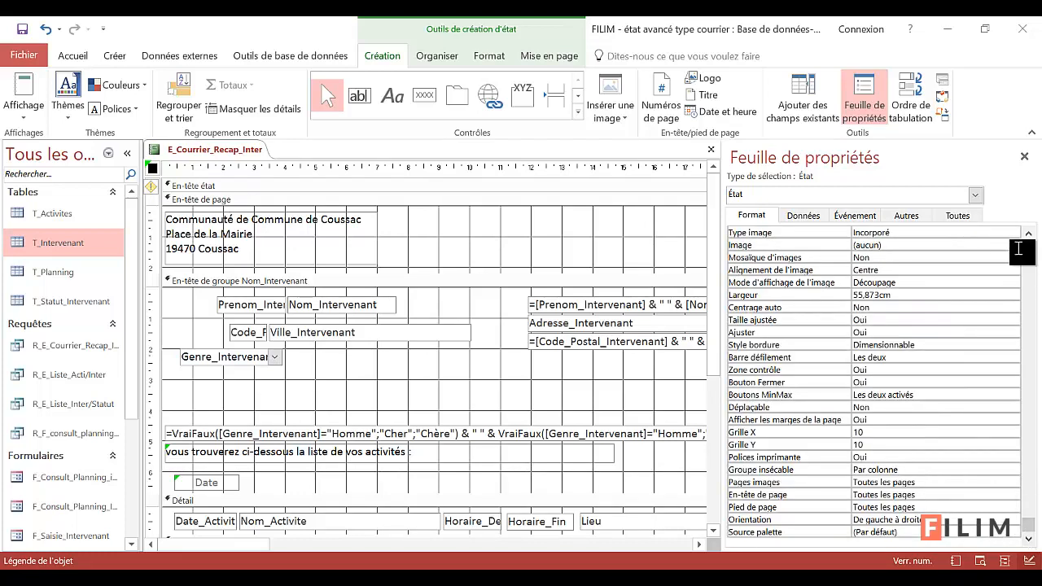
pyautogui.click(905, 295)
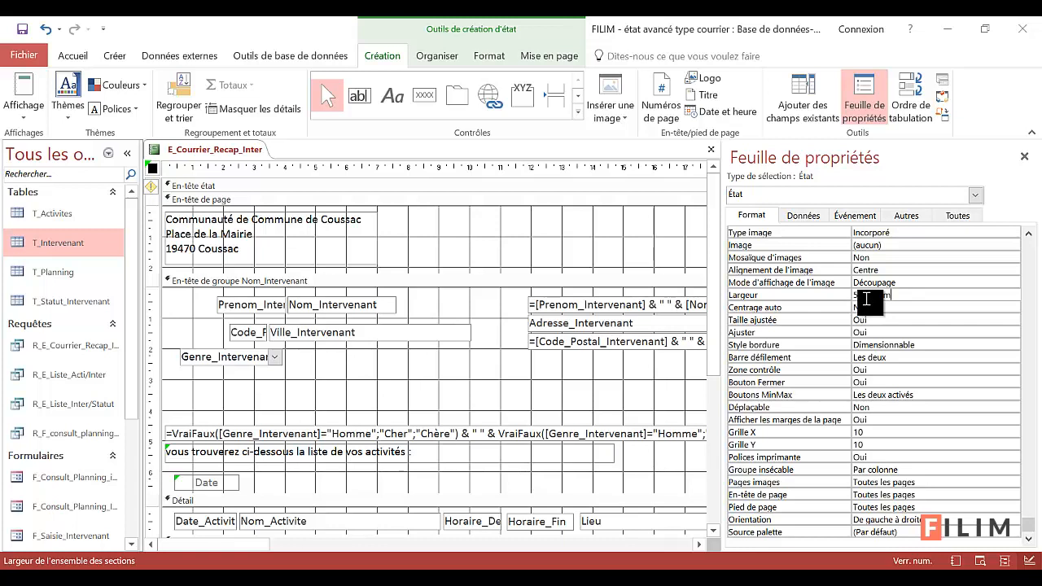
pyautogui.doubleClick(918, 291)
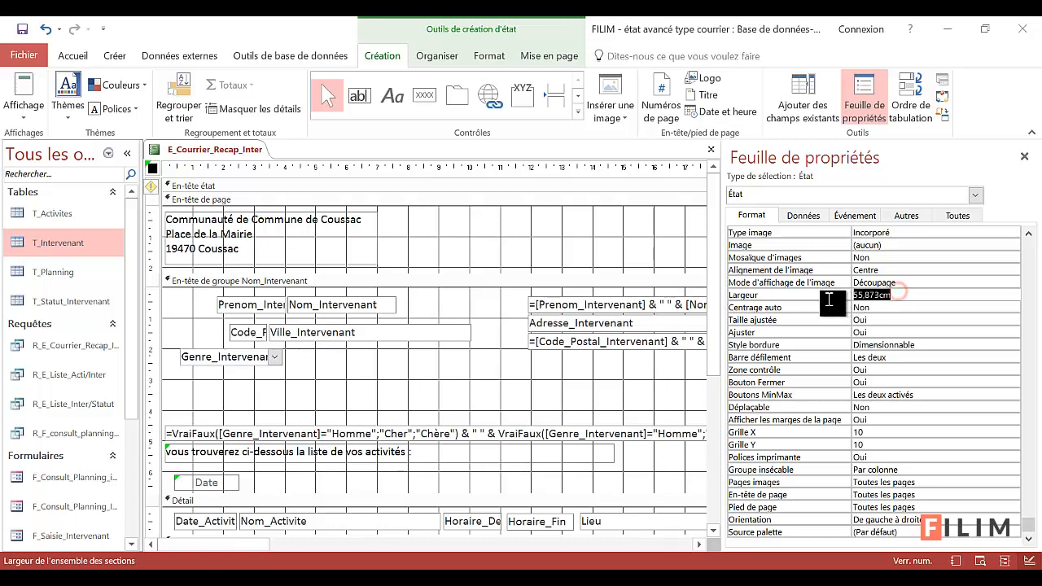
pyautogui.write('20')
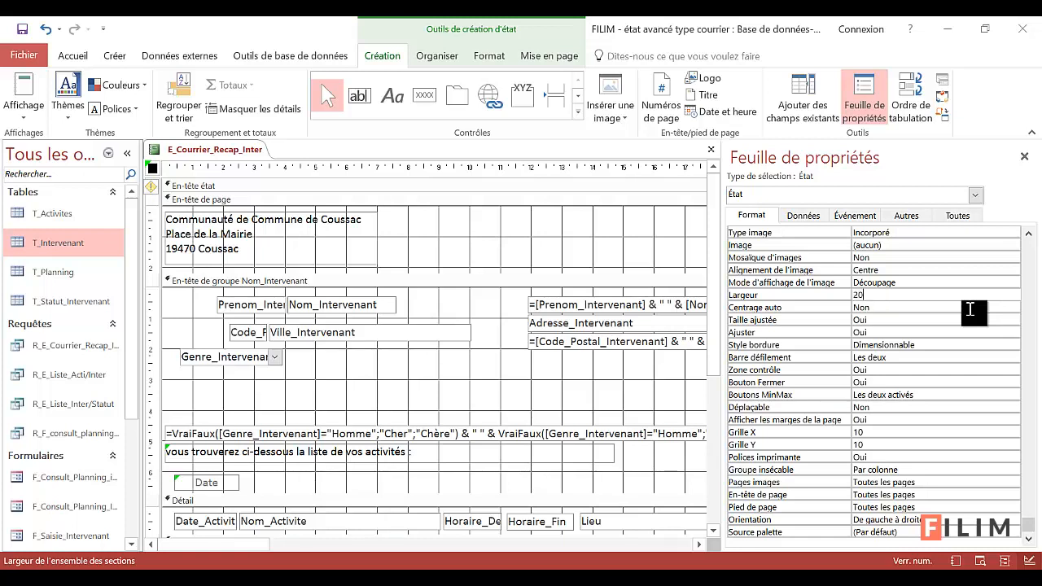
pyautogui.press('Return')
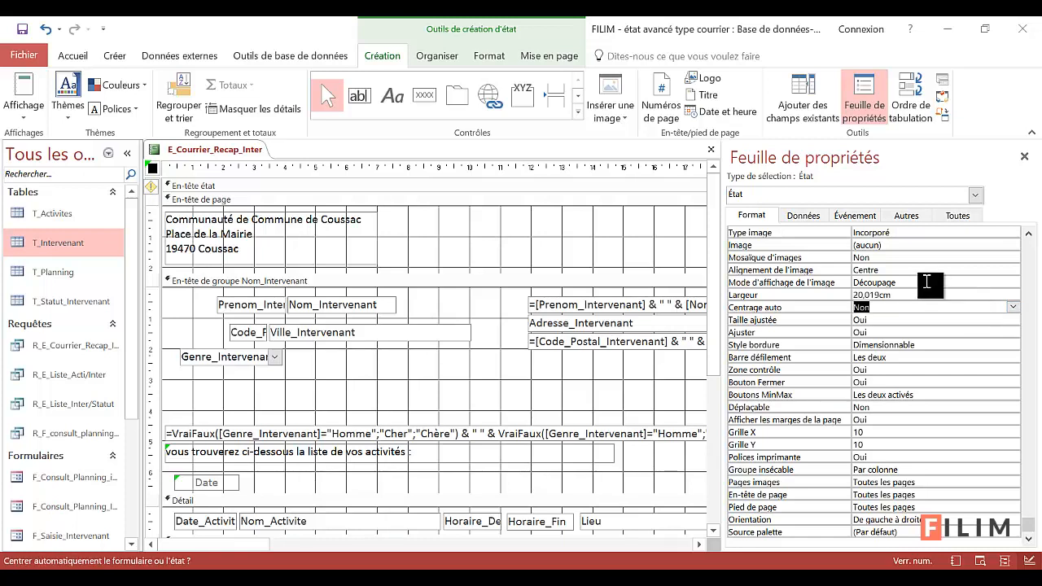
pyautogui.moveTo(281, 544); pyautogui.dragTo(447, 544)
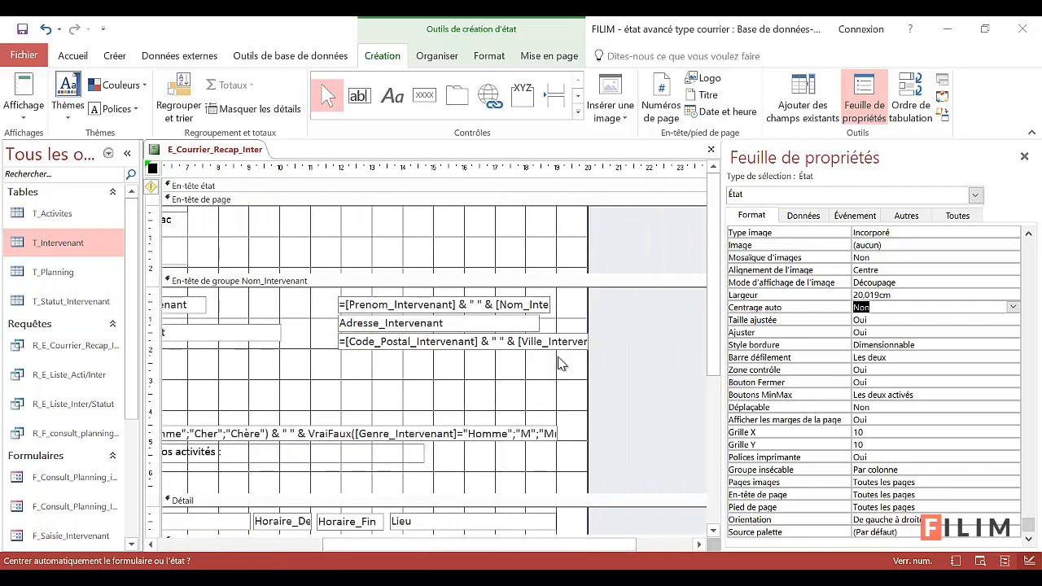
# Nudge the three recipient address fields in the Nom_Intervenant group header leftward to sit inside the report's edge, and save the report
pyautogui.moveTo(348, 384); pyautogui.dragTo(390, 299)
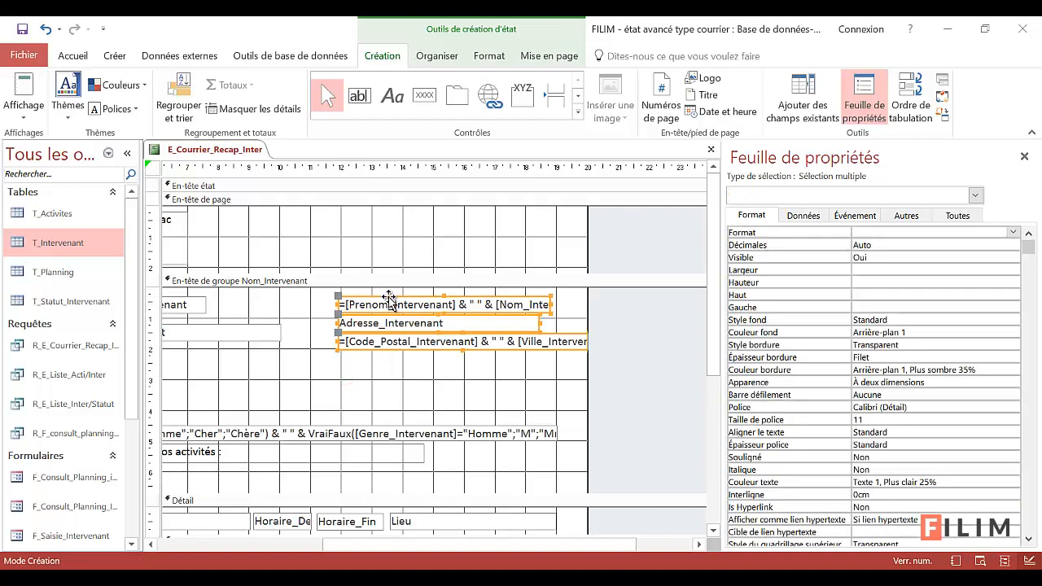
pyautogui.press('Left')
pyautogui.press('Left')
pyautogui.press('Left')
pyautogui.press('Left')
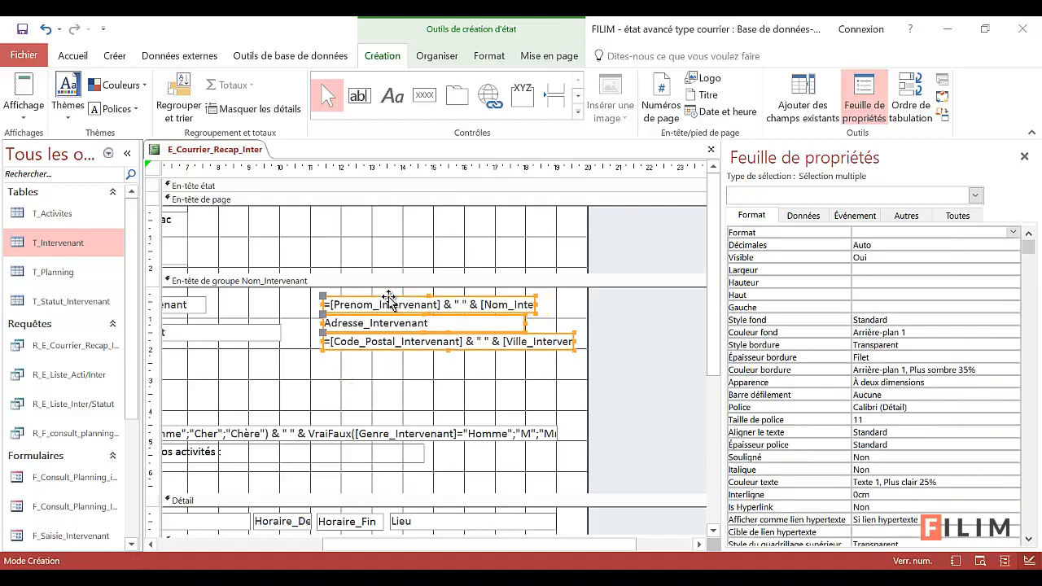
pyautogui.press('Right')
pyautogui.press('Right')
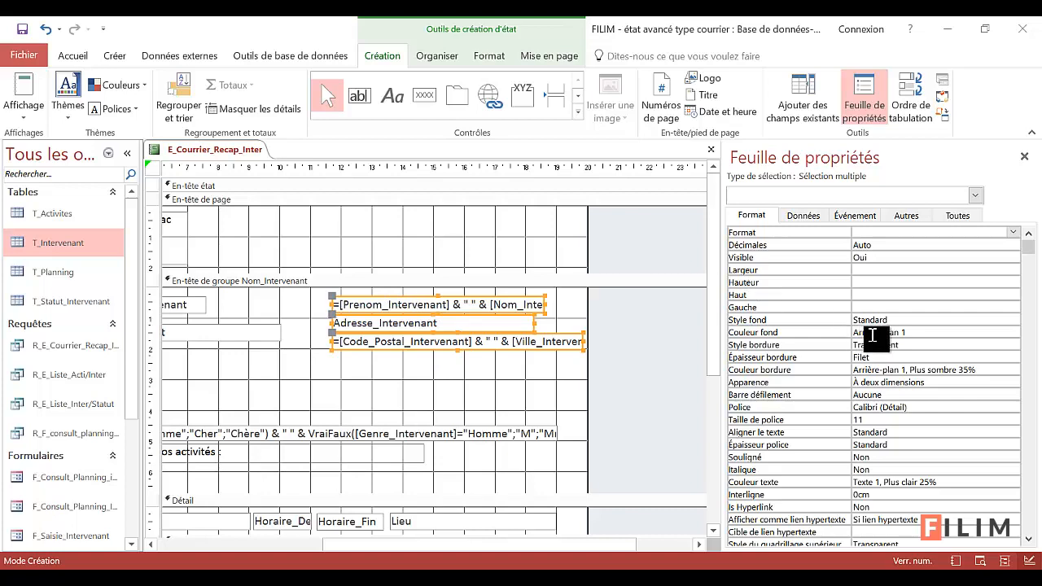
pyautogui.scroll(-7, 884, 351)
pyautogui.click(542, 368)
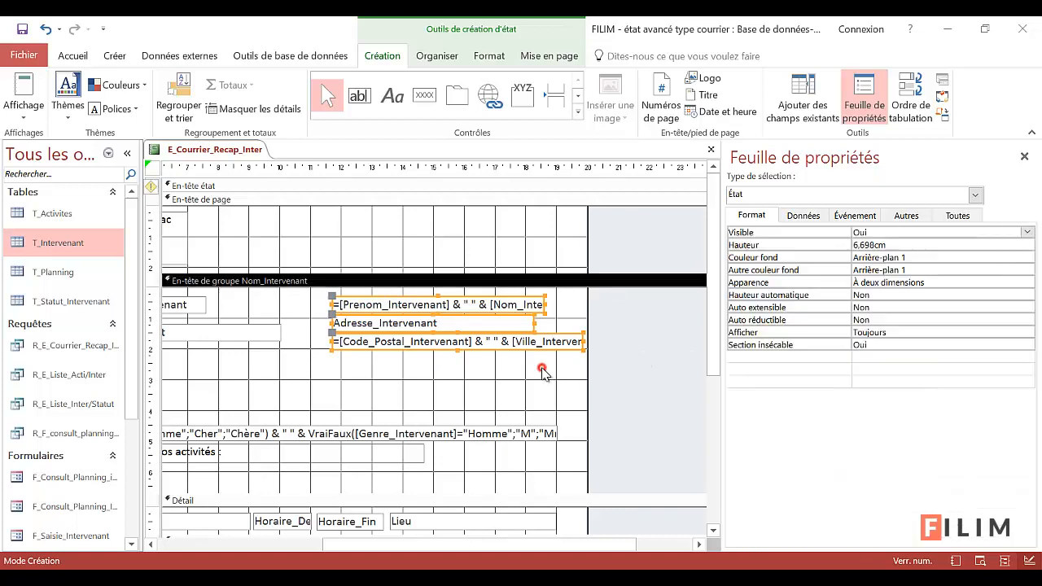
pyautogui.click(21, 30)
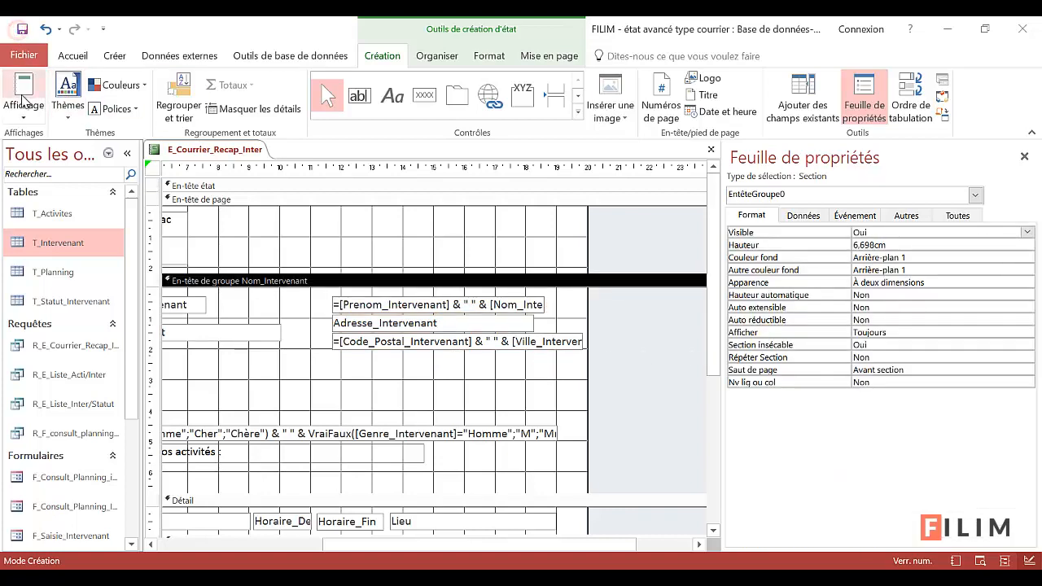
# Preview the report before printing, check pages 1 to 4 for blank pages between the letters, and close the preview
pyautogui.click(24, 88)
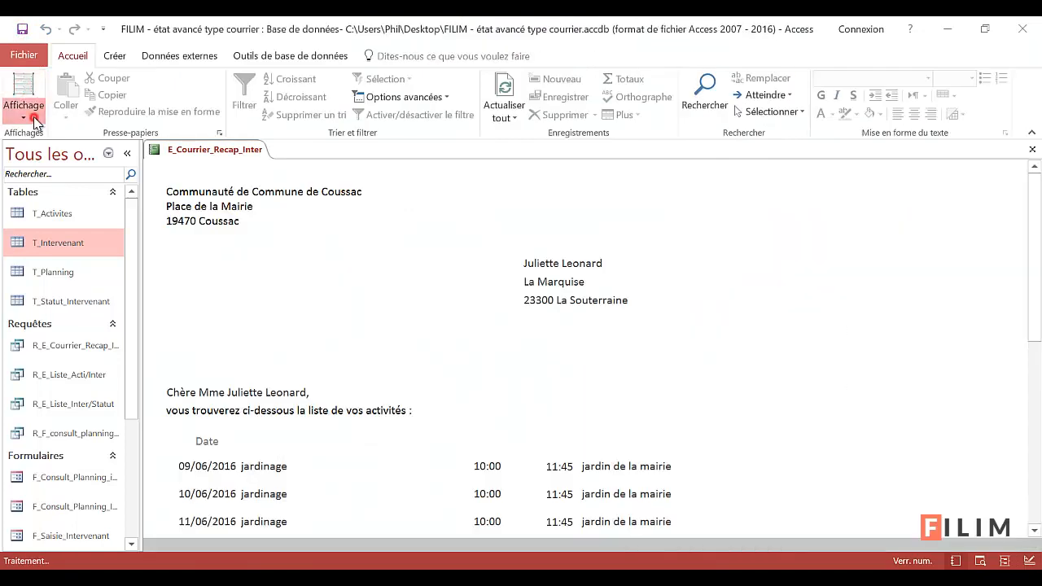
pyautogui.click(34, 116)
pyautogui.click(64, 179)
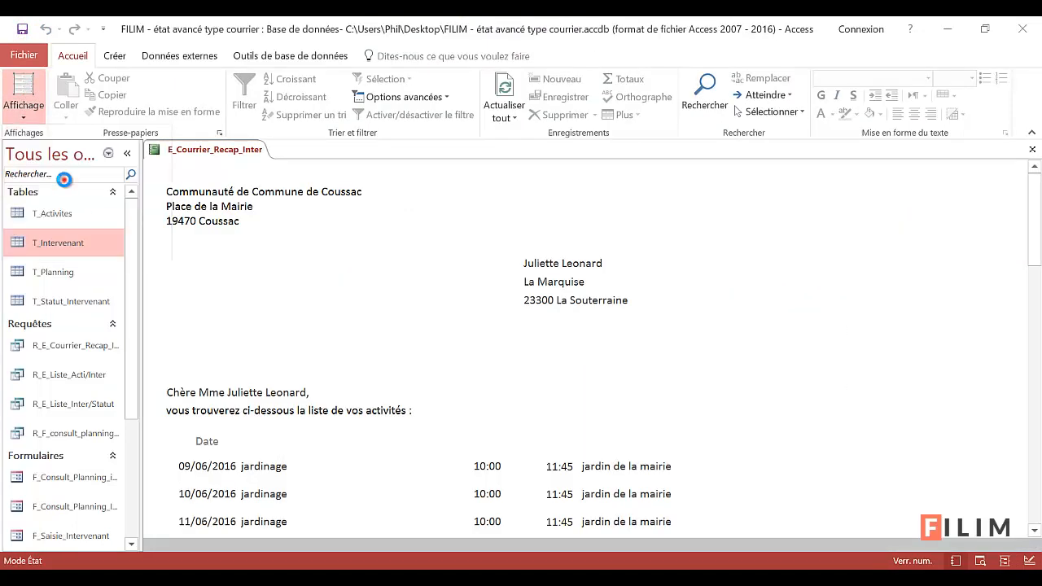
pyautogui.scroll(10, 415, 341)
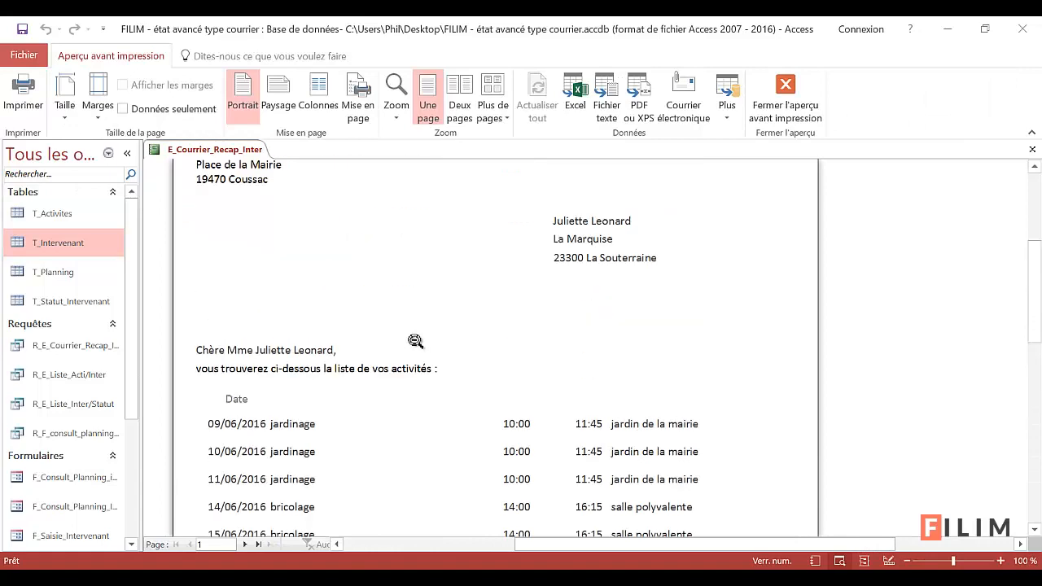
pyautogui.scroll(1, 415, 340)
pyautogui.click(432, 355)
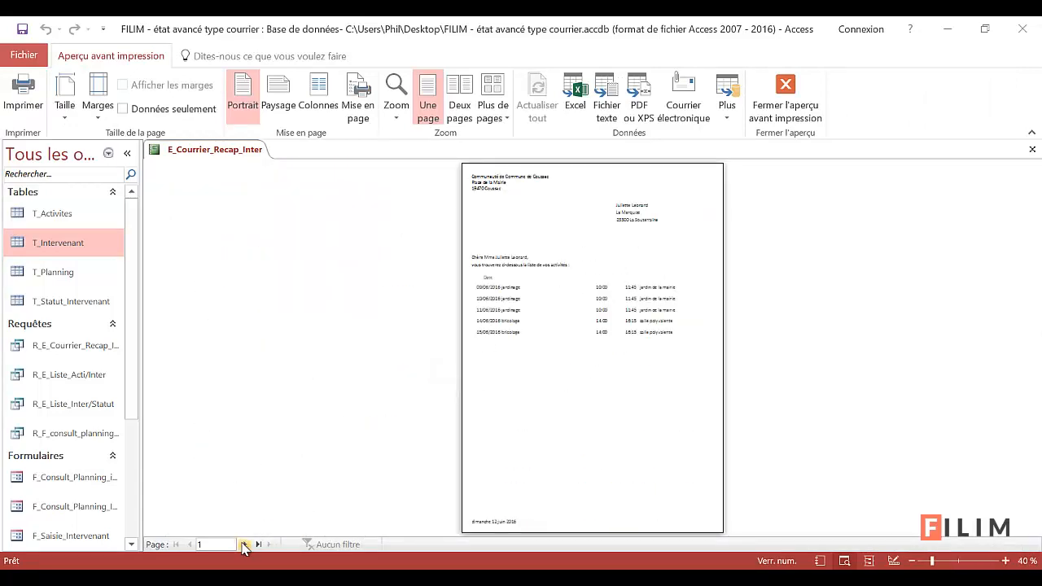
pyautogui.click(244, 544)
pyautogui.click(243, 544)
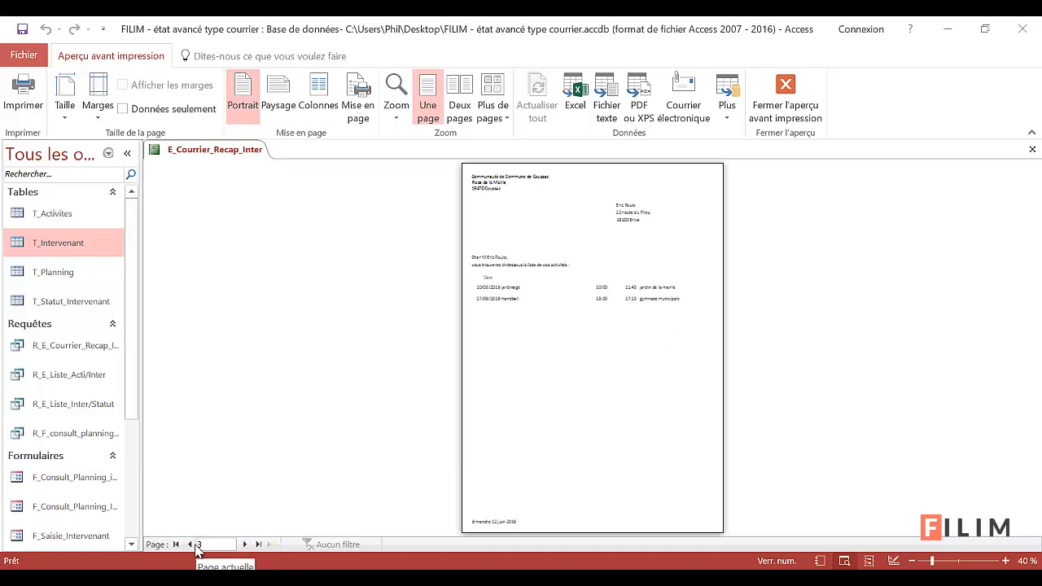
pyautogui.click(245, 545)
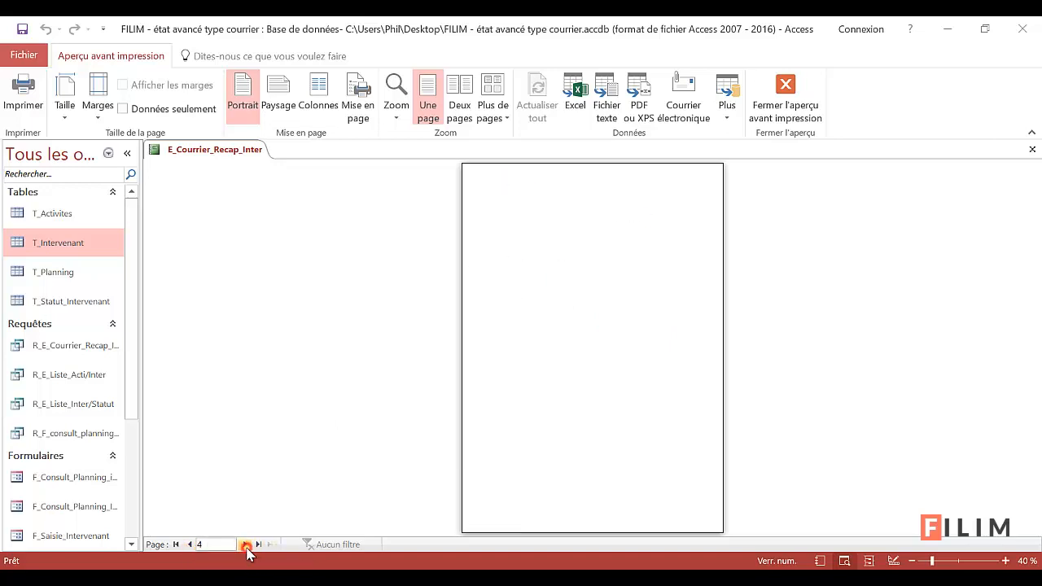
pyautogui.click(192, 545)
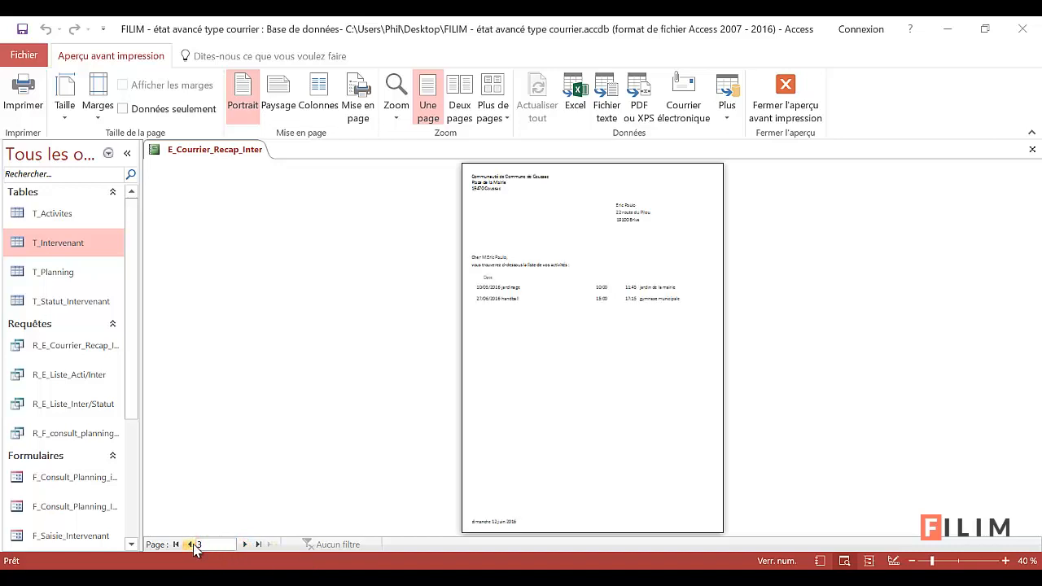
pyautogui.click(192, 545)
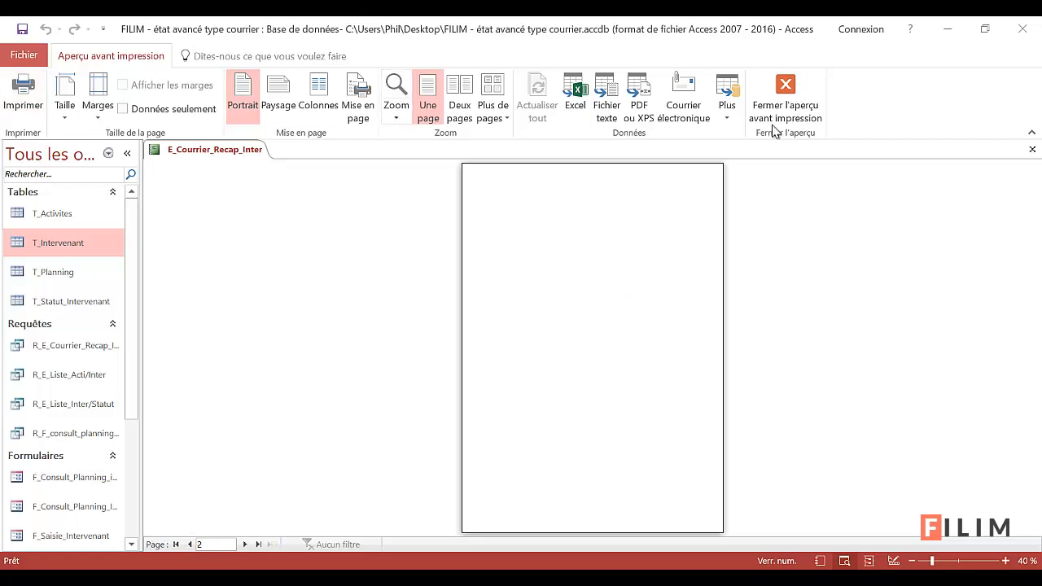
pyautogui.click(785, 99)
# Return to Design view, give the layout more room beside the property sheet, and examine the report's error options and total width
pyautogui.click(23, 110)
pyautogui.click(54, 241)
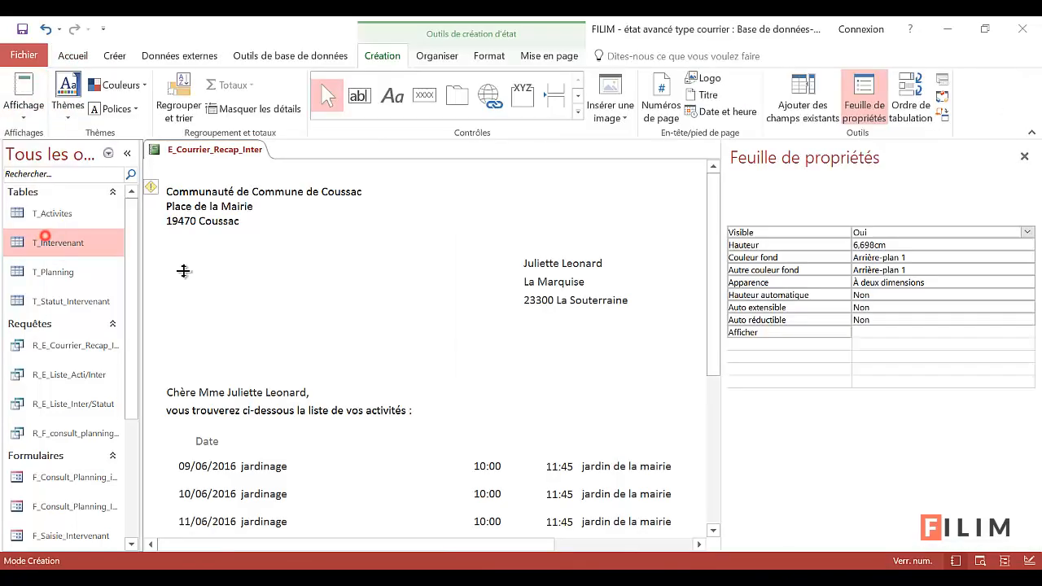
pyautogui.moveTo(729, 424); pyautogui.dragTo(841, 420)
pyautogui.scroll(-3, 842, 421)
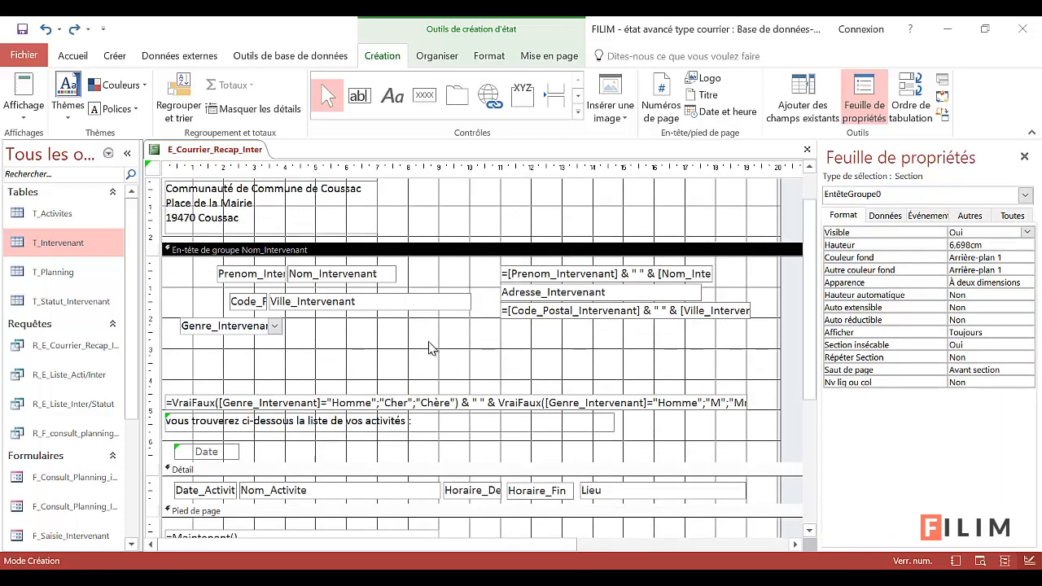
pyautogui.click(151, 168)
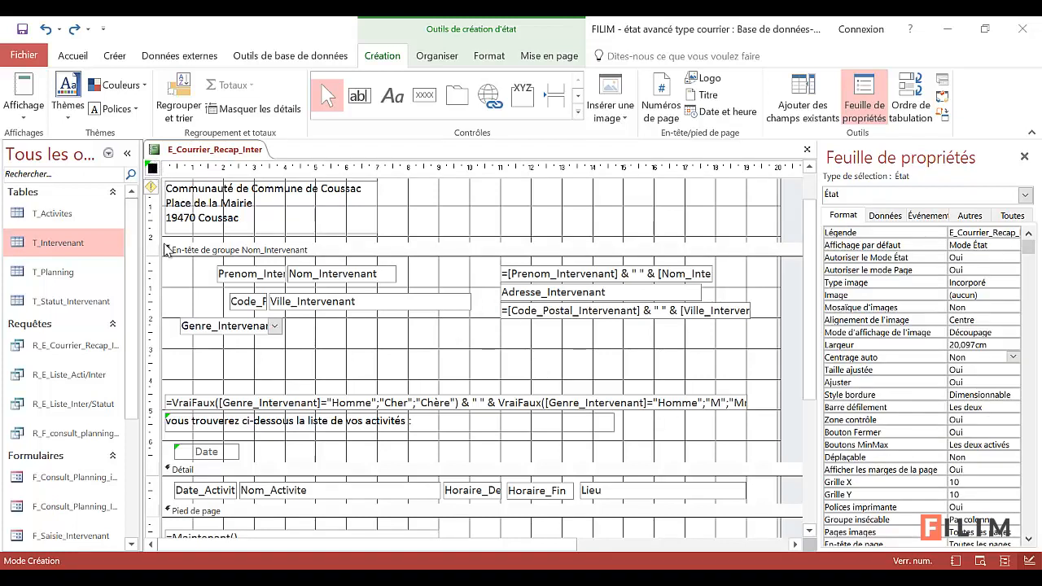
pyautogui.click(153, 193)
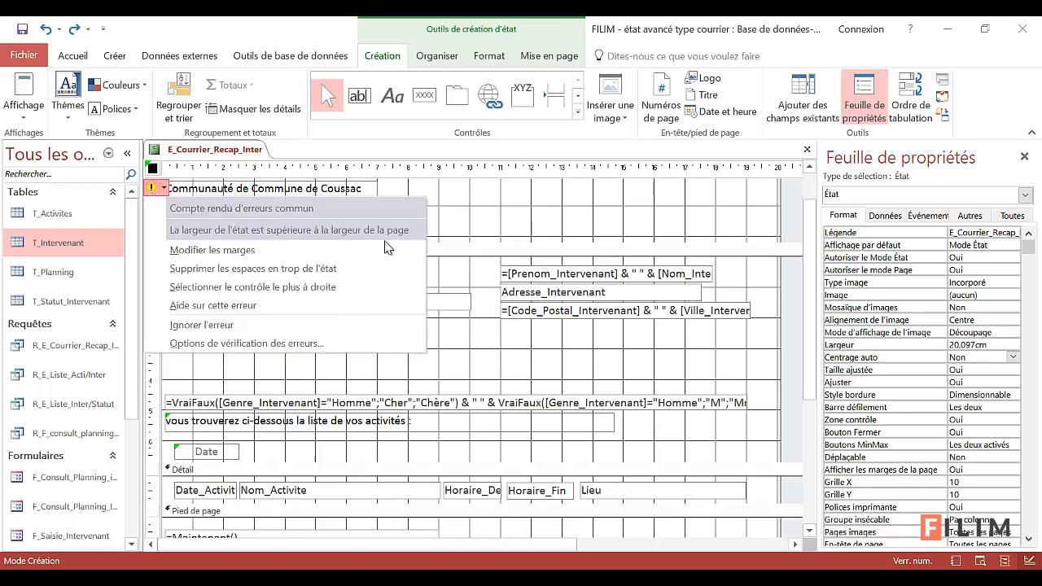
pyautogui.click(153, 171)
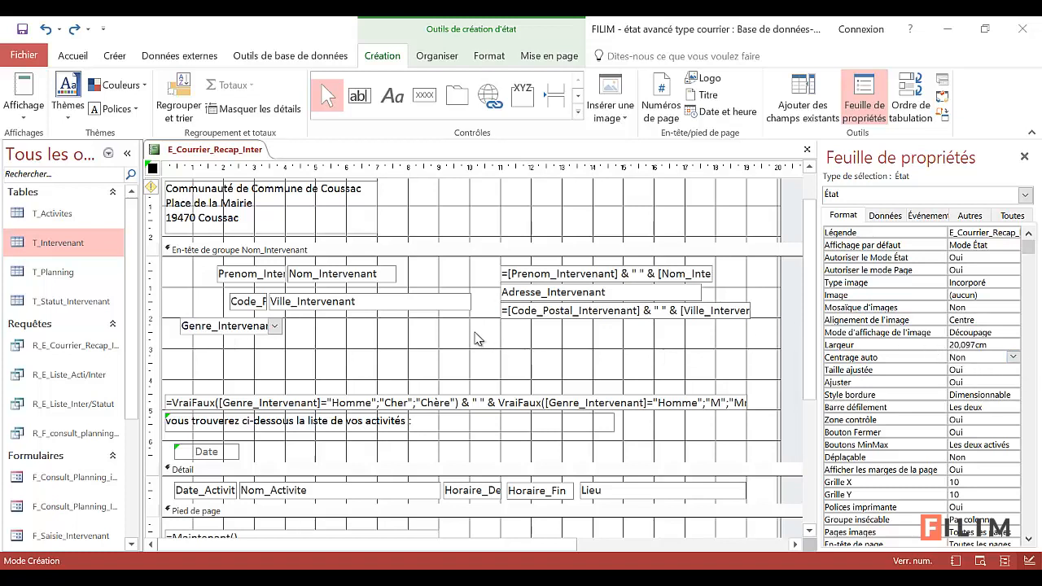
# Shift the three recipient address fields about 1 cm rightward, up to the report's edge
pyautogui.moveTo(505, 335); pyautogui.dragTo(582, 262)
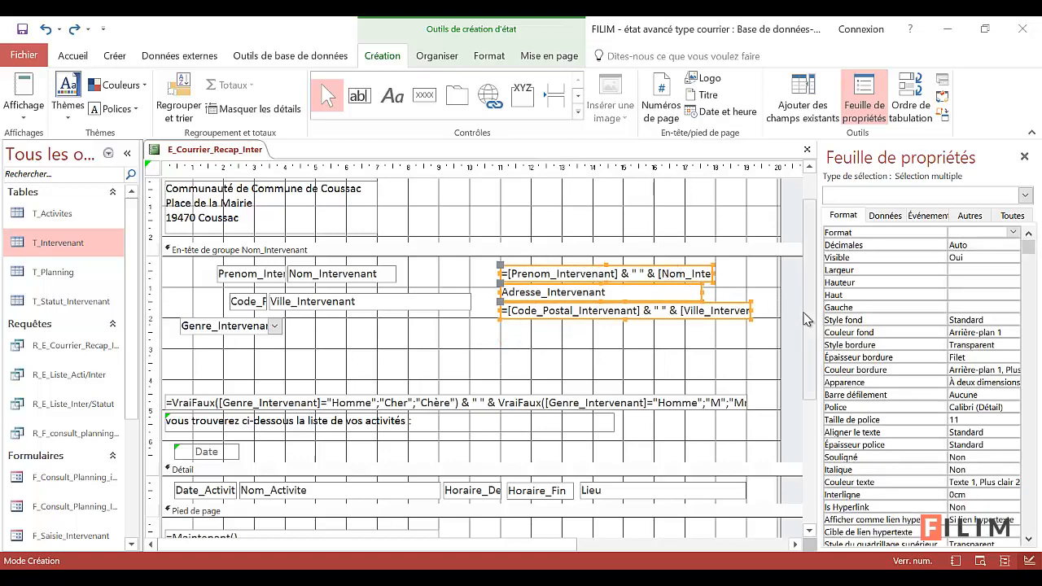
pyautogui.press('Right')
pyautogui.press('Right')
pyautogui.press('Right')
pyautogui.press('Right')
pyautogui.press('Right')
pyautogui.press('Right')
pyautogui.press('Right')
pyautogui.press('Right')
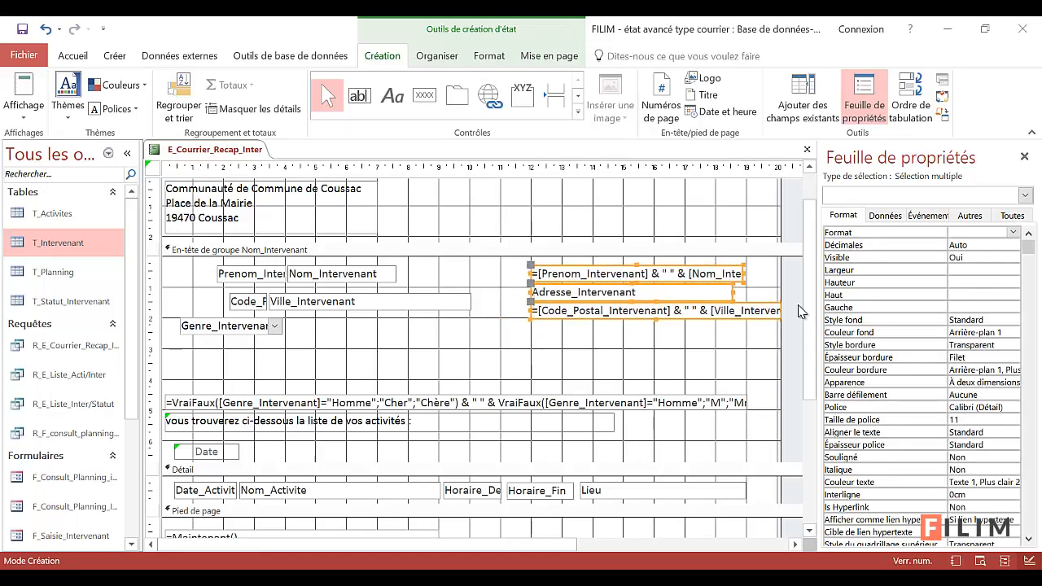
# Place the three recipient address fields starting at about 11 cm and narrow the report to about 19.2 cm, level with their far edge
pyautogui.press('Left')
pyautogui.press('Left')
pyautogui.press('Left')
pyautogui.press('Left')
pyautogui.press('Left')
pyautogui.press('Left')
pyautogui.press('Left')
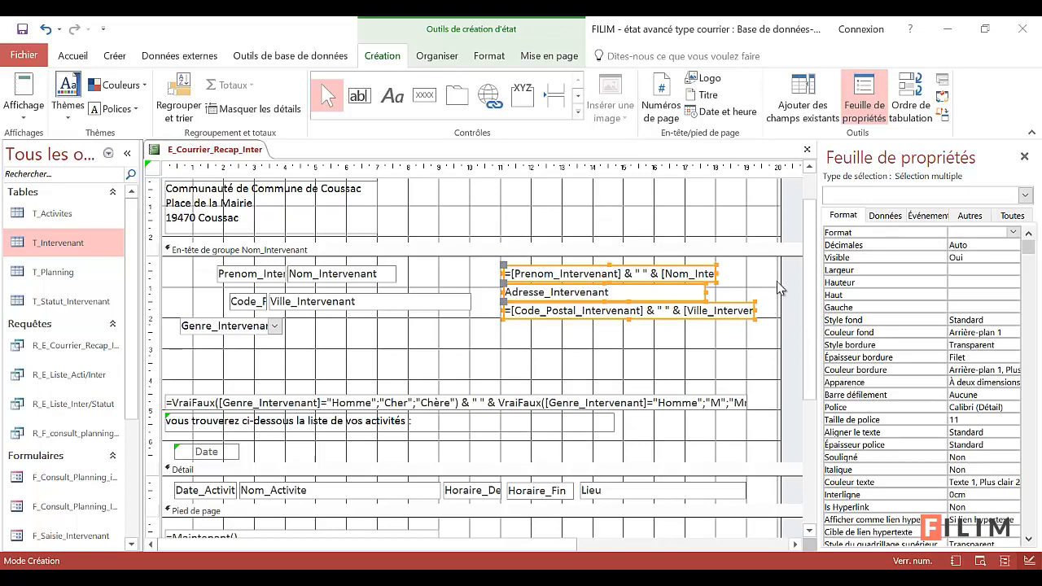
pyautogui.click(779, 286)
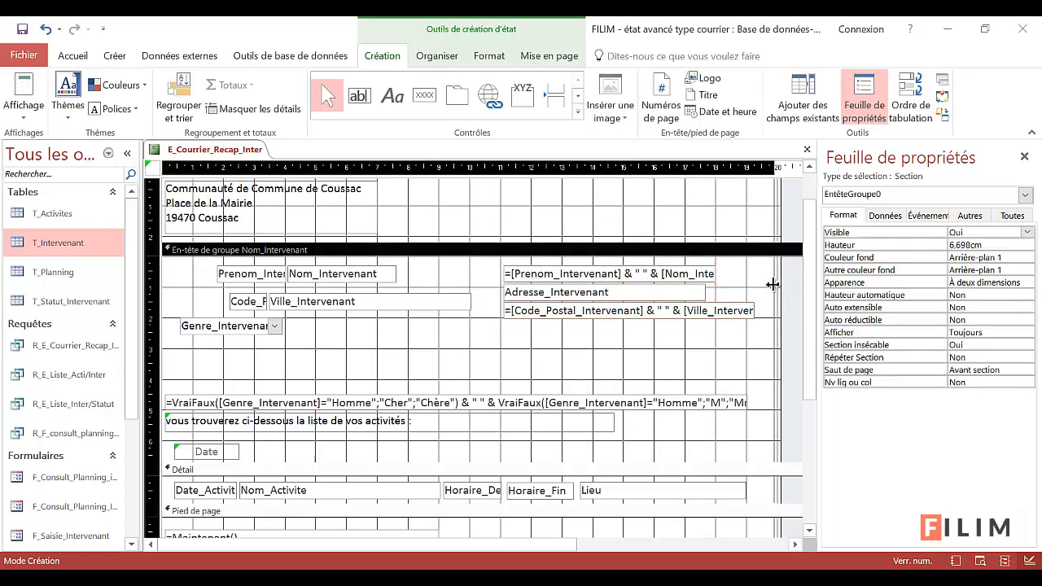
pyautogui.moveTo(771, 285); pyautogui.dragTo(752, 287)
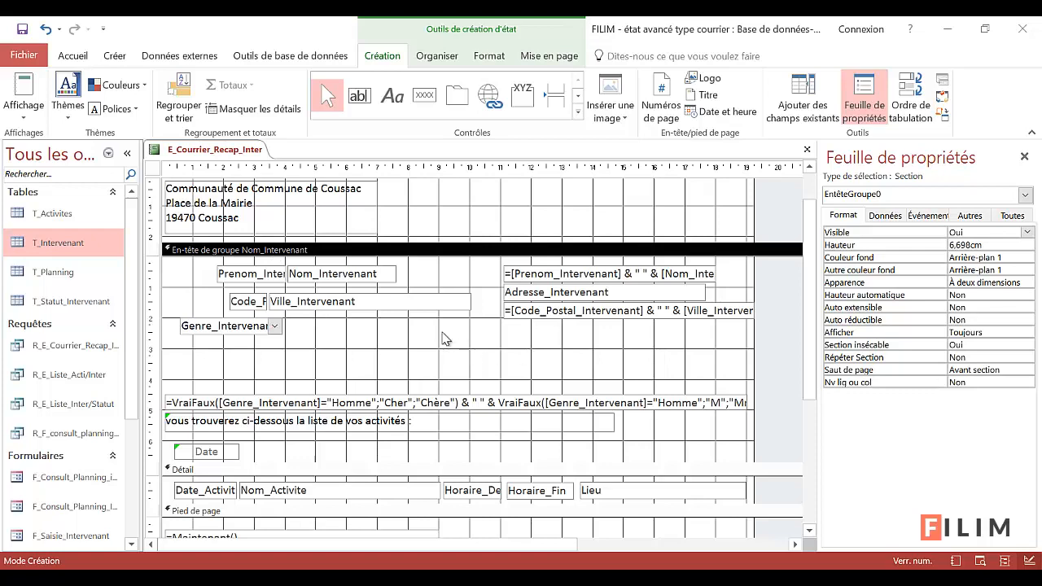
# Preview the report before printing and inspect the letters on pages 1 and 2, including addresses, salutation and activities
pyautogui.click(24, 116)
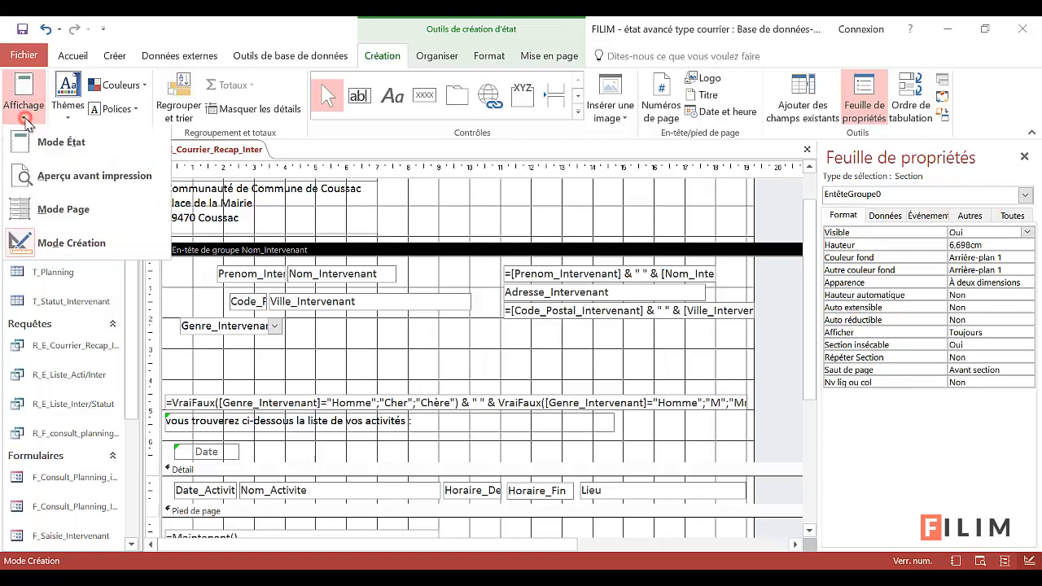
pyautogui.click(46, 180)
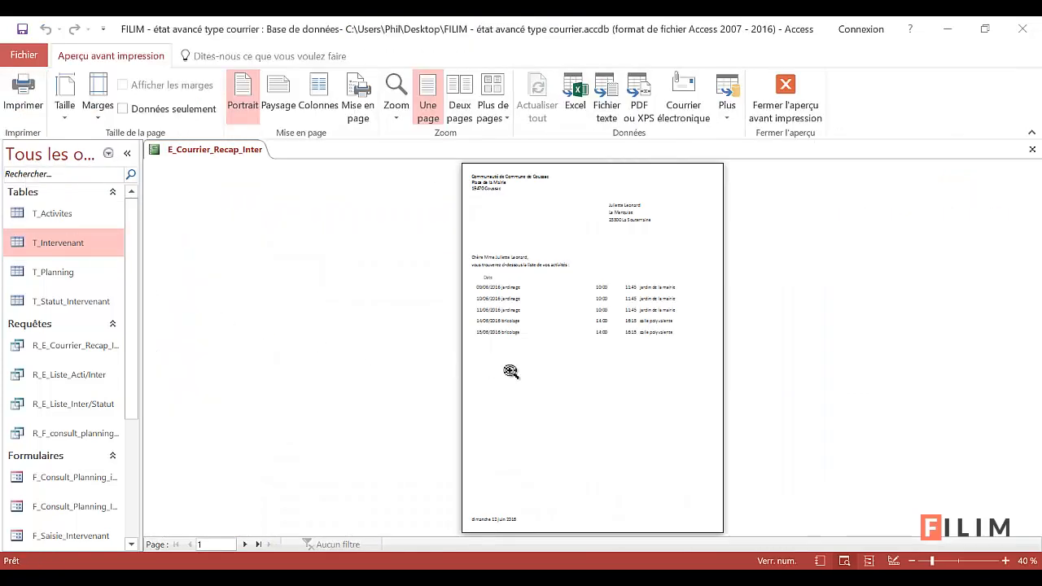
pyautogui.click(591, 282)
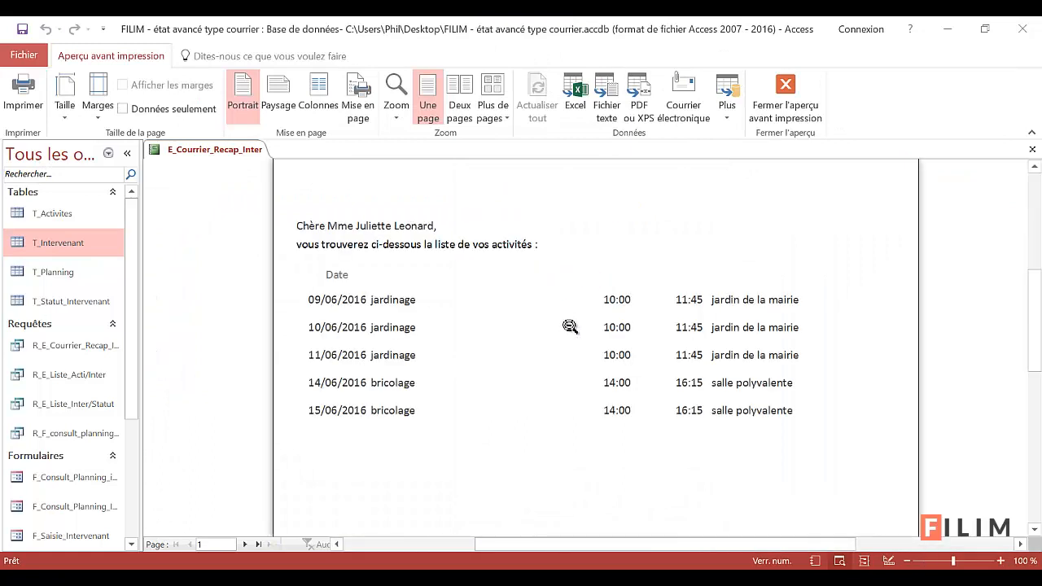
pyautogui.click(563, 320)
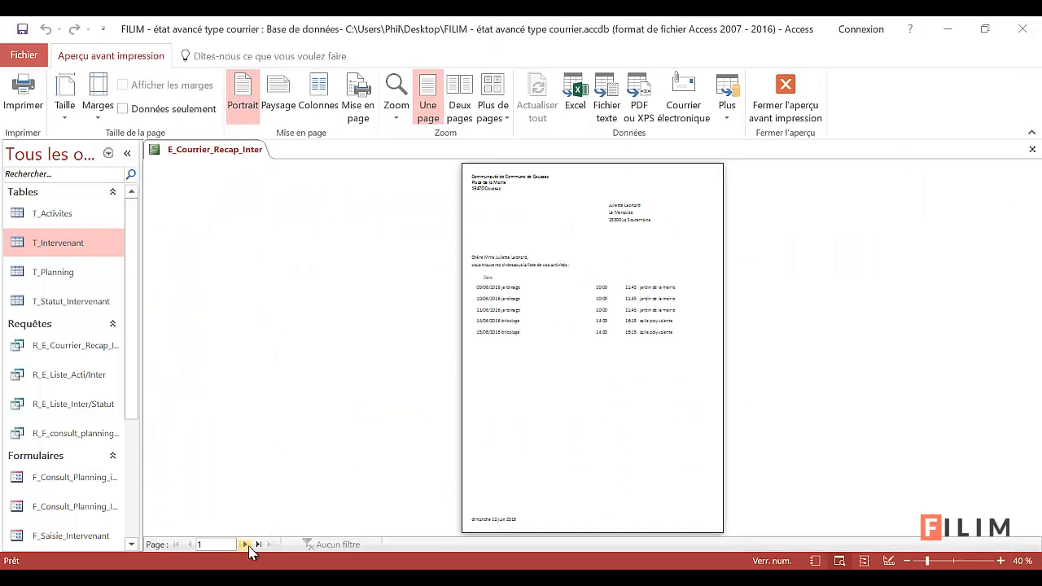
pyautogui.click(247, 544)
pyautogui.click(564, 279)
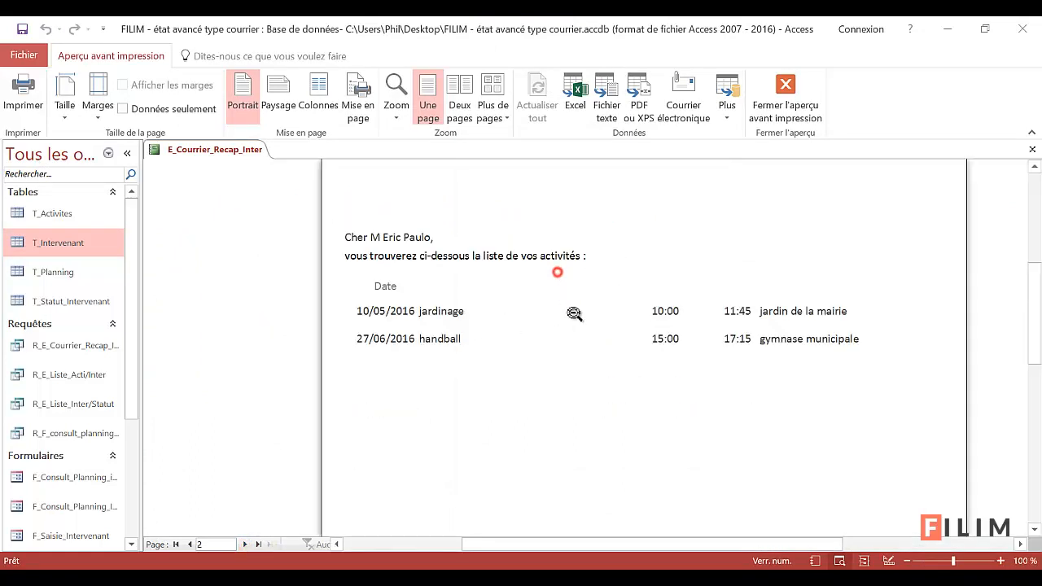
pyautogui.scroll(2, 600, 341)
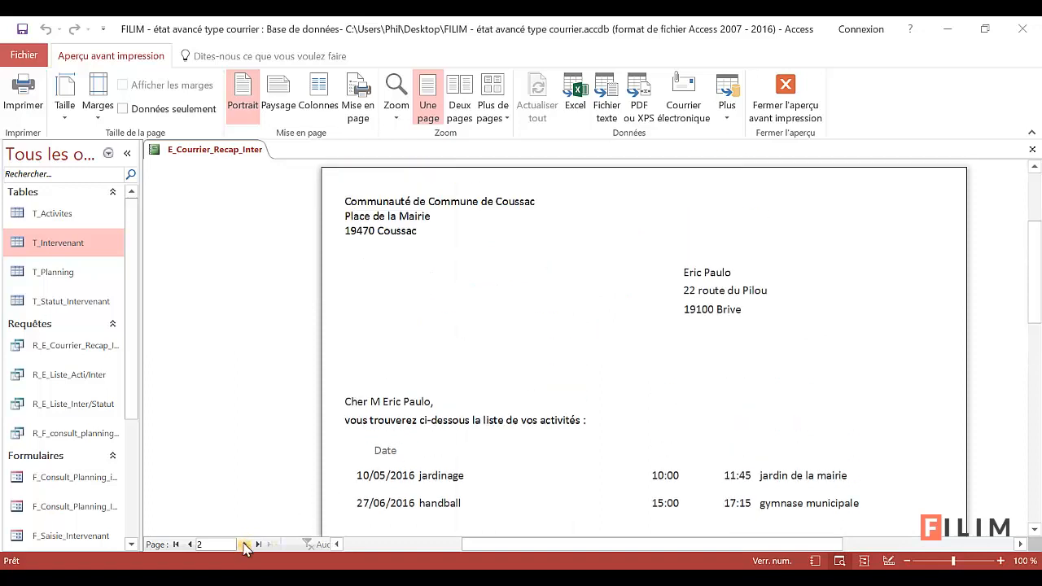
# Examine the letter on page 3 of the preview, from the sender and recipient addresses to the activity list
pyautogui.click(244, 545)
pyautogui.scroll(-3, 612, 426)
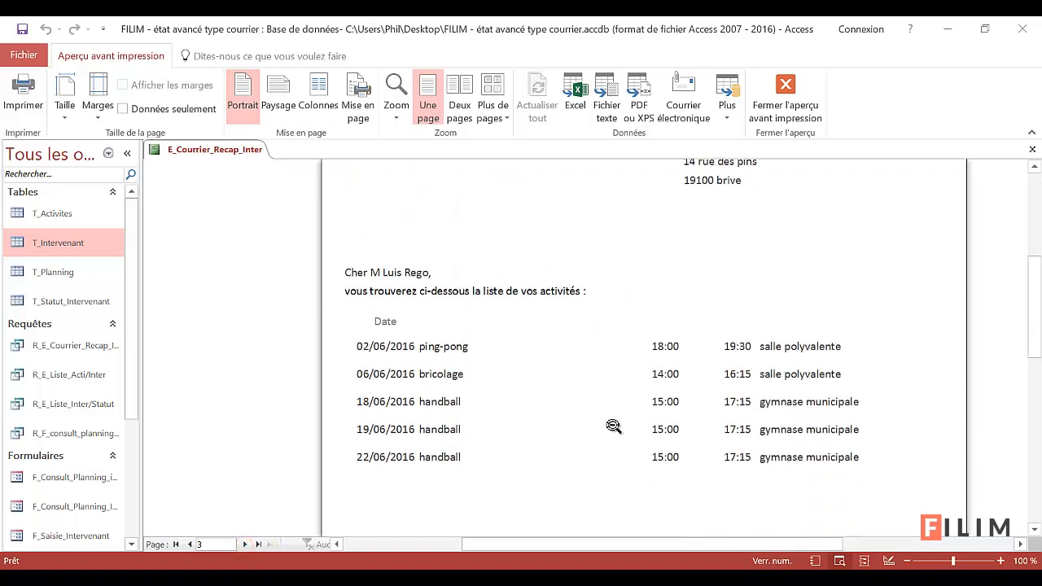
pyautogui.scroll(4, 613, 427)
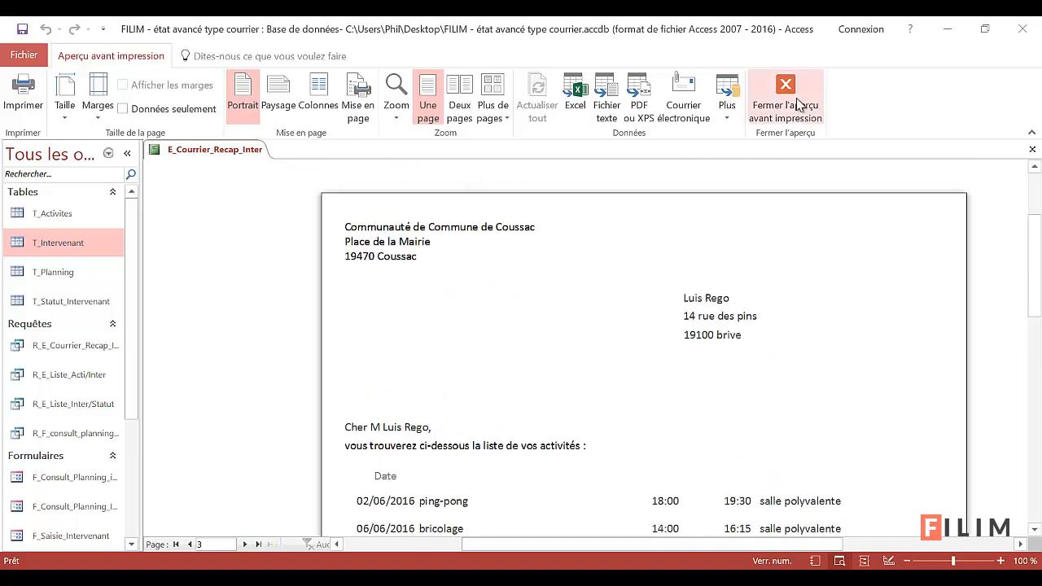
pyautogui.scroll(-3, 641, 334)
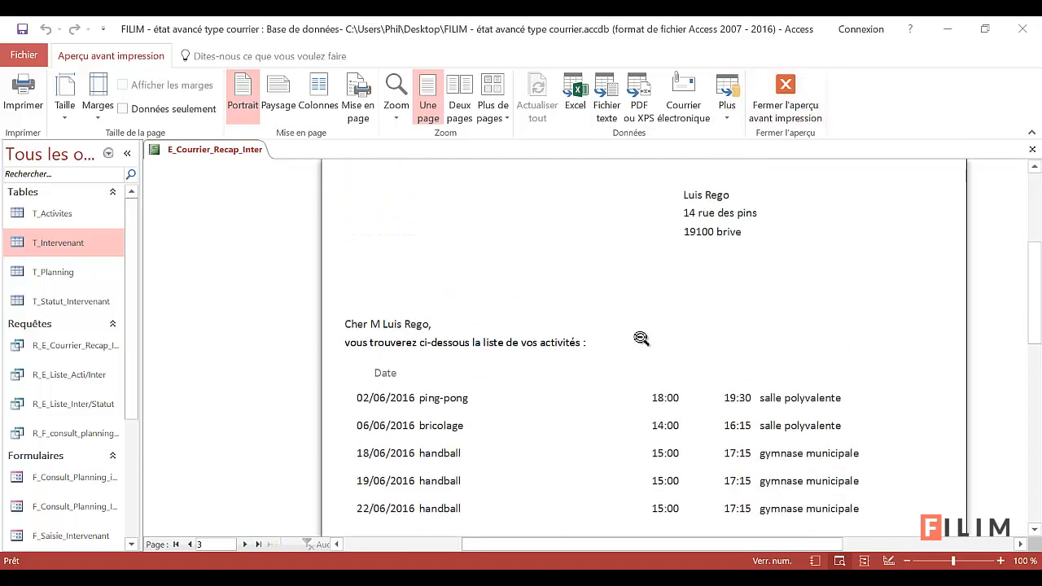
pyautogui.scroll(-3, 640, 340)
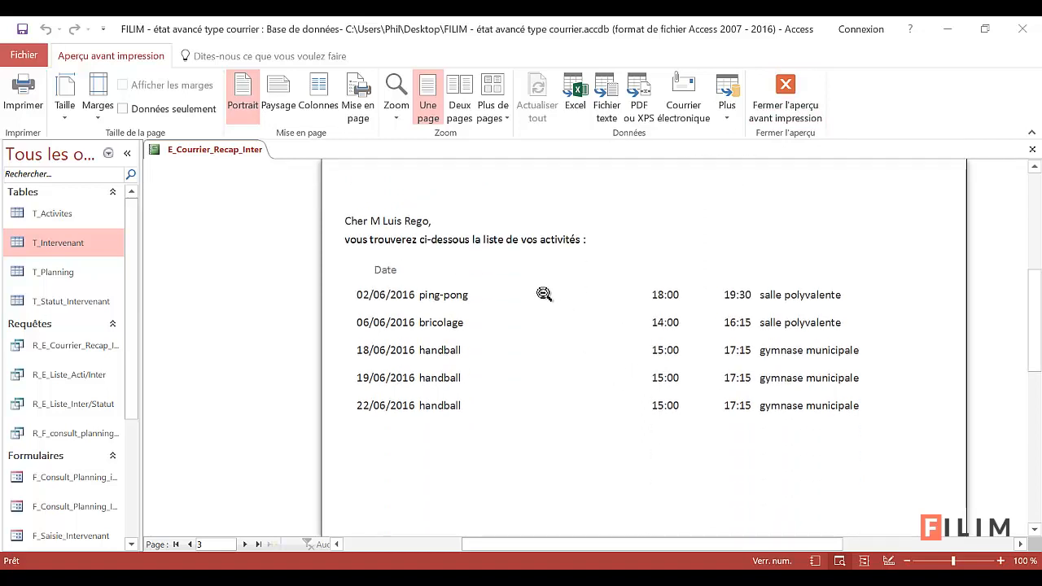
pyautogui.scroll(4, 618, 448)
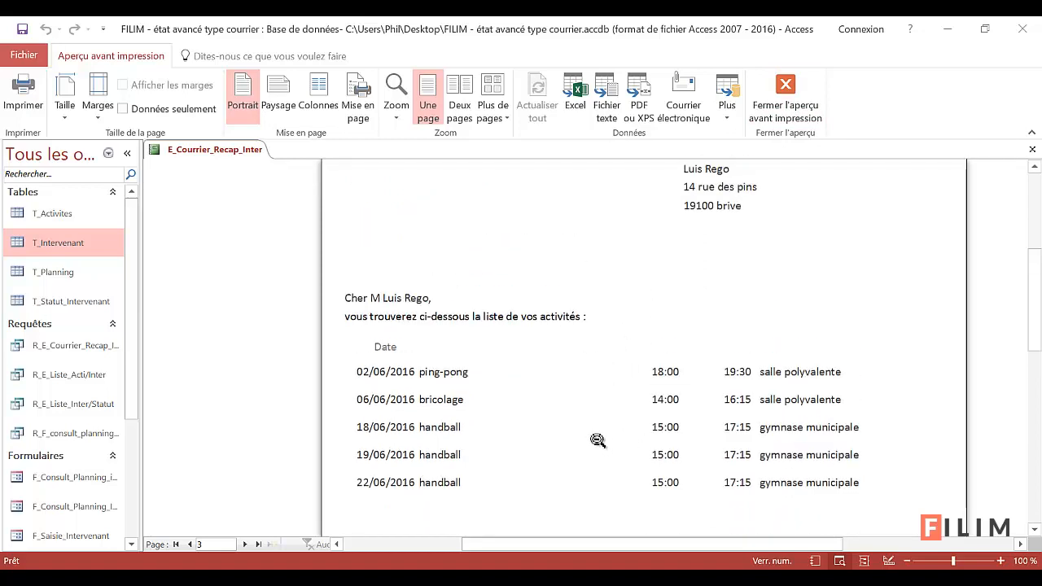
pyautogui.scroll(-2, 432, 407)
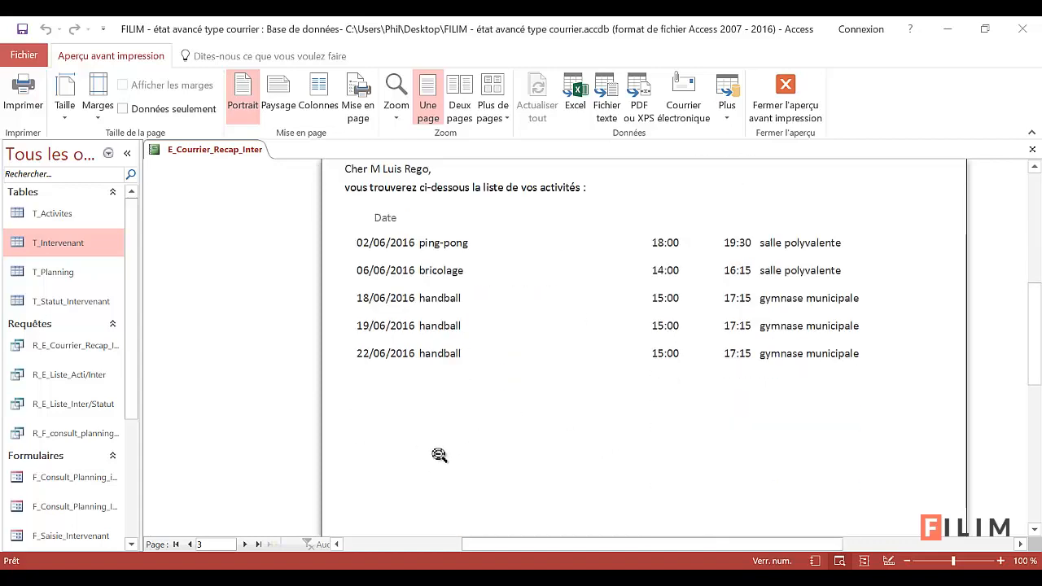
# Check the area below the activity list on page 3 of the preview and return to editing the report design
pyautogui.scroll(-5, 532, 443)
pyautogui.scroll(-4, 532, 444)
pyautogui.scroll(5, 535, 428)
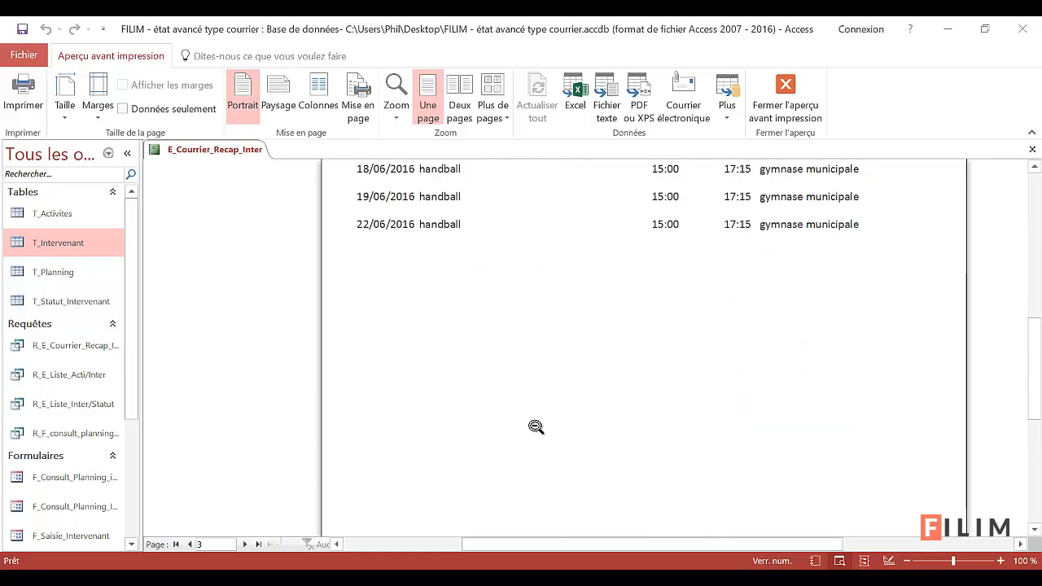
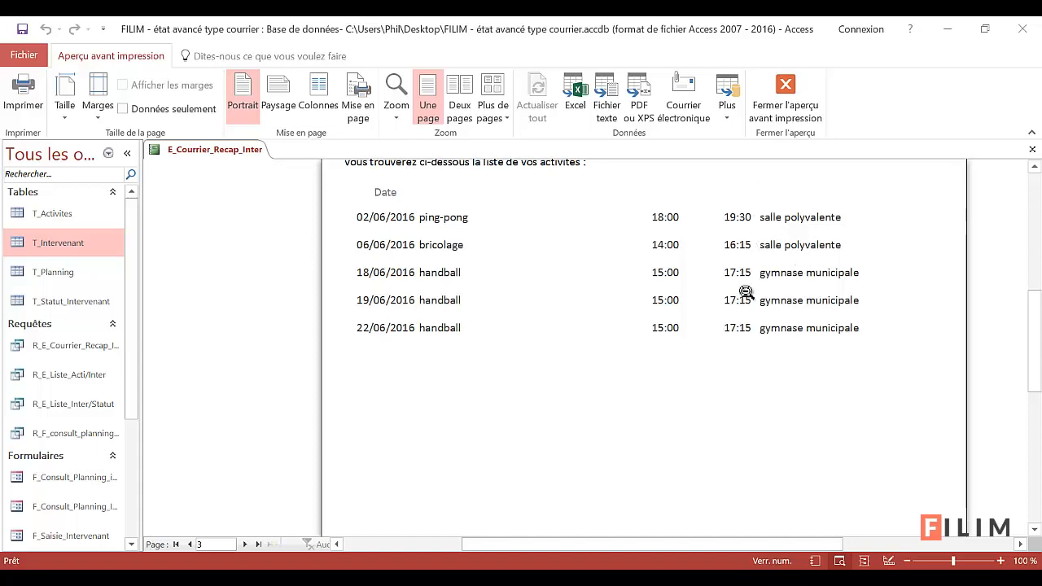
pyautogui.click(785, 102)
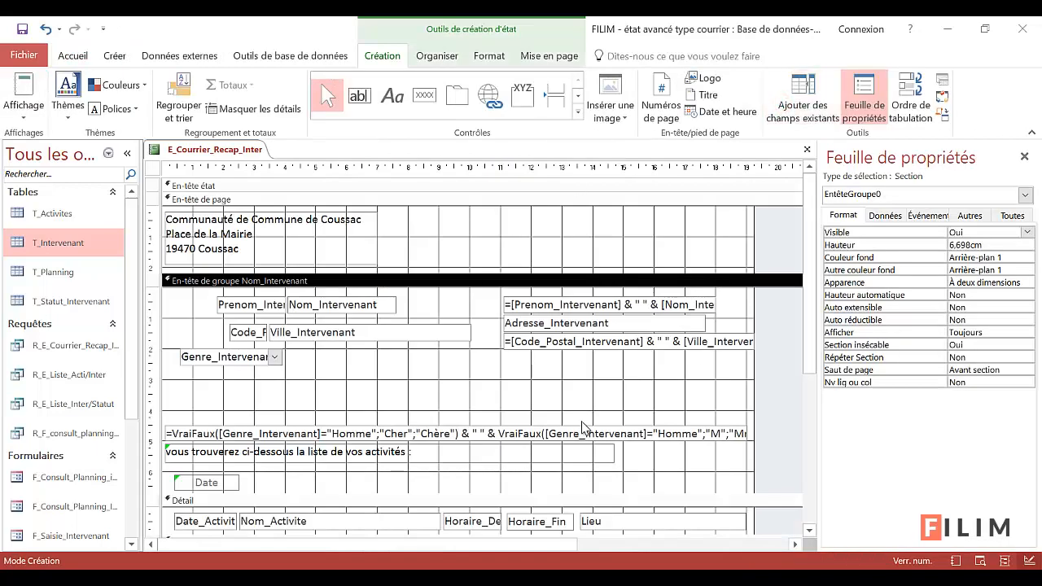
# Narrow the Nom_Activite field in the Détail section to about 4.6 cm and shift Horaire_Debut and Horaire_Fin leftward against it
pyautogui.scroll(-3, 808, 360)
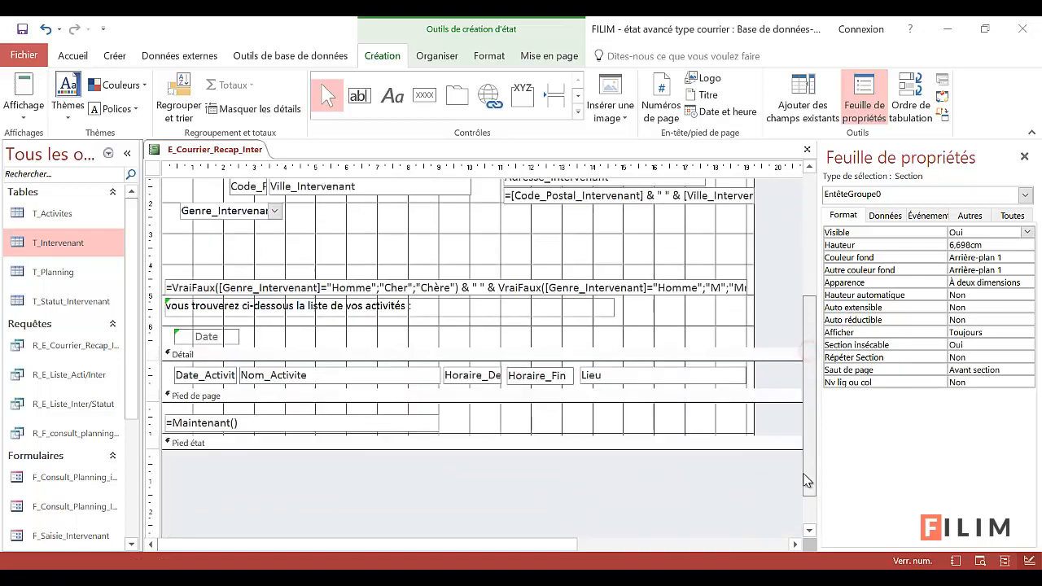
pyautogui.click(401, 374)
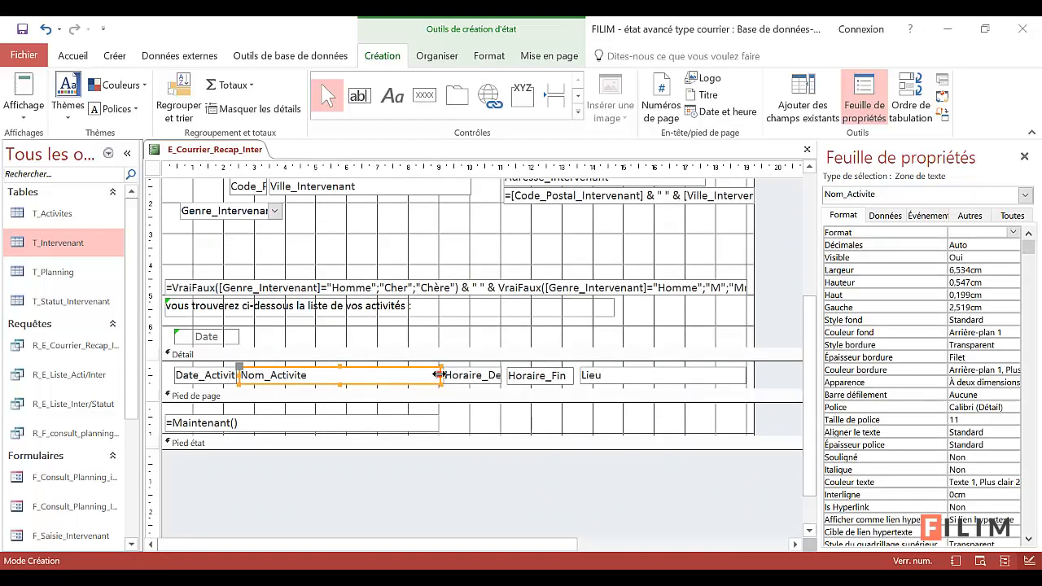
pyautogui.moveTo(438, 374); pyautogui.dragTo(381, 375)
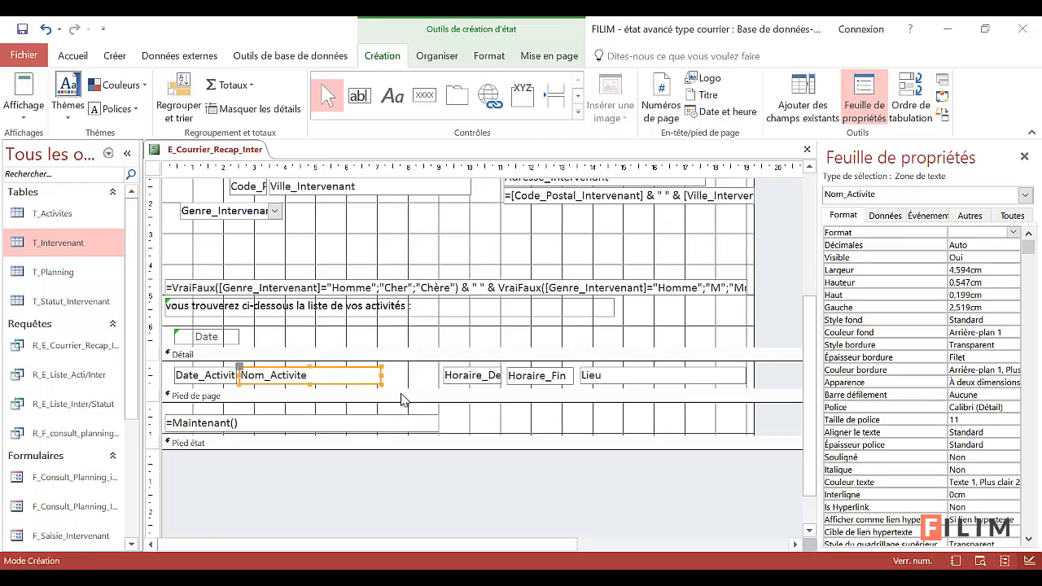
pyautogui.click(462, 381)
pyautogui.keyDown('shift'); pyautogui.click(539, 378); pyautogui.keyUp('shift')
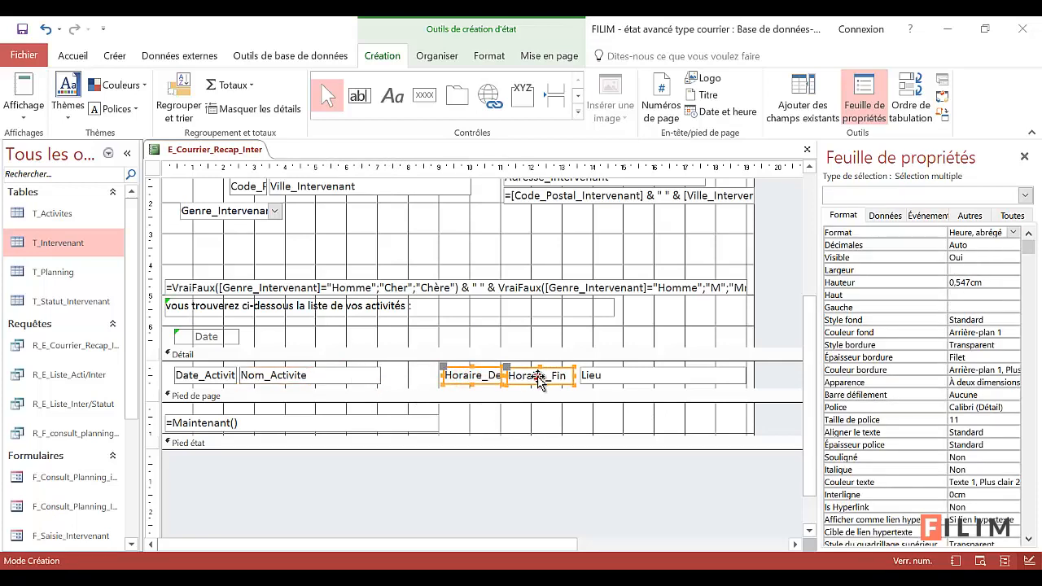
pyautogui.moveTo(525, 377); pyautogui.dragTo(468, 388)
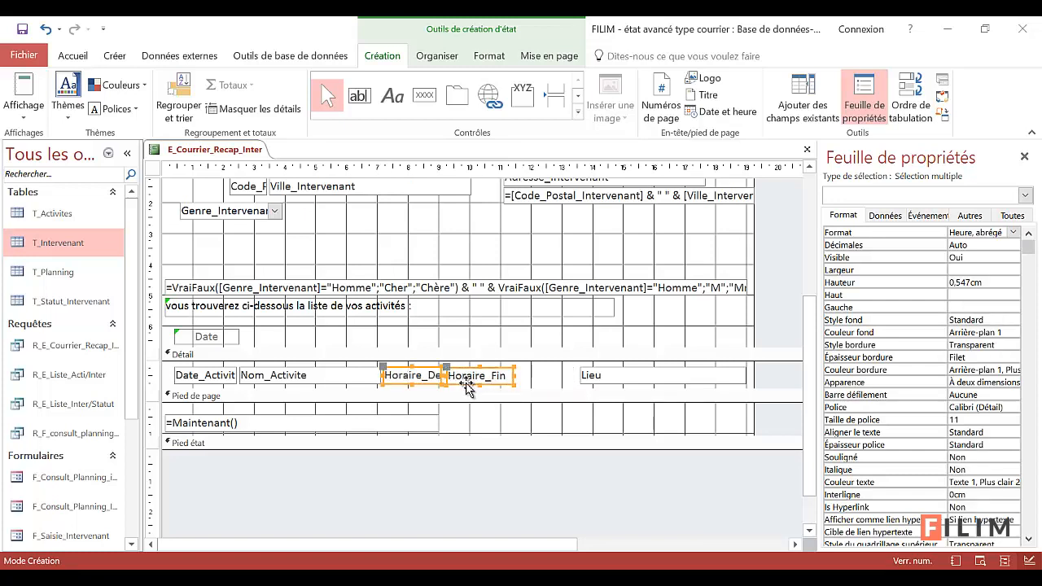
pyautogui.click(547, 383)
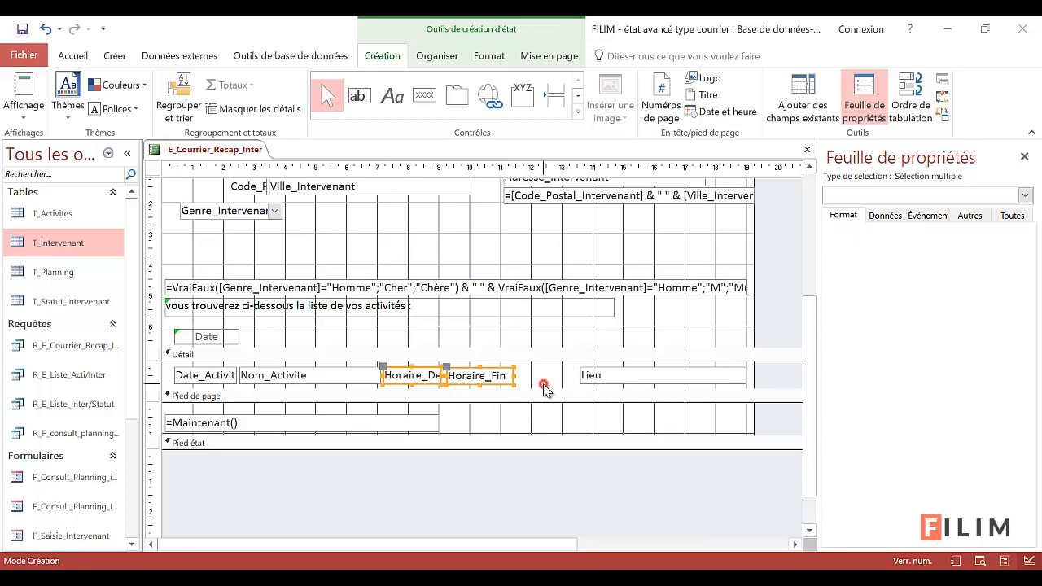
# Add an unbound text box just after Horaire_Fin in the Détail section, delete its attached label and level it with the neighbouring fields
pyautogui.click(359, 98)
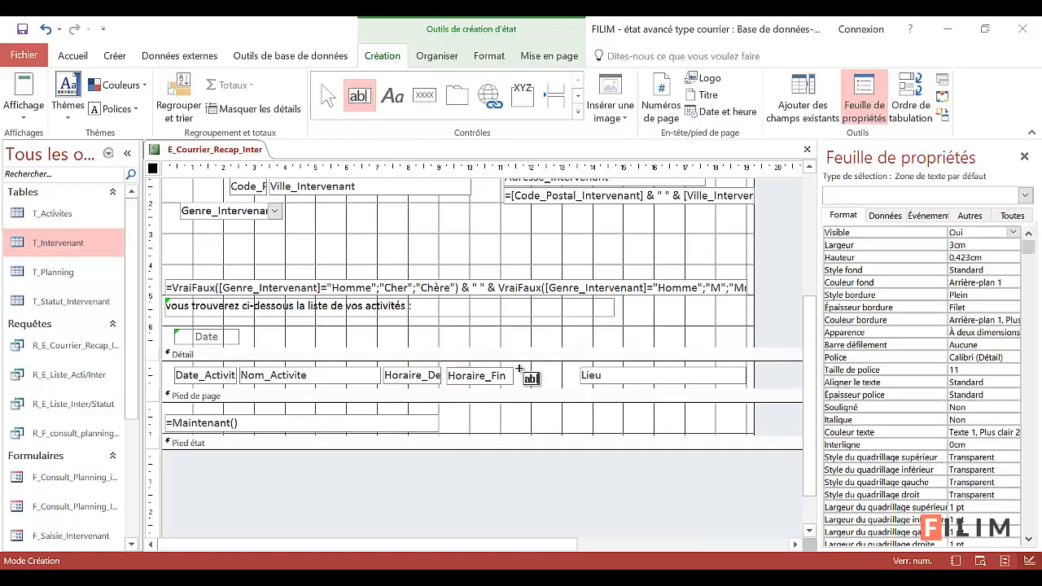
pyautogui.click(519, 370)
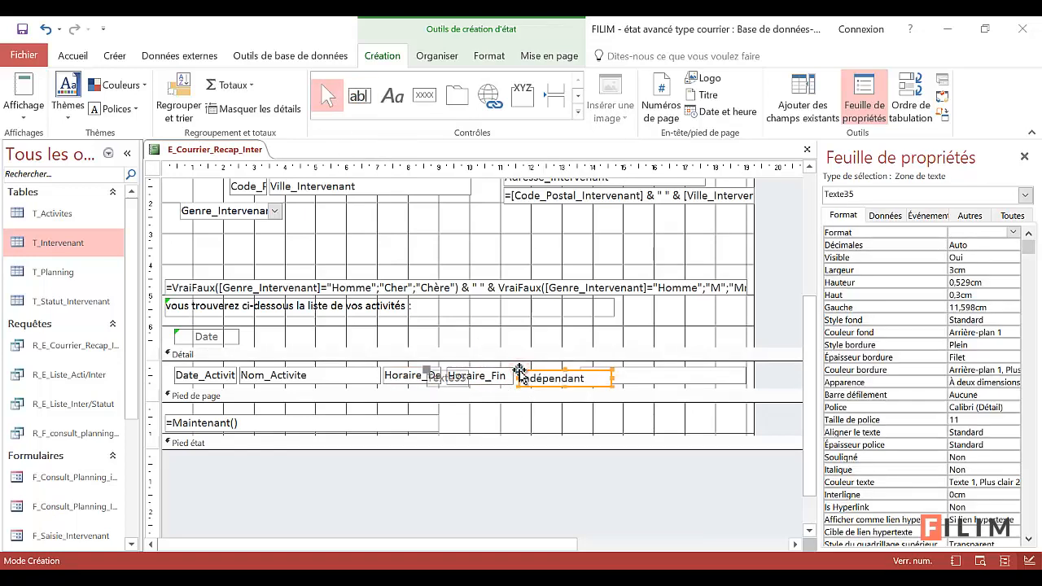
pyautogui.click(444, 384)
pyautogui.press('Delete')
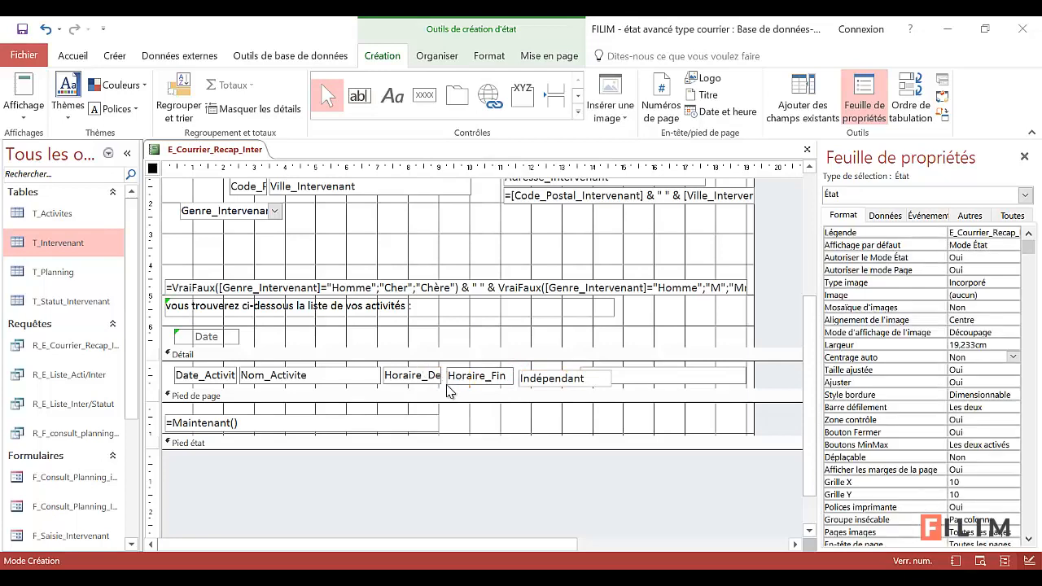
pyautogui.click(547, 376)
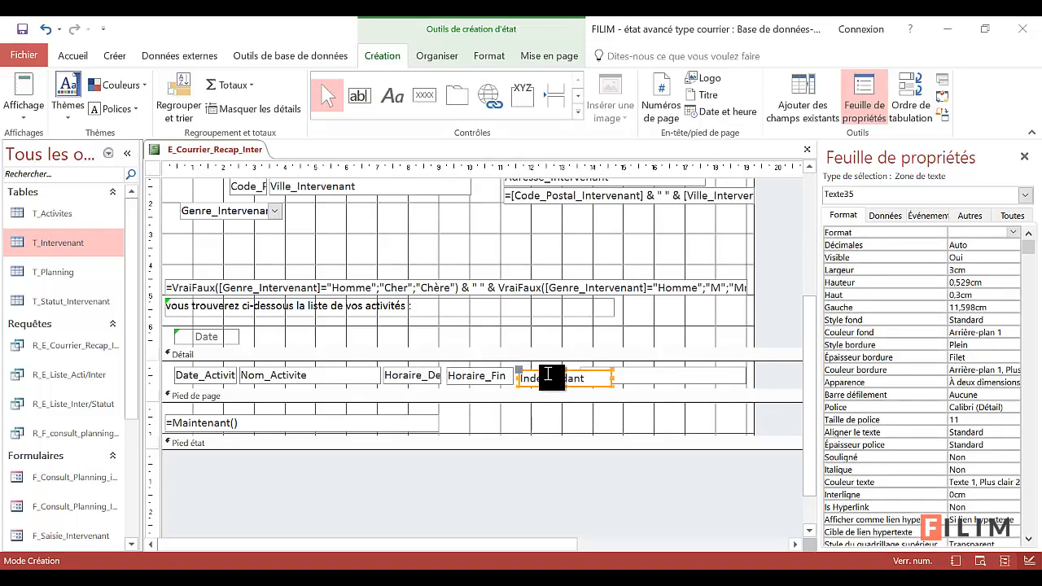
pyautogui.press('Up')
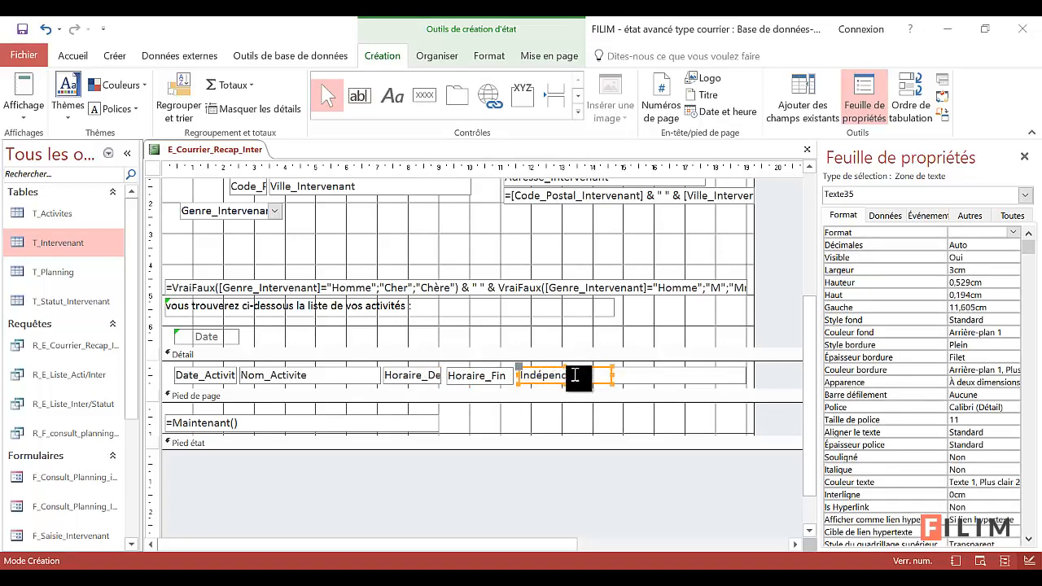
# Narrow the unbound text box to about 2 cm and shorten the Lieu field so it starts at about 14.3 cm
pyautogui.moveTo(609, 376); pyautogui.dragTo(580, 386)
pyautogui.click(597, 378)
pyautogui.click(567, 378)
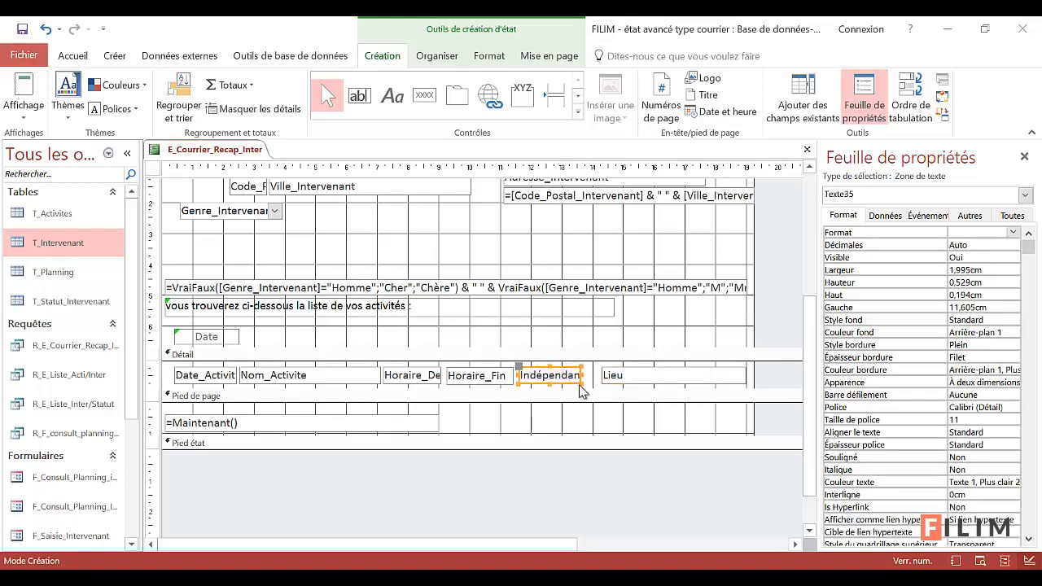
# Set the unbound text box's control source to =[Horaire_Fin]-[Horaire_Debut] using the expression builder
pyautogui.moveTo(817, 301); pyautogui.dragTo(713, 298)
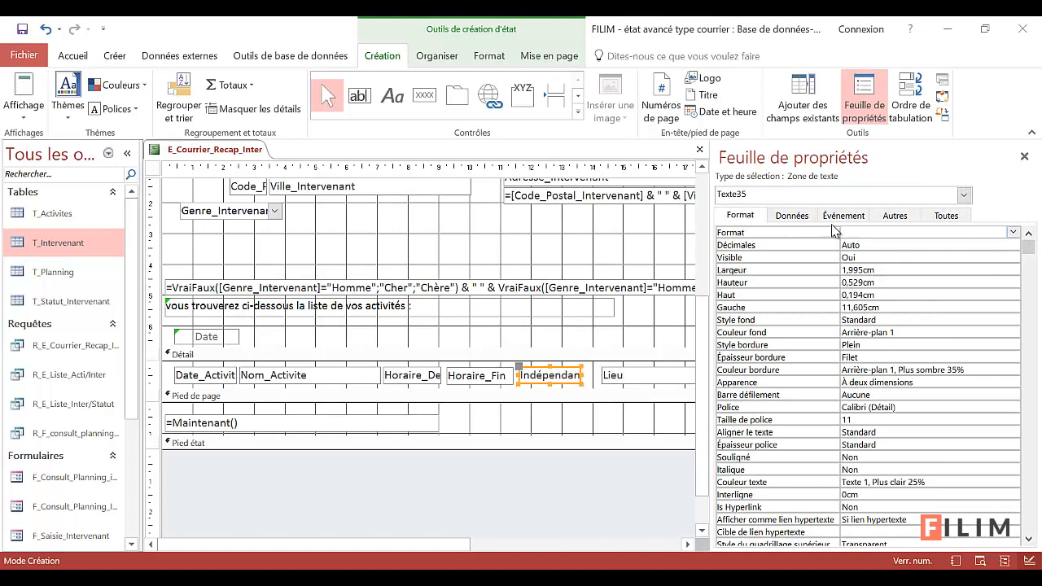
pyautogui.click(791, 215)
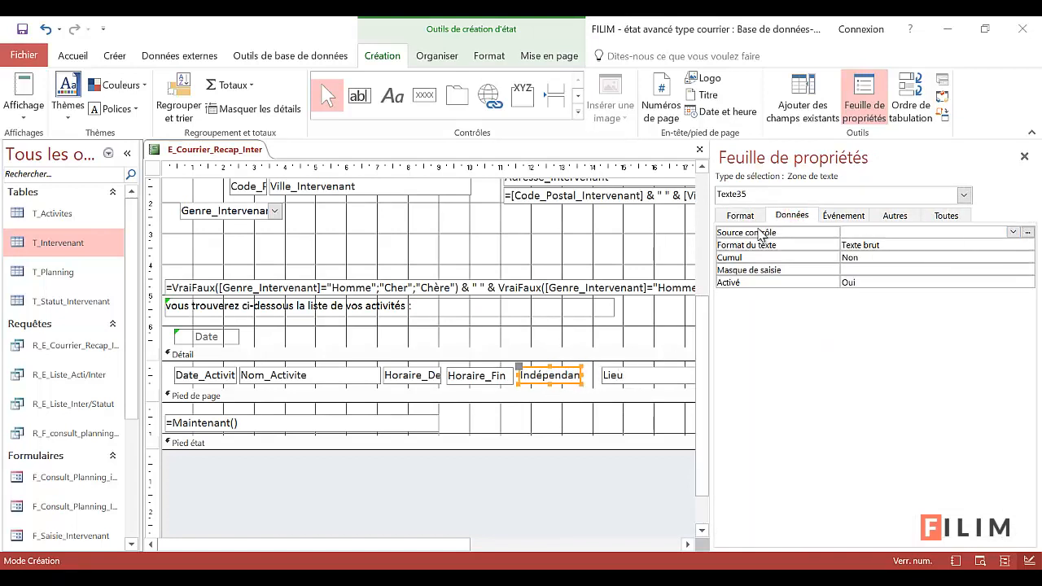
pyautogui.click(1028, 243)
pyautogui.click(1026, 232)
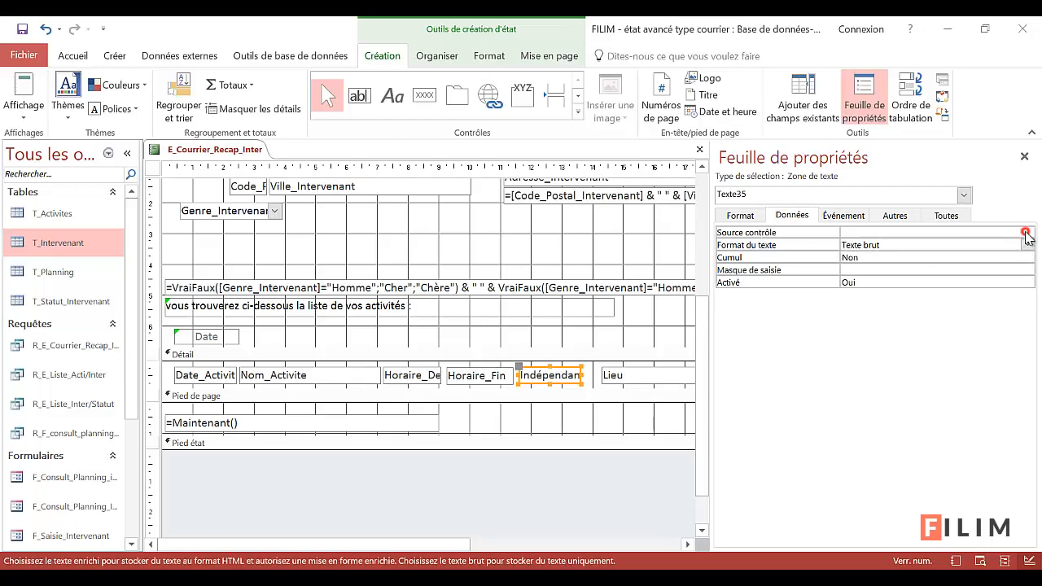
pyautogui.click(1027, 232)
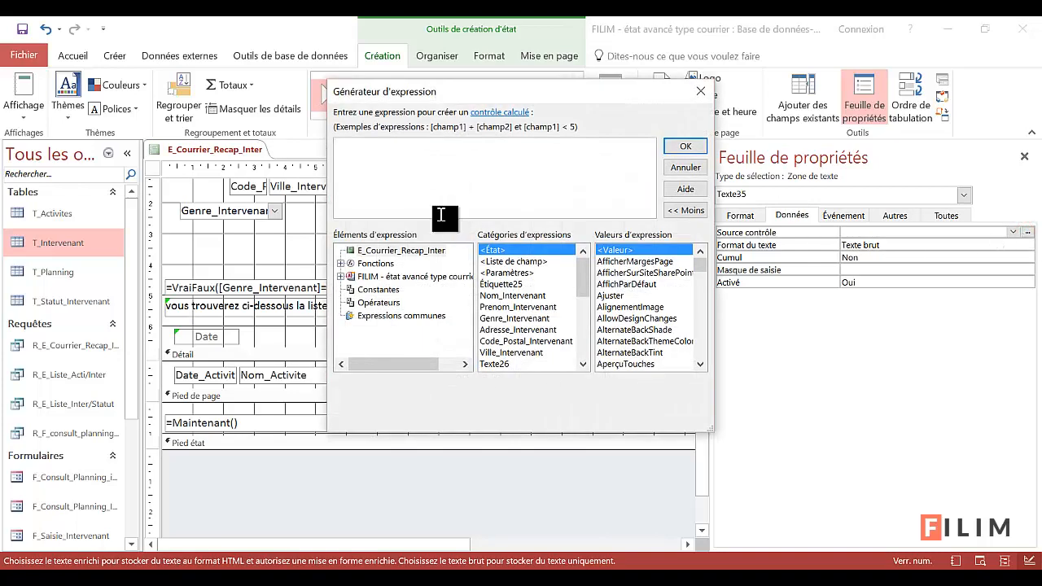
pyautogui.moveTo(583, 285); pyautogui.dragTo(587, 321)
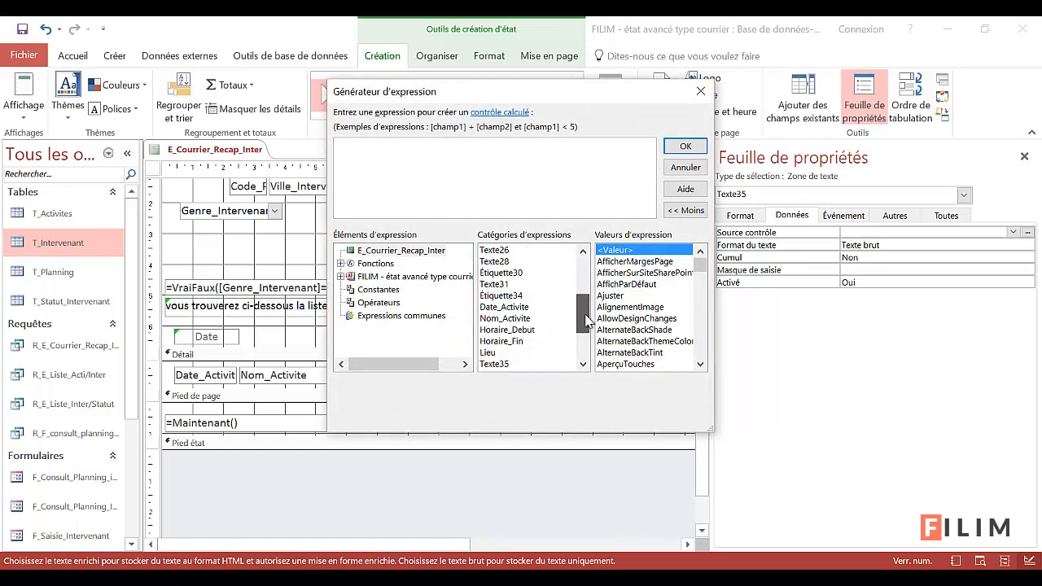
pyautogui.doubleClick(521, 341)
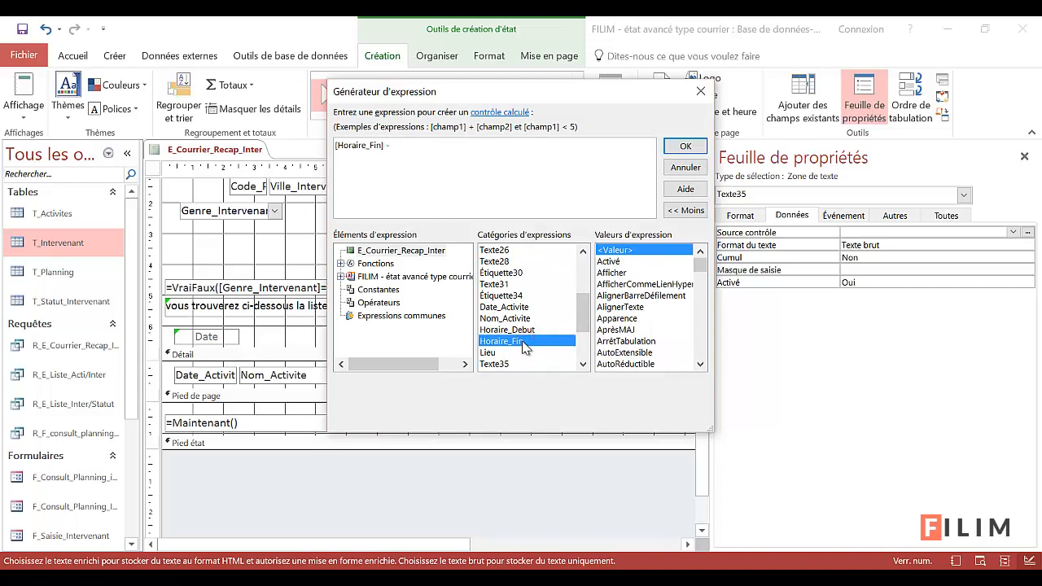
pyautogui.click(531, 330)
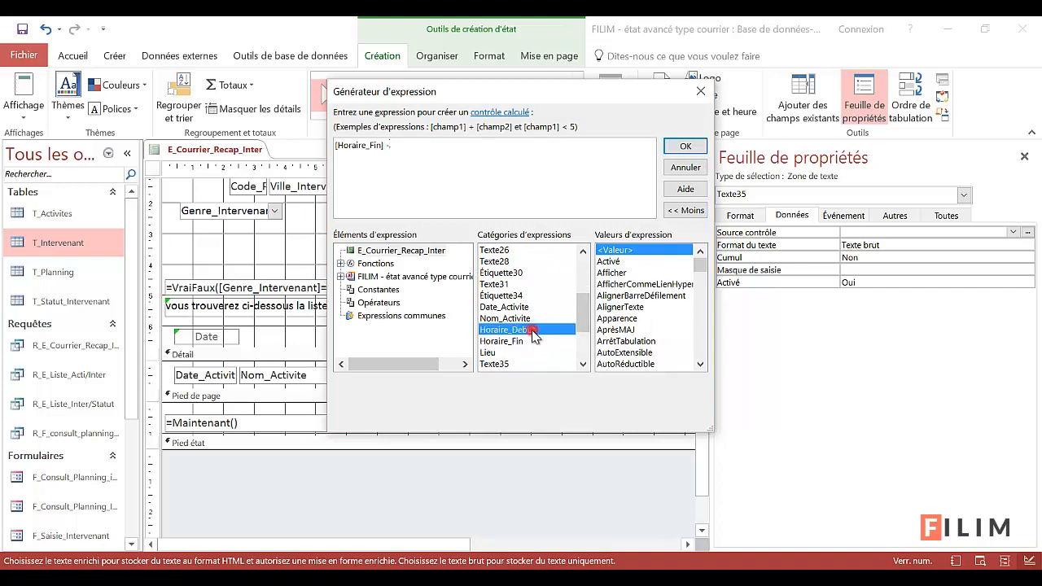
pyautogui.doubleClick(531, 330)
pyautogui.click(686, 146)
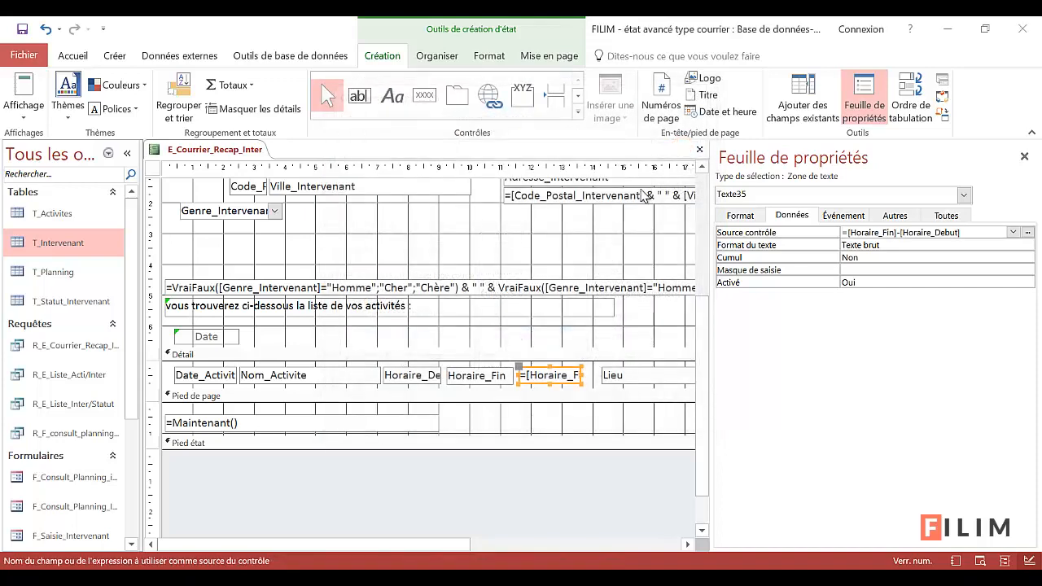
# Duplicate the Date label, place the copy above the calculated duration field in the group header and change its text to Durée
pyautogui.click(328, 341)
pyautogui.click(233, 338)
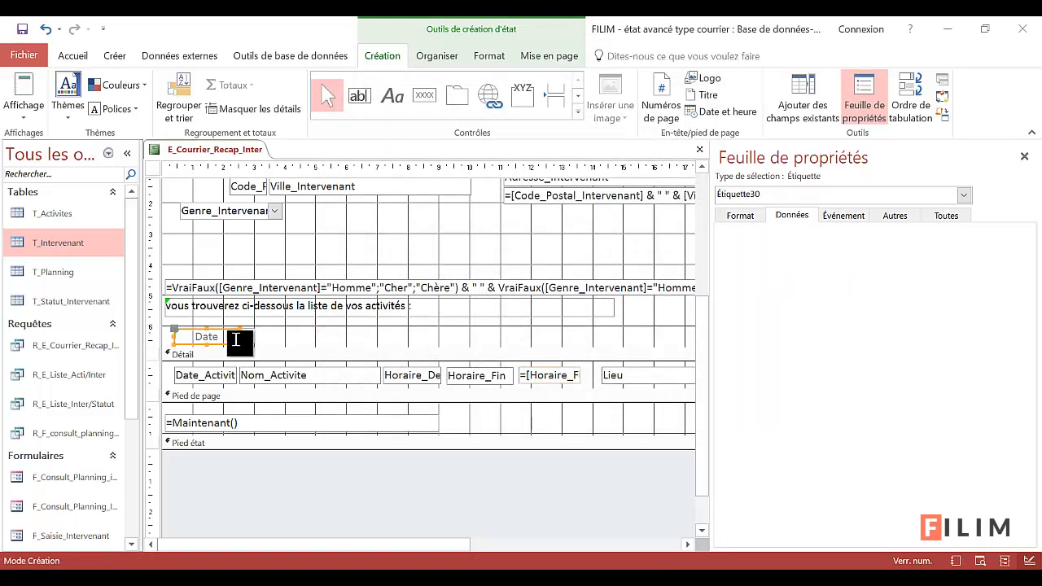
pyautogui.hotkey('ctrl', 'c')
pyautogui.hotkey('ctrl', 'v')
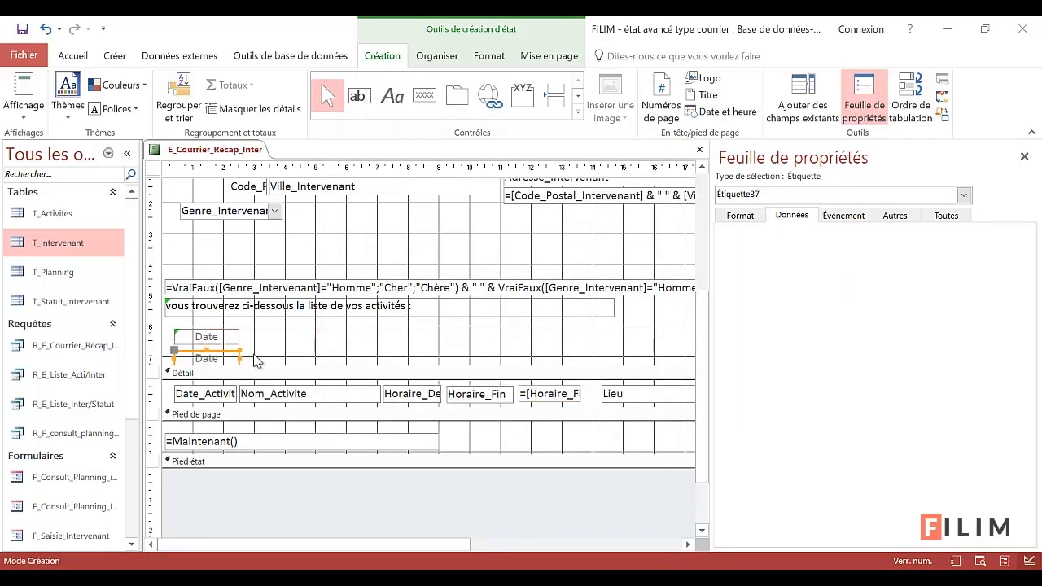
pyautogui.moveTo(232, 353); pyautogui.dragTo(523, 345)
pyautogui.doubleClick(547, 336)
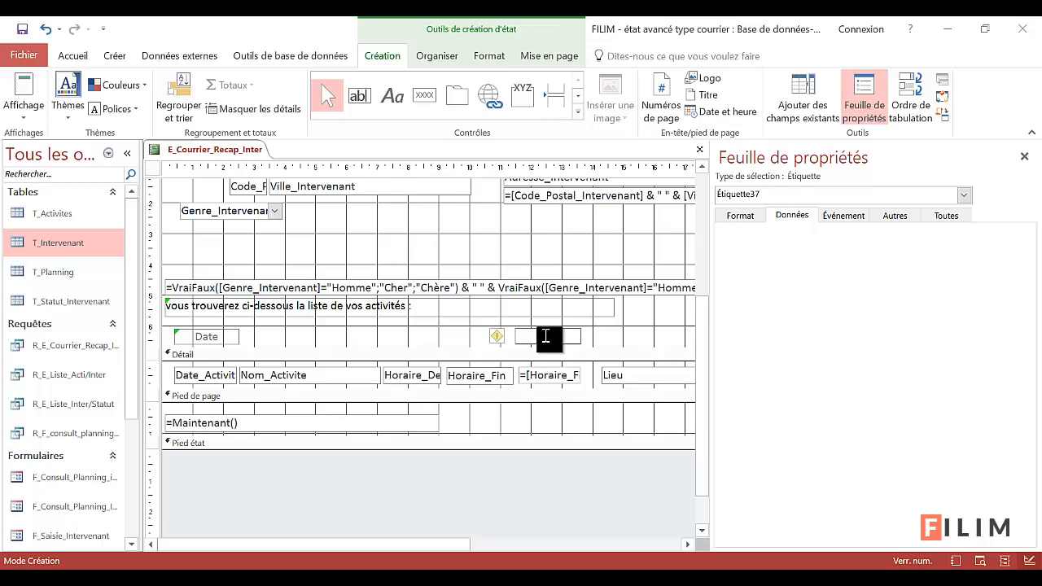
pyautogui.write('Durée')
pyautogui.click(630, 342)
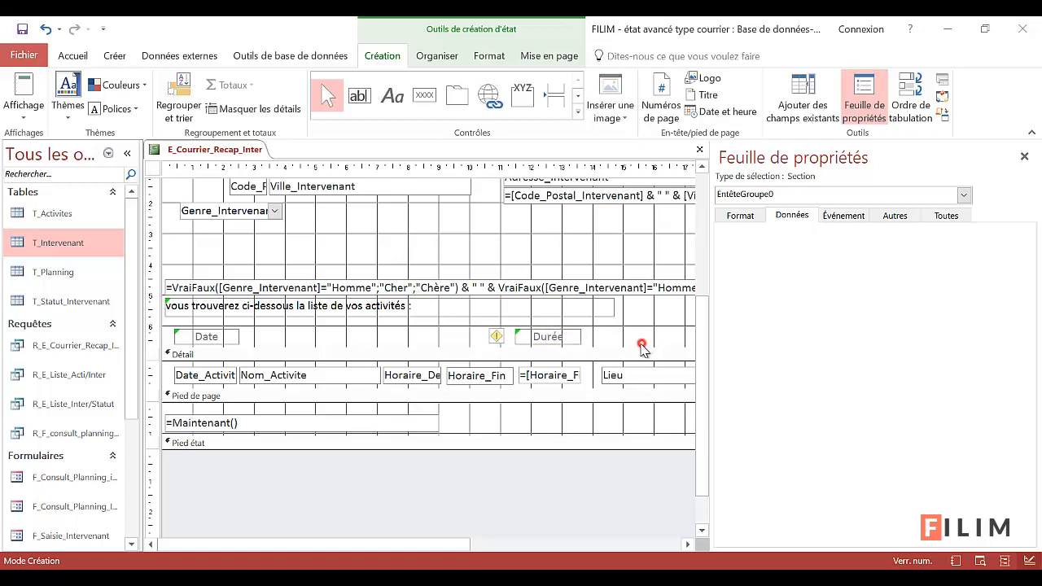
# Ignore the unassociated-label error flagged on the Durée label
pyautogui.click(498, 340)
pyautogui.click(500, 340)
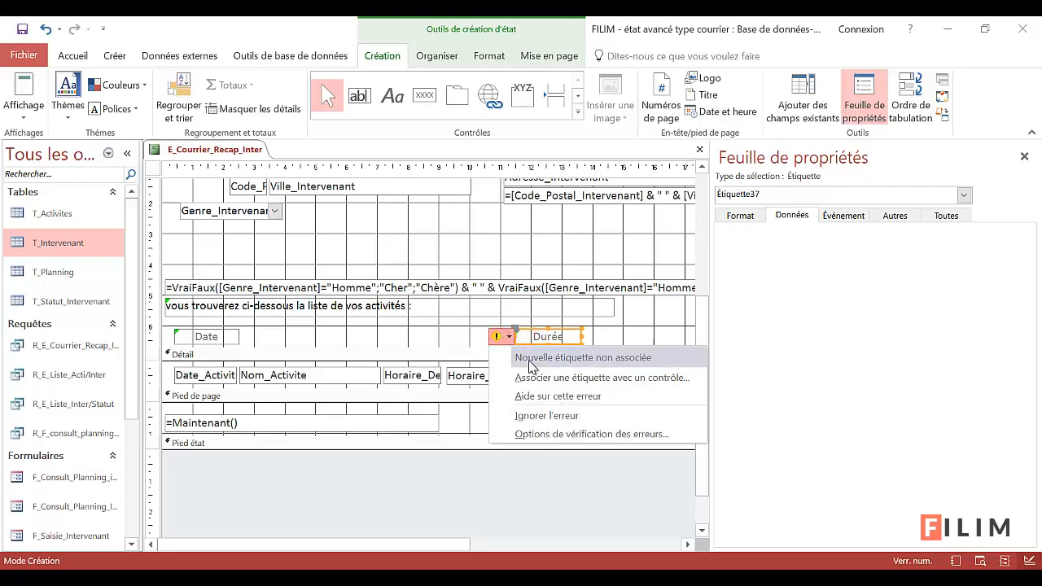
pyautogui.click(533, 415)
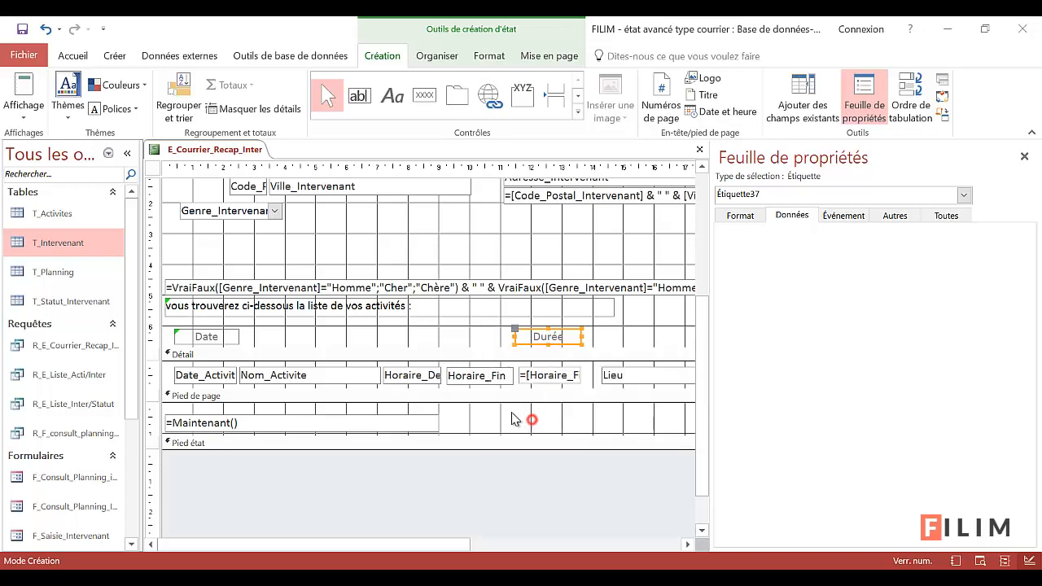
pyautogui.click(444, 339)
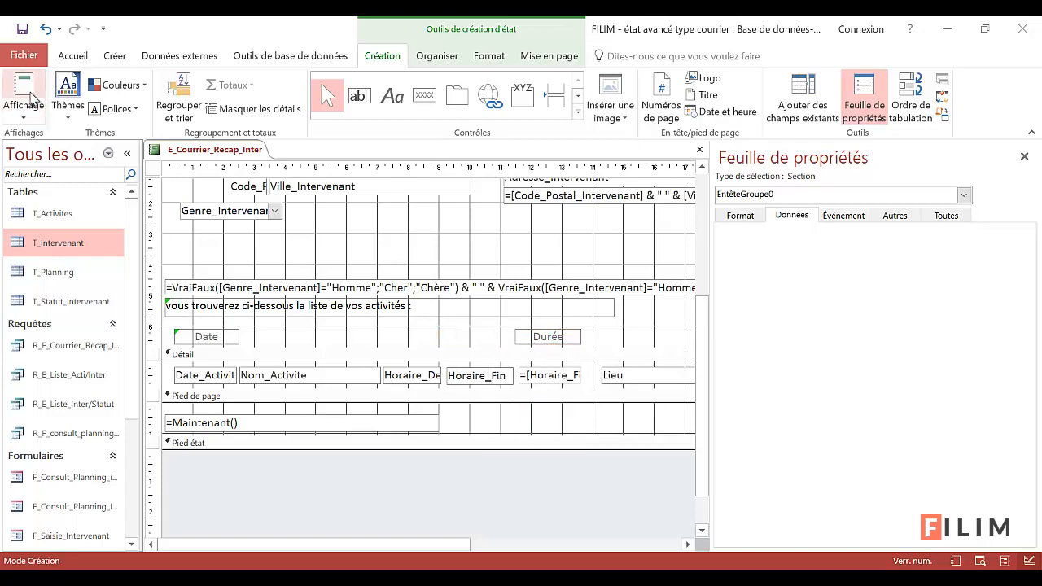
# View the report with its data to check how the Durée column displays, and return to design view
pyautogui.click(30, 96)
pyautogui.scroll(-3, 437, 354)
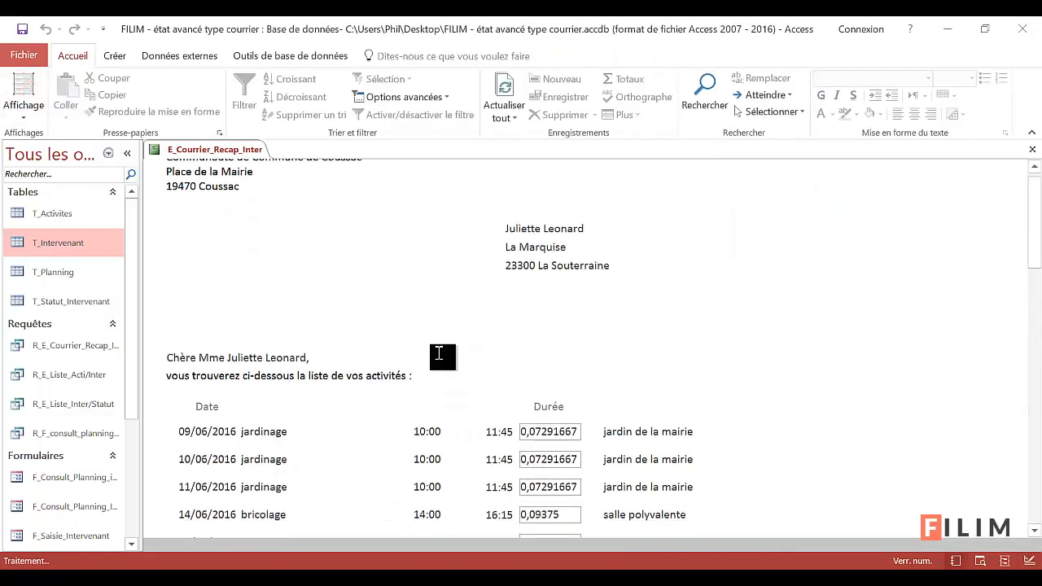
pyautogui.scroll(-1, 541, 411)
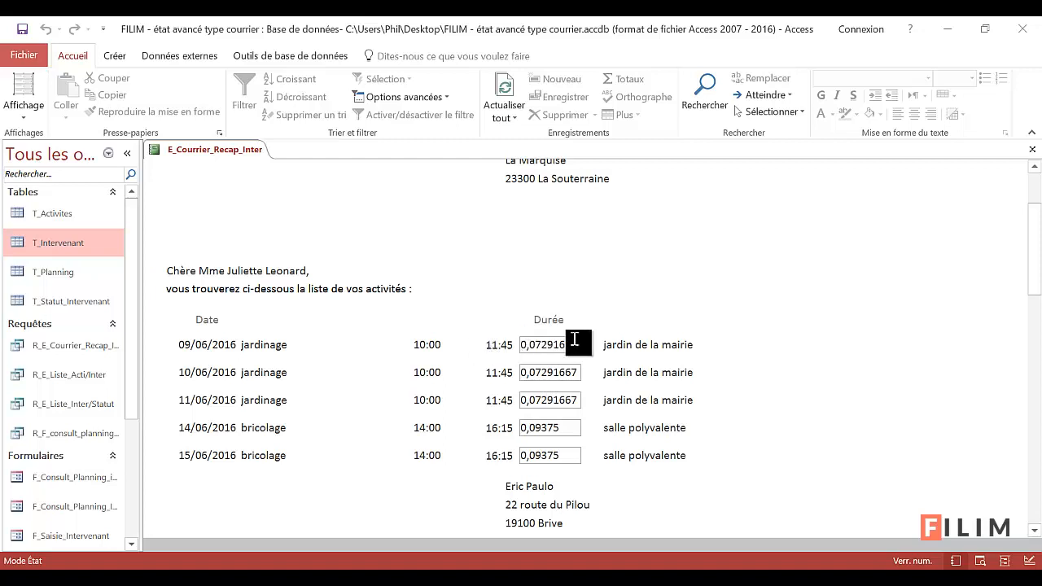
pyautogui.click(21, 89)
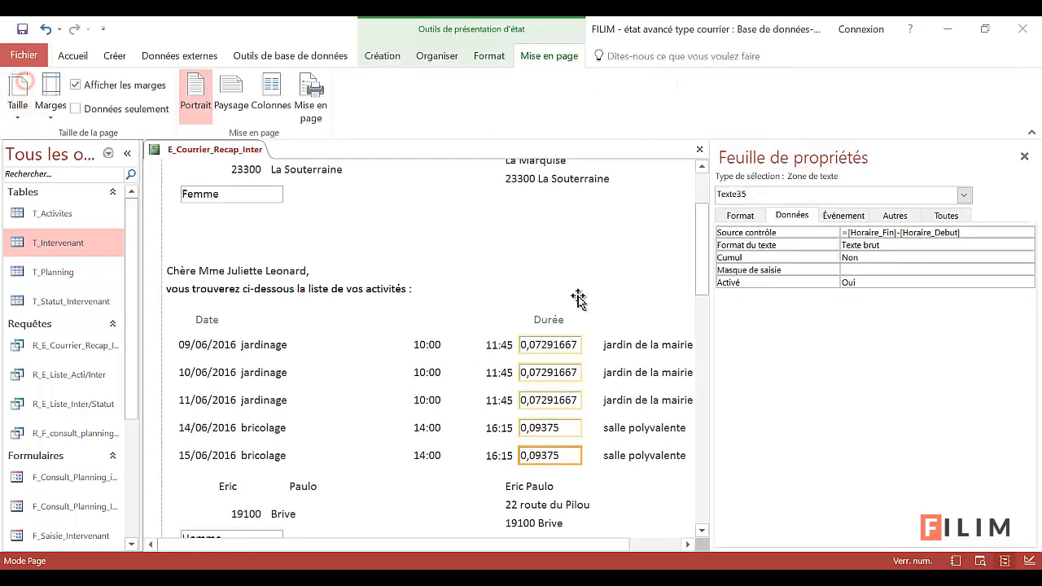
pyautogui.click(387, 57)
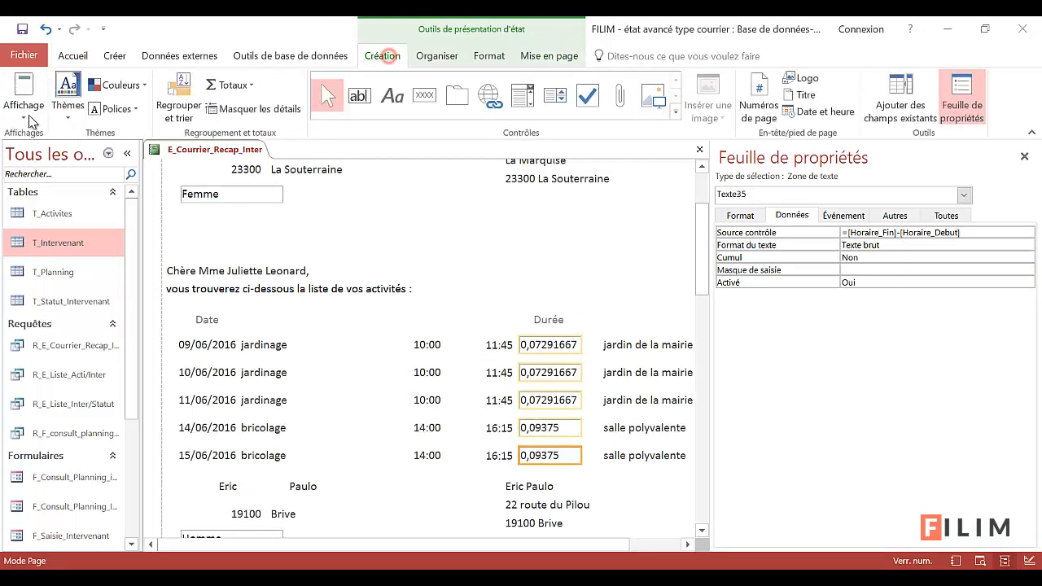
pyautogui.click(23, 110)
pyautogui.click(56, 236)
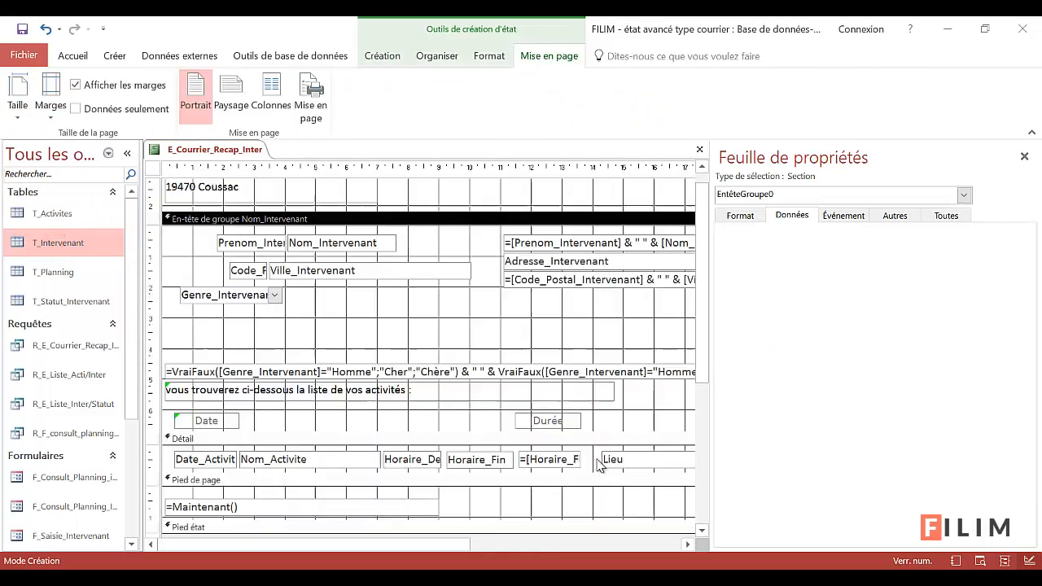
# Set the calculated duration text box's format to Heure, réduit
pyautogui.scroll(-3, 562, 440)
pyautogui.click(556, 421)
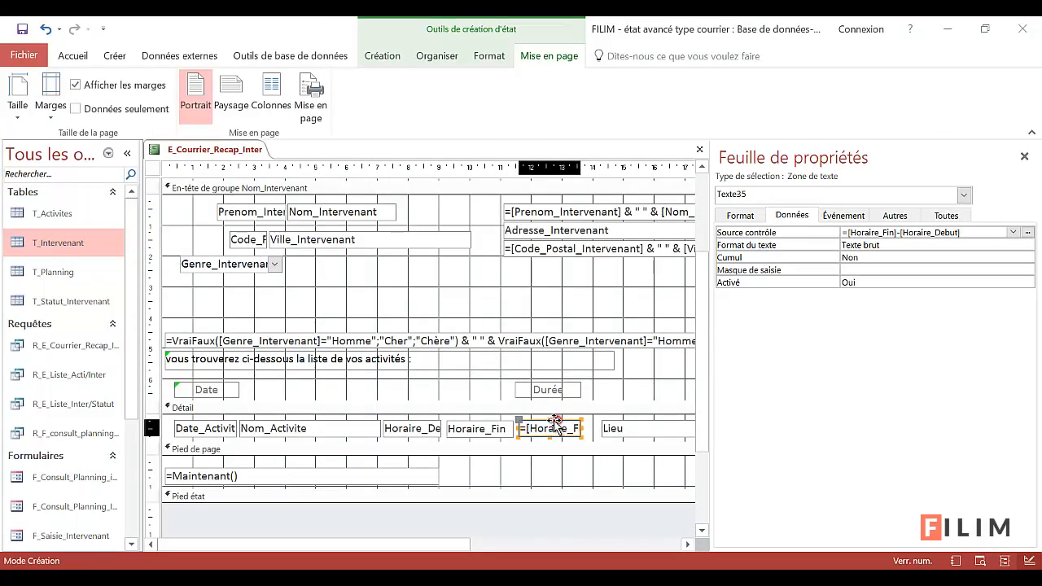
pyautogui.click(902, 245)
pyautogui.click(1027, 244)
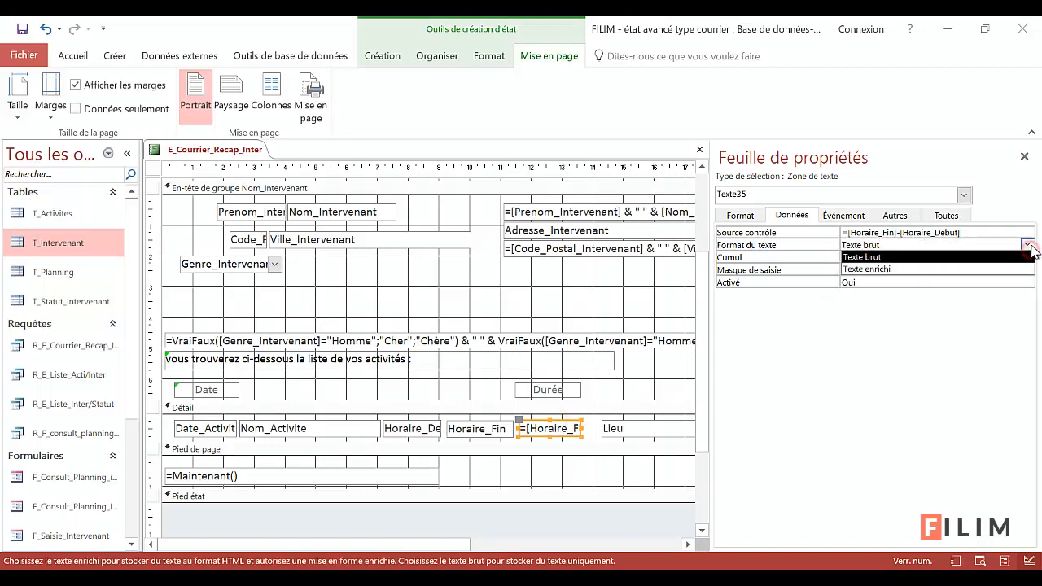
pyautogui.click(1027, 245)
pyautogui.click(1027, 244)
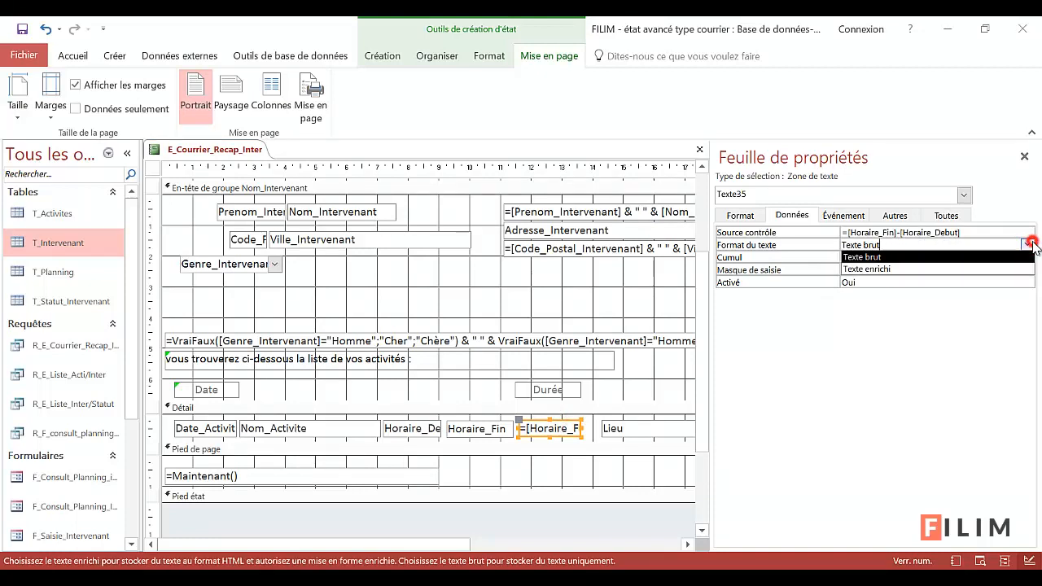
pyautogui.click(740, 215)
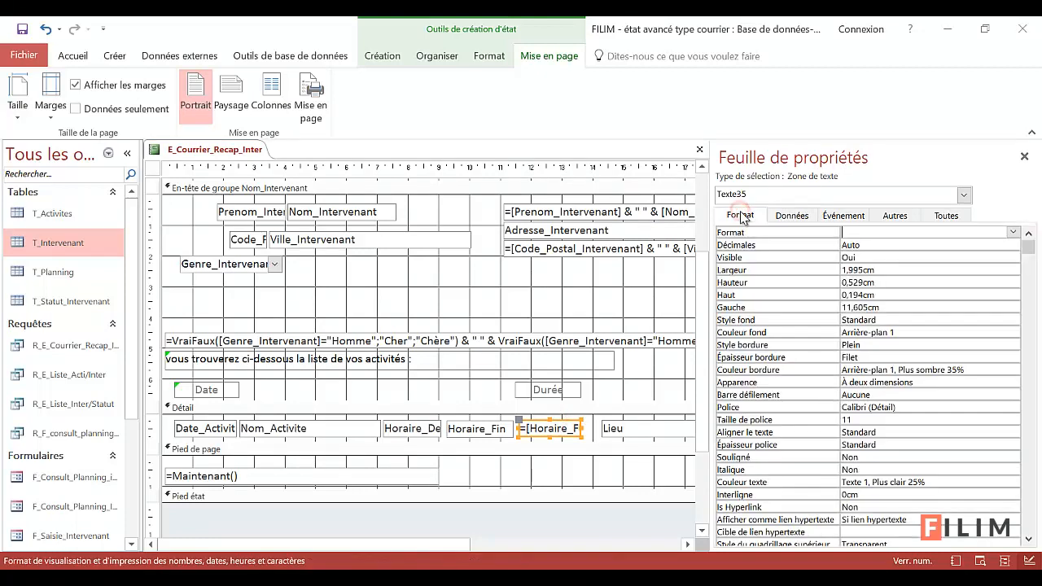
pyautogui.click(1013, 233)
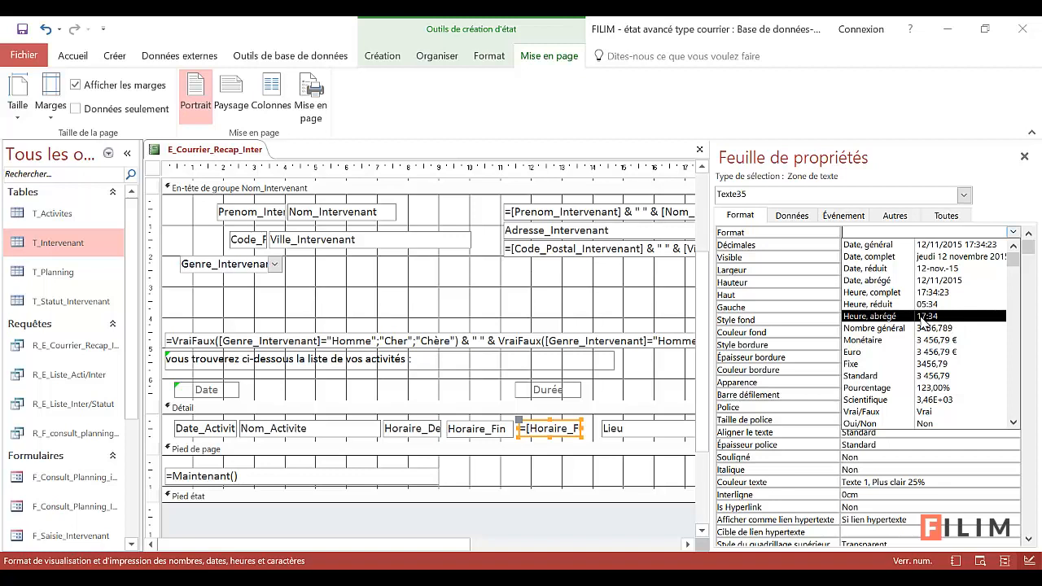
pyautogui.click(920, 307)
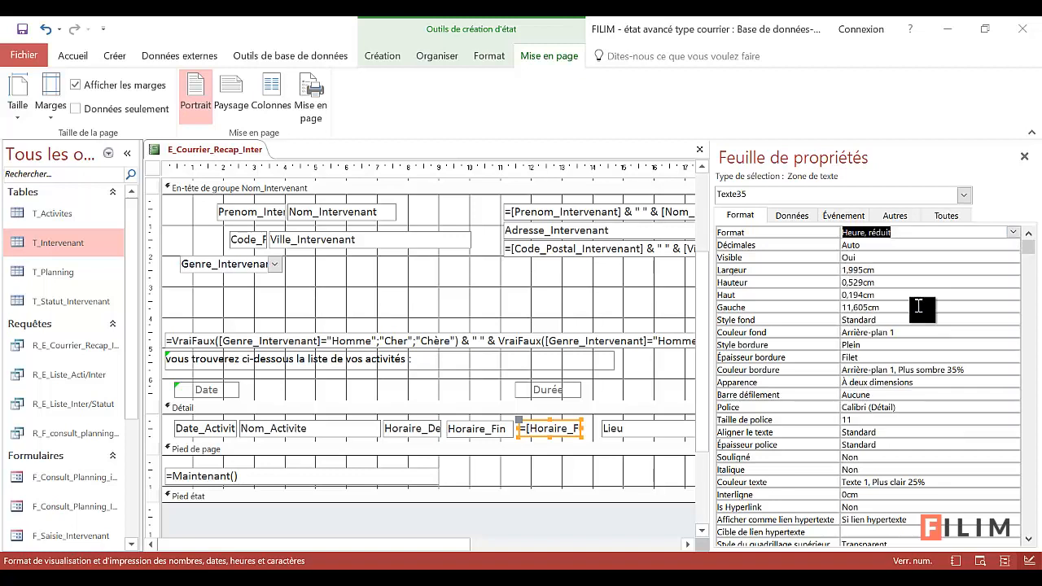
# View the report with its data to check the time format of the durations, and return to design view
pyautogui.click(73, 57)
pyautogui.click(23, 88)
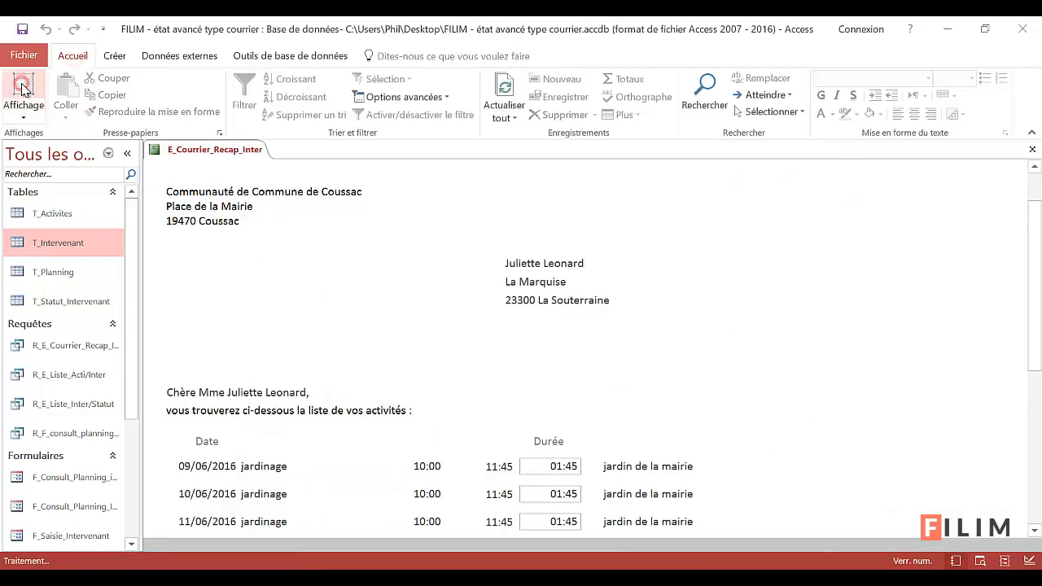
pyautogui.scroll(-3, 440, 371)
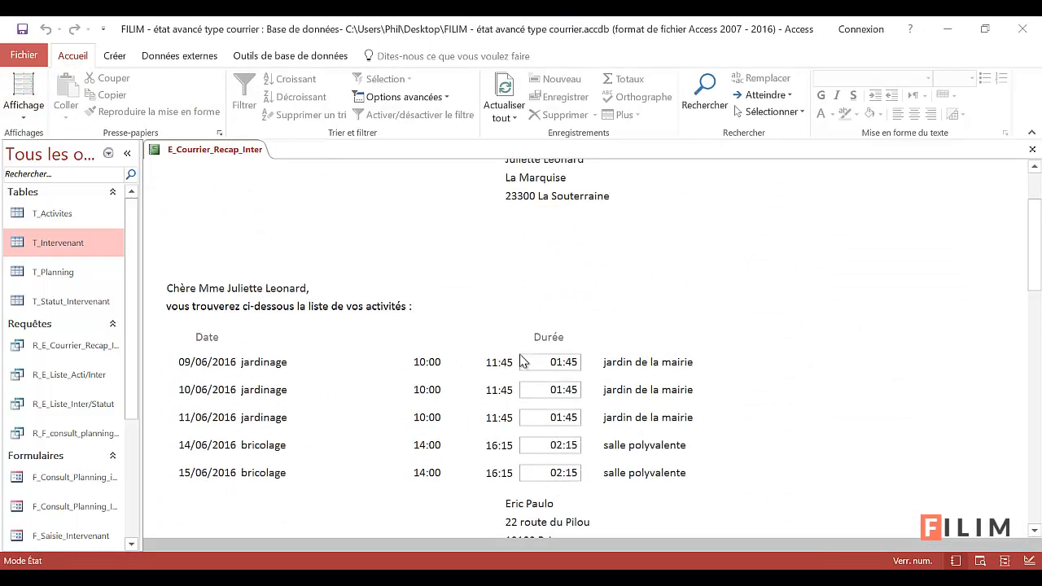
pyautogui.click(23, 106)
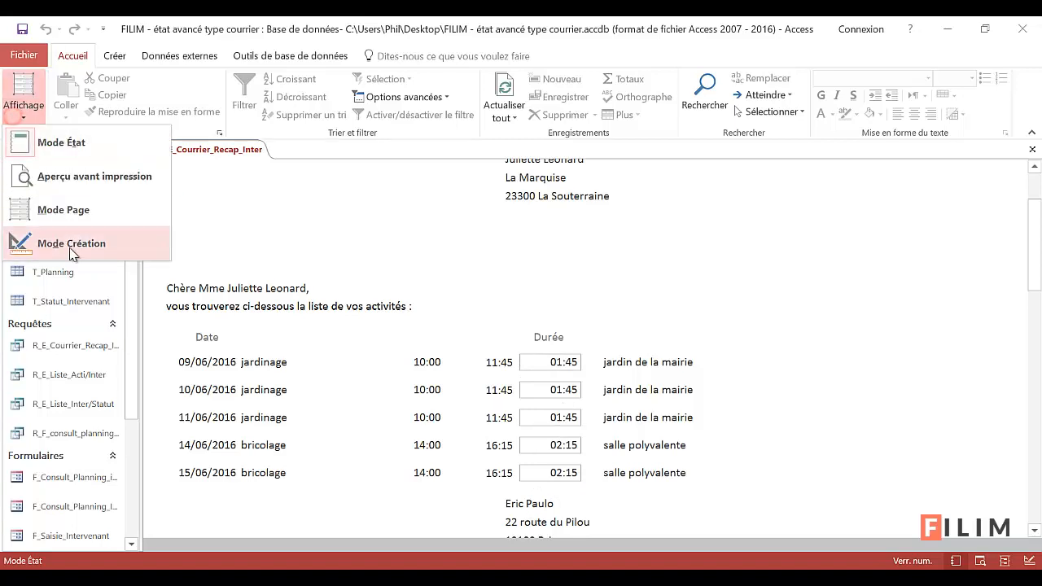
pyautogui.click(71, 248)
# Set the duration text box's border style to Transparent and make its text bold
pyautogui.scroll(-3, 591, 470)
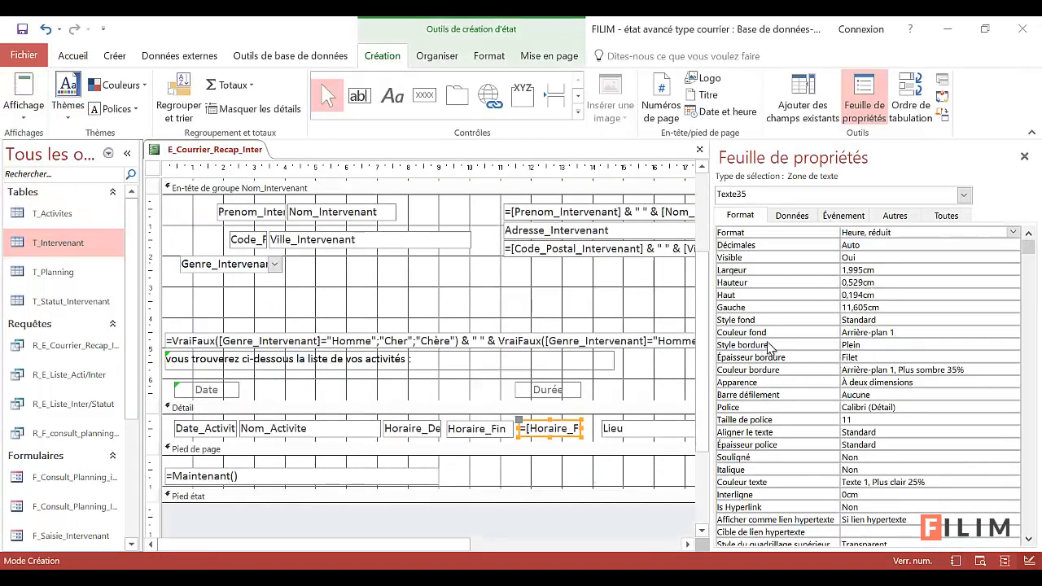
pyautogui.click(875, 346)
pyautogui.click(1012, 343)
pyautogui.click(942, 358)
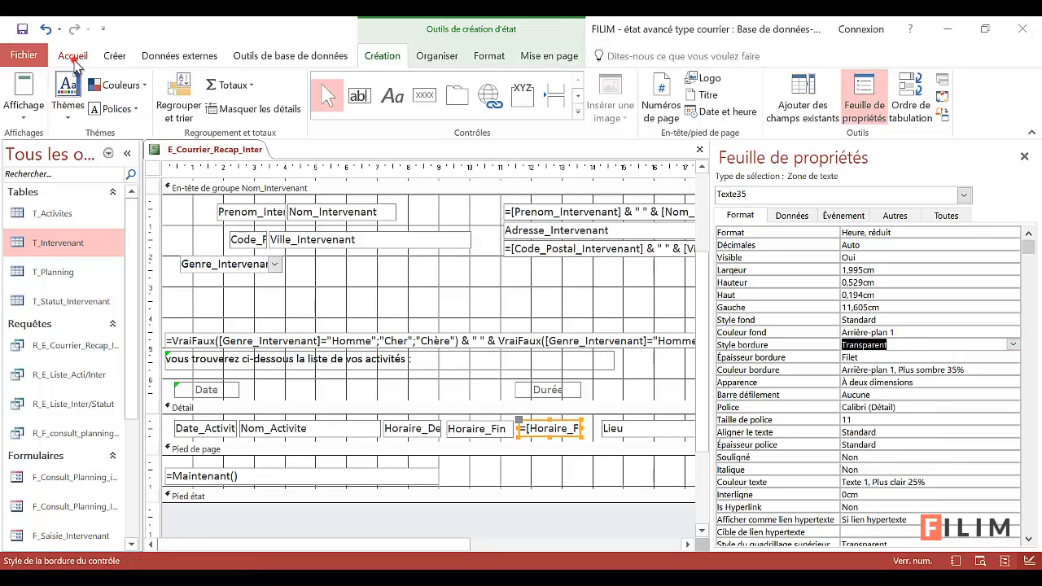
pyautogui.click(74, 61)
pyautogui.click(820, 96)
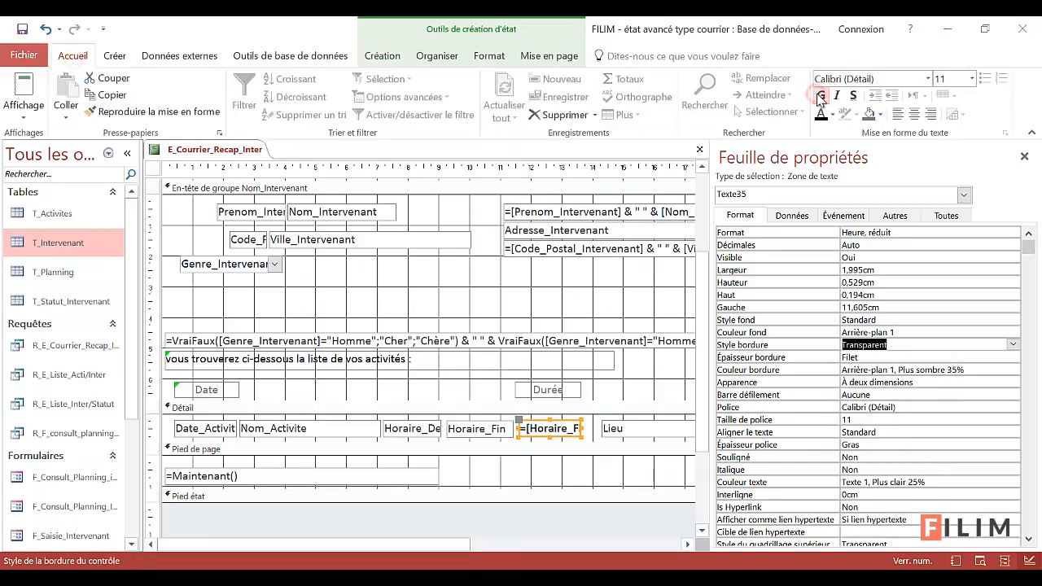
# Check the borderless bold durations in report view and go back to design view
pyautogui.click(23, 88)
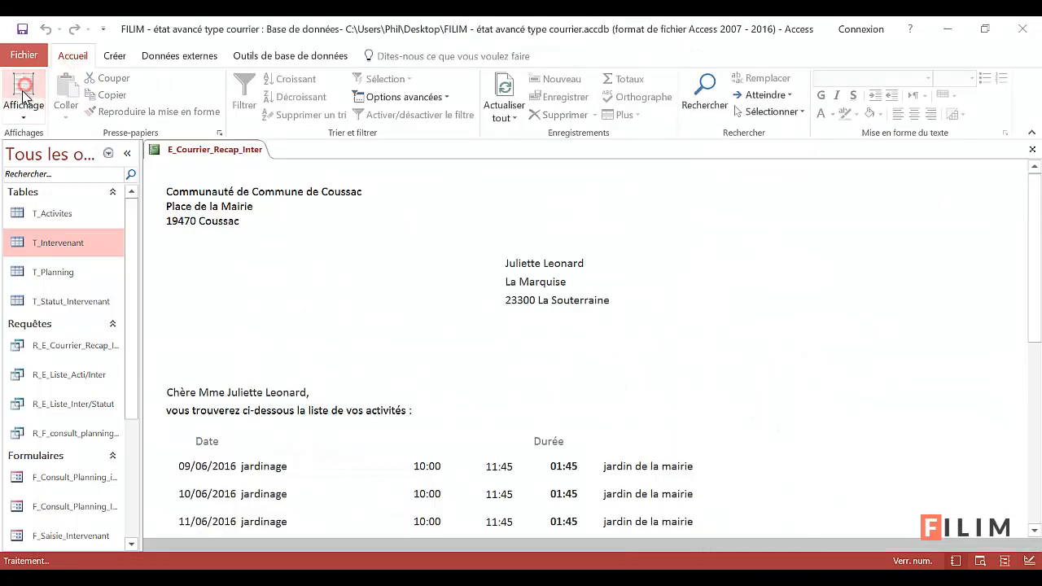
pyautogui.scroll(-3, 488, 342)
pyautogui.click(25, 104)
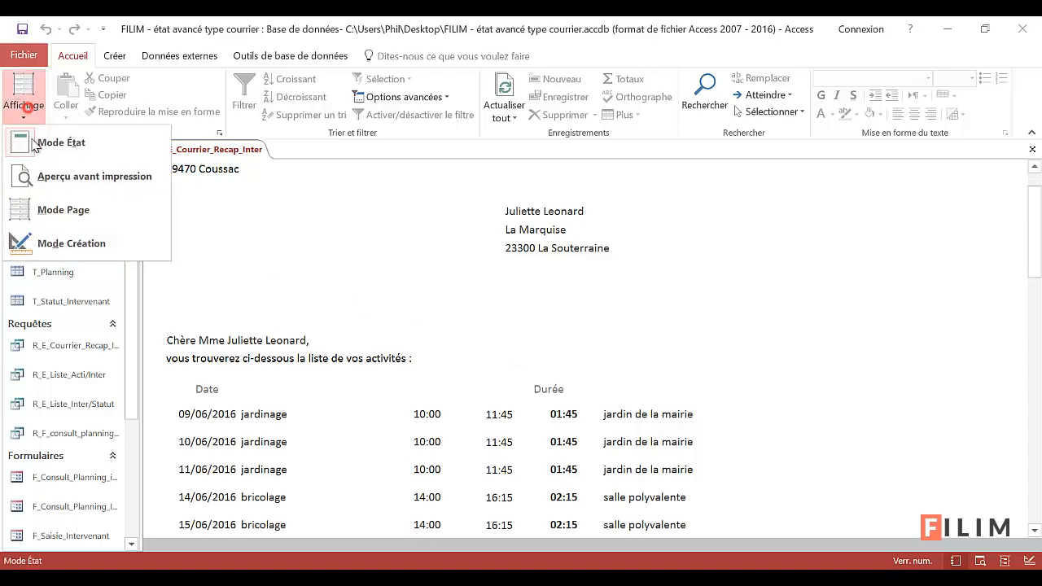
pyautogui.click(49, 241)
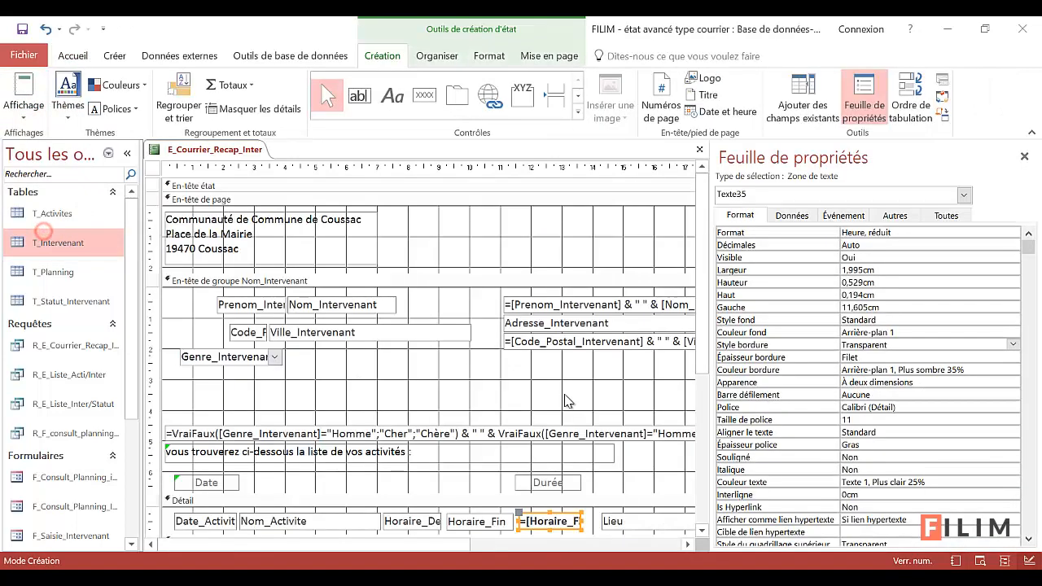
# Make the Durée label's text black and bold
pyautogui.click(550, 479)
pyautogui.click(71, 55)
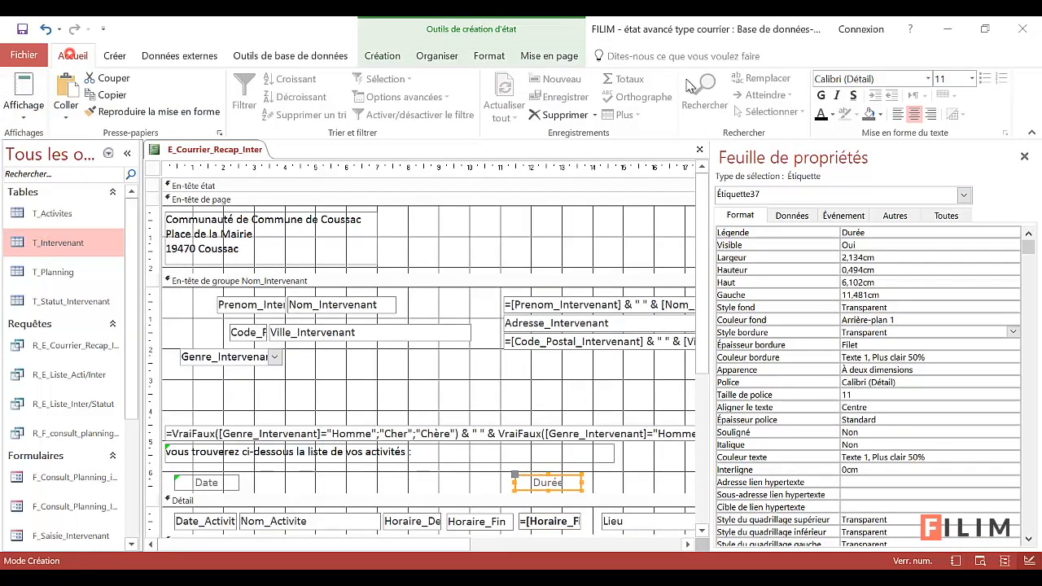
pyautogui.click(821, 114)
pyautogui.click(820, 95)
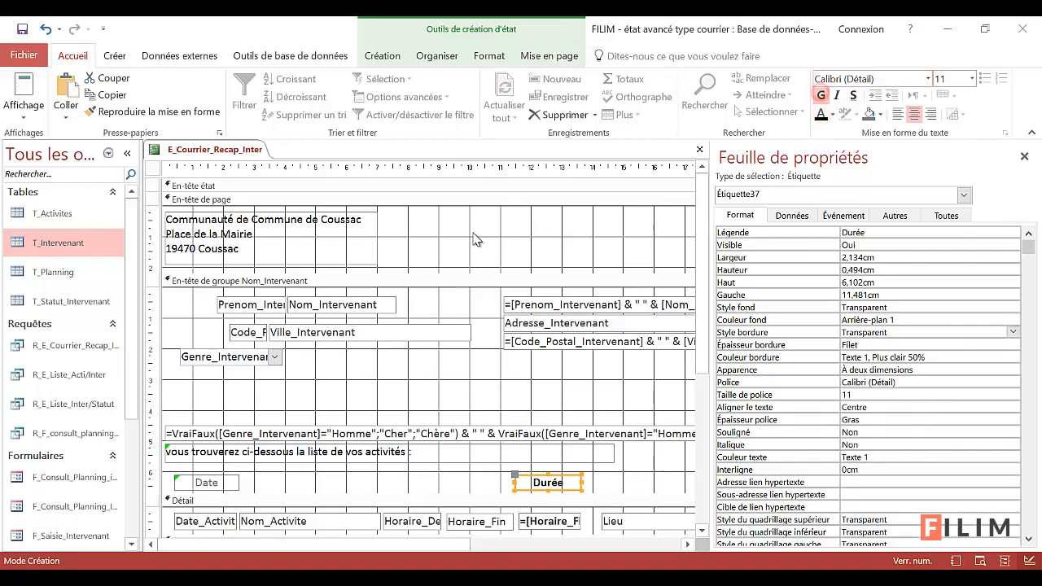
# Examine the Durée column in report view and in print preview, and return to design view
pyautogui.click(19, 89)
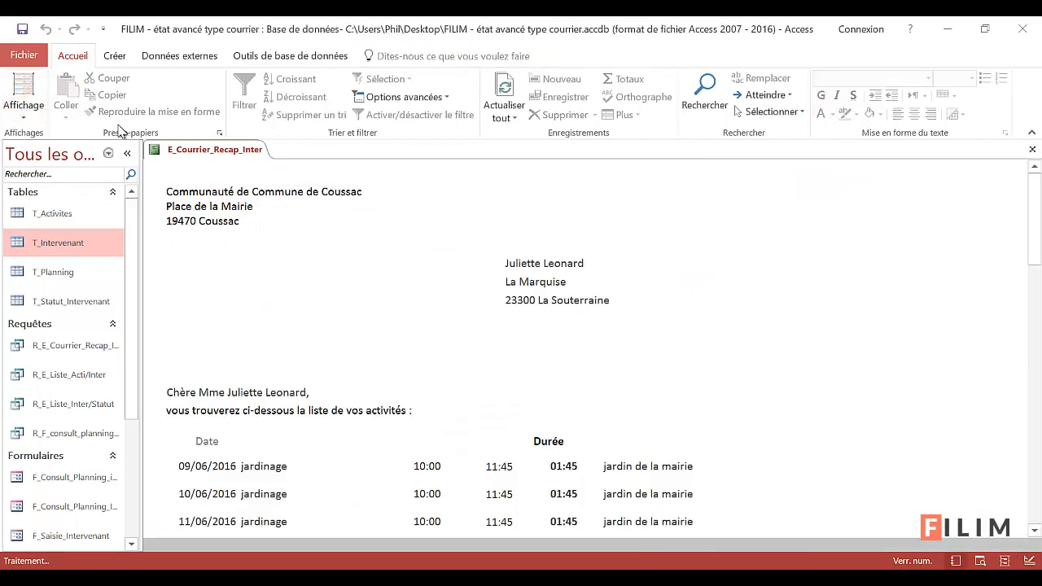
pyautogui.scroll(-3, 611, 366)
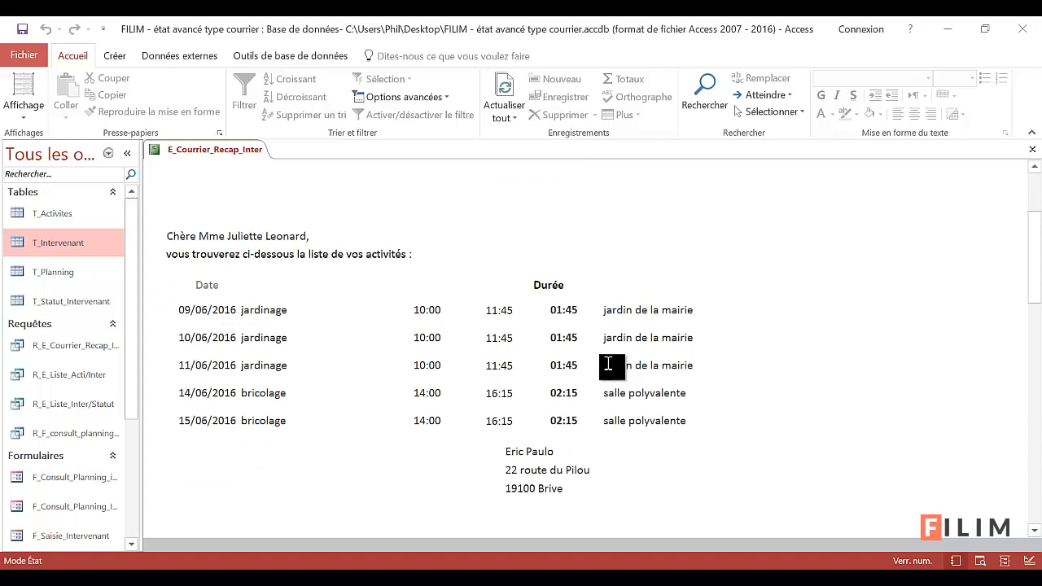
pyautogui.click(33, 114)
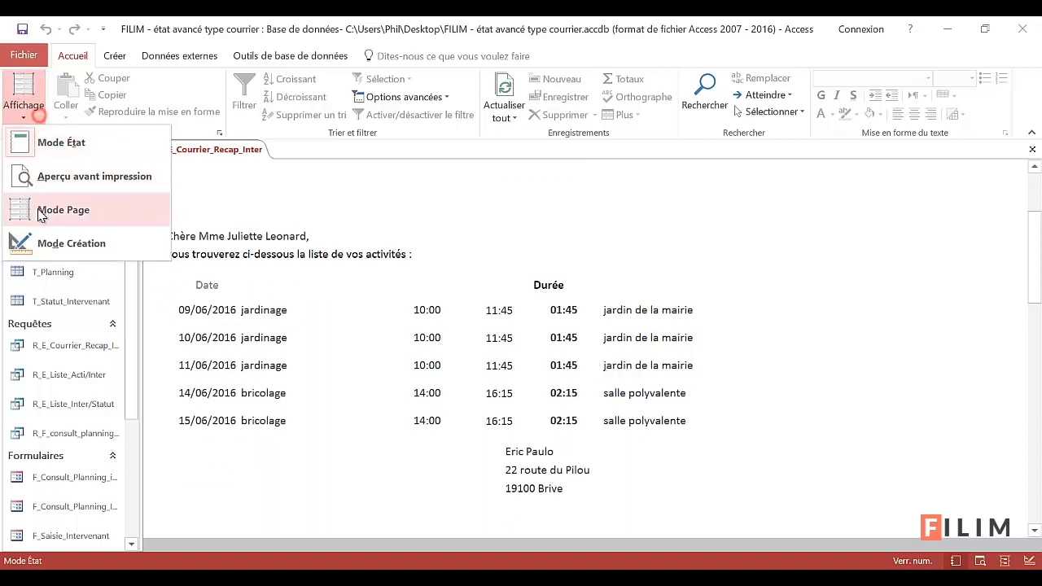
pyautogui.click(47, 180)
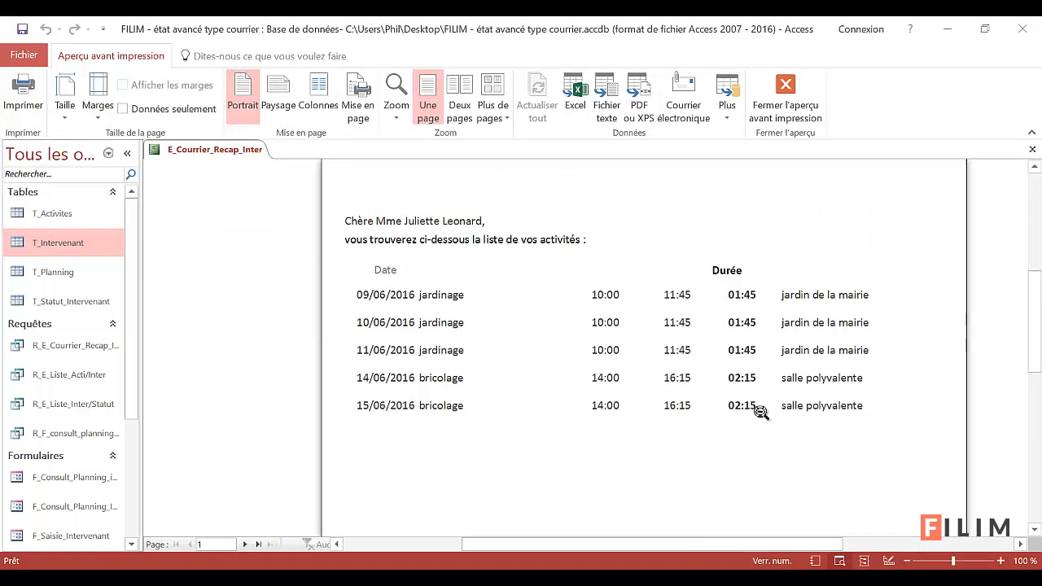
pyautogui.scroll(-1, 761, 412)
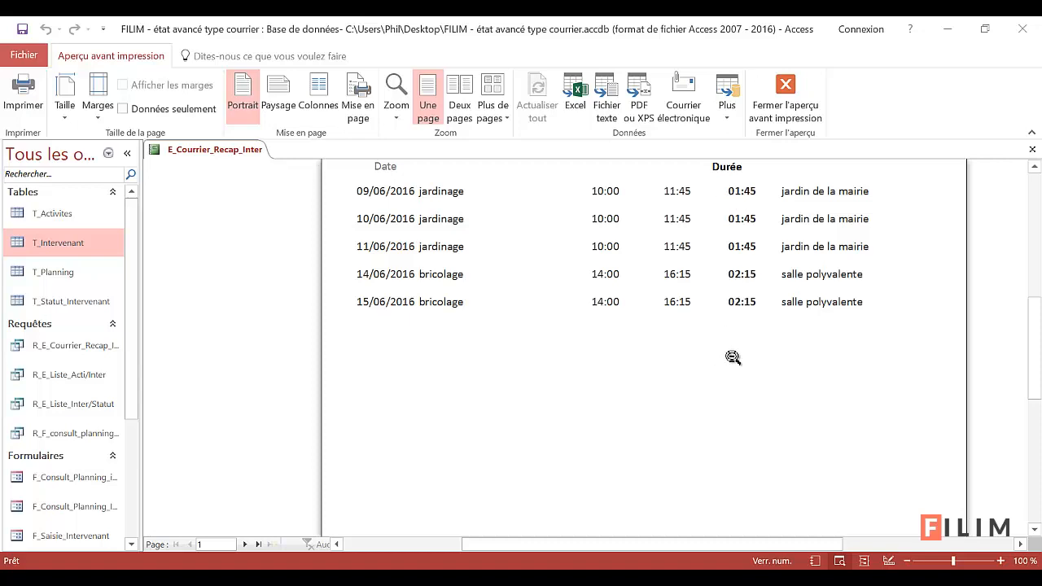
pyautogui.click(790, 102)
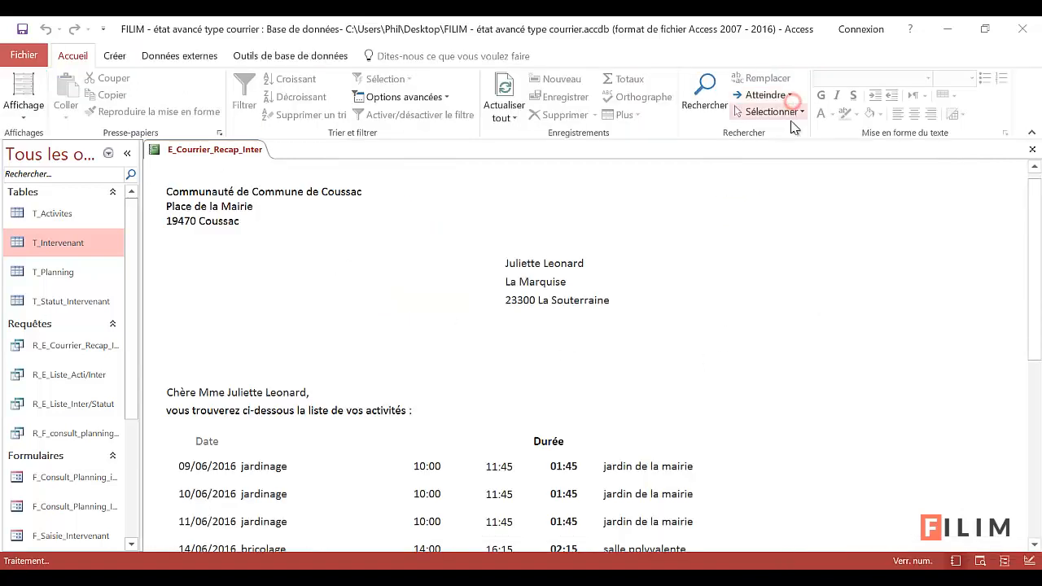
pyautogui.click(22, 116)
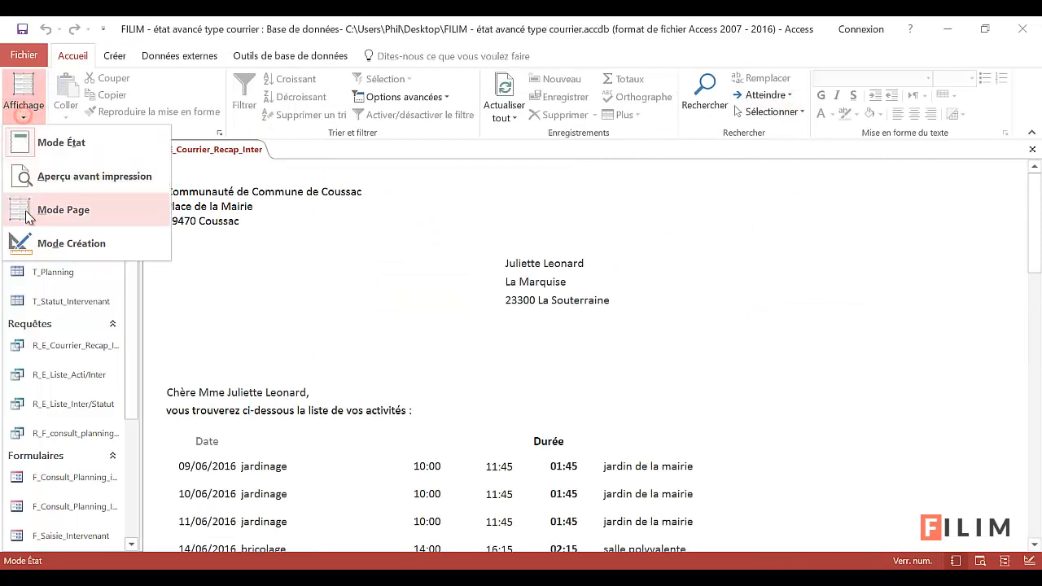
pyautogui.click(27, 243)
# Add a footer section to the Nom_Intervenant group in the report's grouping and sorting options, and close the grouping pane
pyautogui.scroll(-2, 682, 377)
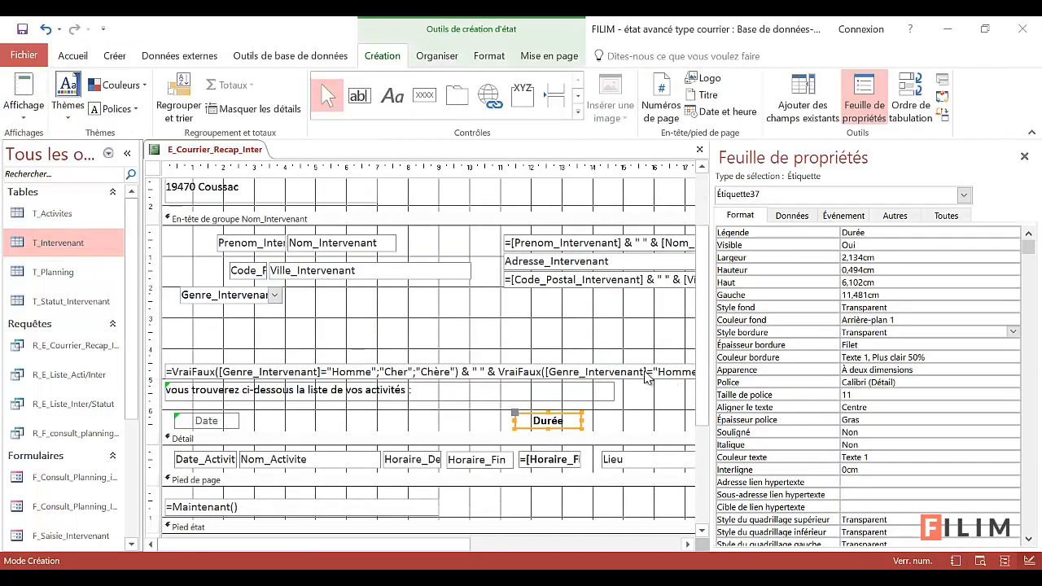
pyautogui.scroll(-2, 645, 376)
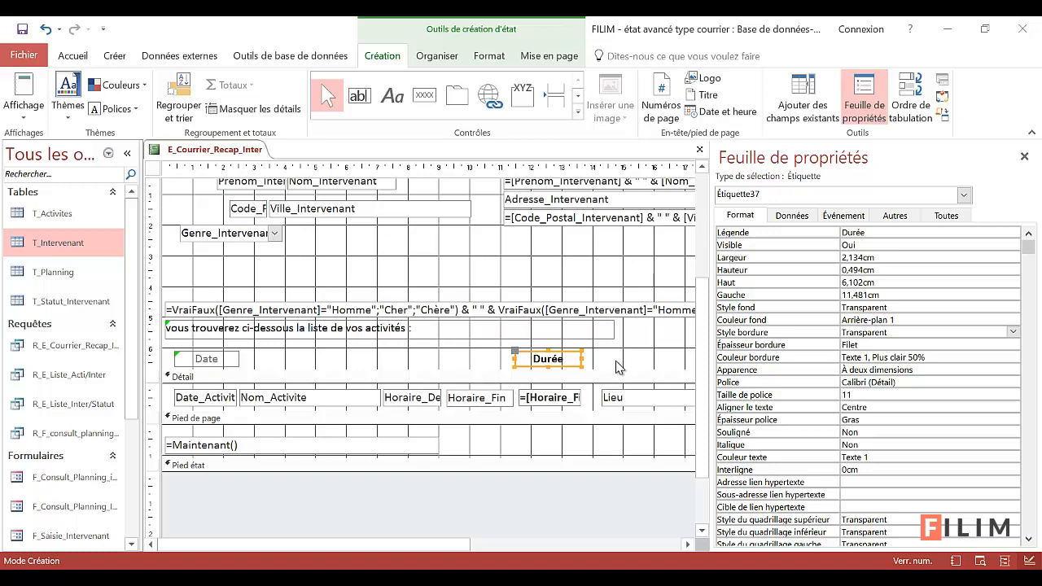
pyautogui.scroll(2, 609, 370)
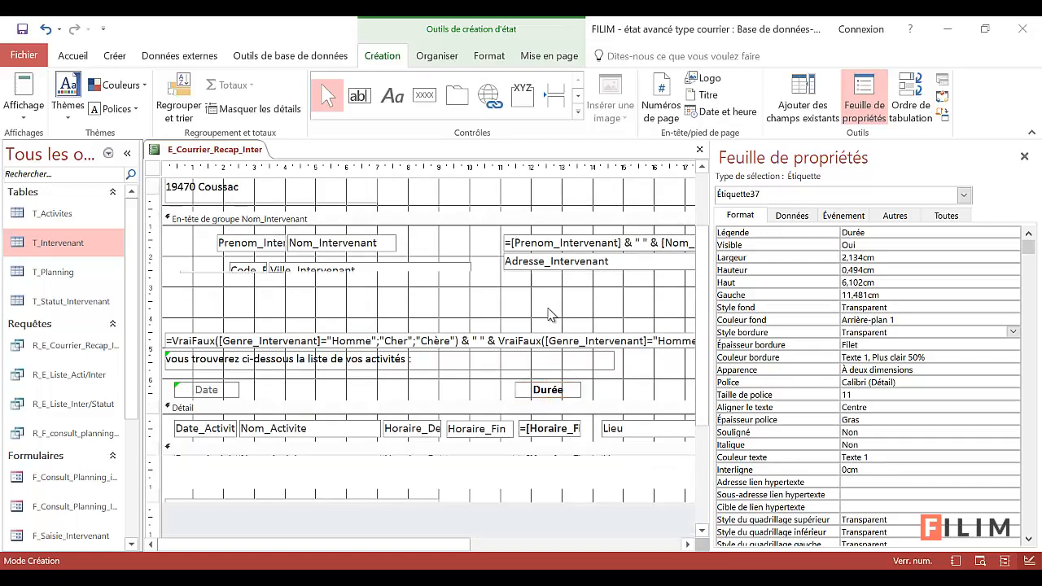
pyautogui.scroll(-3, 549, 312)
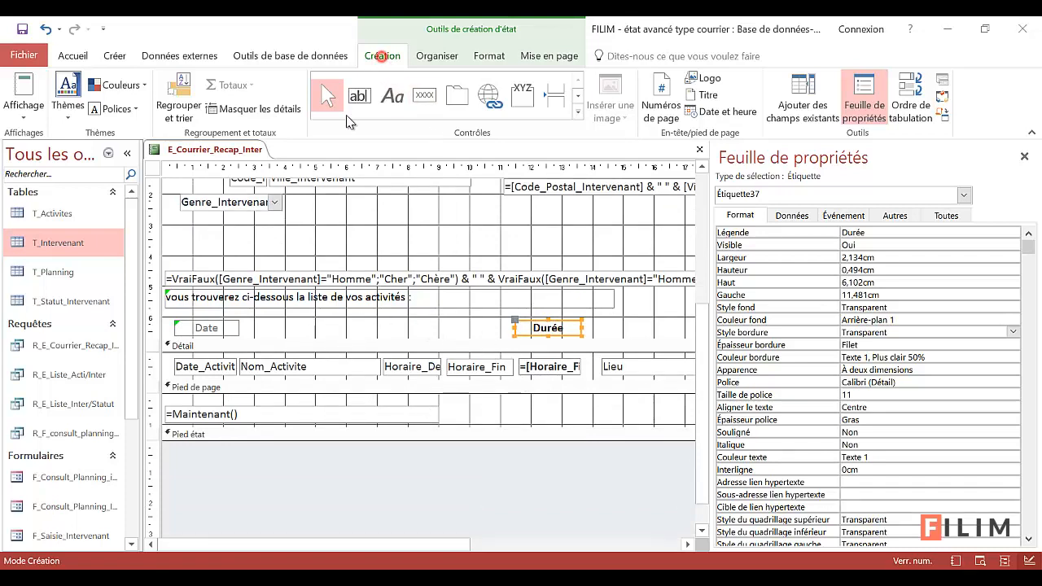
pyautogui.click(190, 95)
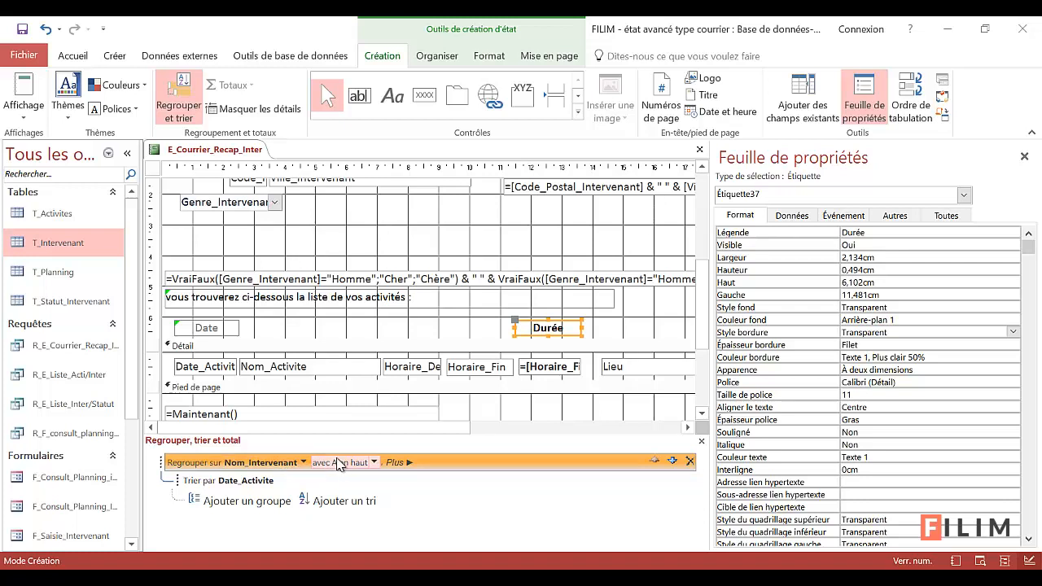
pyautogui.click(407, 463)
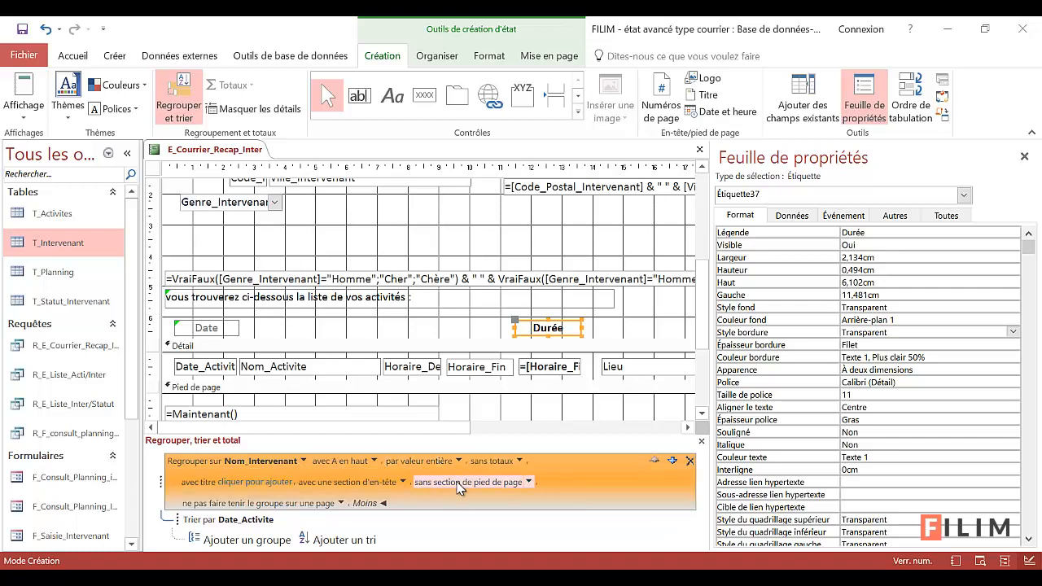
pyautogui.click(525, 482)
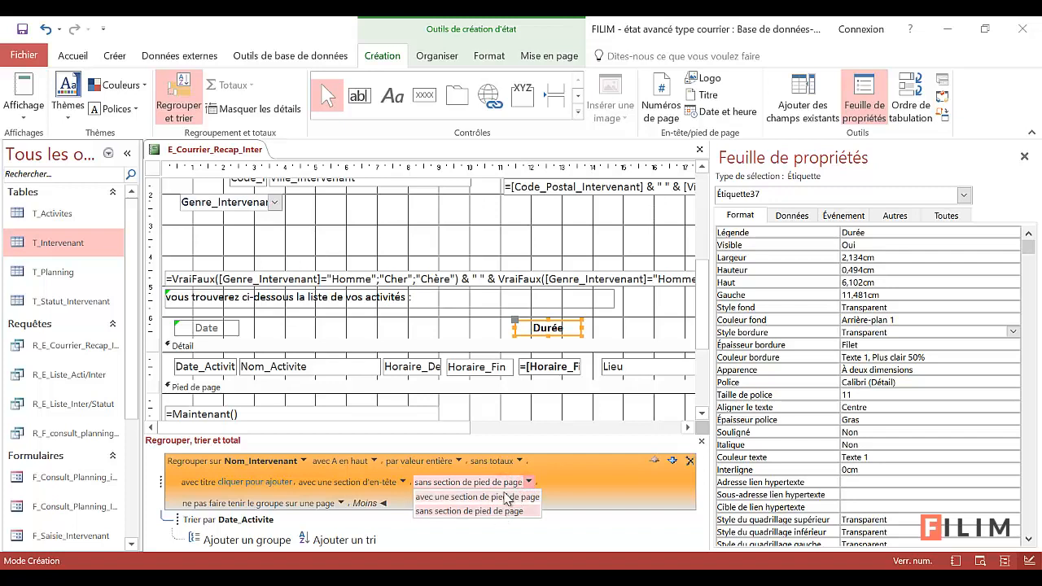
pyautogui.click(500, 498)
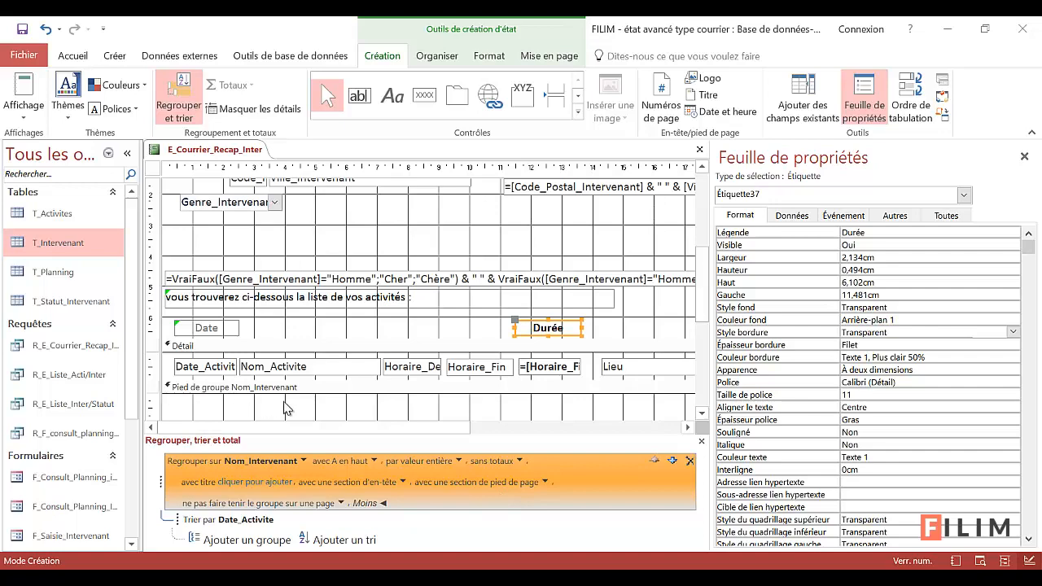
pyautogui.click(702, 441)
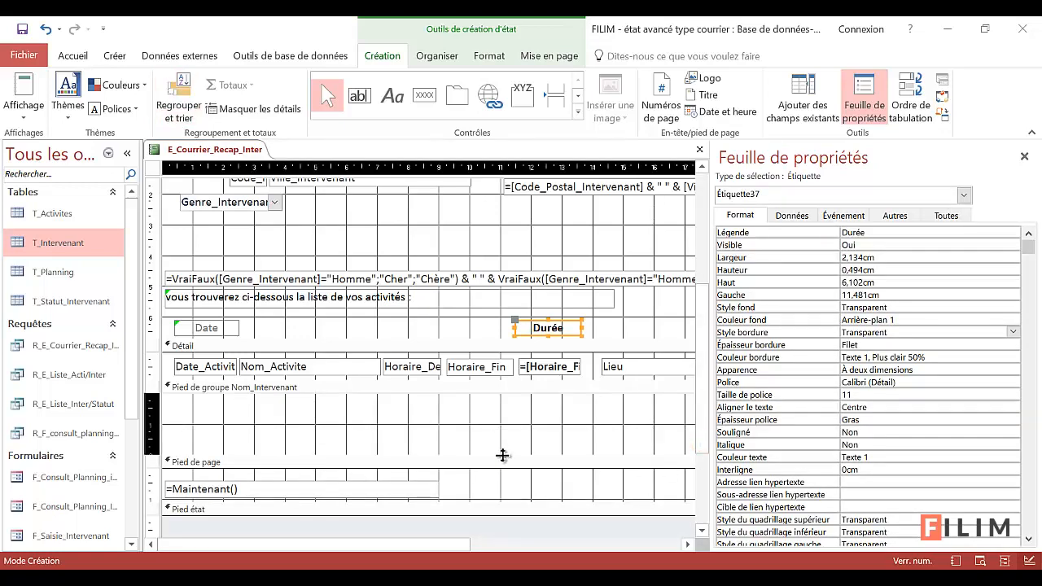
# Reduce the height of the Nom_Intervenant group footer to about 1.2 cm
pyautogui.moveTo(505, 454); pyautogui.dragTo(505, 431)
pyautogui.click(539, 414)
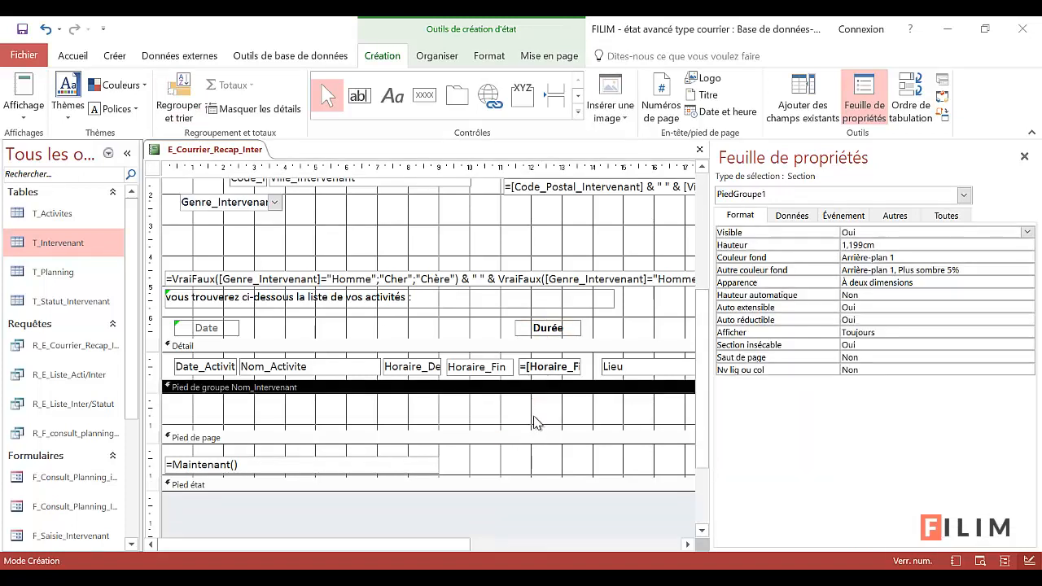
# Copy the Durée calculation text box from the Détail section into the Nom_Intervenant group footer, directly below the original at about 11.6 cm from the left
pyautogui.click(546, 362)
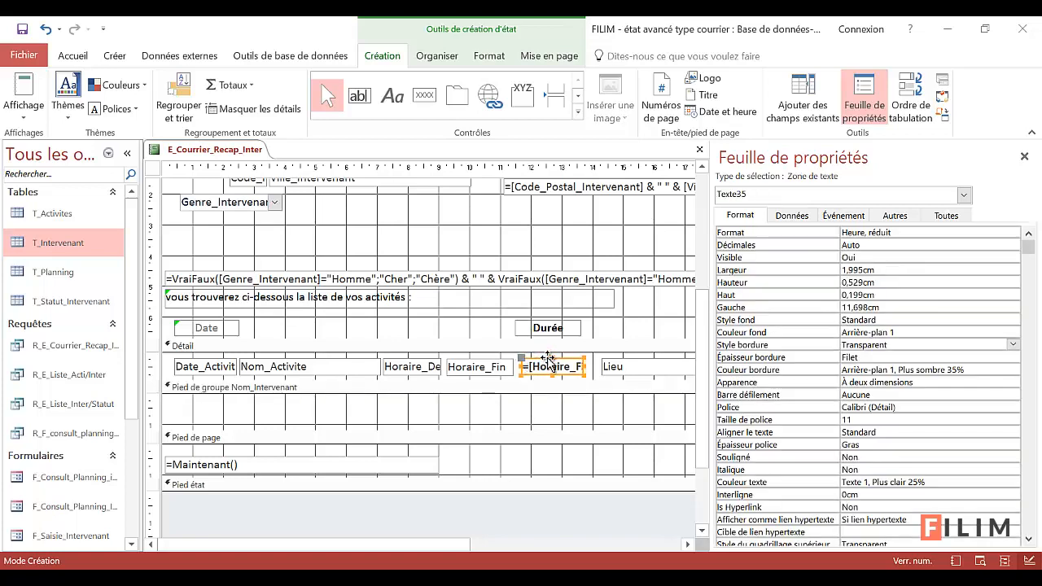
pyautogui.moveTo(547, 357); pyautogui.dragTo(544, 359)
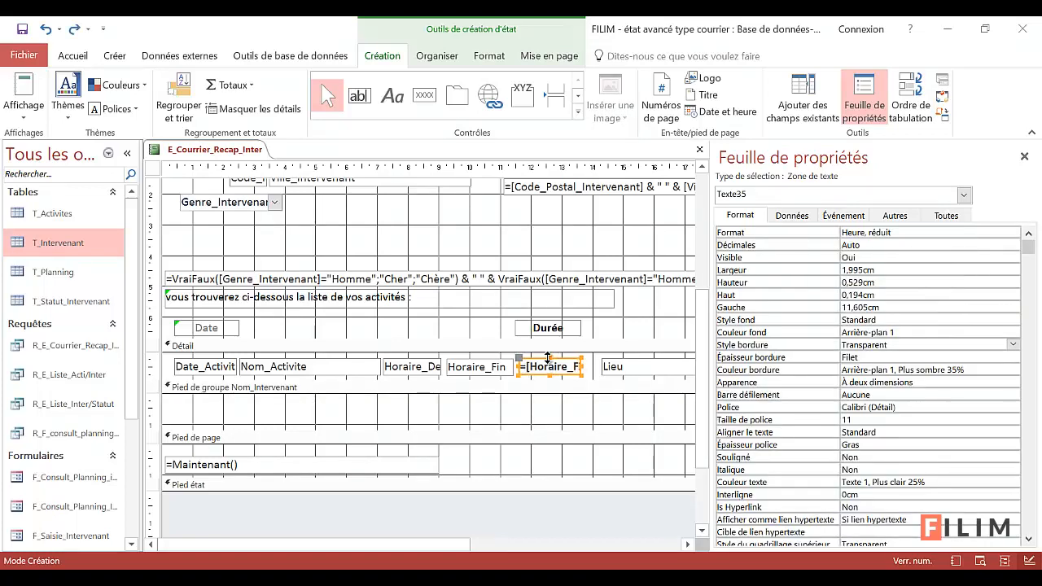
pyautogui.click(510, 412)
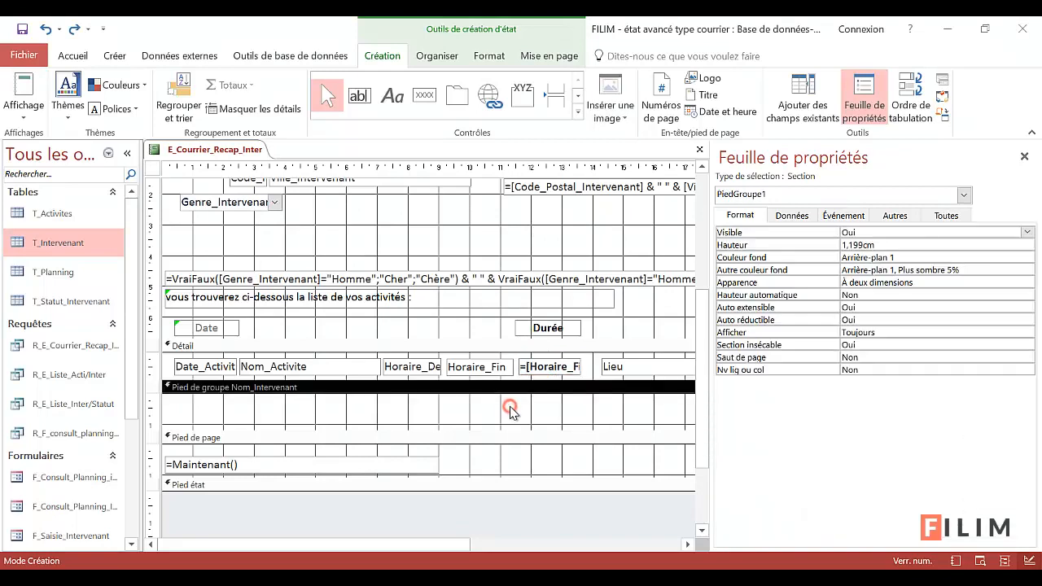
pyautogui.hotkey('ctrl', 'v')
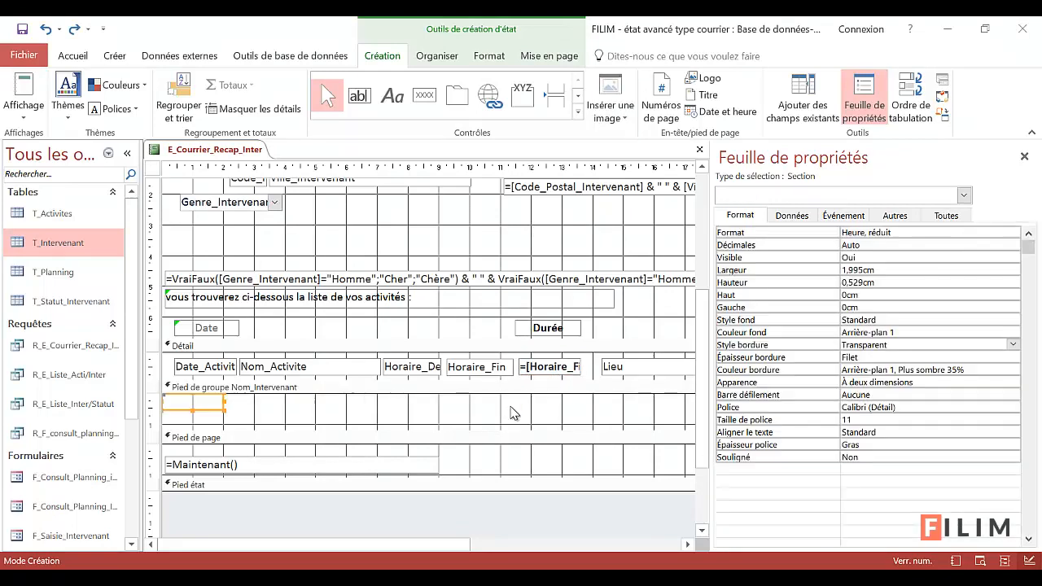
pyautogui.moveTo(204, 411); pyautogui.dragTo(565, 417)
pyautogui.rightClick(595, 420)
pyautogui.click(593, 425)
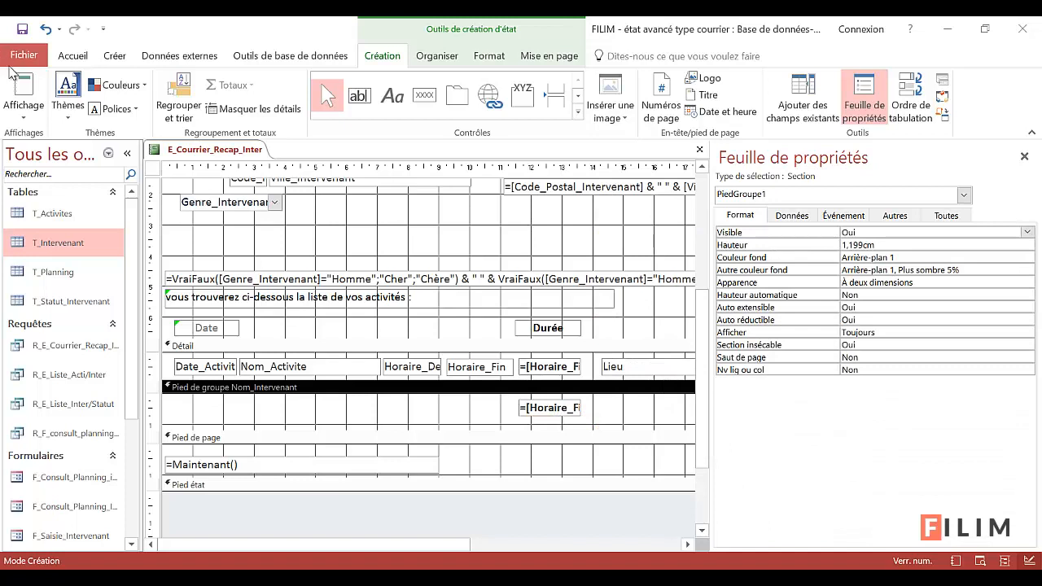
# Write =somme([Horaire_Fin]-[Horaire_Debut]) in the Expression Builder as the control source of the group footer's copied text box
pyautogui.click(580, 410)
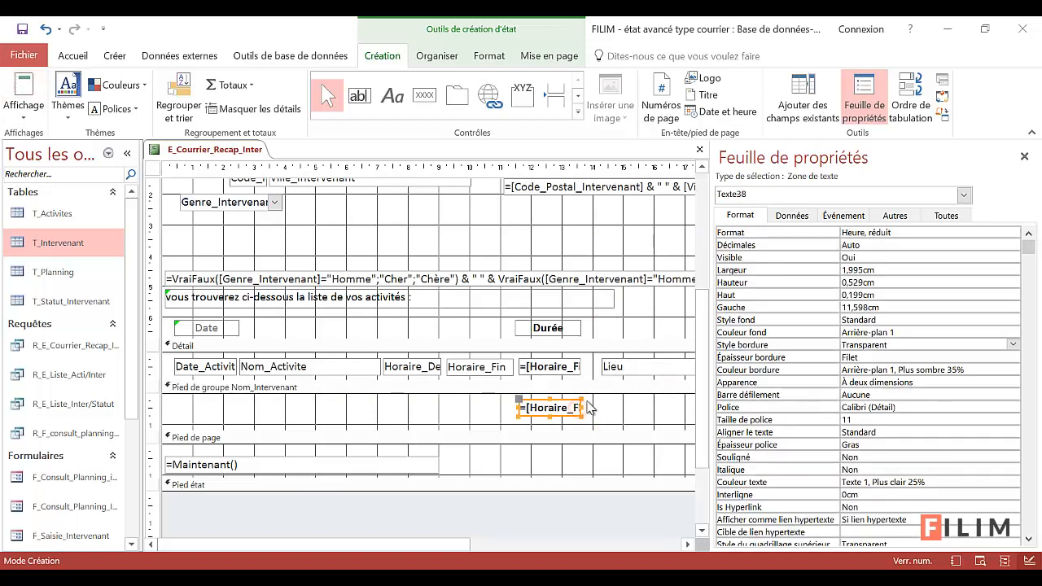
pyautogui.click(792, 216)
pyautogui.click(1029, 231)
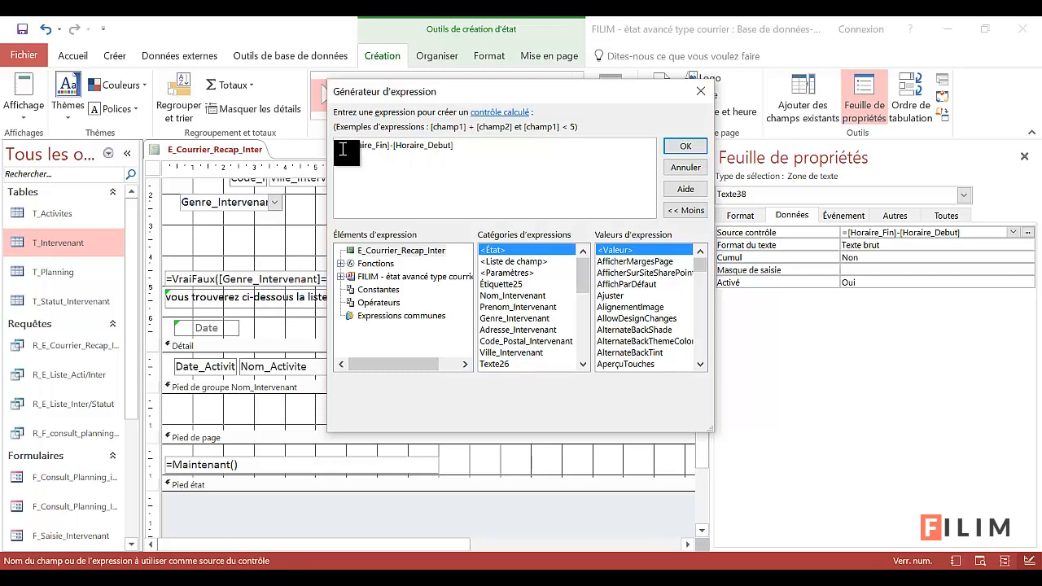
pyautogui.click(340, 146)
pyautogui.write('somme(')
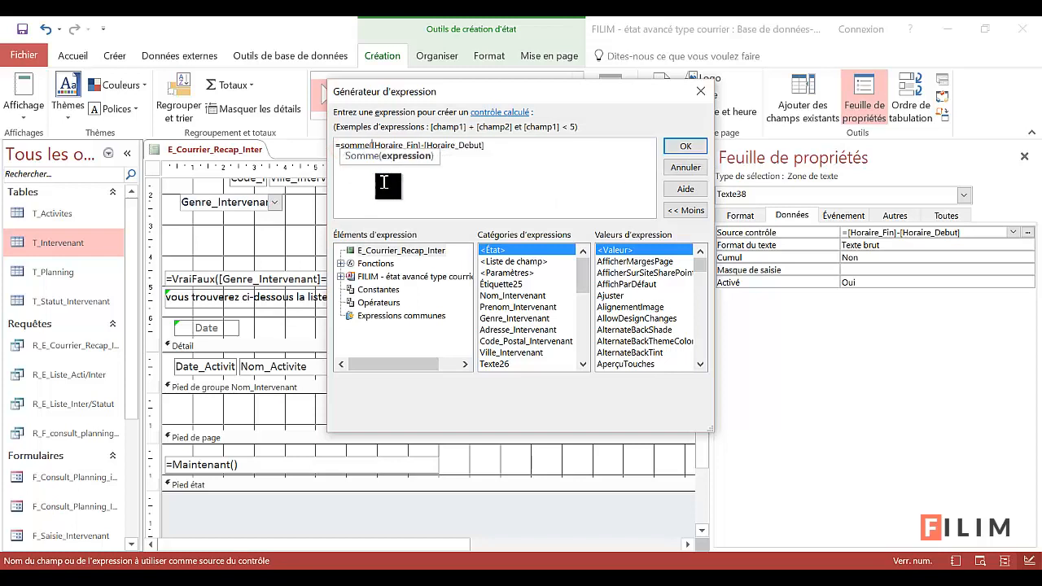
pyautogui.click(507, 152)
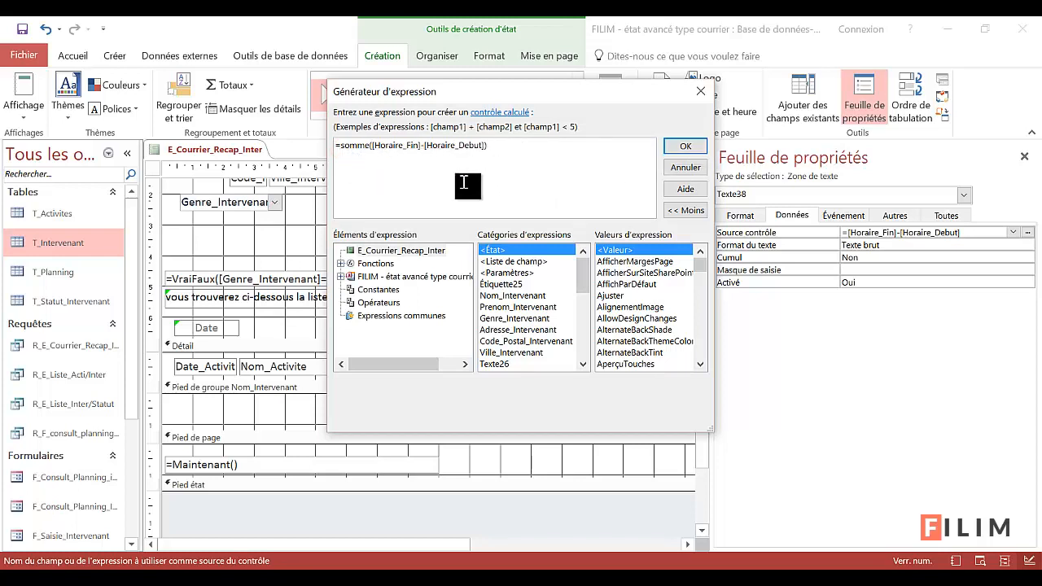
# Look up the Somme function among the built-in functions and accept the footer text box's sum expression
pyautogui.click(341, 263)
pyautogui.click(404, 276)
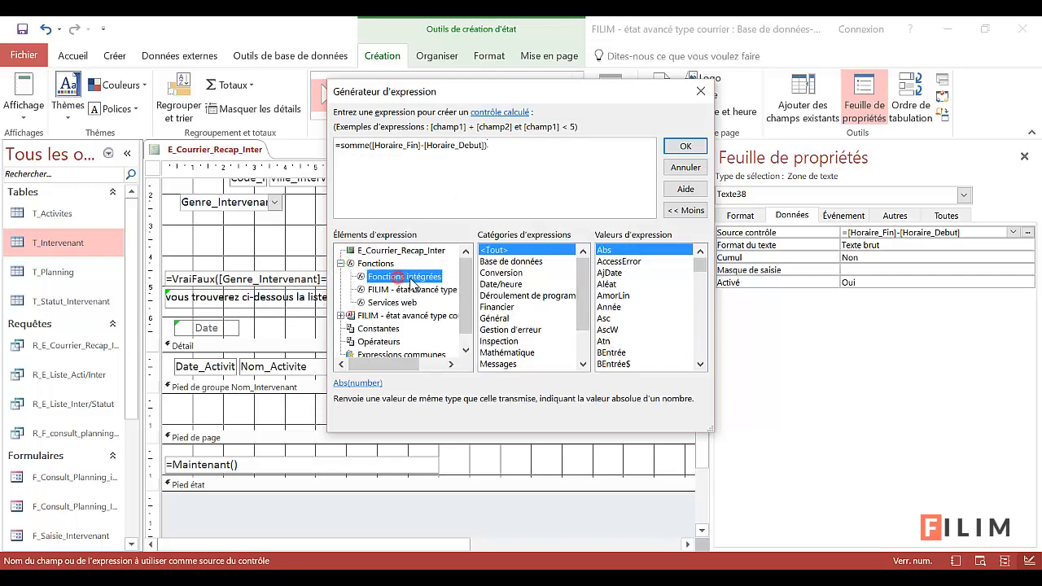
pyautogui.click(664, 308)
pyautogui.press('s')
pyautogui.scroll(-2, 677, 330)
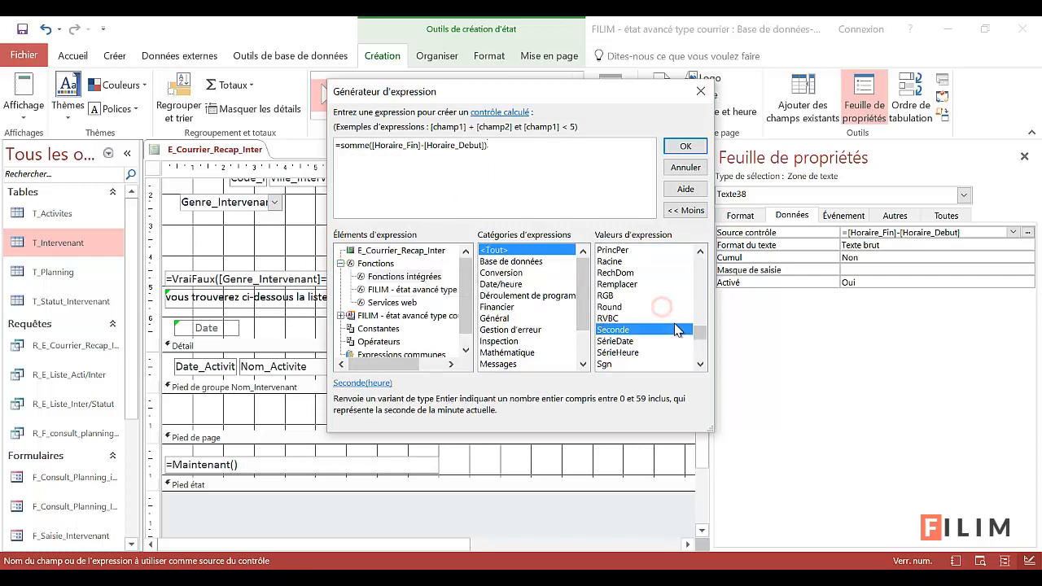
pyautogui.scroll(-1, 677, 330)
pyautogui.click(627, 331)
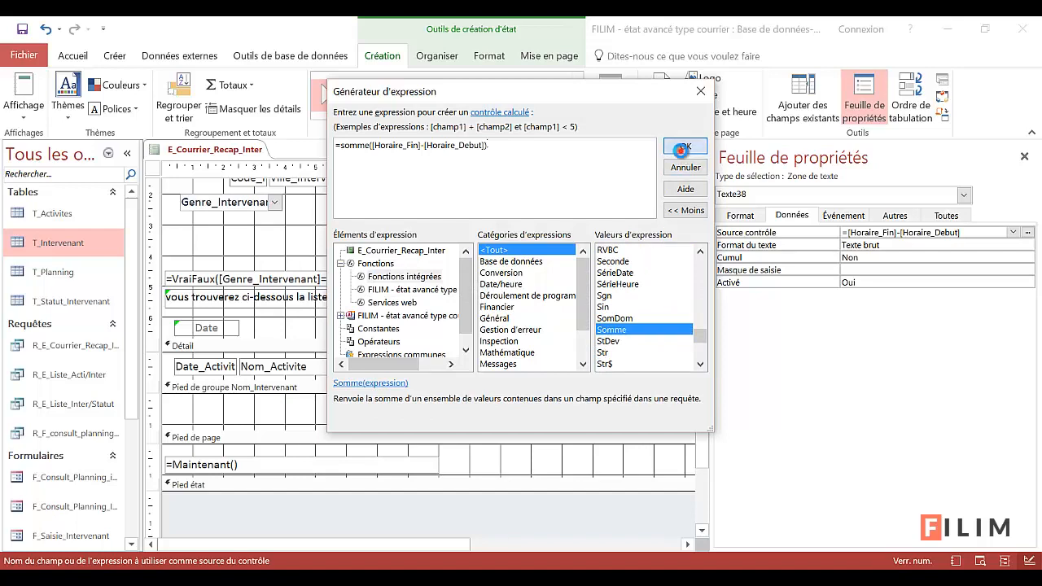
pyautogui.click(685, 146)
pyautogui.click(622, 411)
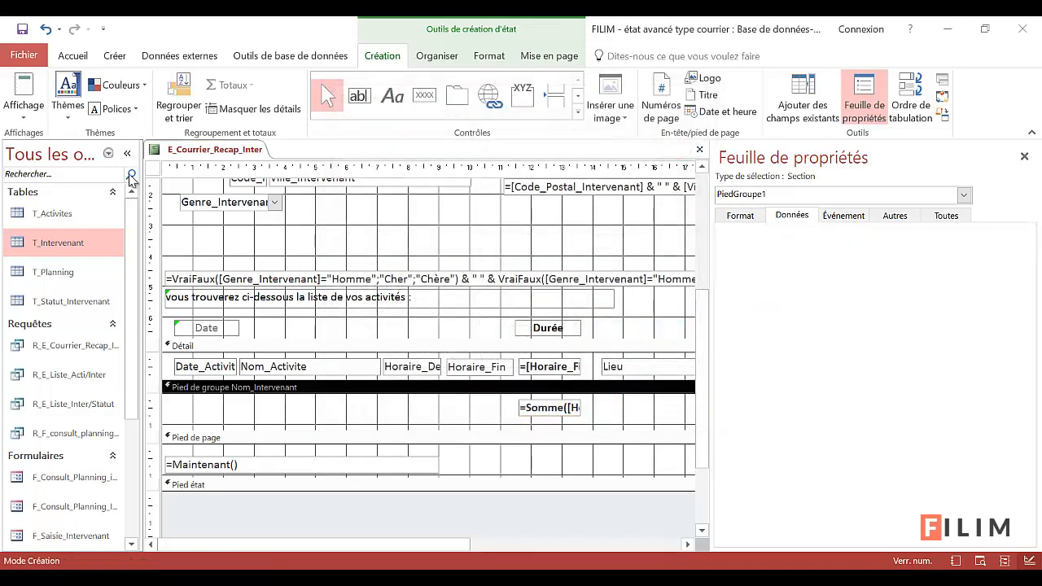
# Check the total duration below the Durée column in print preview and return to design view
pyautogui.click(29, 121)
pyautogui.click(51, 177)
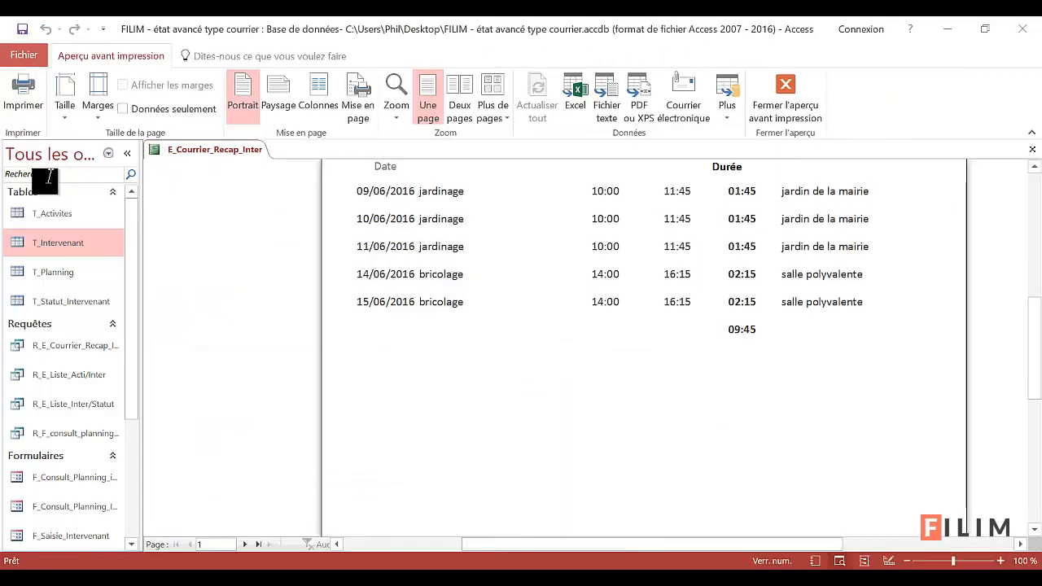
pyautogui.scroll(3, 727, 364)
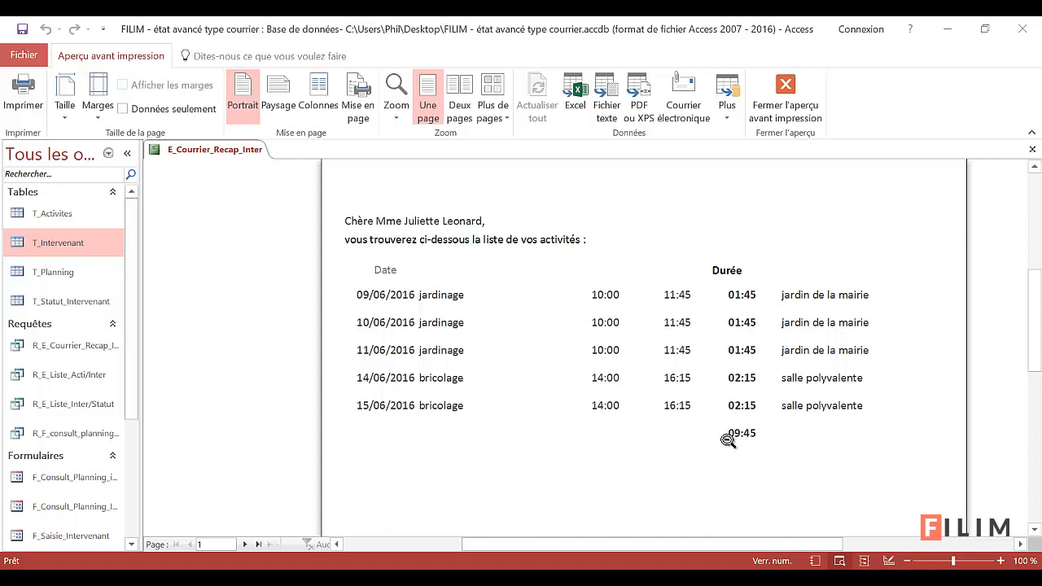
pyautogui.click(783, 108)
pyautogui.click(23, 113)
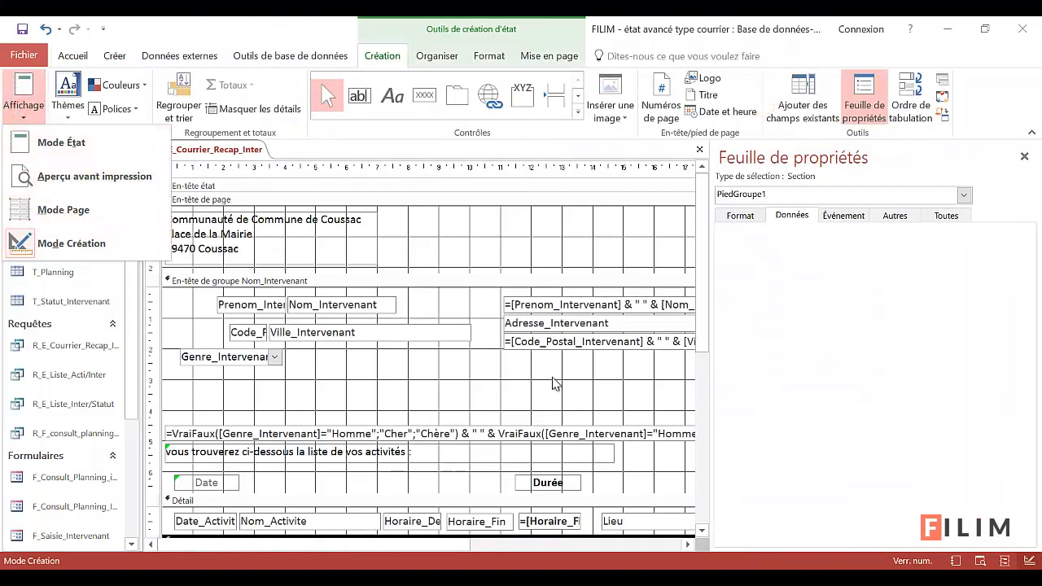
pyautogui.click(628, 477)
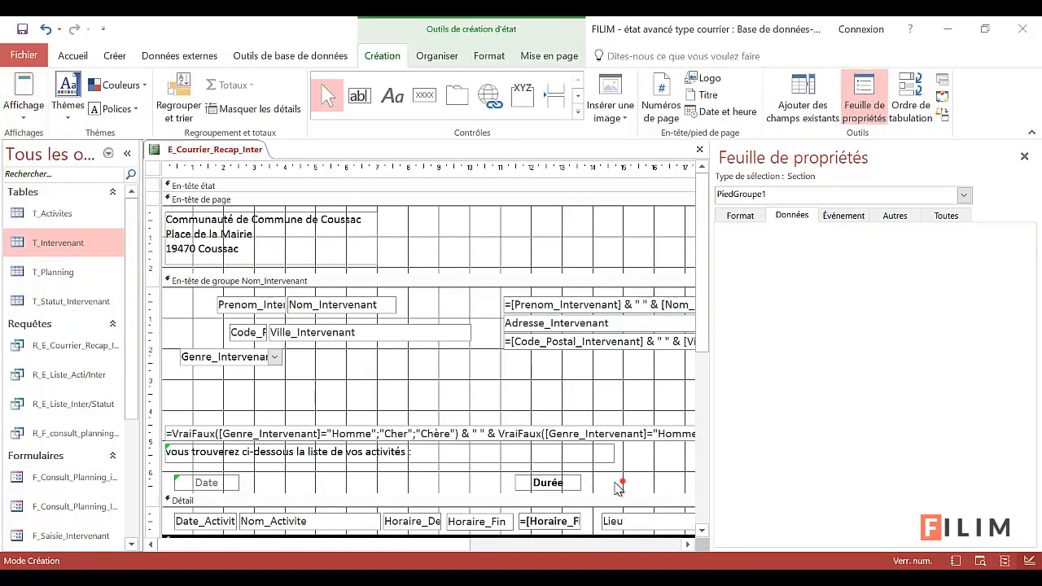
# Copy the Durée label into the Nom_Intervenant group footer and place it before the sum text box
pyautogui.click(458, 488)
pyautogui.scroll(-4, 480, 472)
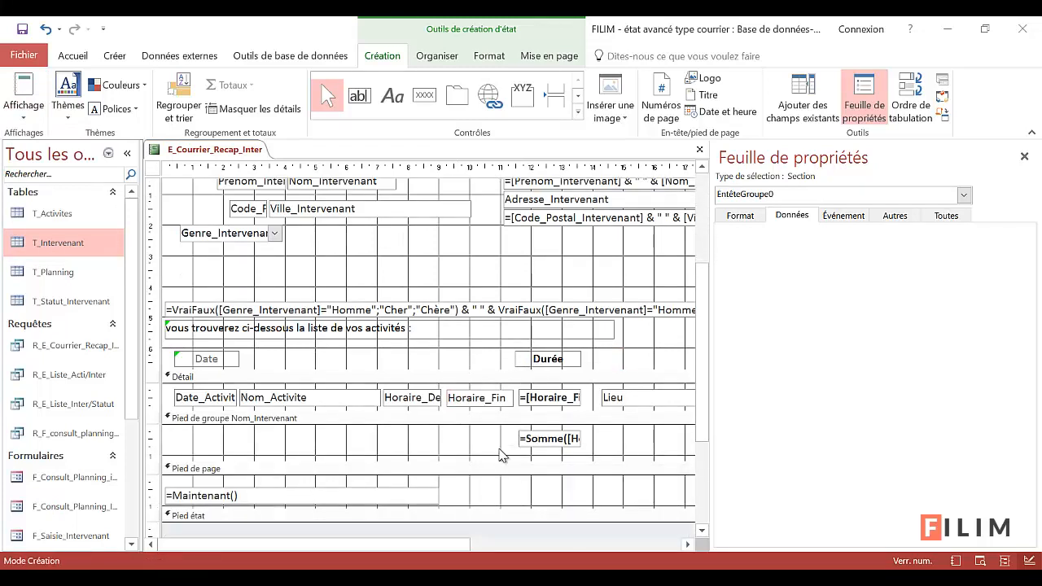
pyautogui.click(544, 363)
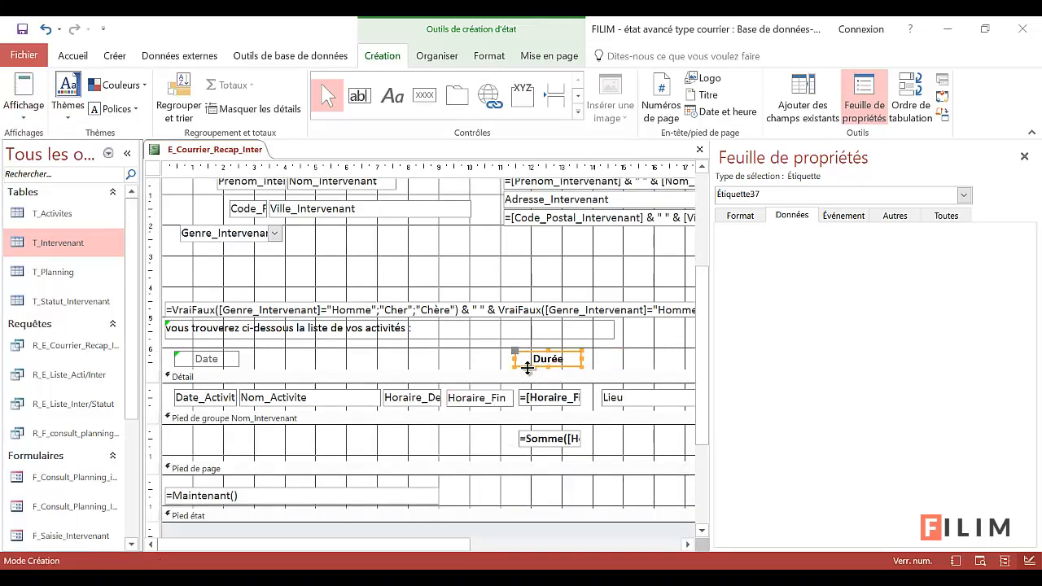
pyautogui.click(411, 440)
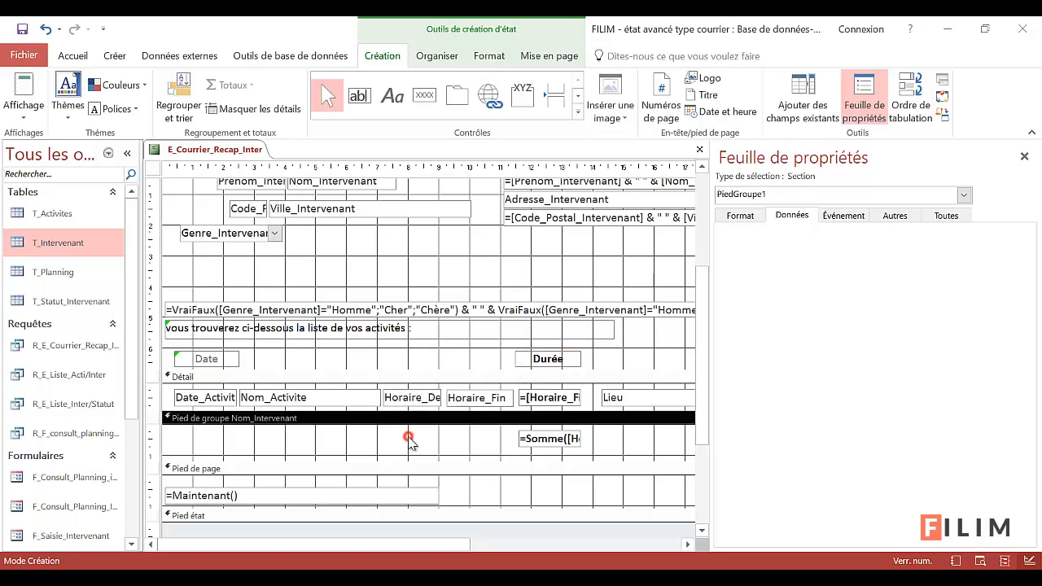
pyautogui.hotkey('ctrl', 'v')
pyautogui.moveTo(214, 441); pyautogui.dragTo(446, 451)
# Change the copied footer label's text to "Volume total :"
pyautogui.doubleClick(440, 442)
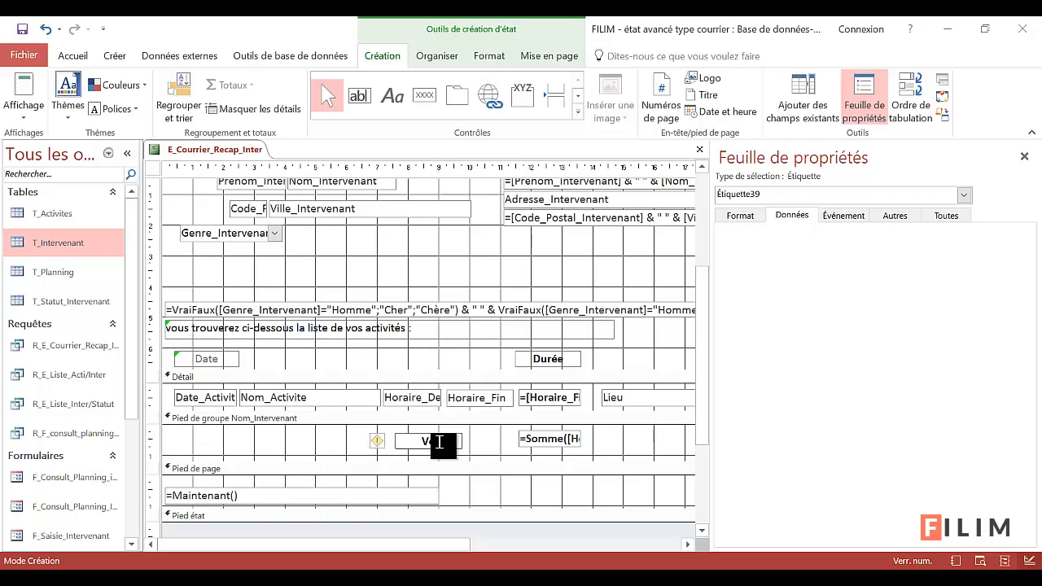
pyautogui.write('Volume total')
pyautogui.click(472, 456)
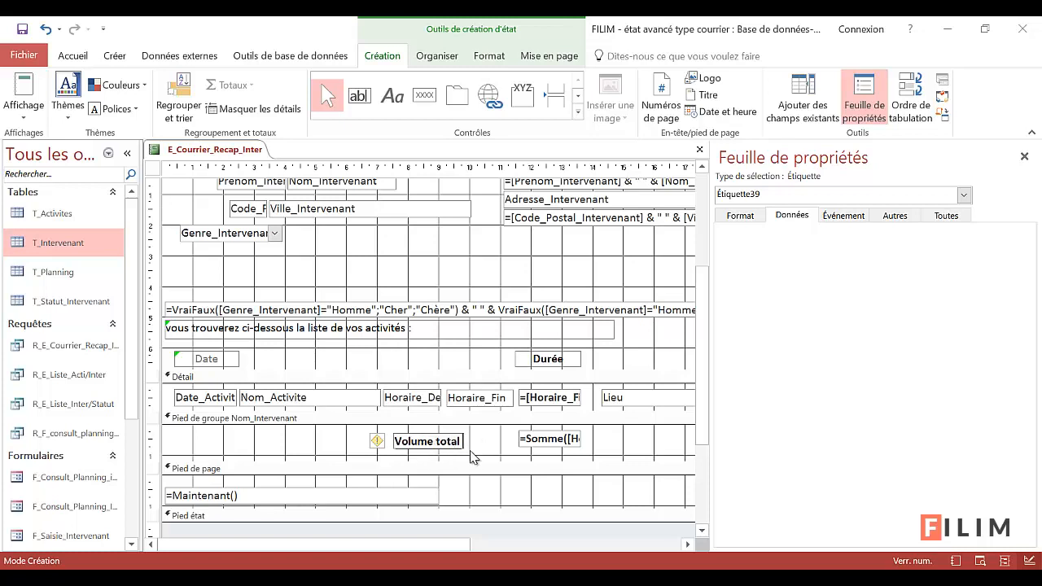
pyautogui.write(':')
pyautogui.click(486, 449)
# Widen the "Volume total :" label up to the sum text box and right-align its text
pyautogui.click(440, 443)
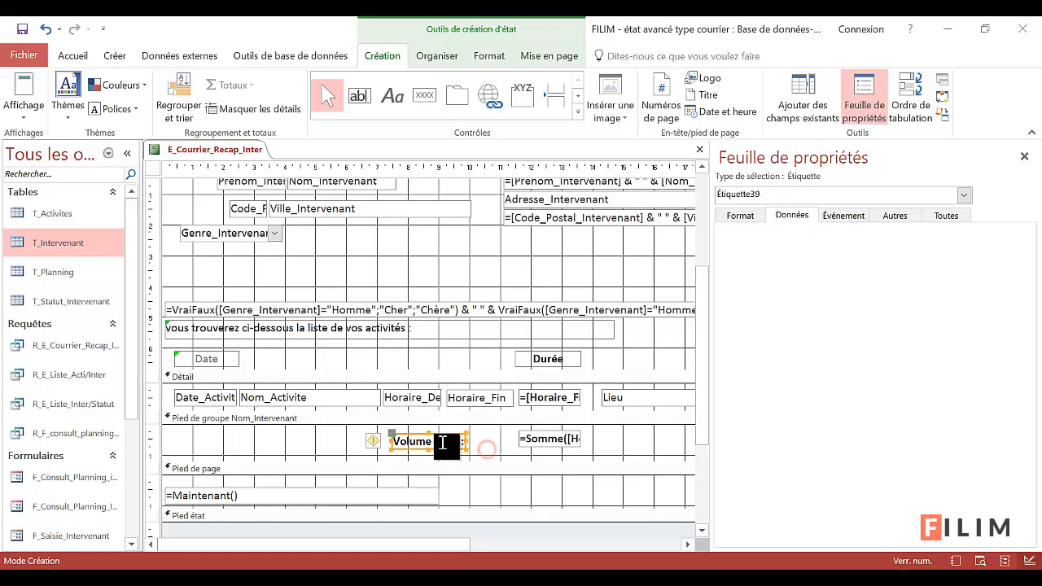
pyautogui.moveTo(465, 440); pyautogui.dragTo(517, 441)
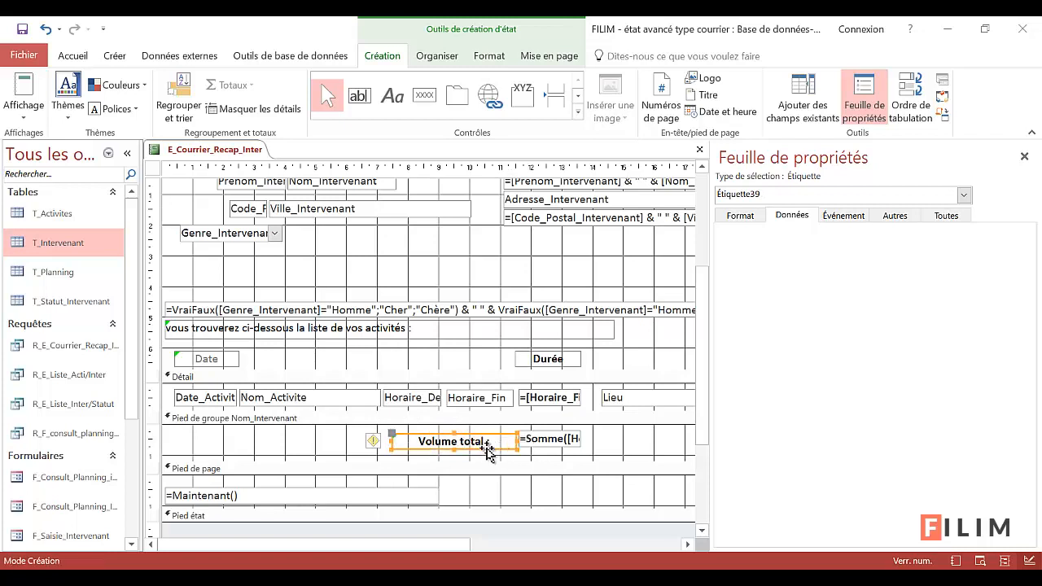
pyautogui.click(74, 58)
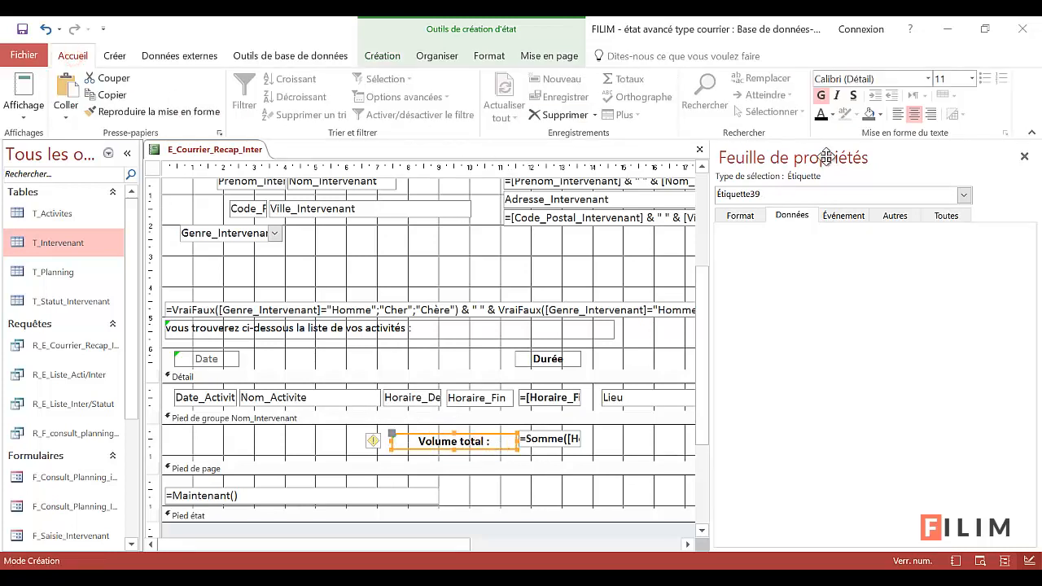
pyautogui.click(926, 115)
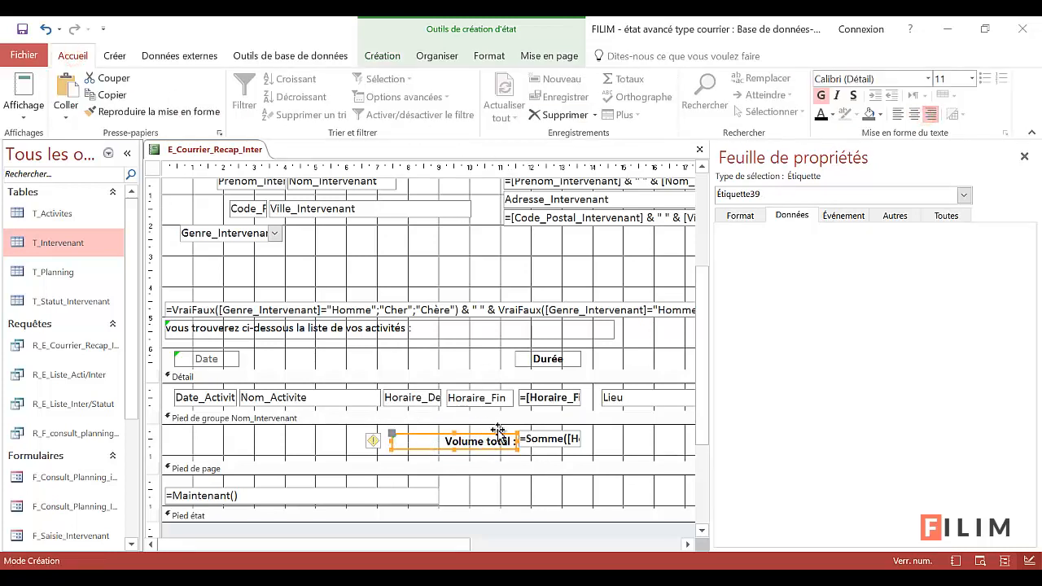
# Move the "Volume total :" label slightly so that it lines up with the sum text box
pyautogui.moveTo(495, 433); pyautogui.dragTo(500, 431)
pyautogui.press('Down')
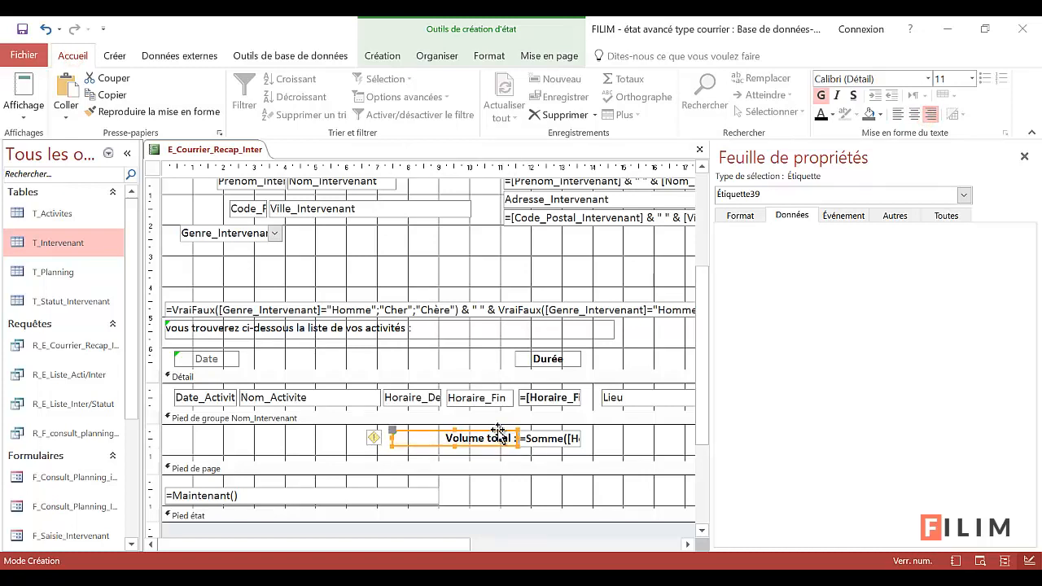
pyautogui.press('Right')
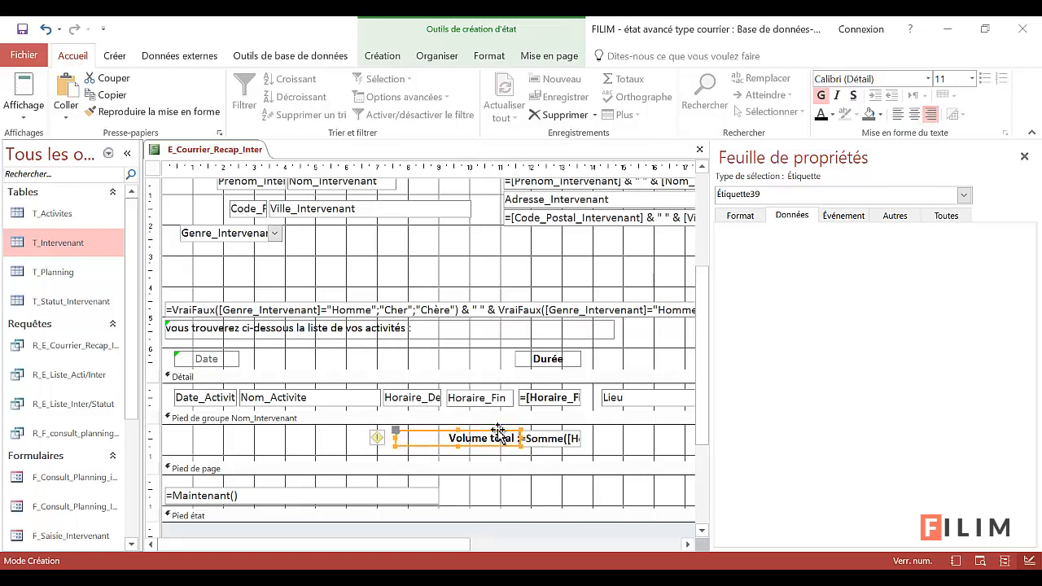
pyautogui.press('Left')
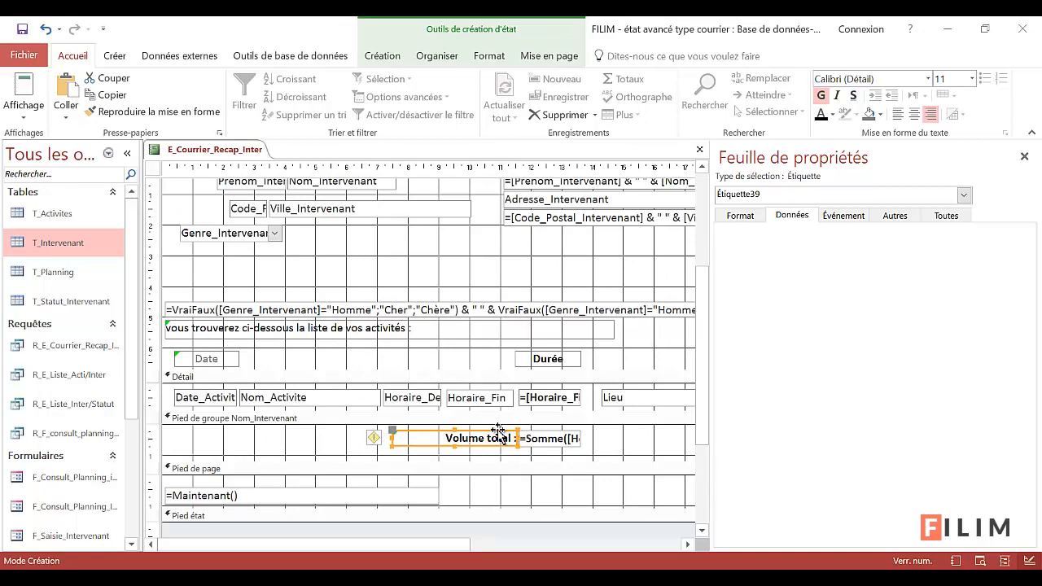
# Examine the "Volume total :" line below the activities in report view and return to design view
pyautogui.click(23, 88)
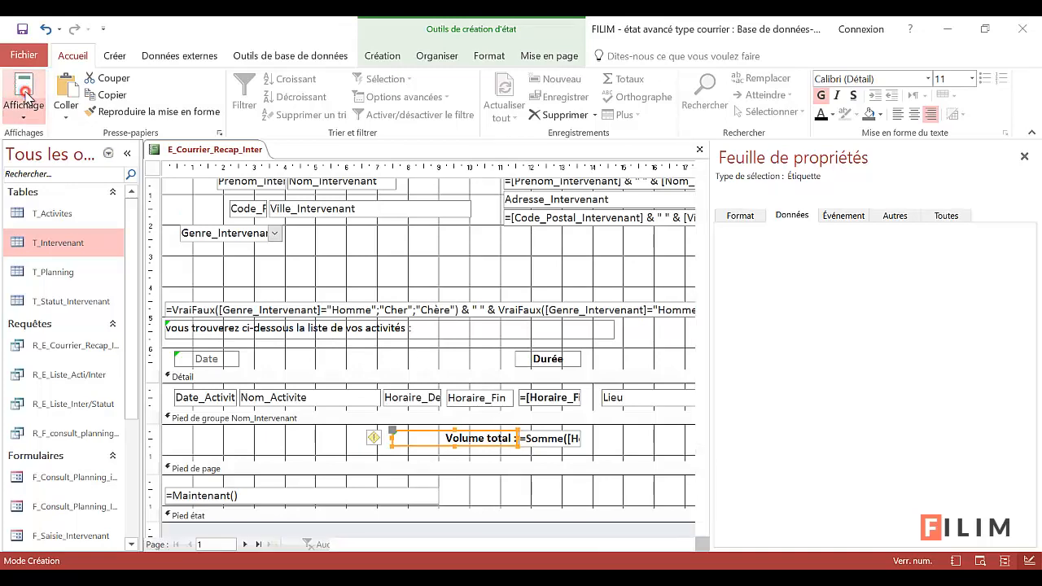
pyautogui.scroll(-3, 464, 289)
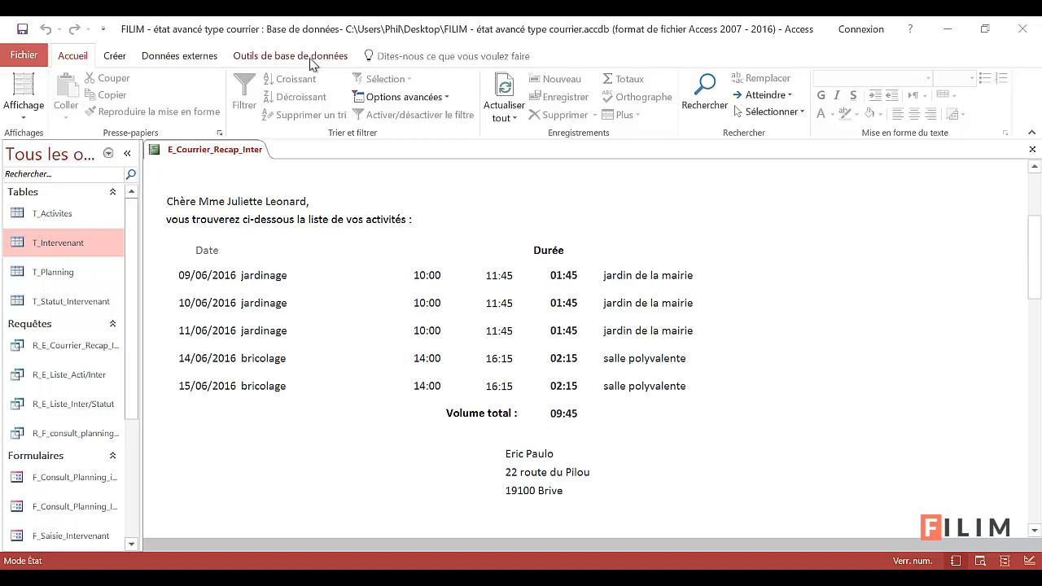
pyautogui.click(24, 114)
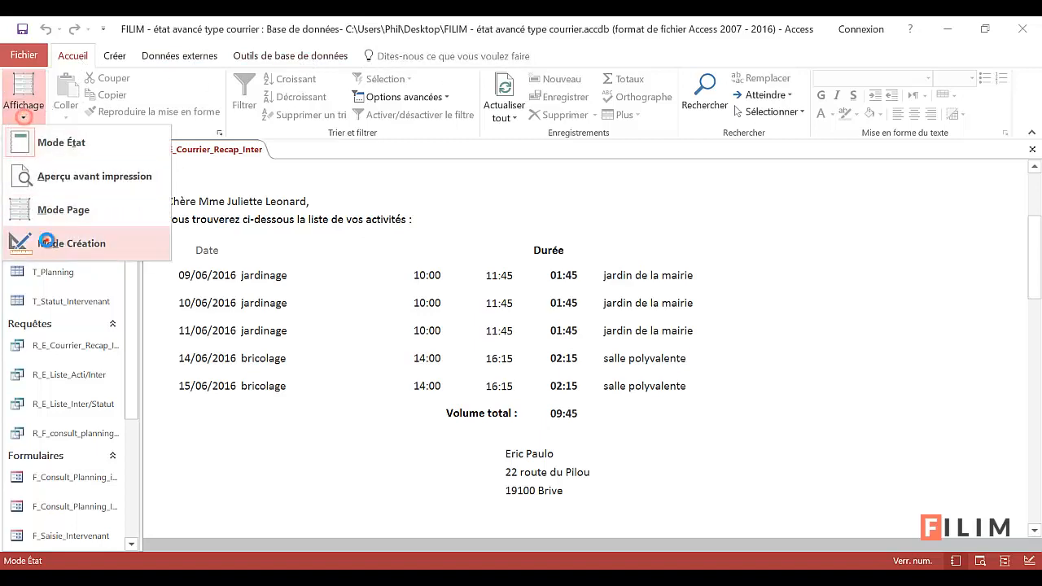
pyautogui.click(37, 236)
# Align the "Volume total :" label and the sum text box in the Nom_Intervenant group footer along their bottom edges
pyautogui.scroll(-3, 626, 485)
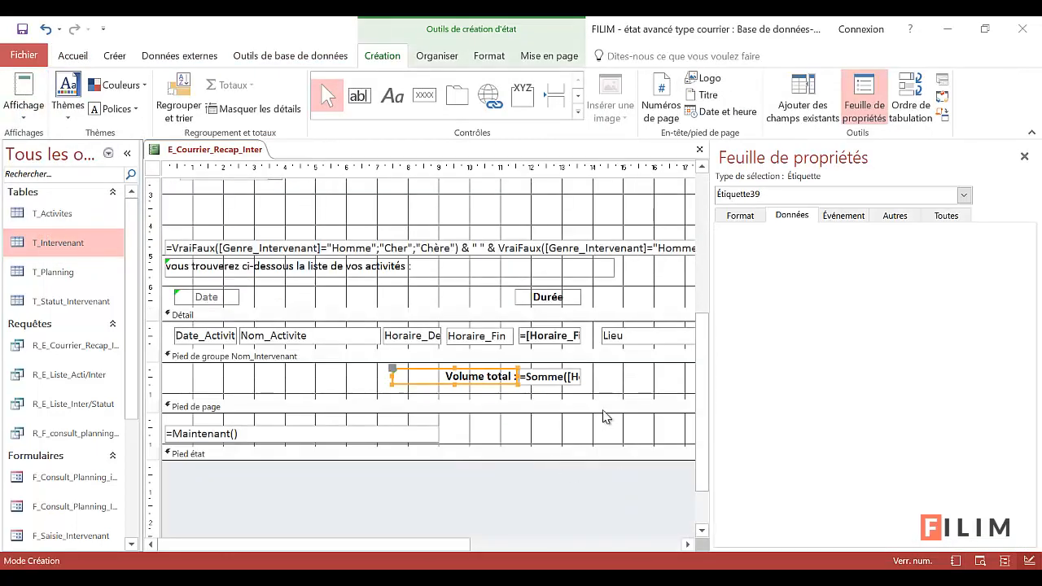
pyautogui.click(618, 386)
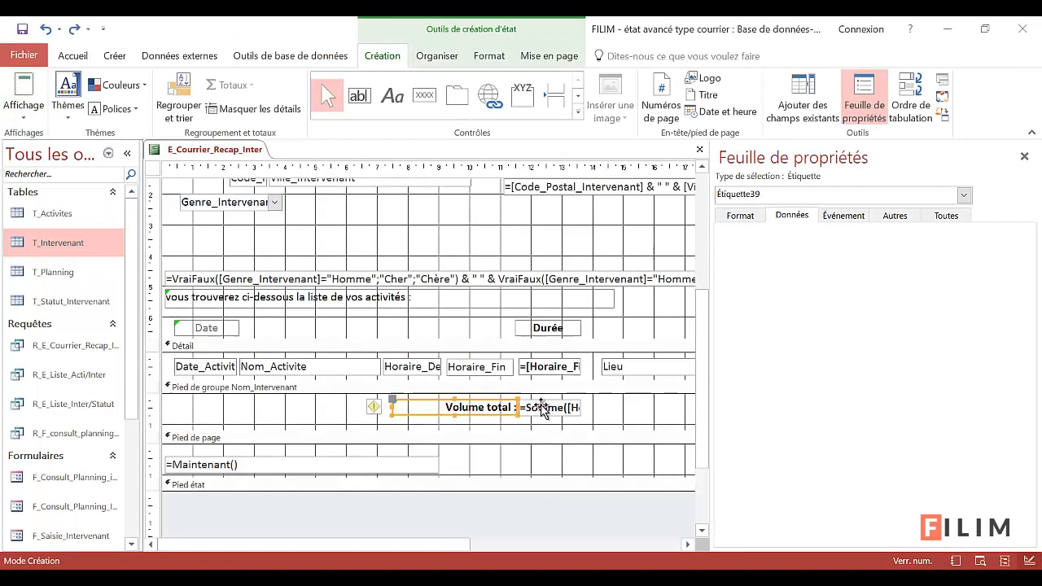
pyautogui.keyDown('shift'); pyautogui.click(541, 407); pyautogui.keyUp('shift')
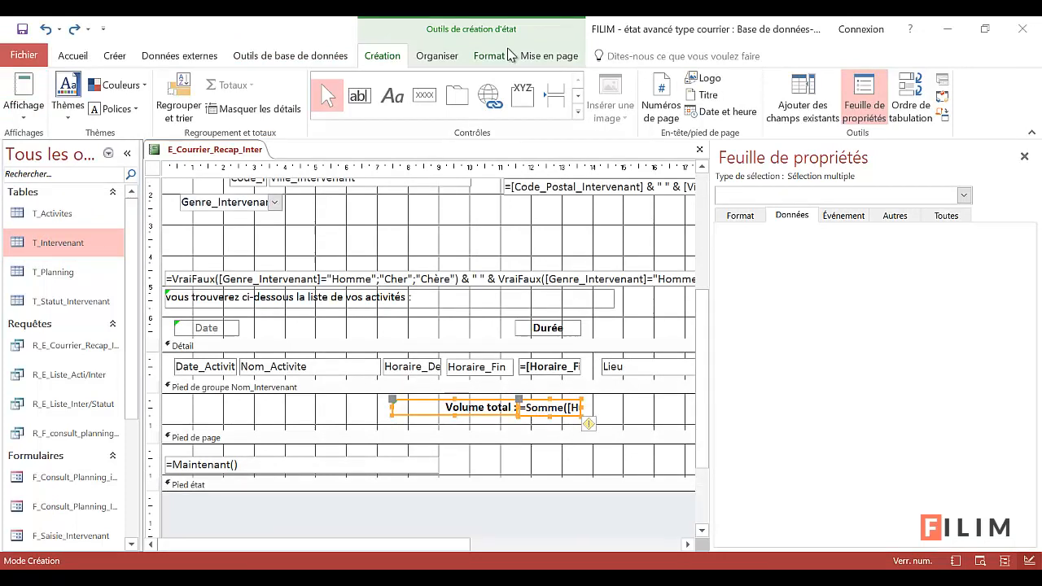
pyautogui.click(481, 56)
pyautogui.click(437, 57)
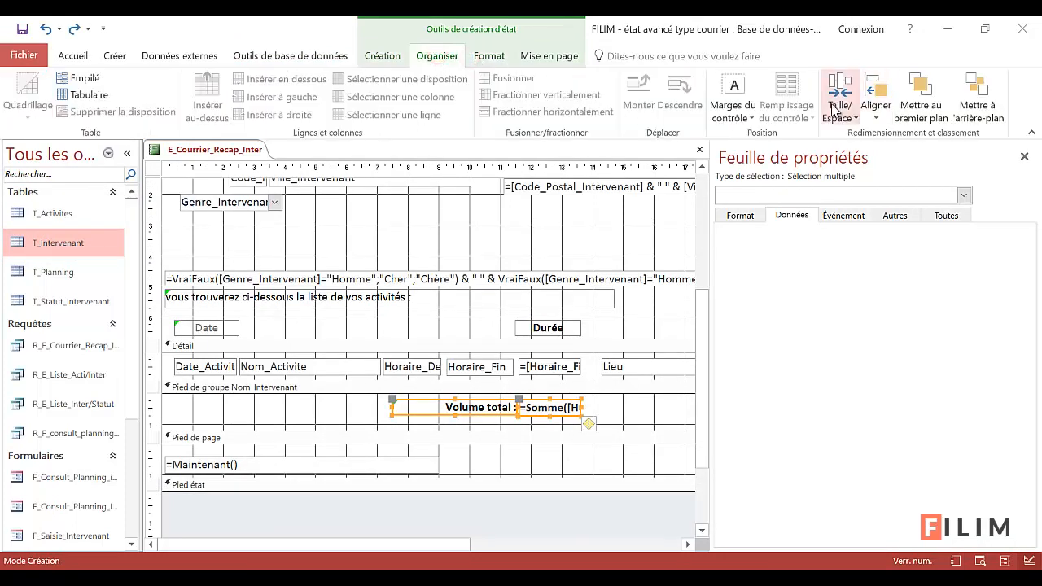
pyautogui.click(876, 107)
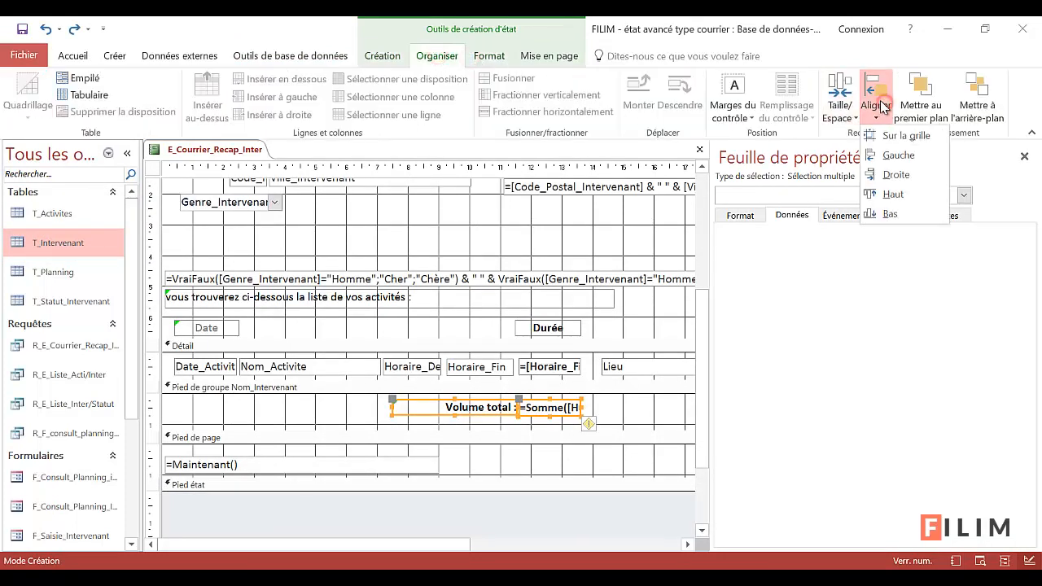
pyautogui.click(891, 213)
pyautogui.click(659, 411)
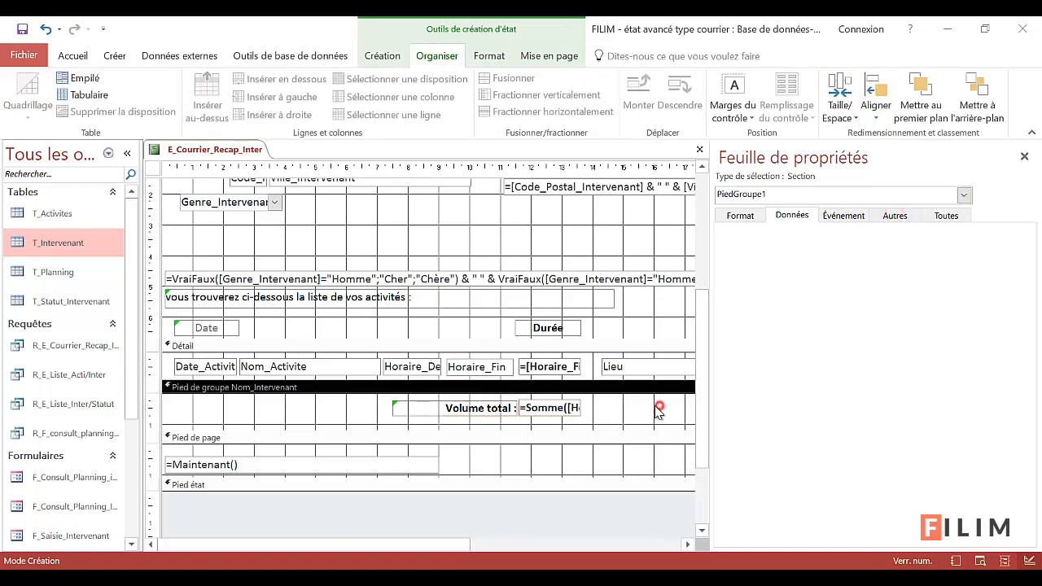
# Check the alignment of the "Volume total :" line in report view and print preview, and return to design view
pyautogui.click(75, 57)
pyautogui.click(24, 110)
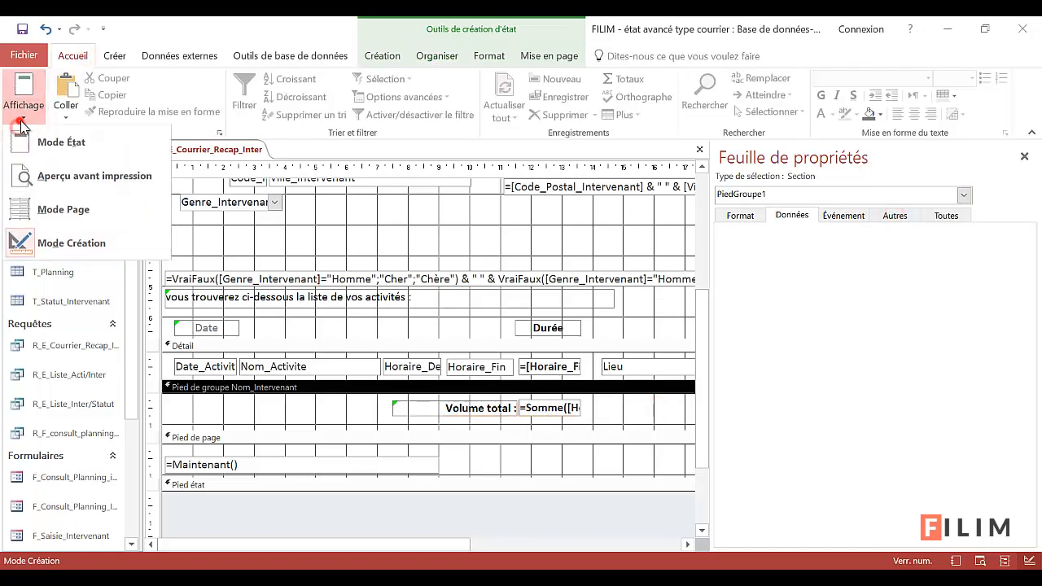
pyautogui.click(61, 145)
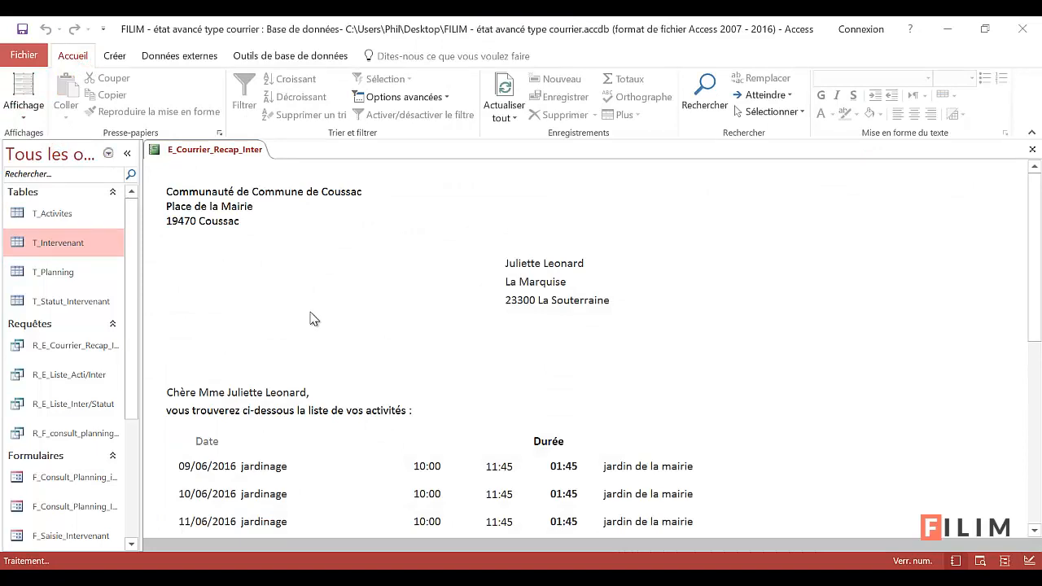
pyautogui.scroll(-3, 323, 319)
pyautogui.scroll(-1, 323, 319)
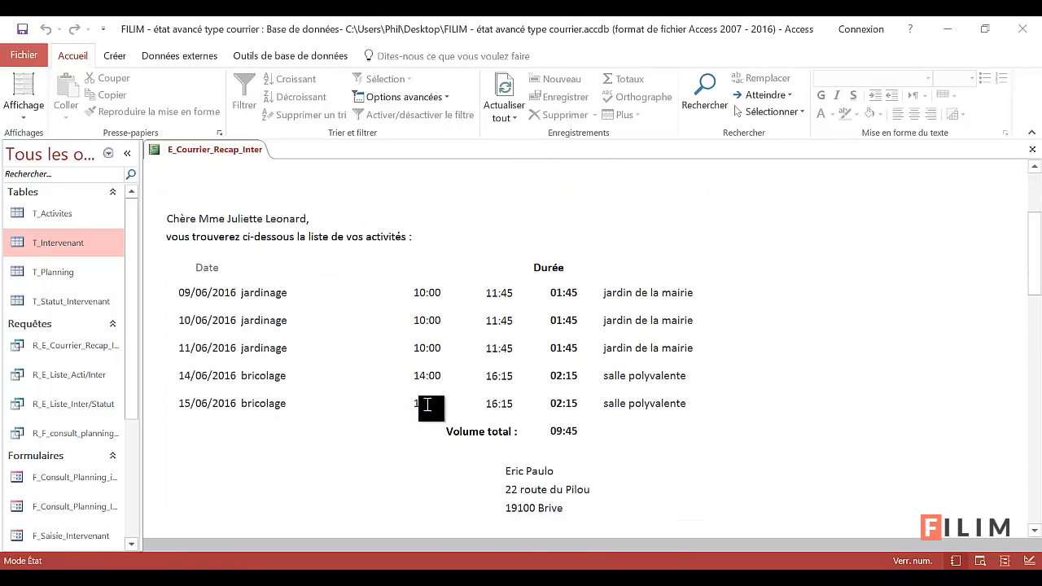
pyautogui.click(24, 110)
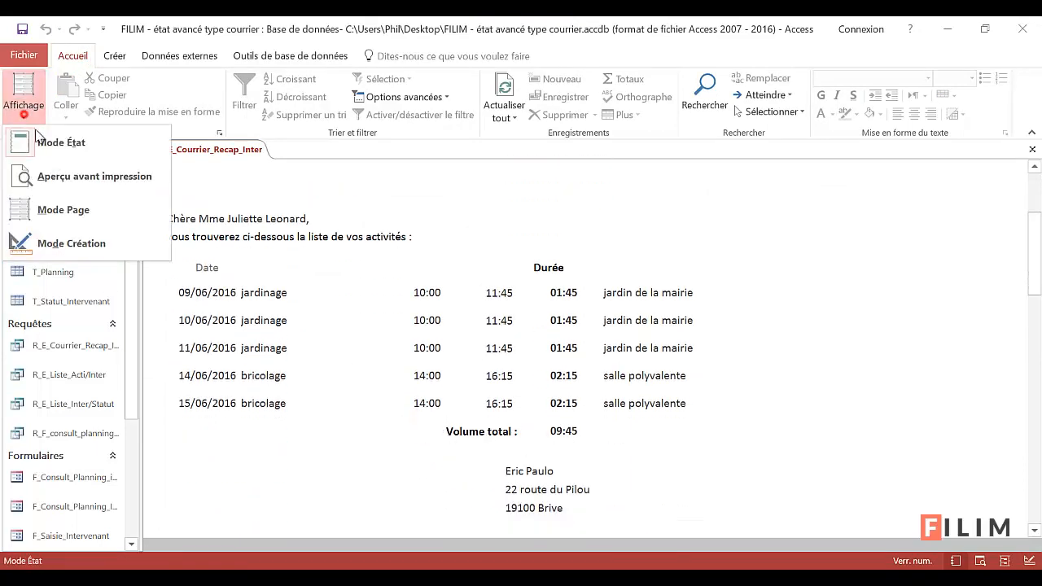
pyautogui.click(82, 176)
pyautogui.scroll(-2, 582, 362)
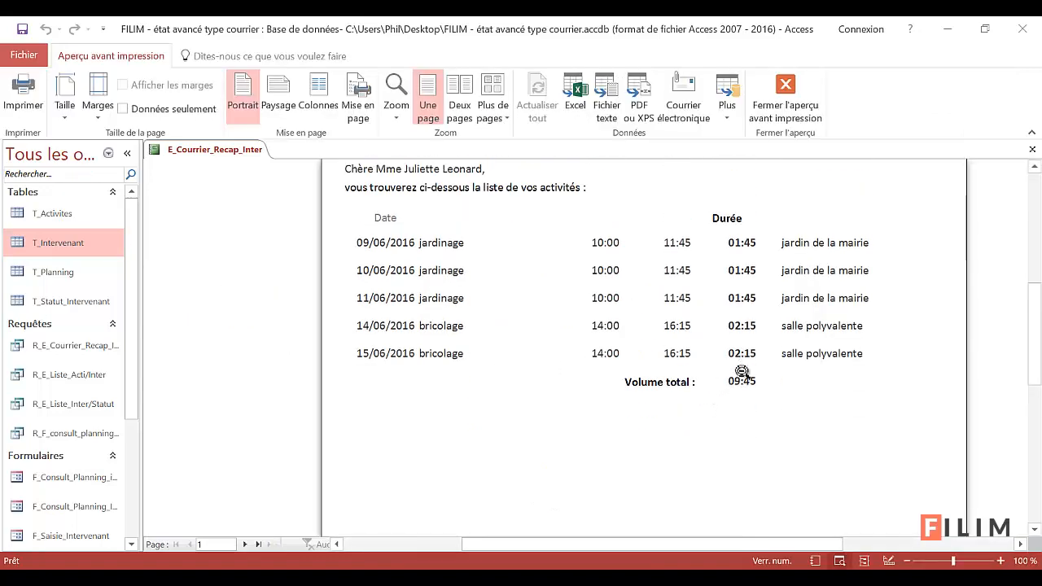
pyautogui.click(802, 99)
pyautogui.click(23, 107)
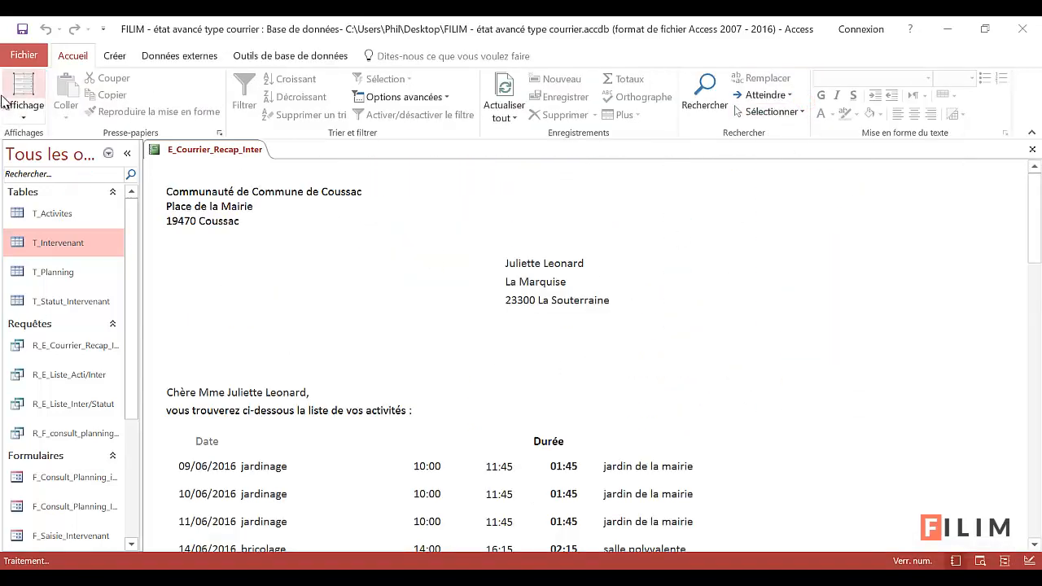
pyautogui.click(65, 246)
# Move the "Volume total :" label and the sum text box together slightly down within the group footer
pyautogui.scroll(-3, 581, 457)
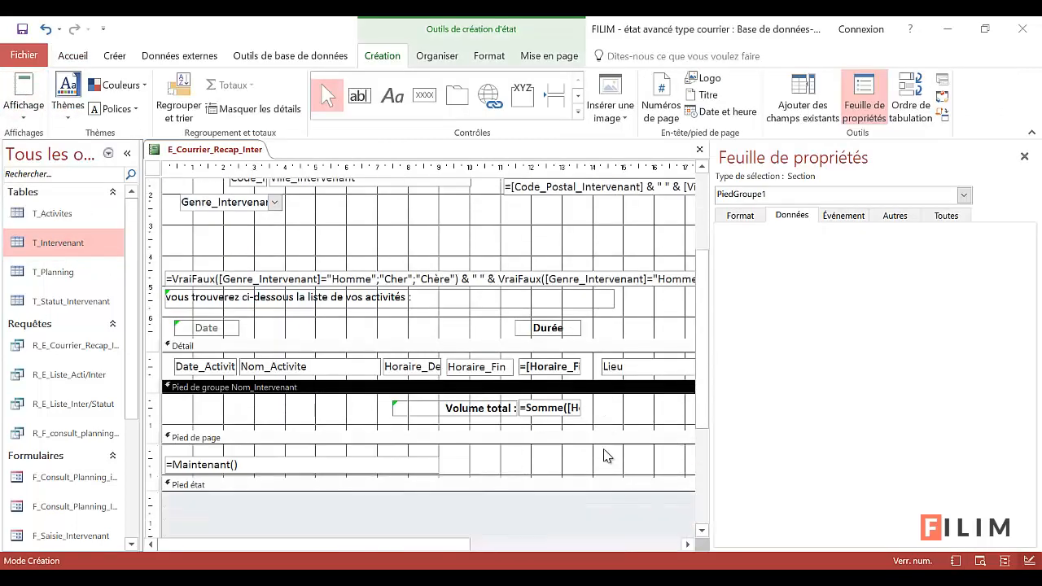
pyautogui.moveTo(606, 393); pyautogui.dragTo(370, 429)
pyautogui.press('Down')
pyautogui.press('Down')
pyautogui.press('Down')
pyautogui.press('Down')
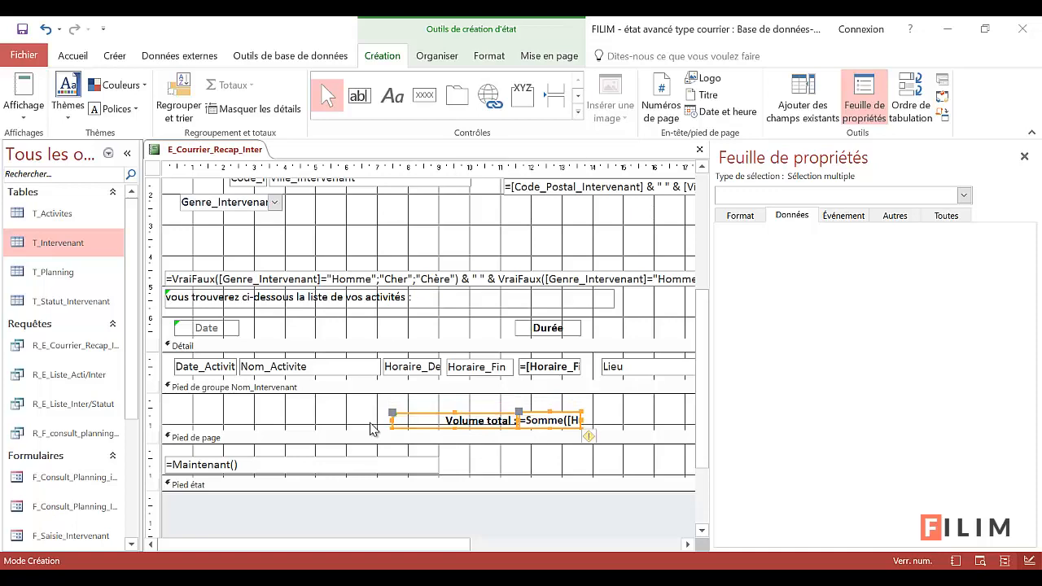
# Examine the spacing above the total in report view and the whole first letter in print preview, and return to design view
pyautogui.click(23, 114)
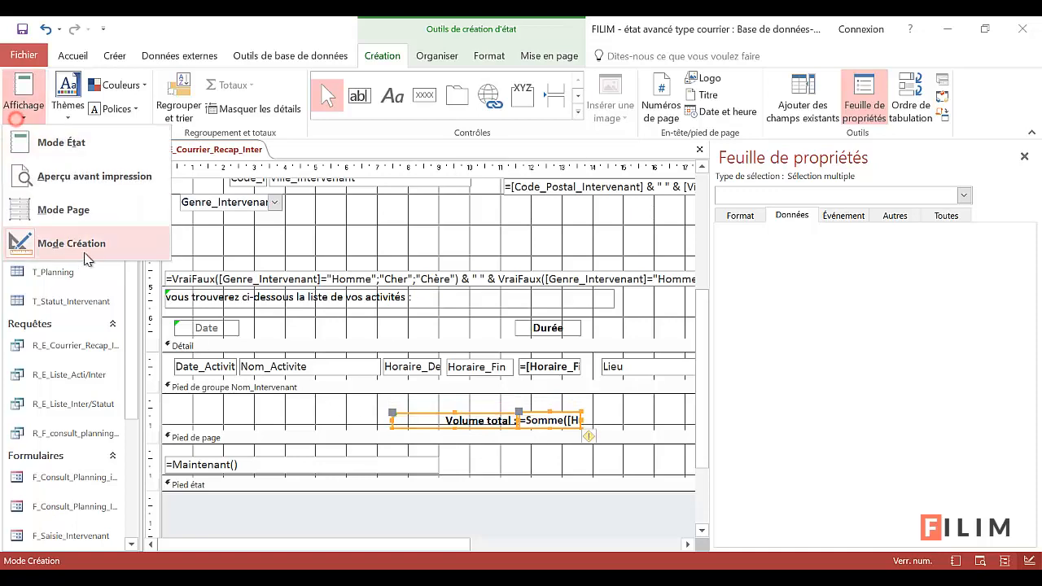
pyautogui.click(118, 152)
pyautogui.scroll(-3, 540, 373)
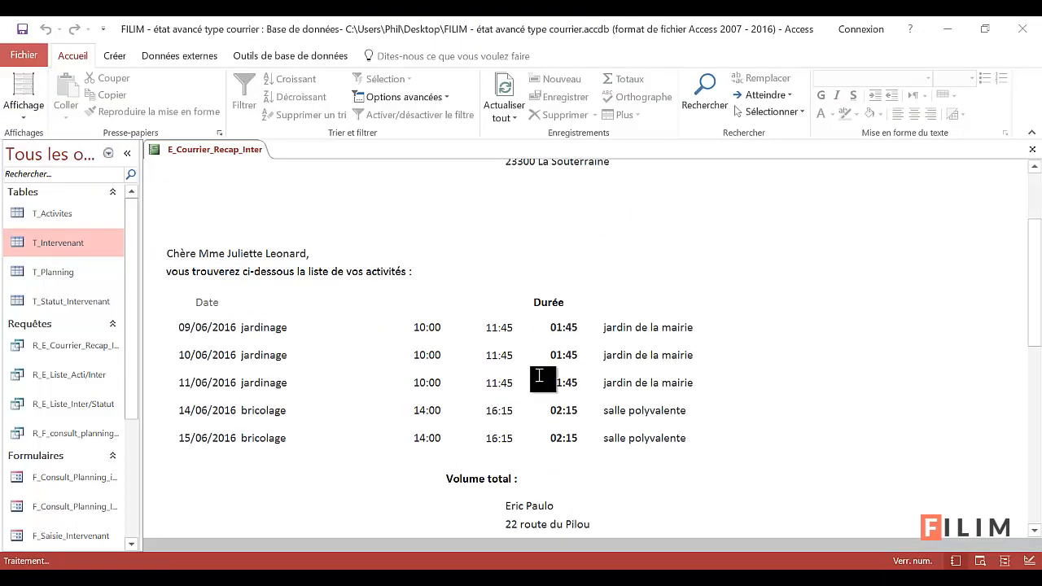
pyautogui.click(24, 116)
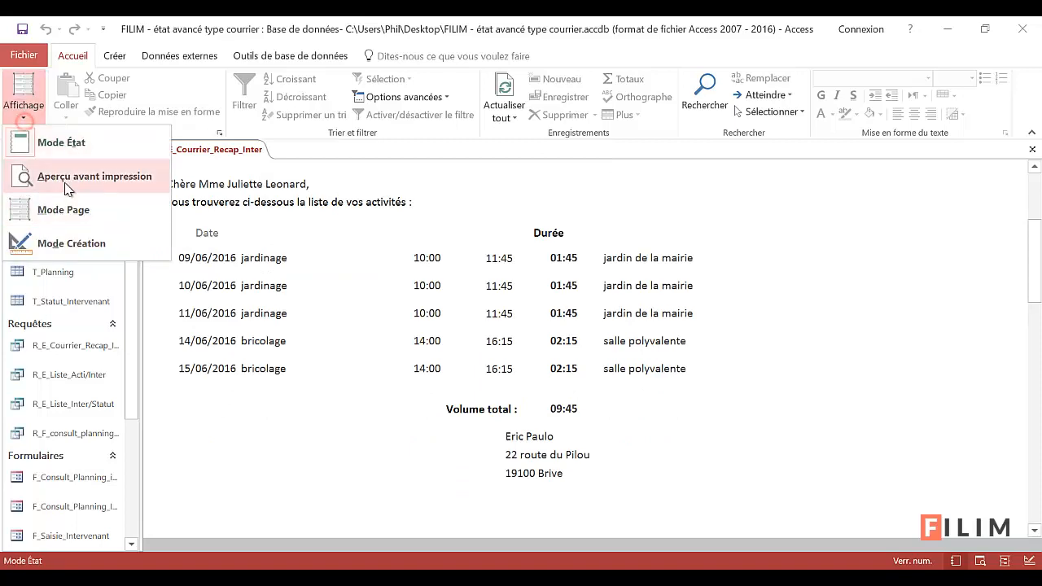
pyautogui.click(62, 173)
pyautogui.scroll(5, 600, 399)
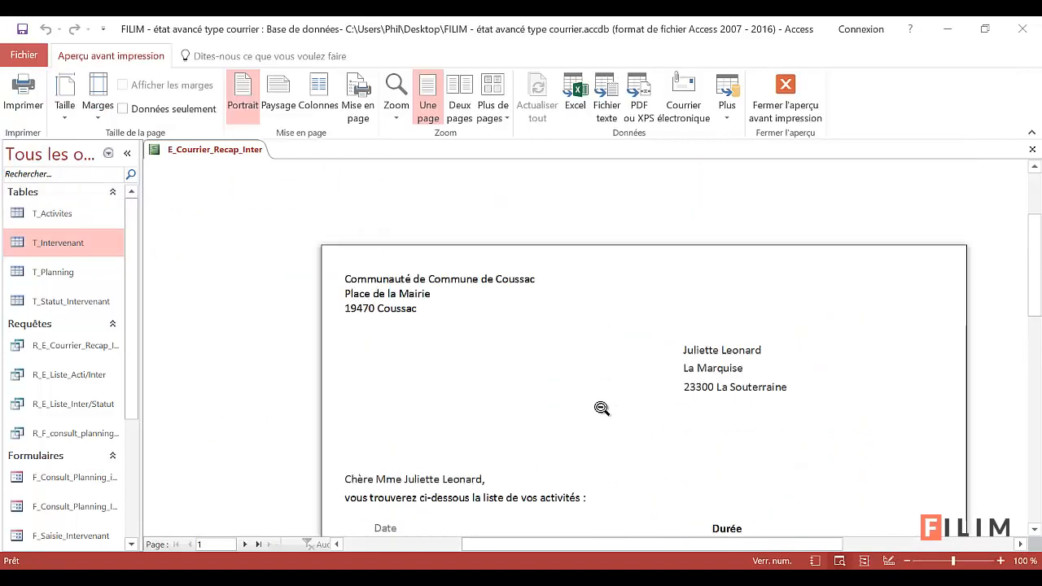
pyautogui.click(586, 432)
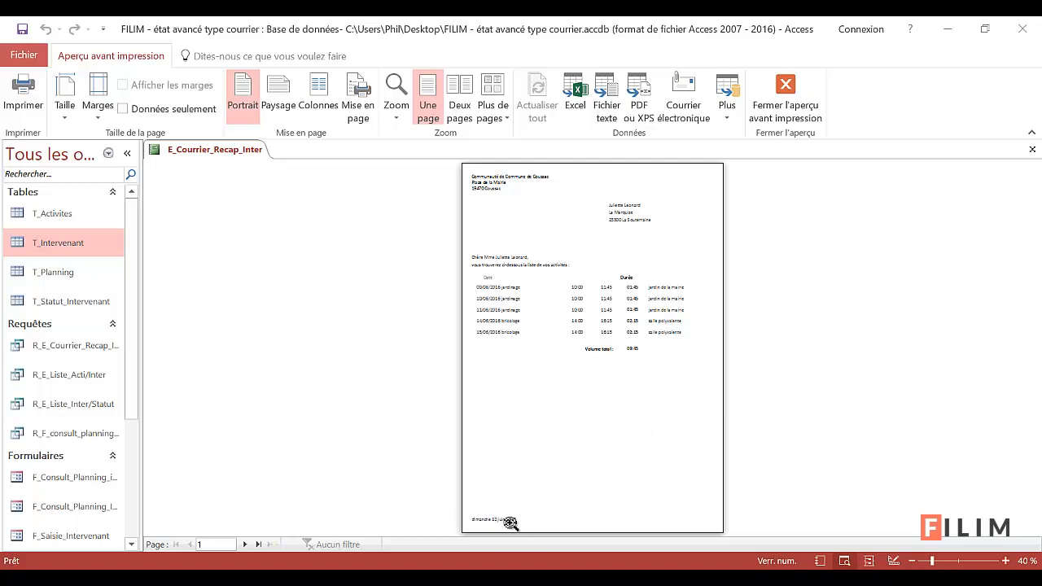
pyautogui.click(779, 105)
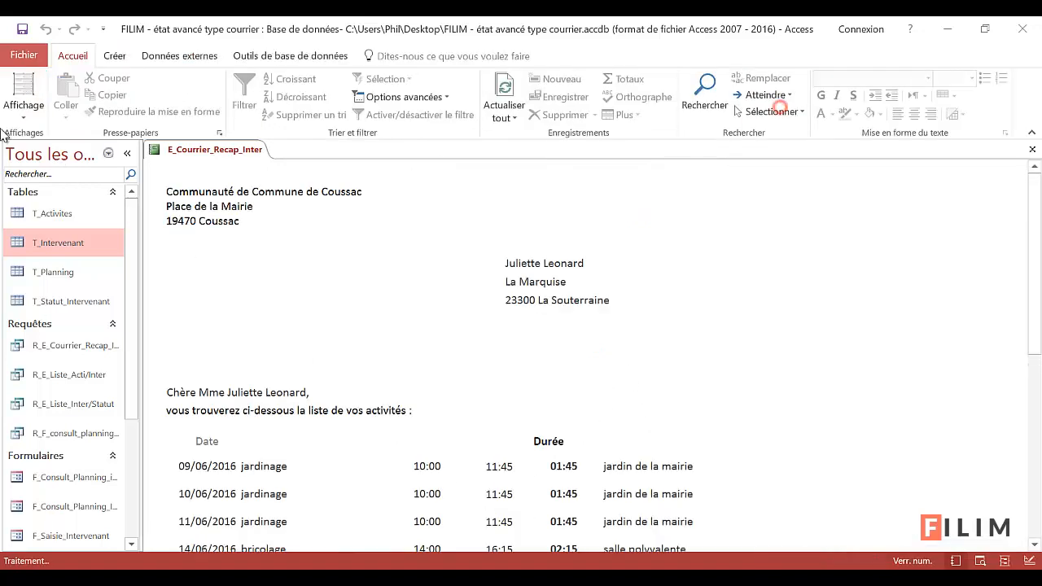
pyautogui.click(25, 113)
pyautogui.click(49, 239)
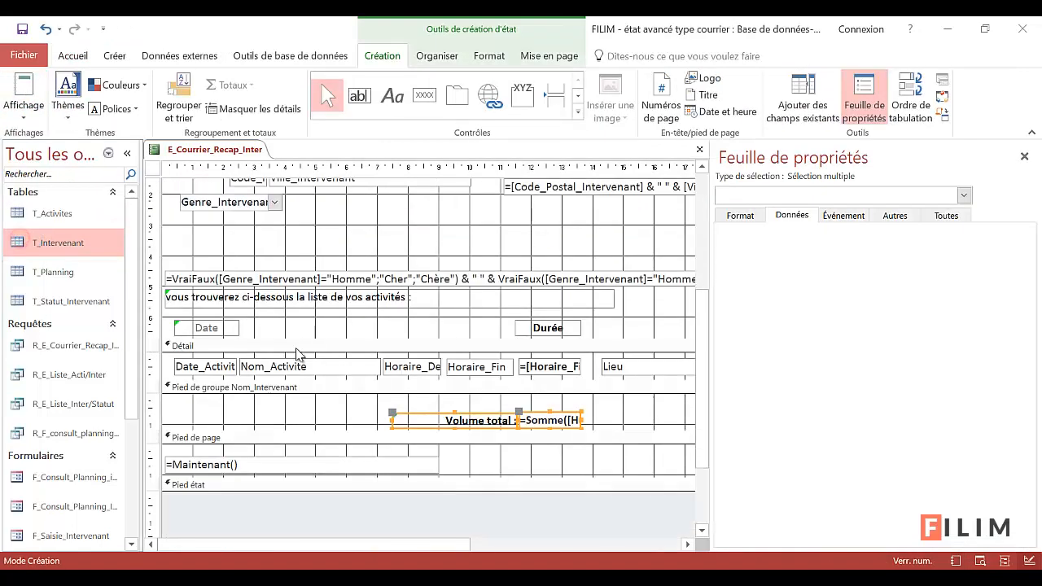
# Inspect the =Maintenant() text box in the page footer and review the report's sections from header to footer
pyautogui.click(225, 462)
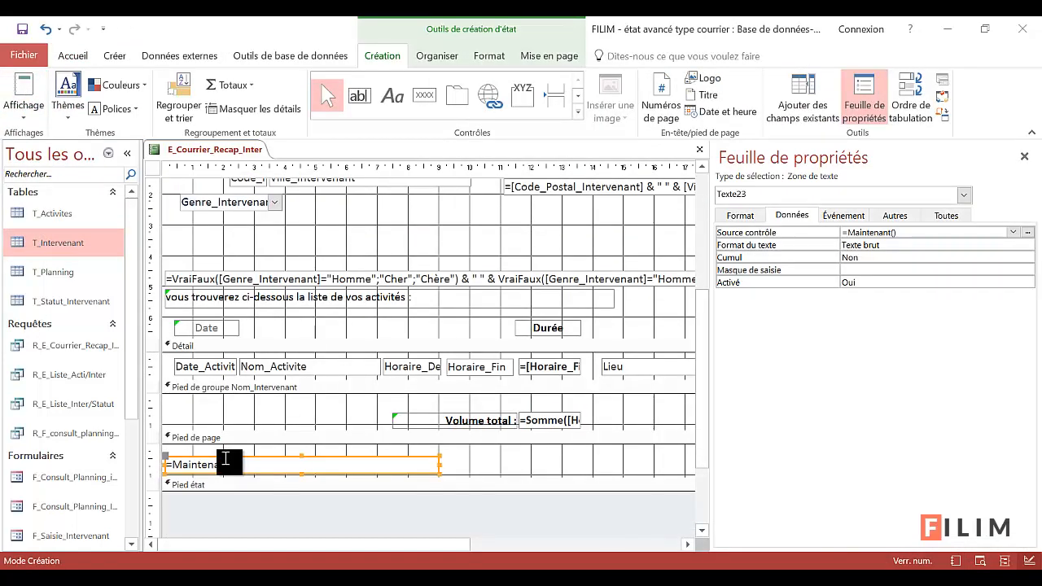
pyautogui.scroll(5, 225, 460)
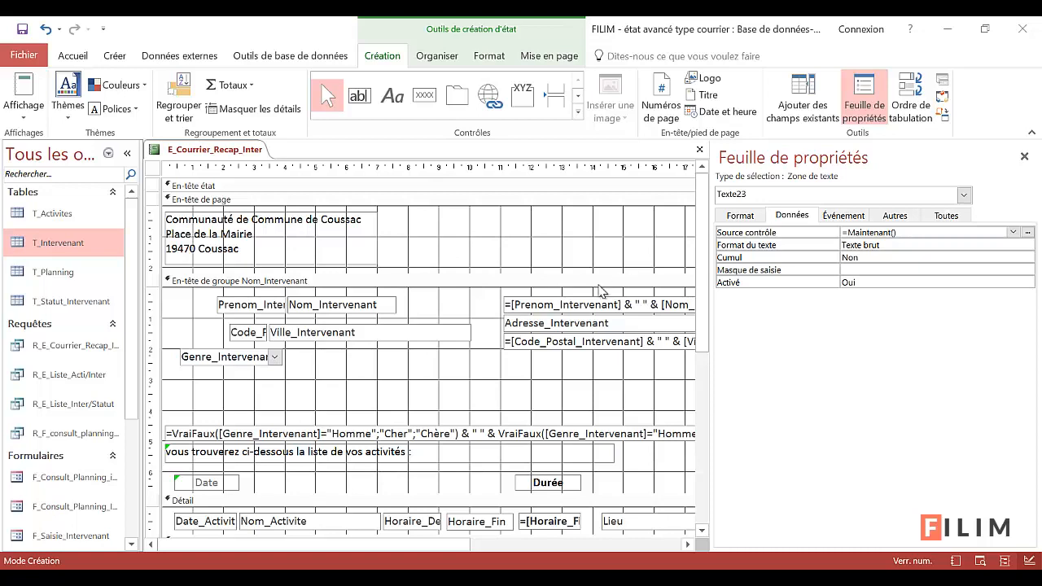
pyautogui.scroll(-5, 525, 293)
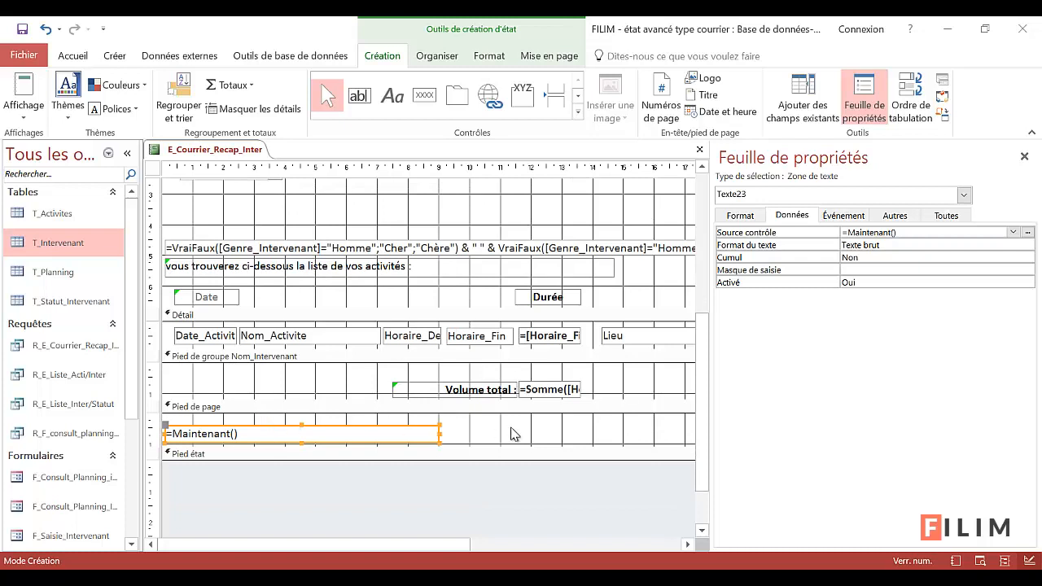
pyautogui.click(575, 436)
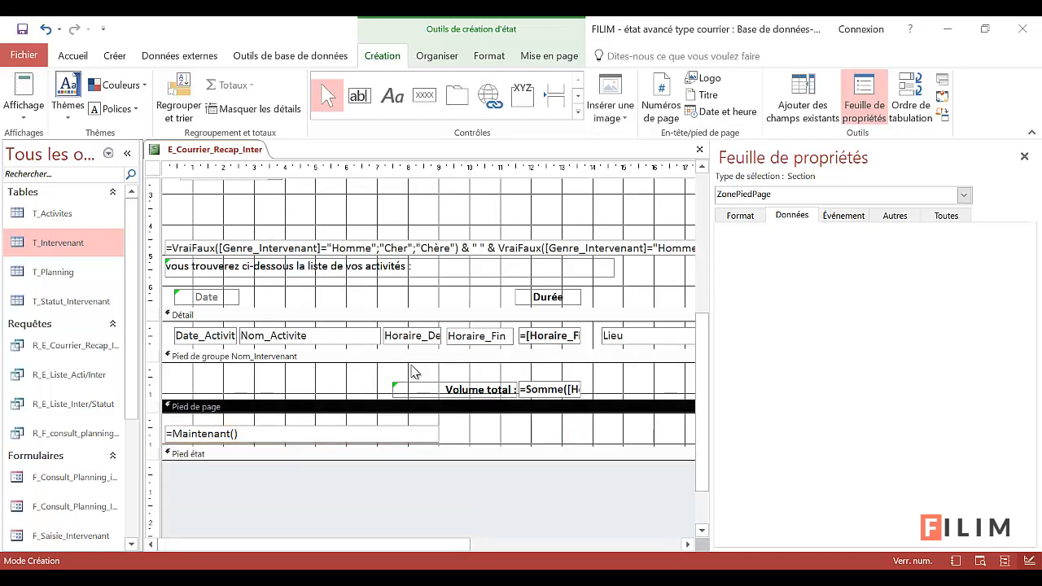
# Examine the first letter's sender block, recipient address, salutation and activities in print preview, and return to design view
pyautogui.click(24, 114)
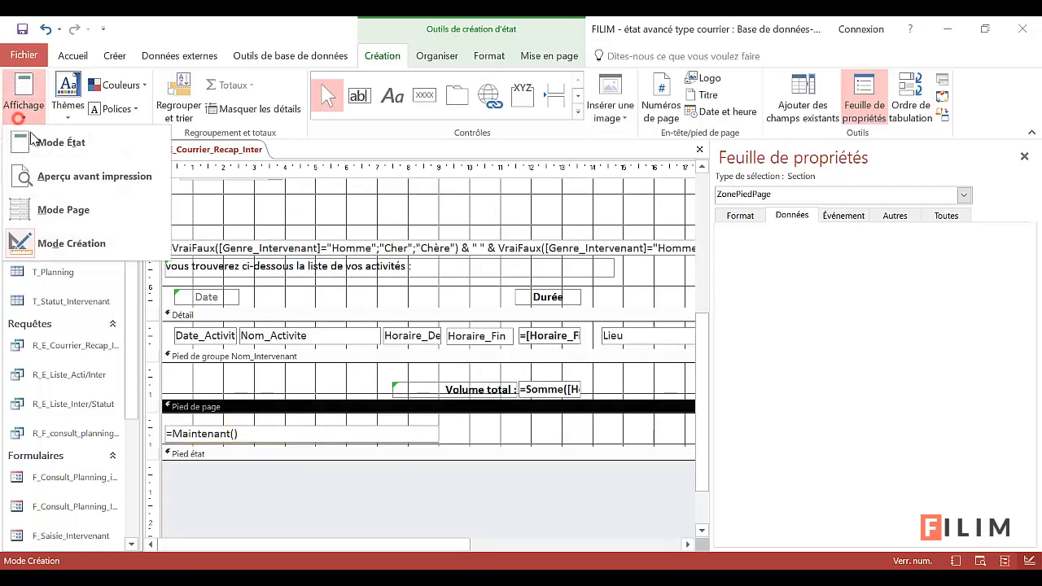
pyautogui.click(85, 179)
pyautogui.click(562, 311)
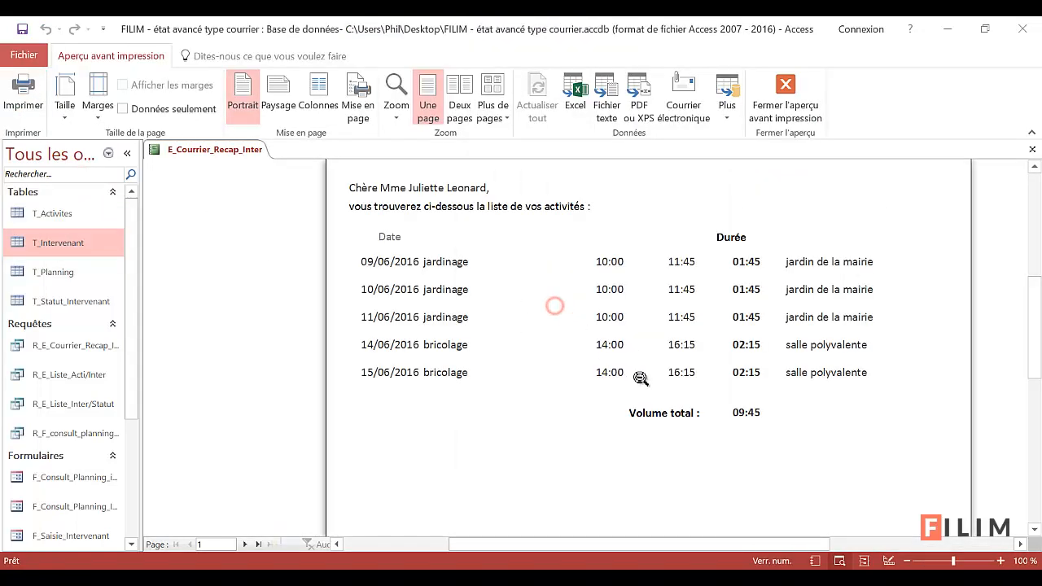
pyautogui.scroll(5, 643, 374)
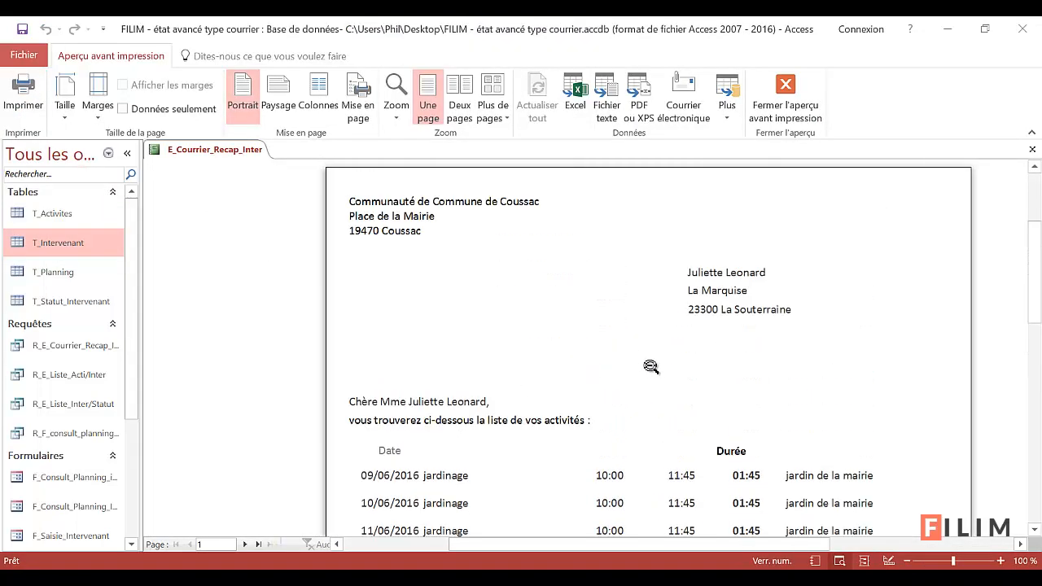
pyautogui.scroll(-1, 649, 363)
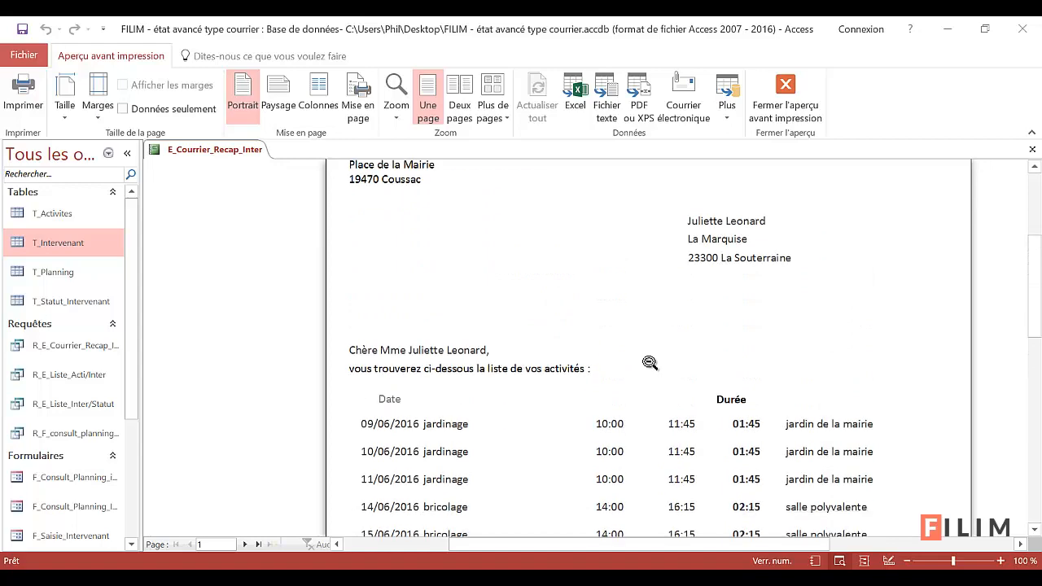
pyautogui.click(796, 108)
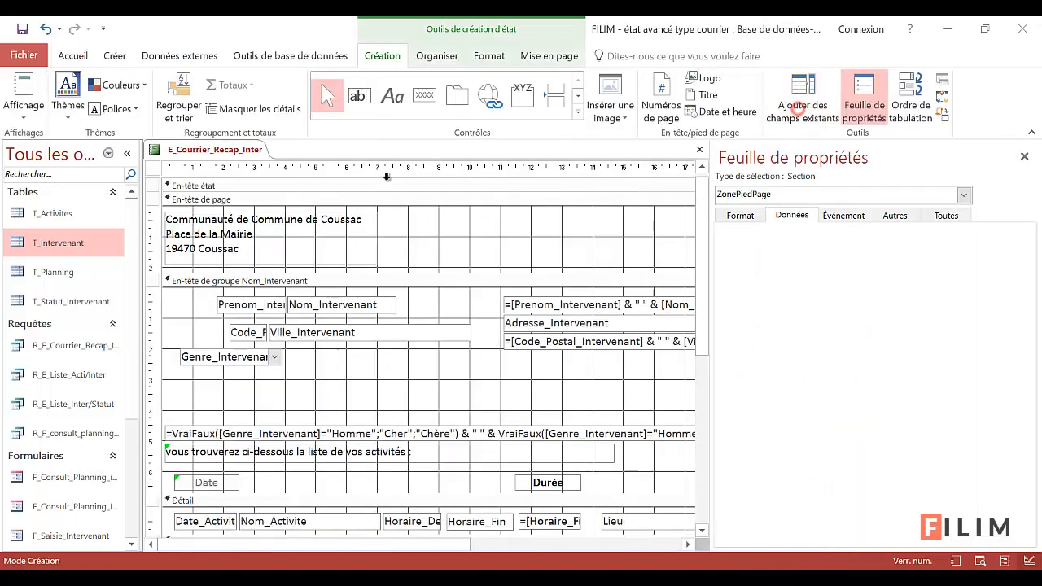
pyautogui.click(37, 115)
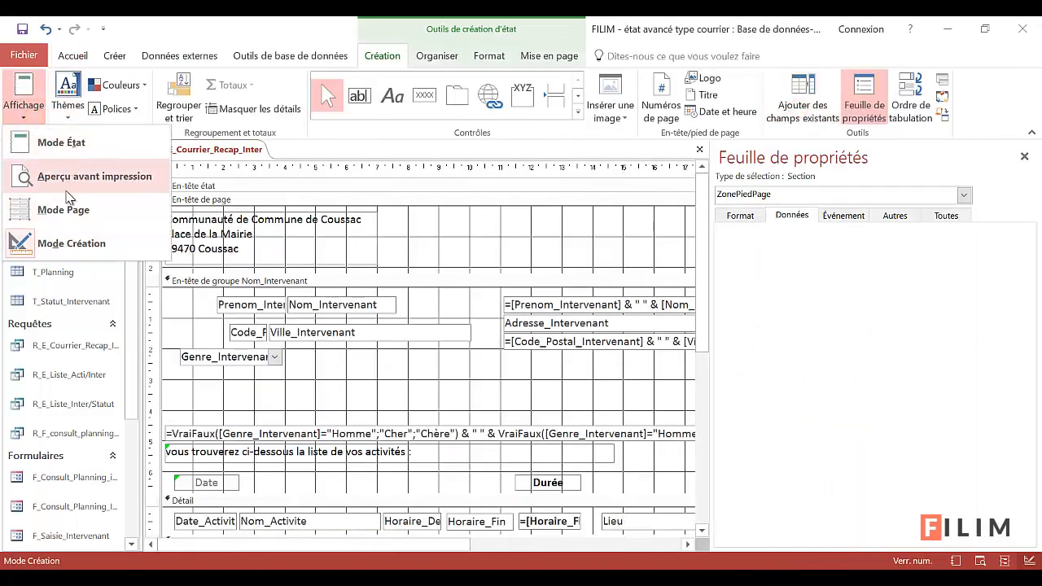
pyautogui.click(68, 247)
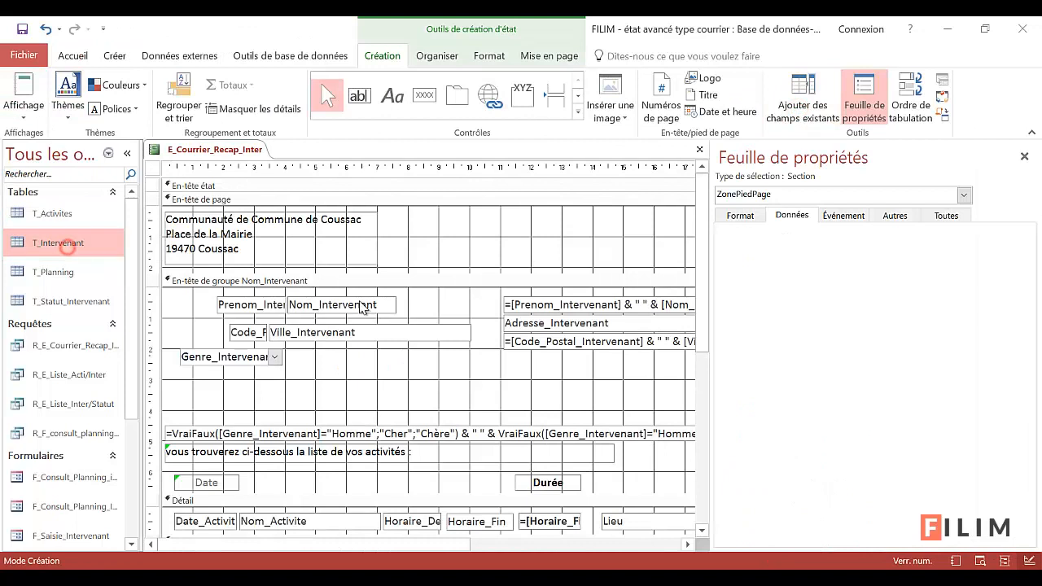
# Review the format properties of the Nom_Intervenant group header and of the recipient's full-name text box
pyautogui.click(436, 282)
pyautogui.click(729, 216)
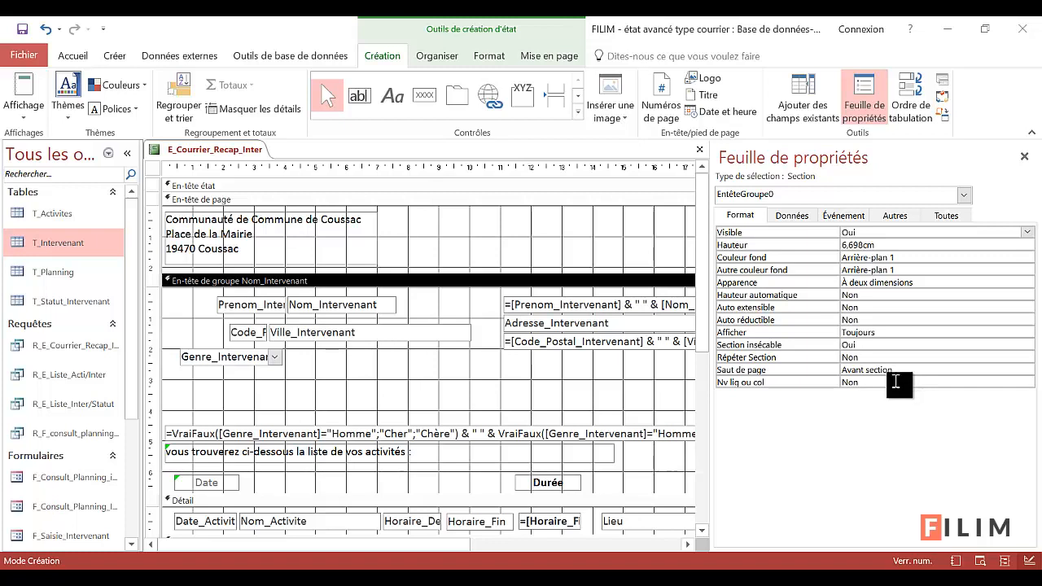
pyautogui.click(24, 117)
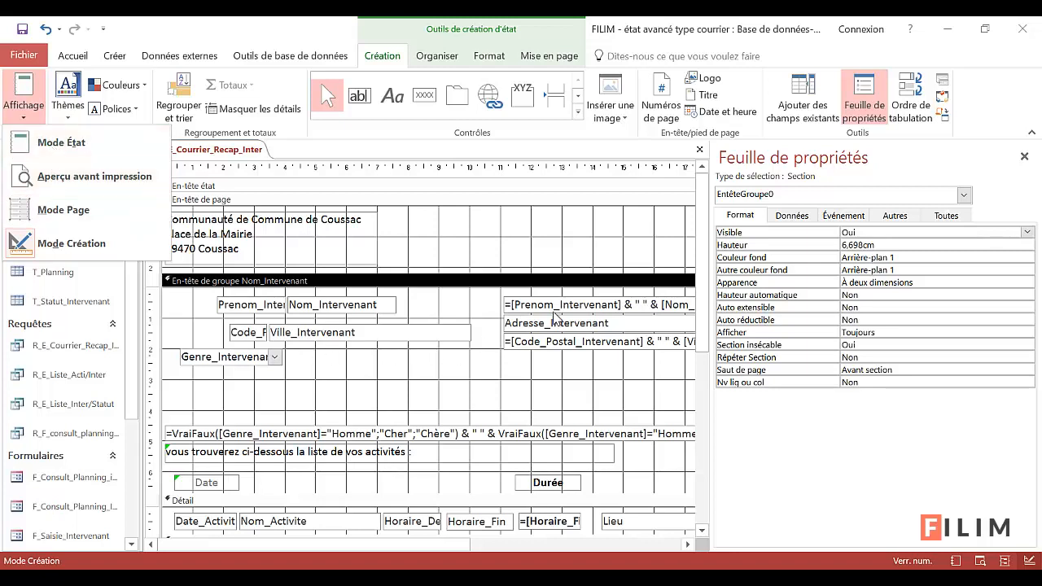
pyautogui.click(593, 305)
pyautogui.click(587, 303)
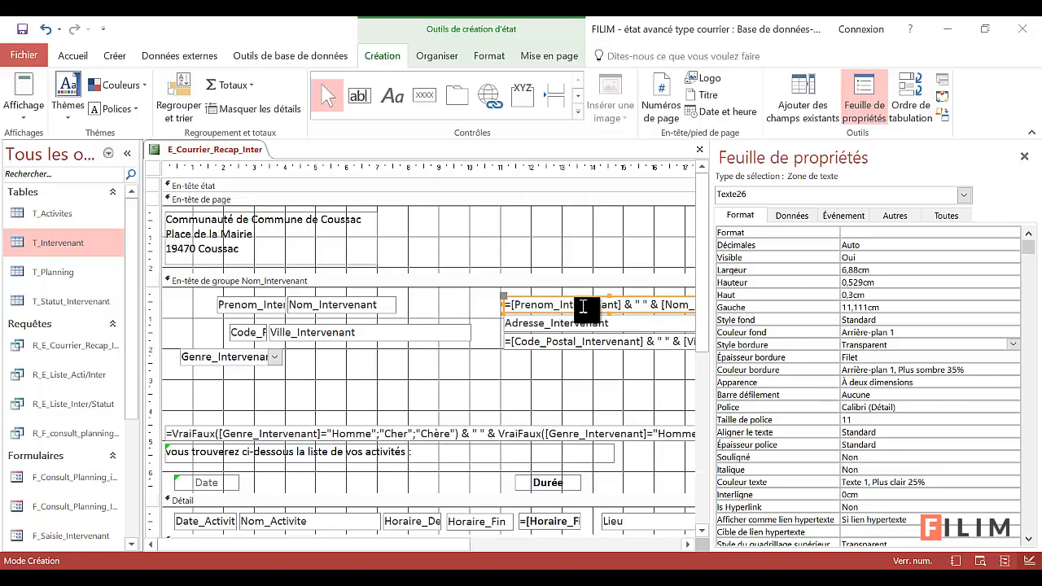
# Review the recipient's concatenated full-name expression, the salutation formula and the total-duration formula in the Nom_Intervenant group footer
pyautogui.moveTo(629, 305); pyautogui.dragTo(659, 304)
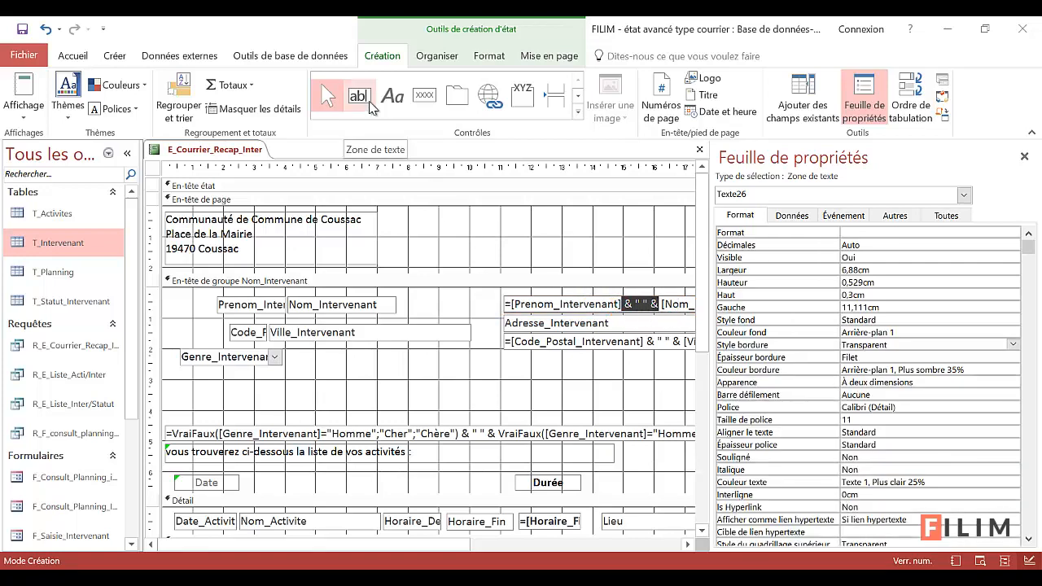
pyautogui.click(557, 300)
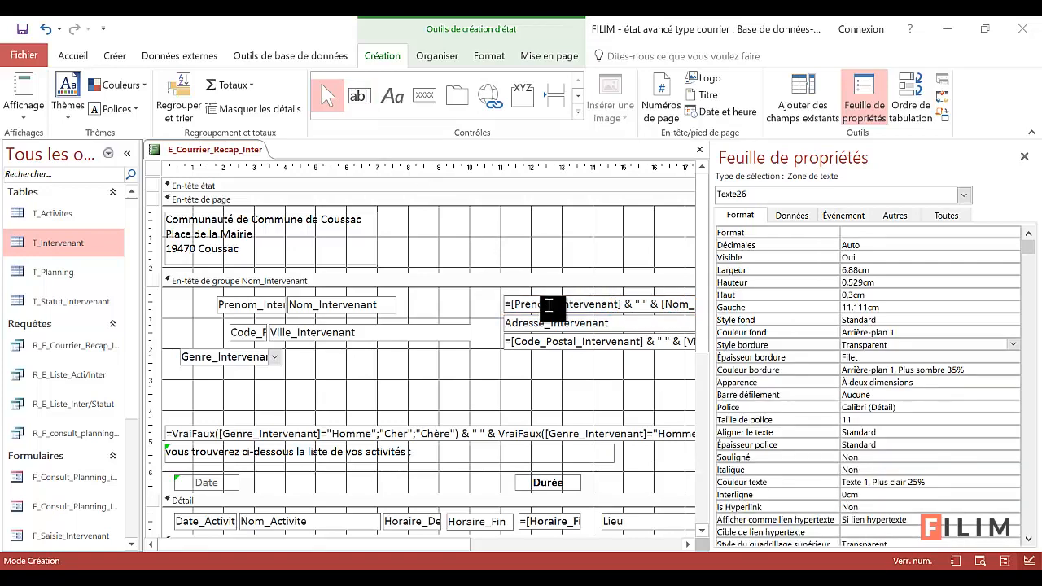
pyautogui.scroll(-2, 567, 383)
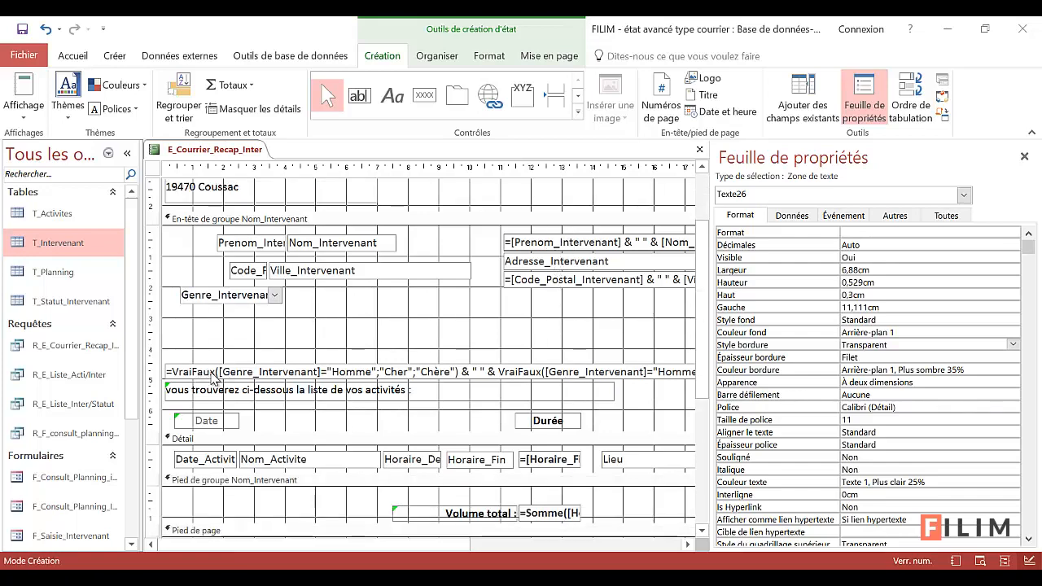
pyautogui.scroll(-2, 257, 385)
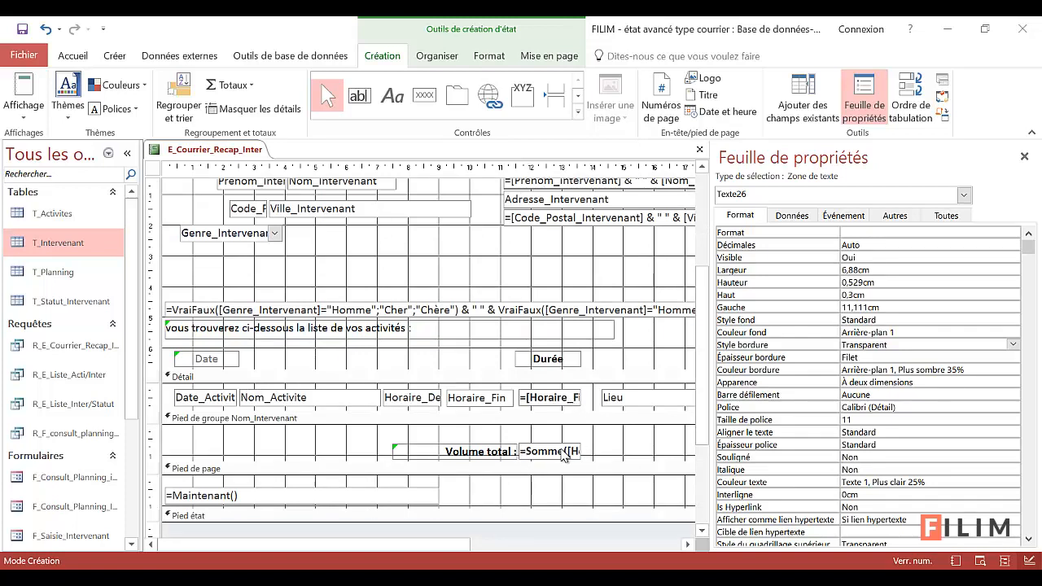
pyautogui.scroll(2, 562, 453)
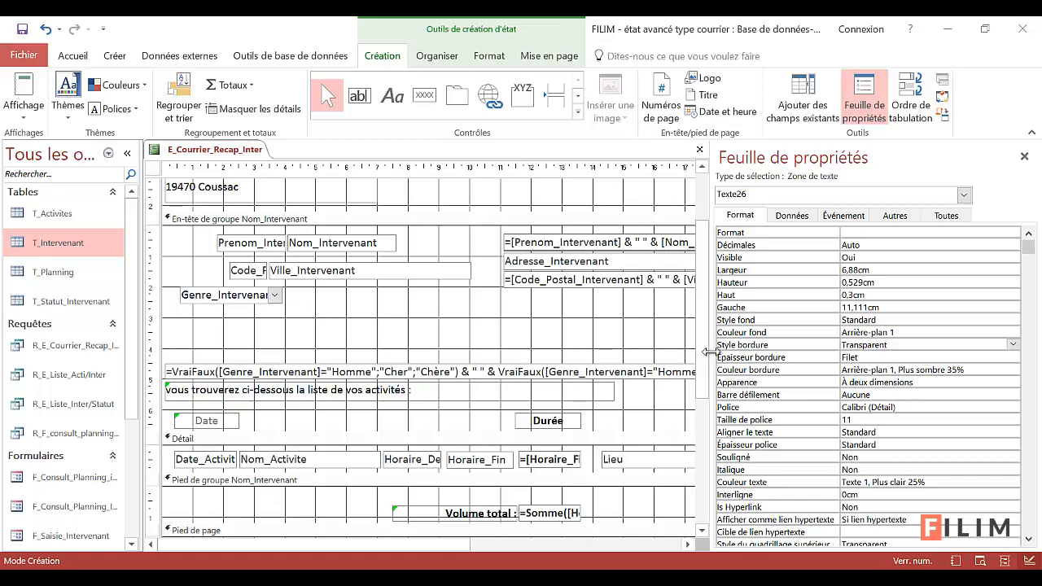
# Narrow the property sheet to widen the report design area, and look through the full gallery of available report controls
pyautogui.moveTo(705, 355); pyautogui.dragTo(775, 344)
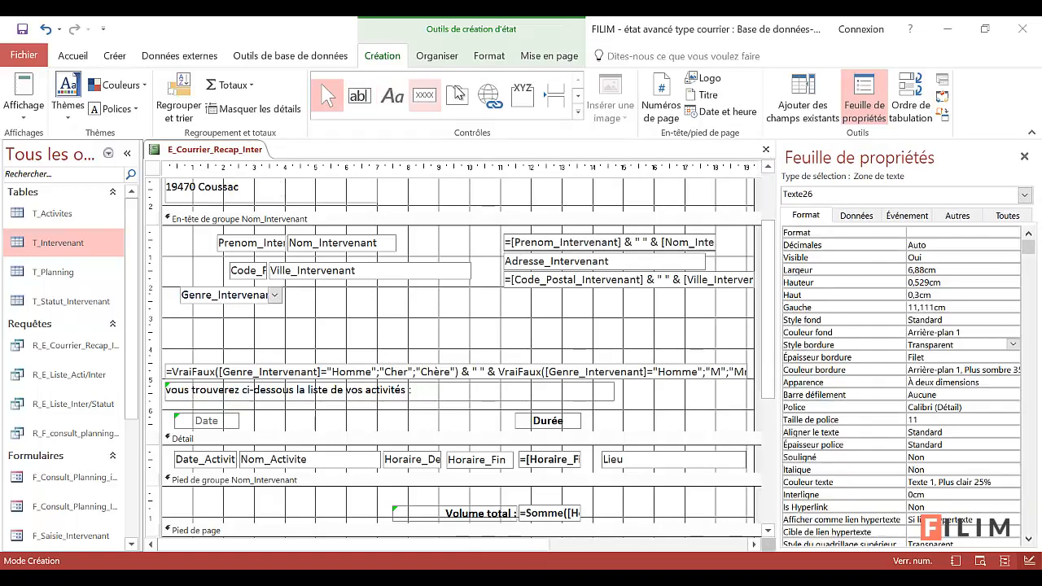
pyautogui.click(581, 116)
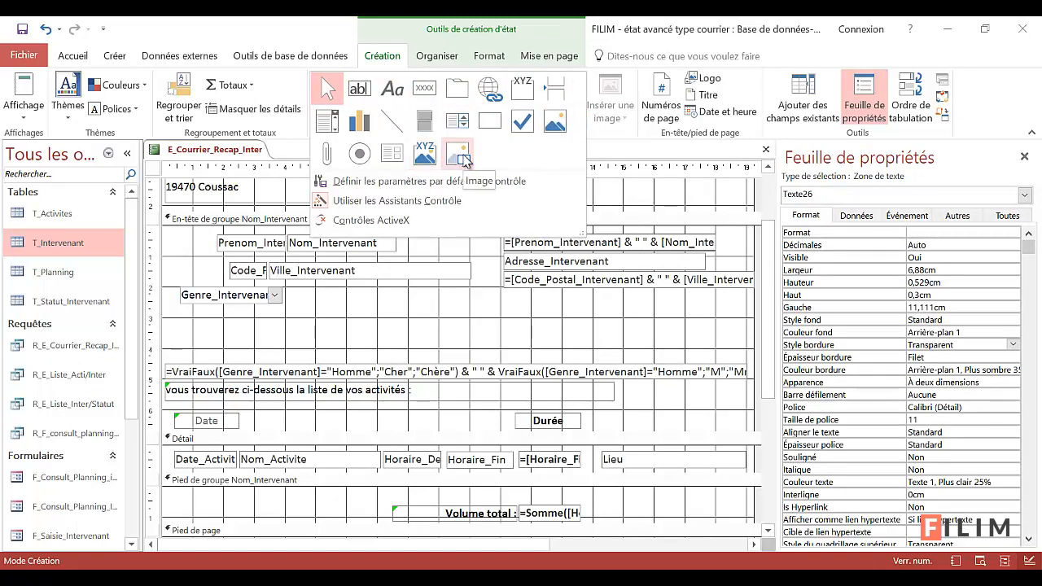
pyautogui.click(480, 287)
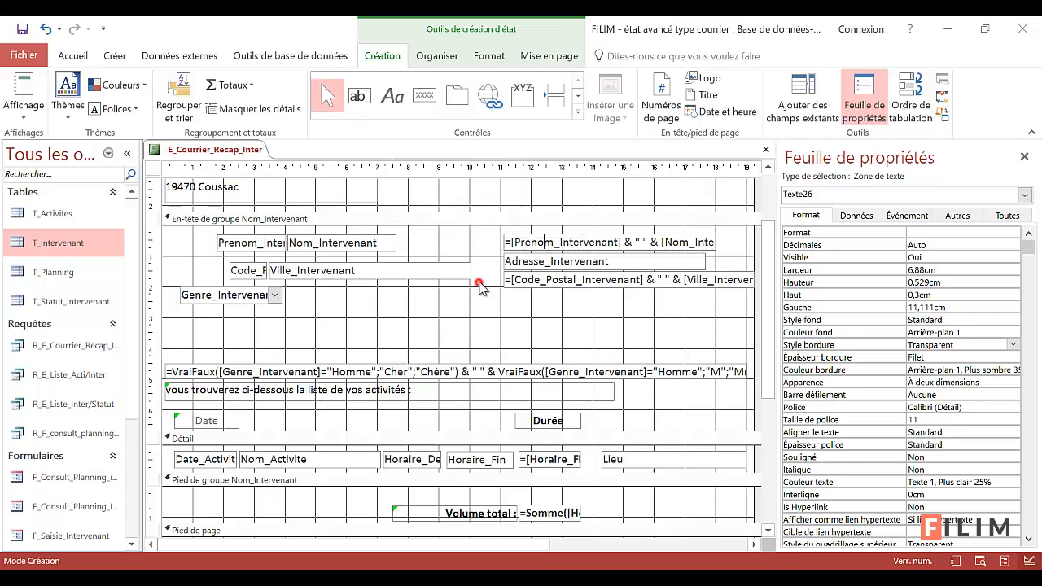
pyautogui.scroll(3, 483, 316)
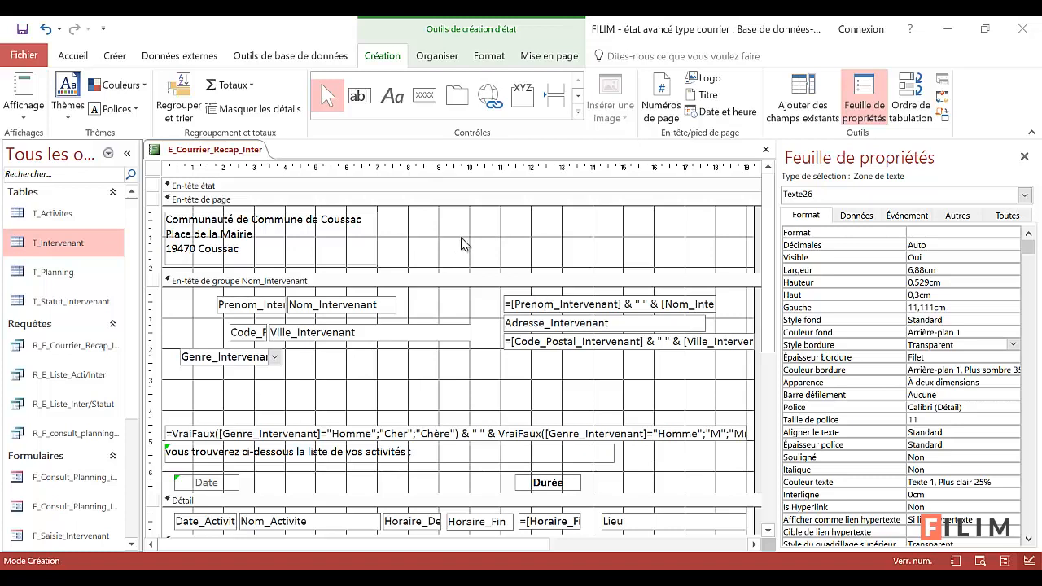
# Show the report in print preview and zoom in on the total duration of the first letter
pyautogui.click(26, 114)
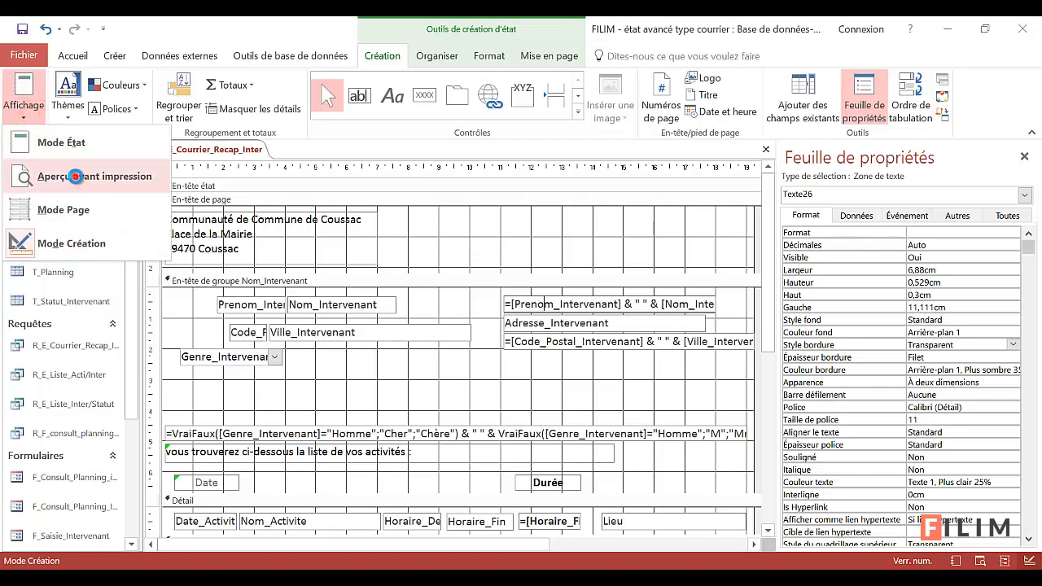
pyautogui.click(77, 174)
pyautogui.click(637, 352)
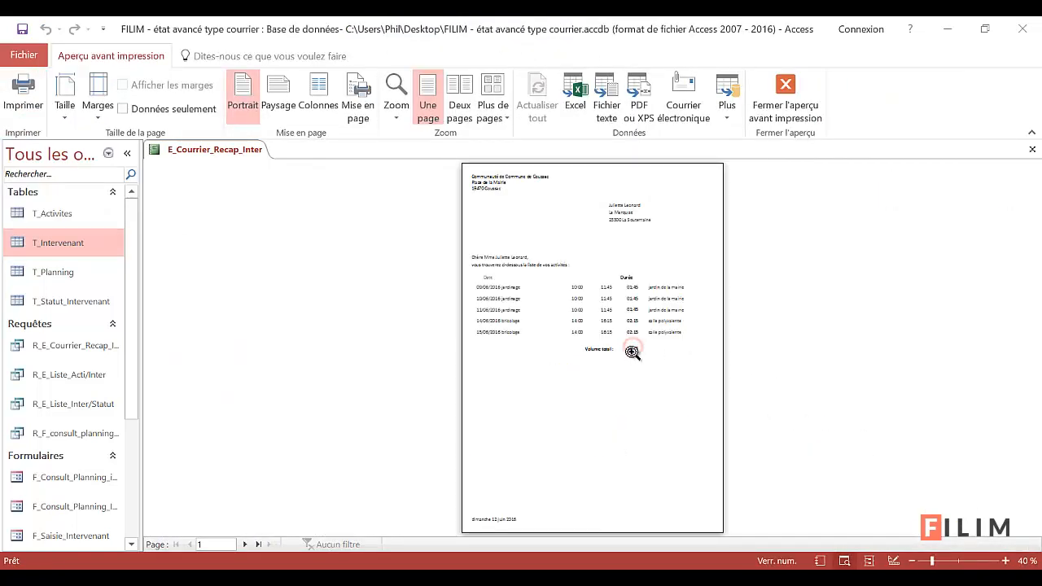